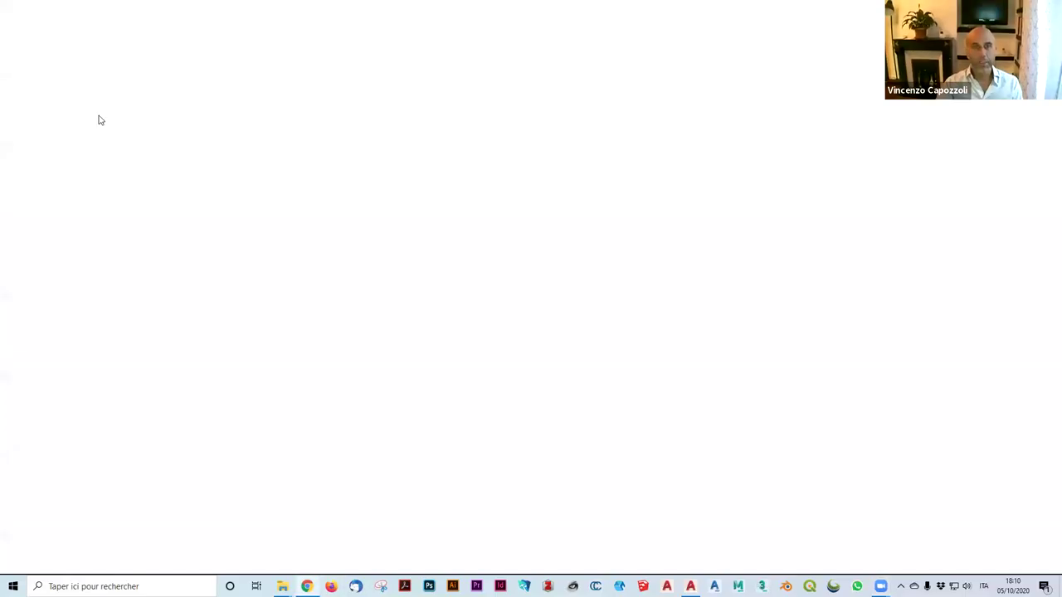
Open the AutoCAD 2020 language packs page from the DAO-PAO bookmarks and scroll through its downloads.
left_click(302, 48)
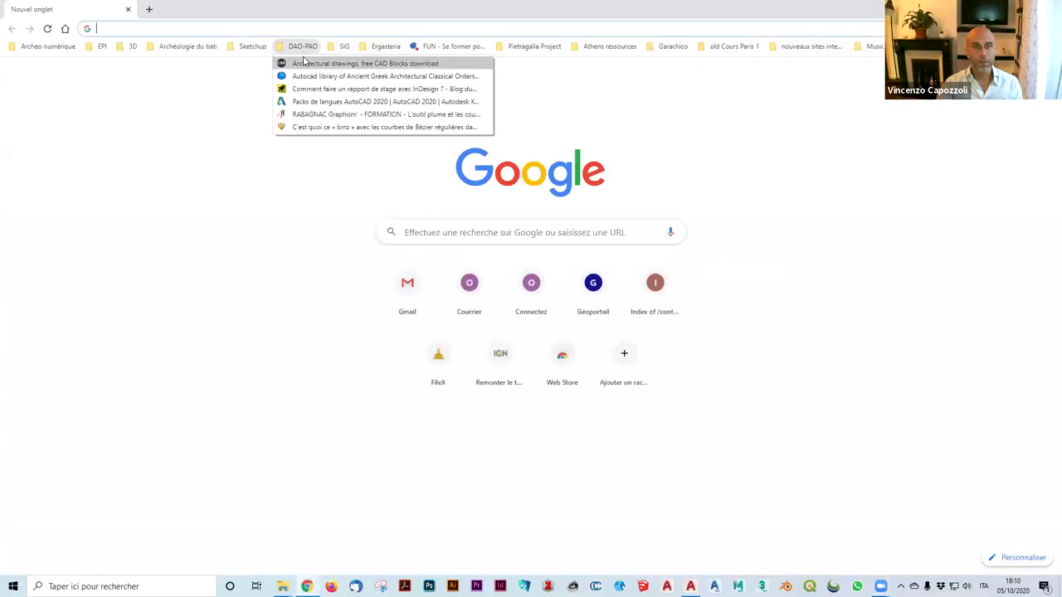
left_click(320, 101)
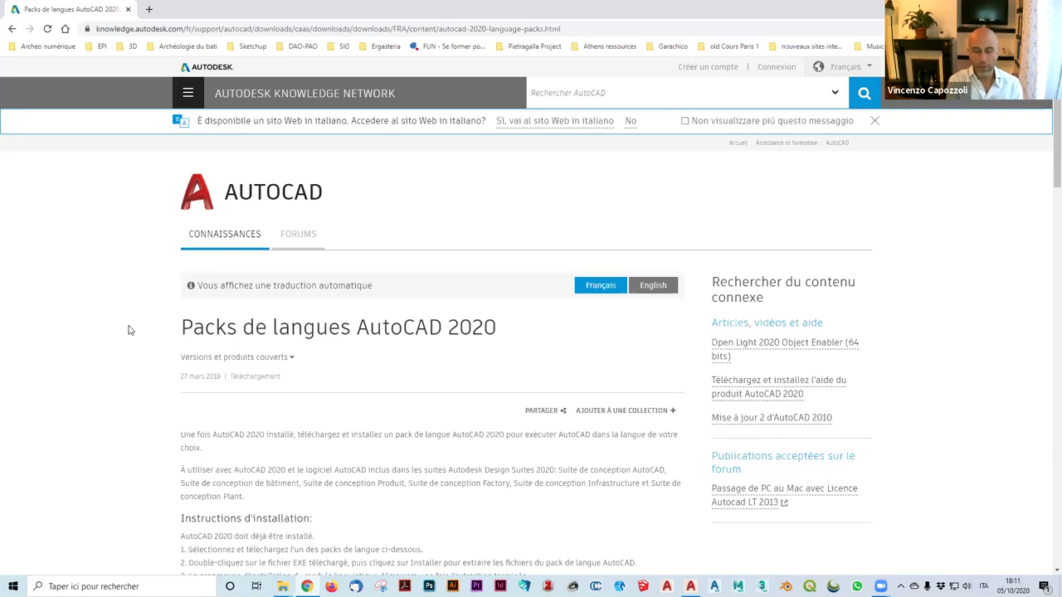
scroll(215, 359, "down", 3)
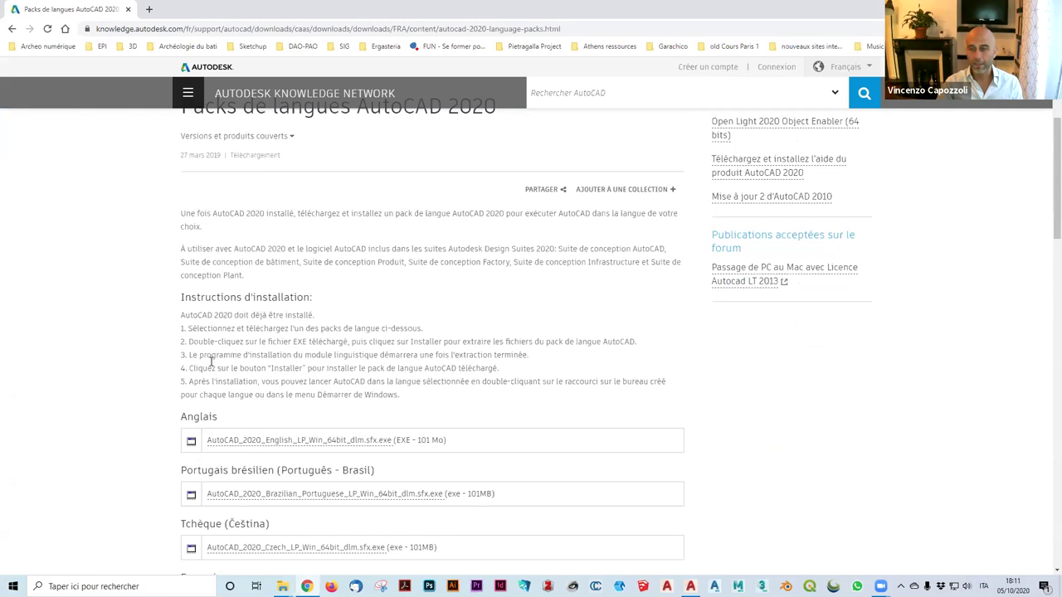
scroll(211, 361, "down", 2)
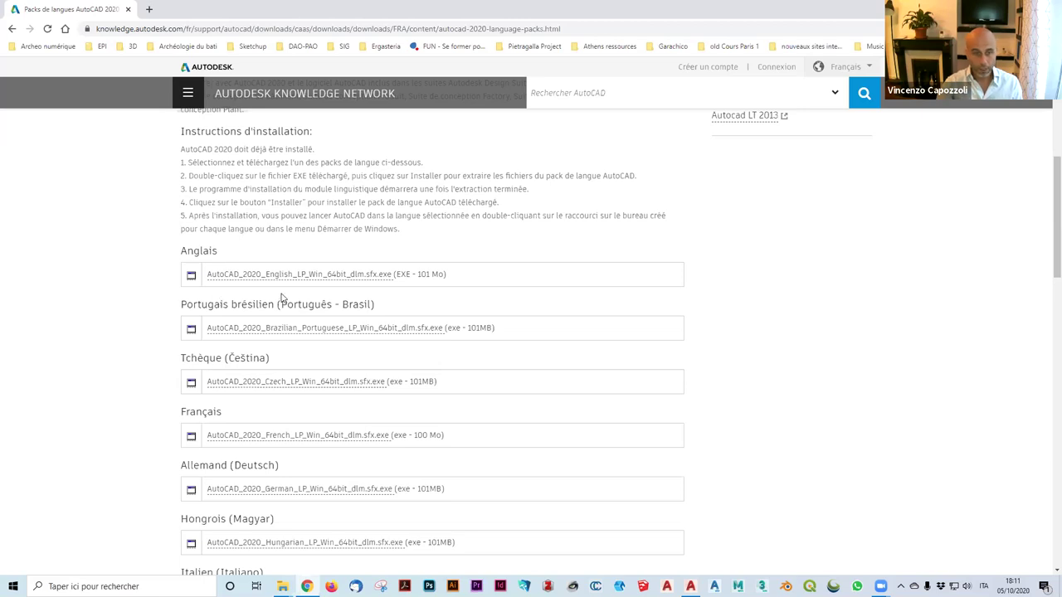
scroll(282, 299, "down", 1)
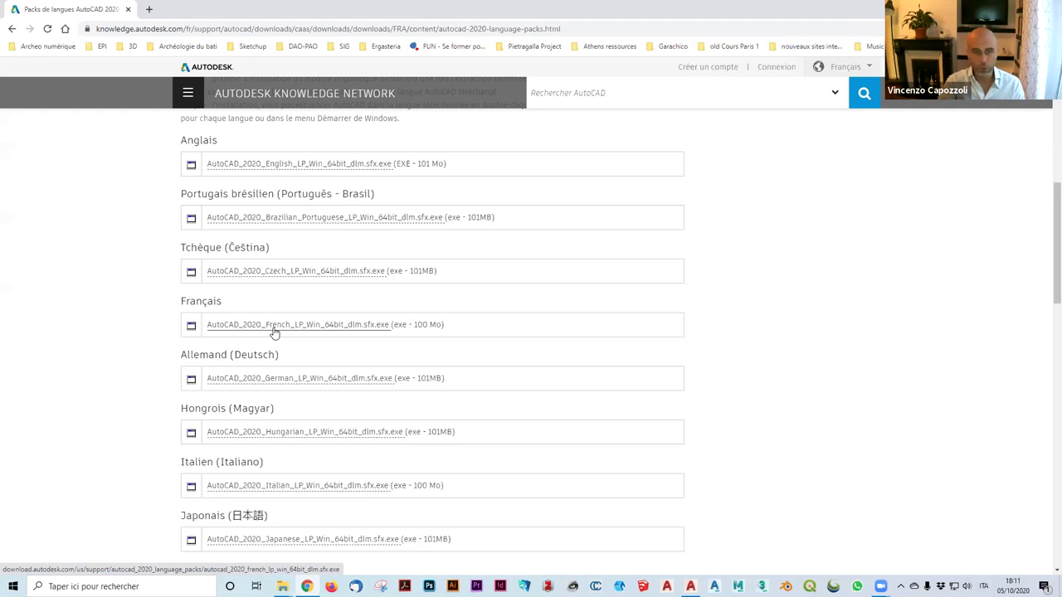
scroll(501, 507, "down", 2)
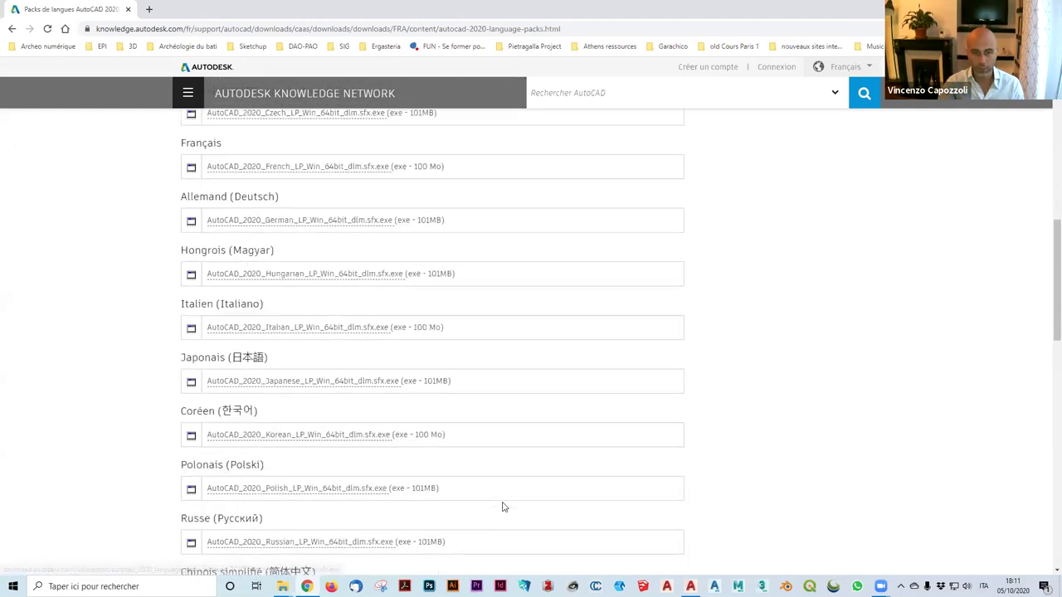
scroll(418, 360, "down", 1)
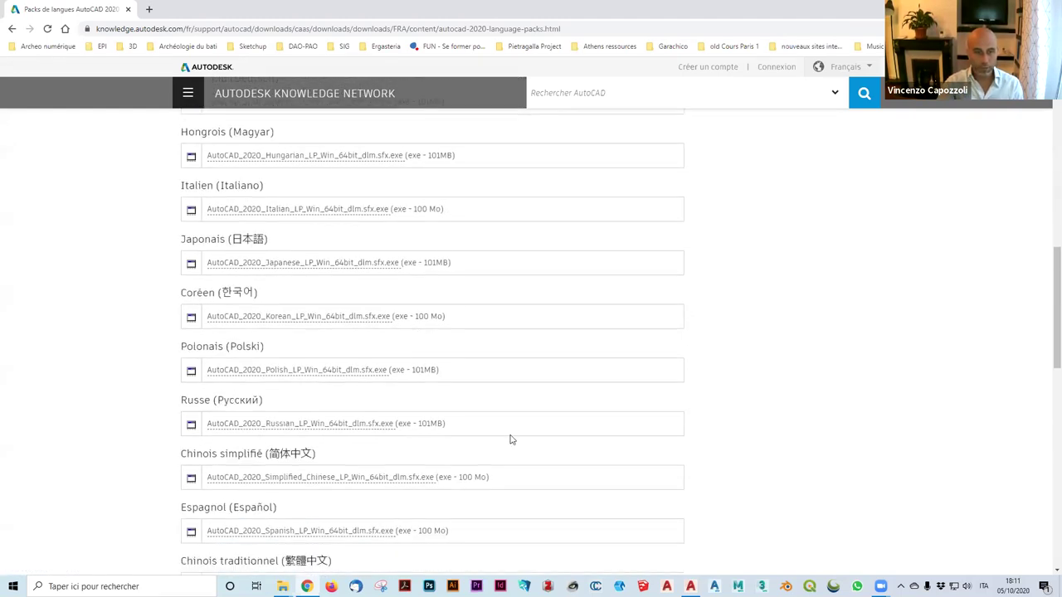
scroll(512, 439, "down", 1)
scroll(509, 403, "down", 1)
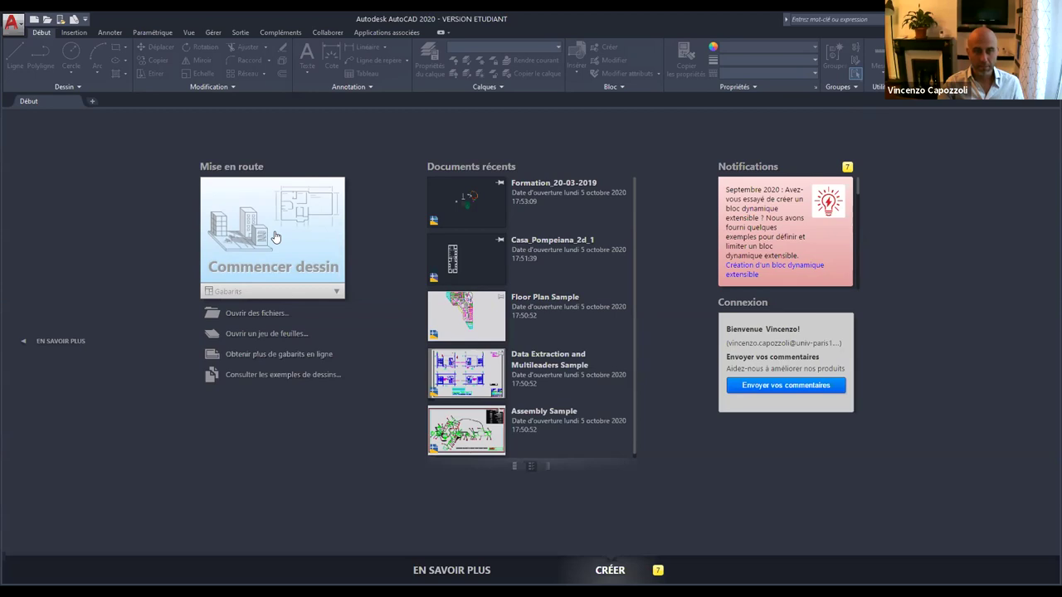
Start a blank drawing, Dessin1, glance at the Calques list, then open the layer properties manager.
left_click(274, 232)
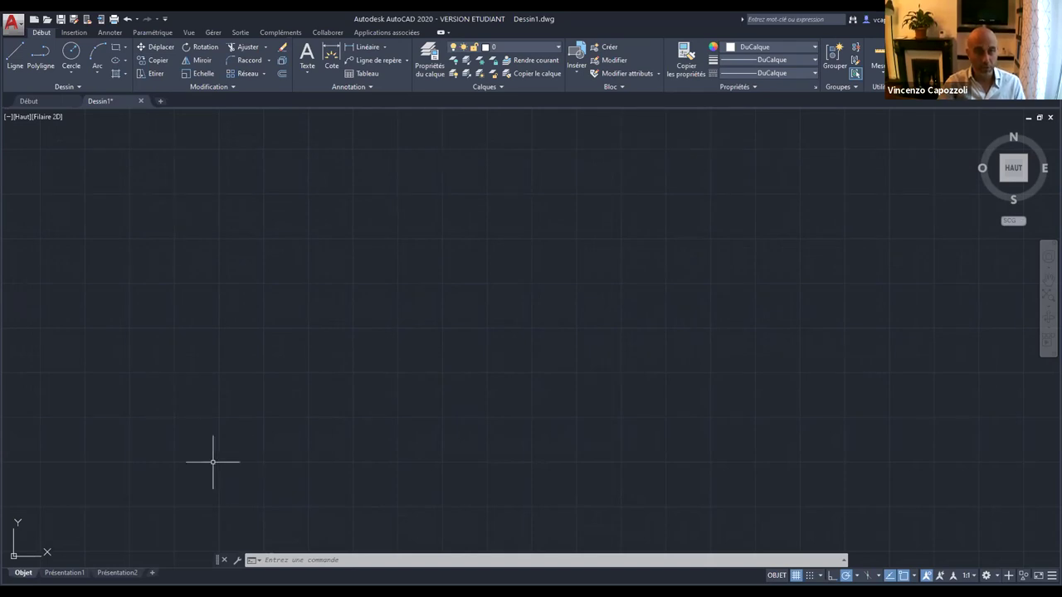
left_click(551, 48)
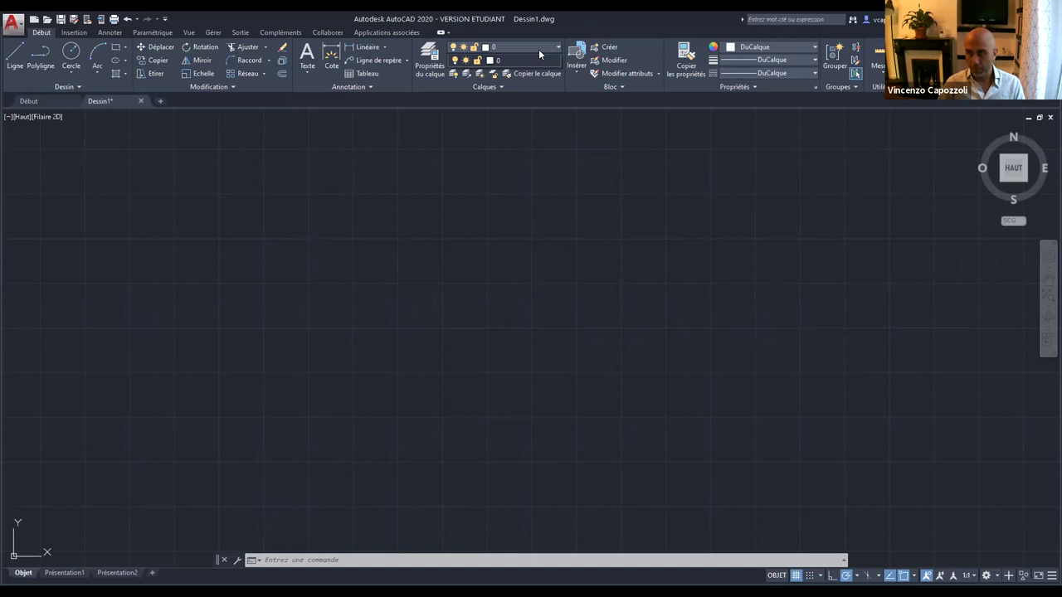
left_click(428, 346)
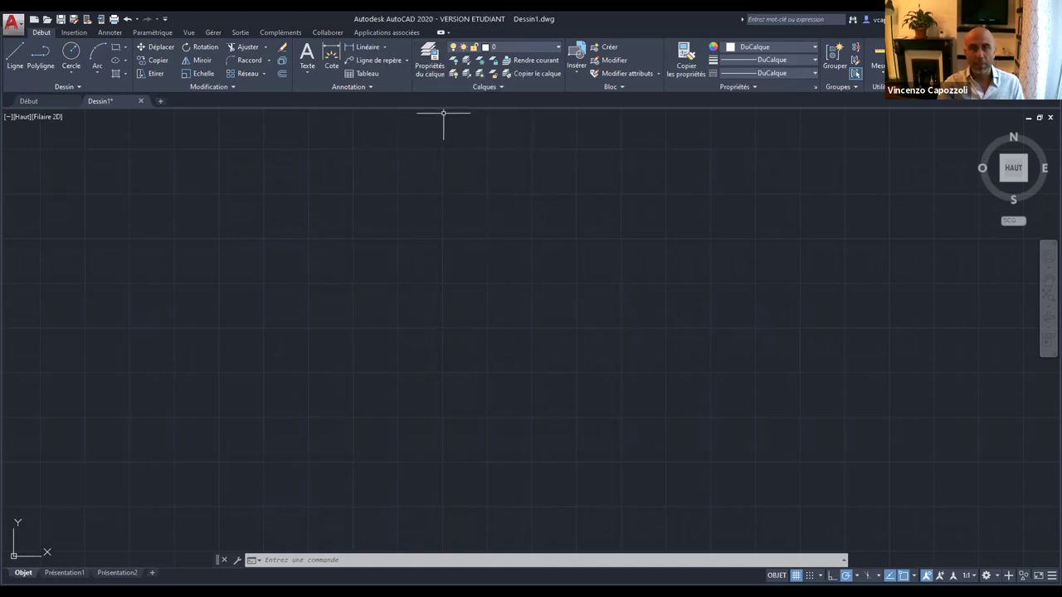
left_click(428, 66)
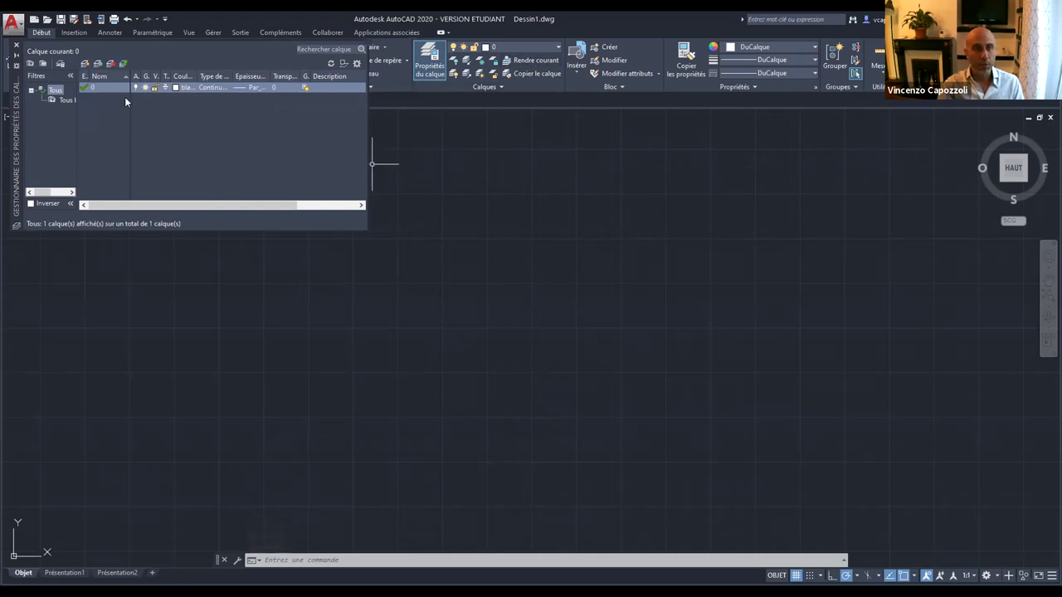
Create a new layer named Dessin_test and widen the columns to show full property headings.
key("Escape")
key("Escape")
left_click(86, 68)
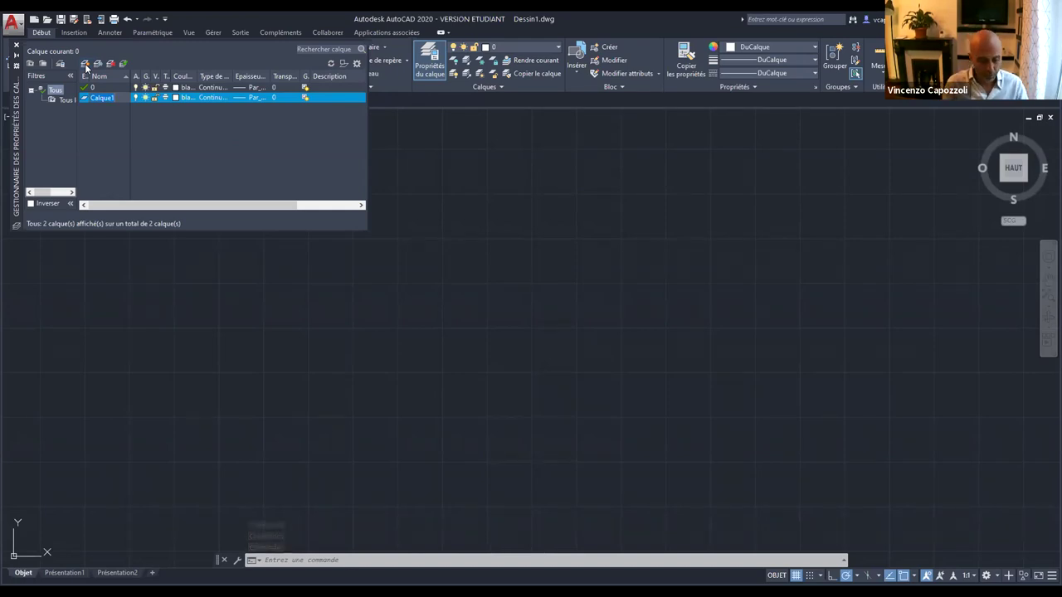
type("Dessin")
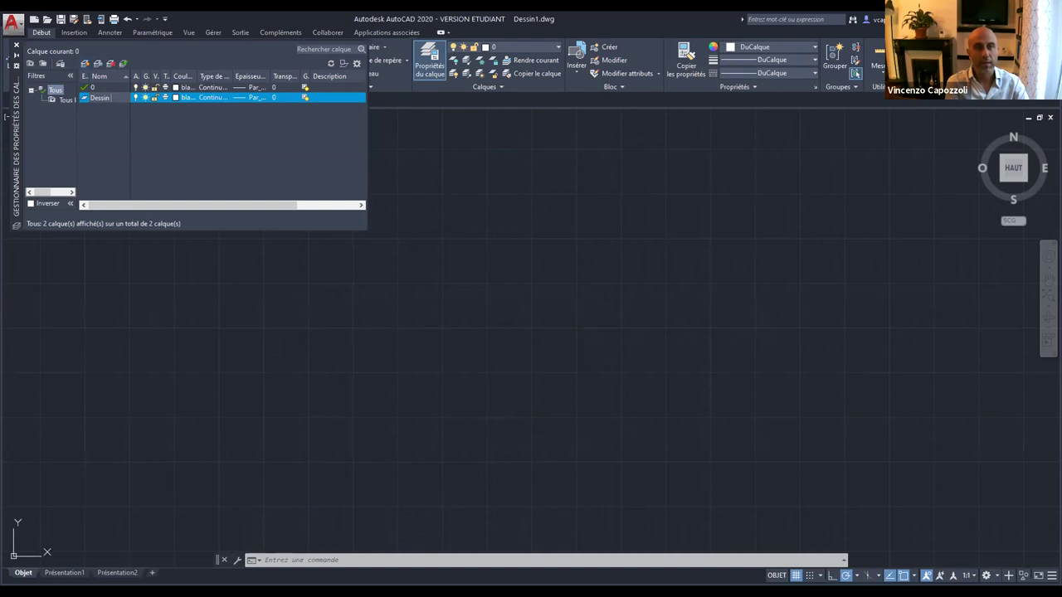
type(" test")
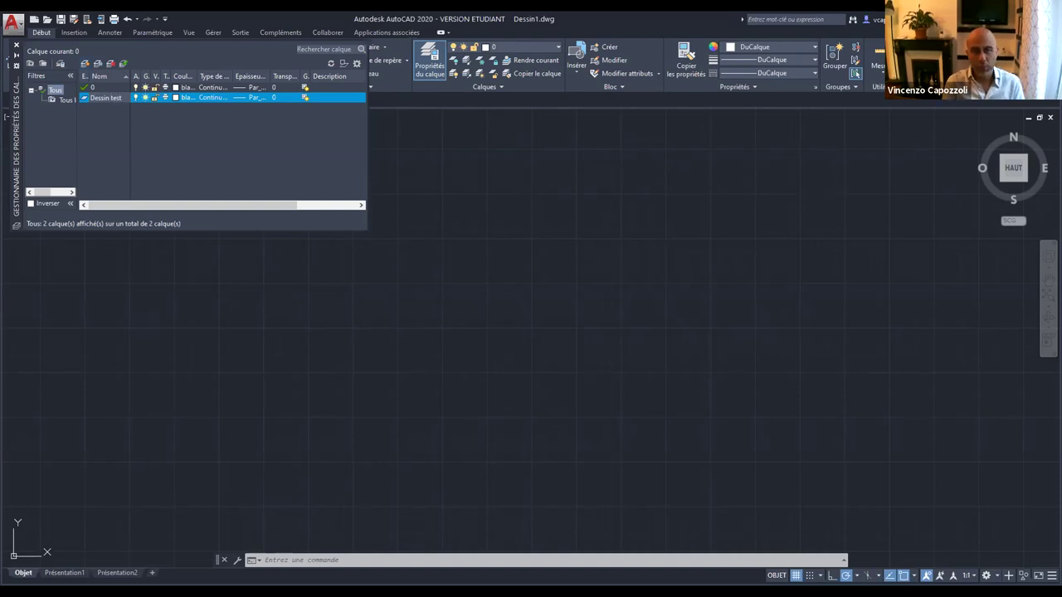
key("Left")
key("Left")
key("Left")
key("BackSpace")
type("_")
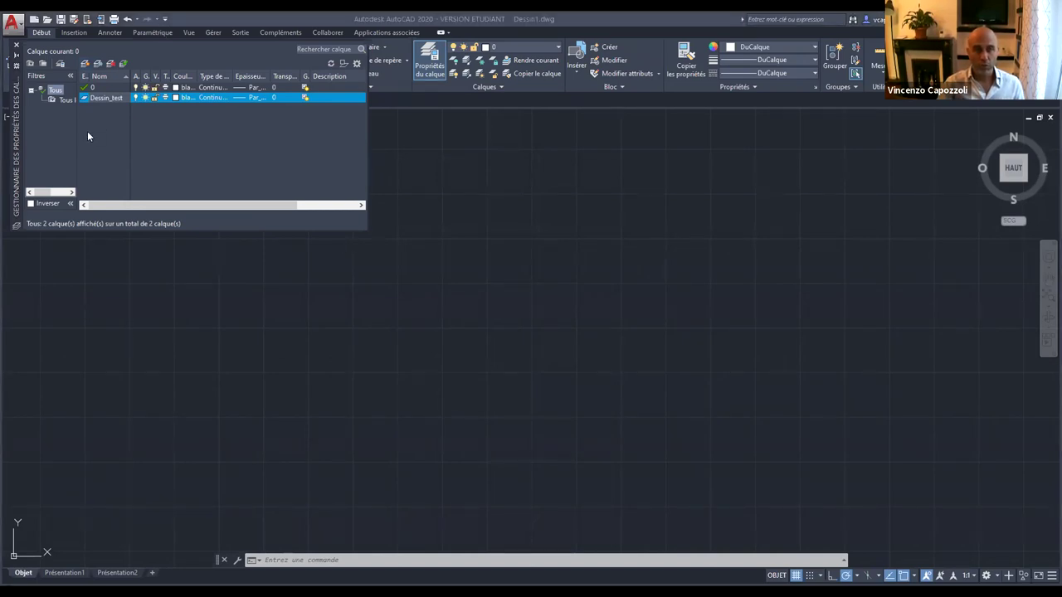
left_click(370, 222)
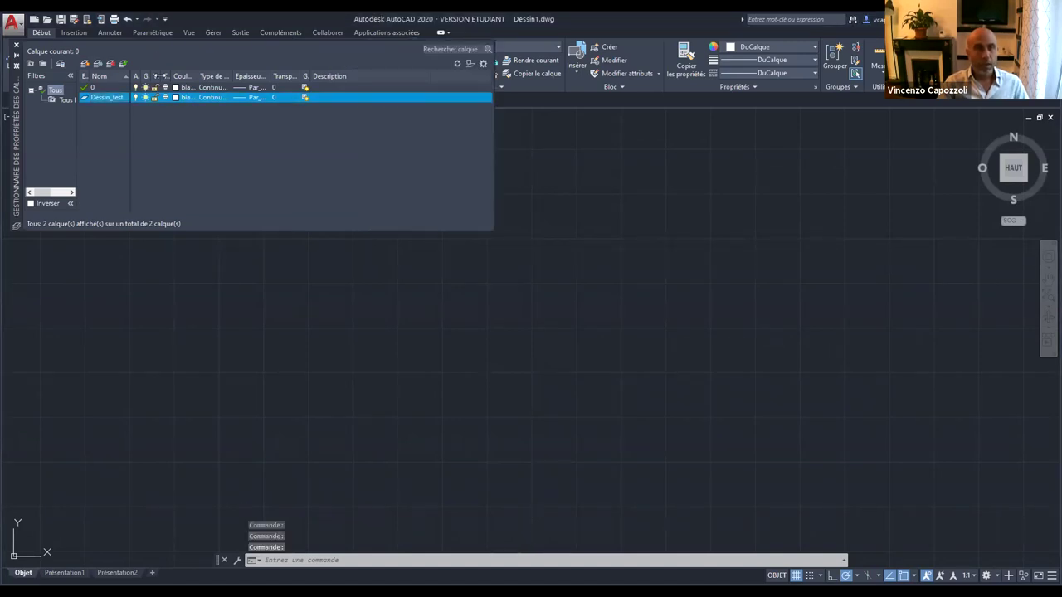
left_click_drag(166, 76, 411, 76)
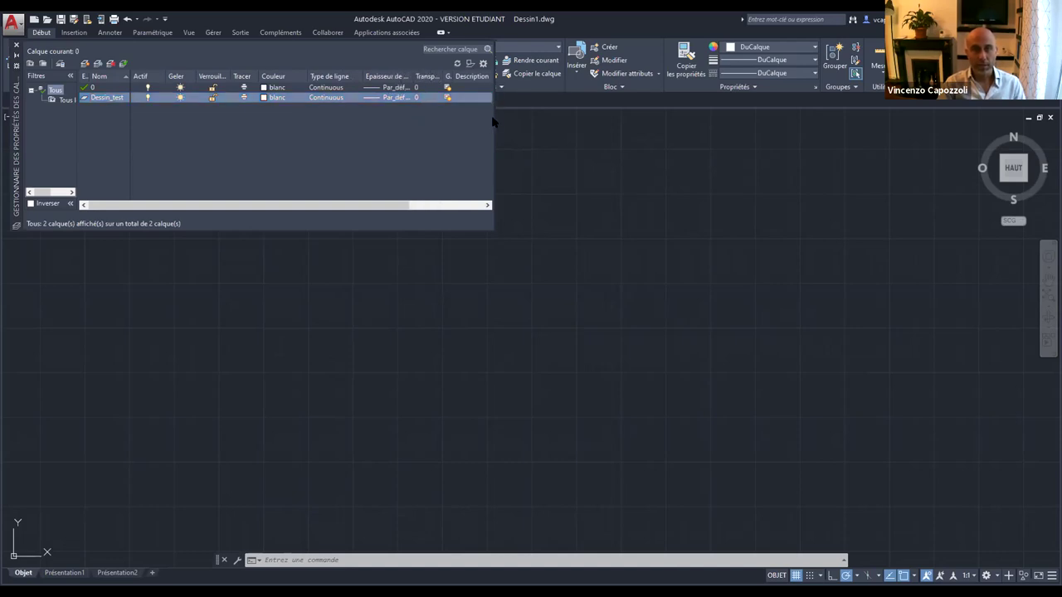
Set the Dessin_test layer colour to red.
left_click(279, 97)
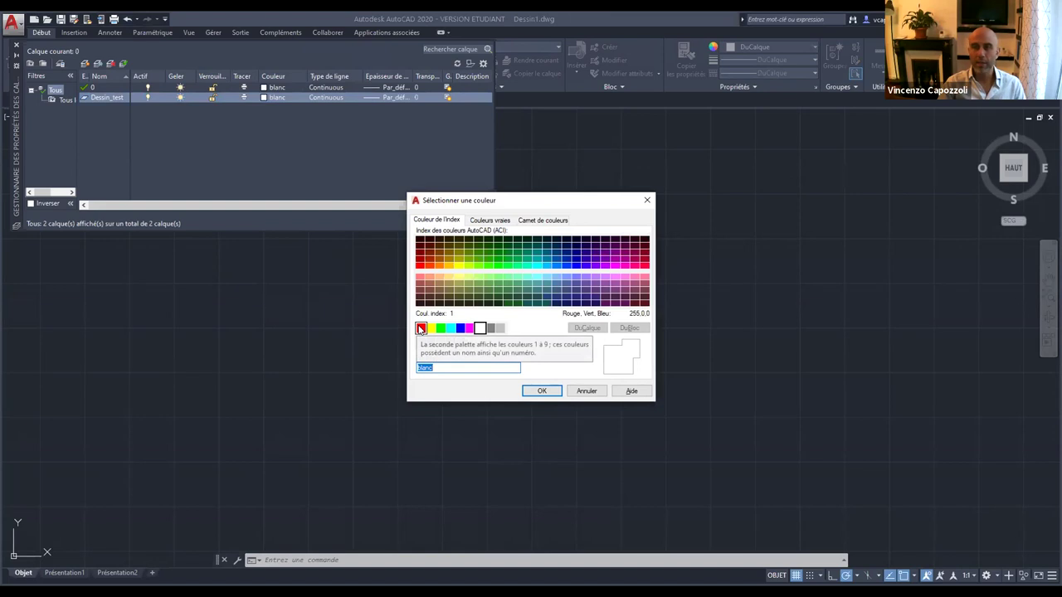
left_click(421, 328)
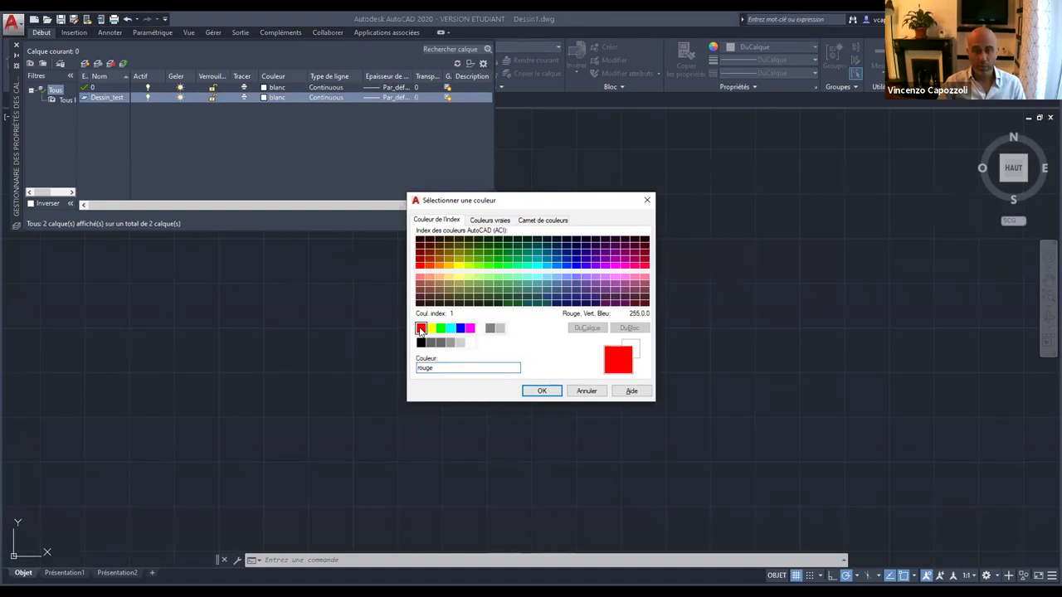
left_click(545, 394)
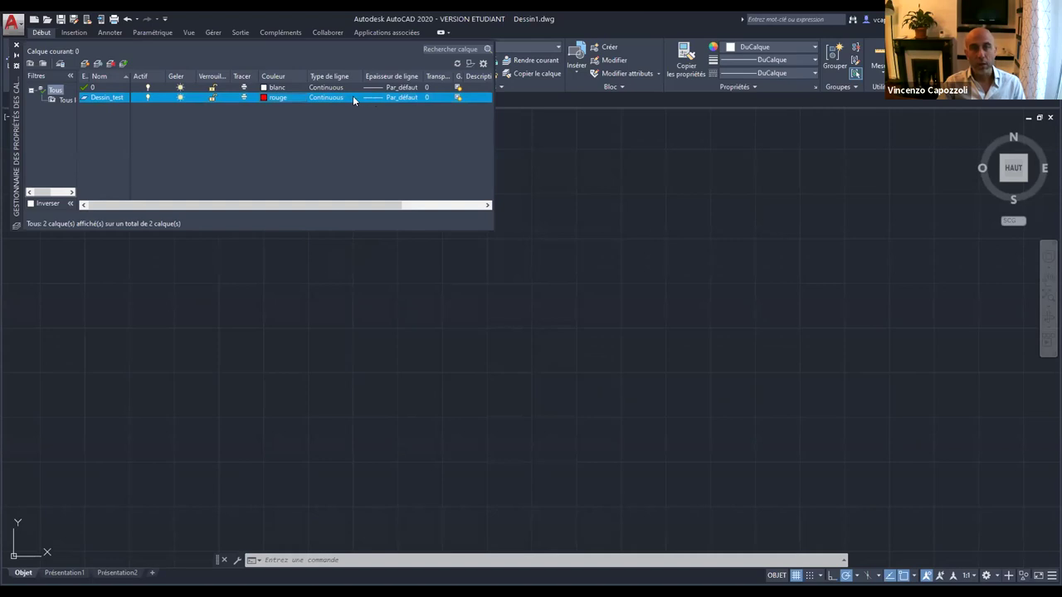
Browse the loadable linetypes, then keep Continuous as Dessin_test's linetype.
left_click(327, 97)
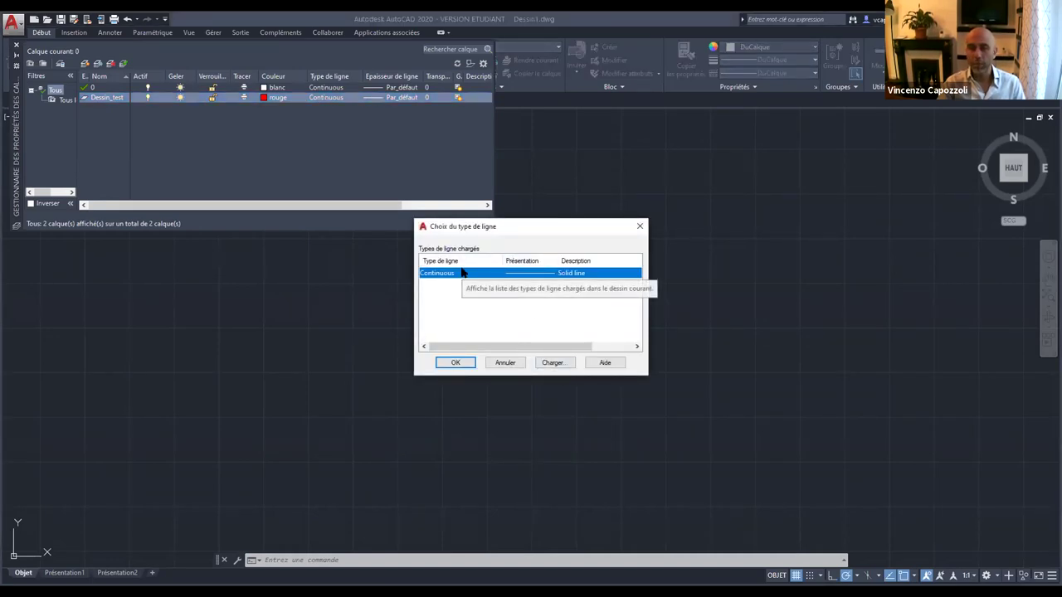
left_click(554, 363)
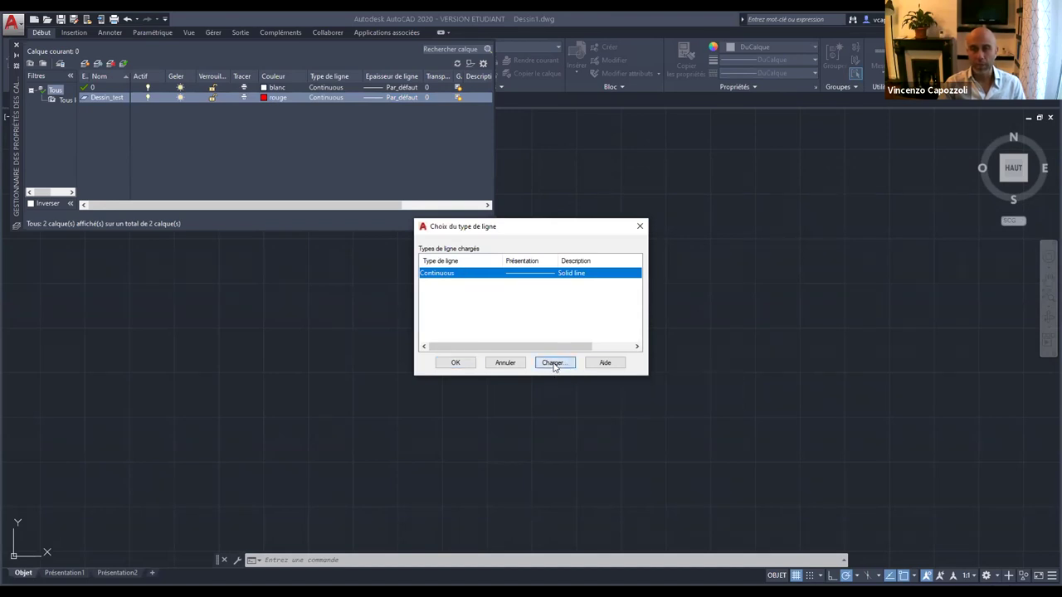
left_click_drag(649, 386, 824, 540)
scroll(580, 415, "up", 3)
scroll(539, 407, "up", 5)
scroll(527, 391, "up", 5)
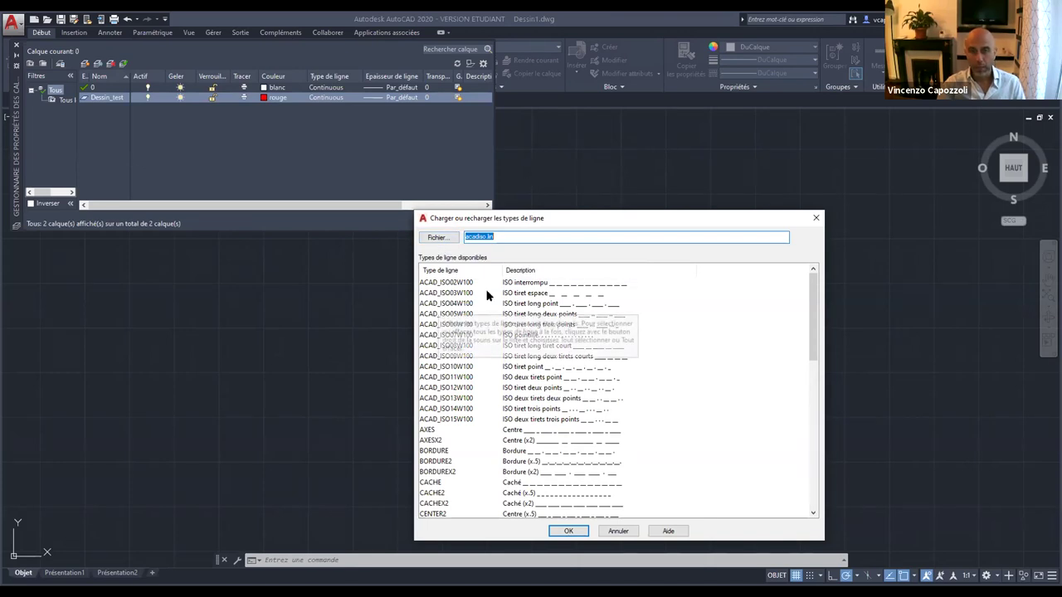
scroll(594, 422, "down", 3)
scroll(594, 423, "down", 3)
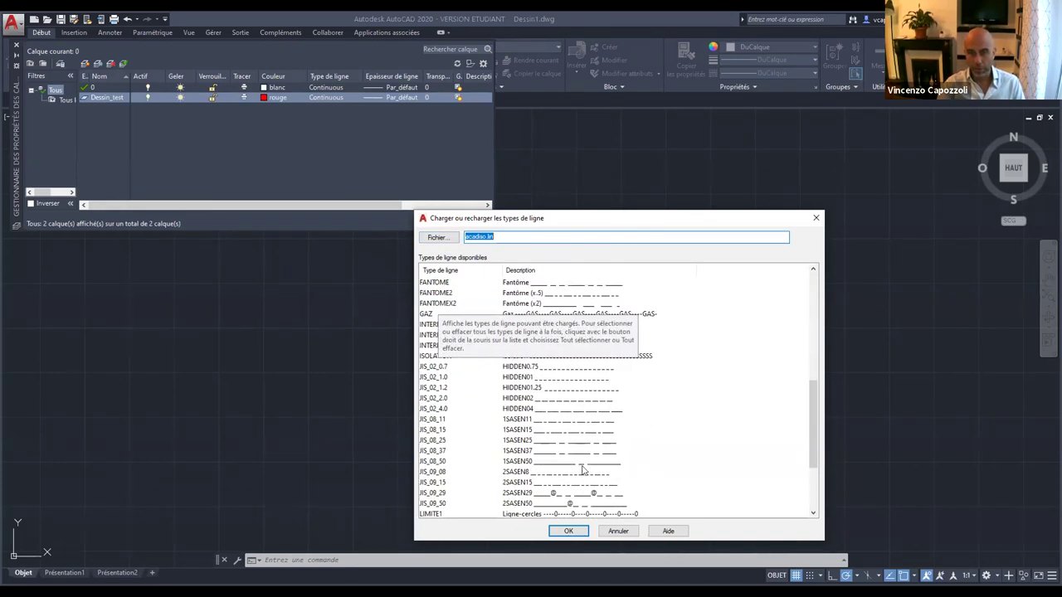
scroll(584, 470, "down", 3)
scroll(586, 478, "down", 3)
scroll(586, 479, "up", 5)
scroll(585, 472, "up", 5)
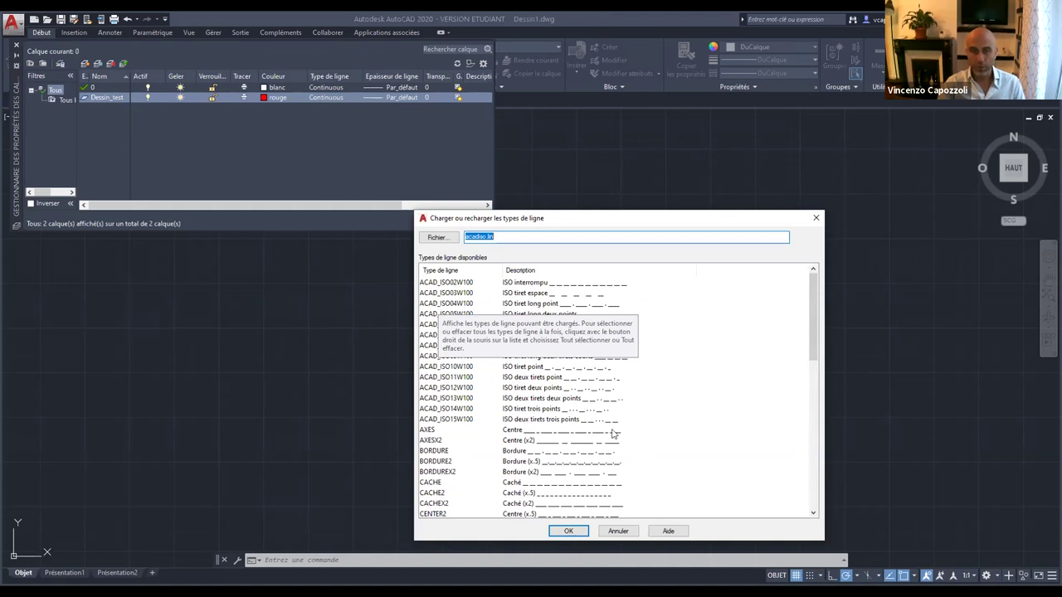
left_click(570, 532)
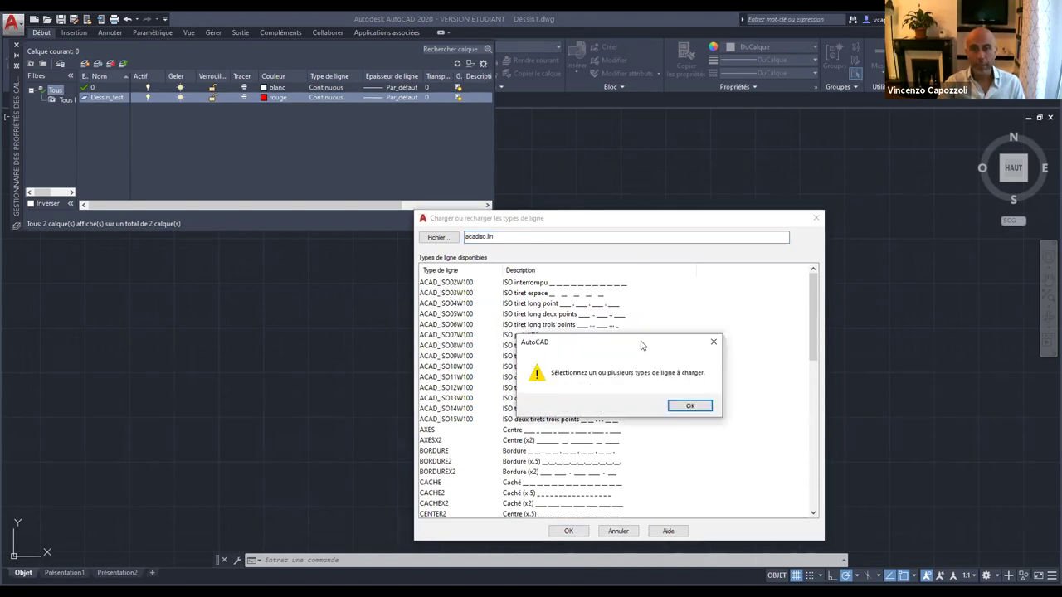
left_click(717, 344)
left_click(618, 531)
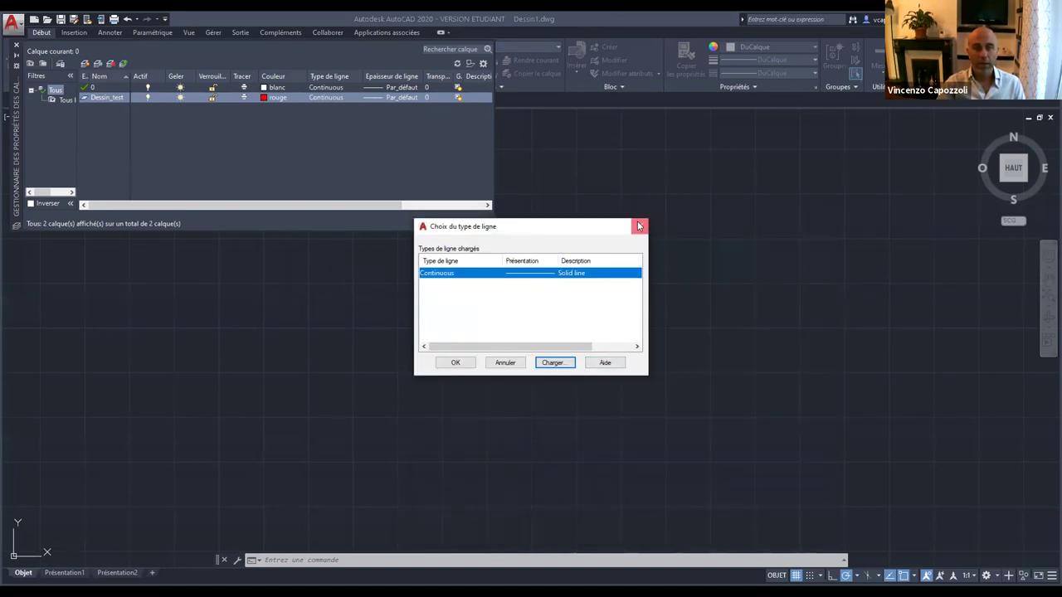
left_click(639, 226)
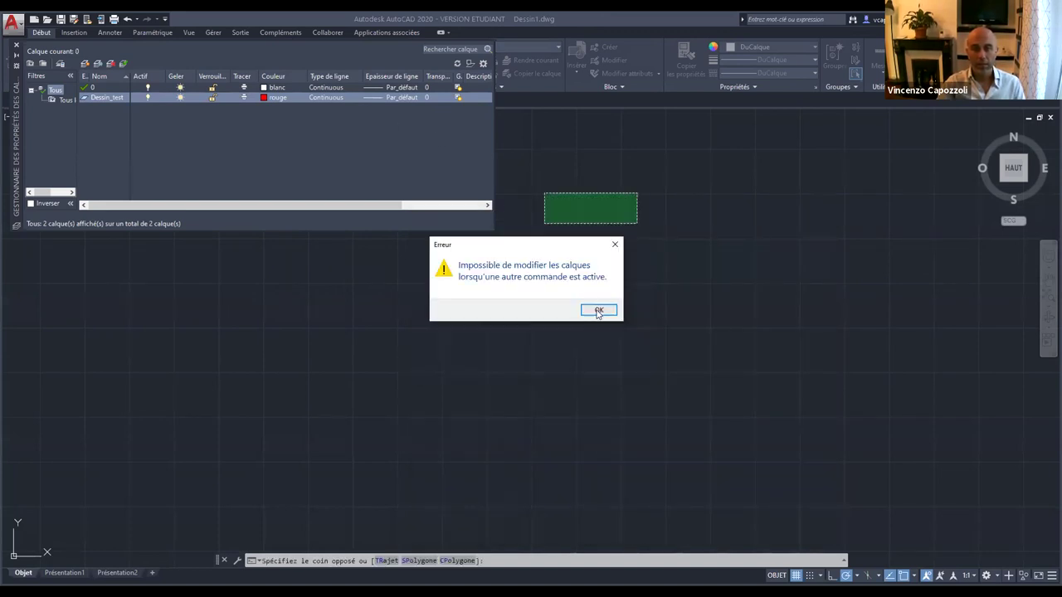
Dismiss the layer error message.
key("Return")
left_click(375, 94)
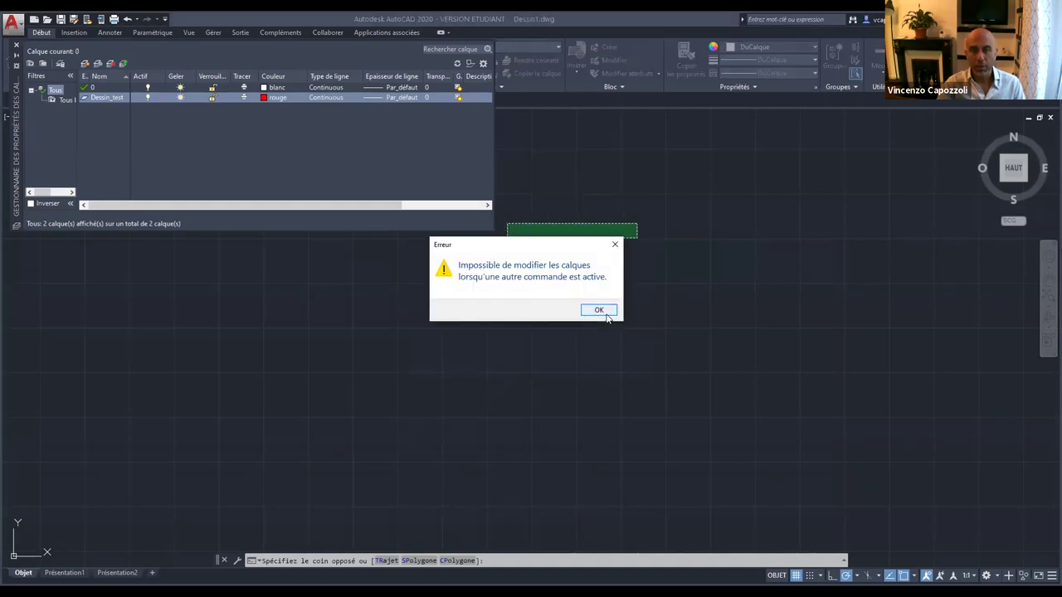
left_click(599, 310)
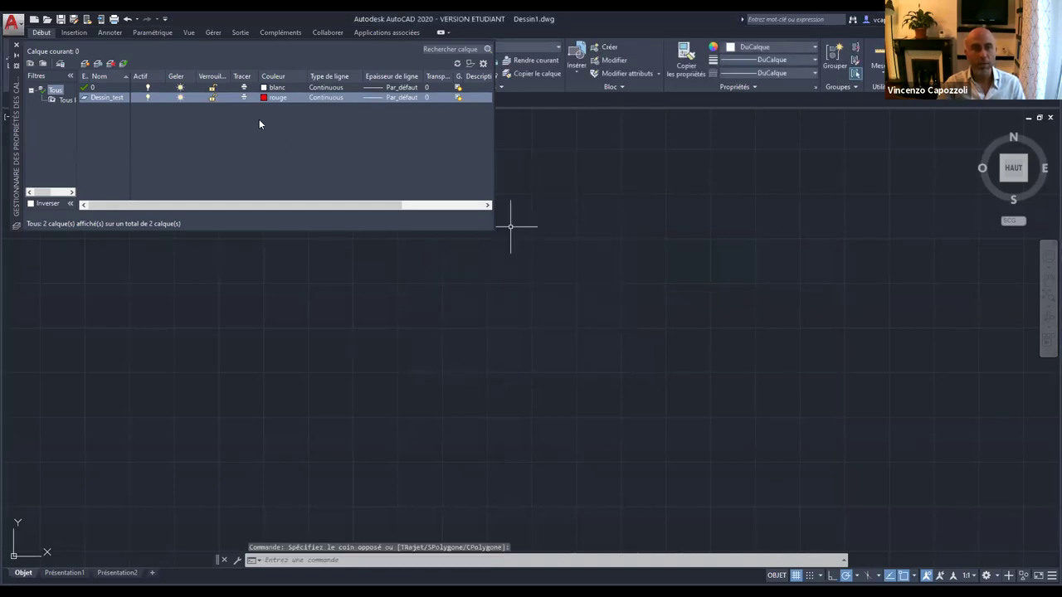
Set the Dessin_test layer line weight to 0.35 mm.
left_click(370, 97)
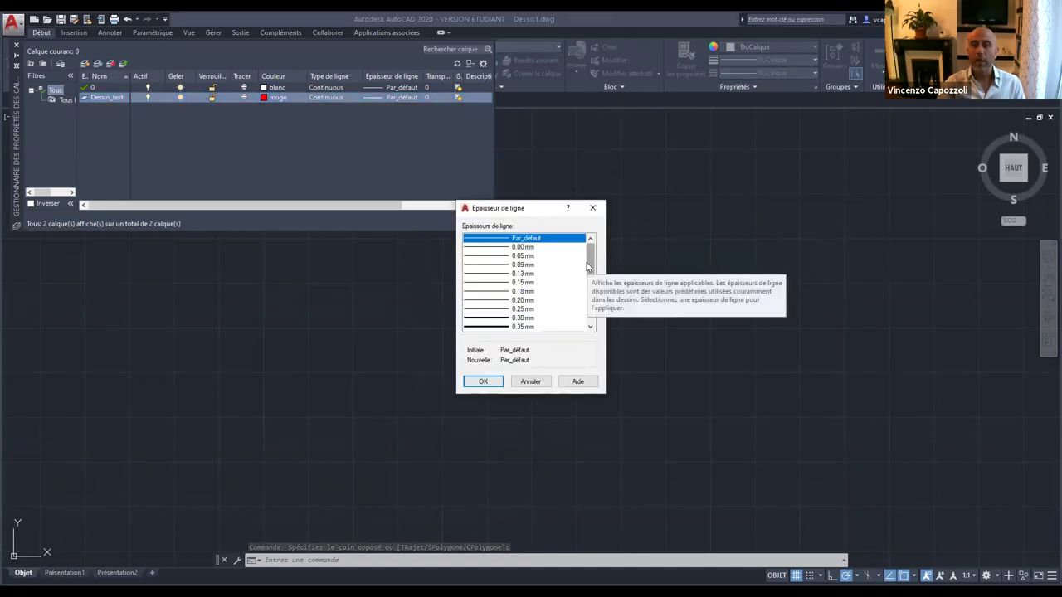
mouse_move(589, 263)
left_mouse_down()
mouse_move(589, 306)
mouse_move(599, 244)
mouse_move(589, 316)
mouse_move(593, 259)
left_mouse_up()
left_click(489, 327)
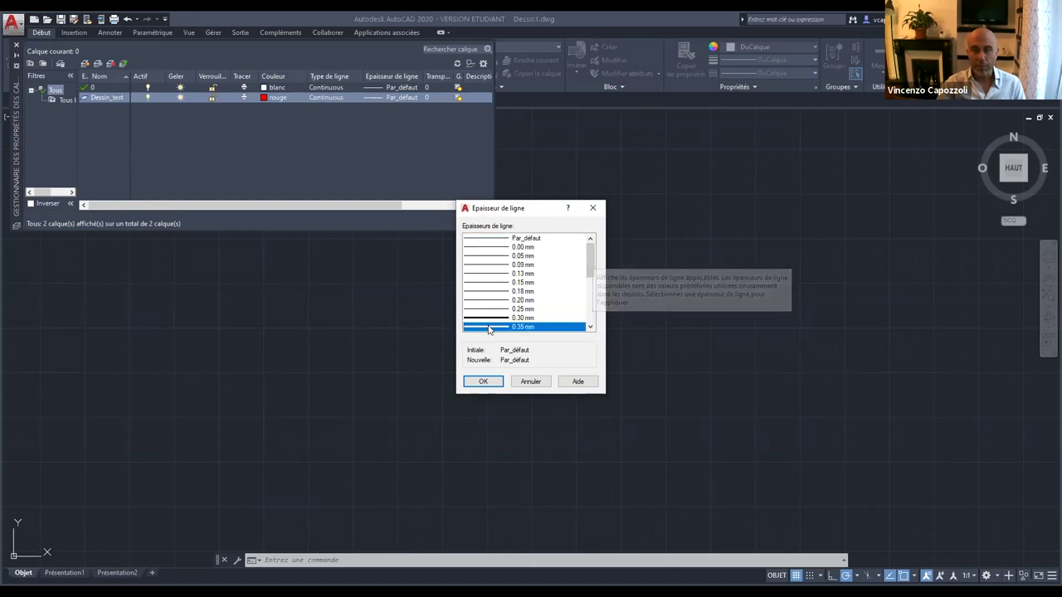
left_click(489, 382)
left_click(362, 390)
left_click(438, 324)
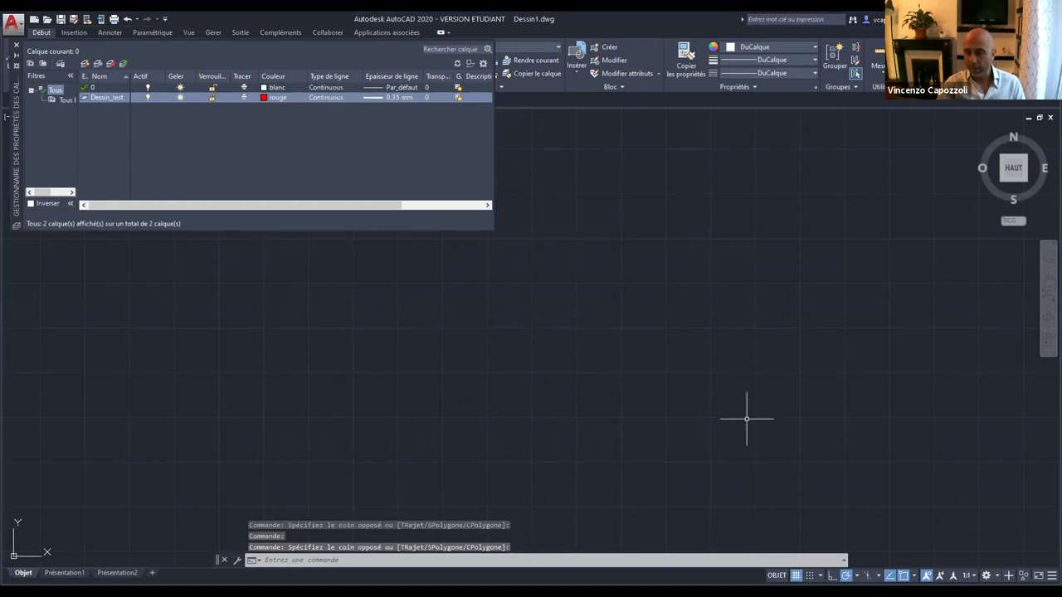
Look through the status-bar customization options, then close that menu.
left_click(1050, 575)
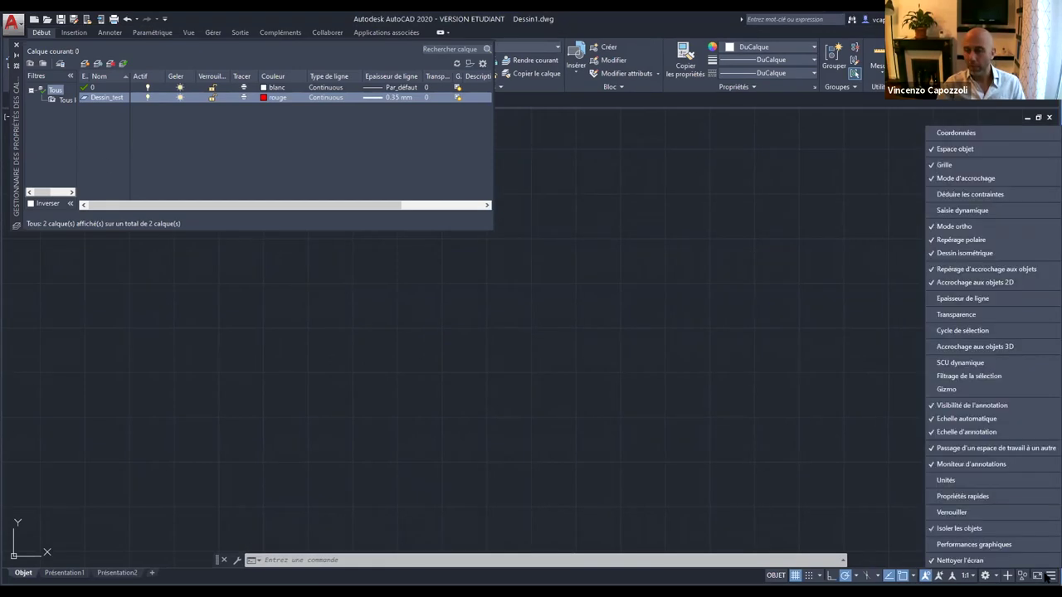
left_click(1050, 575)
left_click(1050, 575)
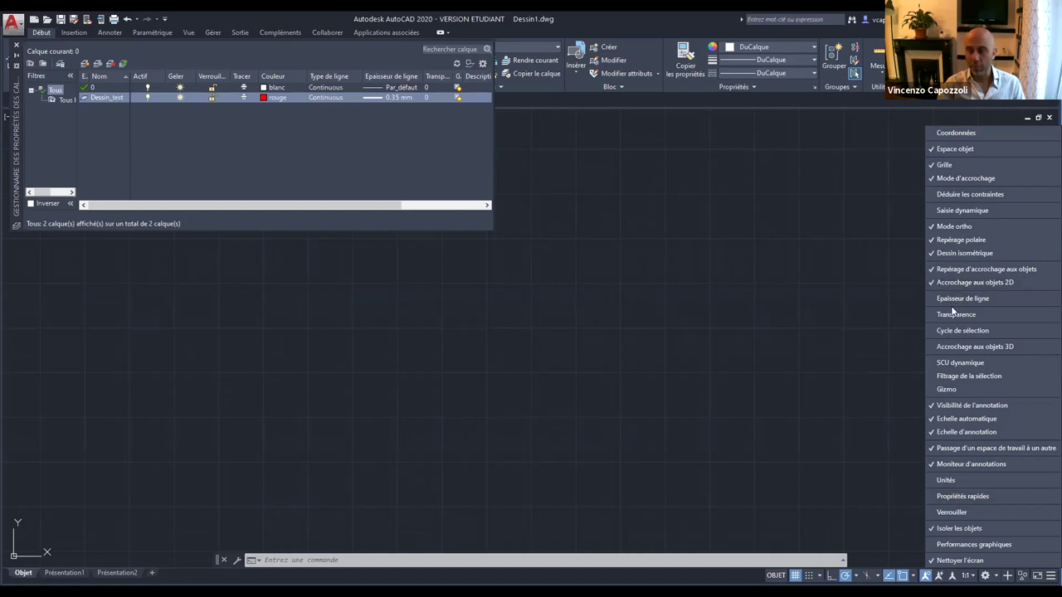
left_click(15, 46)
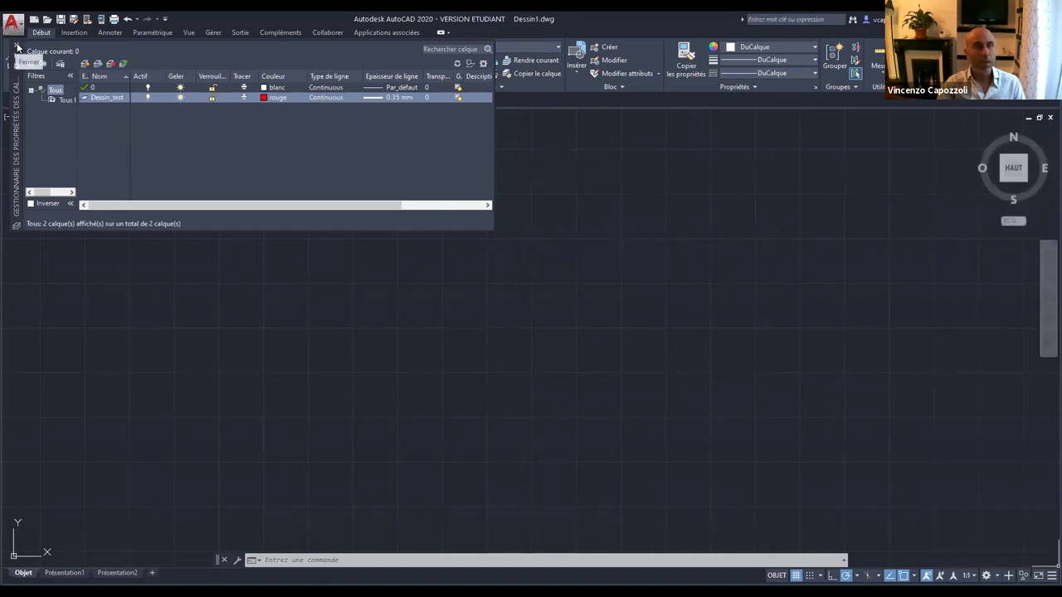
Close the layer manager and begin a line by placing its first point.
left_click(17, 47)
left_click(15, 53)
left_click(200, 299)
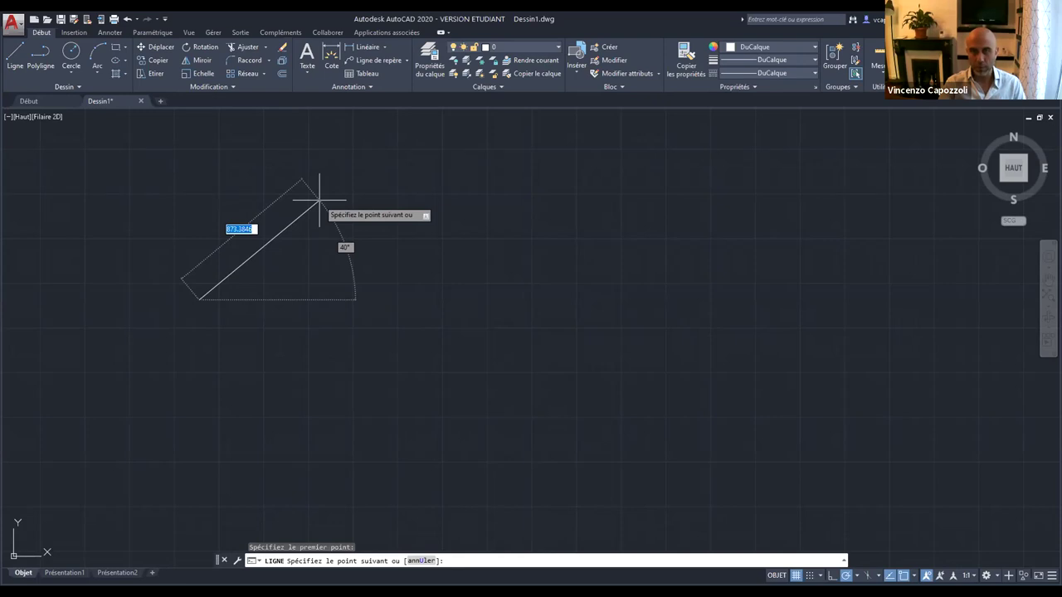
Cancel the line and make Dessin_test the current layer.
key("Escape")
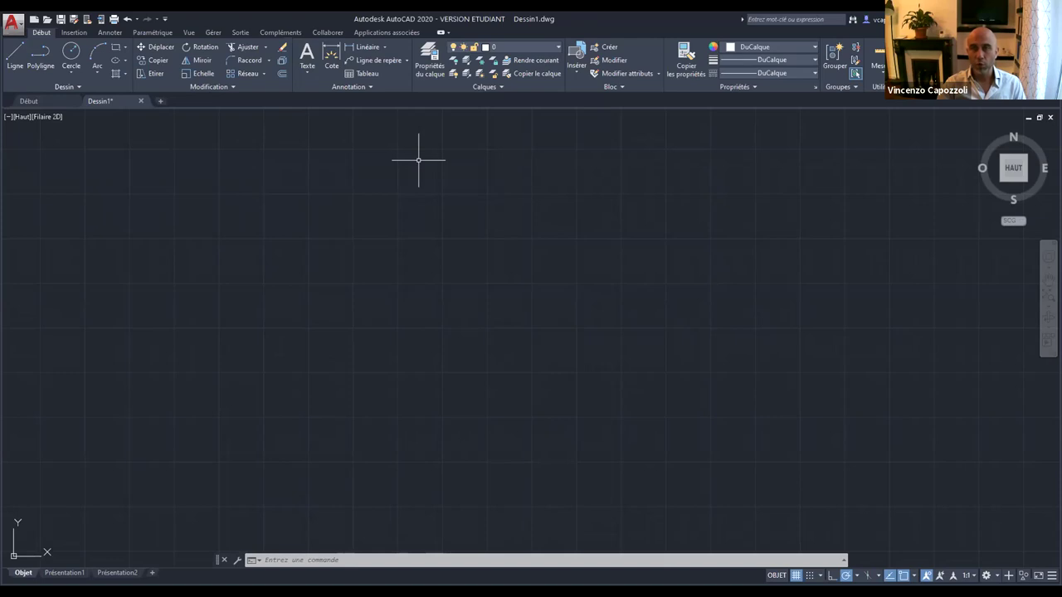
left_click(530, 47)
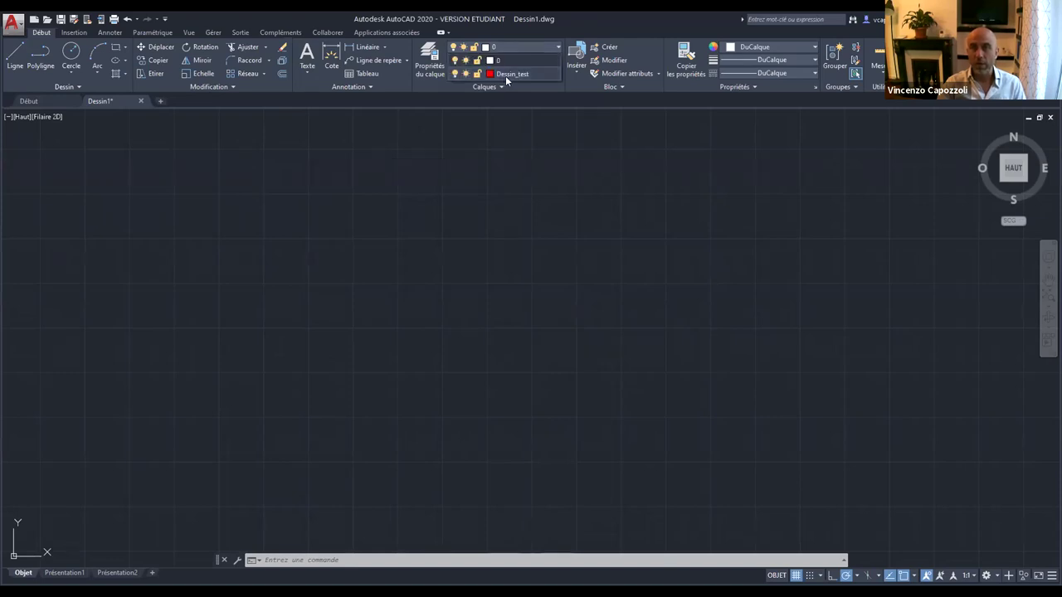
left_click(537, 48)
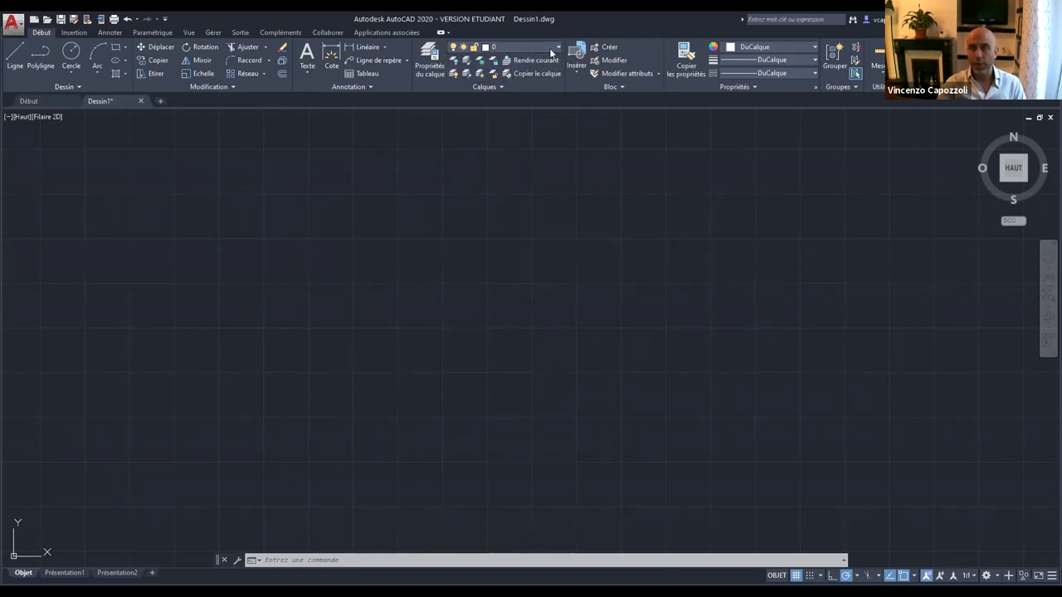
left_click(552, 48)
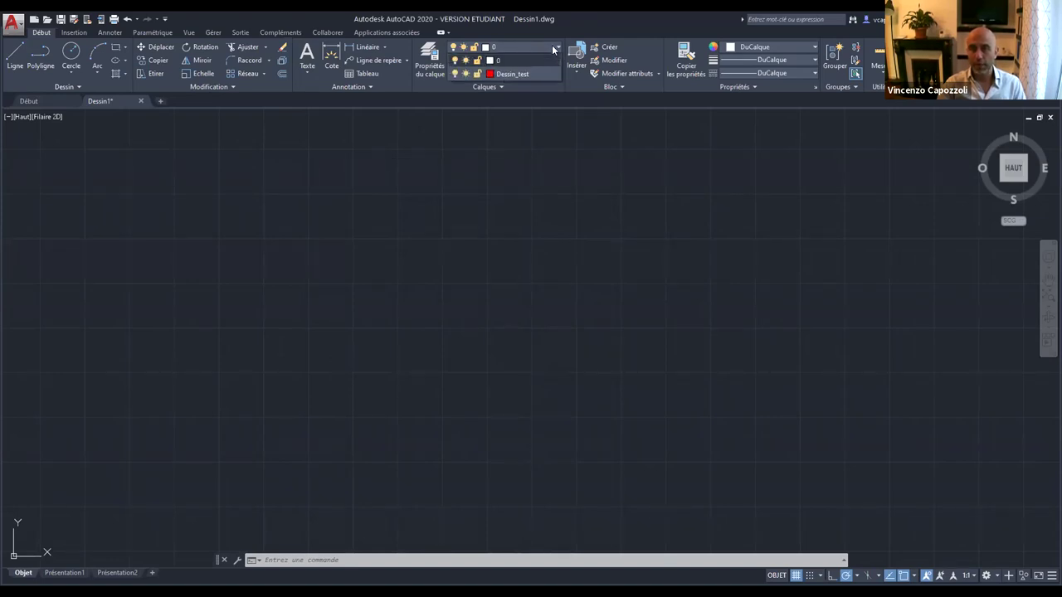
left_click(518, 74)
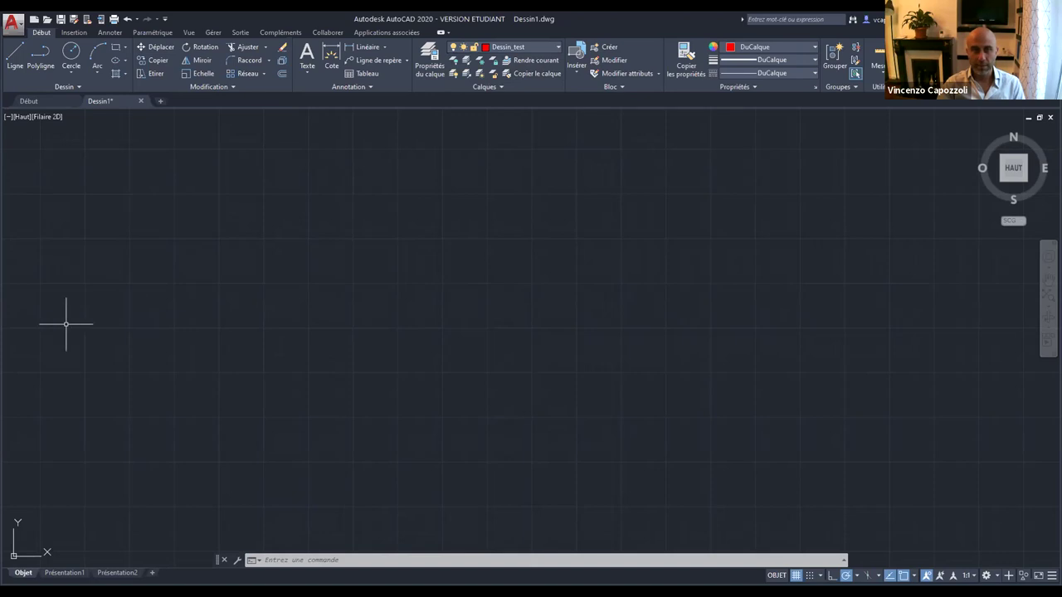
Sketch three red line segments, then undo them all with Ctrl+Z.
left_click(14, 54)
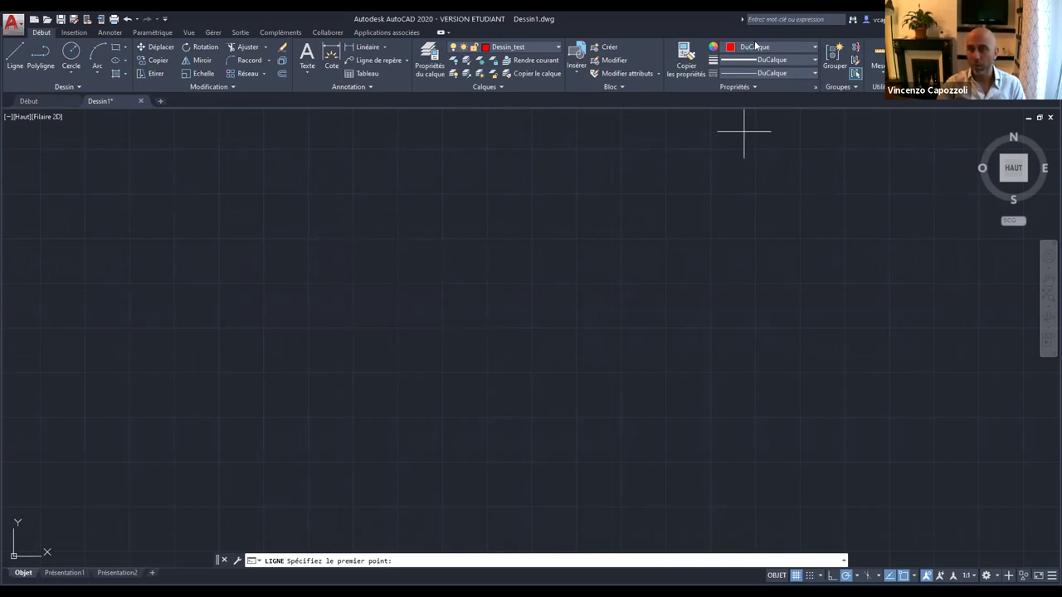
left_click(801, 45)
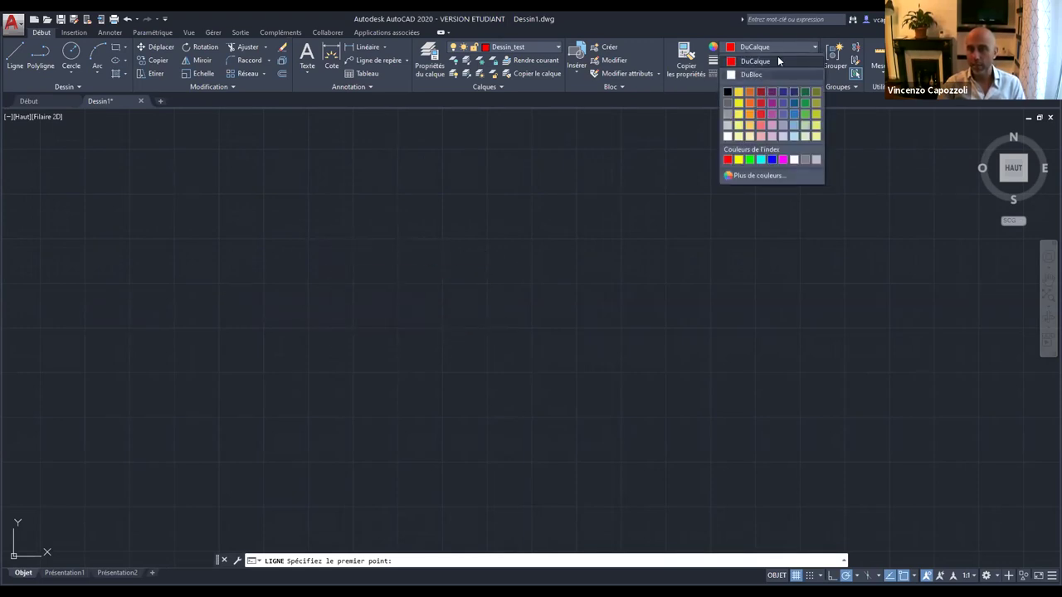
left_click(156, 372)
left_click(298, 194)
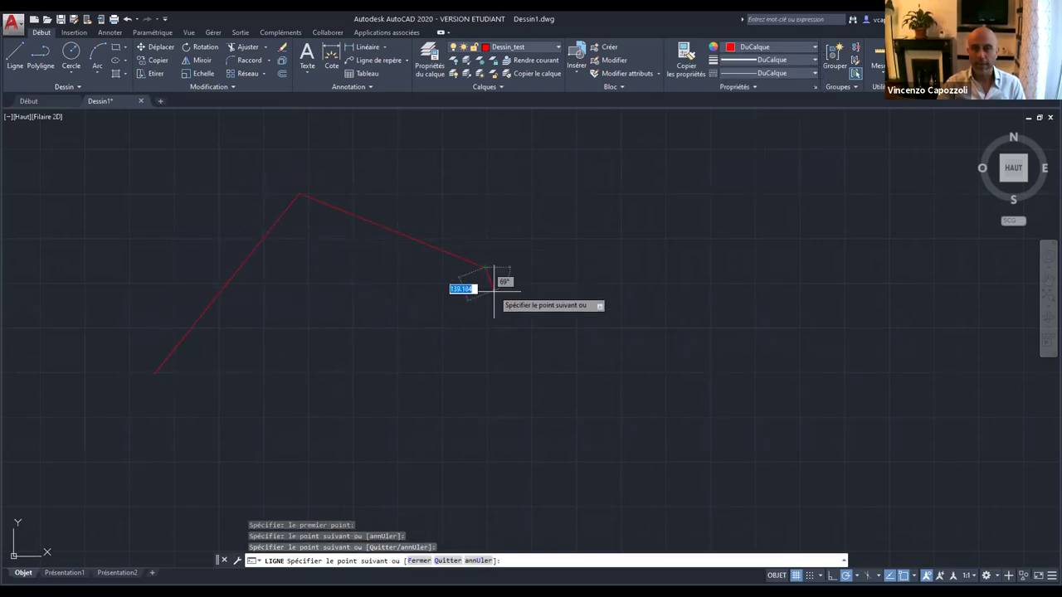
left_click(484, 268)
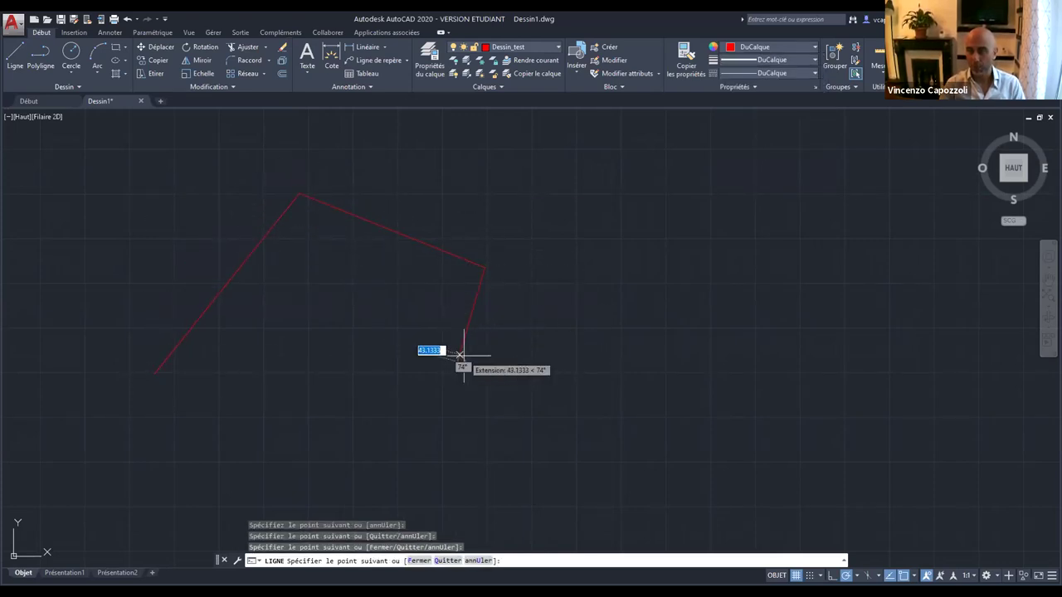
key("ctrl+z")
key("ctrl+z")
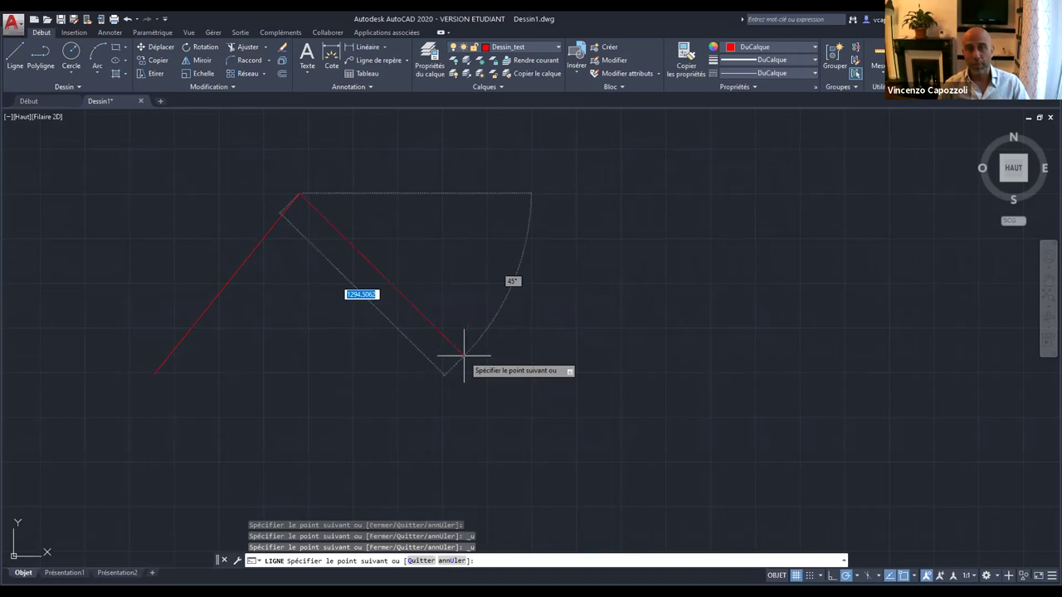
key("ctrl+z")
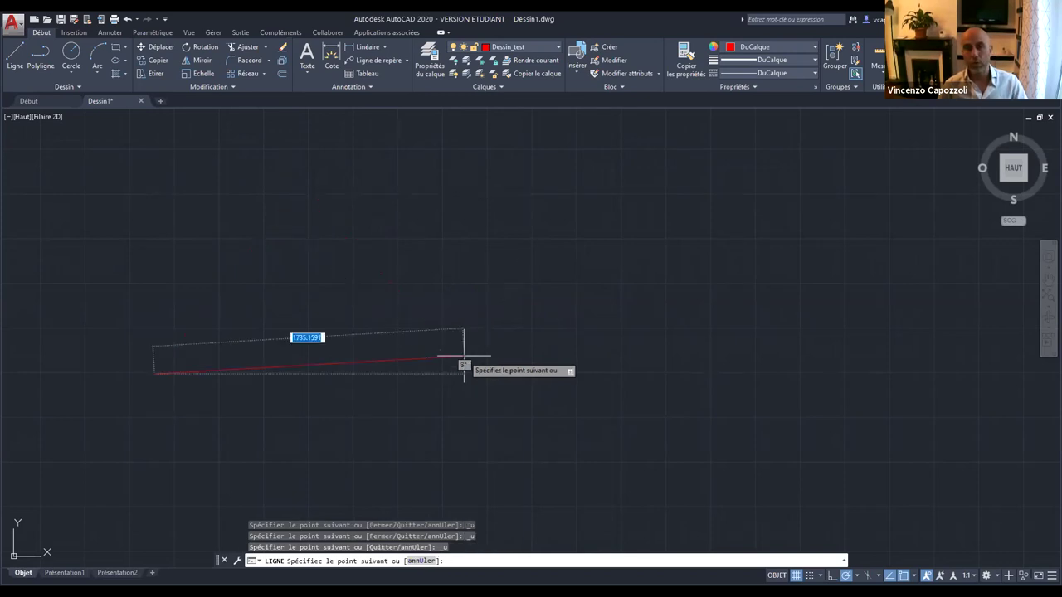
key("ctrl+z")
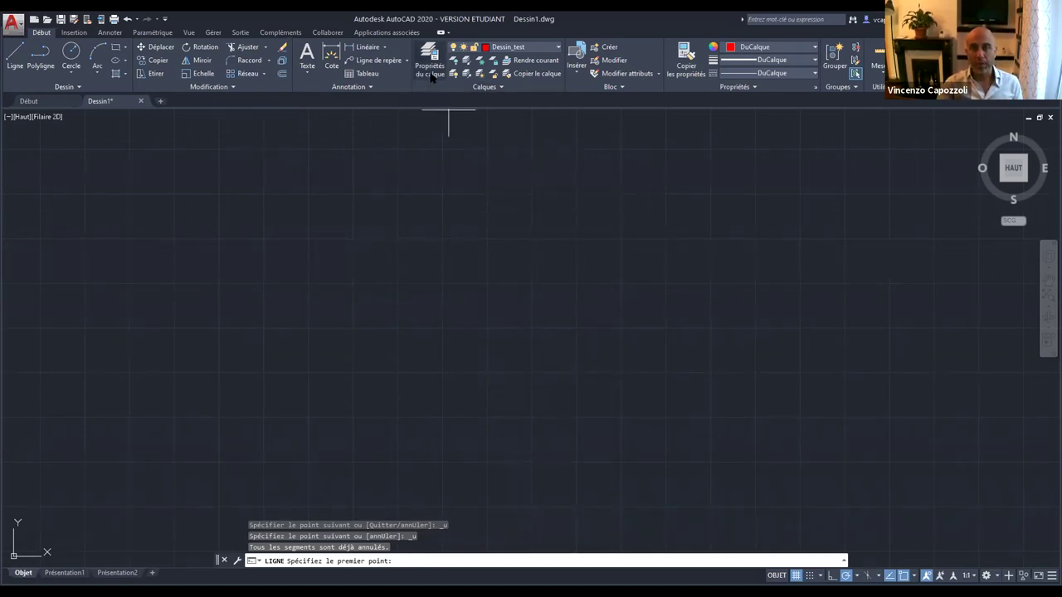
left_click(430, 75)
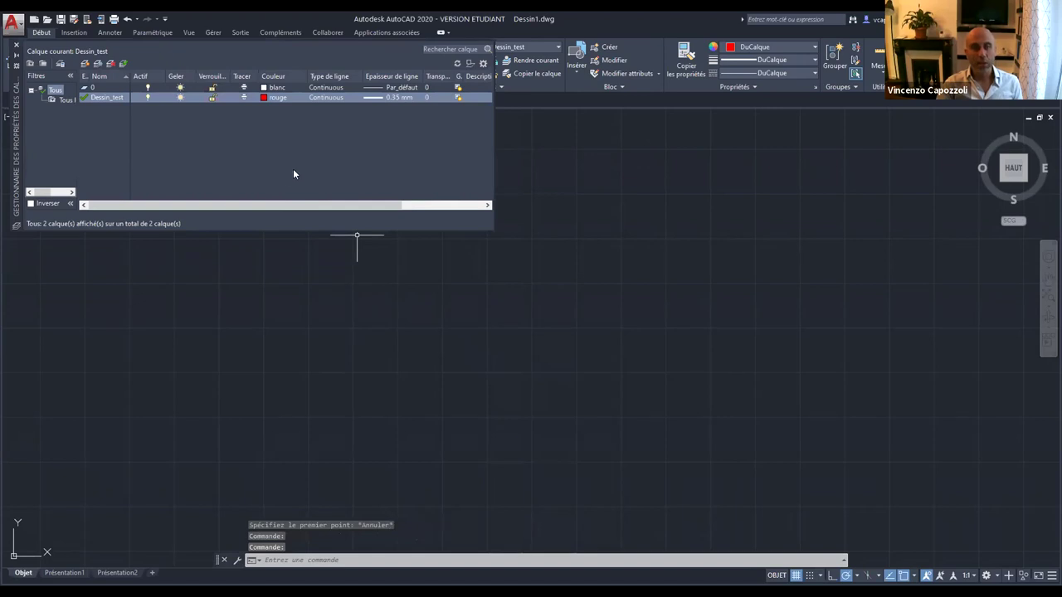
right_click(100, 96)
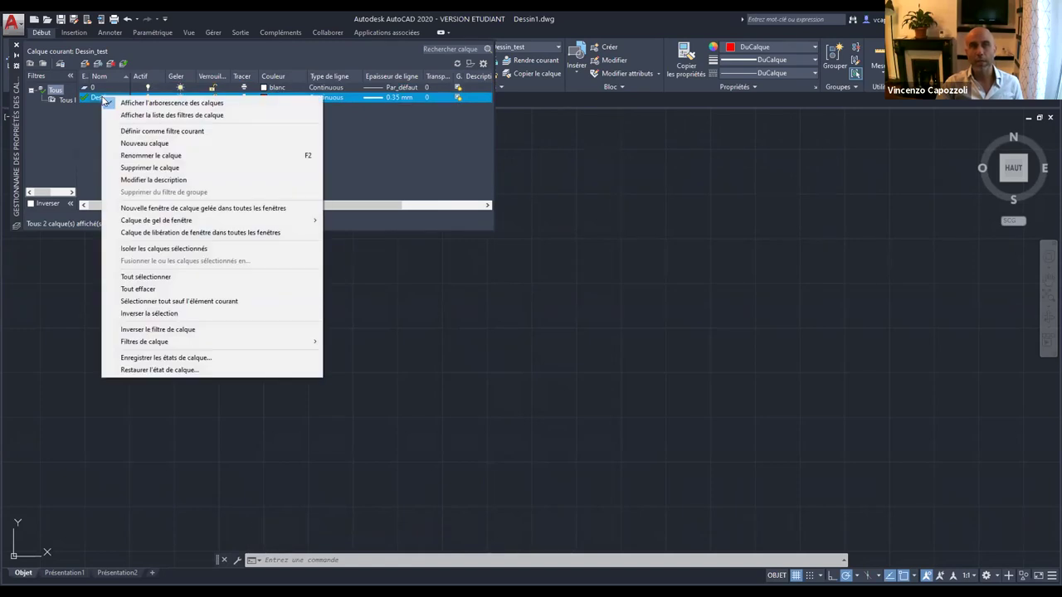
left_click(100, 94)
left_click(102, 88)
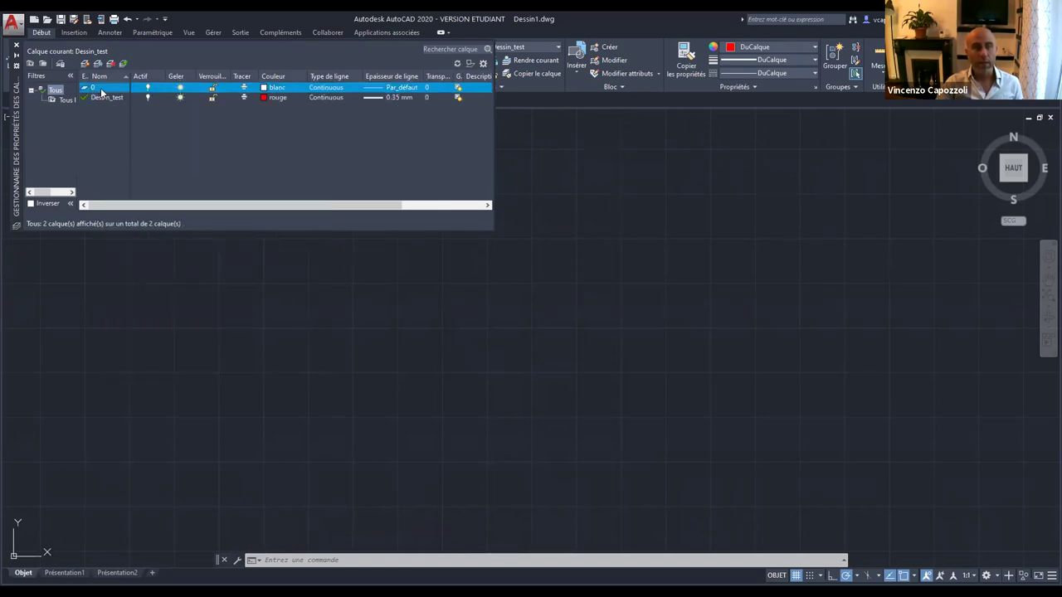
double_click(100, 89)
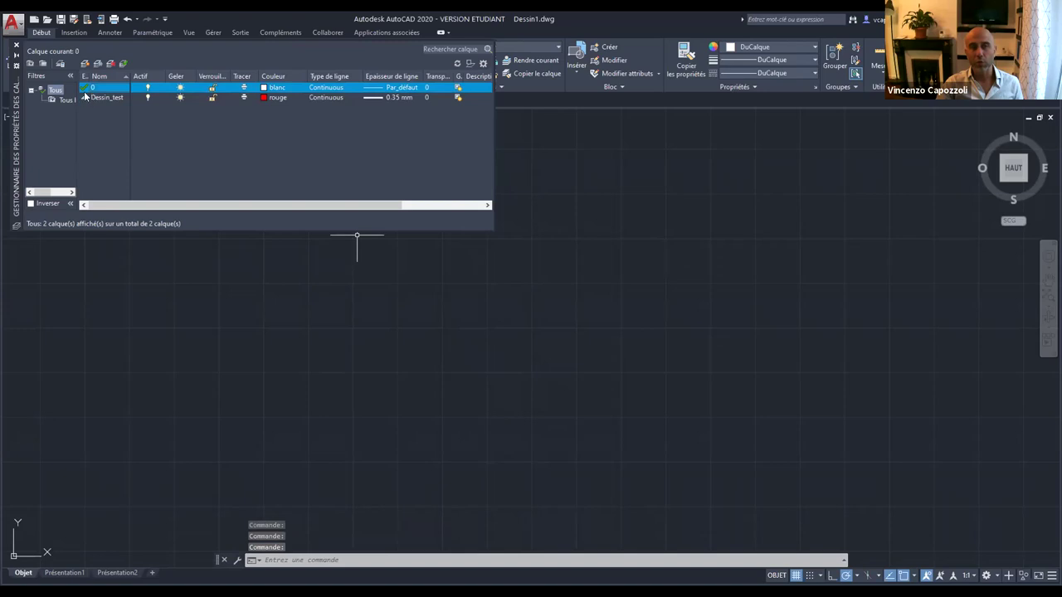
left_click(93, 98)
double_click(93, 98)
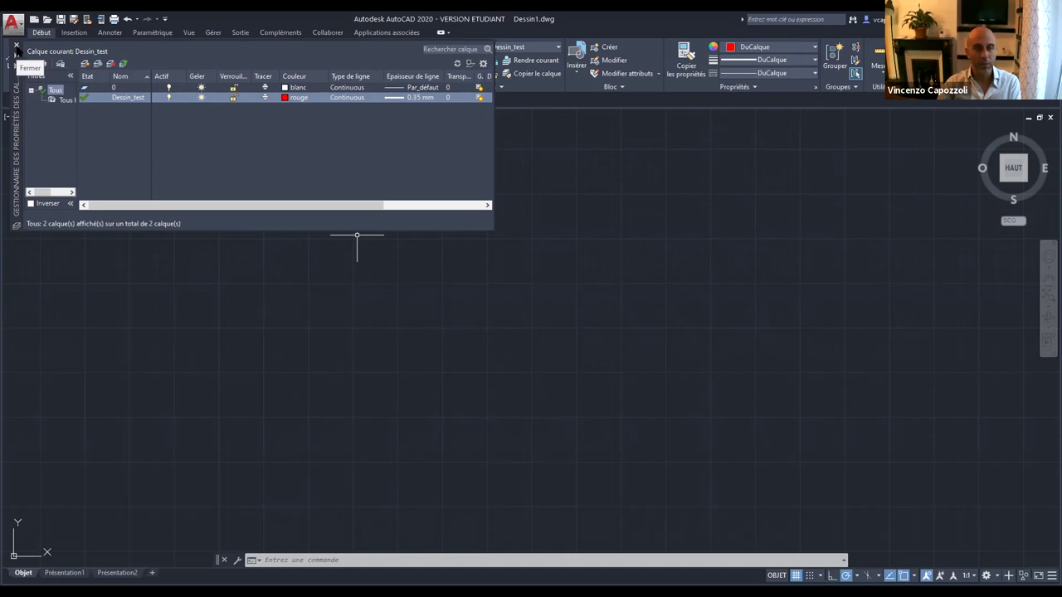
left_click(17, 44)
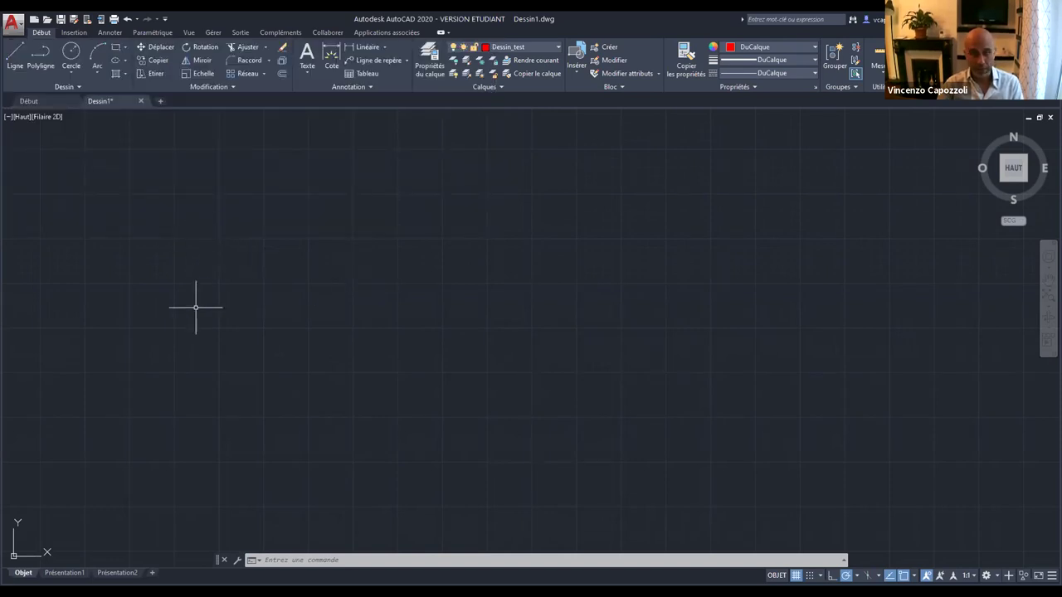
Switch to layer 0 and draw a horizontal white line.
left_click(537, 47)
left_click(514, 63)
left_click(174, 296)
left_click(261, 245)
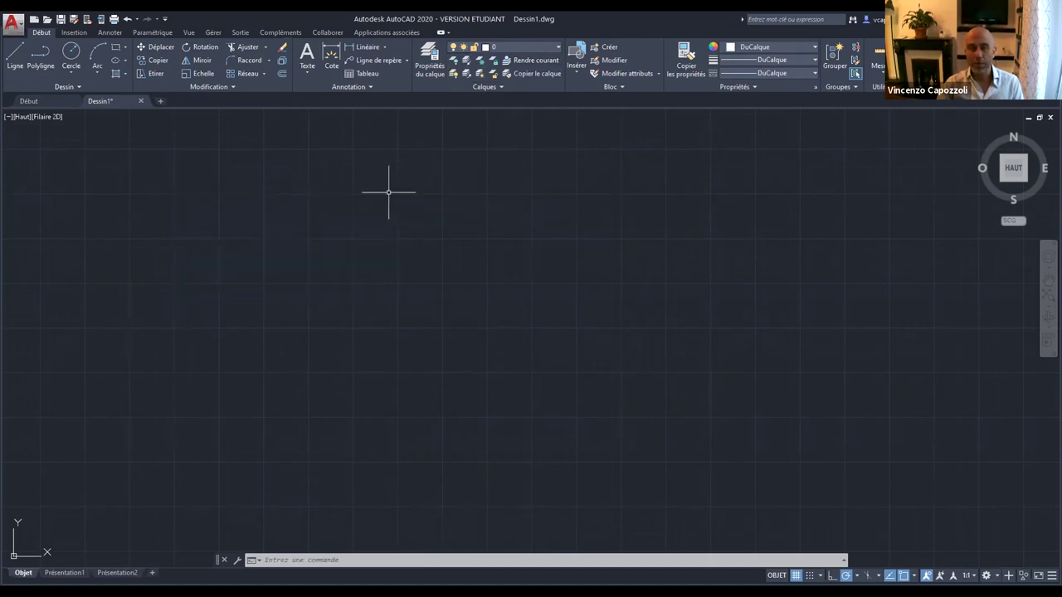
left_click(15, 56)
left_click(216, 233)
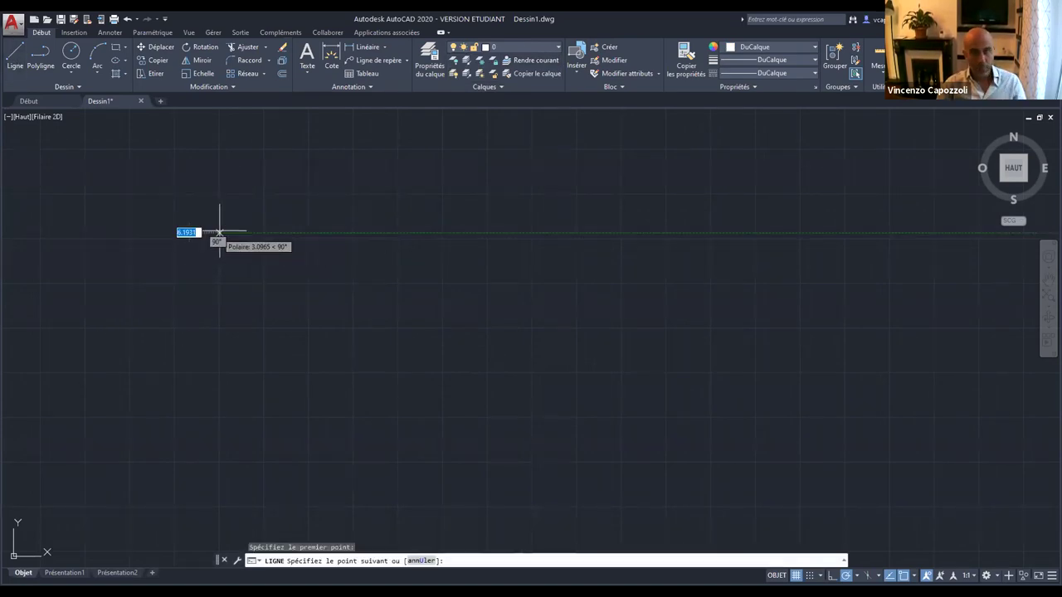
left_click(578, 233)
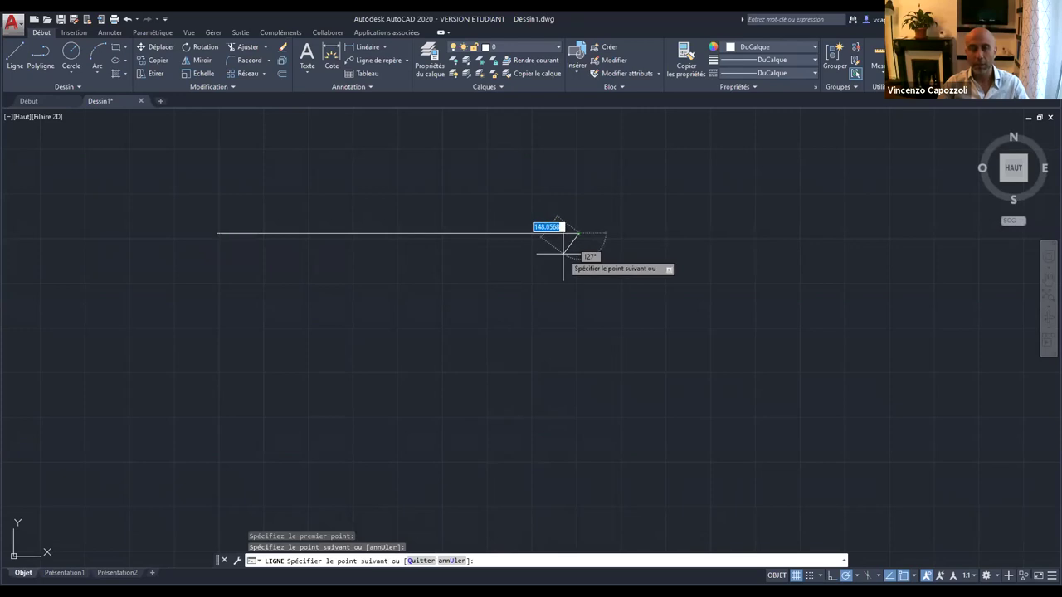
key("Escape")
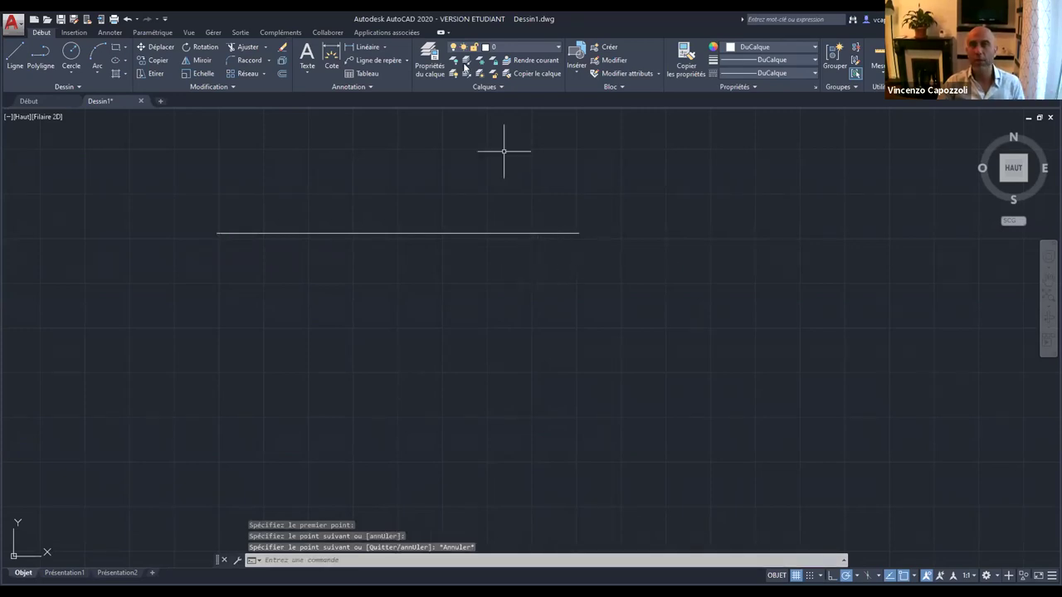
On layer Dessin_test, draw an equal-length red line beneath the white one and recentre the view.
left_click(498, 47)
left_click(508, 73)
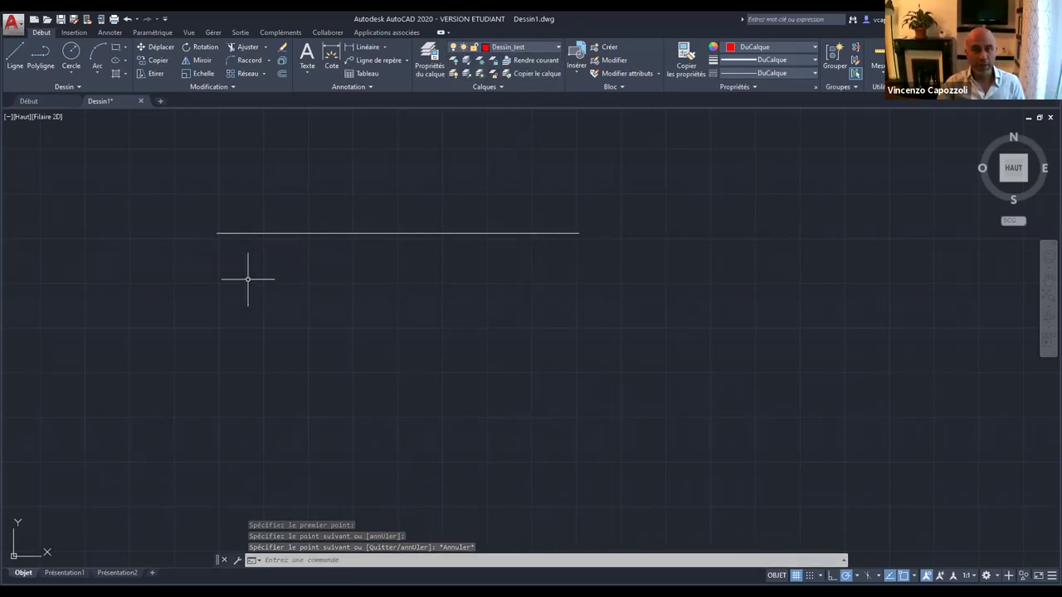
left_click(15, 57)
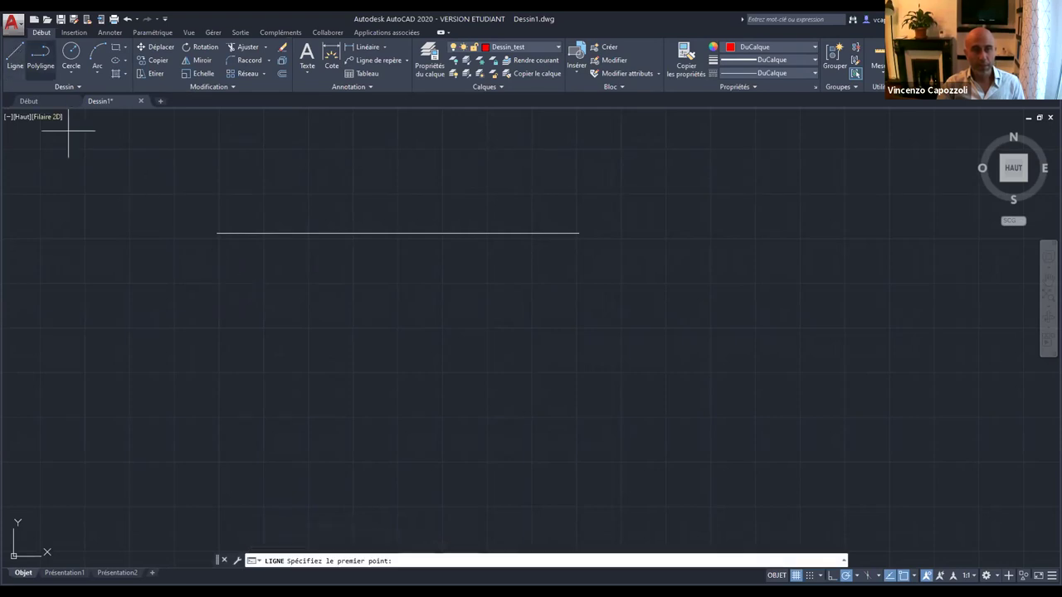
left_click(217, 278)
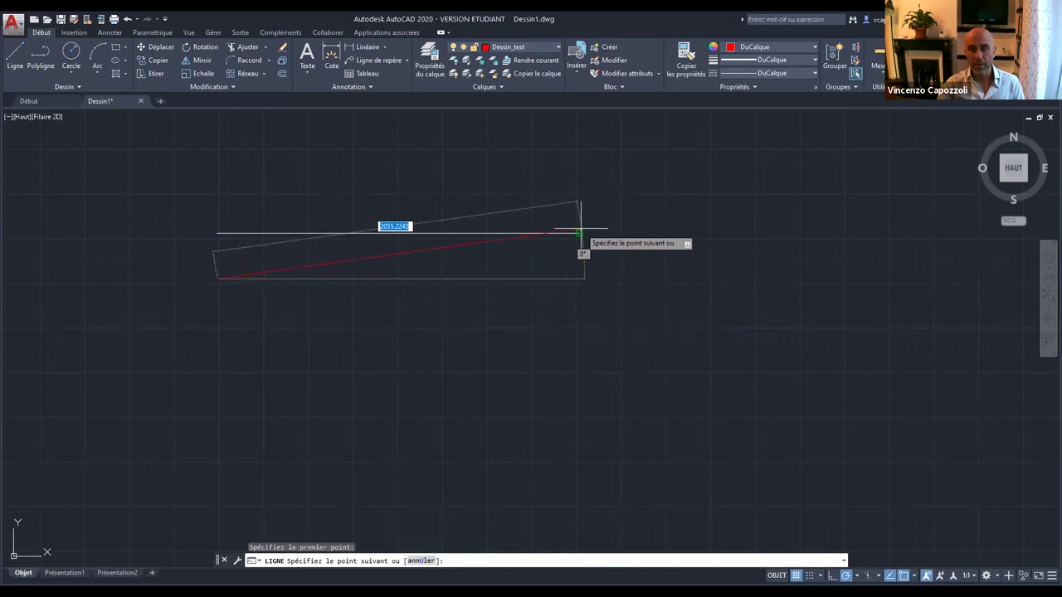
left_click(579, 280)
key("Escape")
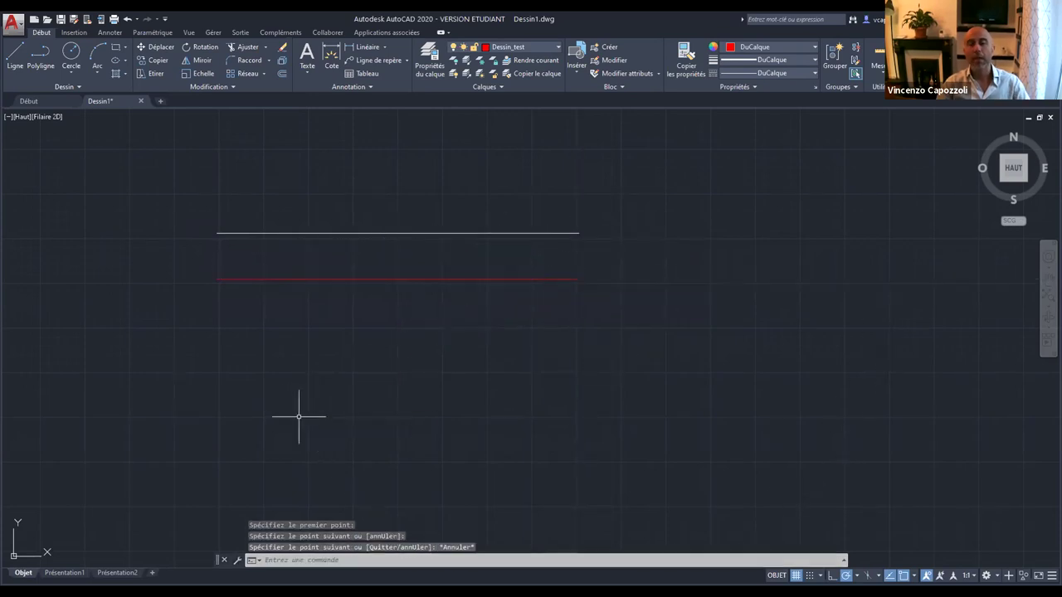
scroll(211, 292, "up", 4)
scroll(356, 230, "up", 3)
scroll(351, 230, "down", 5)
middle_click_drag(351, 230, 243, 281)
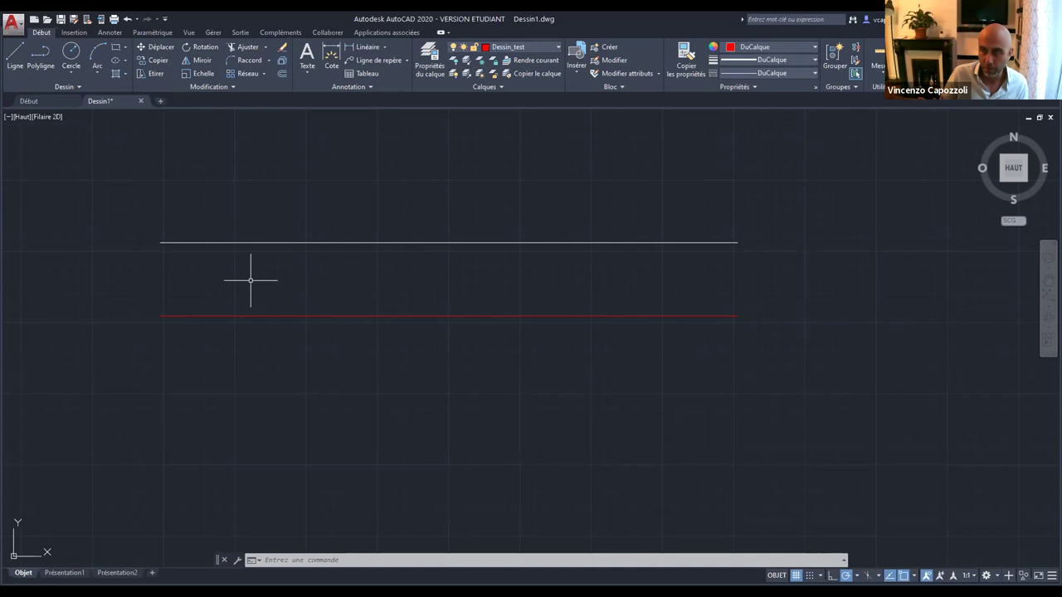
Open the Plot dialog and set the plot area to a window enclosing both lines.
left_click(15, 28)
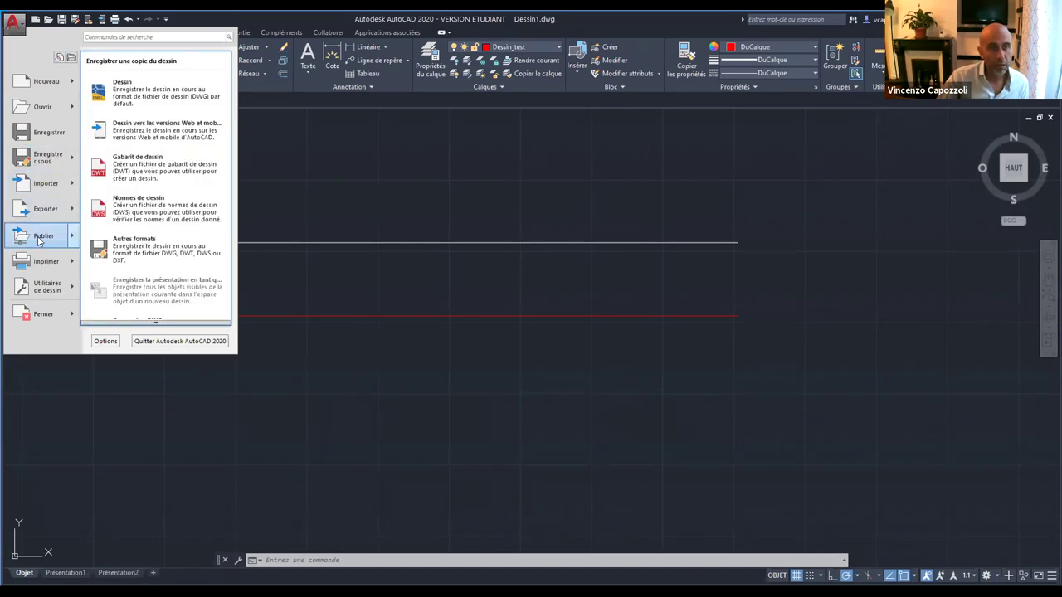
mouse_move(46, 262)
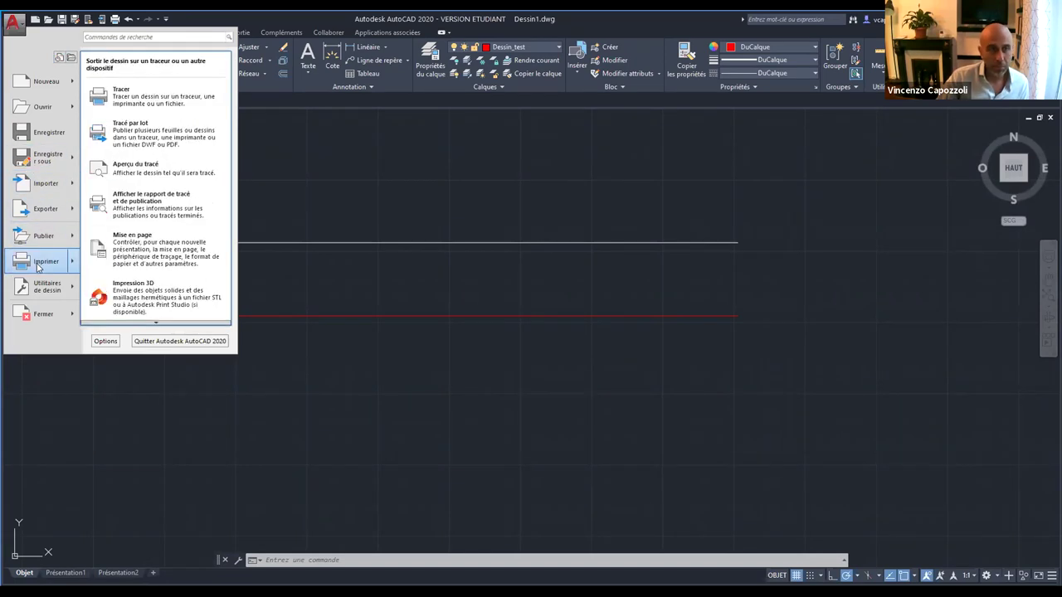
key("ctrl+p")
left_click_drag(407, 157, 355, 157)
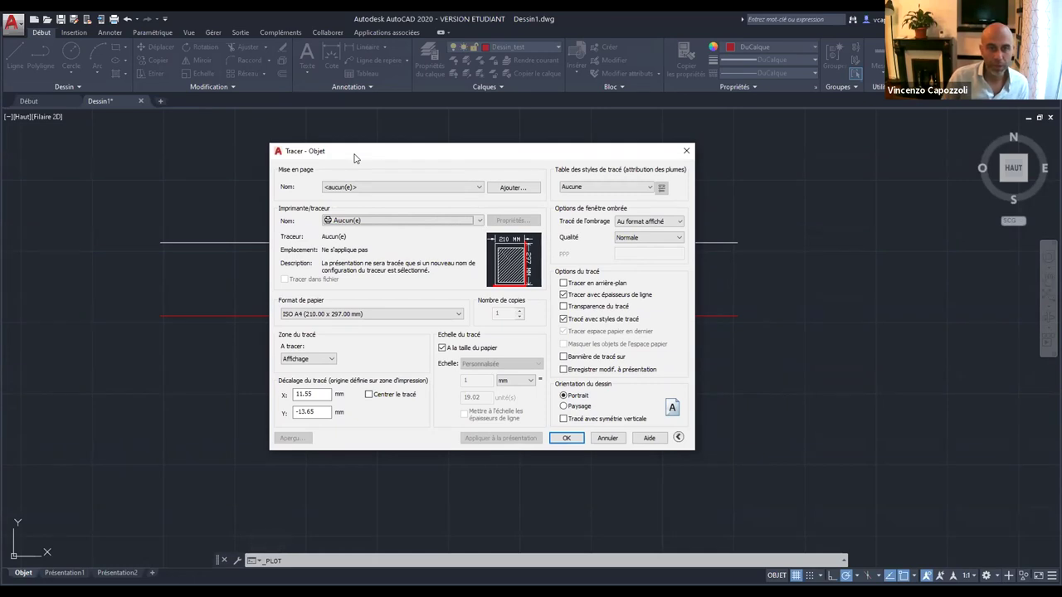
left_click(322, 362)
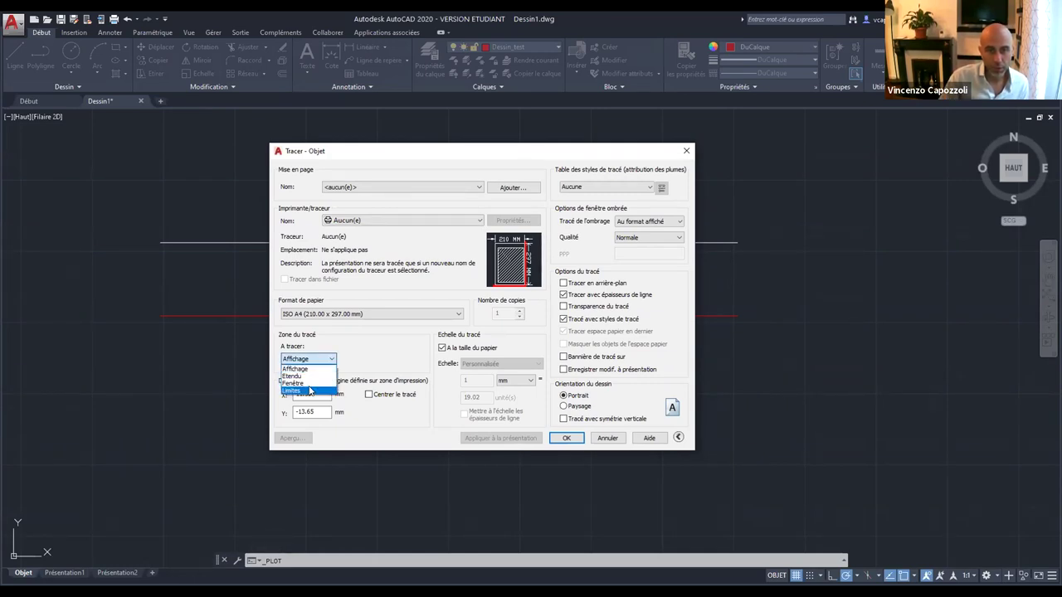
left_click(292, 383)
left_click(356, 358)
left_click(133, 217)
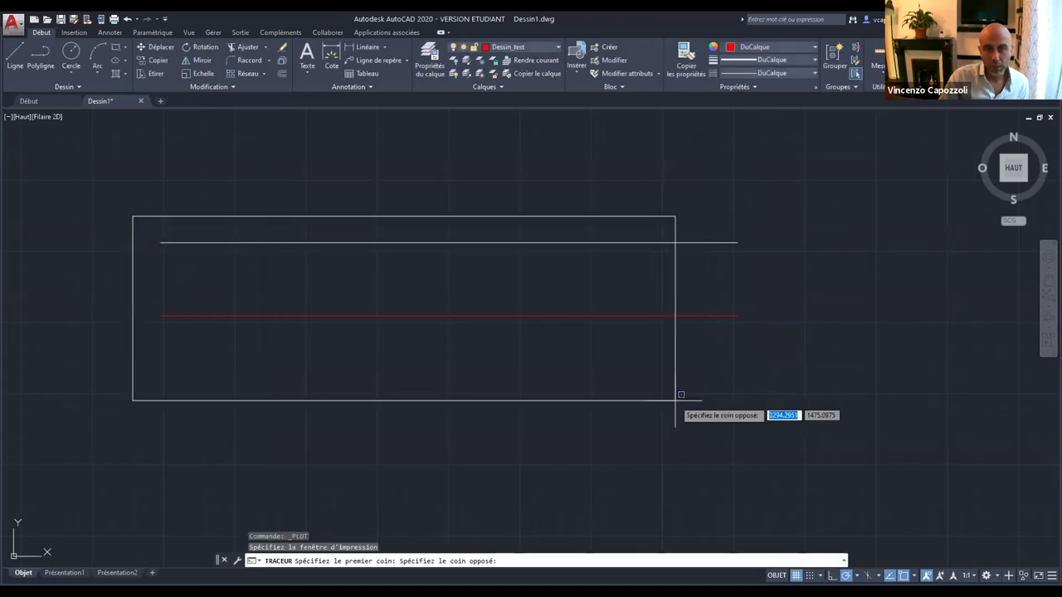
left_click(780, 371)
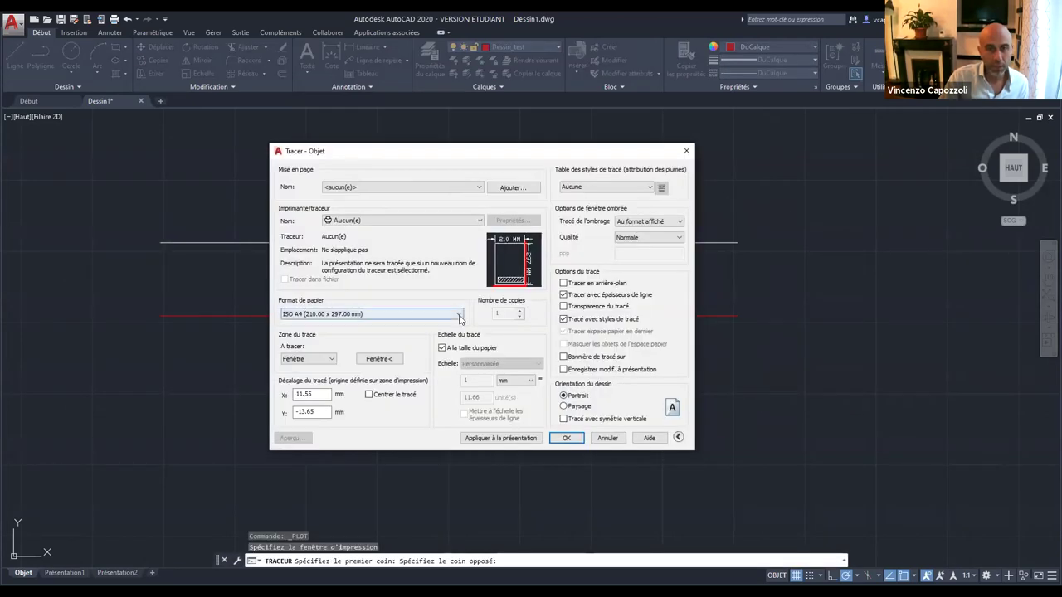
Choose Adobe PDF on A4, centre the plot, accept, and target the Desktop for saving.
left_click(365, 222)
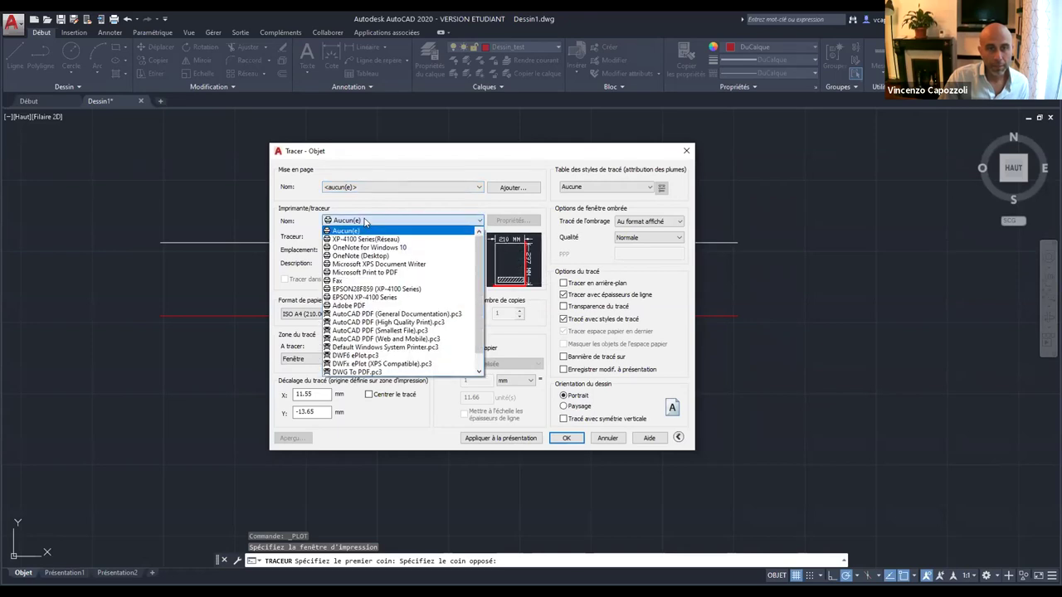
scroll(391, 273, "down", 1)
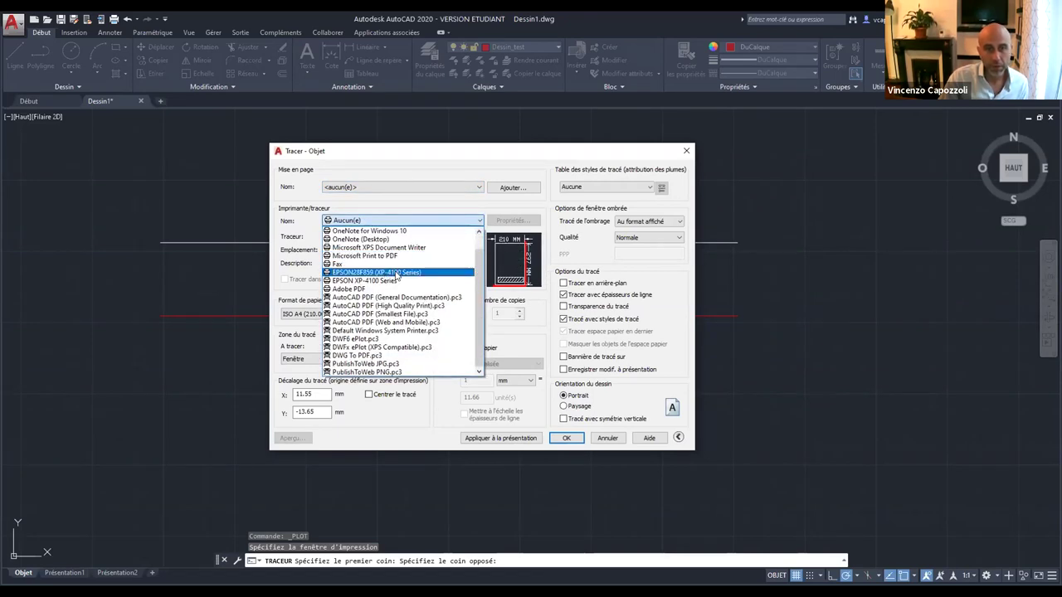
left_click(390, 289)
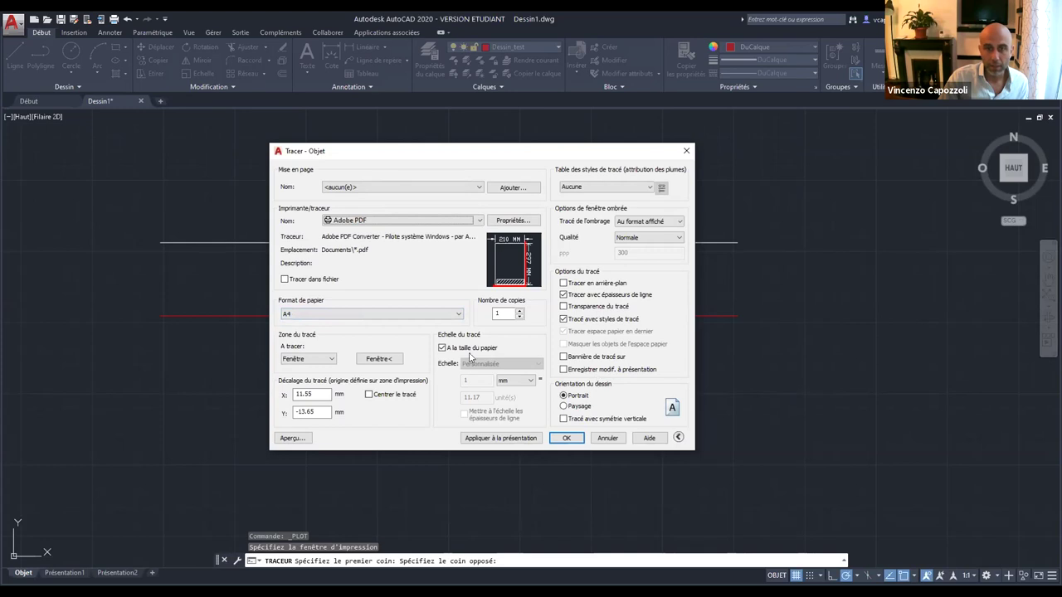
mouse_move(470, 348)
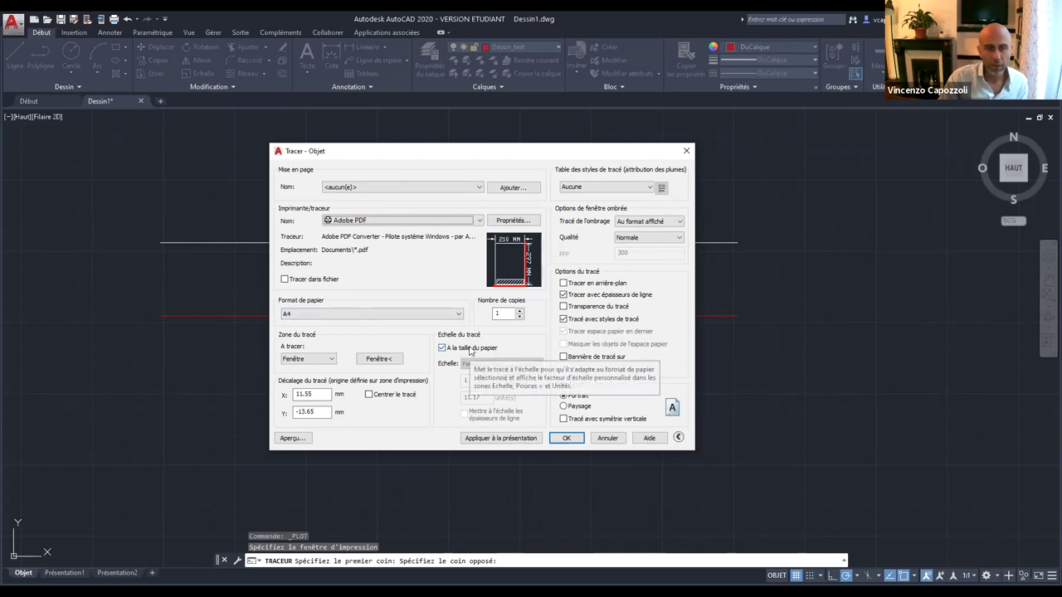
left_click(369, 394)
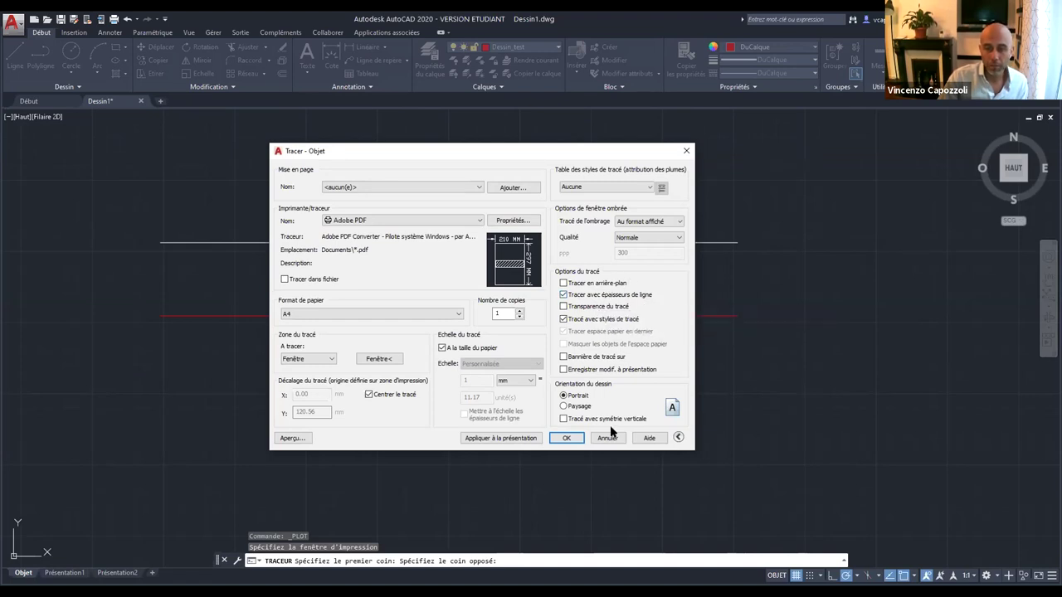
left_click(462, 188)
left_click(462, 186)
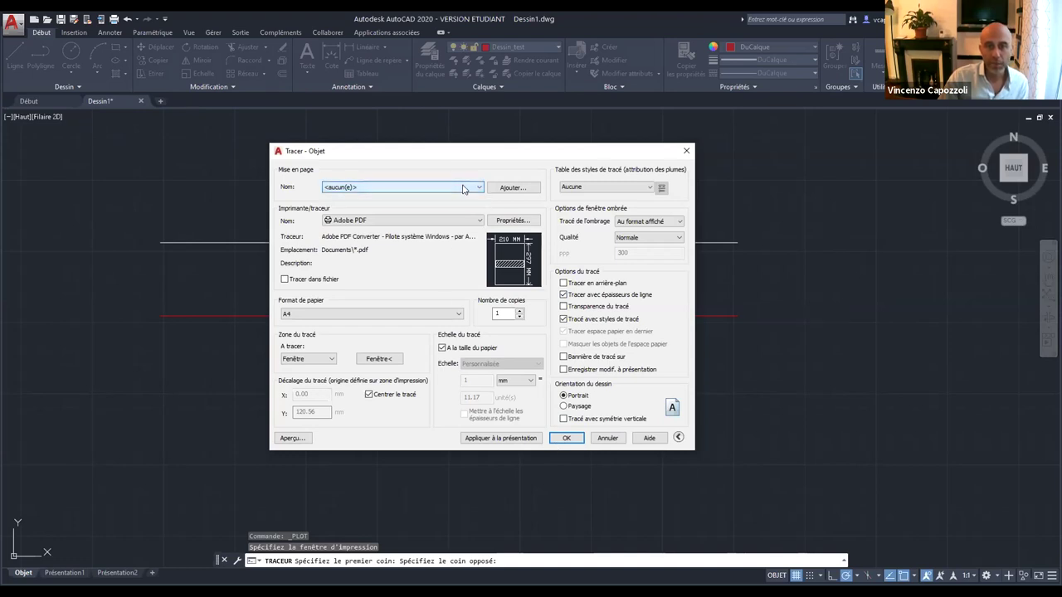
left_click(566, 438)
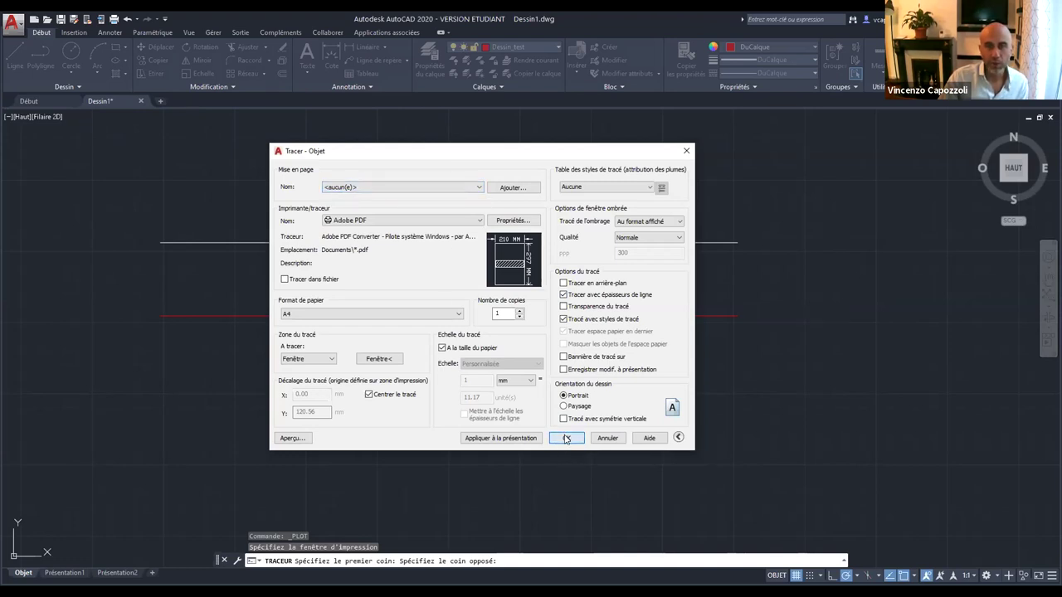
left_click(453, 342)
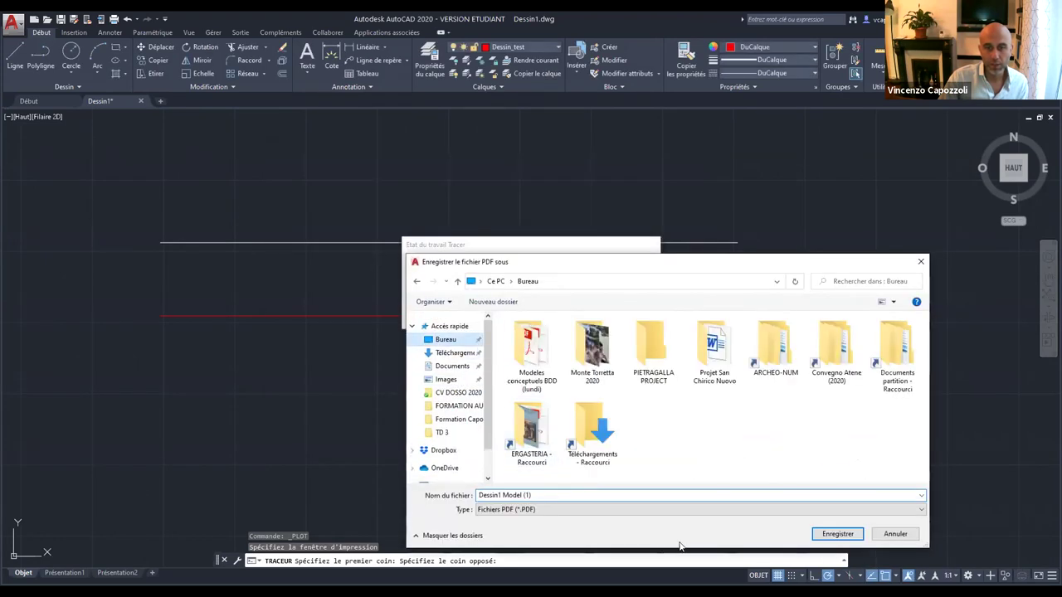
Save the PDF to the Desktop and set the licence type to single-user.
left_click(835, 532)
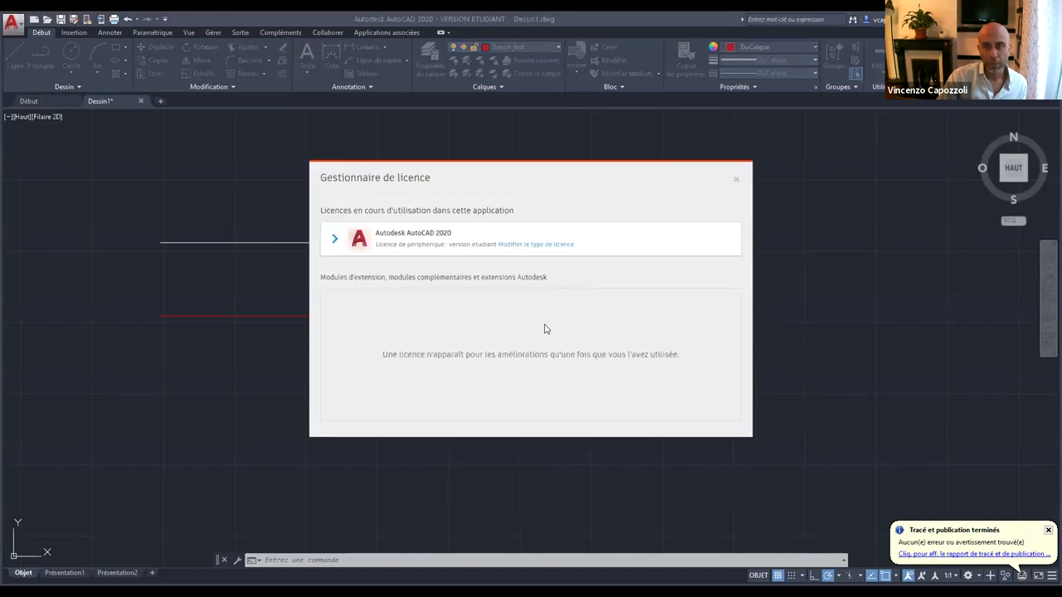
left_click(549, 245)
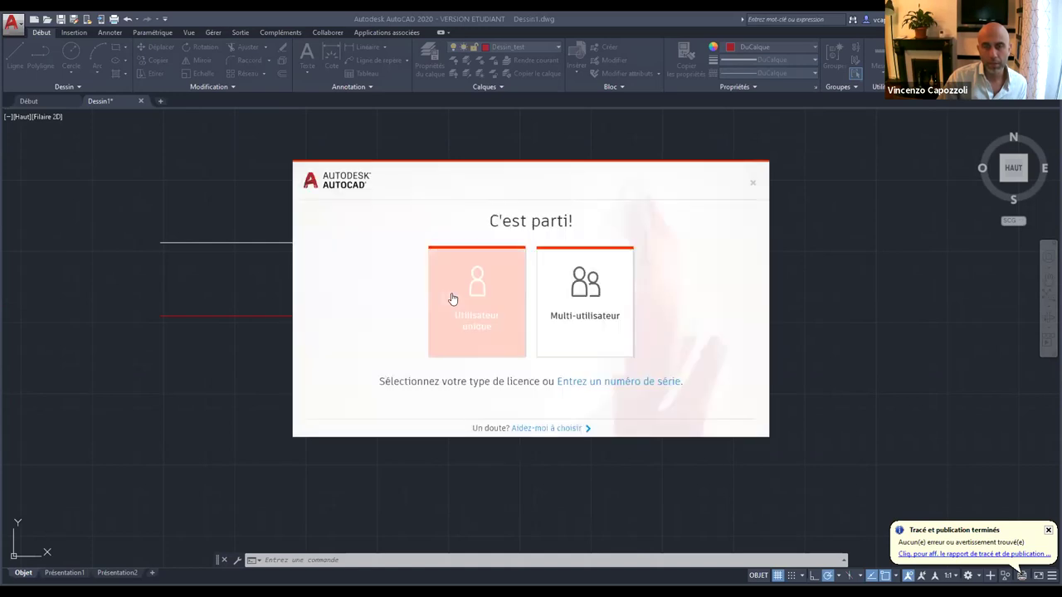
left_click(450, 297)
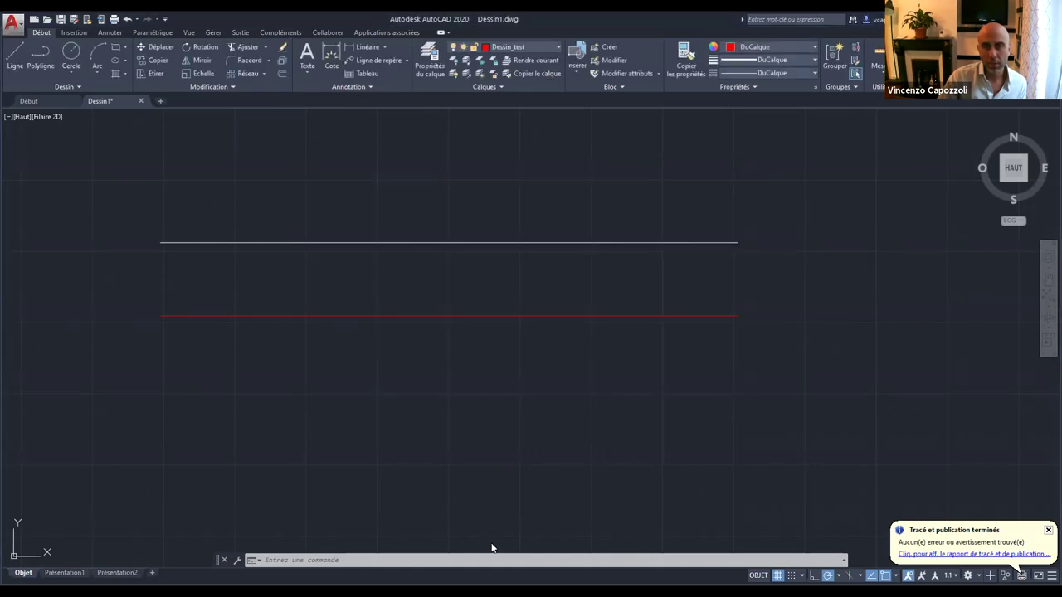
left_click(486, 257)
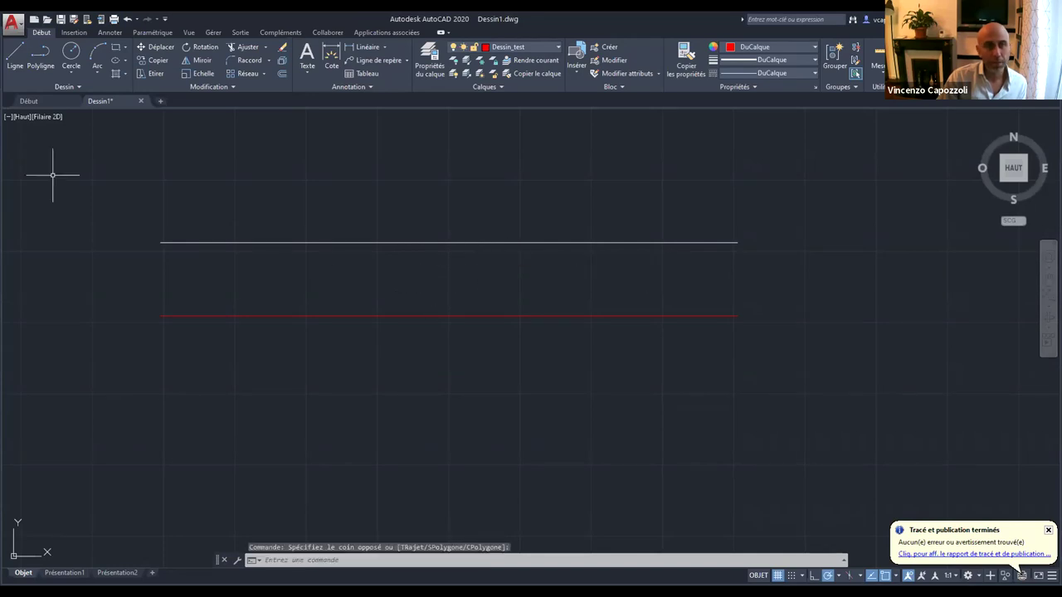
Replot using the previous plot settings and overwrite Dessin1 Model (1).pdf.
left_click(13, 21)
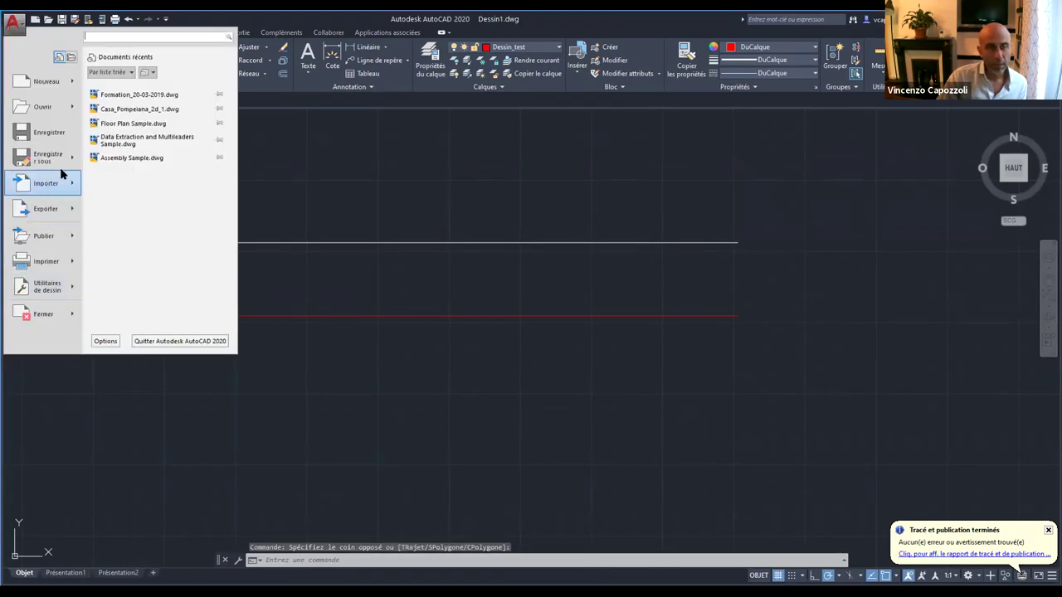
mouse_move(45, 157)
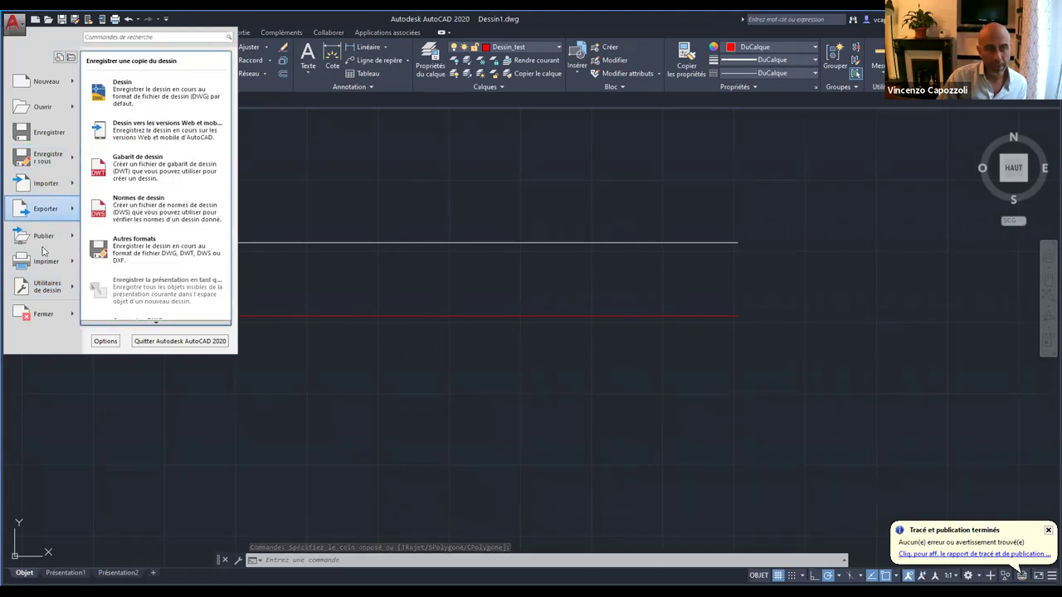
left_click(455, 187)
left_click(442, 206)
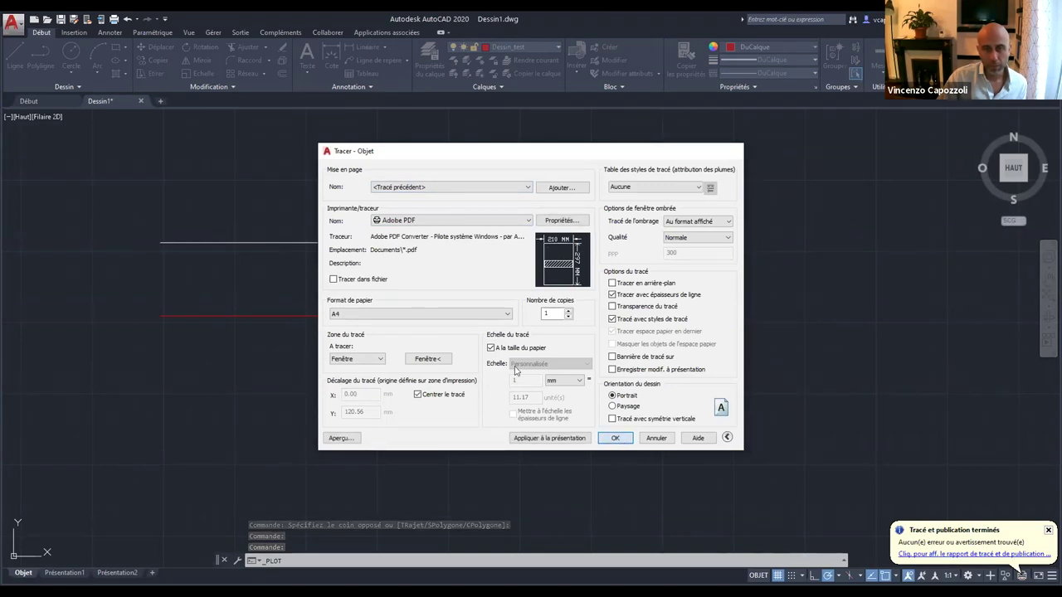
left_click(614, 438)
left_click(837, 533)
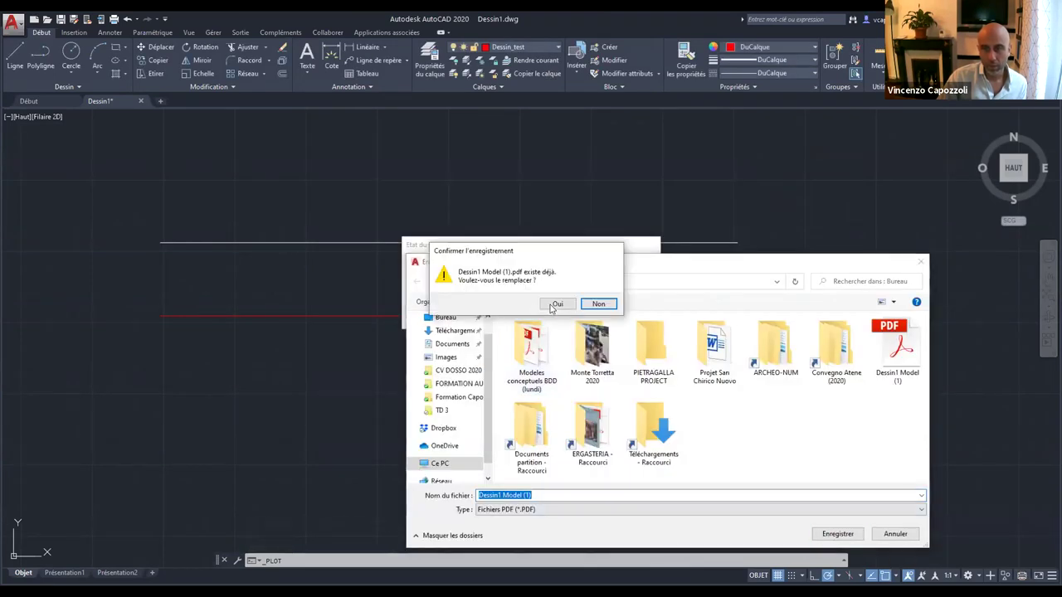
left_click(557, 304)
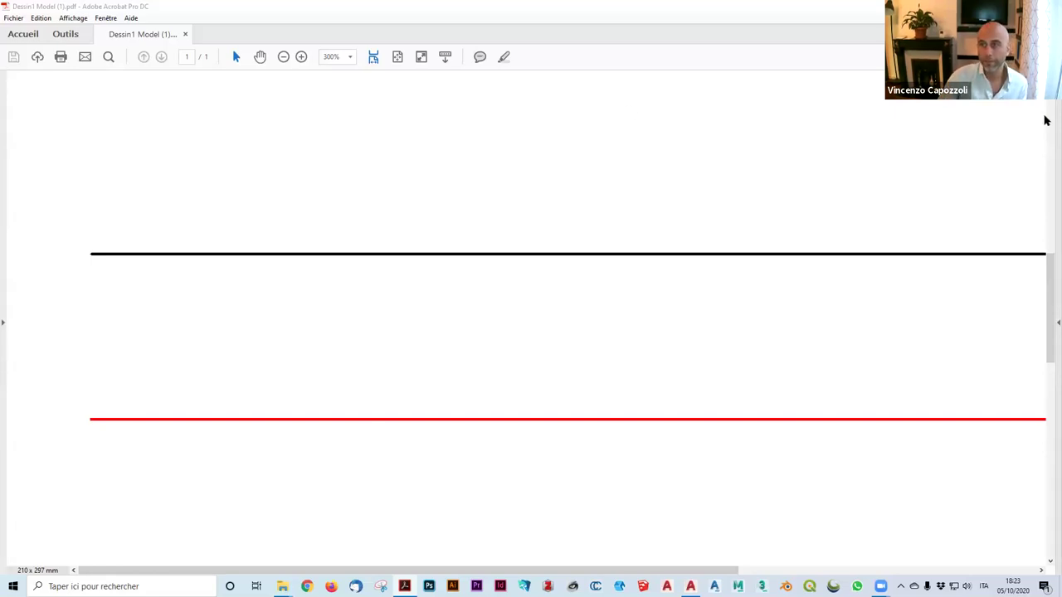
Zoom into the plotted PDF's black and red lines, fit the page width, then return to AutoCAD.
scroll(299, 393, "down", 1, "ctrl")
scroll(139, 329, "up", 1, "ctrl")
scroll(254, 358, "up", 1, "ctrl")
scroll(253, 358, "up", 2, "ctrl")
scroll(257, 355, "up", 1)
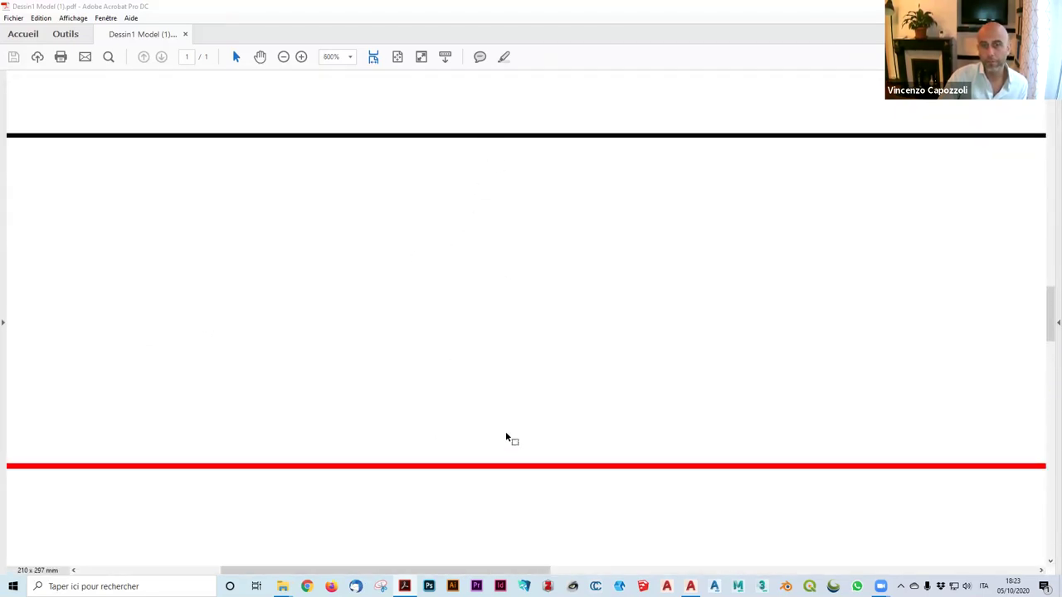
key("ctrl+2")
key("alt+Tab")
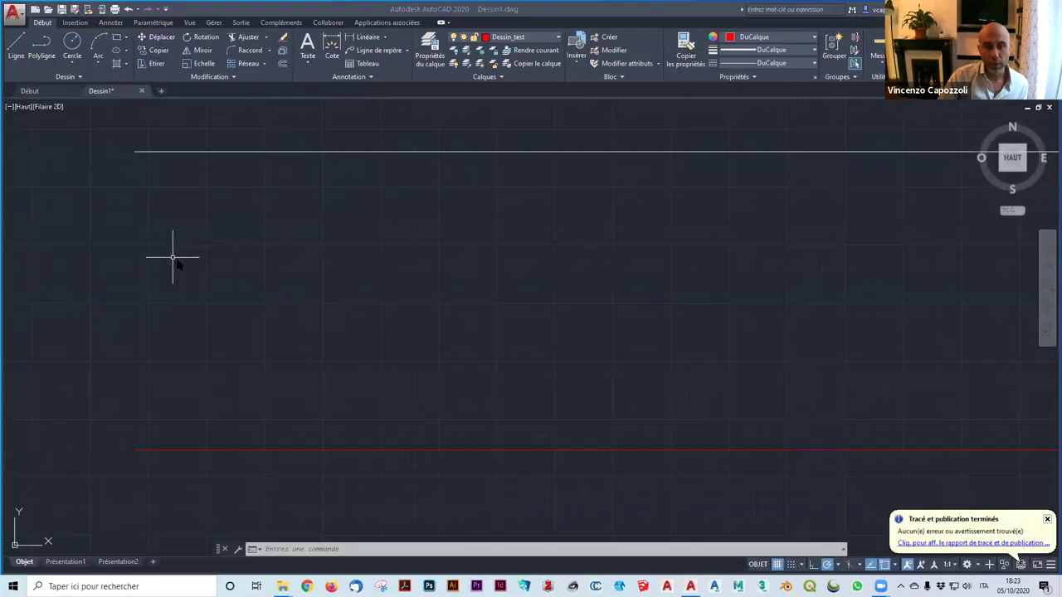
Add the Lineweight toggle to the status bar through its customization list.
scroll(179, 257, "down", 4)
scroll(182, 253, "down", 4)
scroll(195, 245, "up", 2)
scroll(197, 245, "up", 2)
scroll(197, 245, "down", 2)
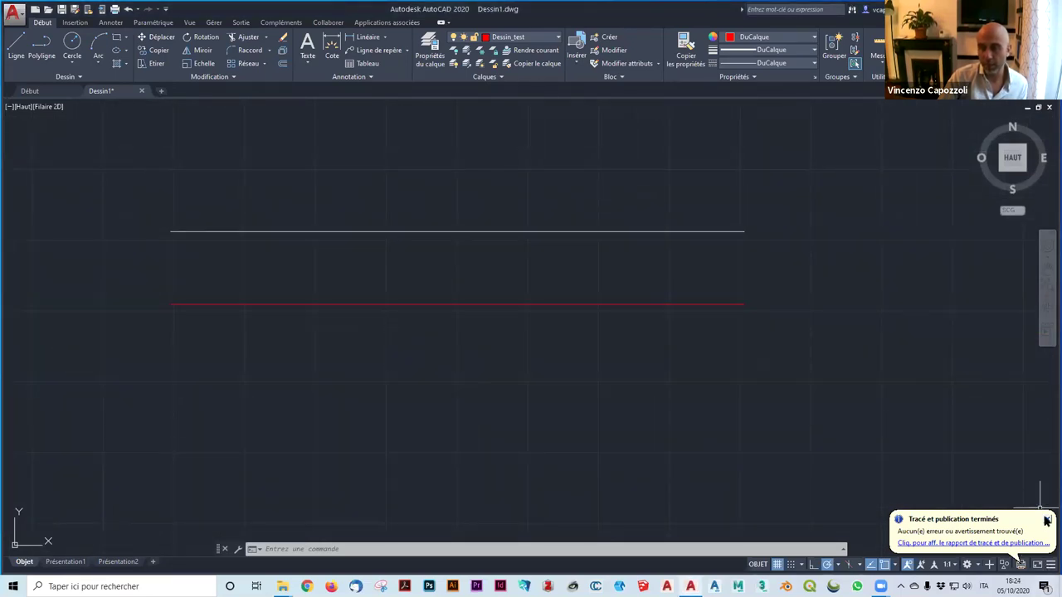
left_click(1049, 566)
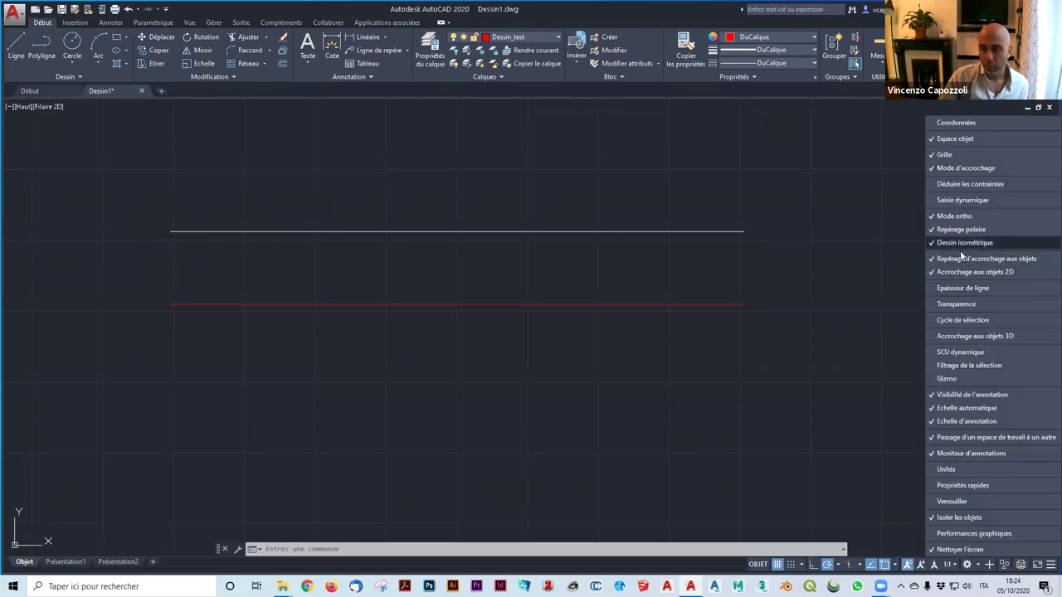
left_click(953, 288)
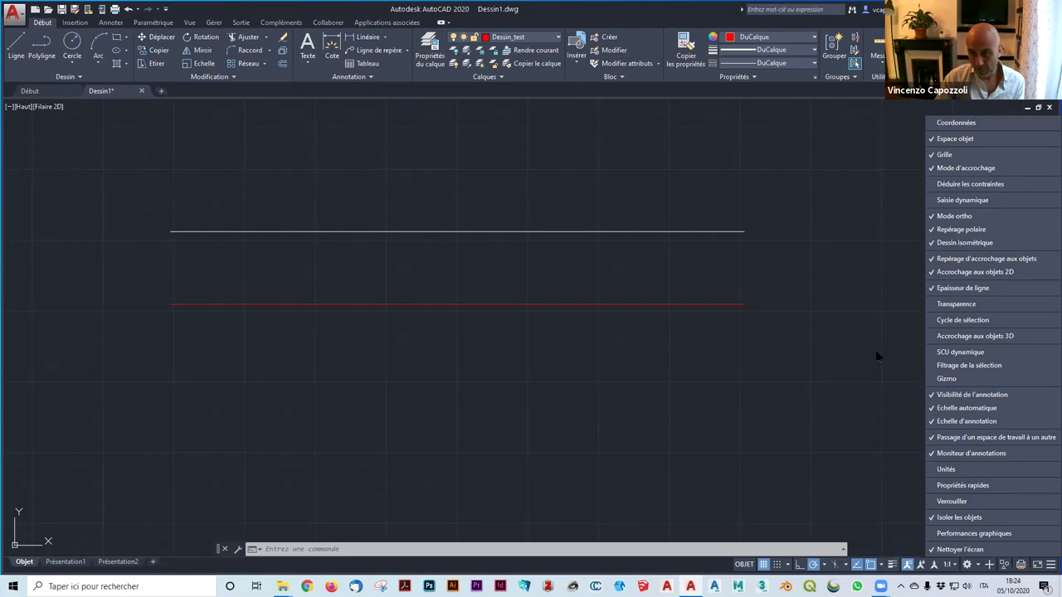
left_click(951, 288)
left_click(948, 289)
left_click(948, 287)
left_click(947, 287)
left_click(947, 287)
left_click(947, 286)
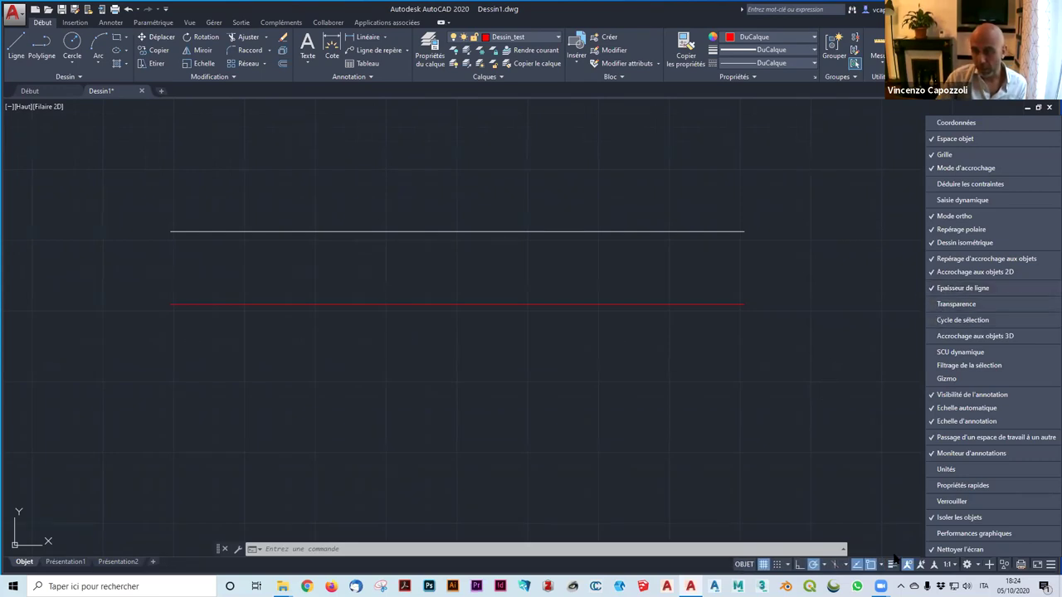
Switch lineweight display on and off to compare the red line, ending with it thin.
left_click(893, 565)
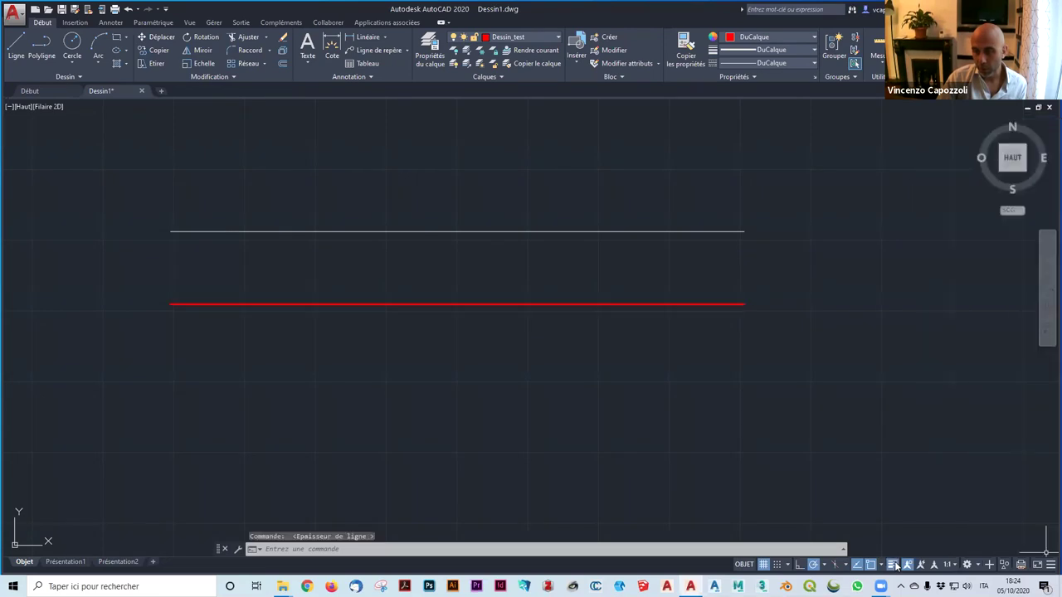
left_click(893, 565)
left_click(893, 565)
left_click(893, 565)
left_click(893, 565)
left_click(893, 565)
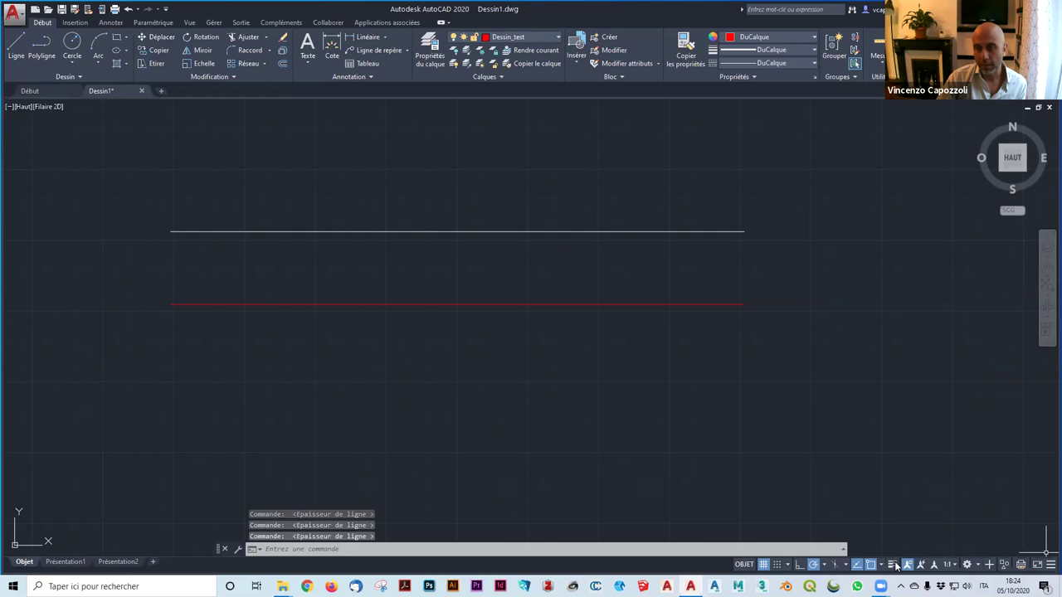
left_click(893, 565)
scroll(356, 304, "up", 3)
scroll(373, 315, "down", 2)
left_click(893, 565)
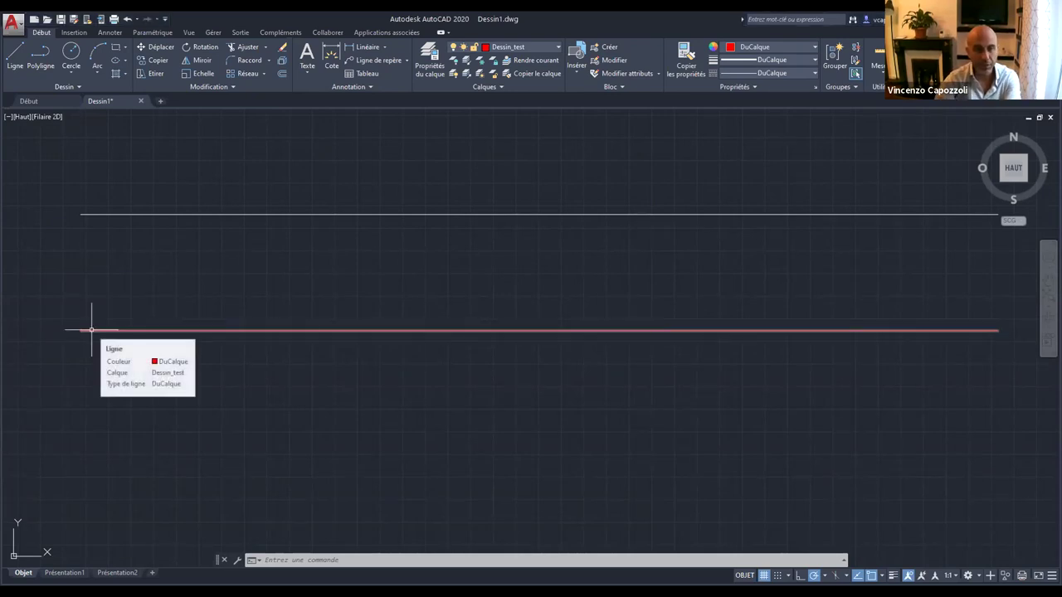
Select the red line, view its properties on layer Dessin_test, then close them and deselect.
left_click(92, 330)
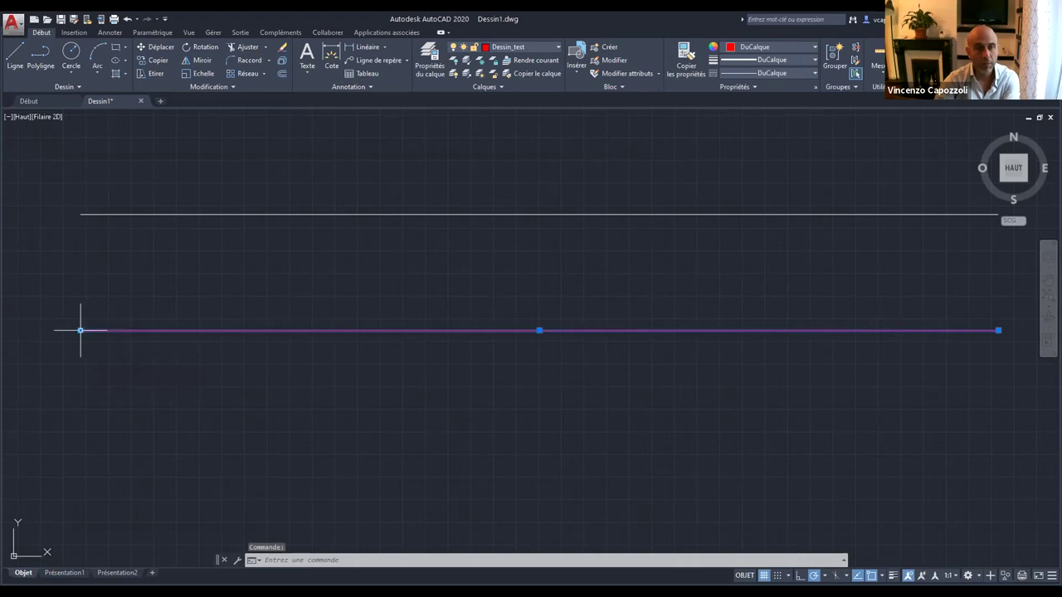
right_click(80, 330)
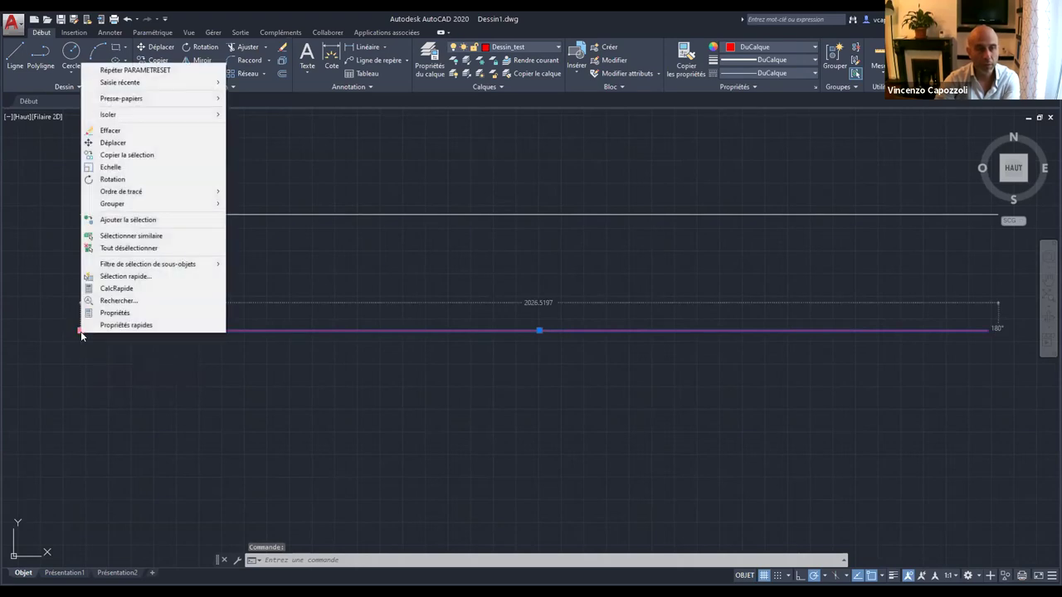
left_click(129, 314)
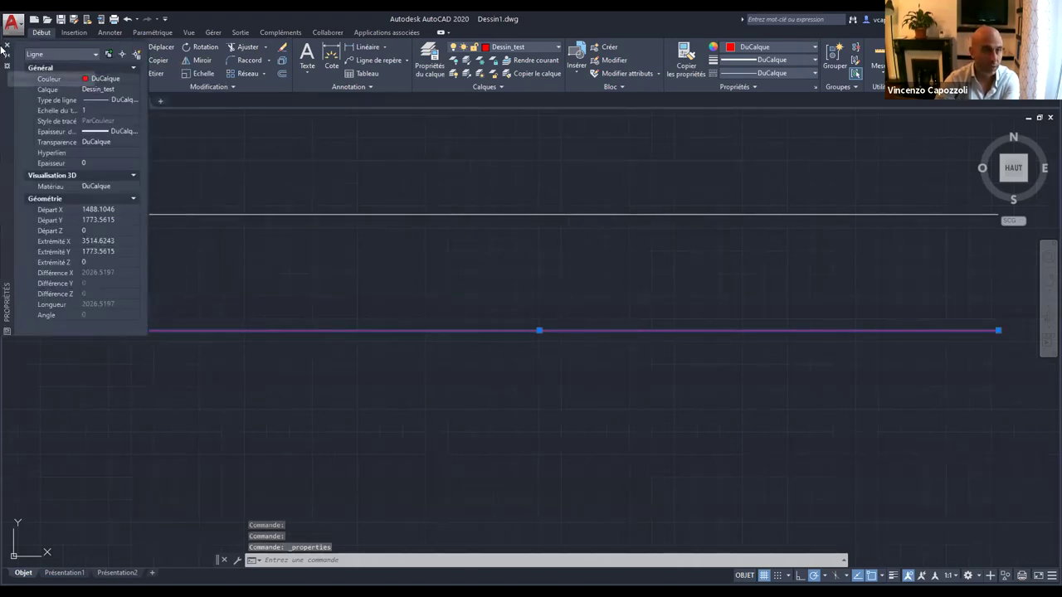
left_click(7, 46)
key("Escape")
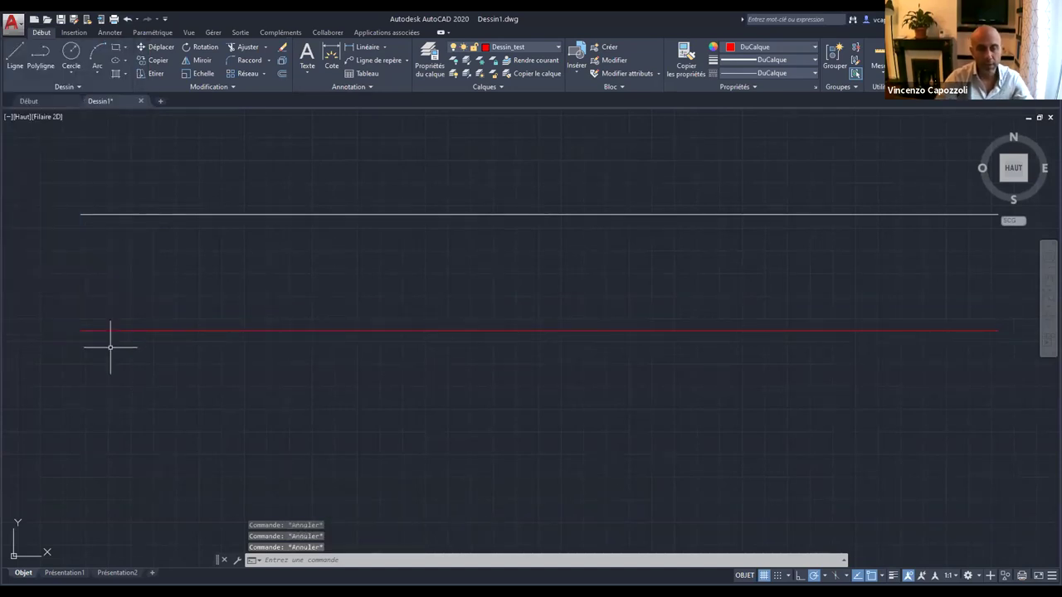
Reselect the red line, review its properties again, and delete it.
left_click(88, 331)
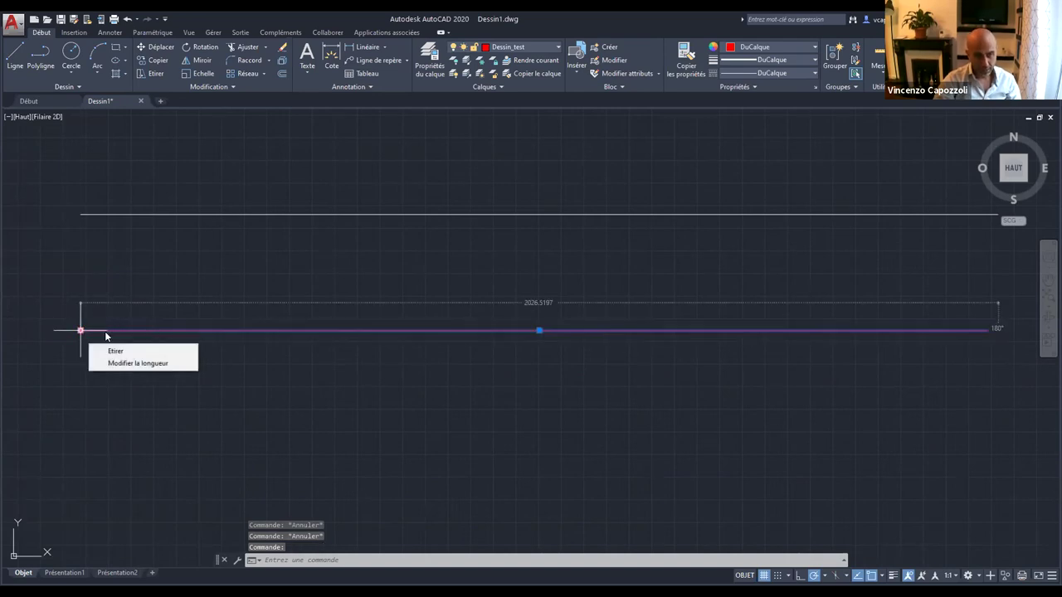
right_click(81, 330)
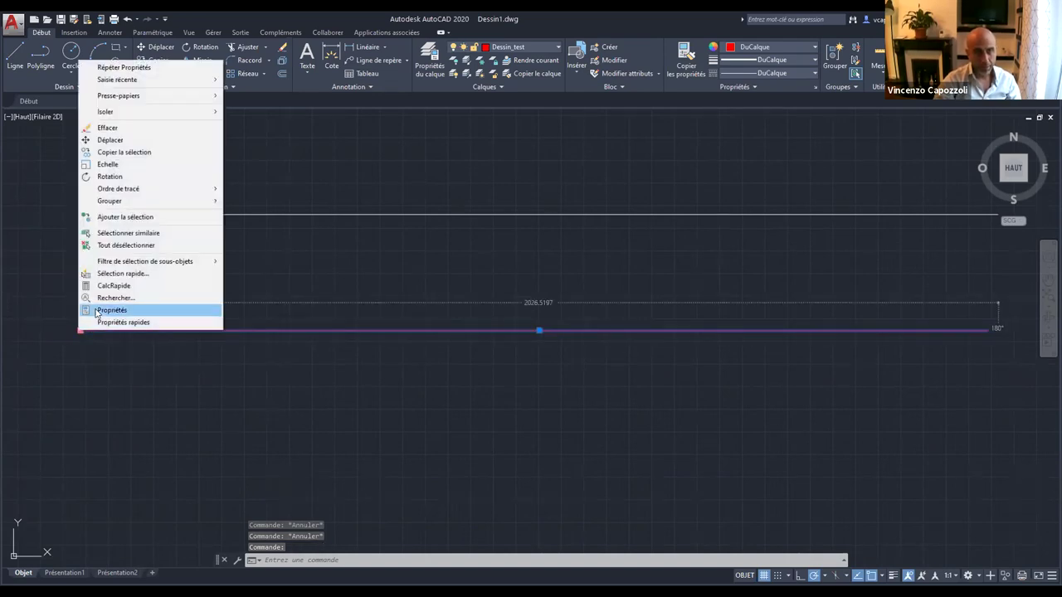
left_click(116, 310)
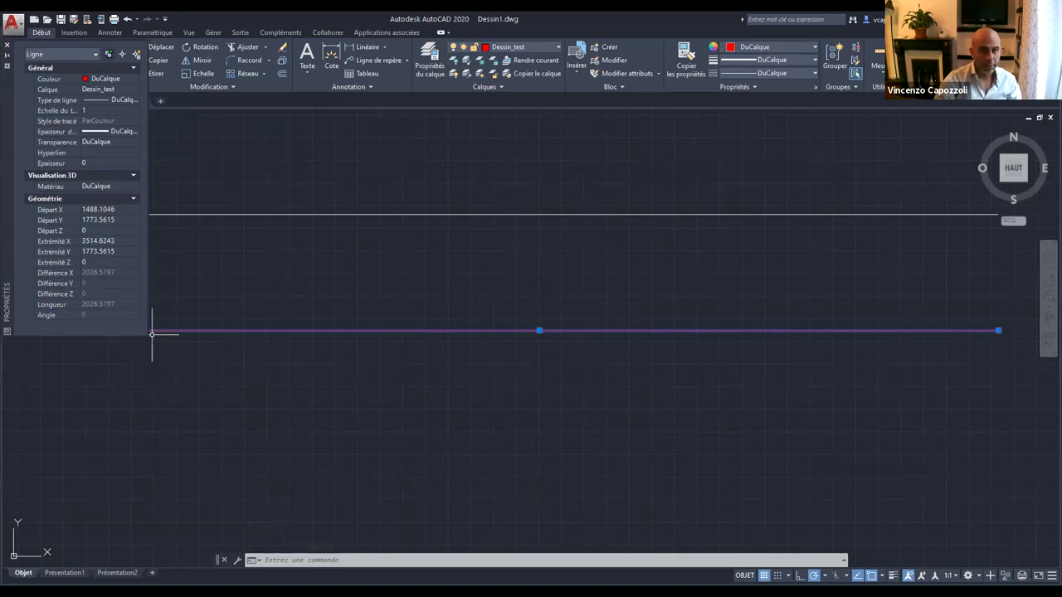
scroll(360, 399, "down", 2)
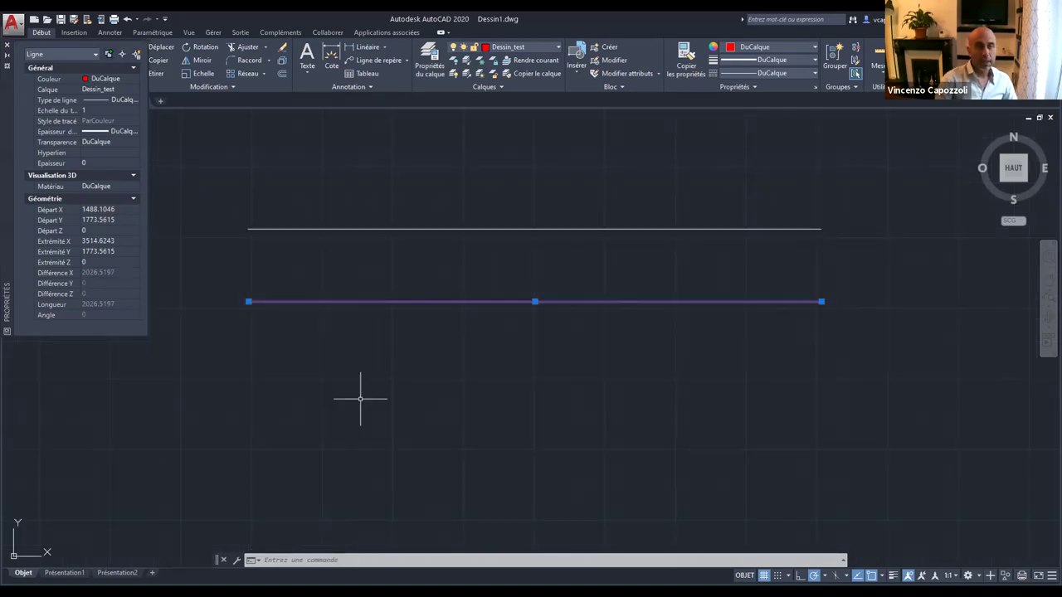
key("Delete")
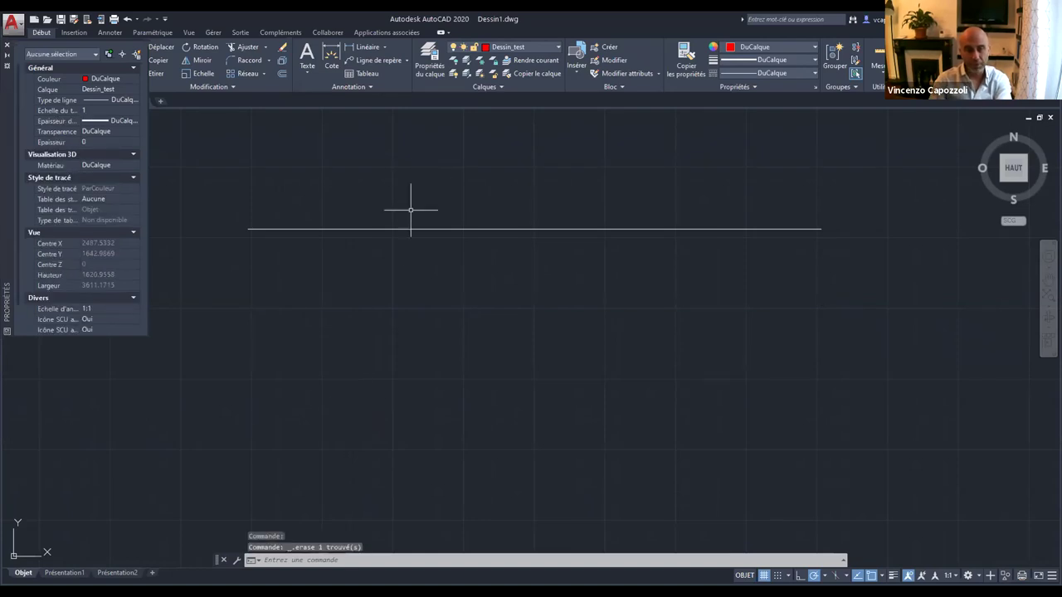
Window-select and delete the white line, then undo the last action.
left_click(404, 226)
left_click(396, 230)
key("Delete")
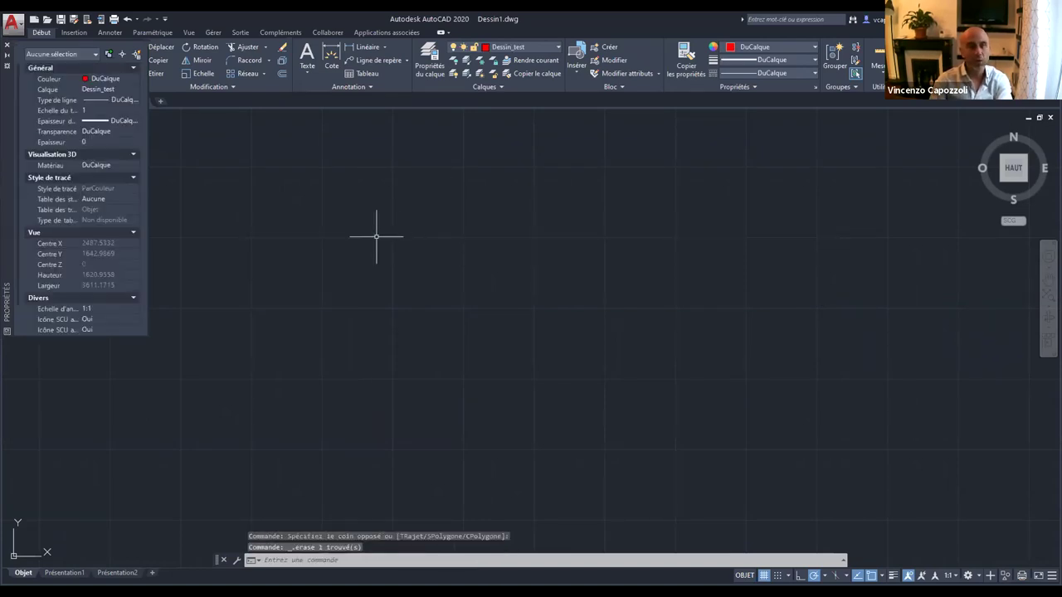
key("ctrl+z")
key("ctrl+z")
scroll(365, 263, "down", 3)
scroll(321, 304, "up", 3)
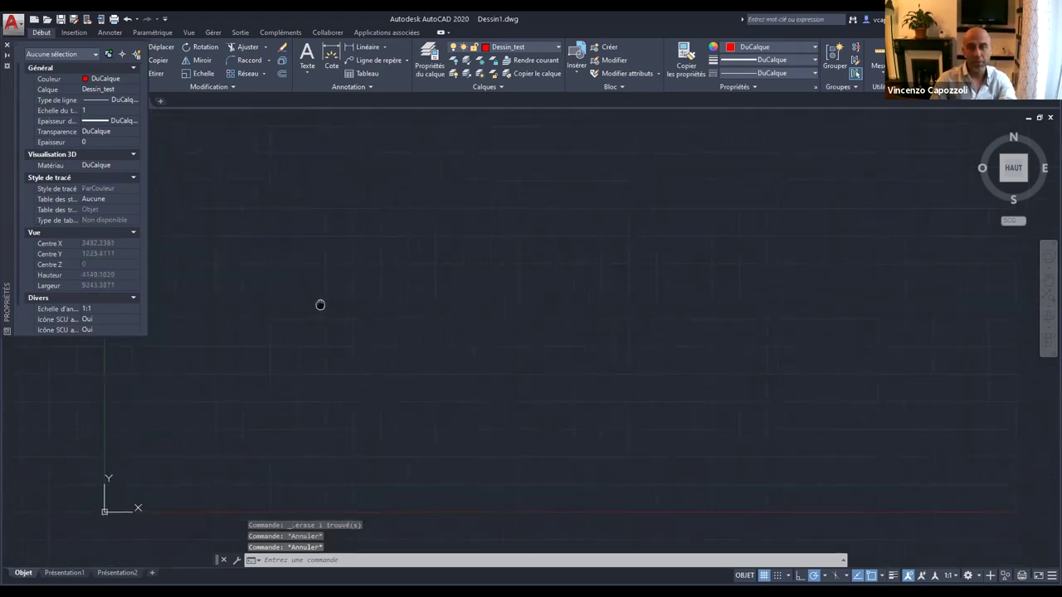
left_click(9, 47)
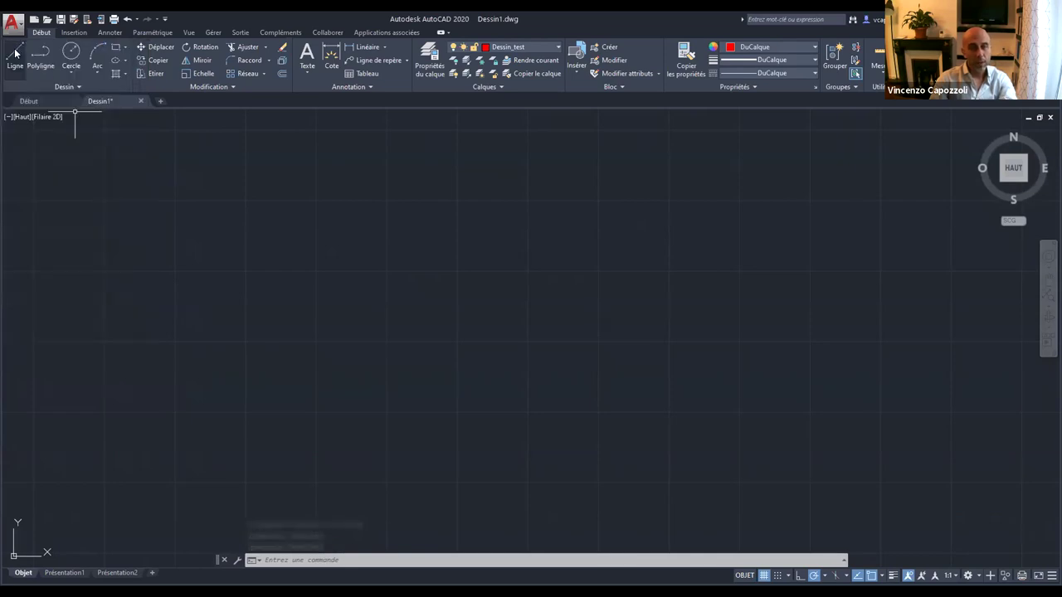
Draw a horizontal red line 20 units long on layer Dessin_test.
left_click(14, 56)
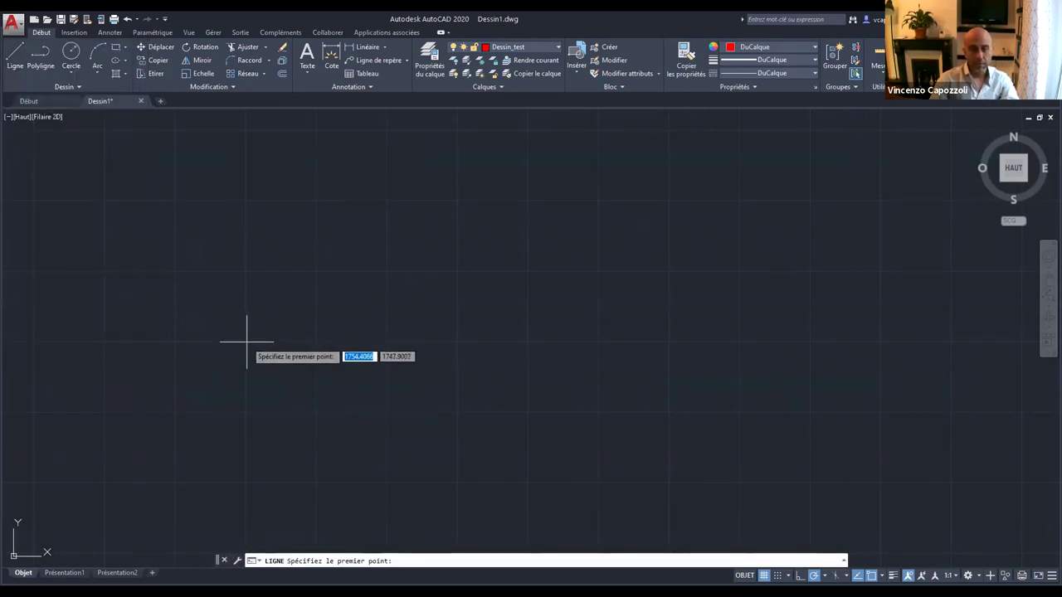
left_click(247, 341)
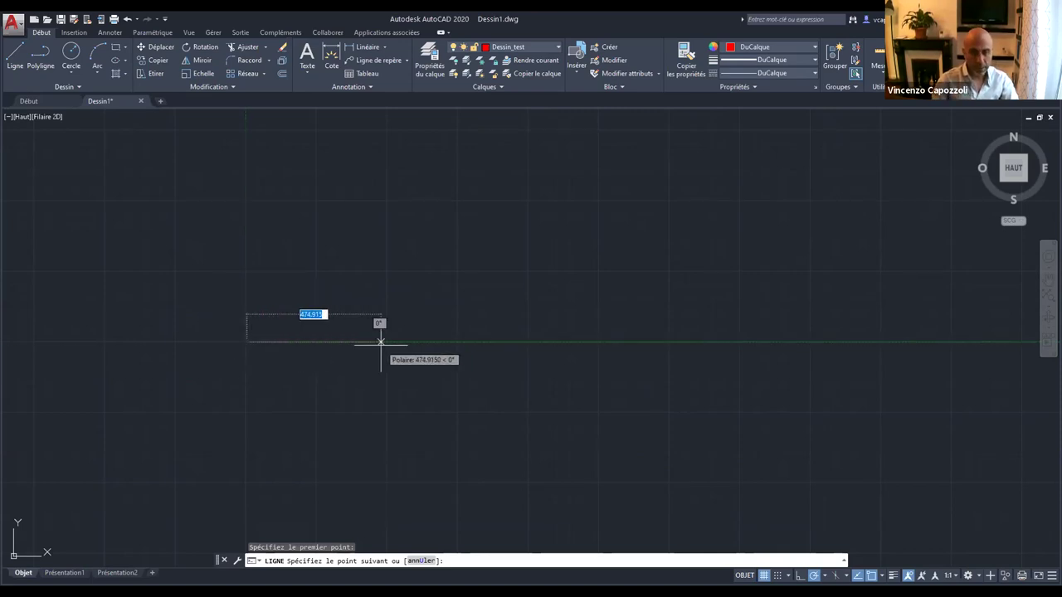
type("20")
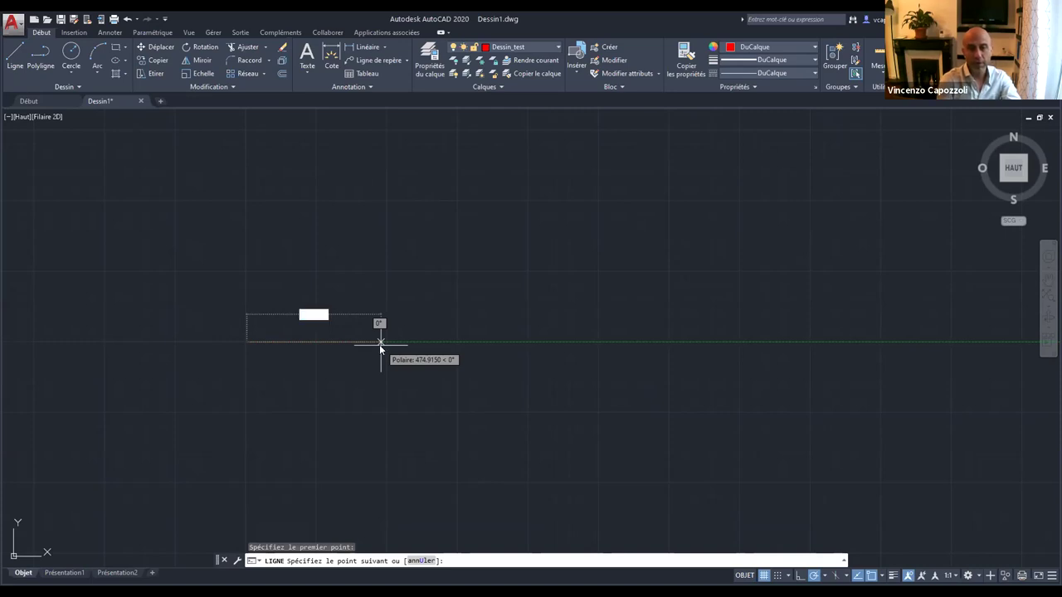
key("Return")
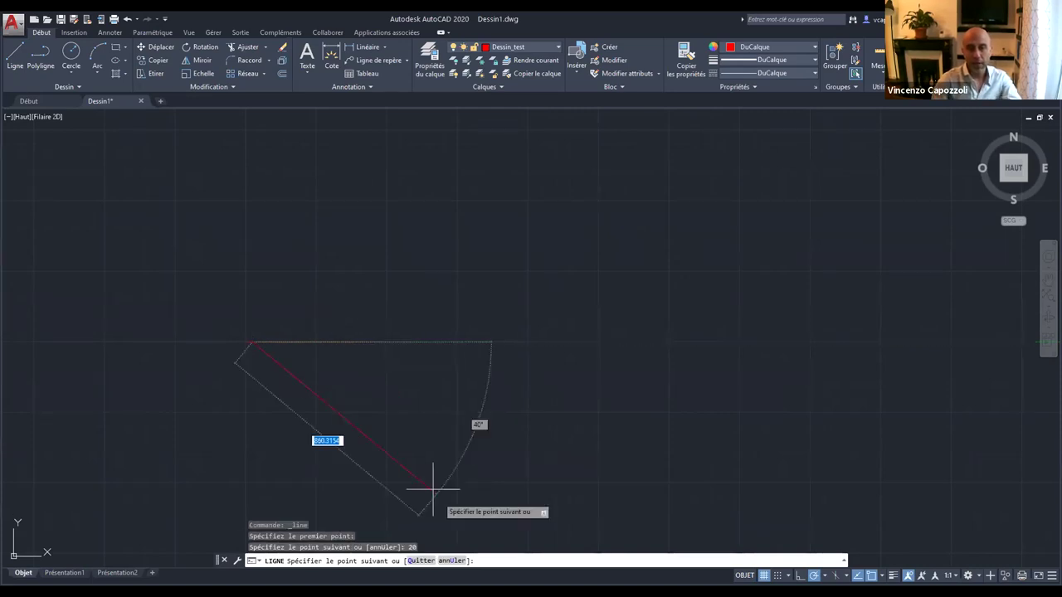
key("Escape")
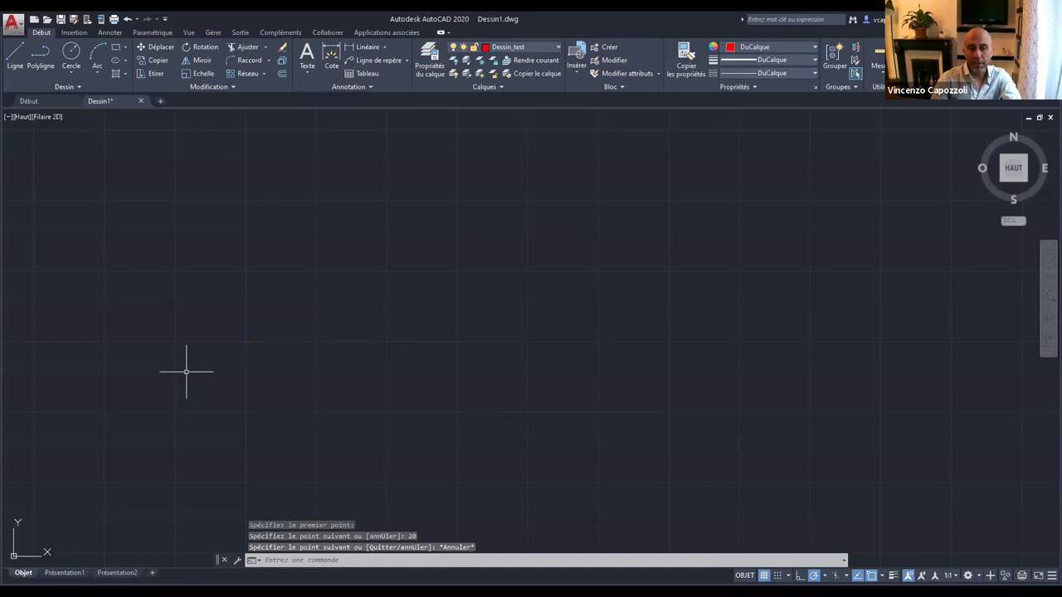
scroll(432, 282, "up", 5)
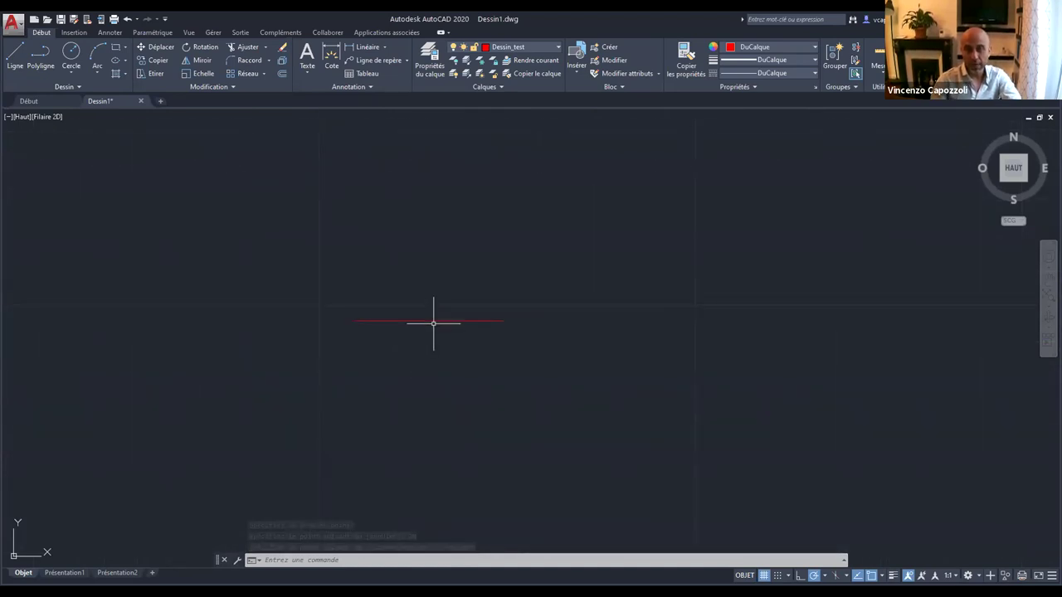
left_click(435, 320)
key("Escape")
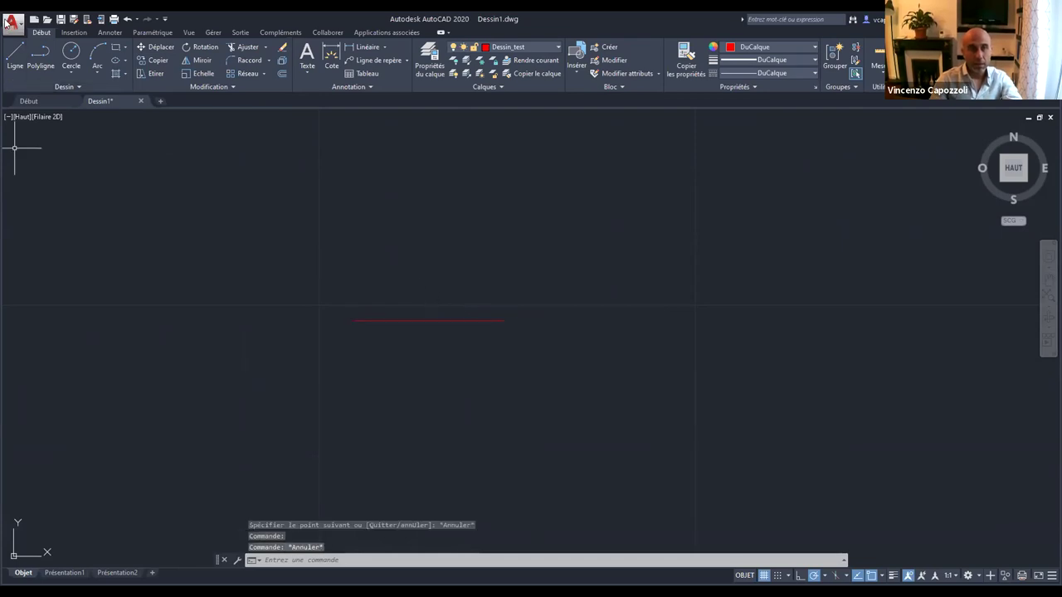
left_click(8, 22)
mouse_move(47, 286)
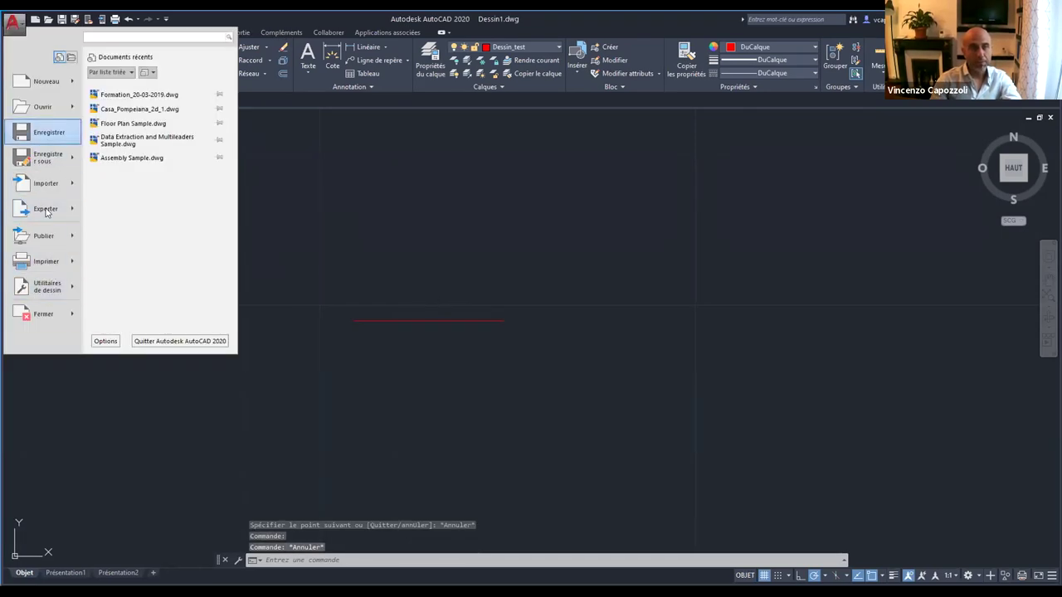
Accept Drawing Units as decimal metres with 0.0000 precision and decimal-degree angles.
left_click(195, 179)
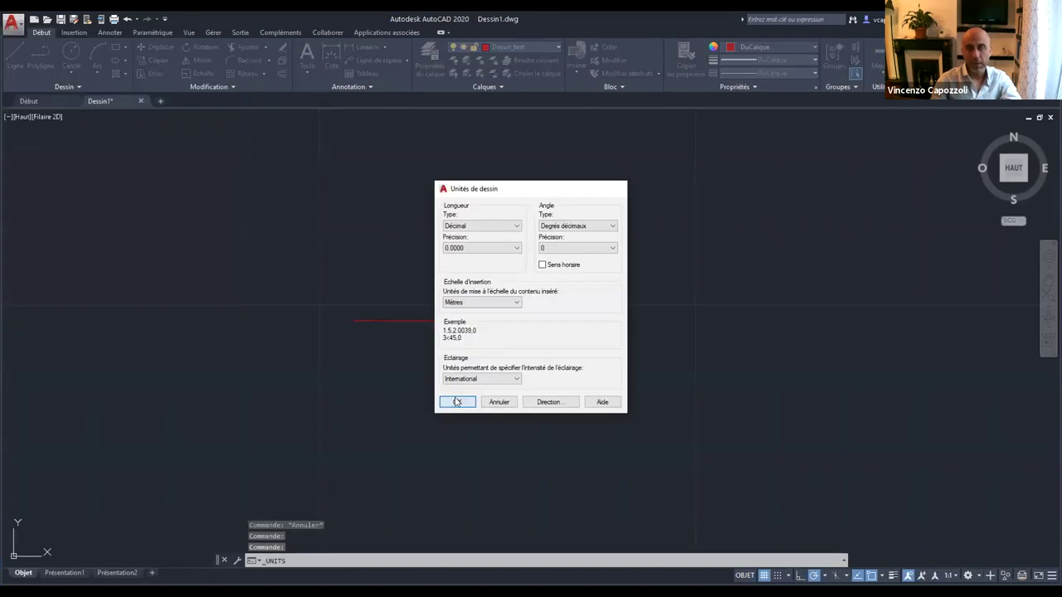
left_click(457, 400)
left_click(878, 51)
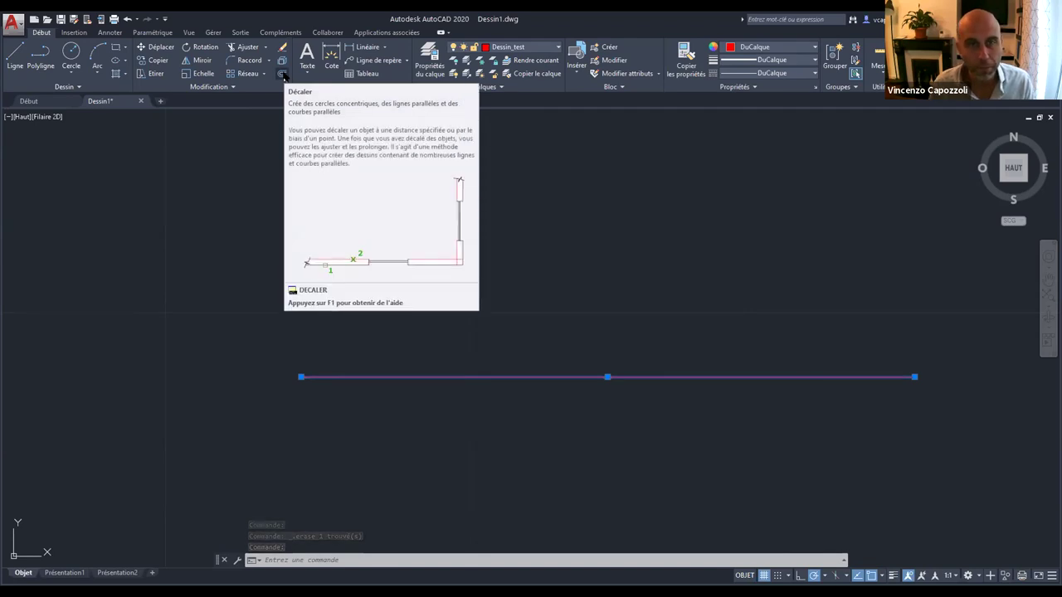
Offset the red line by 1 unit to make a parallel copy below it.
left_click(283, 73)
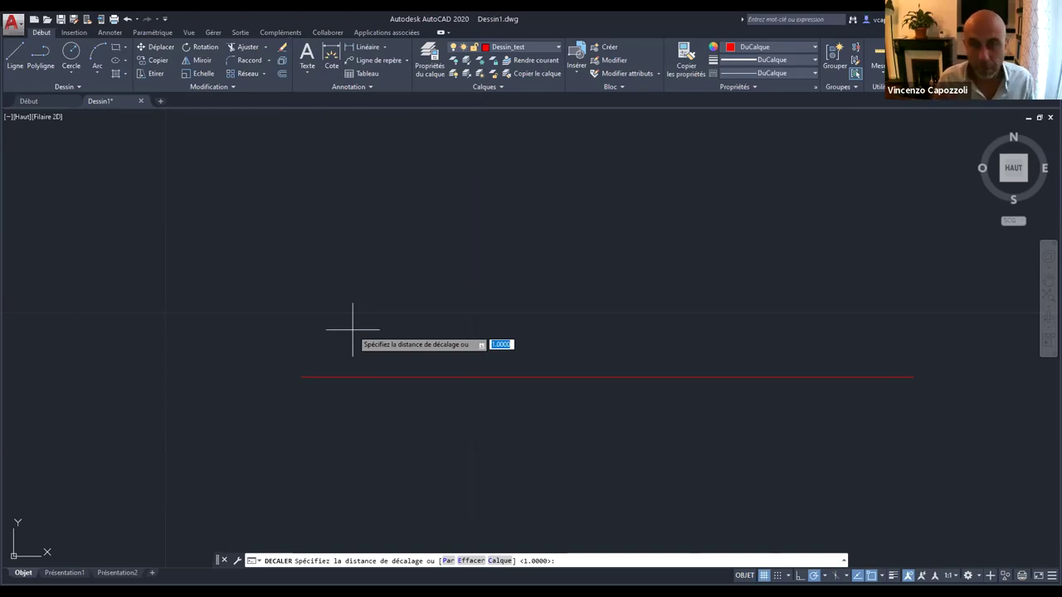
type("1")
key("Return")
left_click(353, 377)
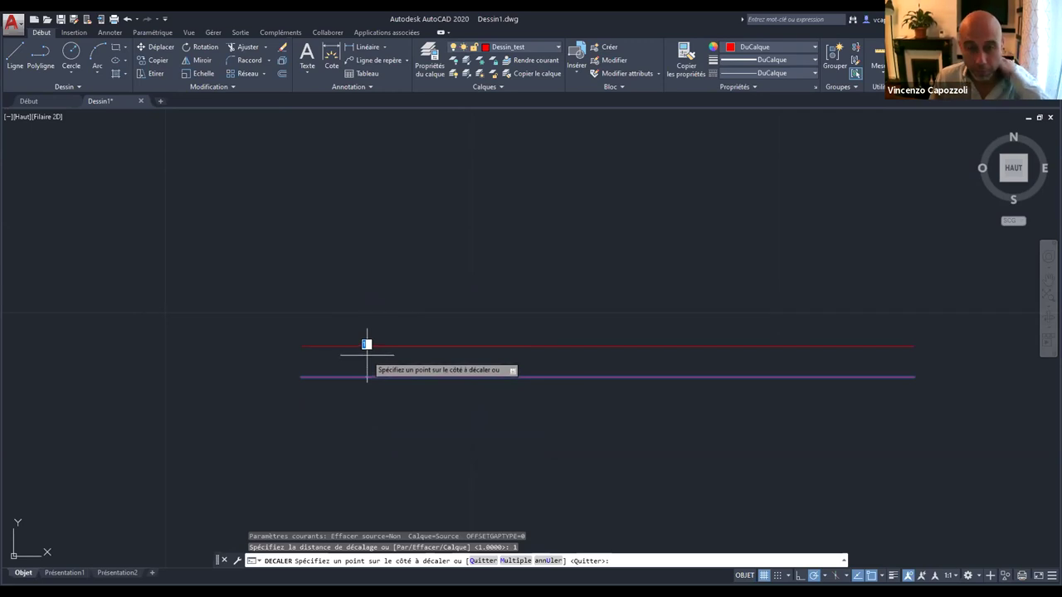
left_click(357, 419)
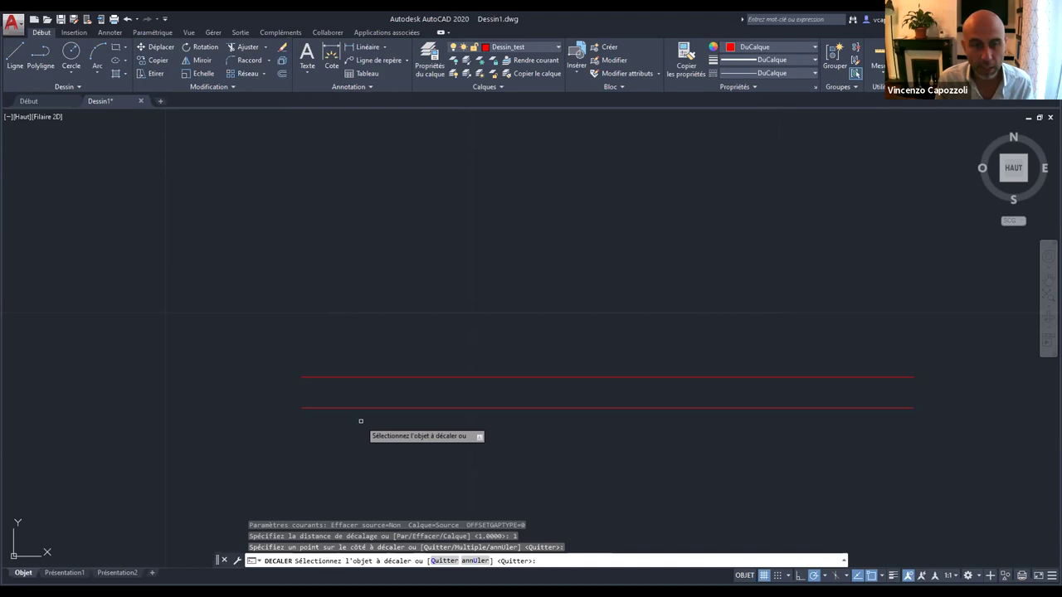
key("Escape")
Window-select both red lines and delete them.
left_click(361, 421)
left_click(237, 332)
key("Delete")
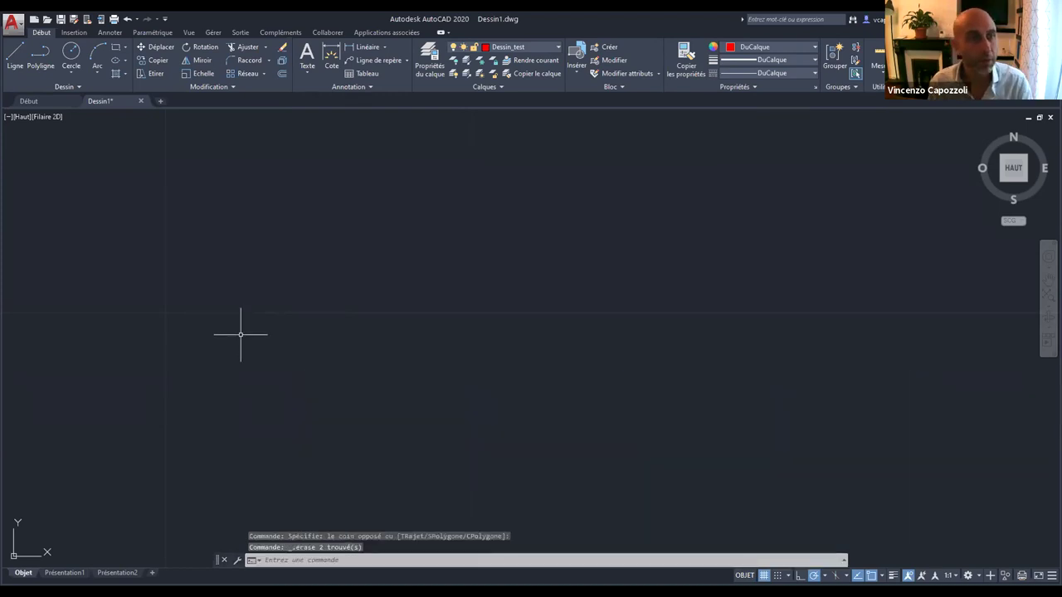
Draw a red rectangle with length 20 and width 10 using the Dimensions option.
left_click(117, 48)
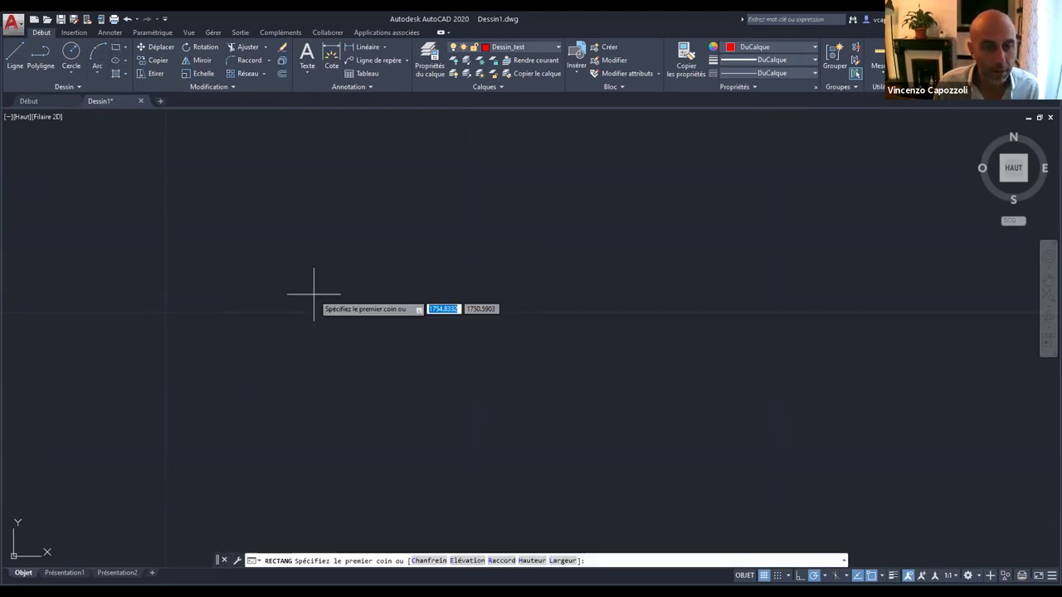
left_click(291, 339)
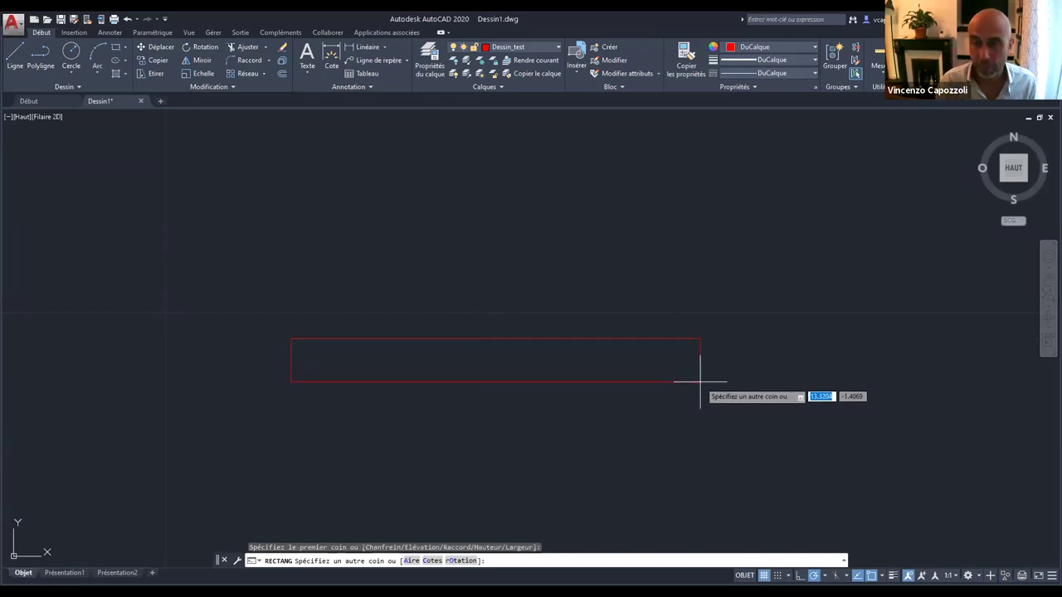
scroll(730, 380, "down", 2)
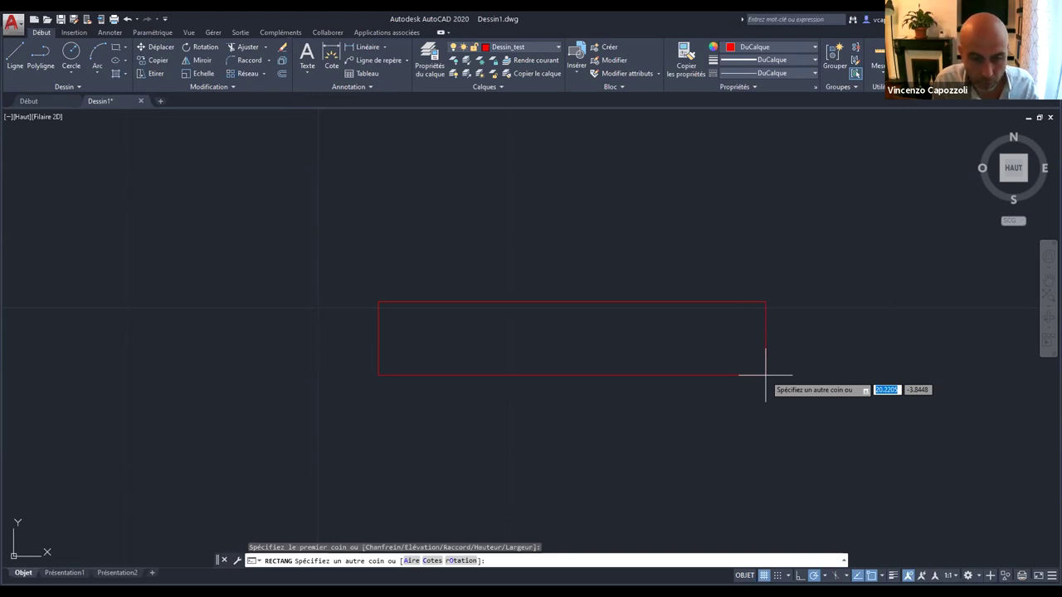
left_click(429, 560)
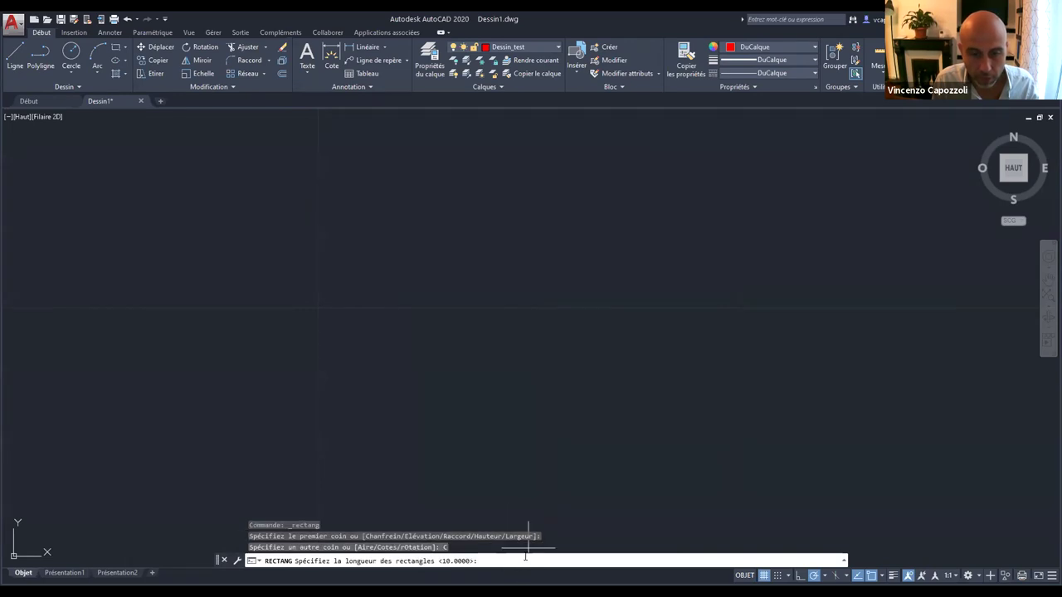
type("20")
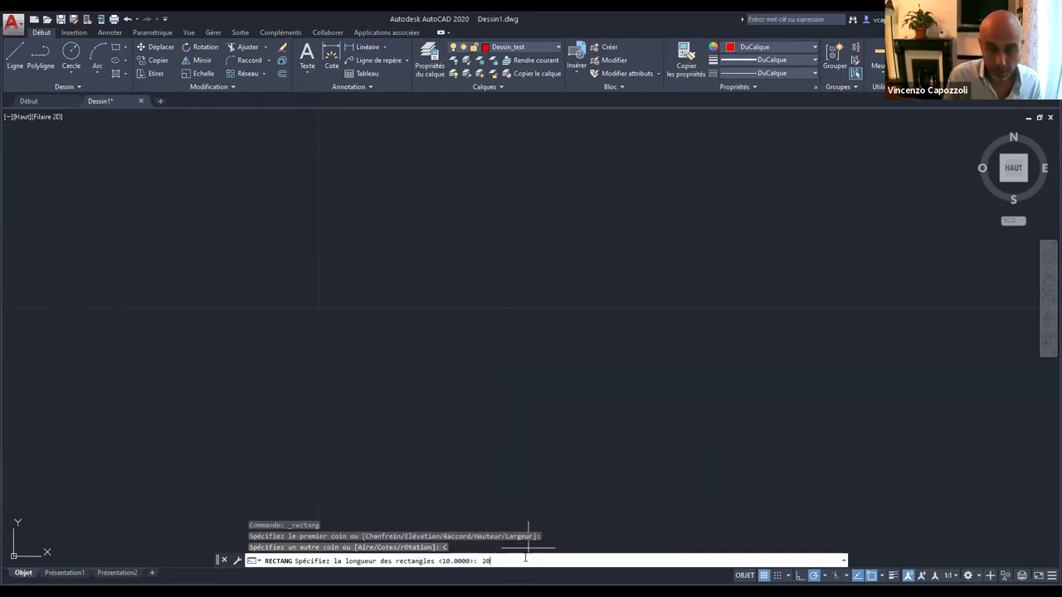
key("Return")
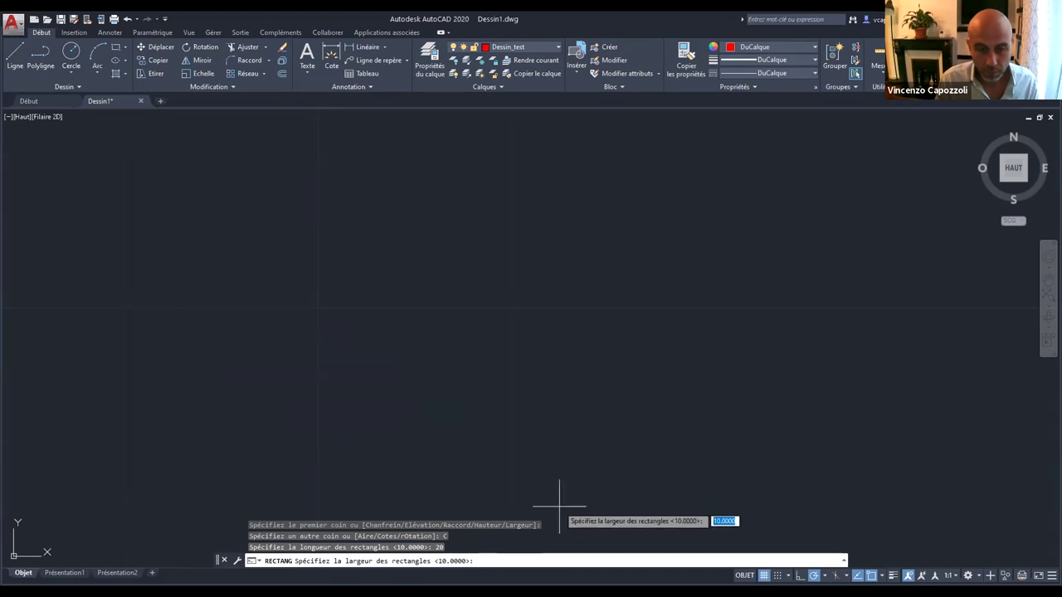
type("10")
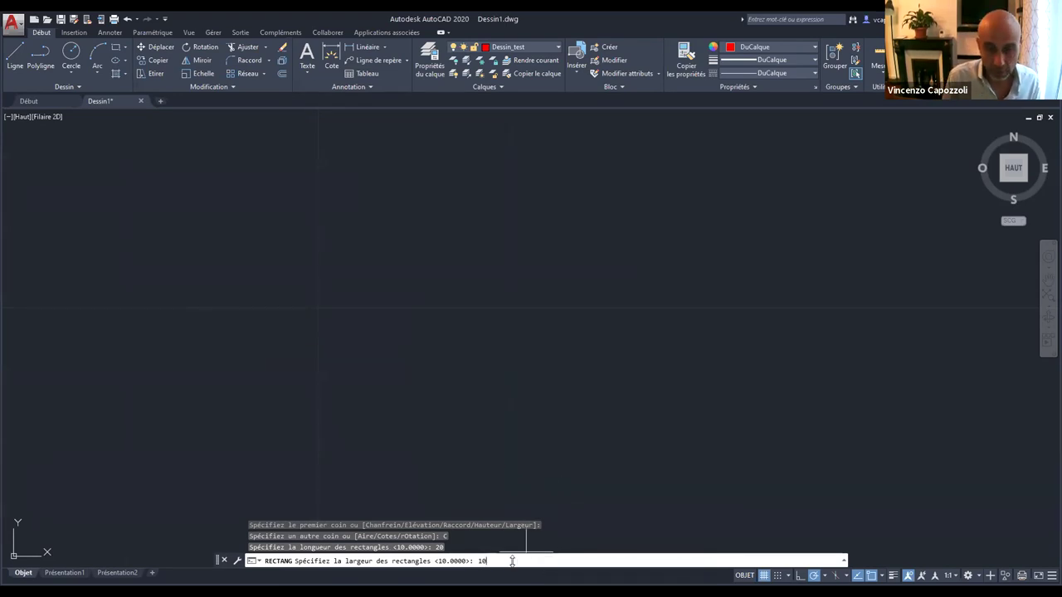
key("Return")
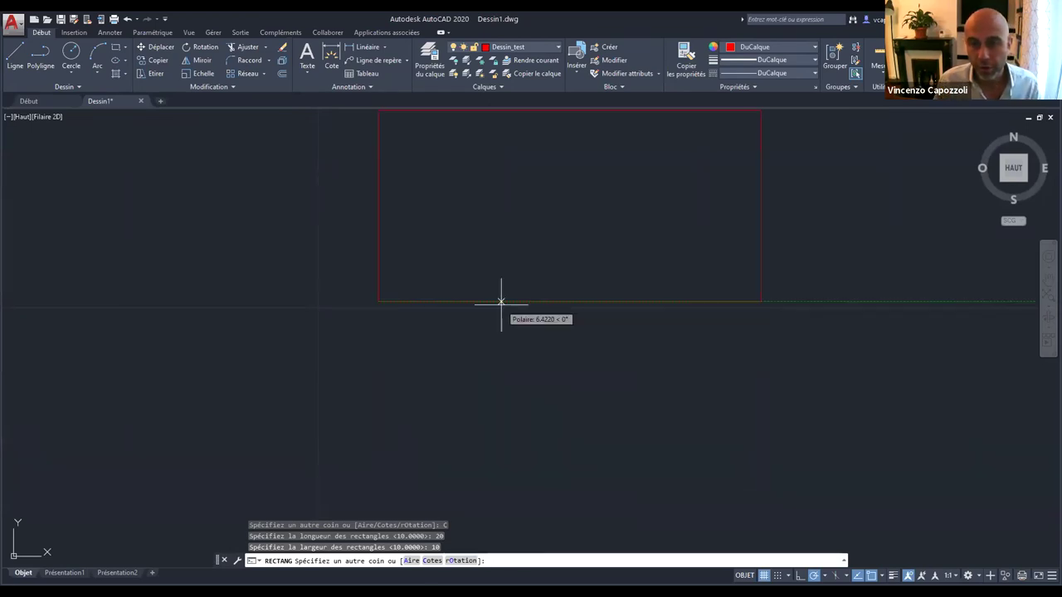
left_click(510, 353)
Undo the 20 by 10 rectangle and start a new one from a fresh corner.
scroll(666, 377, "down", 3)
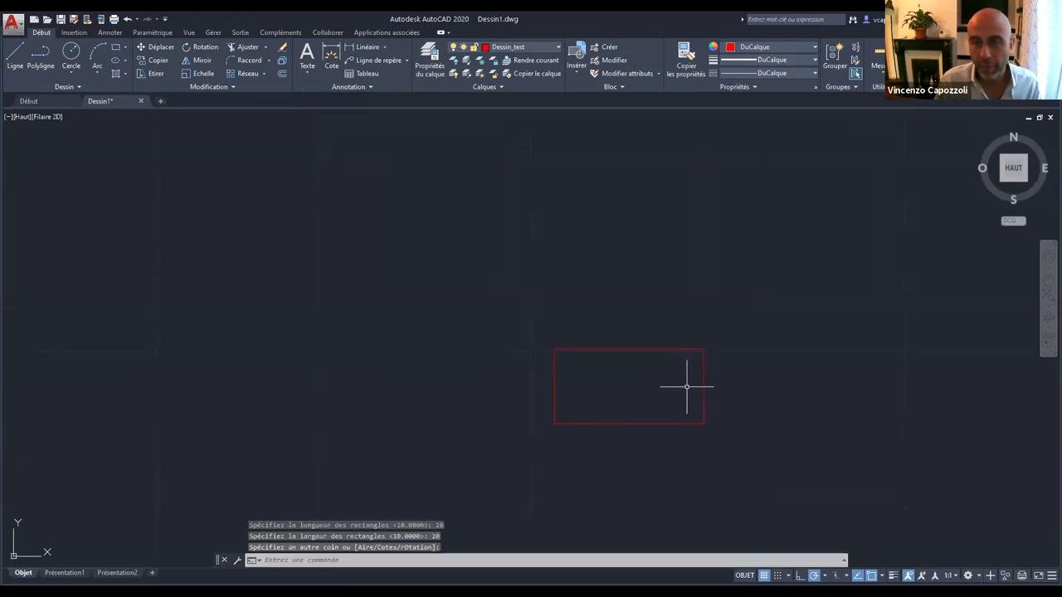
scroll(715, 417, "up", 2)
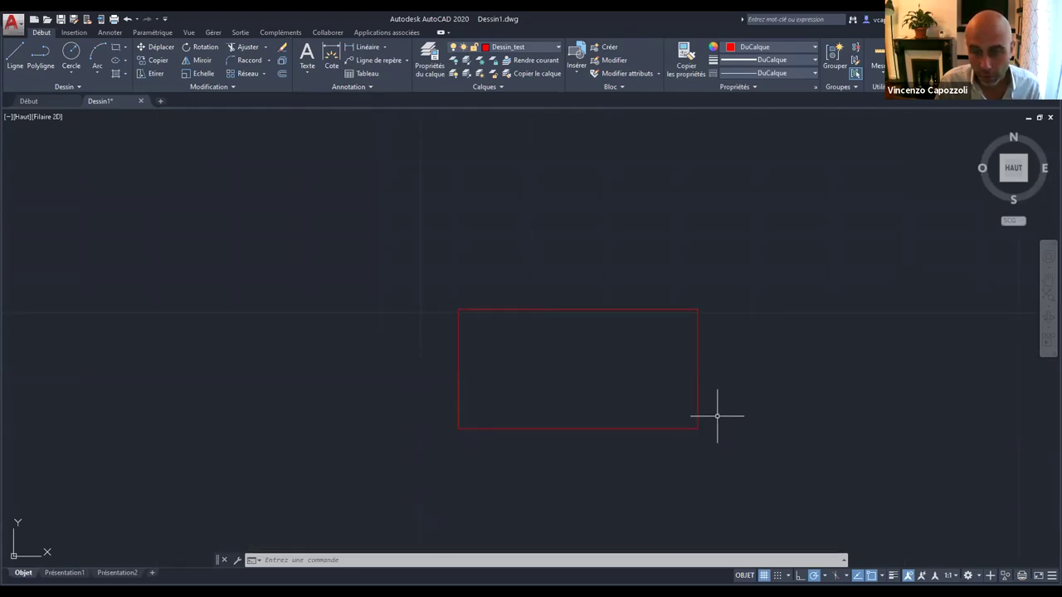
key("ctrl+z")
key("space")
left_click(454, 274)
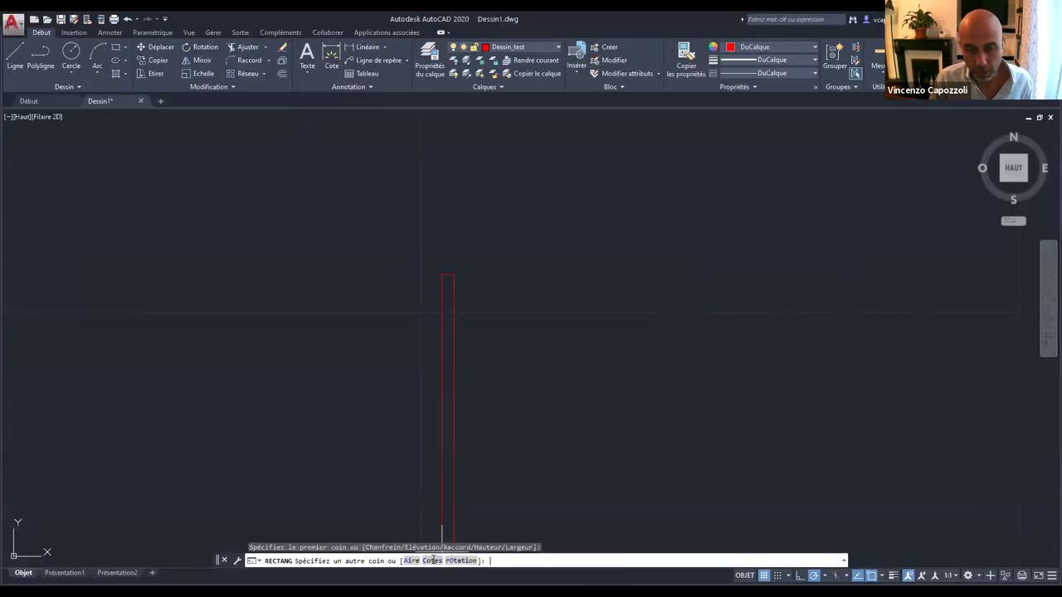
Choose the Dimensions option on the pending rectangle, then cancel it.
left_click(432, 561)
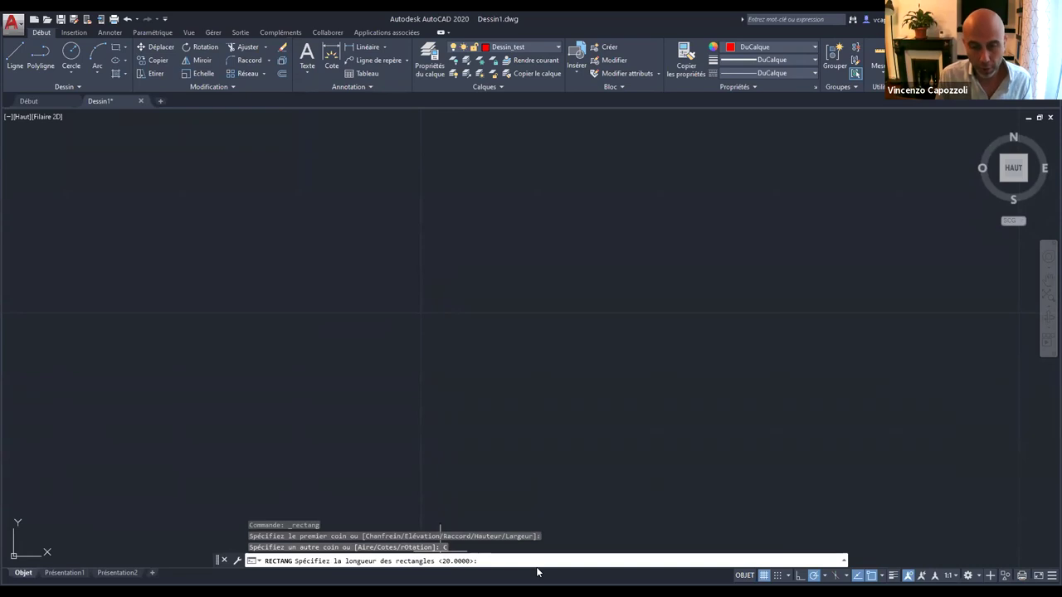
left_click(545, 535)
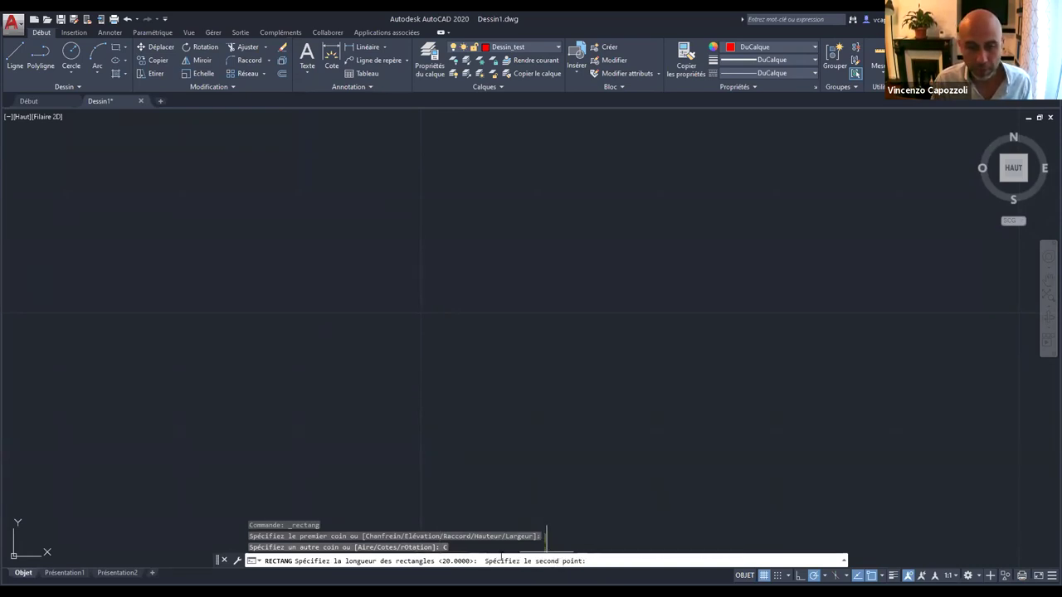
key("Escape")
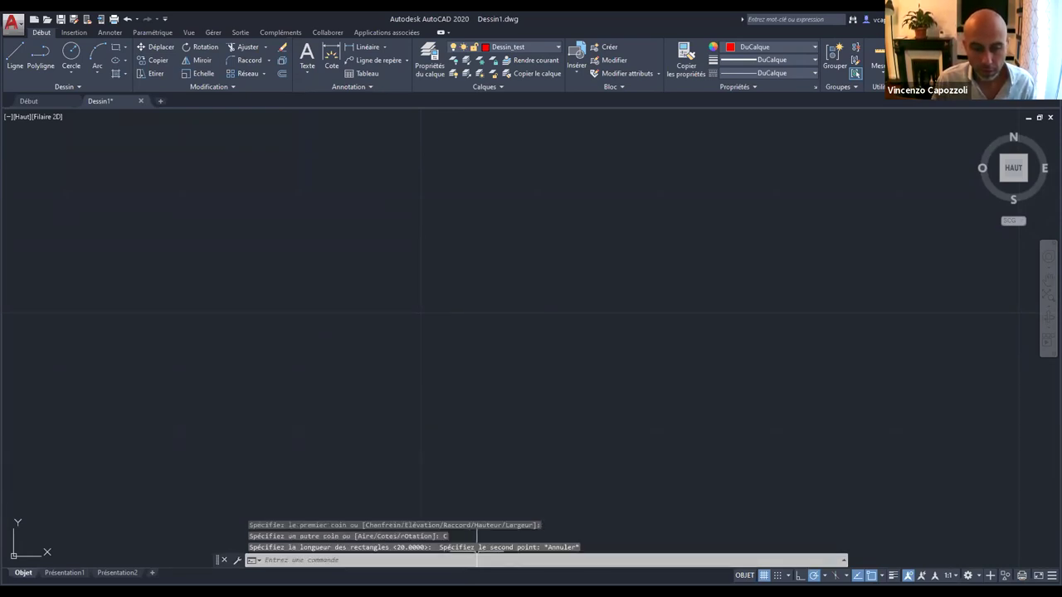
Draw a 30 by 15 rectangle from a new first corner and centre it in view.
left_click(115, 50)
left_click(435, 227)
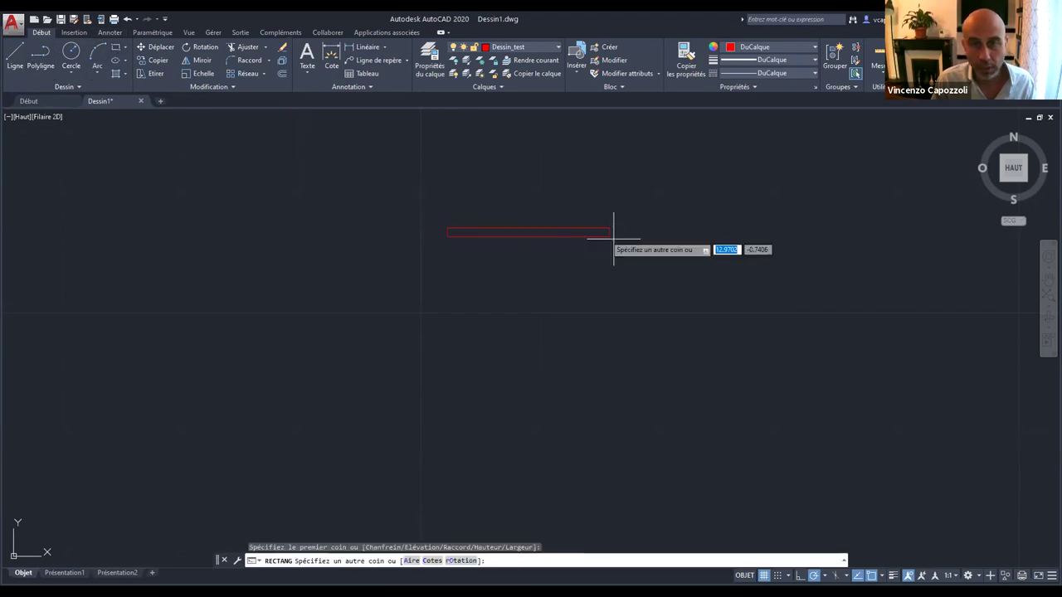
left_click(432, 560)
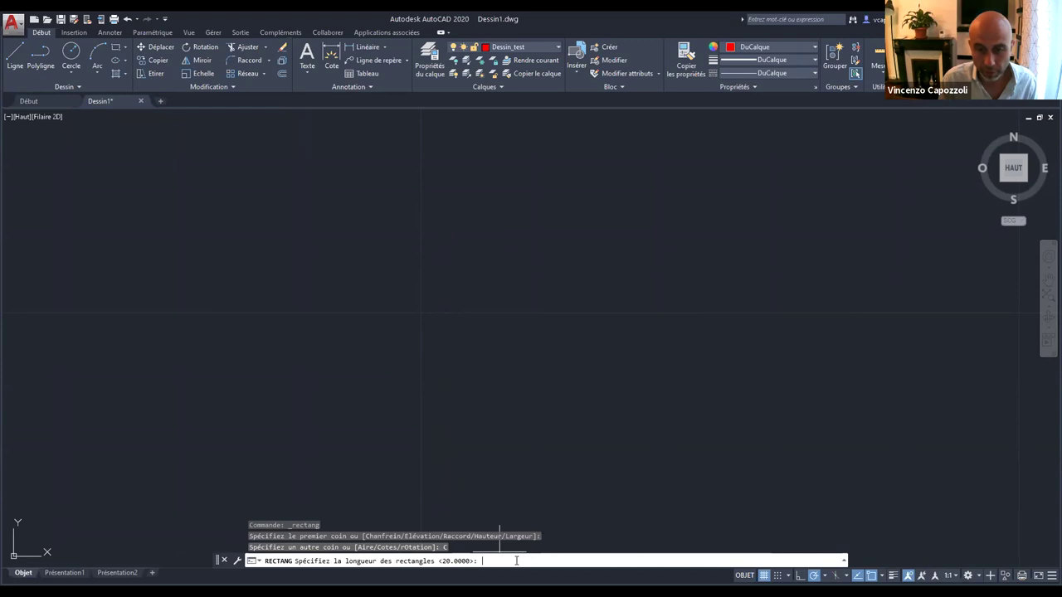
type("30")
key("Return")
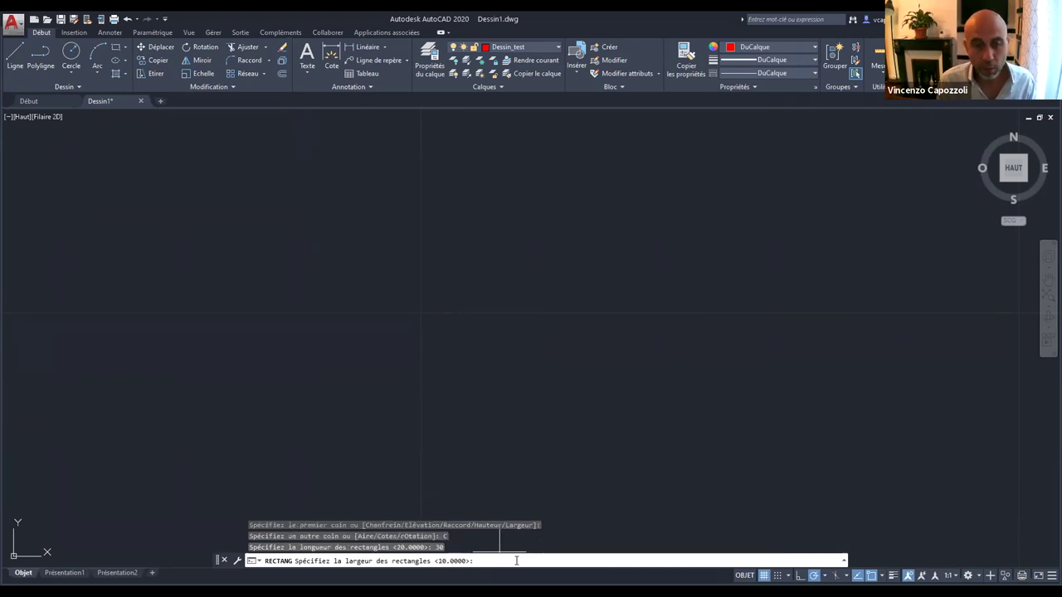
type("15")
key("Return")
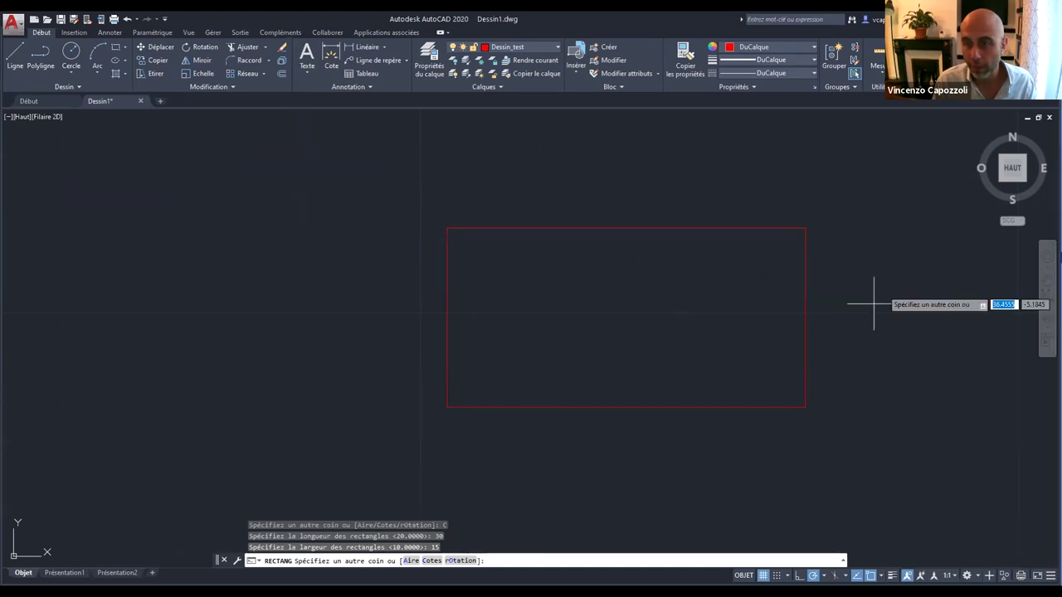
left_click(834, 391)
scroll(835, 391, "down", 5)
middle_click_drag(834, 391, 680, 335)
scroll(681, 335, "up", 3)
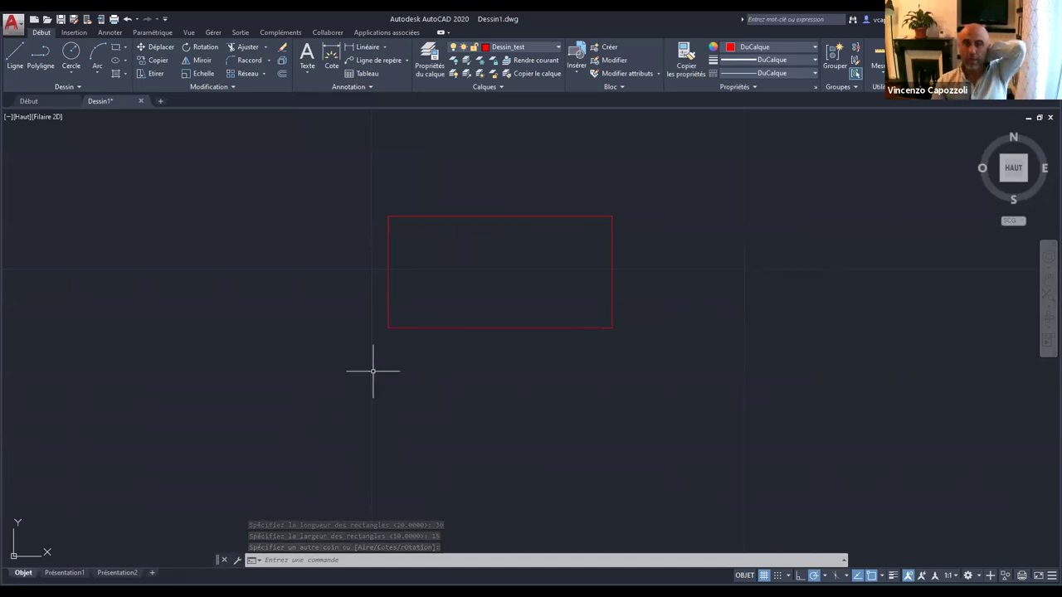
left_click(566, 327)
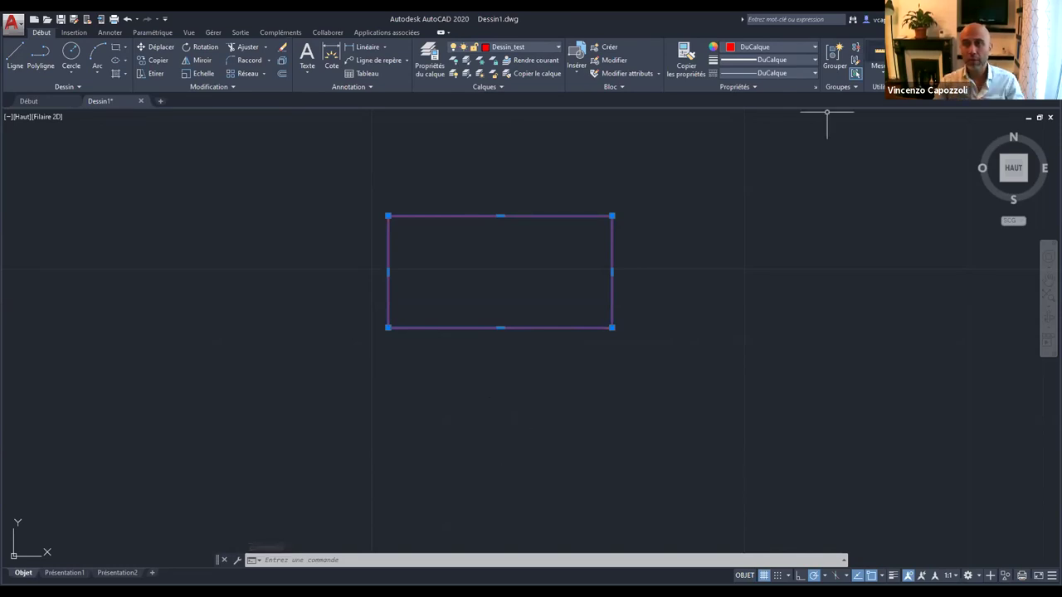
right_click(612, 327)
left_click(647, 310)
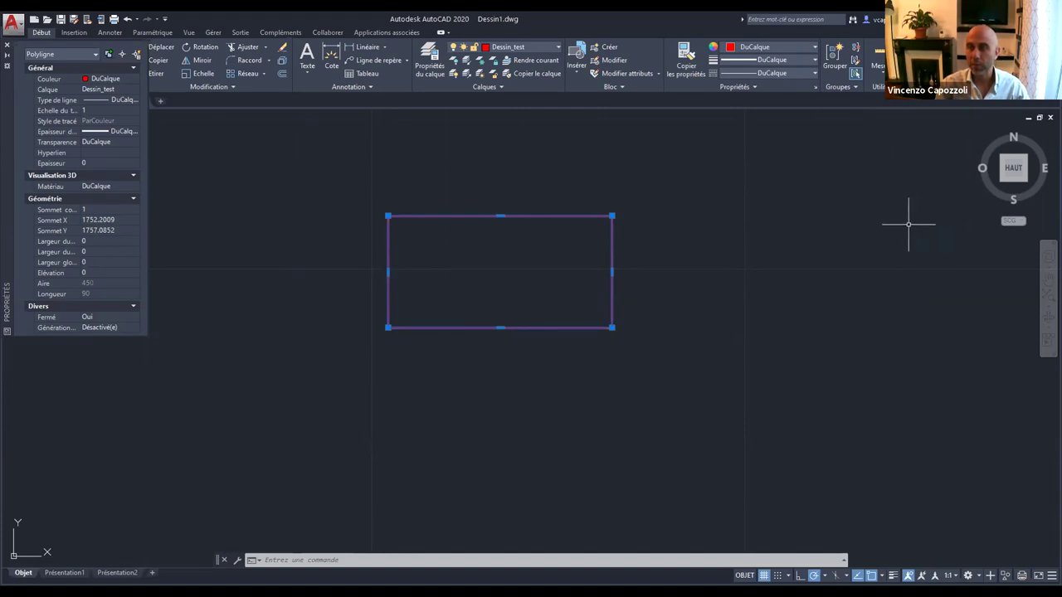
key("Escape")
left_click(879, 58)
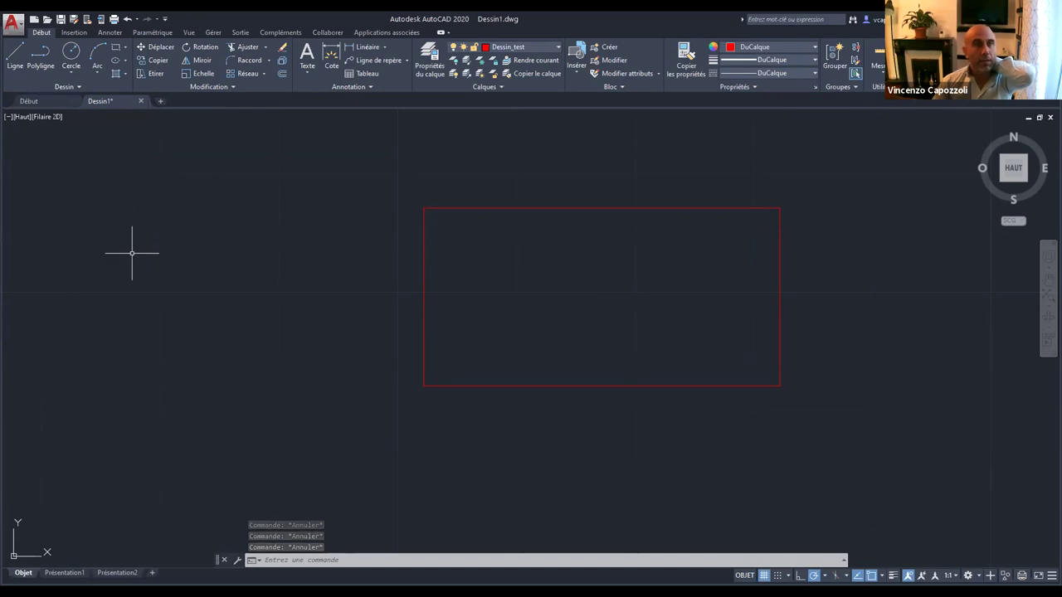
Place a radius-5 circle centred left of the rectangle, after one cancelled attempt.
left_click(72, 55)
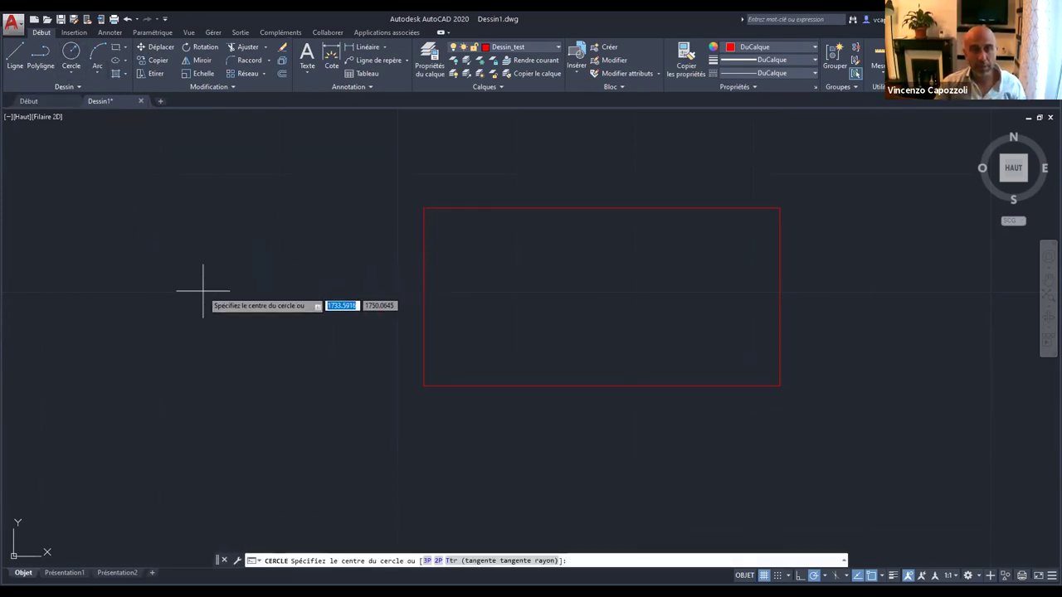
left_click(205, 268)
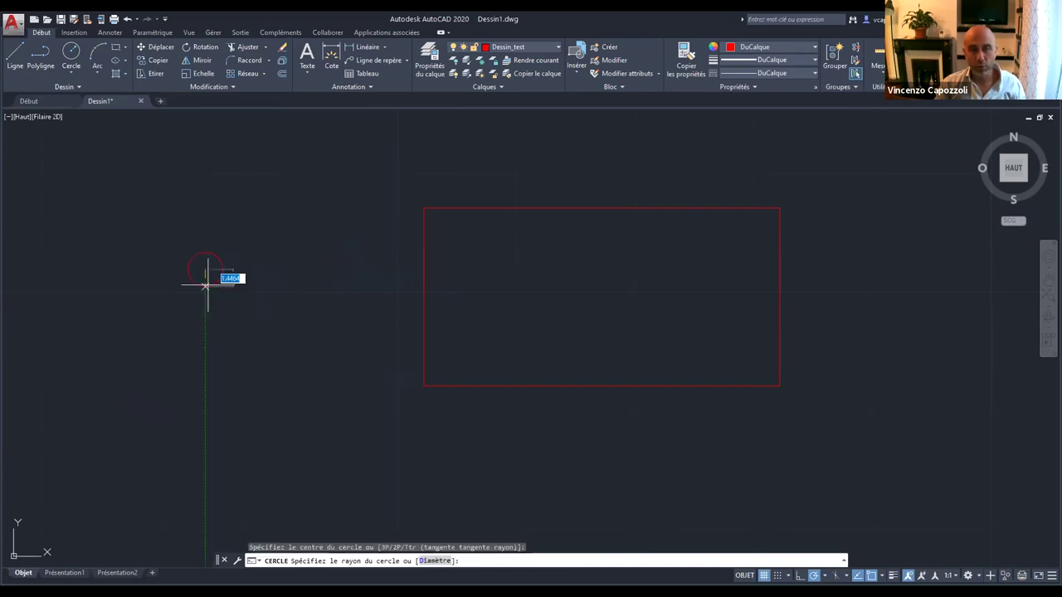
key("Escape")
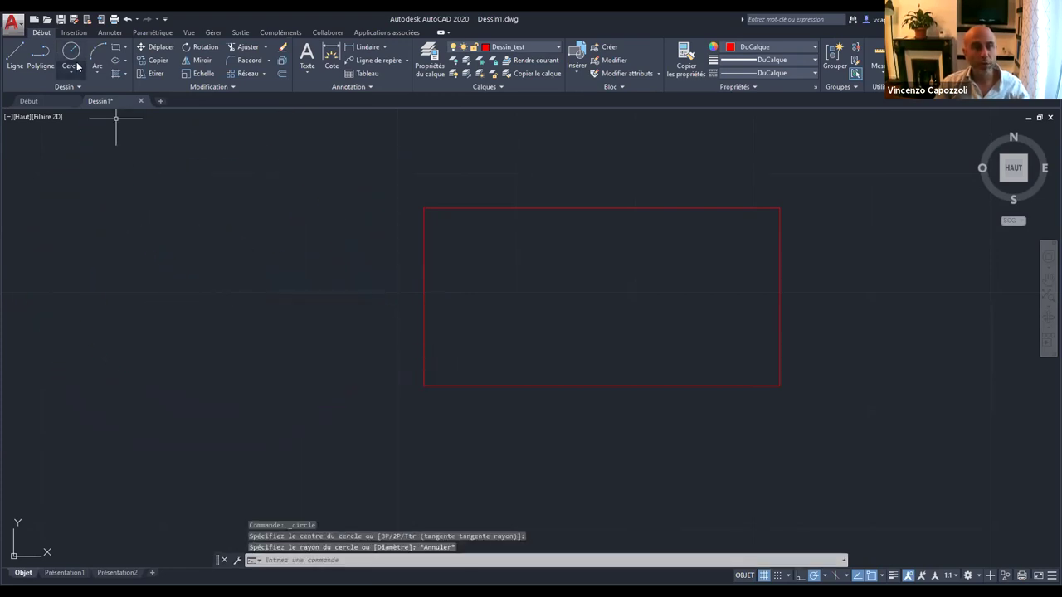
left_click(219, 234)
left_click(291, 384)
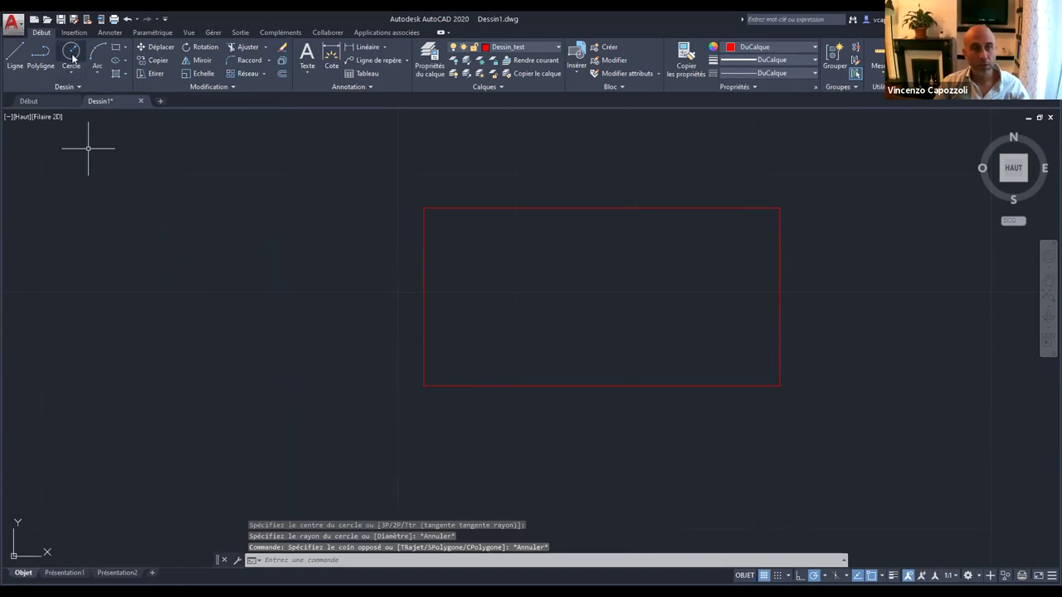
key("Return")
left_click(230, 236)
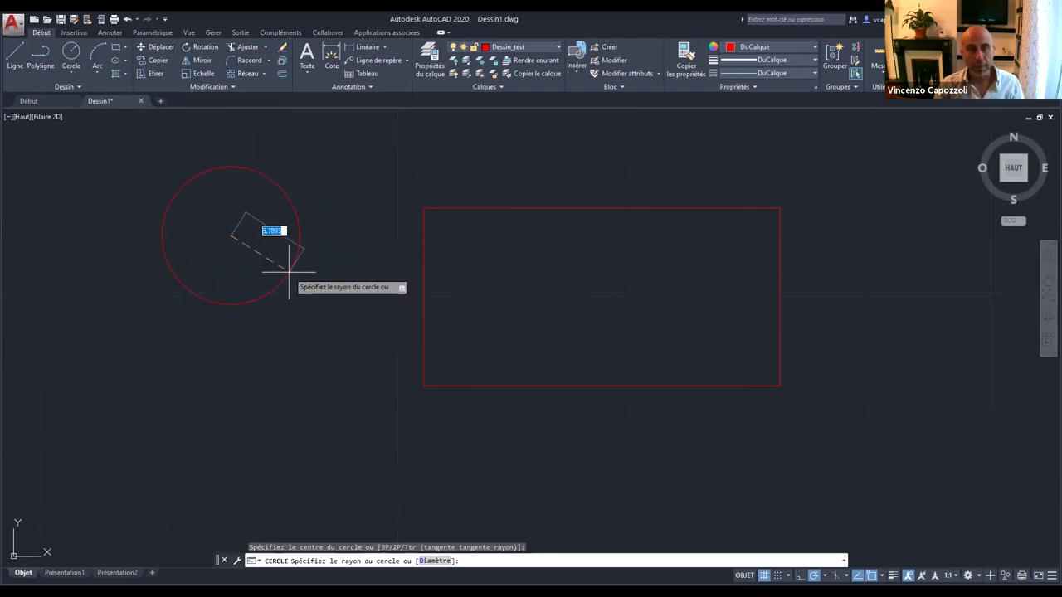
type("5")
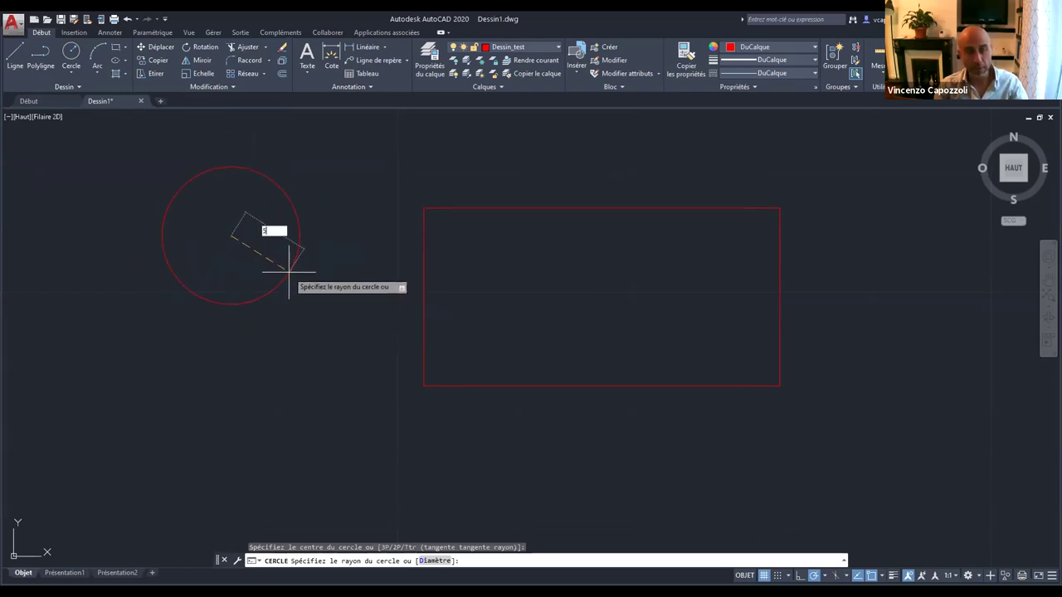
key("Return")
left_click(278, 271)
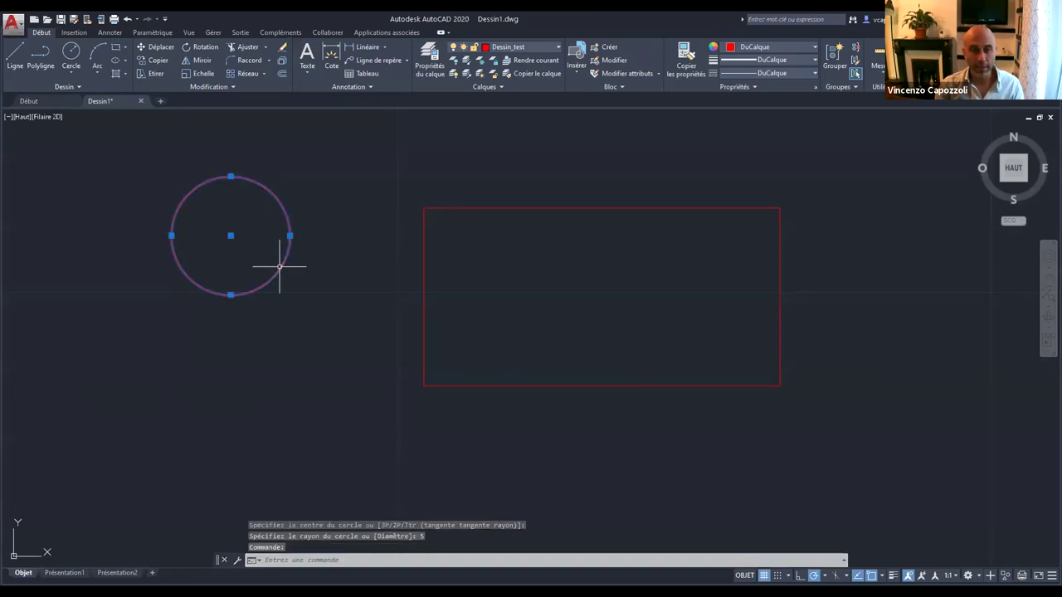
mouse_move(1012, 168)
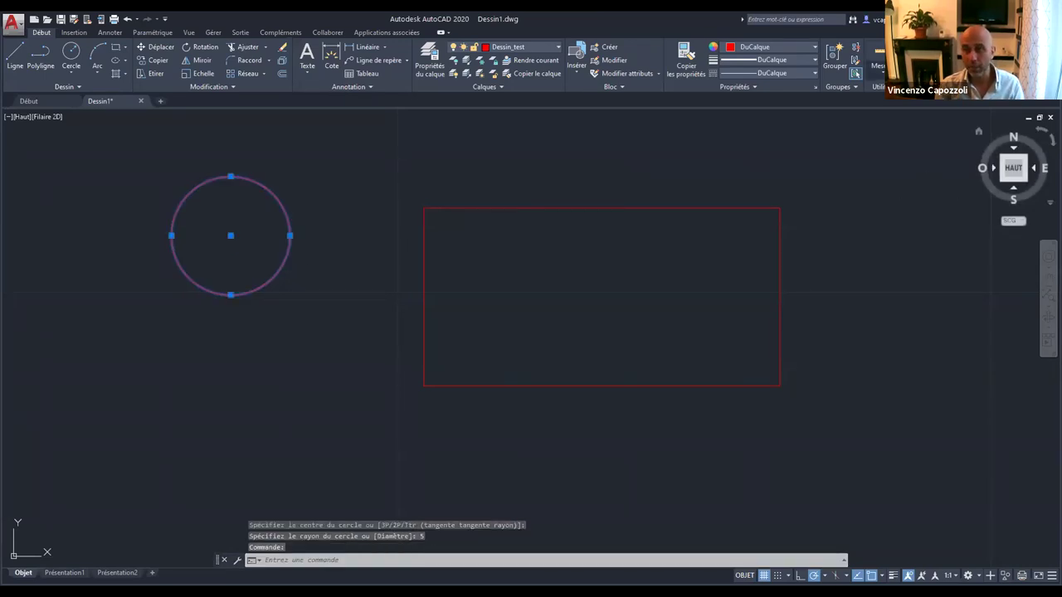
right_click(230, 235)
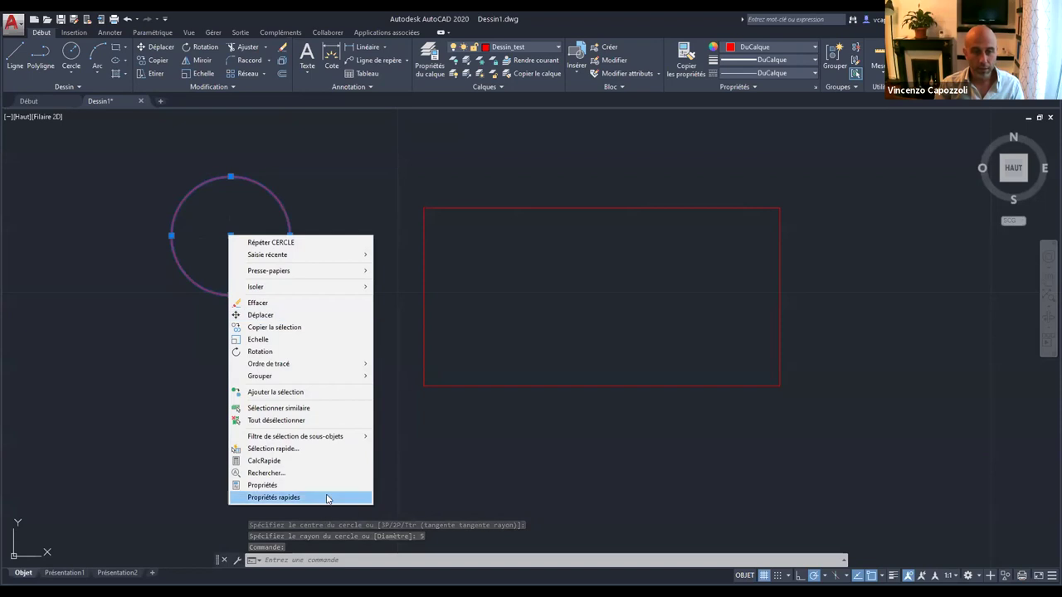
left_click(333, 488)
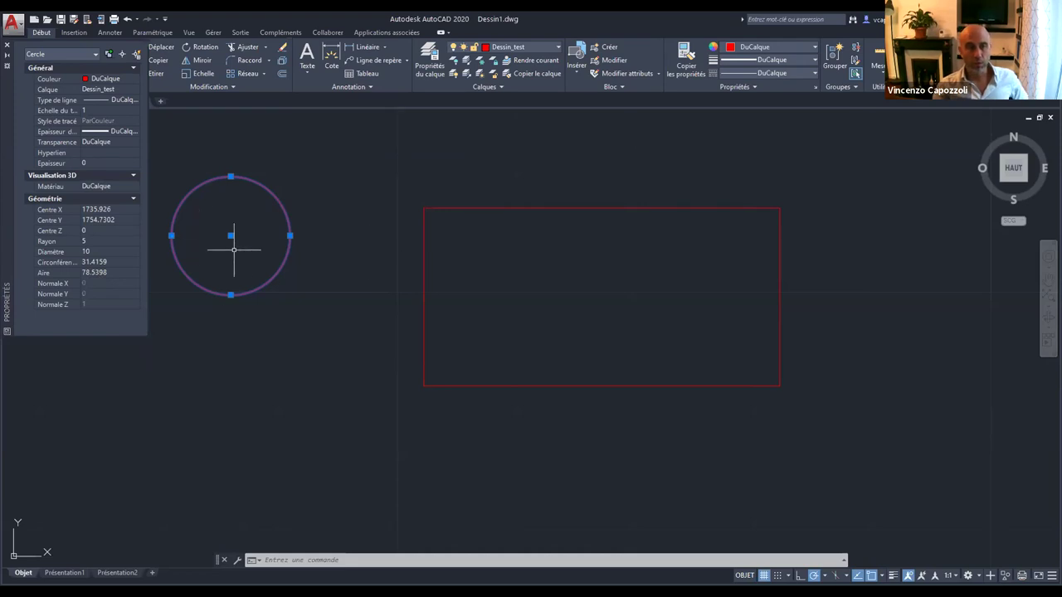
Offset the red circle inward by 4 units as a trial copy.
left_click(6, 48)
scroll(274, 349, "down", 4)
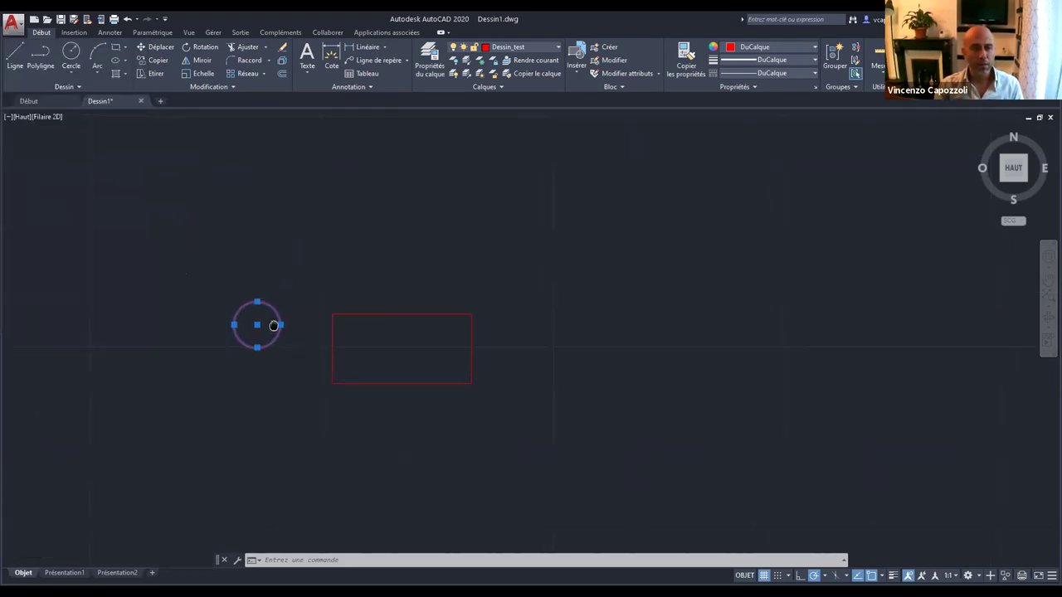
scroll(340, 301, "up", 5)
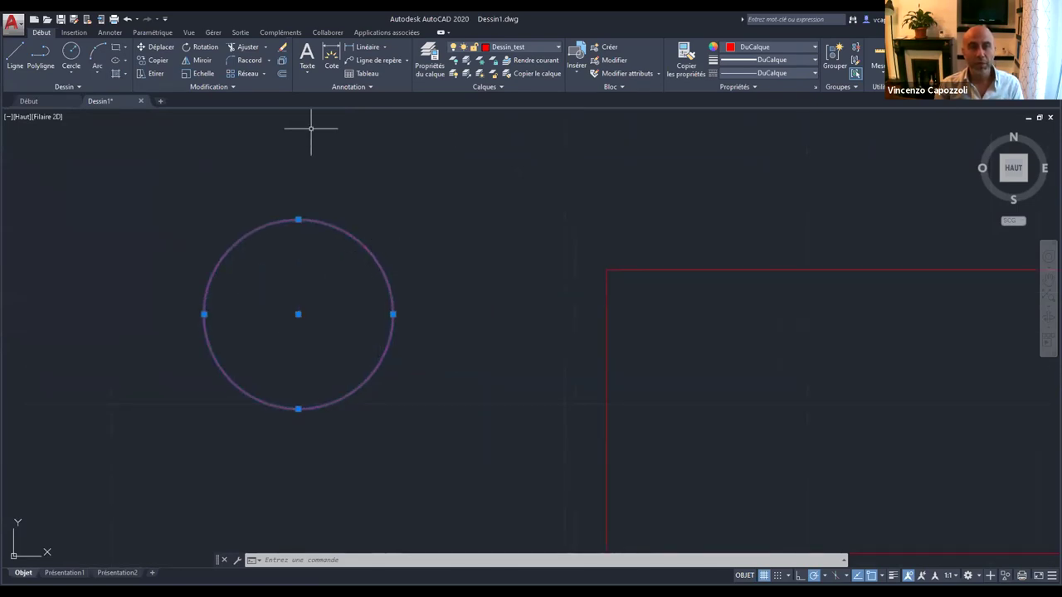
left_click(282, 74)
left_click(298, 314)
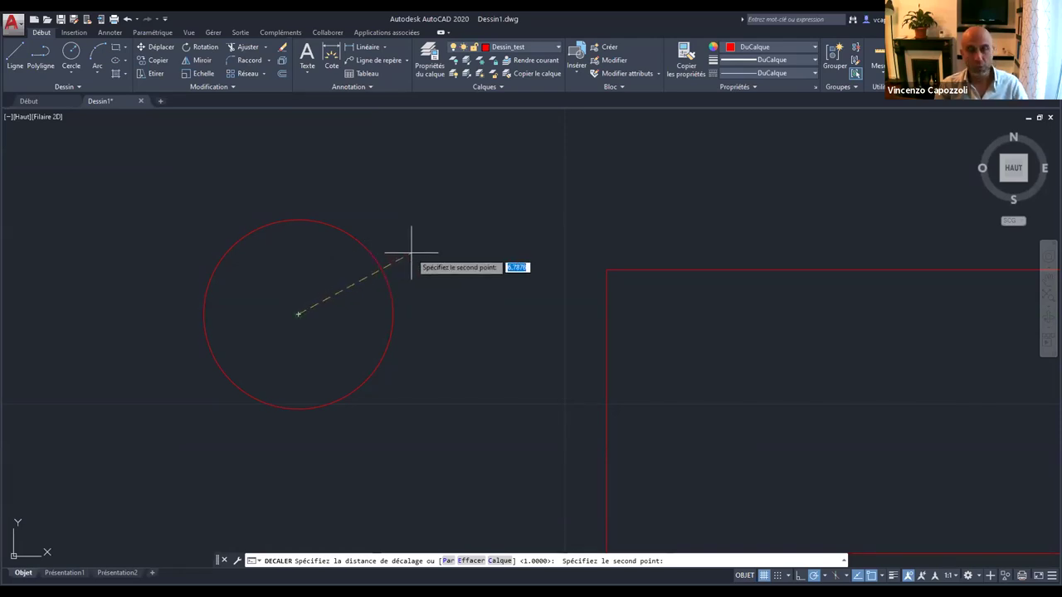
type("4")
key("Return")
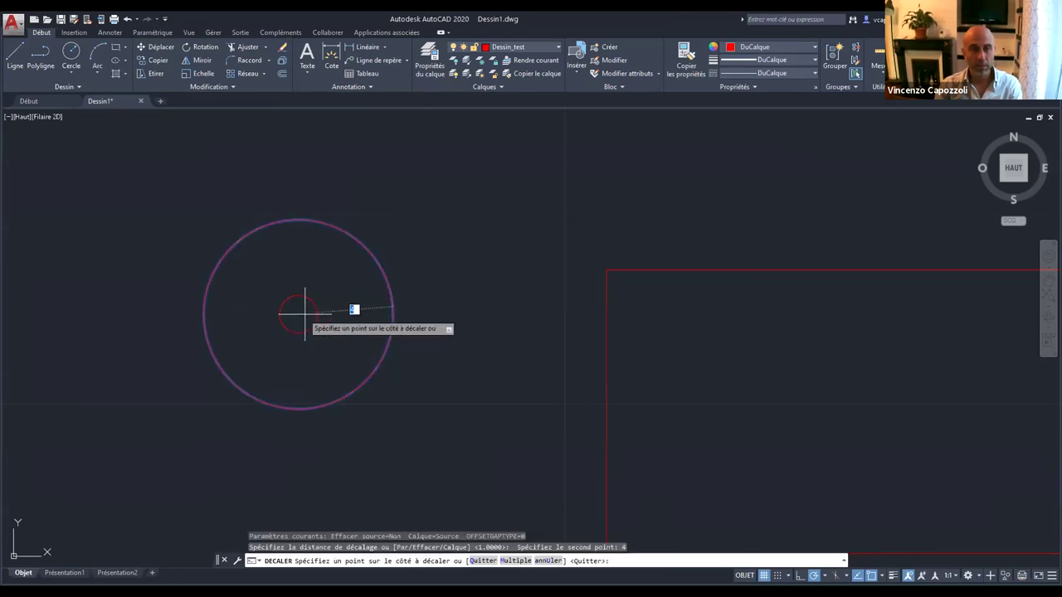
left_click(334, 349)
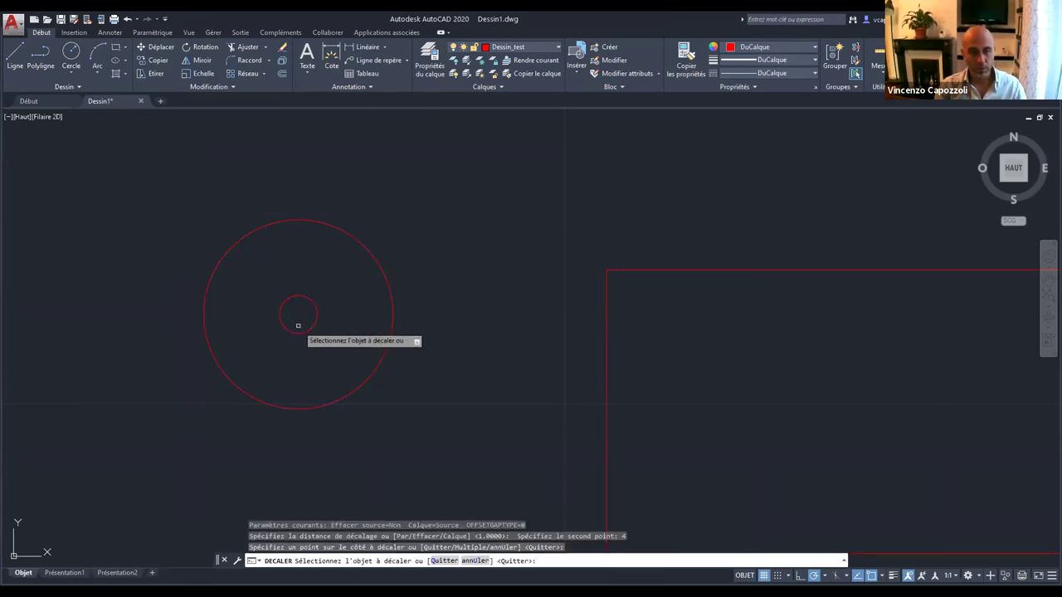
Undo the inner copy, reselect the red circle, and restart the offset.
key("ctrl+z")
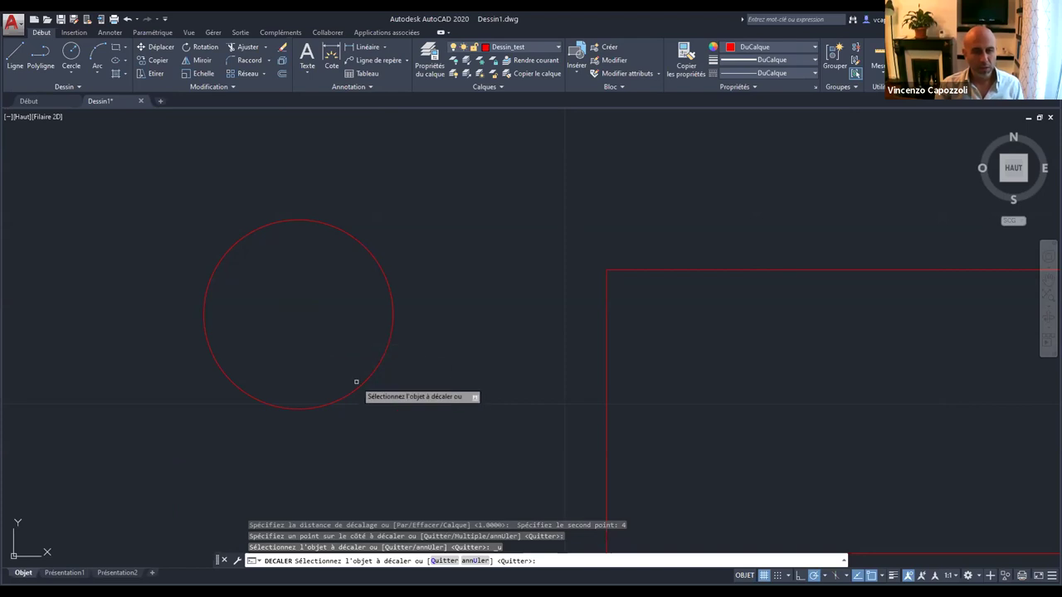
left_click(361, 383)
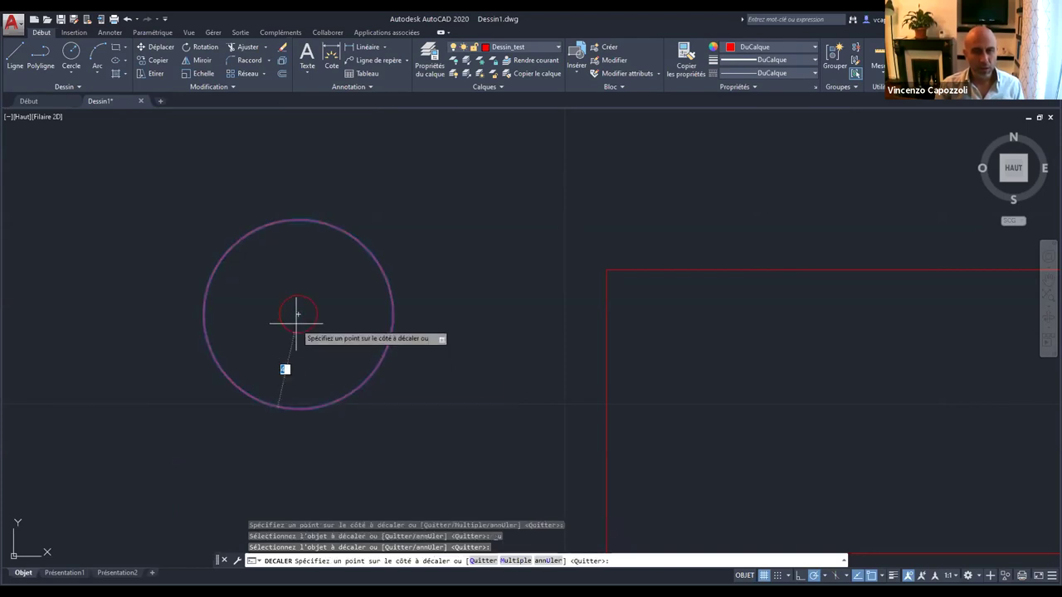
key("Escape")
left_click(368, 373)
left_click(371, 375)
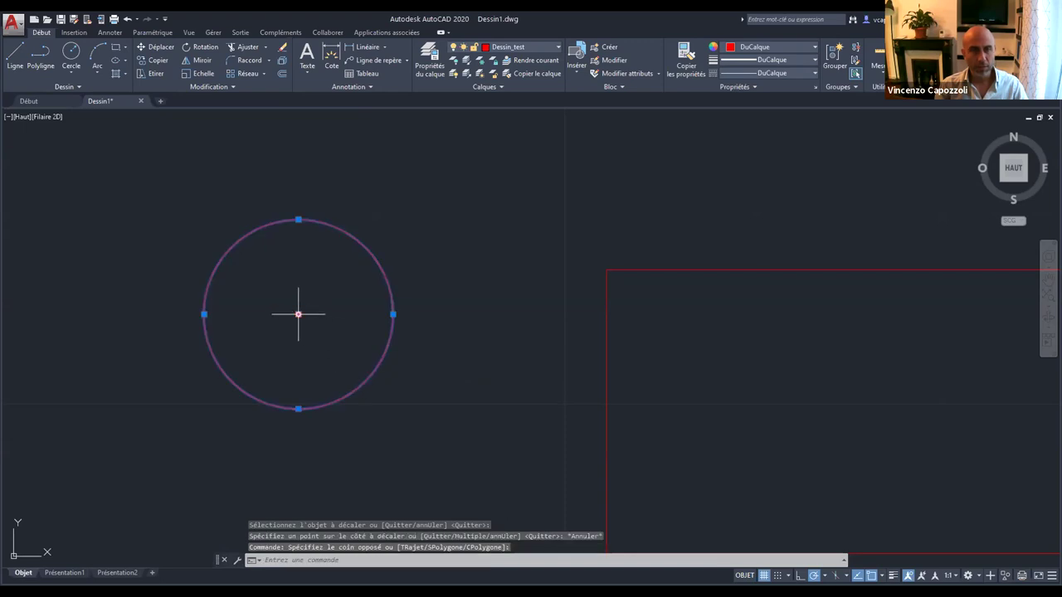
left_click(281, 74)
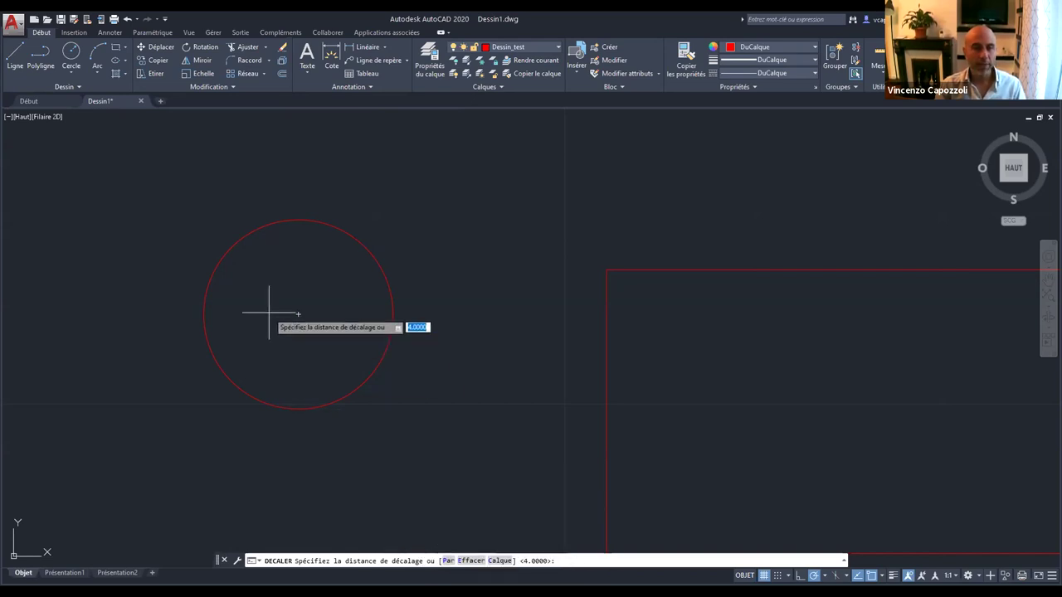
Offset the red circle at distance 1, adding one circle inside and four circles outside it.
left_click(573, 561)
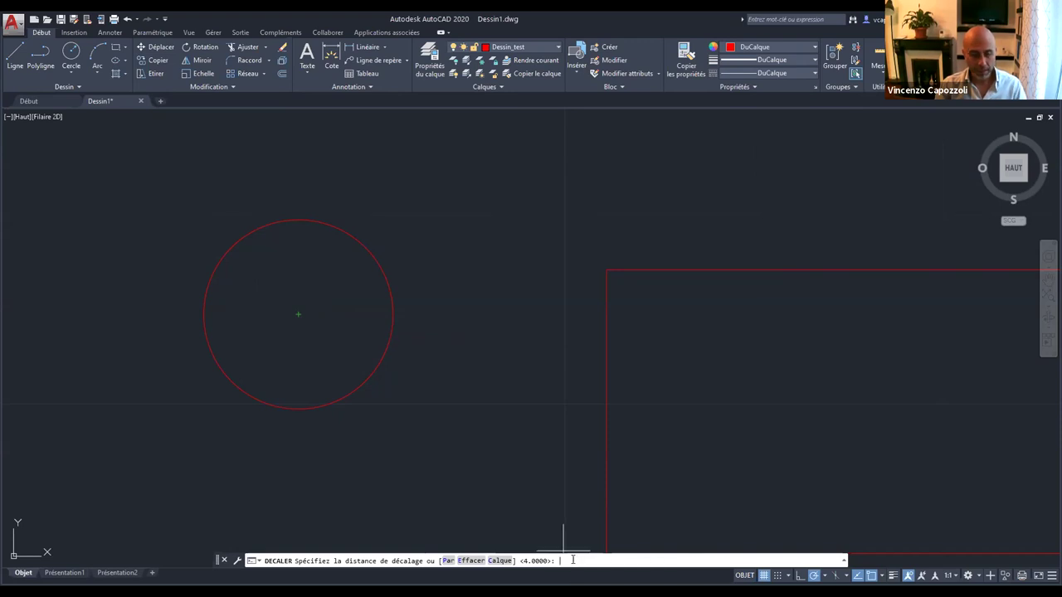
type("1")
key("Return")
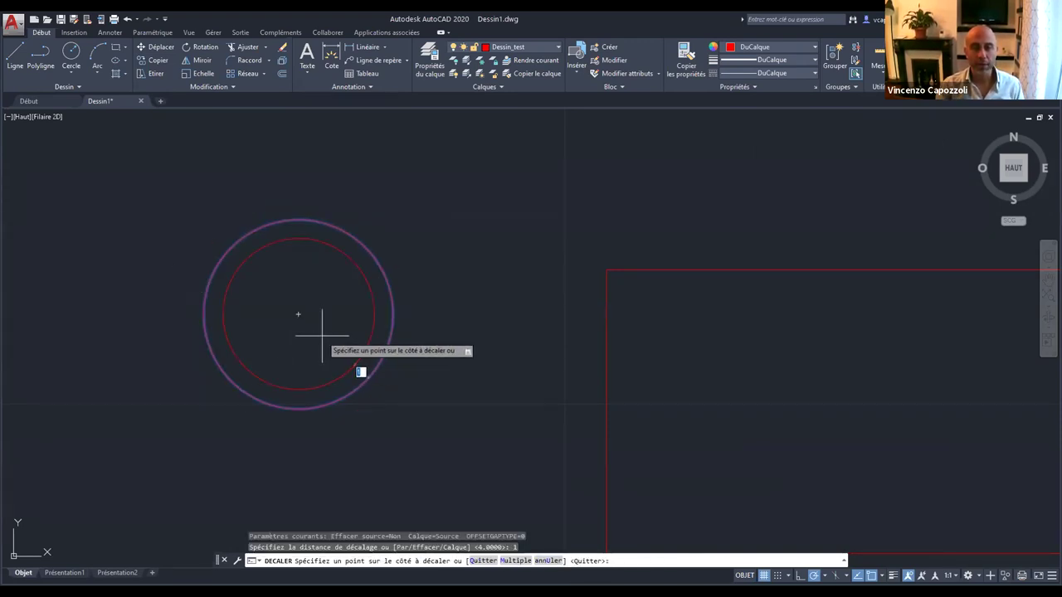
left_click(367, 344)
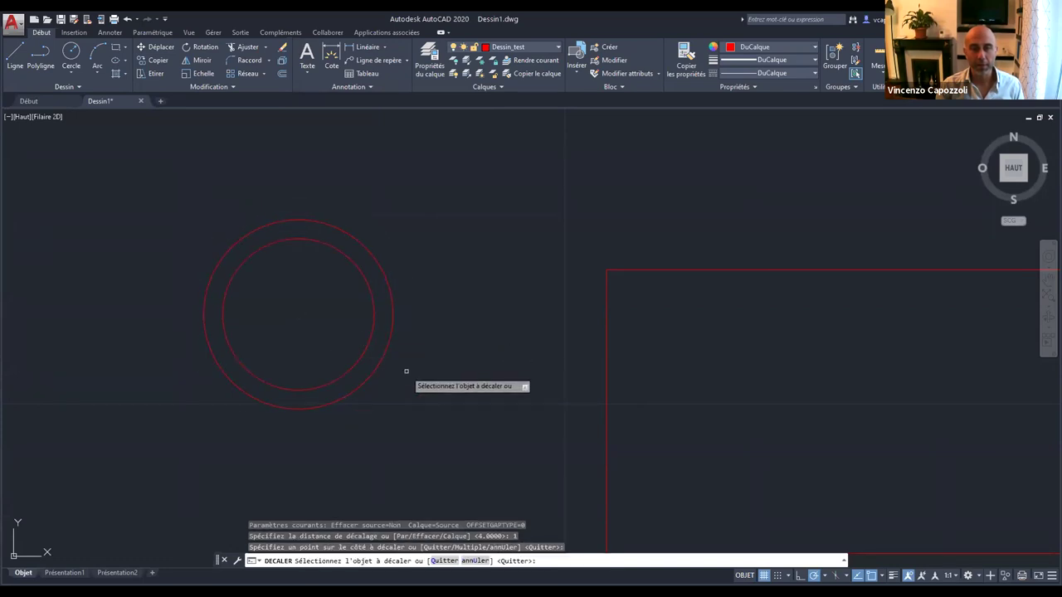
left_click(384, 360)
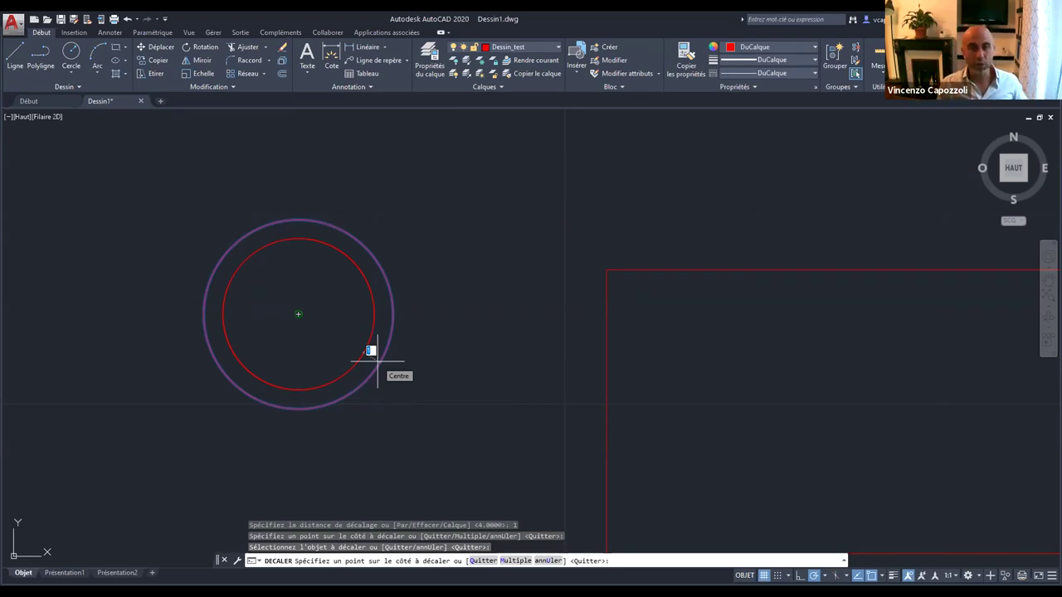
left_click(438, 381)
left_click(402, 358)
left_click(427, 359)
left_click(422, 360)
left_click(480, 396)
left_click(439, 374)
left_click(465, 382)
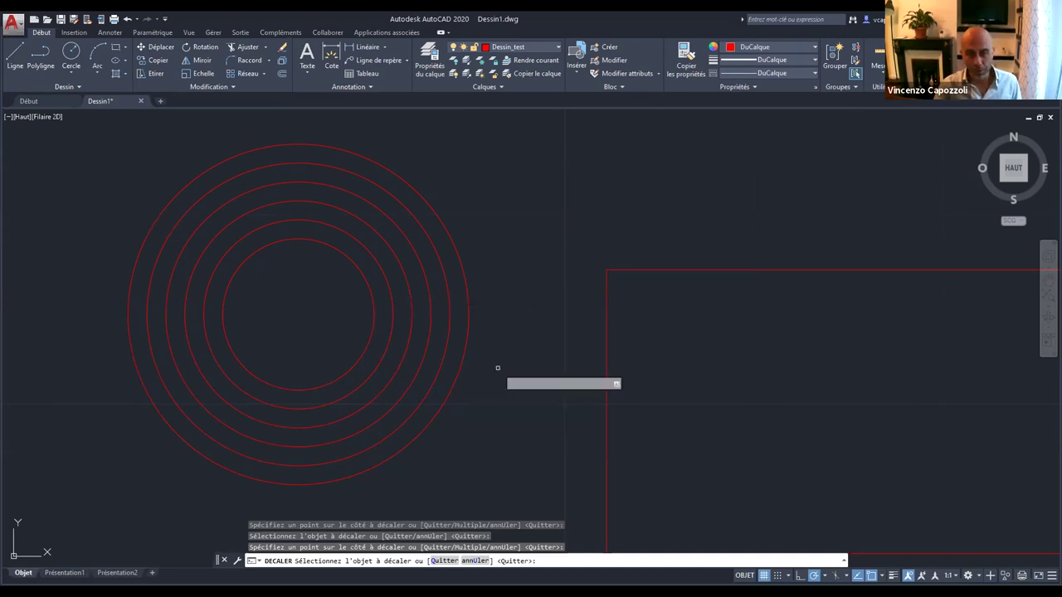
Add three more concentric circles inward, each 1 unit smaller than the last.
left_click(361, 358)
left_click(331, 334)
left_click(342, 336)
left_click(337, 337)
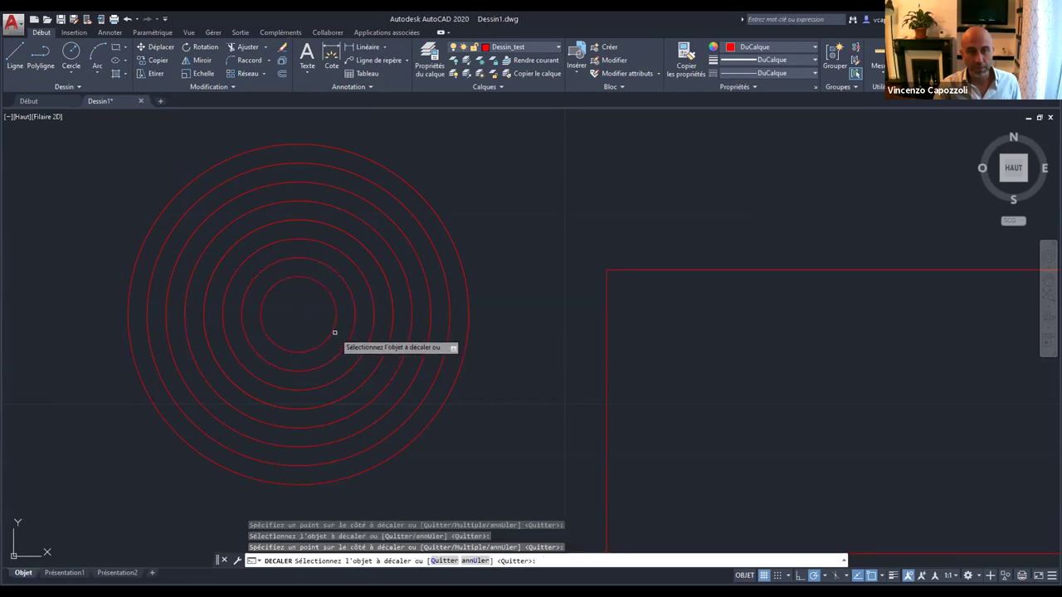
left_click(331, 332)
left_click(315, 320)
scroll(564, 419, "down", 6)
scroll(523, 437, "up", 6)
middle_click_drag(522, 437, 394, 445)
scroll(403, 422, "down", 2)
scroll(398, 422, "up", 3)
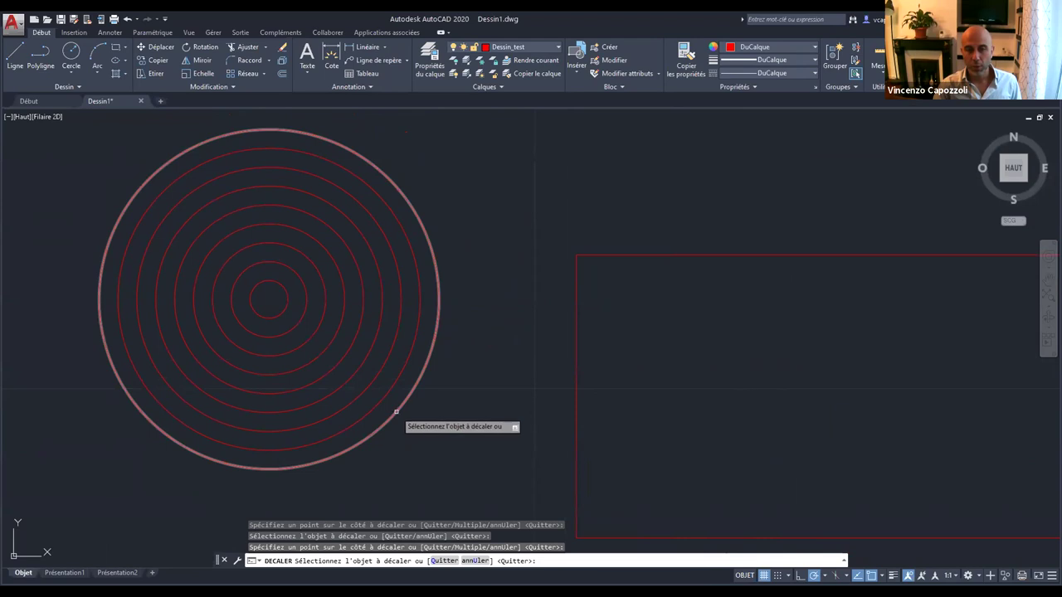
Offset the red rectangle repeatedly, nesting five progressively smaller rectangles inside it.
scroll(432, 328, "down", 3)
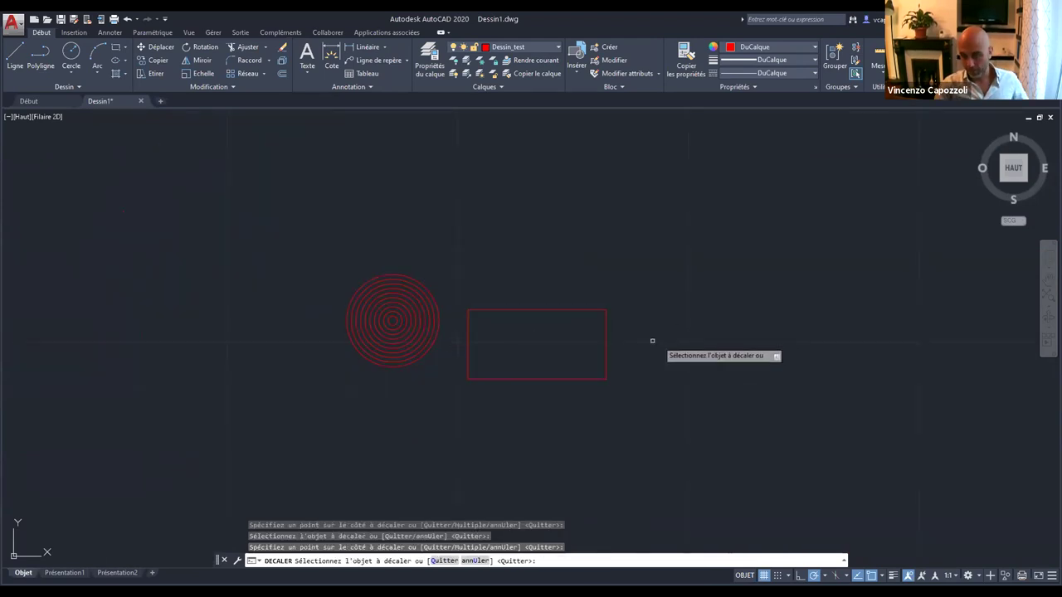
left_click(554, 312)
scroll(553, 326, "up", 4)
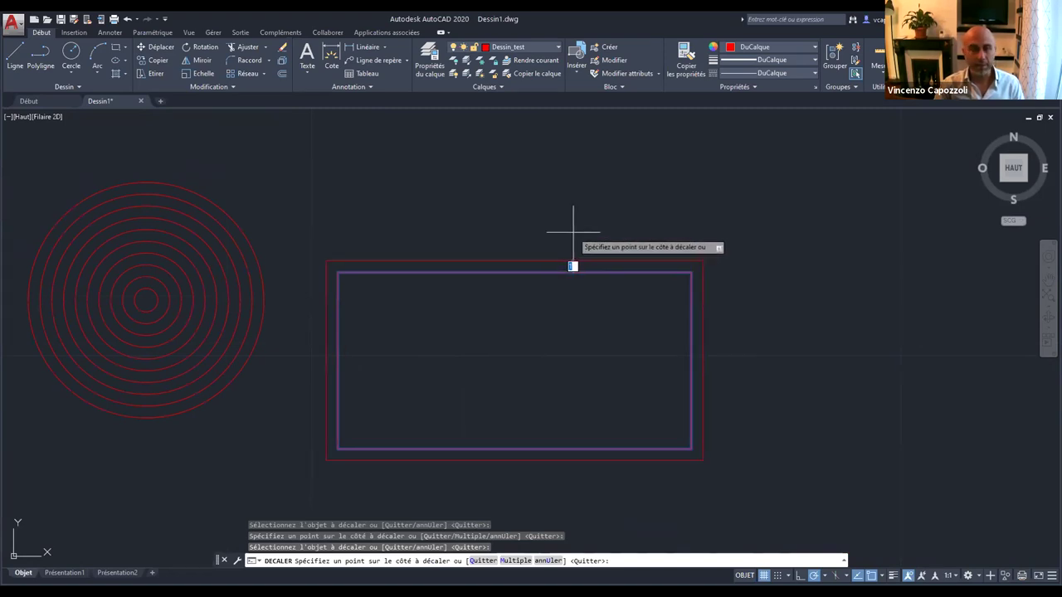
left_click(582, 294)
left_click(597, 284)
left_click(590, 315)
left_click(611, 296)
left_click(609, 308)
left_click(609, 308)
left_click(609, 313)
left_click(609, 318)
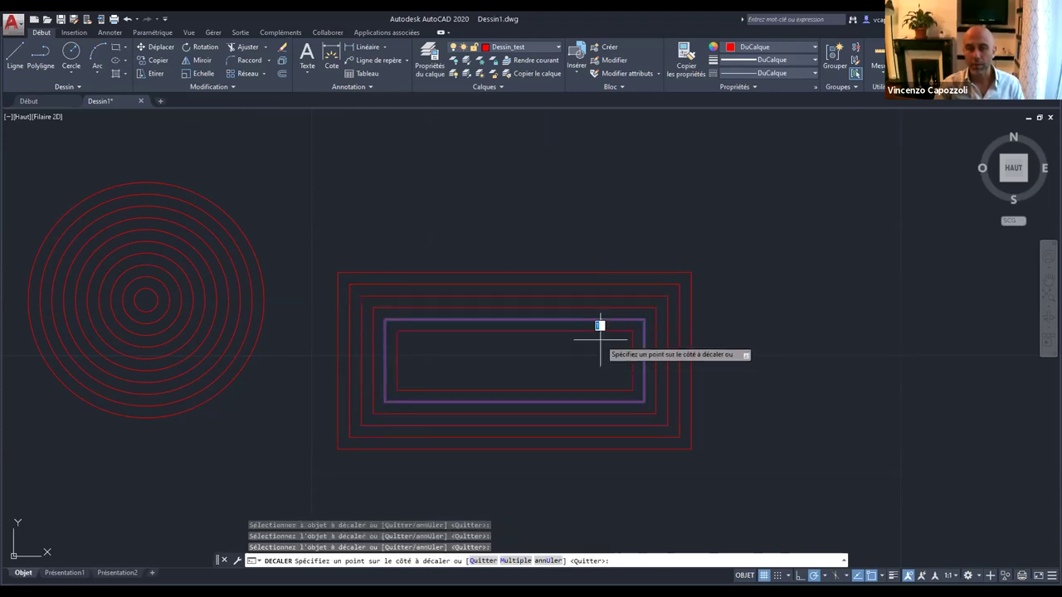
left_click(600, 325)
scroll(707, 285, "down", 4)
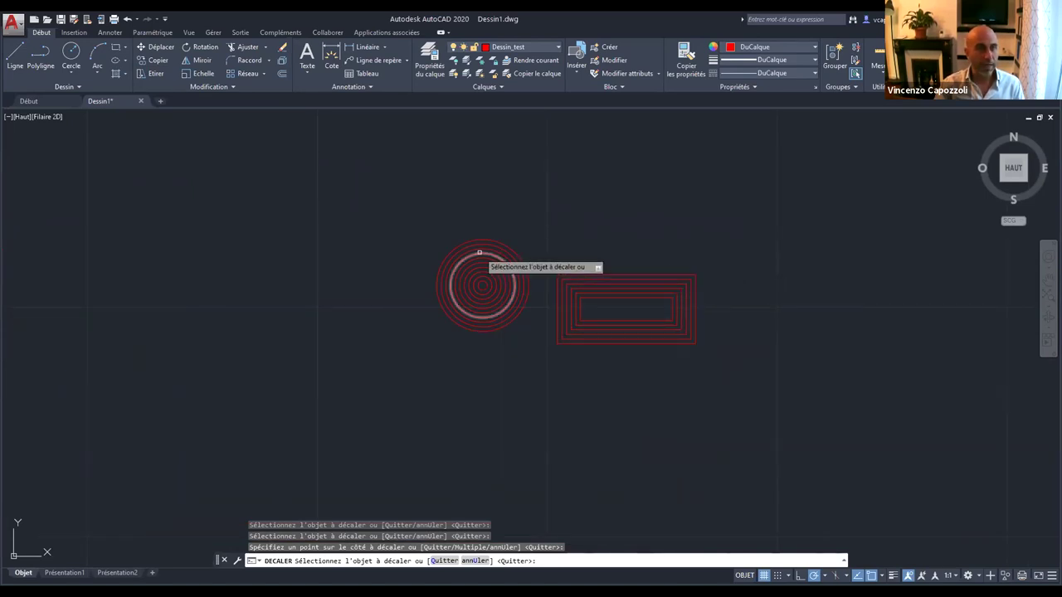
Draw a 4-sided polygon inscribed in a circle left of the circles, aligned with Ortho as a diamond.
left_click(124, 62)
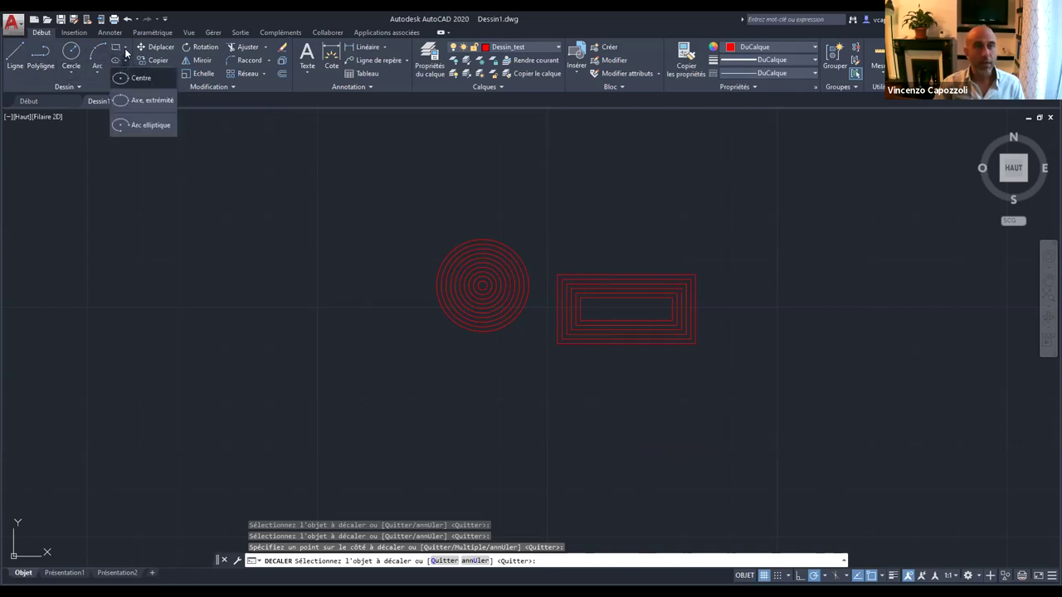
left_click(126, 49)
left_click(137, 87)
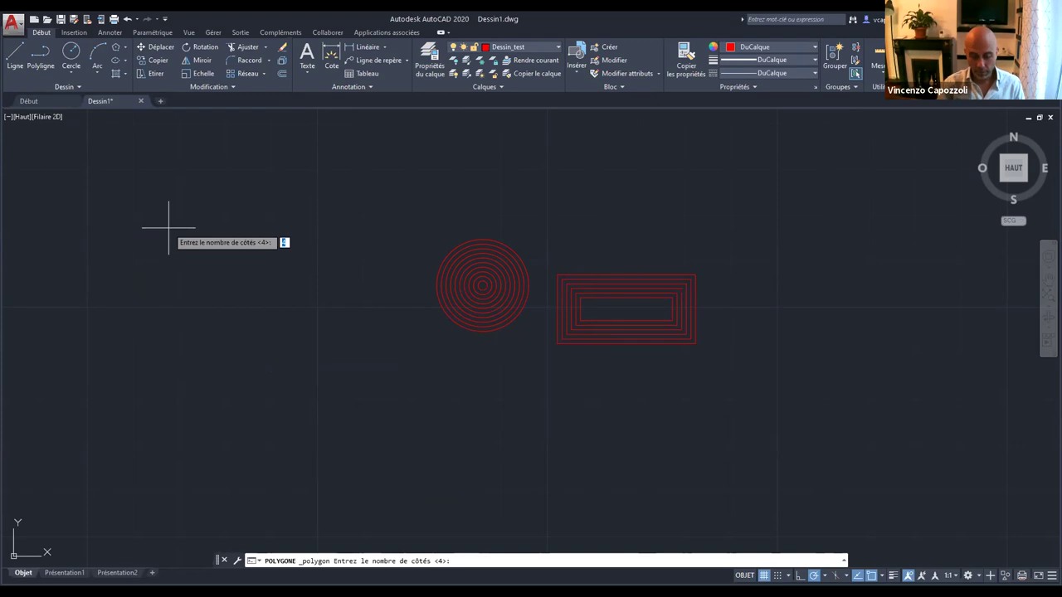
key("Return")
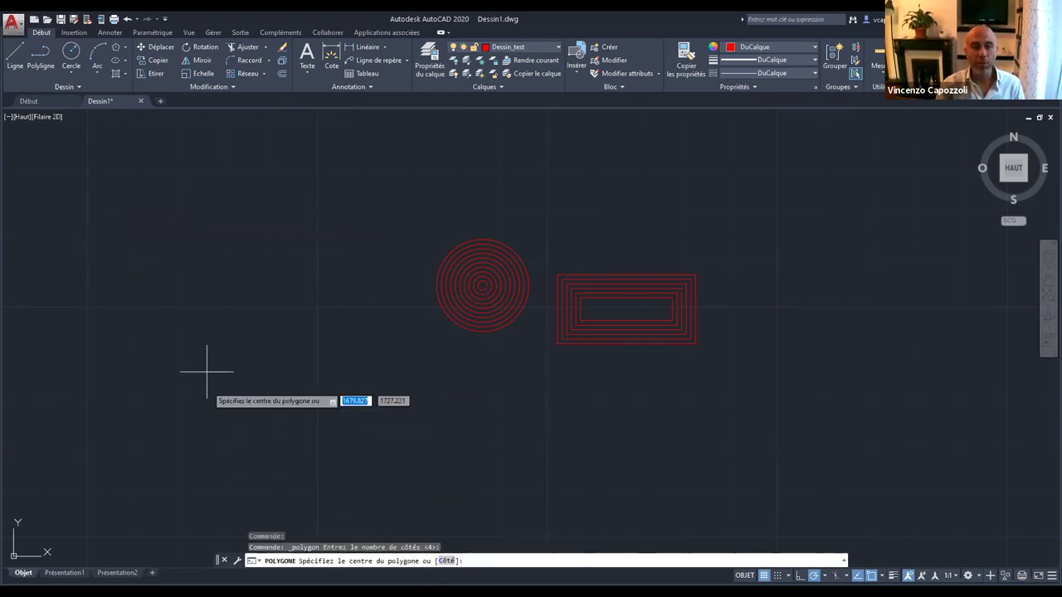
left_click(219, 283)
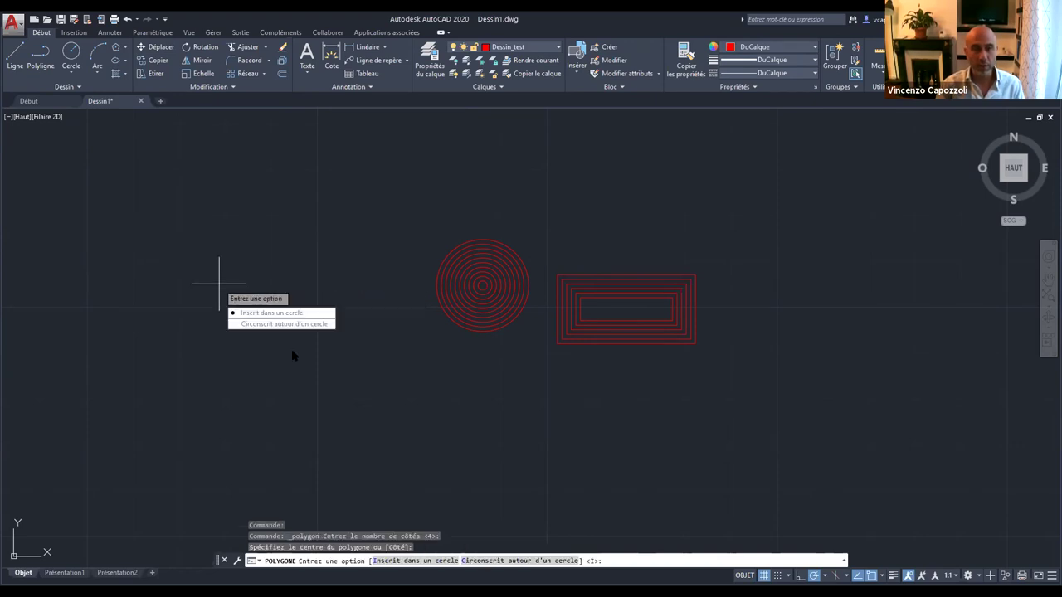
left_click(257, 314)
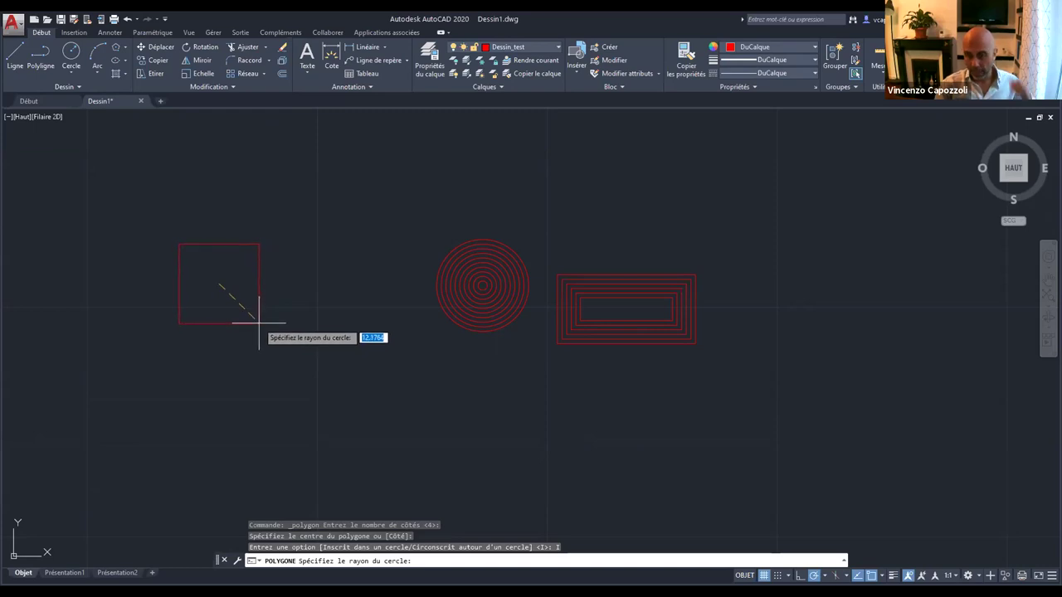
left_click(801, 573)
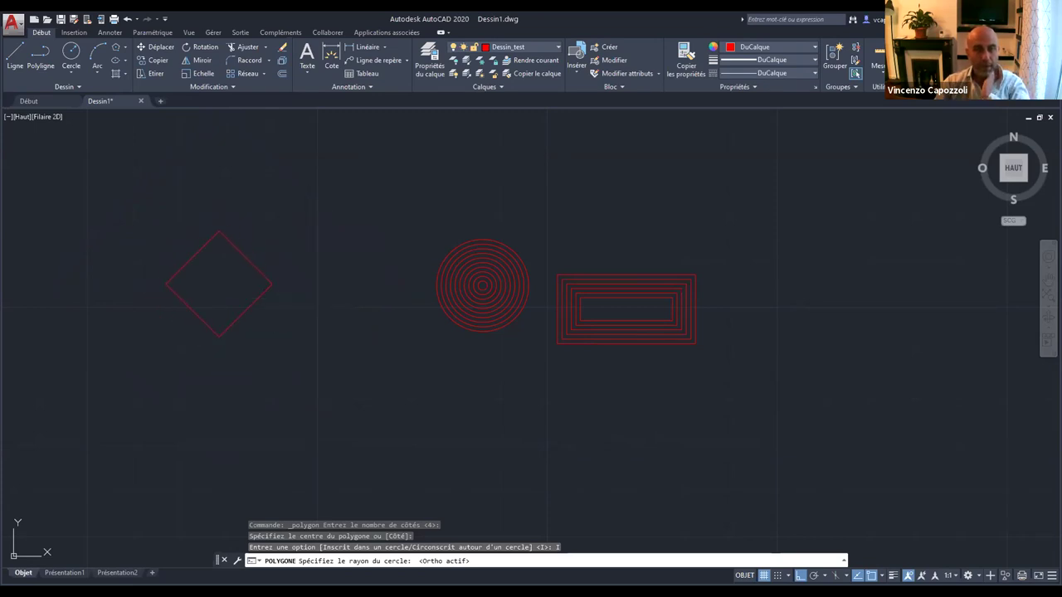
key("Return")
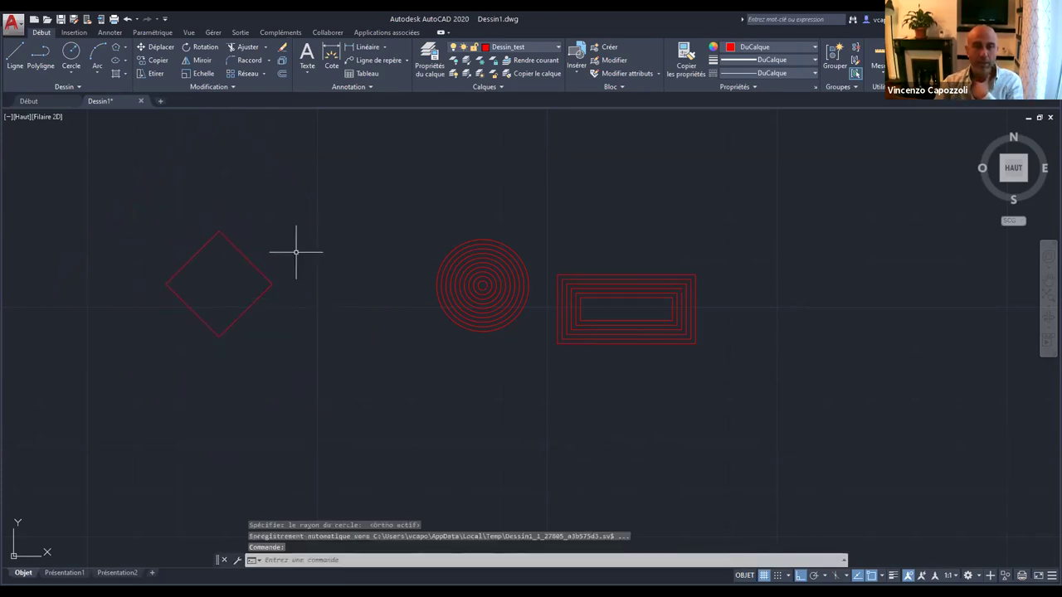
left_click(801, 576)
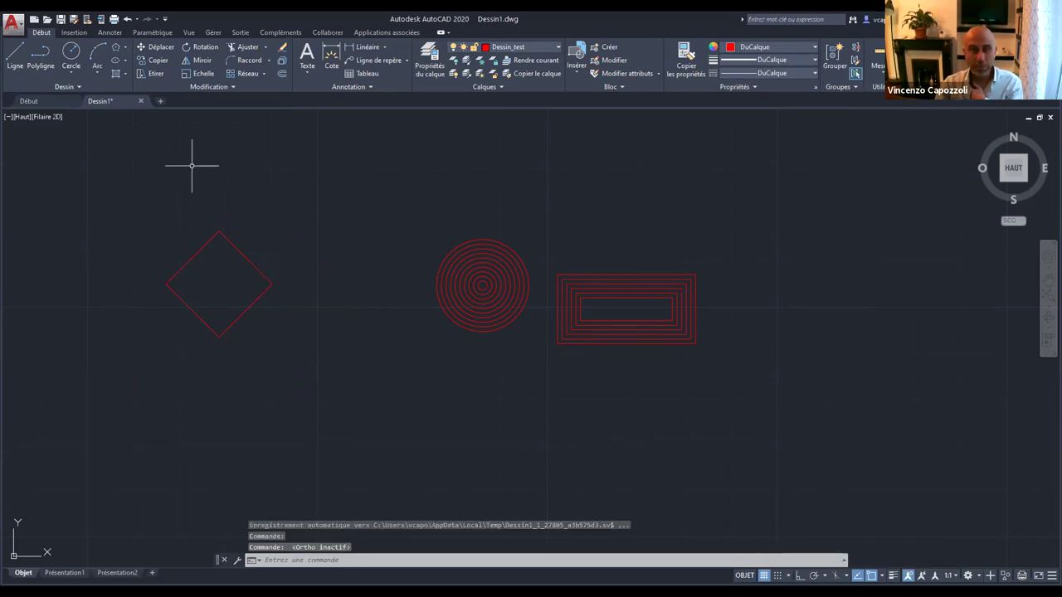
Draw a 6-sided polygon circumscribed about a radius-10 circle, centred left of the diamond.
left_click(116, 49)
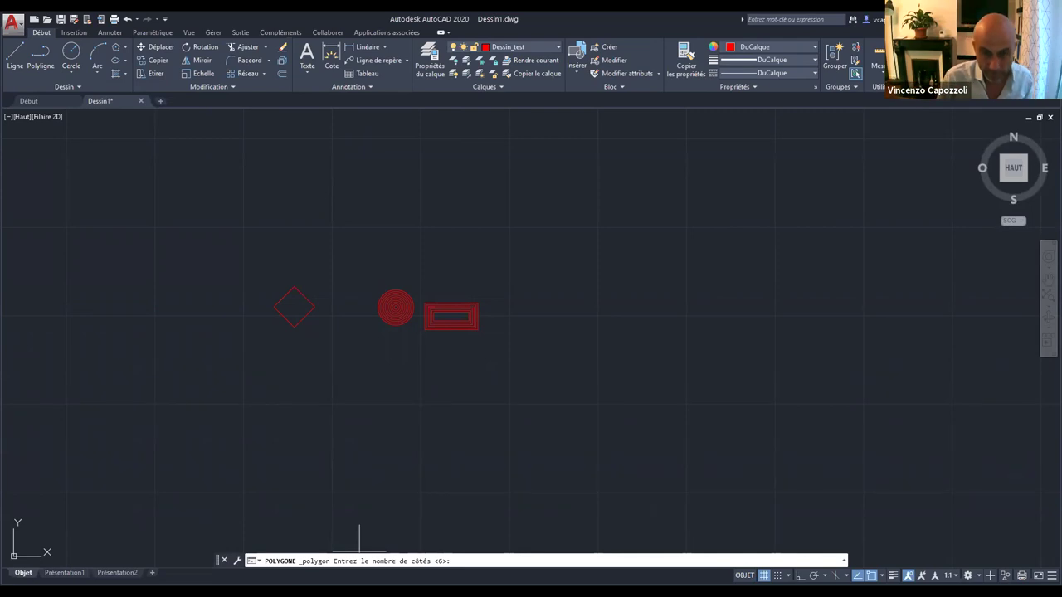
key("Return")
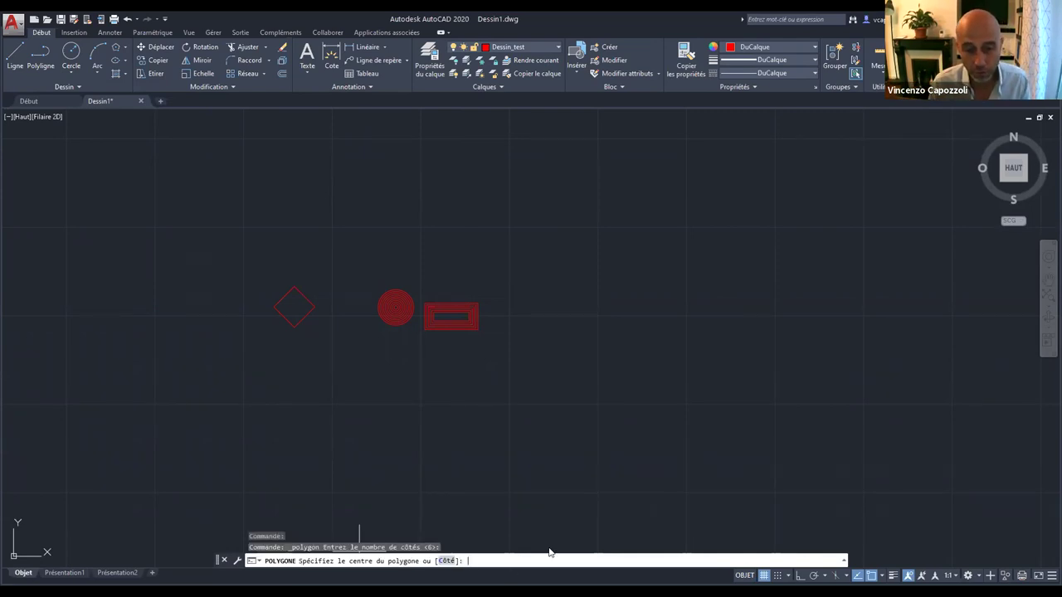
scroll(614, 320, "up", 2)
scroll(526, 256, "up", 2)
scroll(489, 305, "down", 4)
scroll(161, 284, "up", 3)
scroll(249, 287, "up", 2)
scroll(565, 332, "down", 1)
scroll(580, 333, "down", 2)
left_click(349, 269)
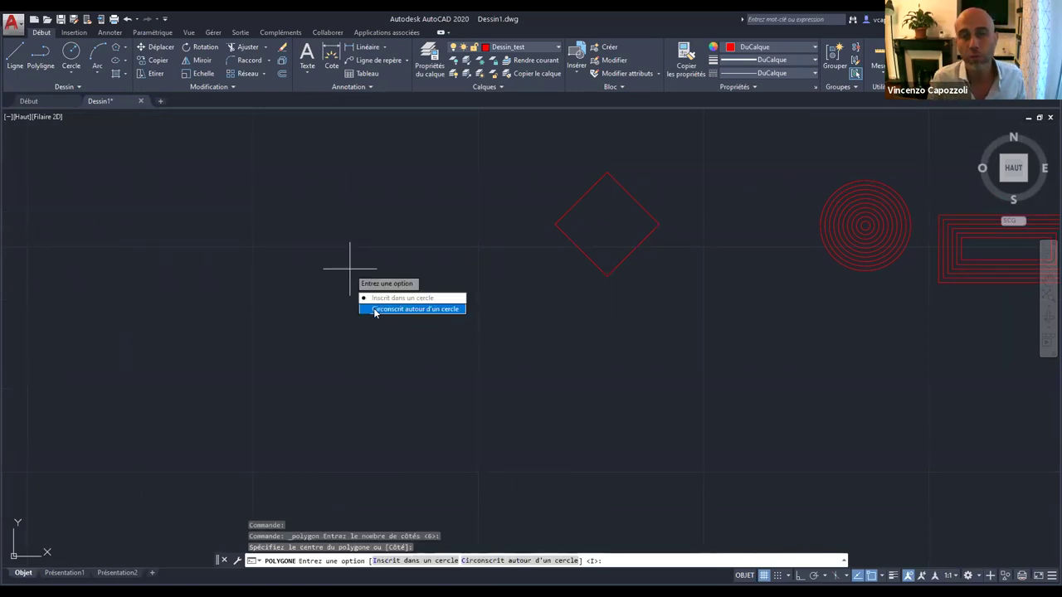
left_click(374, 309)
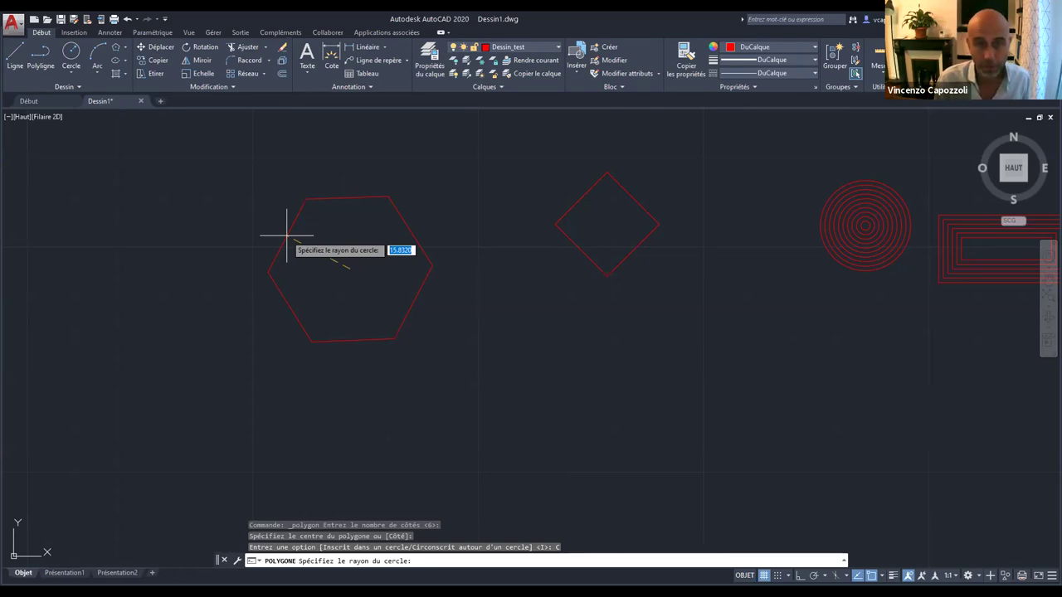
key("Return")
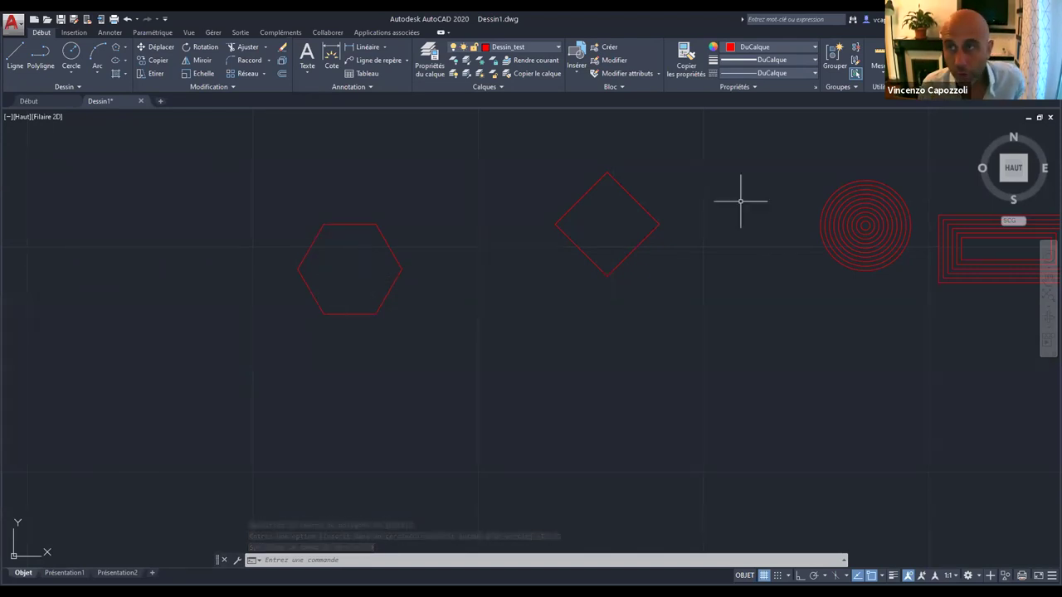
Draw a radius-10 circle centred at the hexagon's middle.
left_click(70, 56)
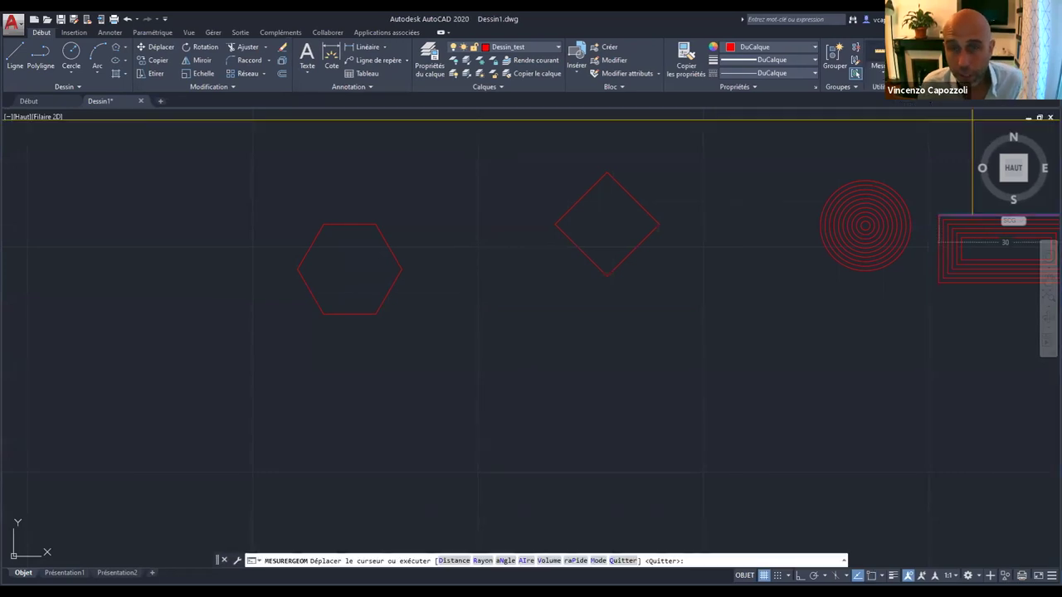
scroll(343, 267, "up", 4)
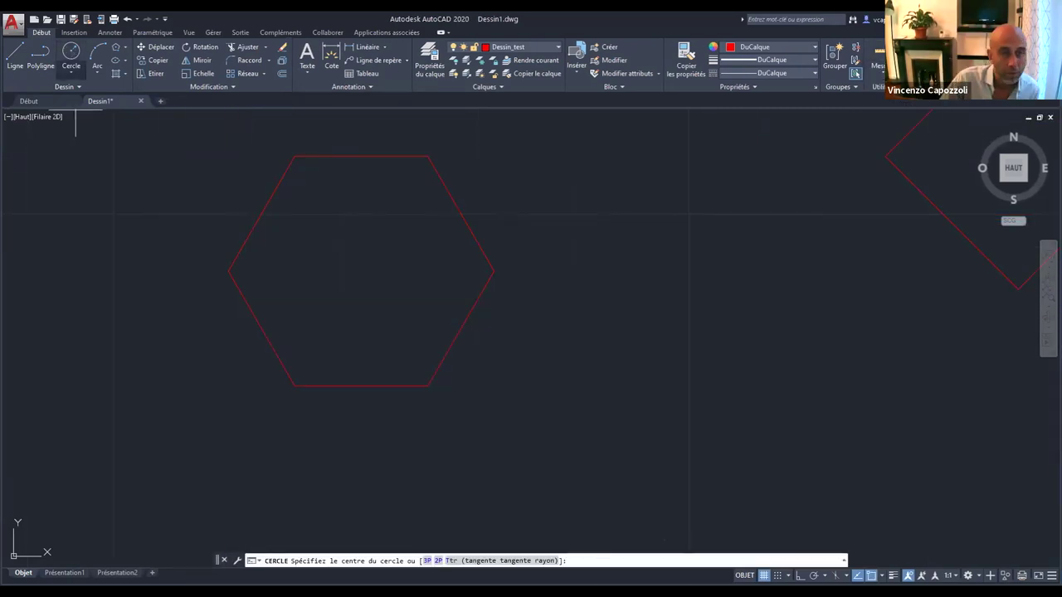
left_click(362, 271)
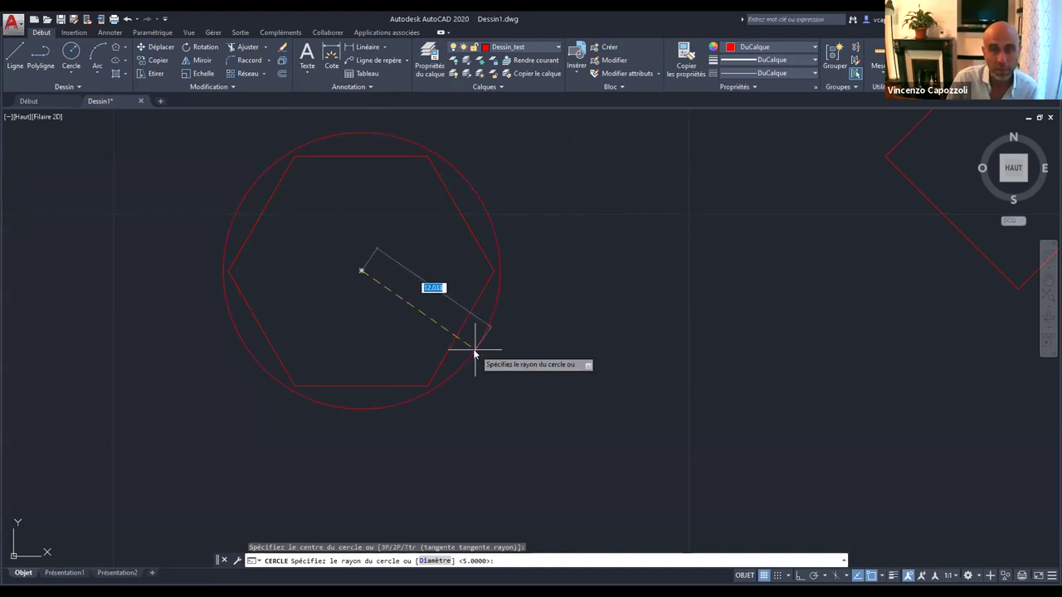
type("10")
key("Return")
scroll(294, 171, "up", 3)
scroll(213, 339, "up", 3)
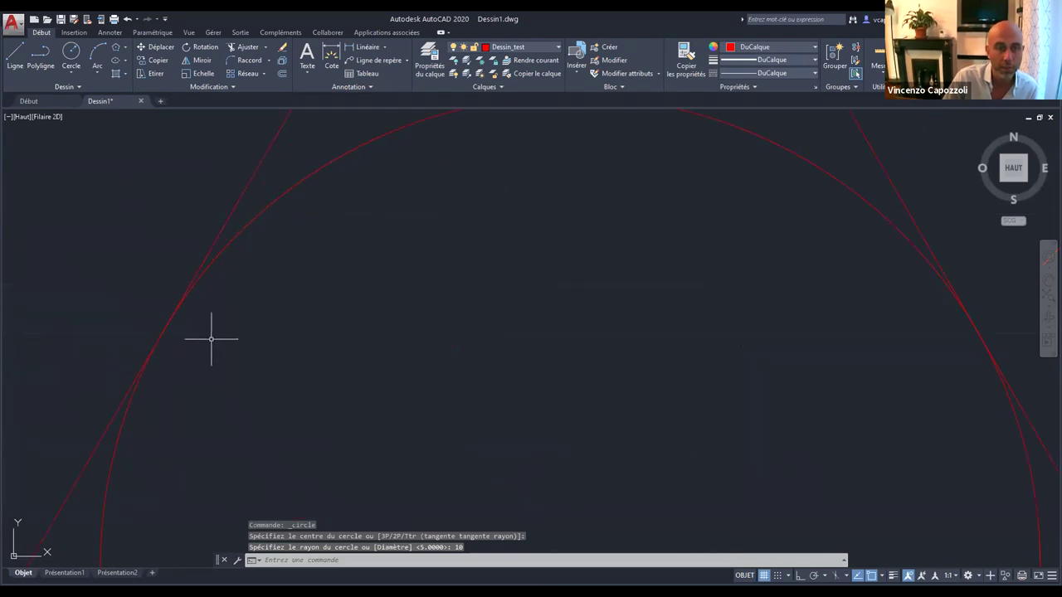
scroll(157, 354, "down", 5)
middle_click_drag(379, 312, 422, 245)
Zoom and pan so all the shapes drawn so far are visible.
scroll(384, 239, "up", 4)
scroll(415, 248, "down", 2)
scroll(448, 274, "down", 2)
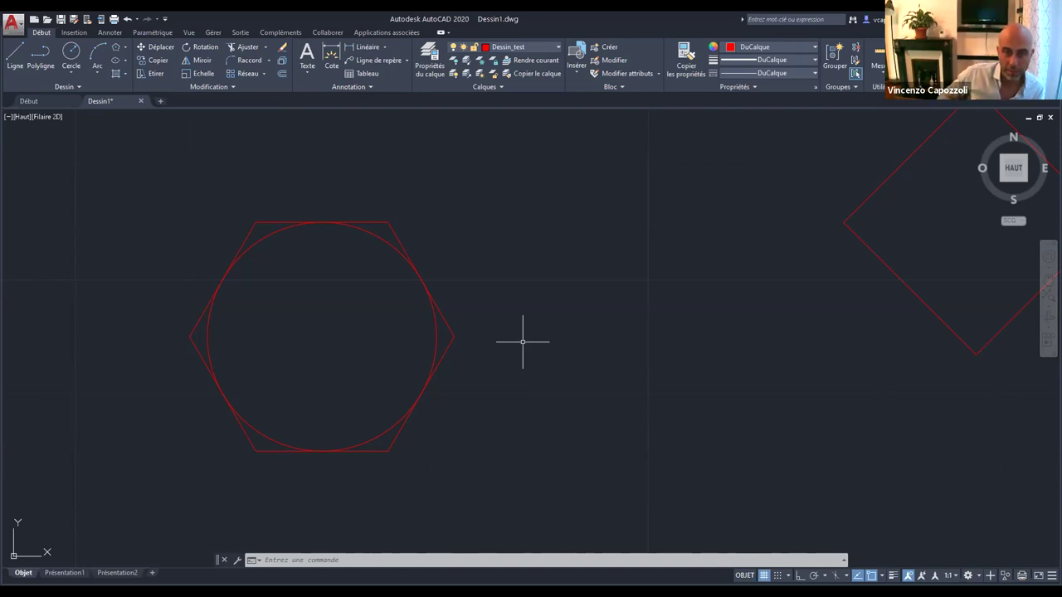
scroll(522, 342, "down", 1)
scroll(439, 398, "down", 5)
middle_click_drag(526, 426, 400, 376)
scroll(529, 280, "up", 2)
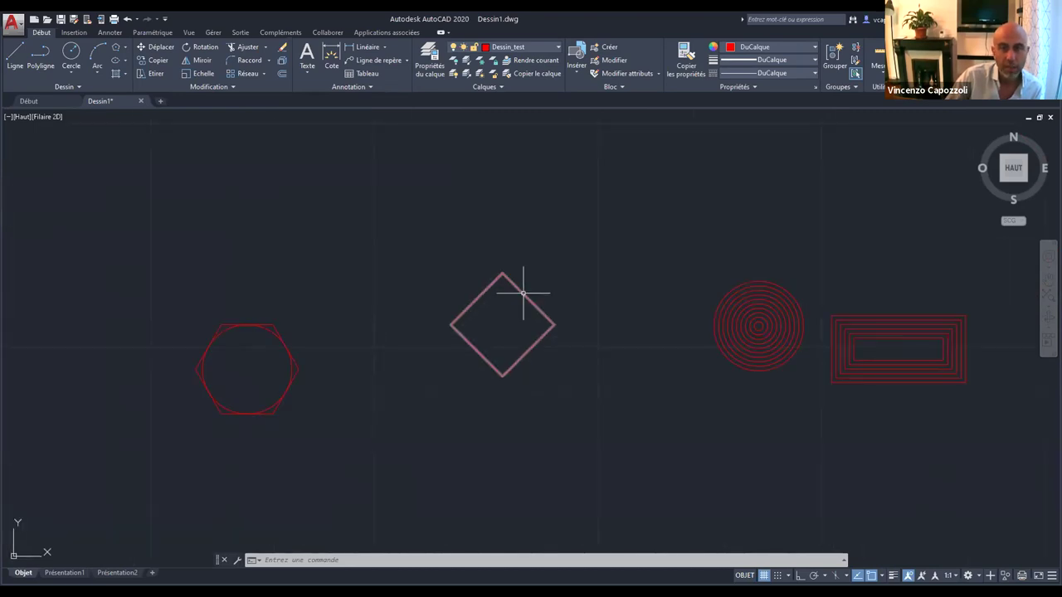
scroll(523, 292, "up", 1)
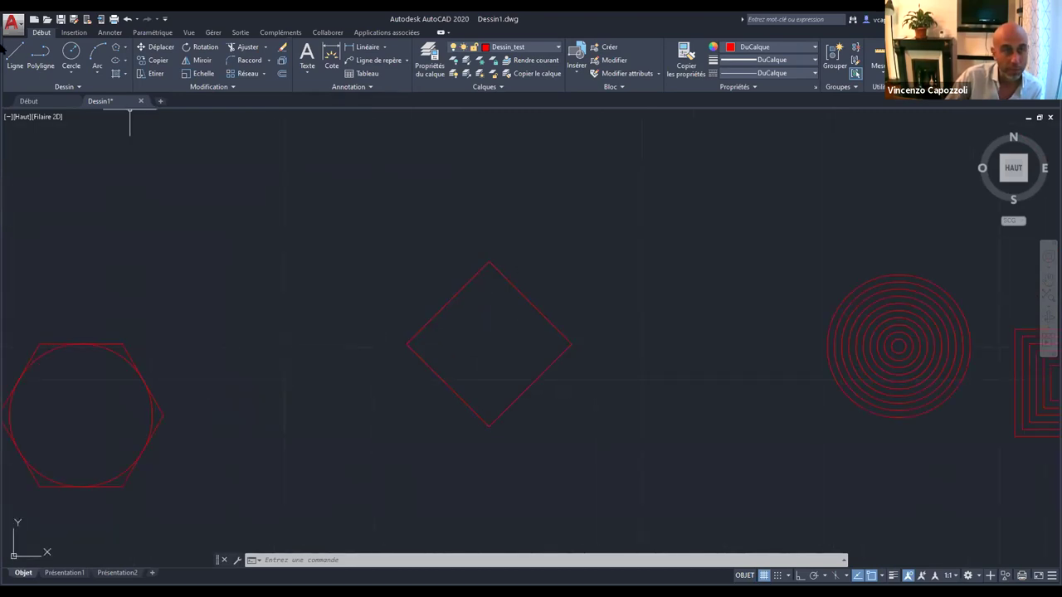
Draw a circle centred on the diamond with its radius reaching the diamond's top corner.
left_click(66, 56)
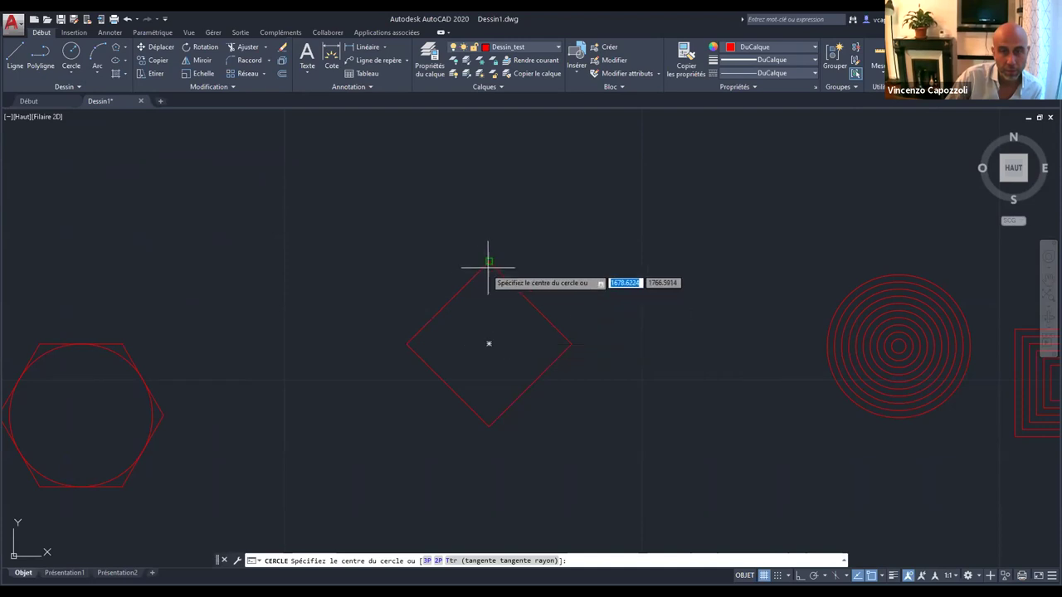
left_click(489, 343)
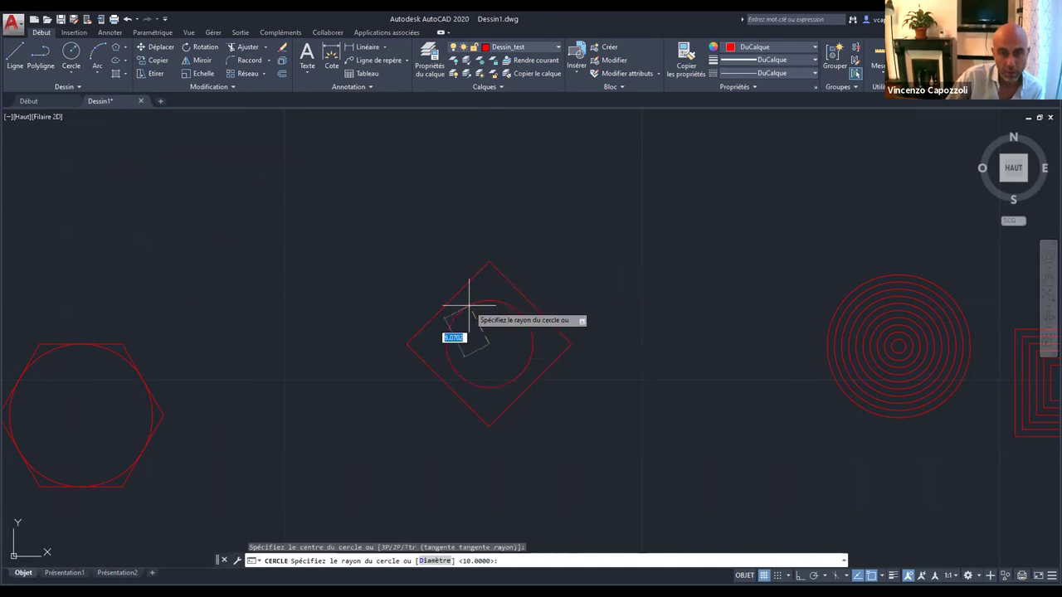
left_click(489, 262)
scroll(323, 298, "down", 2)
mouse_move(326, 304)
middle_mouse_down()
mouse_move(397, 309)
mouse_move(485, 228)
middle_mouse_up()
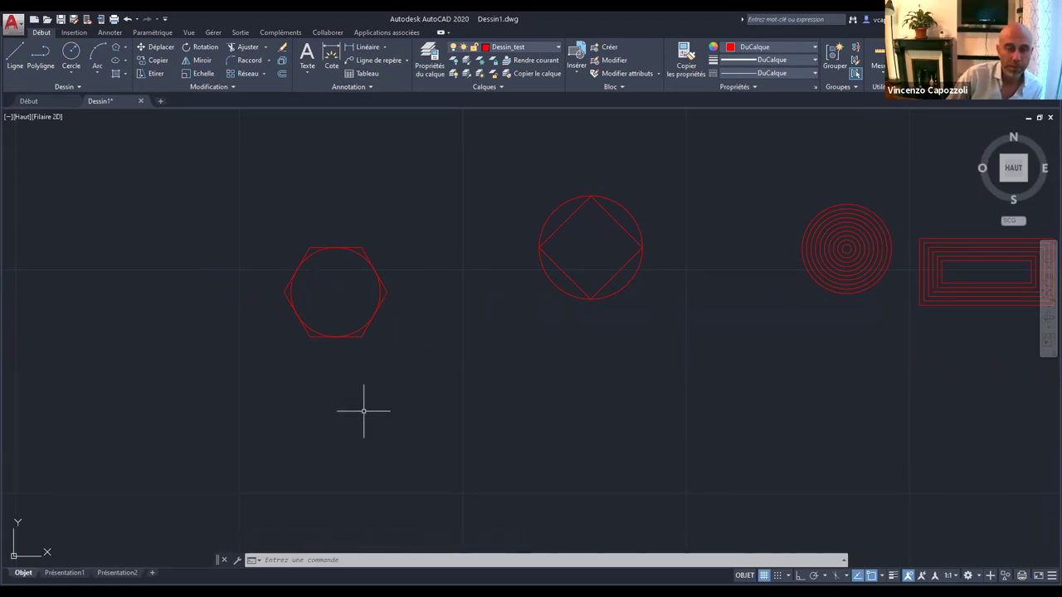
left_click(121, 52)
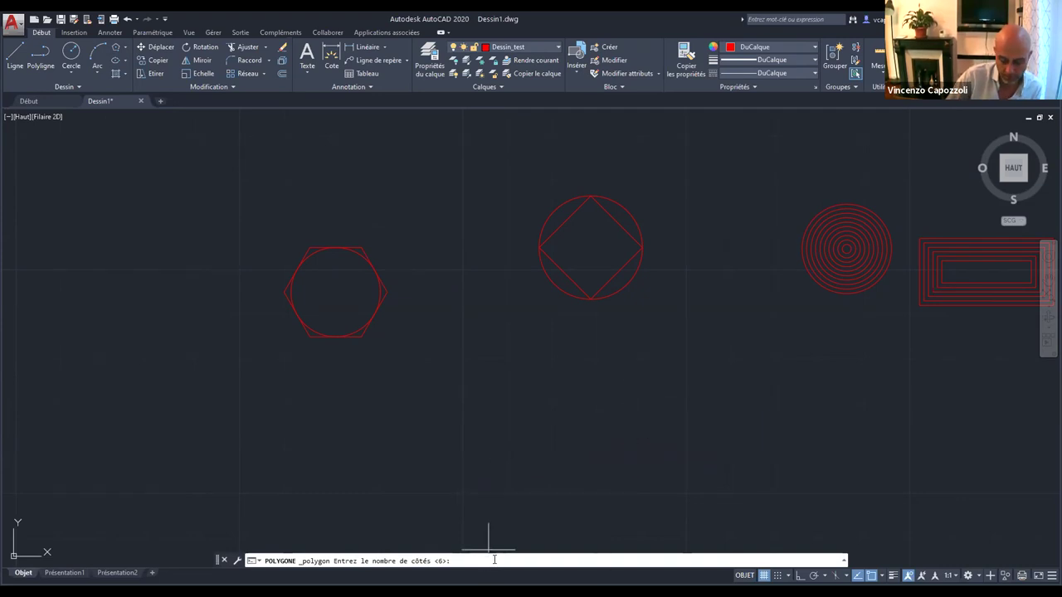
Place a 6-sided polygon inscribed in a radius-10 circle below the first hexagon.
key("Return")
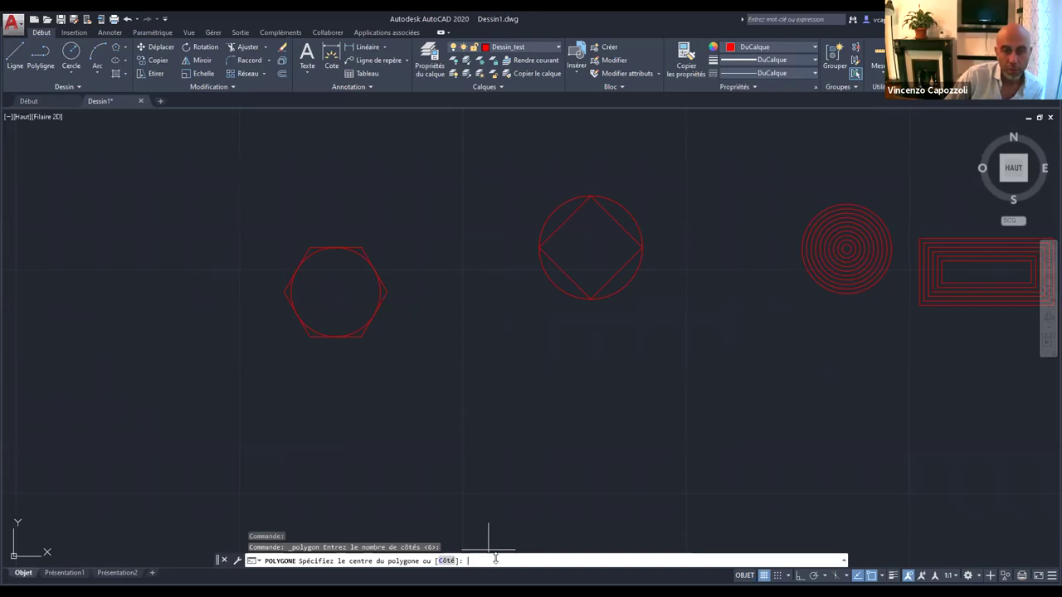
left_click(342, 482)
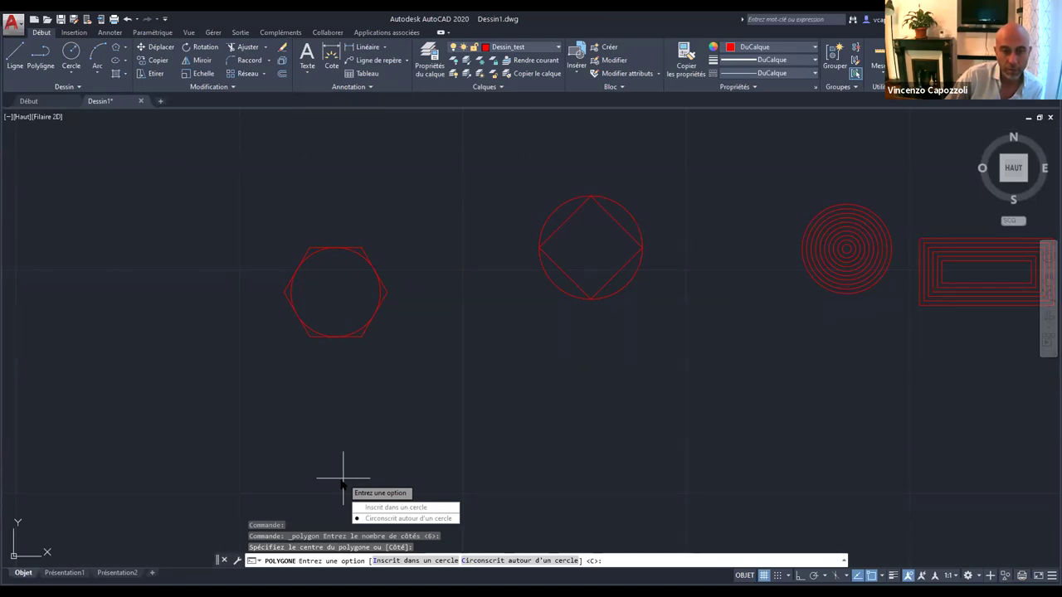
left_click(397, 560)
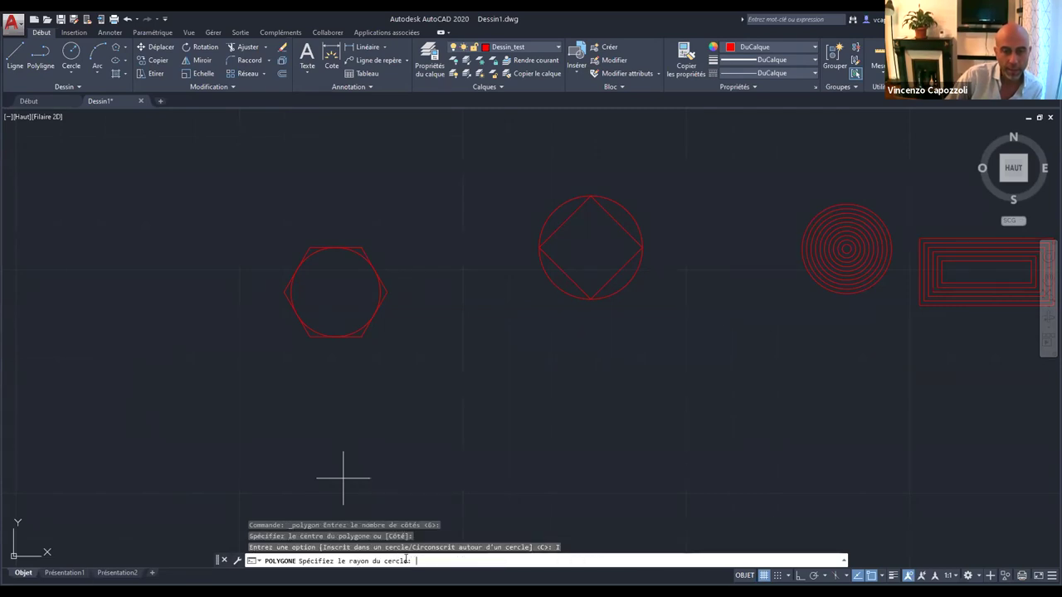
type("10")
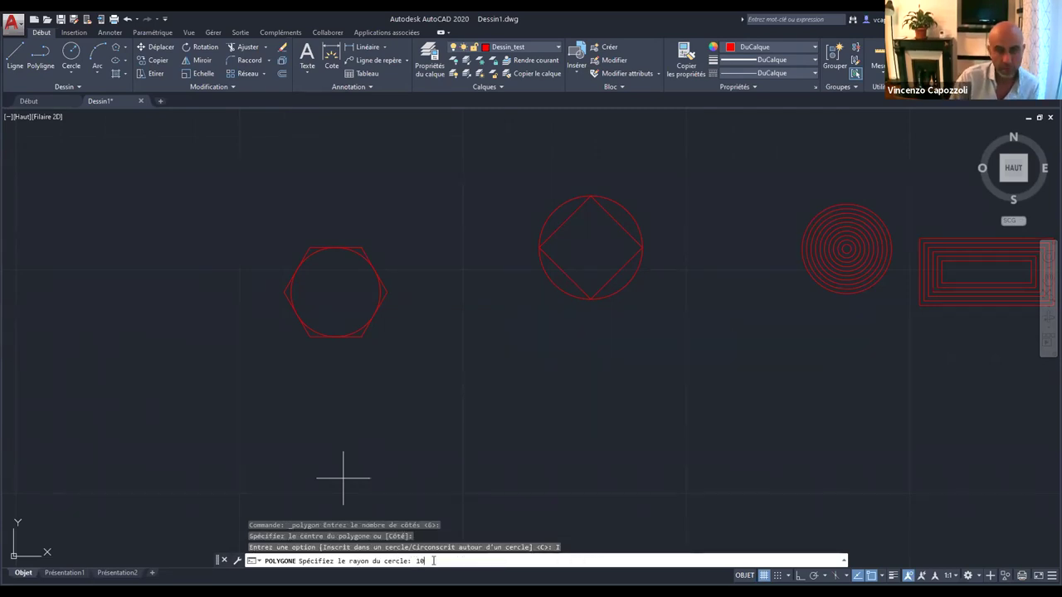
key("Return")
middle_click_drag(342, 478, 299, 361)
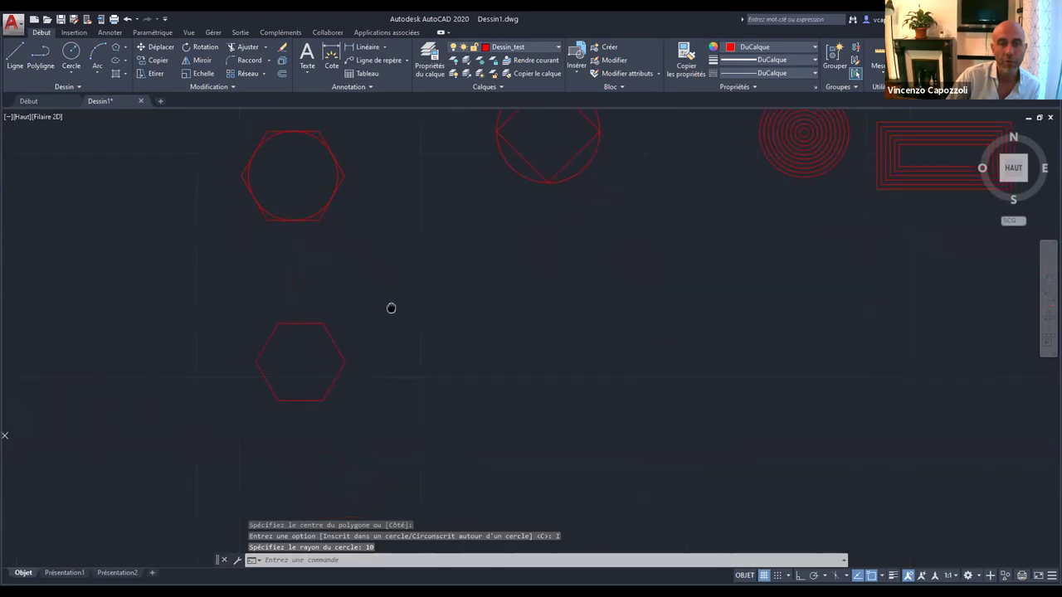
scroll(282, 309, "up", 3)
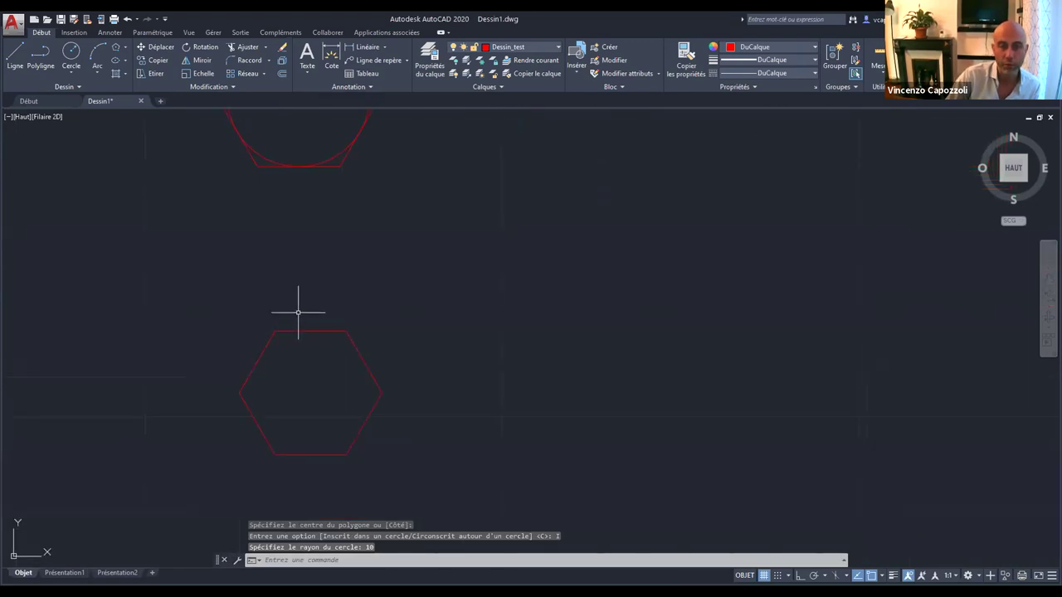
Move the new hexagon into the first circle, concentric with the first hexagon.
left_click(288, 394)
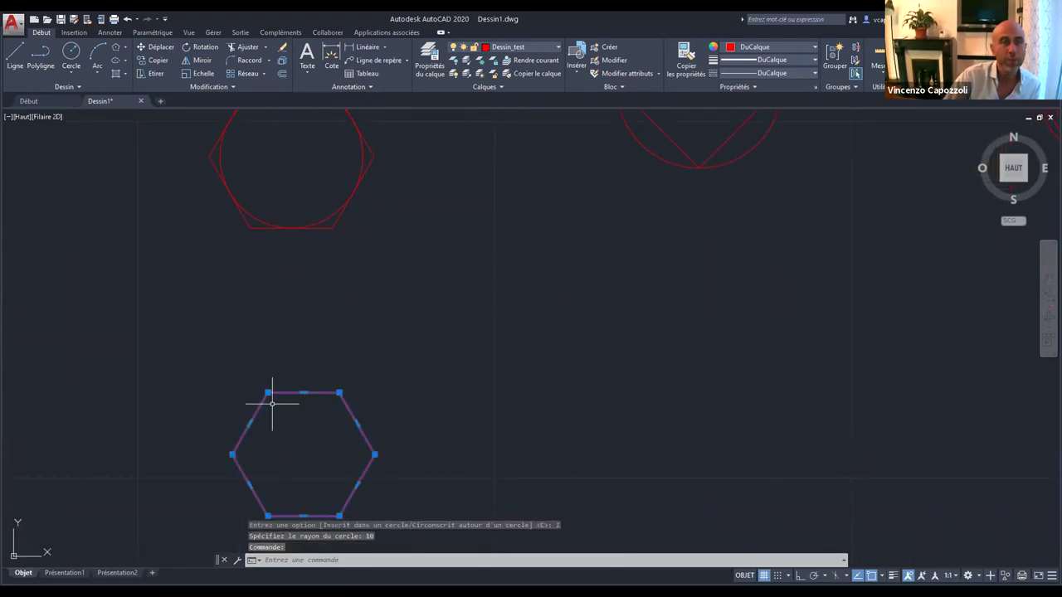
middle_click_drag(256, 277, 244, 336)
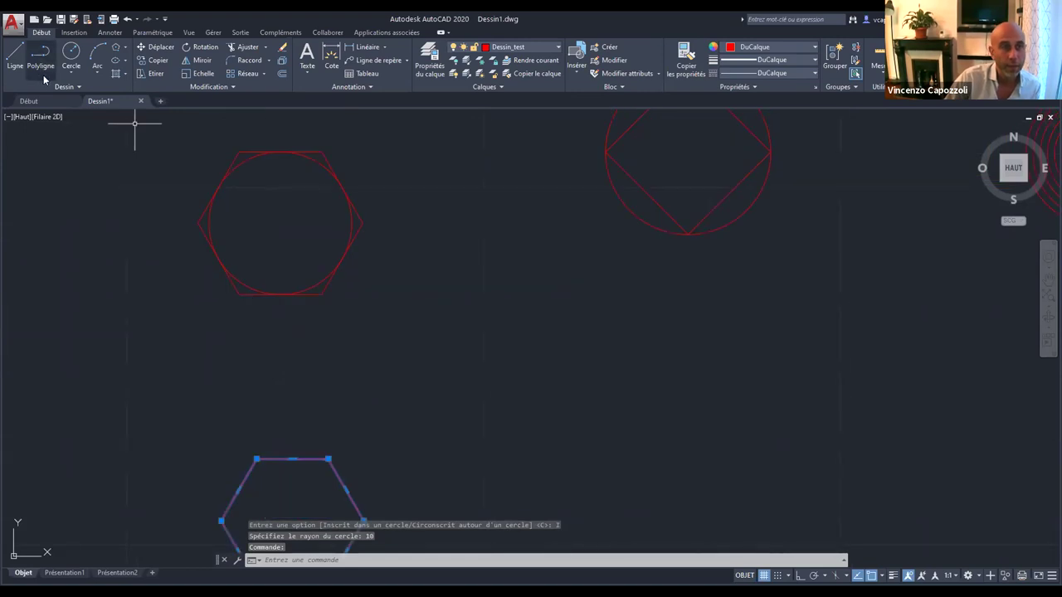
left_click(154, 47)
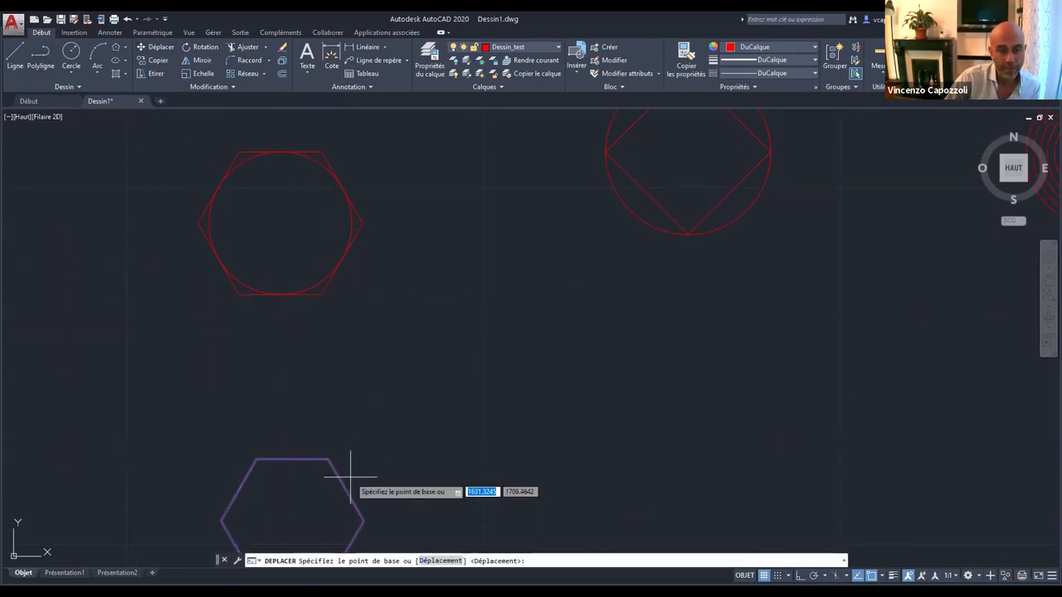
left_click(292, 521)
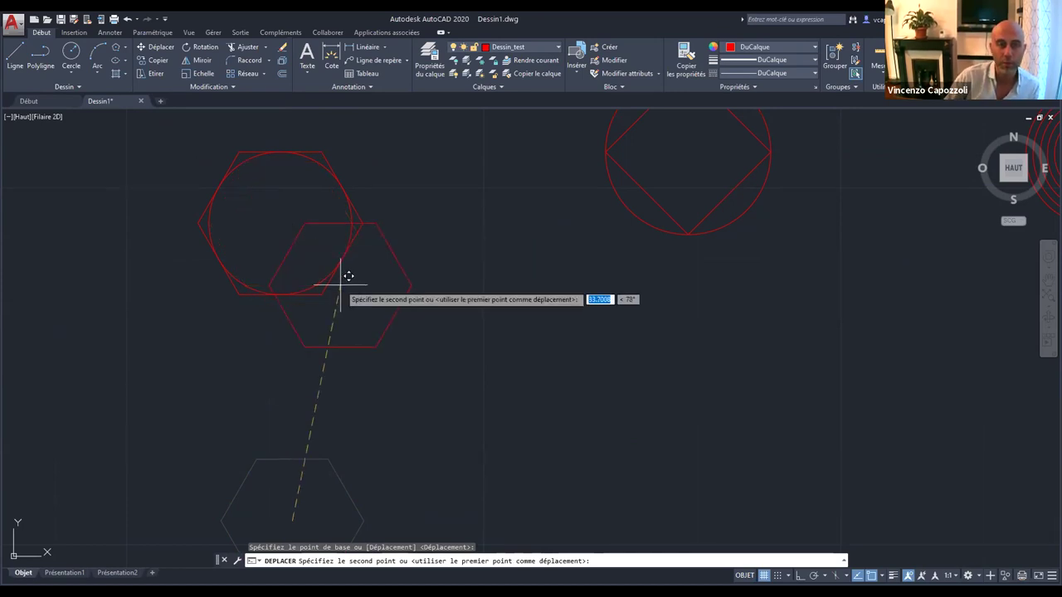
left_click(281, 223)
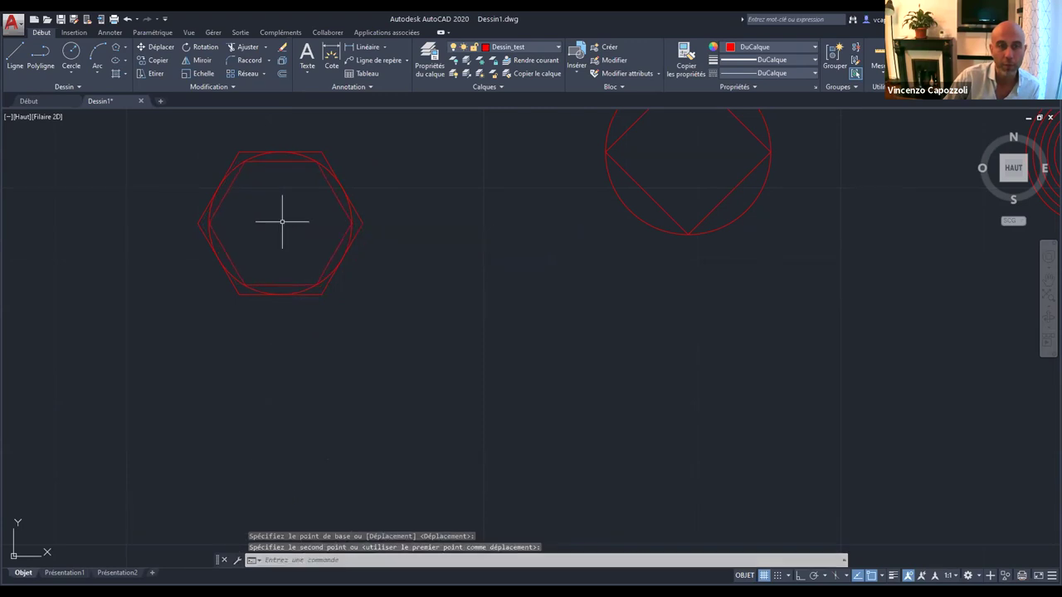
scroll(372, 313, "up", 3)
middle_click_drag(372, 313, 370, 372)
scroll(370, 372, "down", 2)
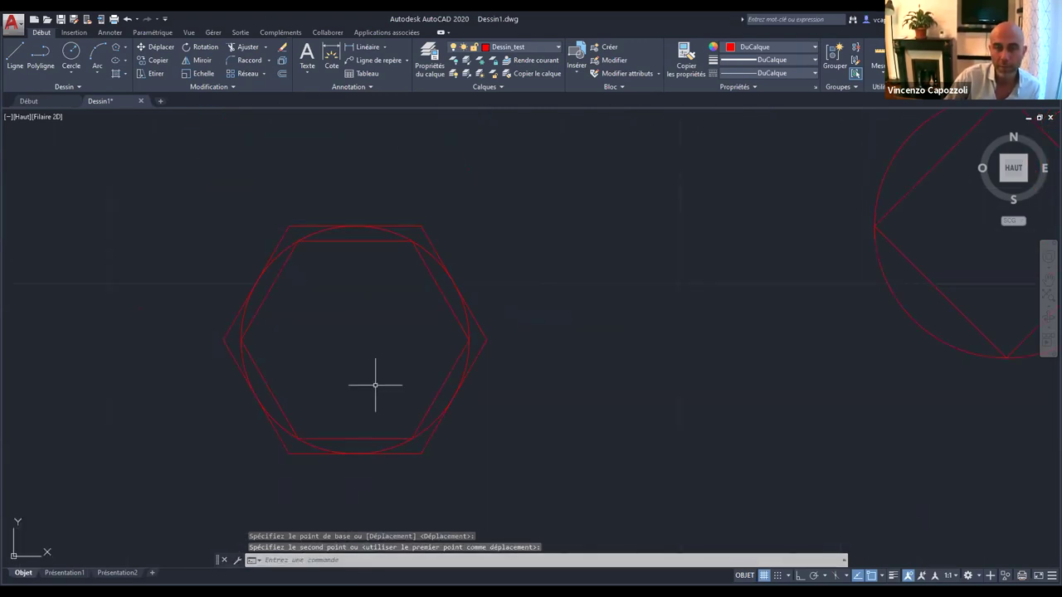
Check the inner hexagon, outer hexagon, circle and square by selecting and deselecting each.
left_click(428, 268)
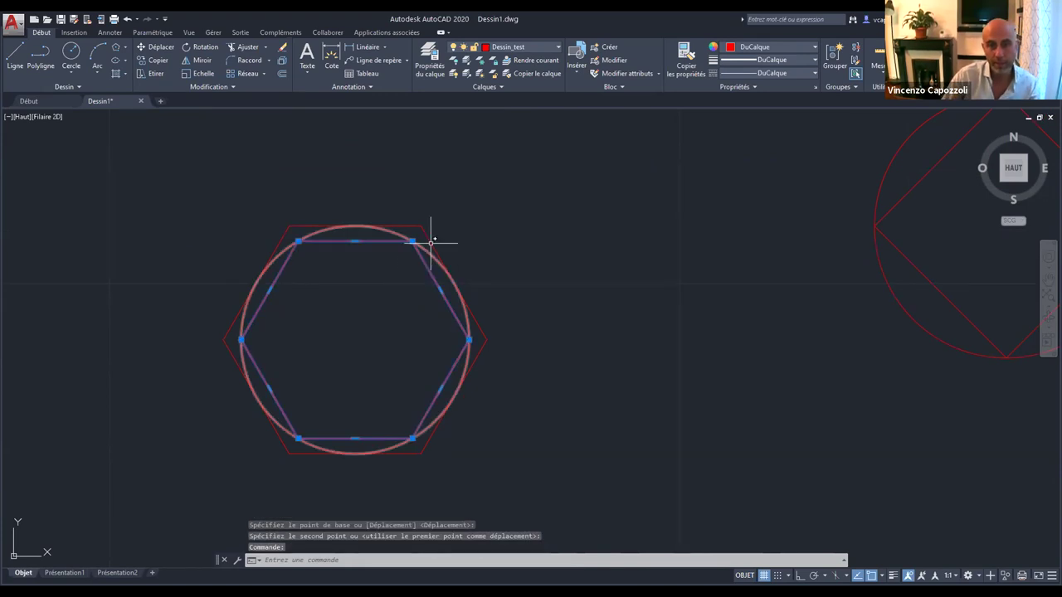
key("Escape")
left_click(427, 240)
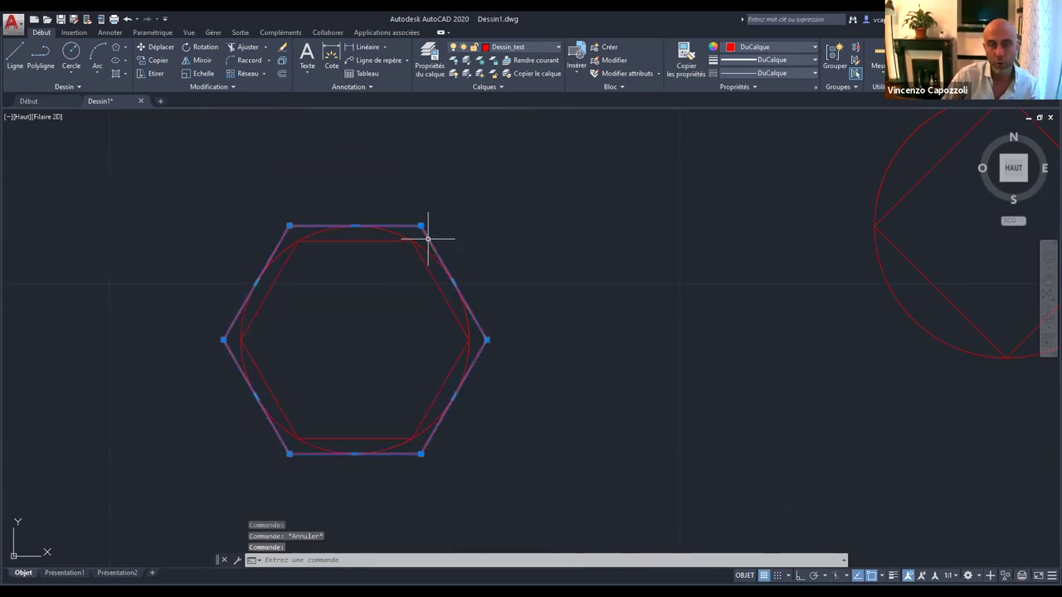
key("Escape")
left_click(430, 254)
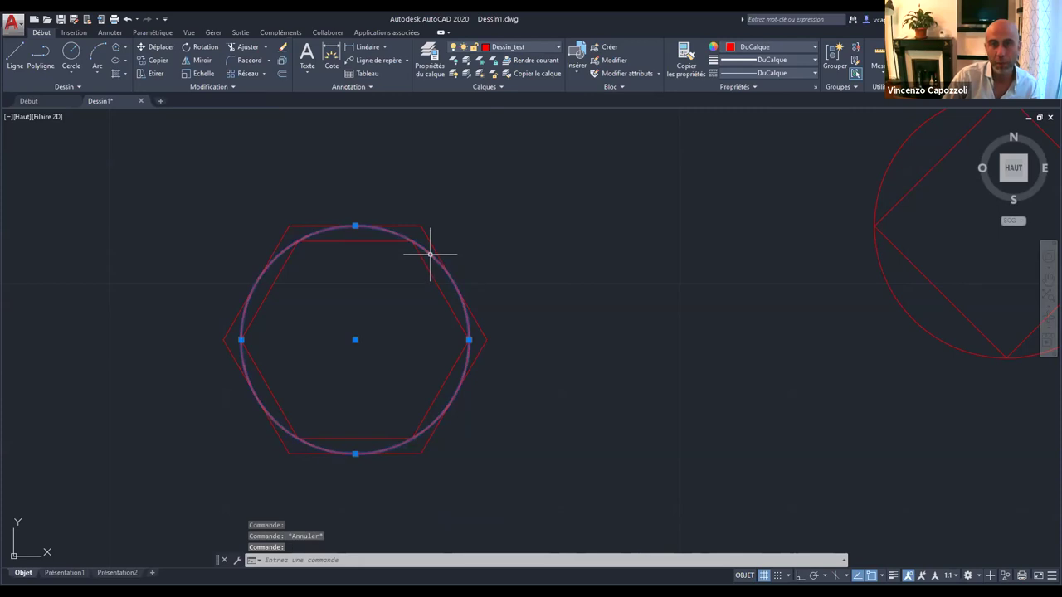
key("Escape")
scroll(429, 253, "down", 2)
scroll(490, 303, "down", 2)
middle_click_drag(491, 303, 453, 296)
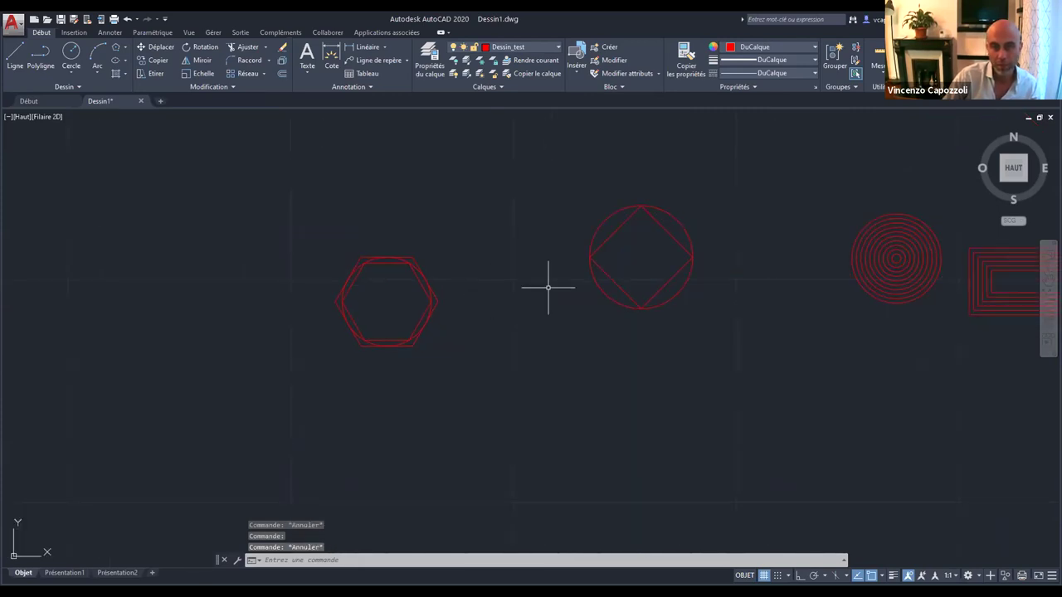
left_click(620, 220)
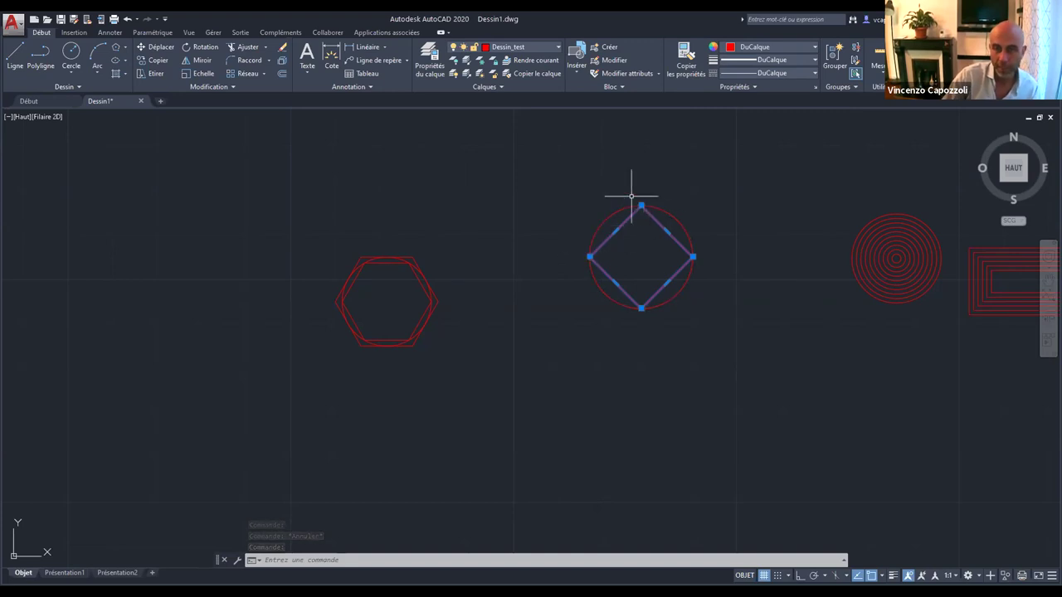
key("Escape")
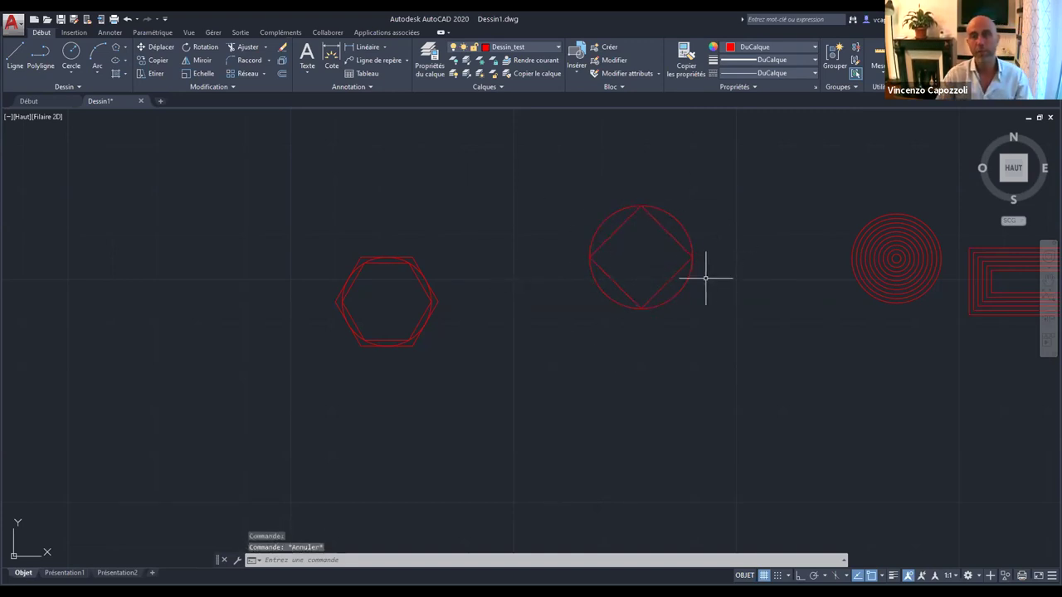
Draw a 4-sided polygon circumscribed around the diamond's circle, forming an enclosing square.
left_click(124, 49)
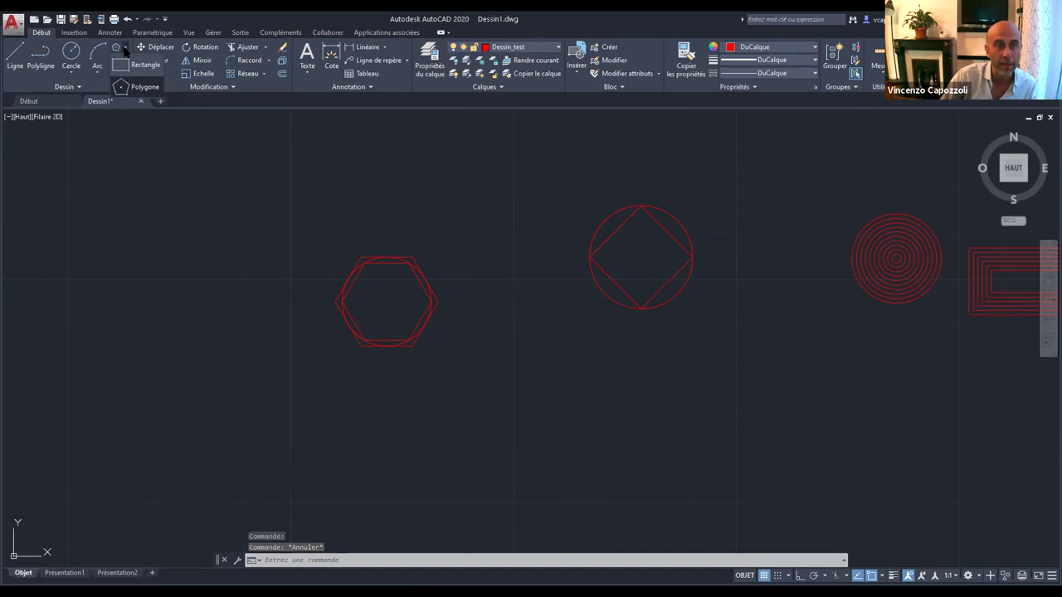
left_click(138, 86)
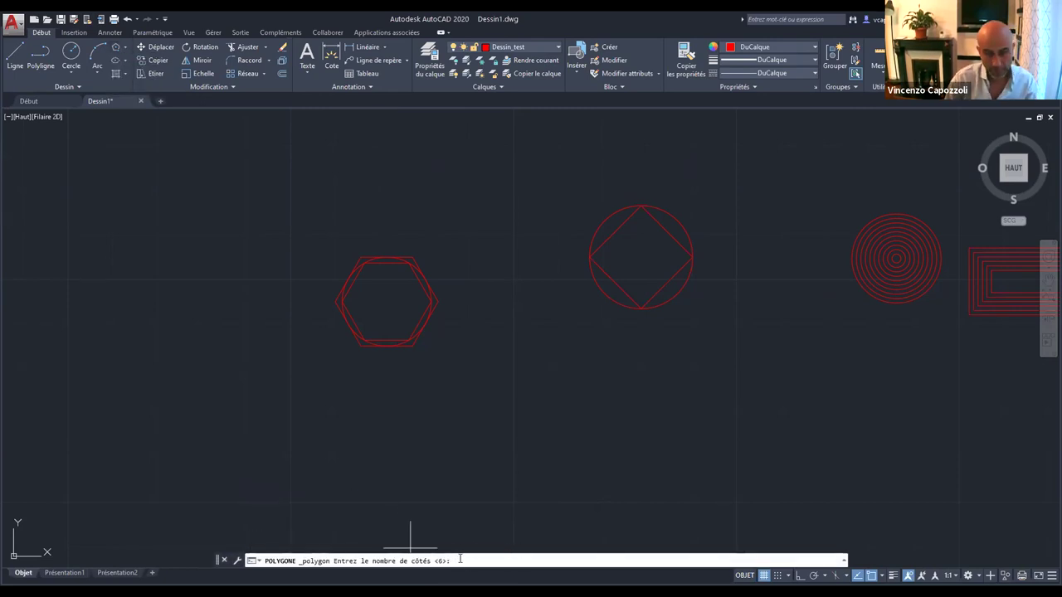
type("4")
key("Return")
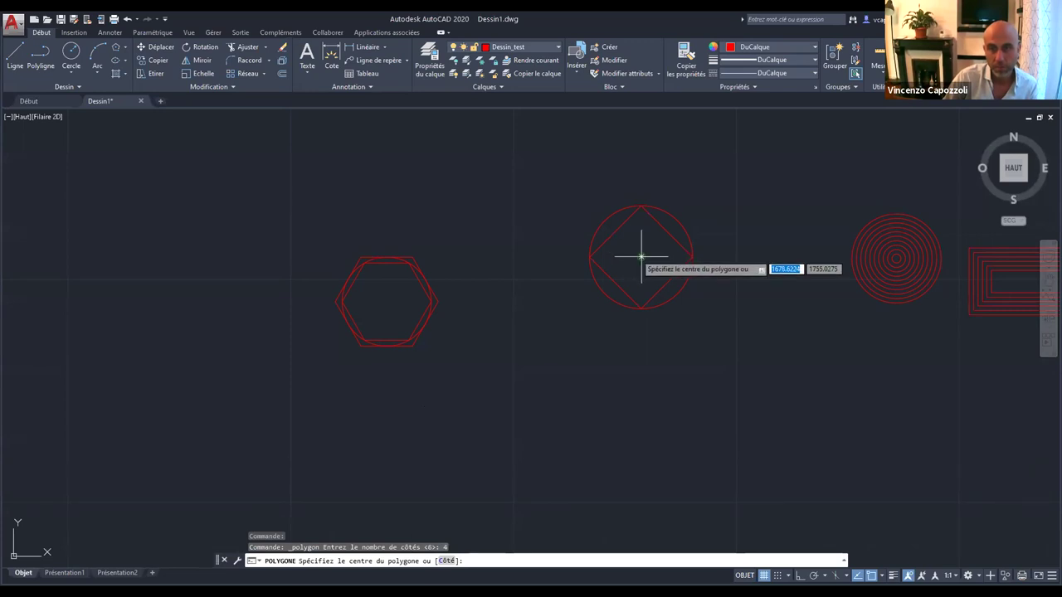
left_click(641, 256)
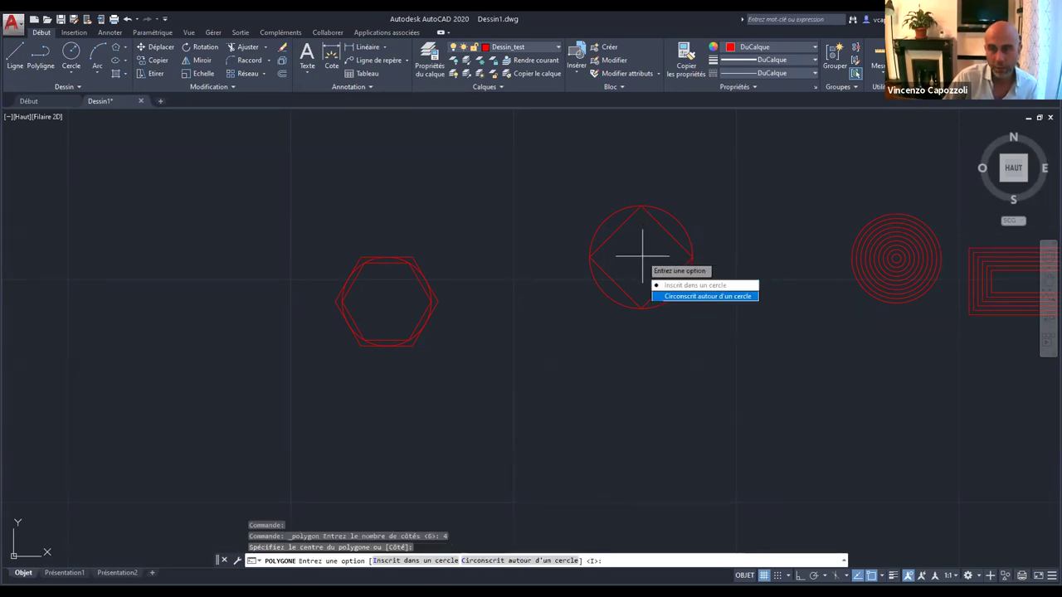
key("Return")
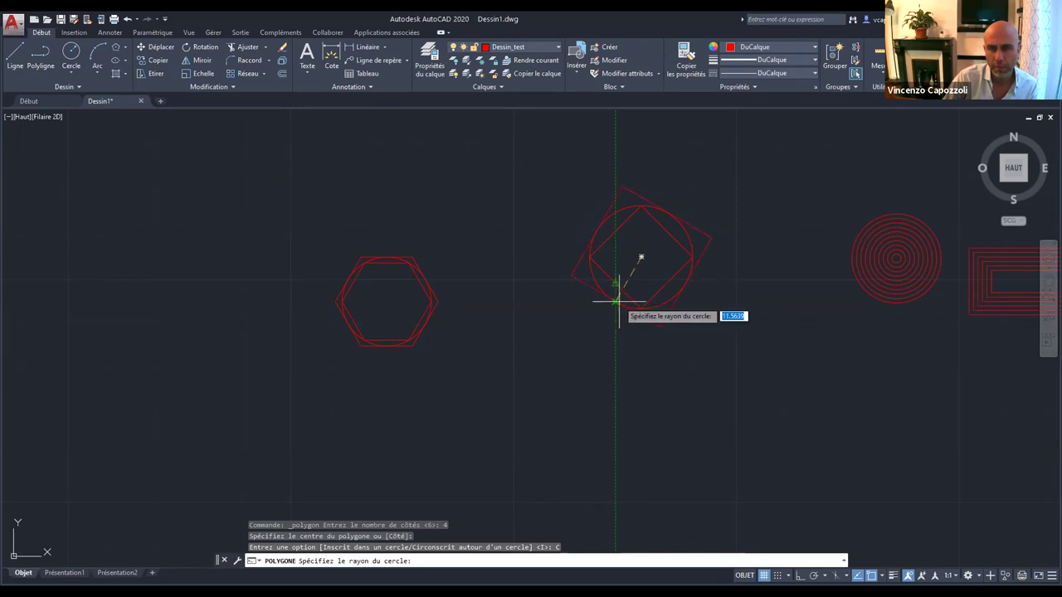
left_click(618, 300)
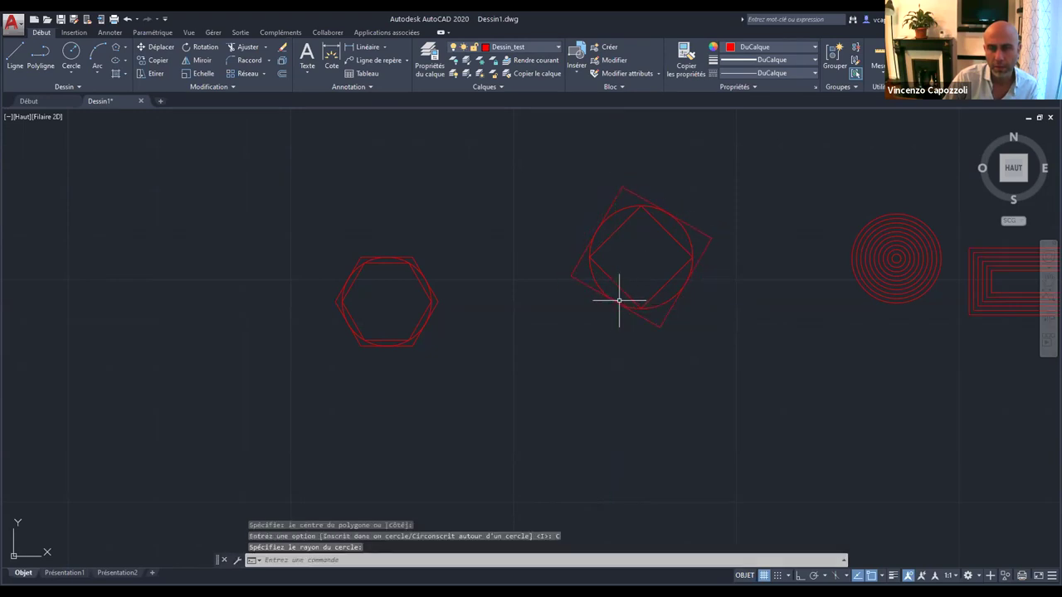
scroll(613, 295, "up", 4)
scroll(661, 336, "down", 3)
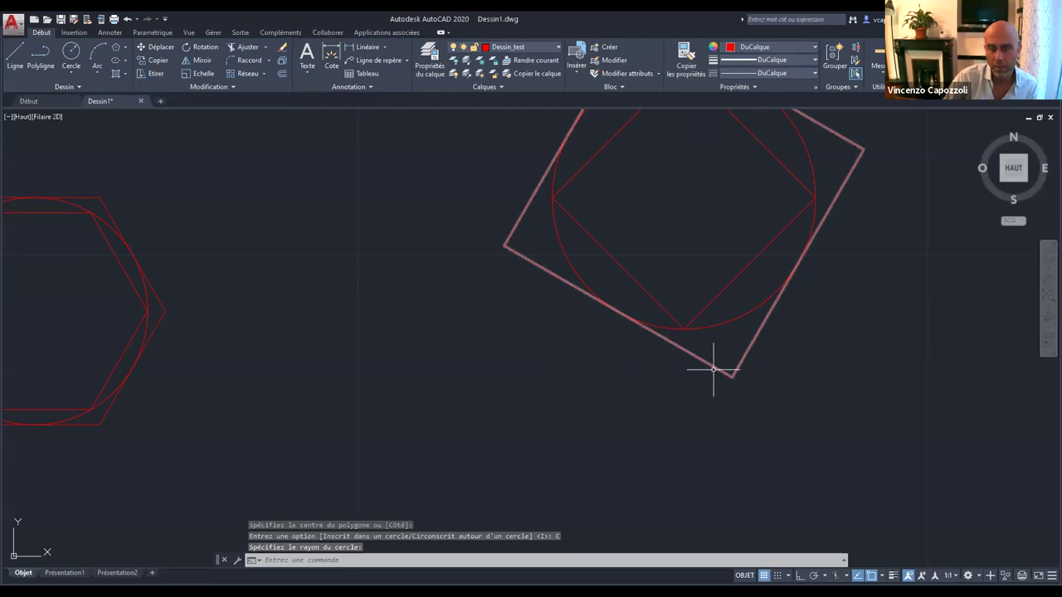
middle_click_drag(670, 368, 536, 396)
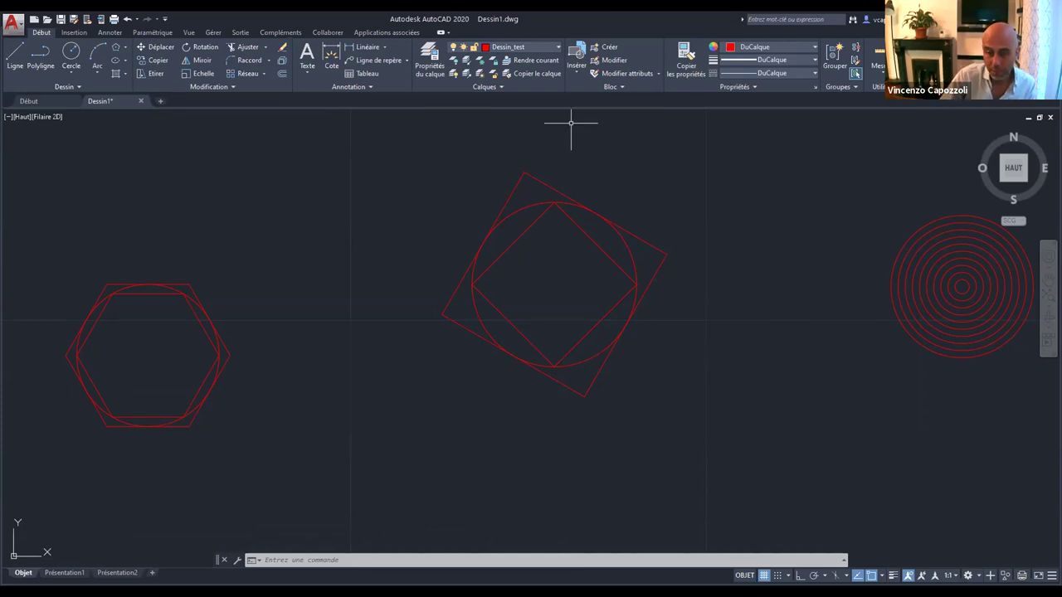
scroll(368, 285, "down", 5)
middle_click_drag(367, 284, 306, 299)
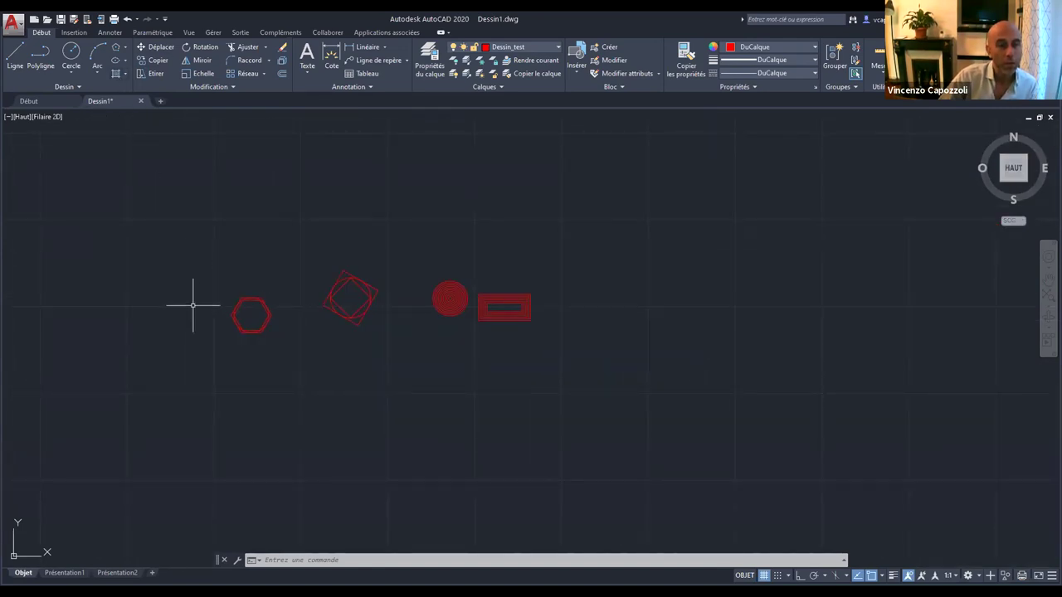
Open and close the Arc dropdown, then expand the Draw panel's slide-out tools.
left_click(96, 74)
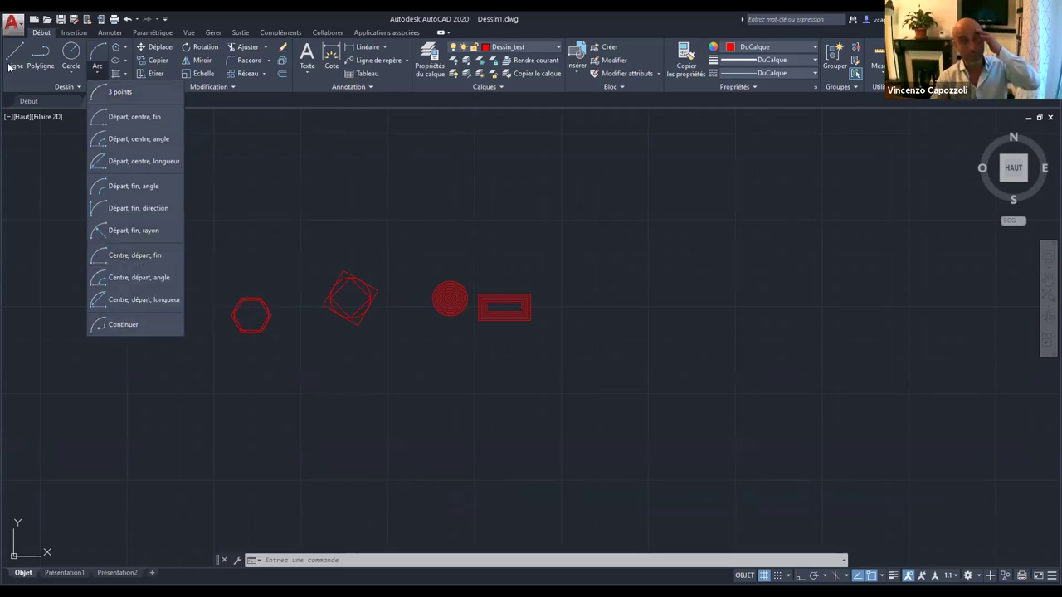
left_click(62, 91)
left_click(63, 89)
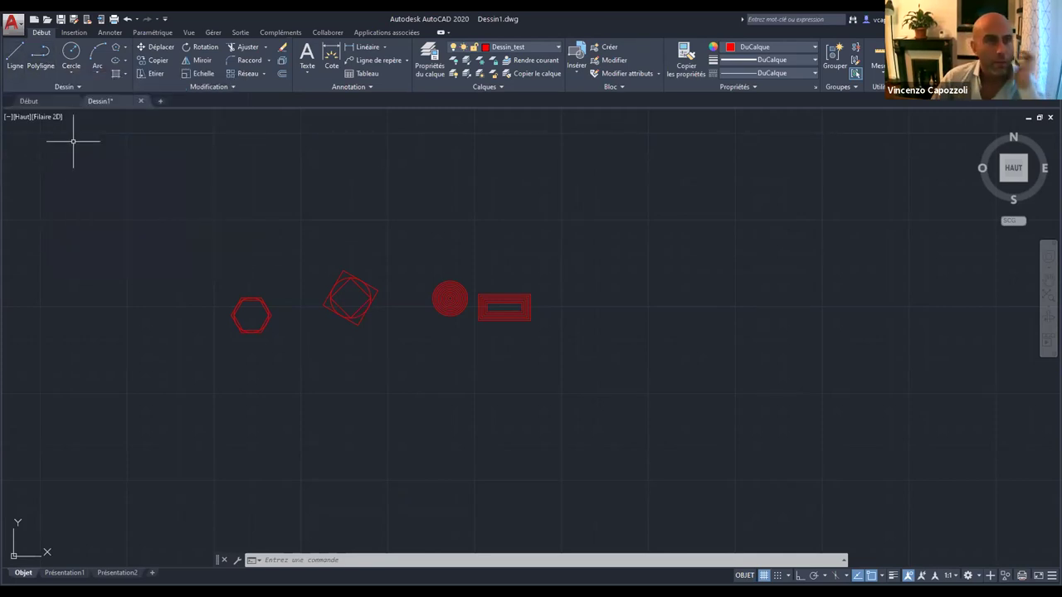
left_click(78, 85)
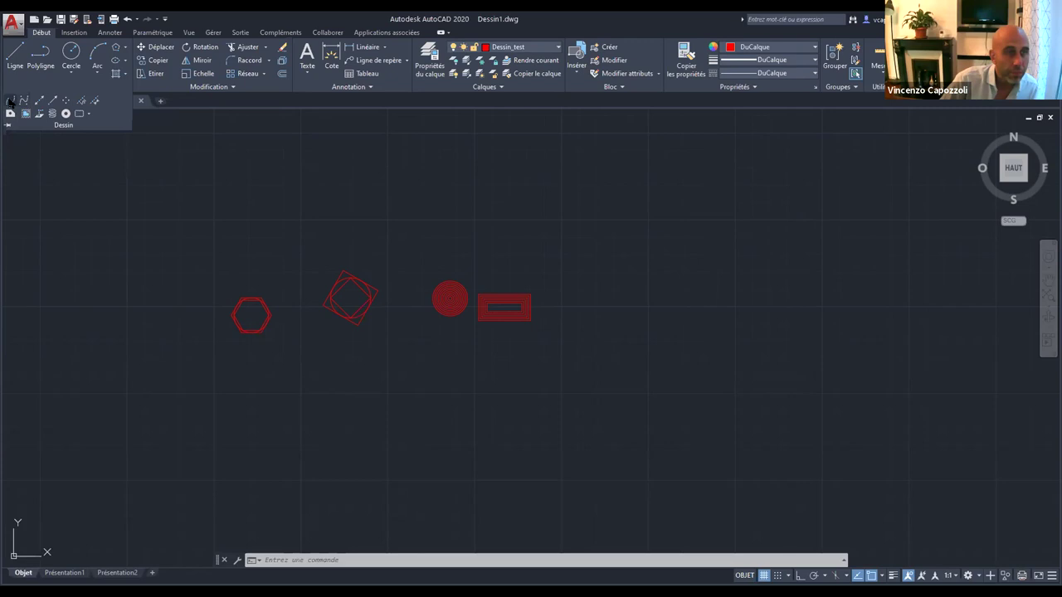
Start a red spline and place its first three fit points rising across the upper left.
left_click(11, 101)
scroll(280, 274, "up", 3)
left_click(280, 274)
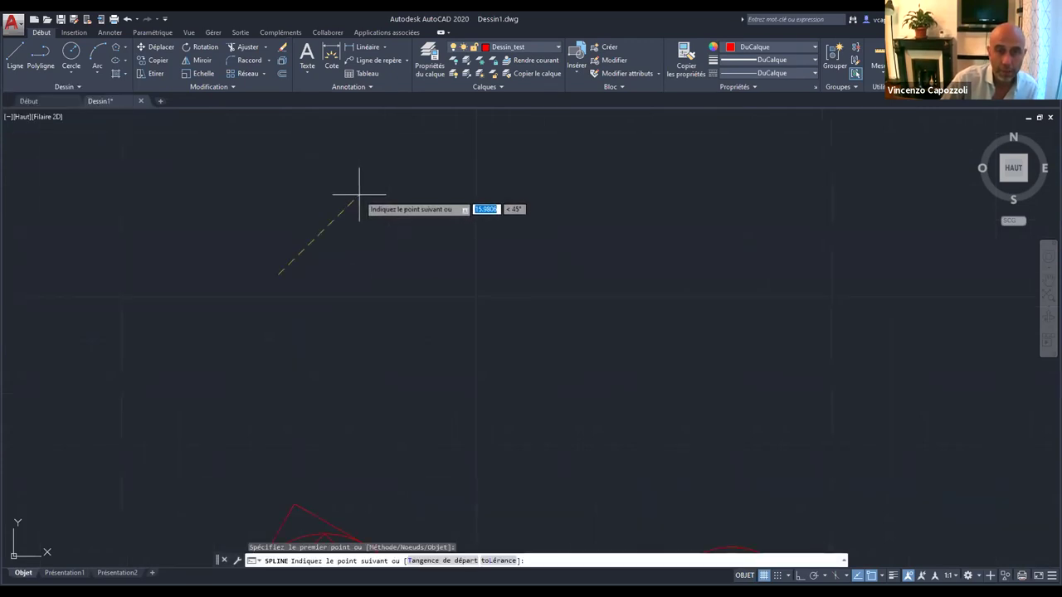
left_click(356, 192)
left_click(427, 184)
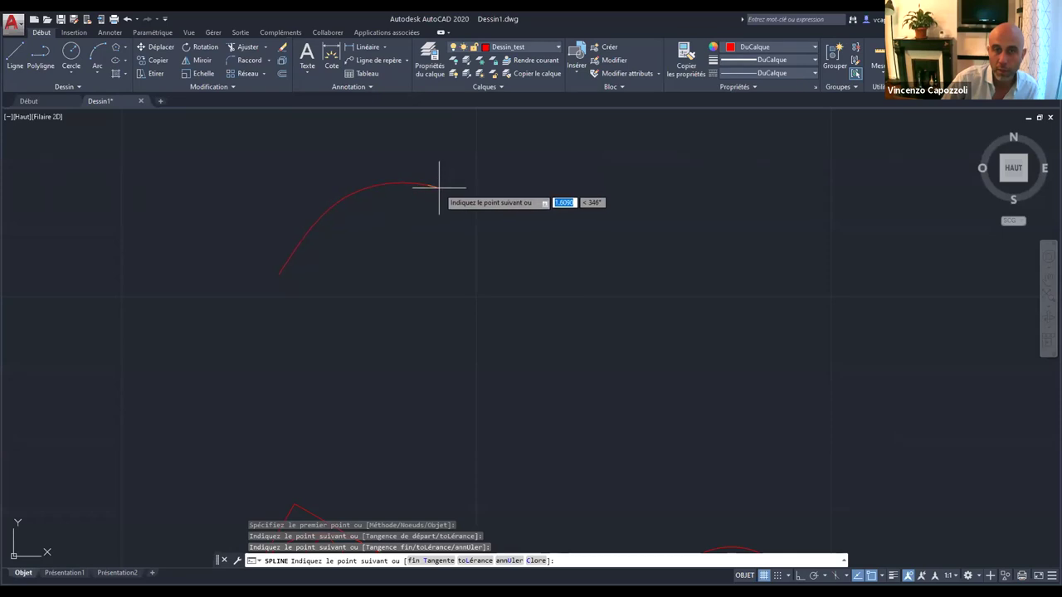
scroll(439, 186, "up", 4)
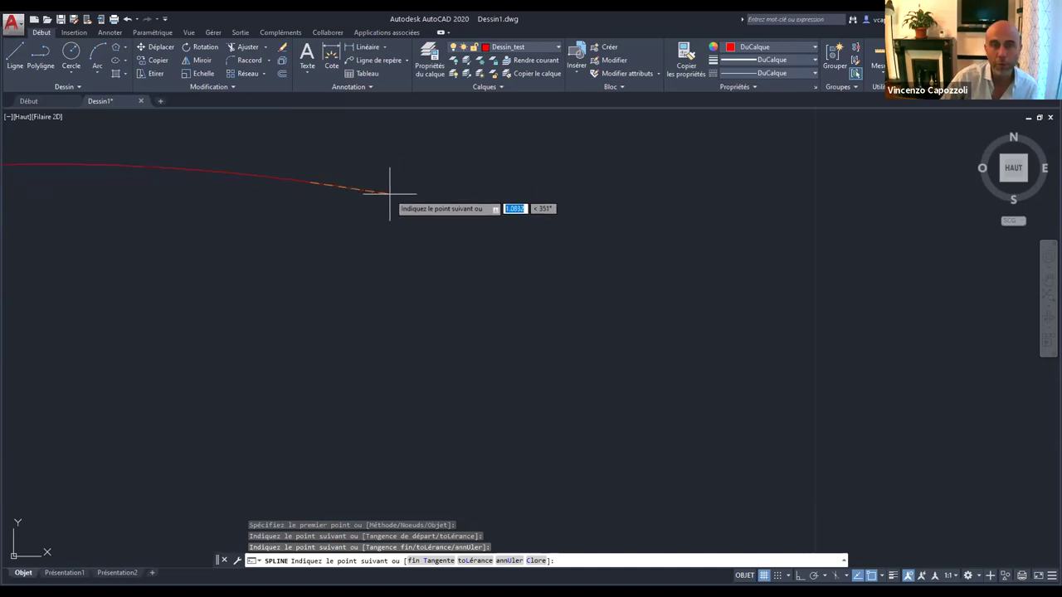
Add fit points along the top, down to the right and lower left, then close the spline.
left_click(392, 182)
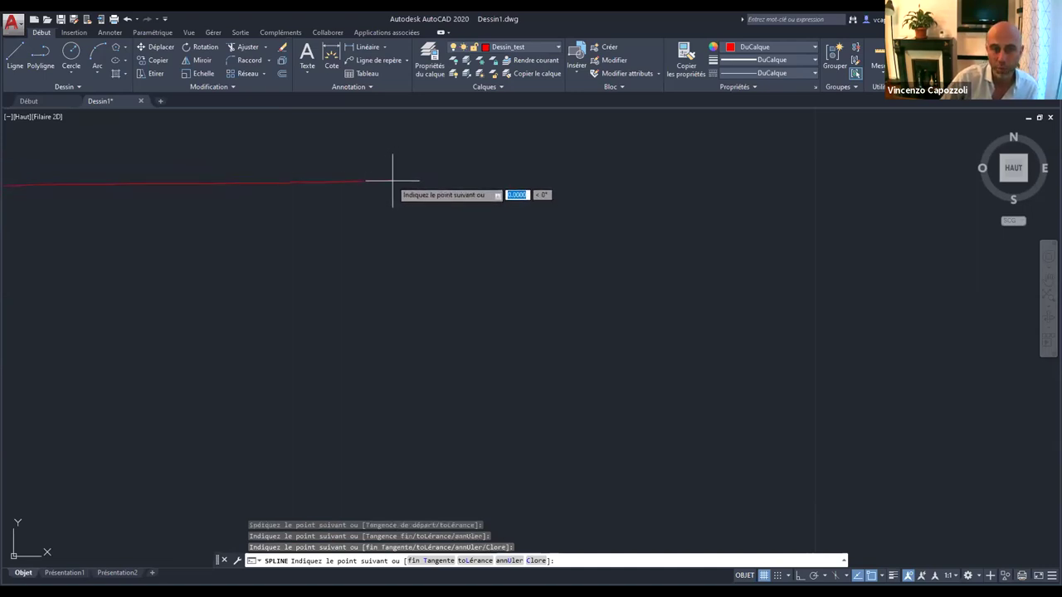
left_click(455, 253)
left_click(622, 309)
left_click(745, 343)
scroll(593, 420, "down", 3)
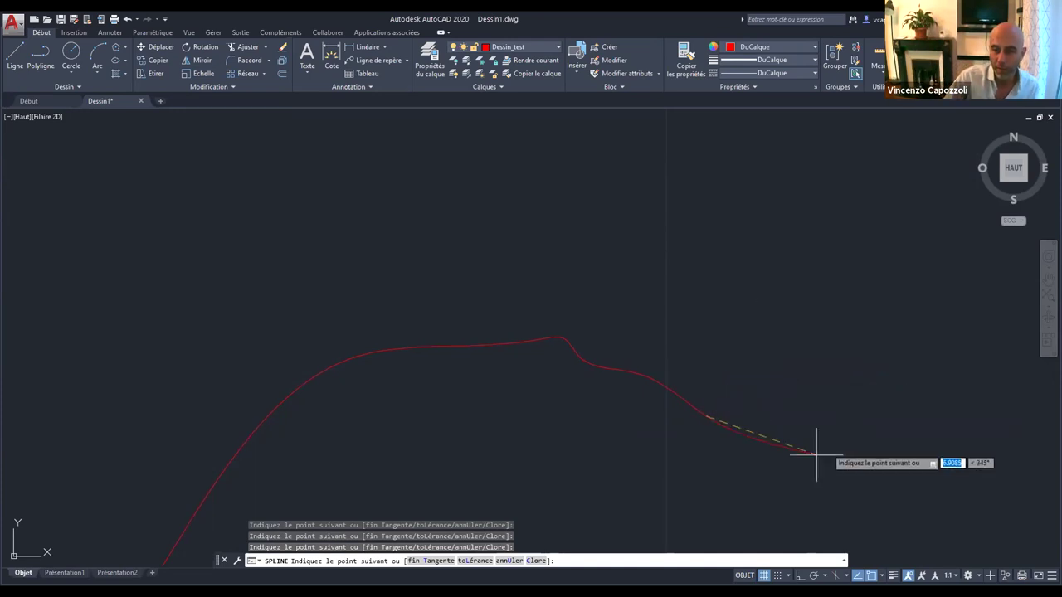
scroll(739, 414, "down", 2)
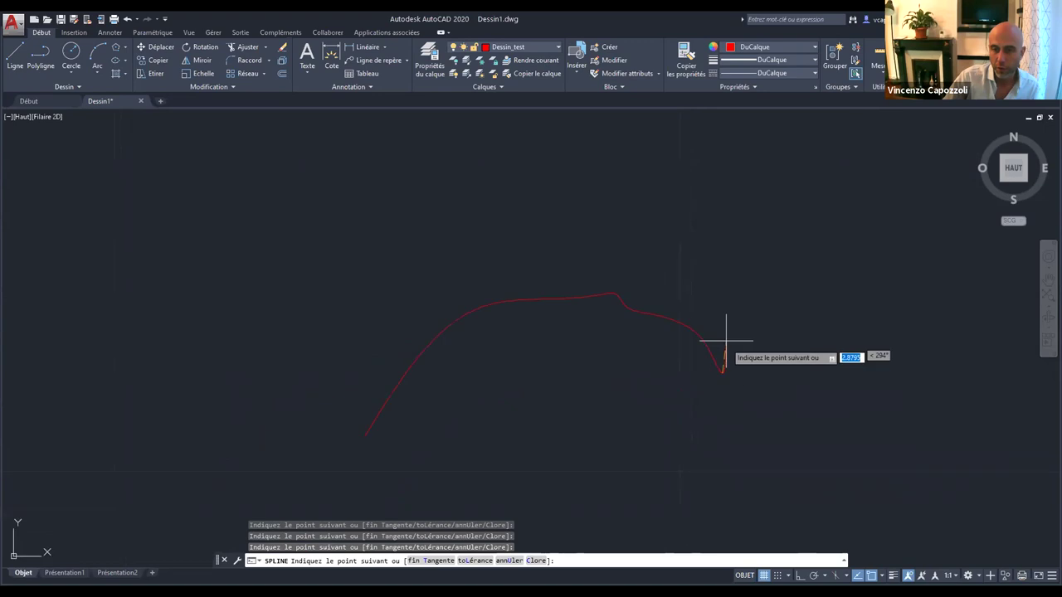
scroll(726, 340, "down", 2)
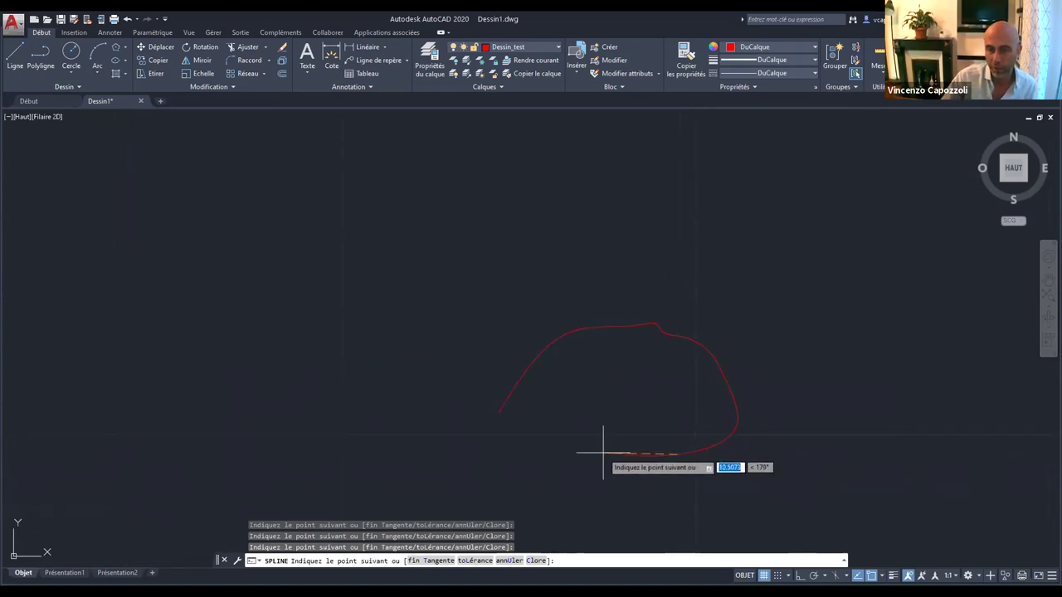
left_click(469, 460)
type("cl")
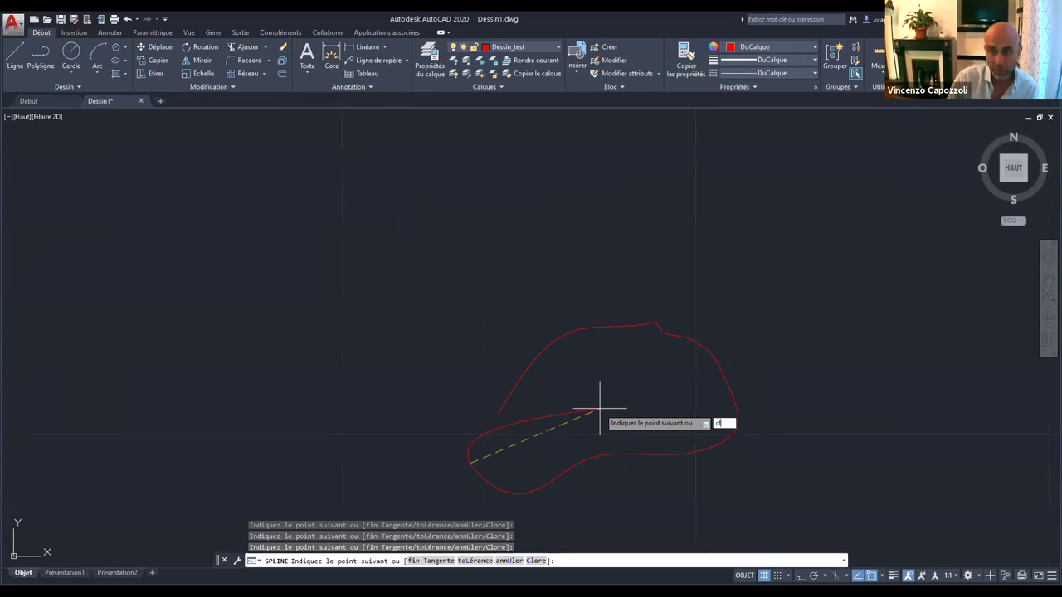
key("Return")
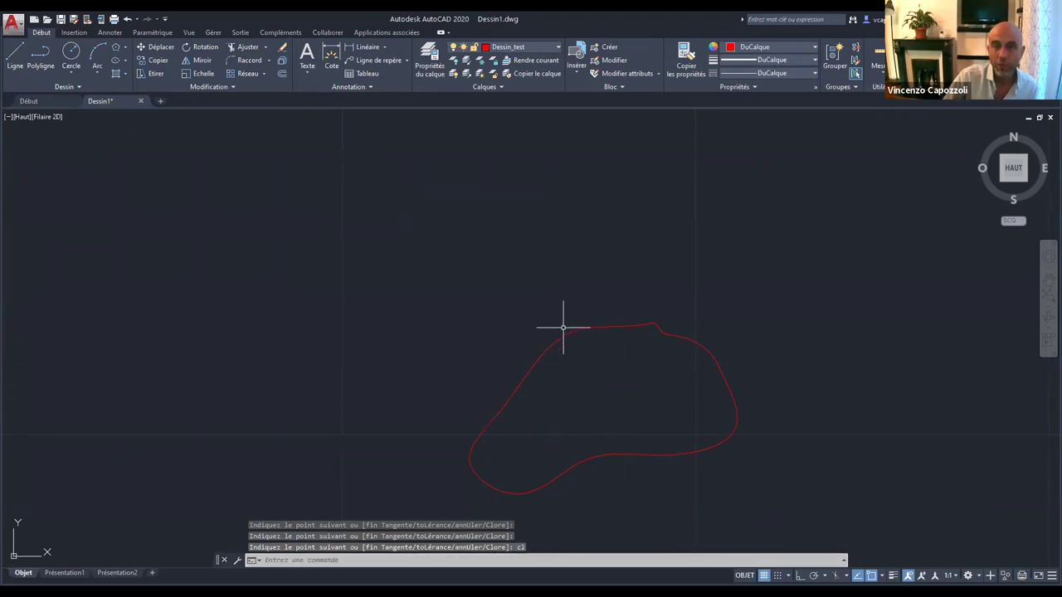
Select the closed spline and move its upper-left grip to raise a bump along the top.
left_click(562, 332)
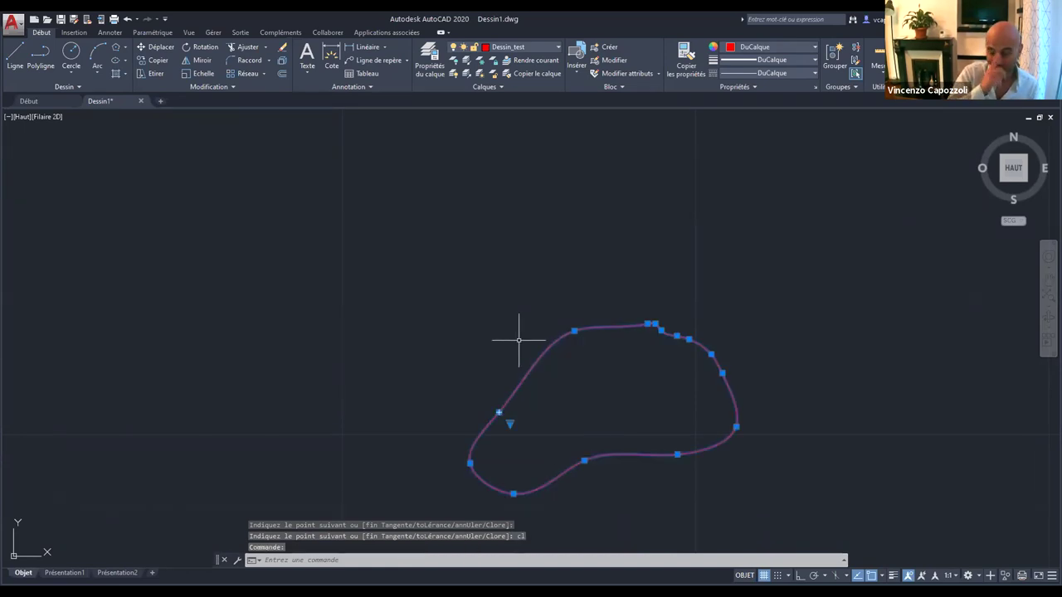
scroll(724, 373, "up", 2)
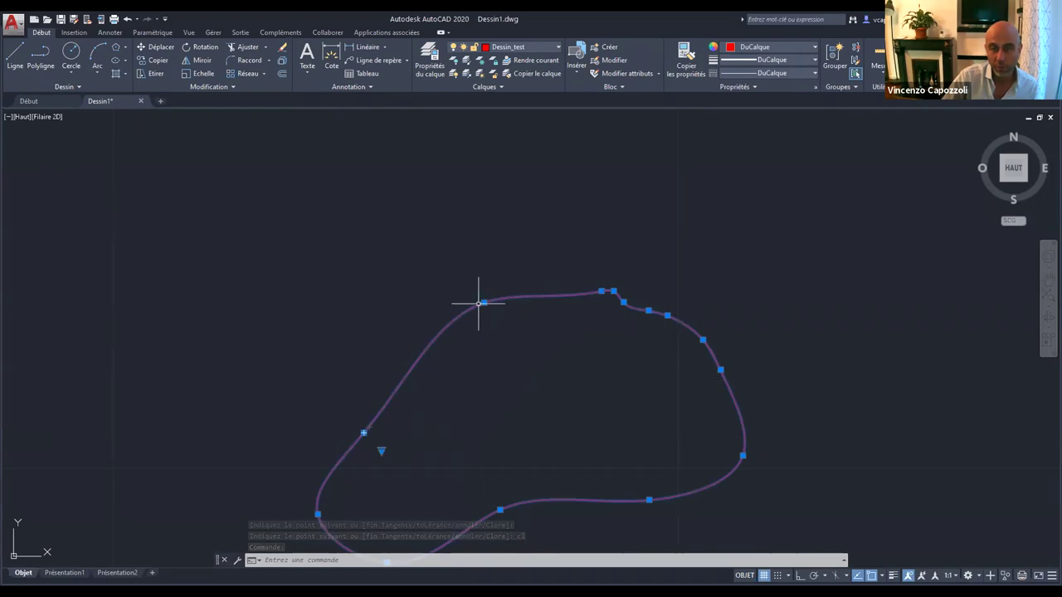
left_click(484, 303)
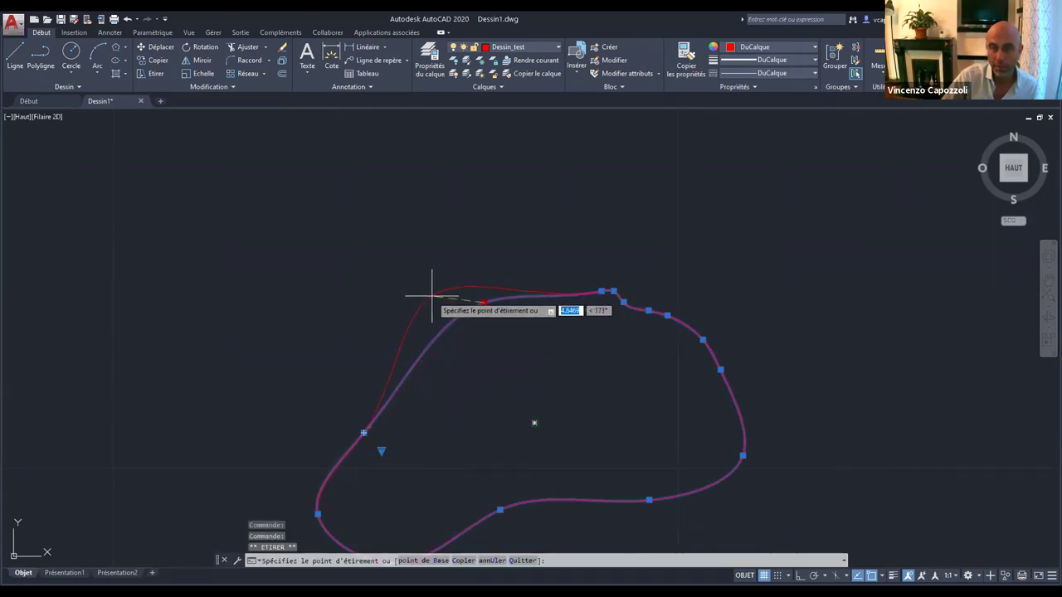
left_click(474, 352)
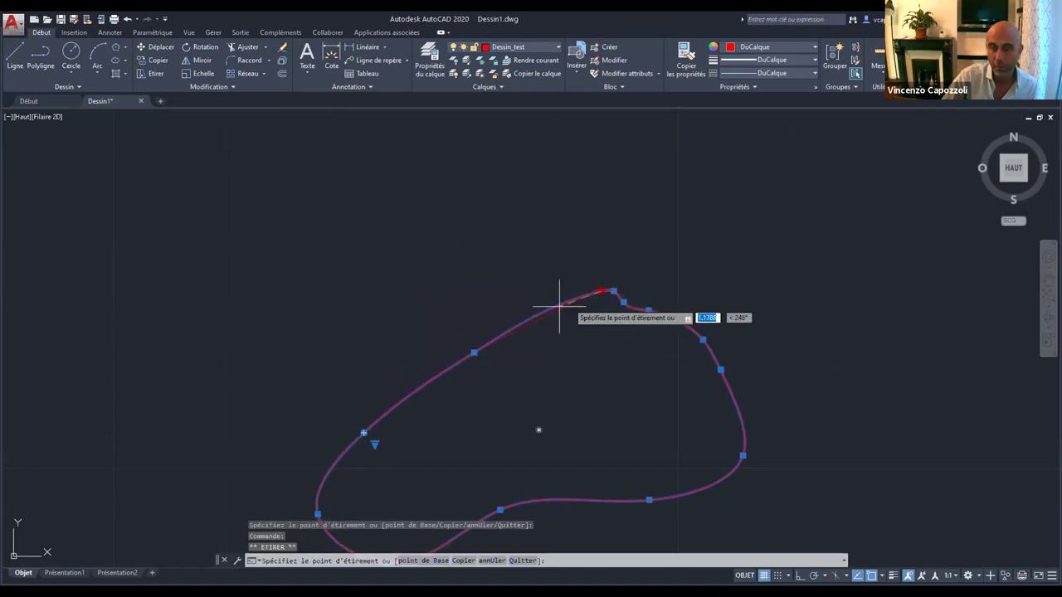
left_click(541, 346)
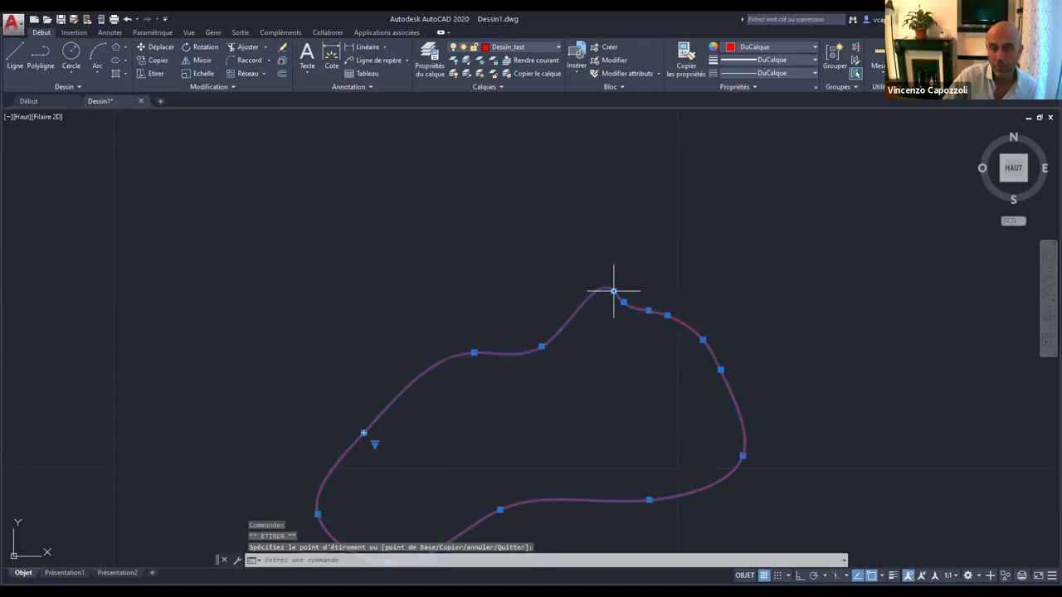
left_click(587, 335)
scroll(625, 417, "down", 2)
mouse_move(616, 384)
middle_mouse_down()
mouse_move(501, 316)
mouse_move(537, 356)
middle_mouse_up()
scroll(493, 320, "up", 4)
scroll(498, 337, "down", 4)
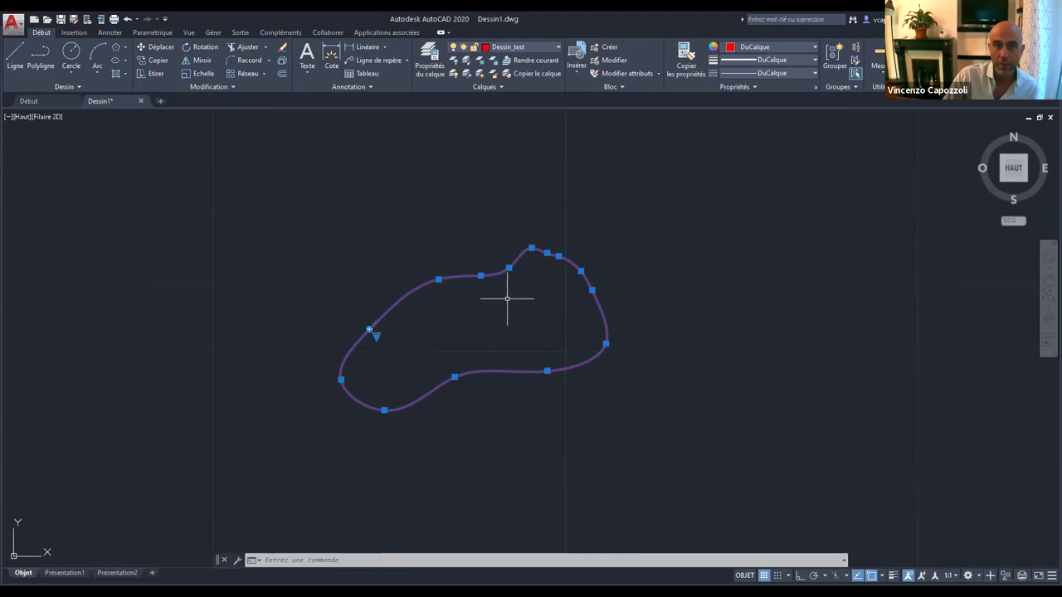
scroll(507, 298, "up", 2)
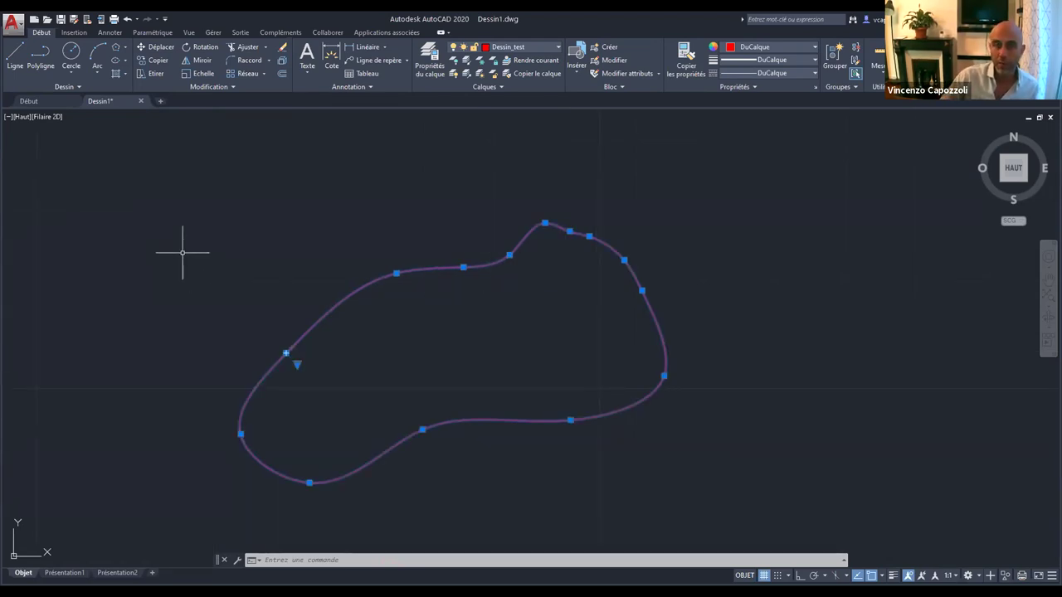
Begin a polyline snapped onto the spline's edge and place its first segment toward the lower left.
left_click(36, 56)
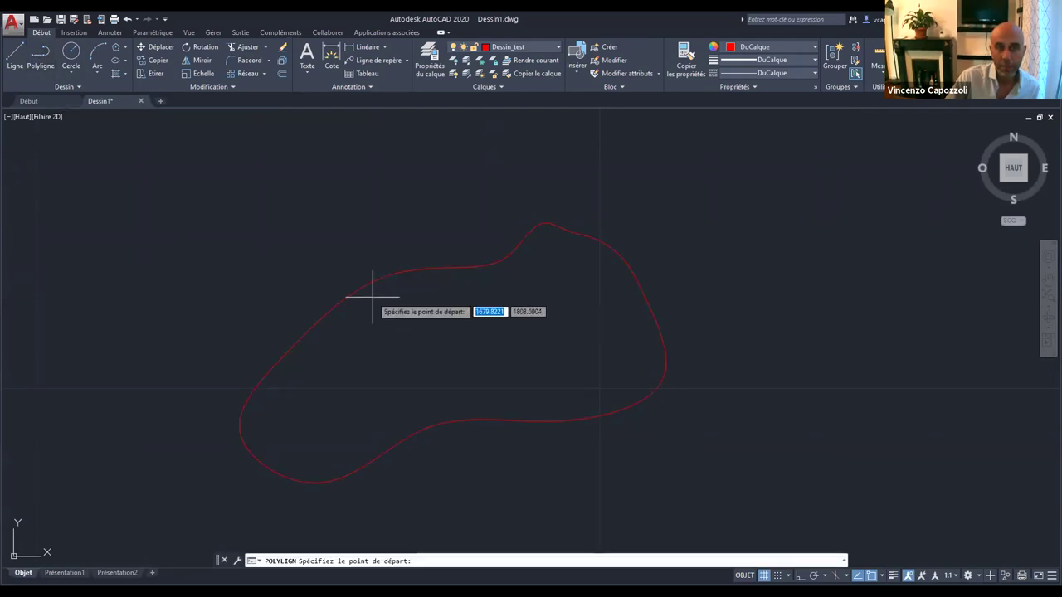
scroll(237, 428, "up", 2)
scroll(247, 421, "up", 3)
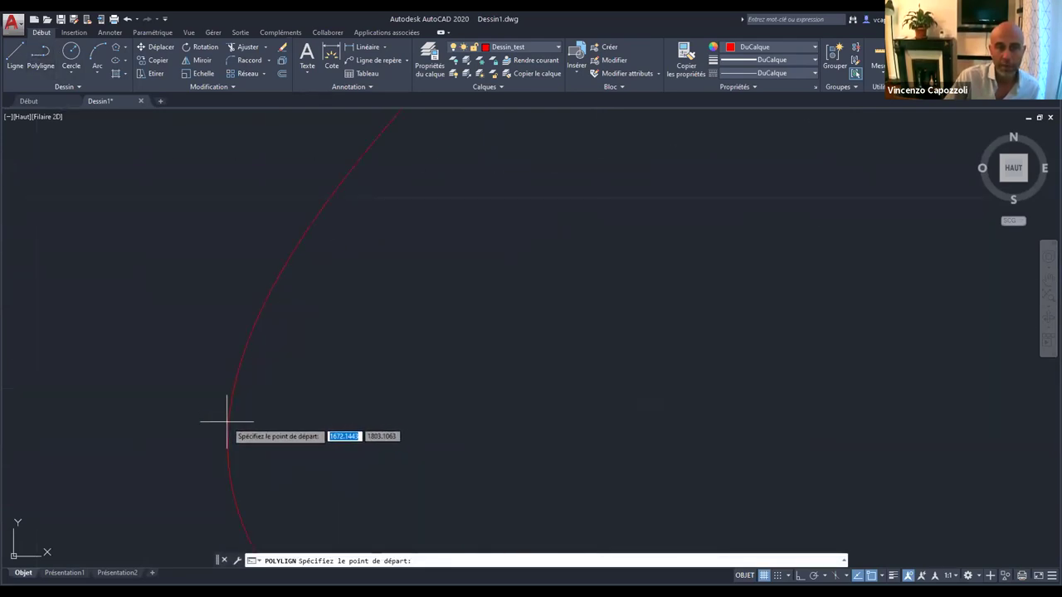
scroll(304, 335, "down", 2)
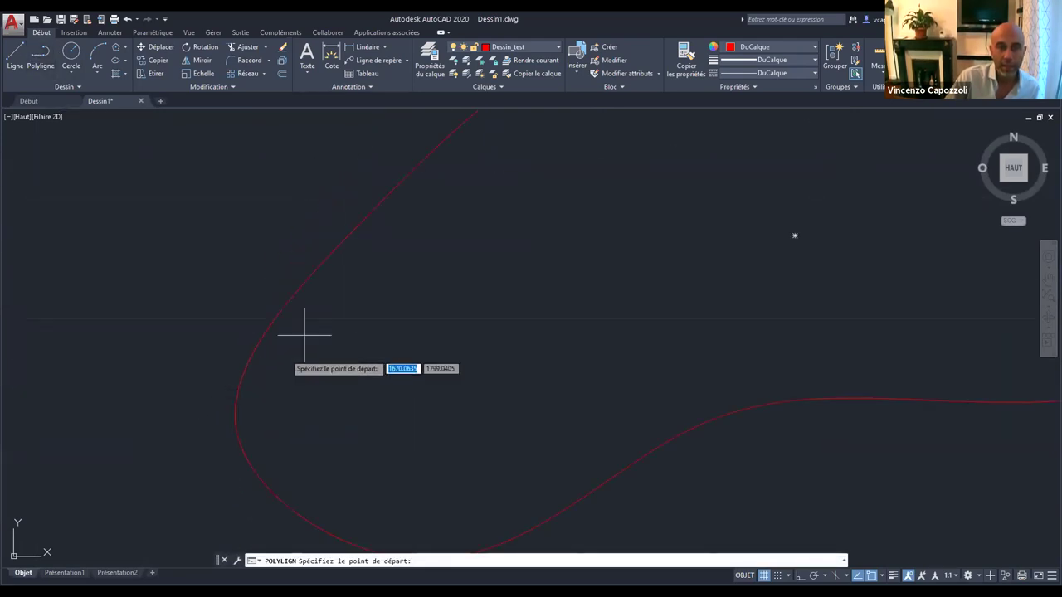
left_click(356, 220)
middle_click_drag(356, 221, 140, 386)
scroll(166, 360, "up", 3)
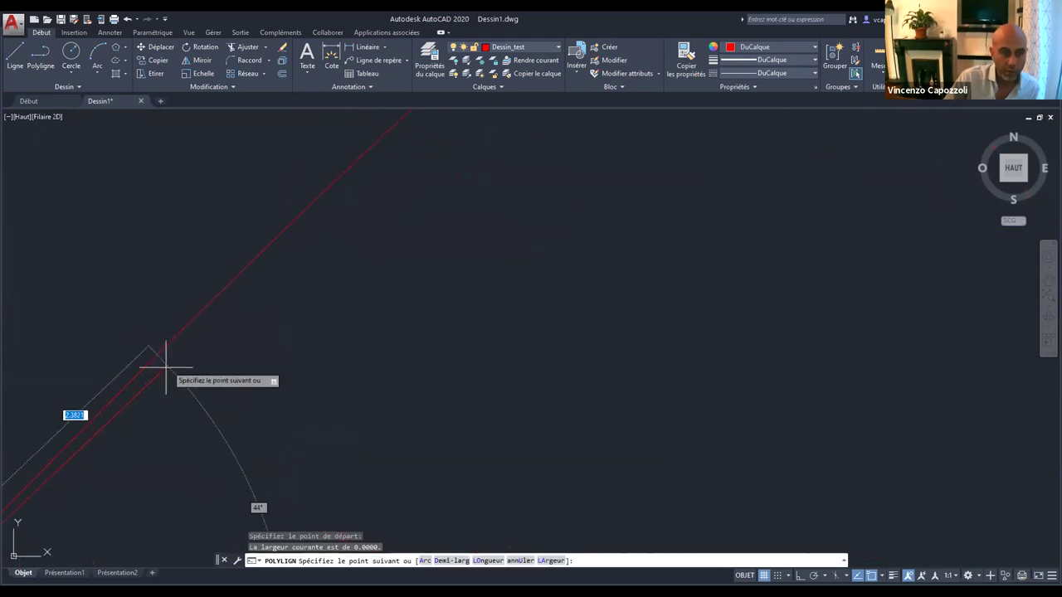
left_click(150, 362)
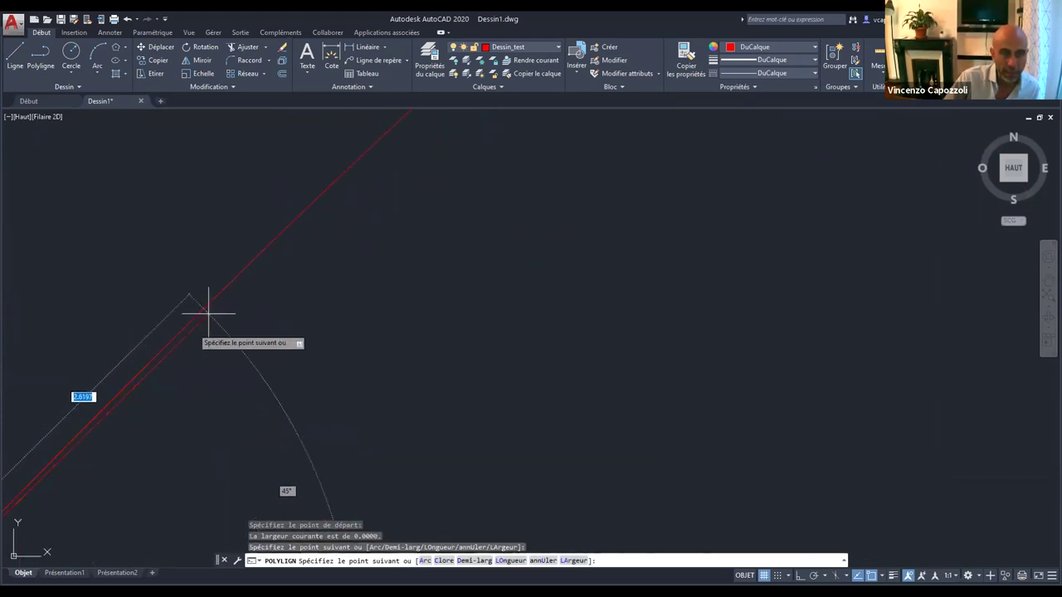
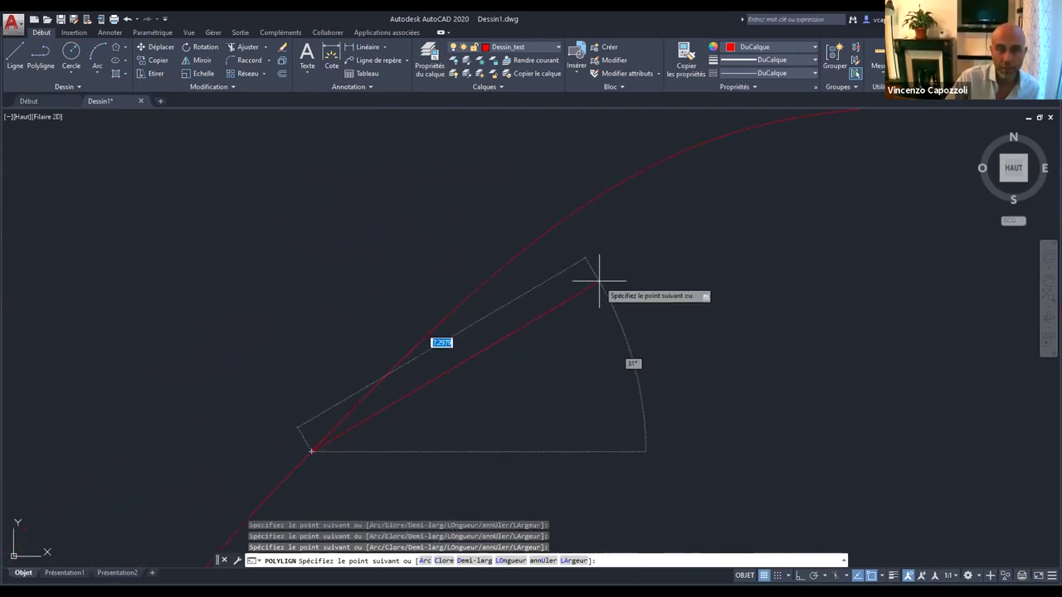
Add a point along the red curve, undo the last two points, and turn off object snapping.
scroll(481, 290, "up", 2)
left_click(597, 218)
middle_click_drag(659, 137, 308, 331)
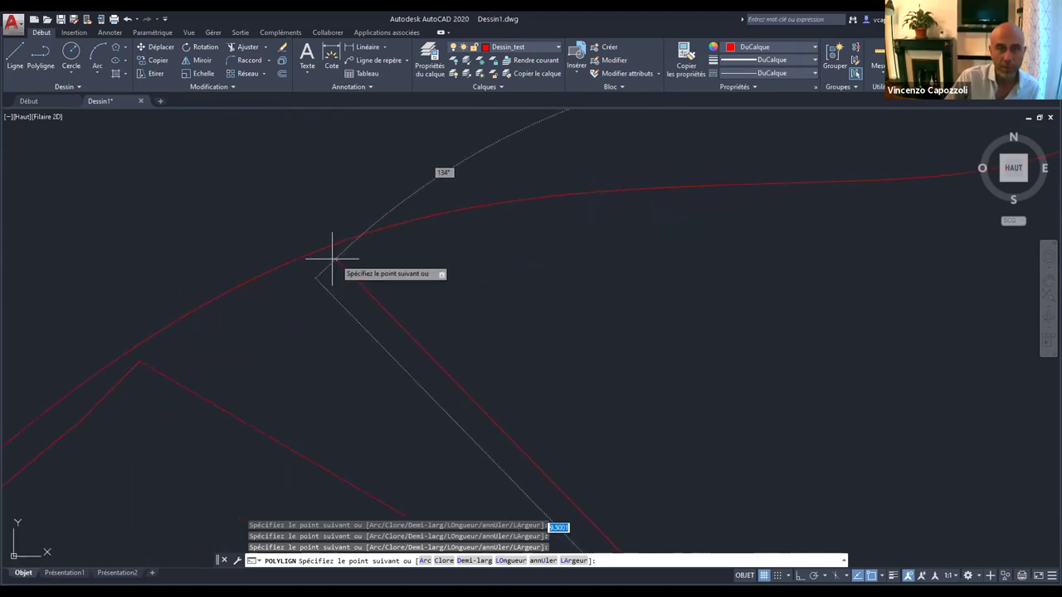
scroll(349, 421, "down", 5)
key("ctrl+z")
key("ctrl+z")
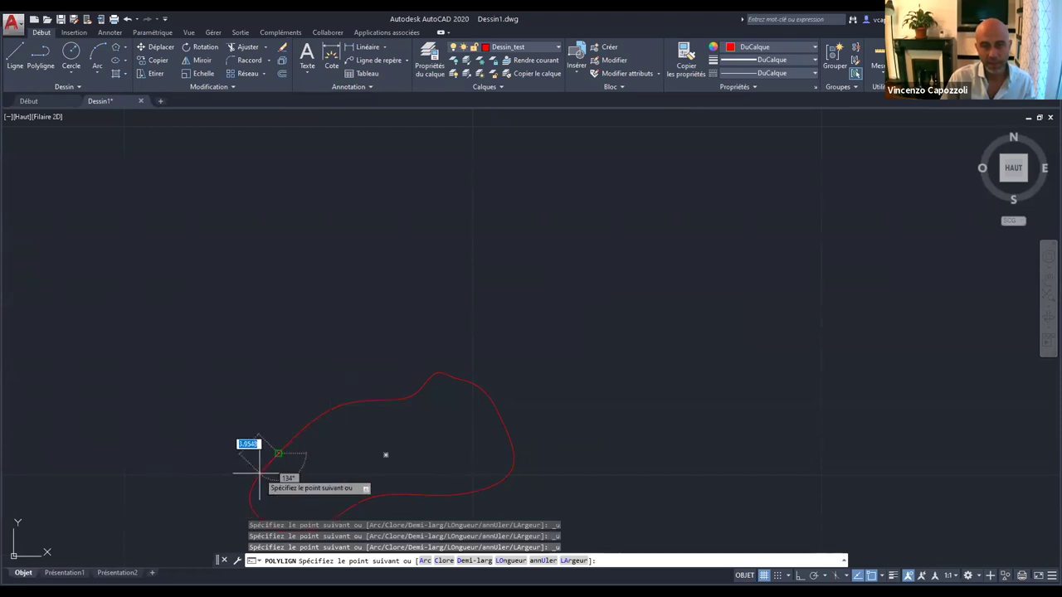
scroll(279, 451, "up", 5)
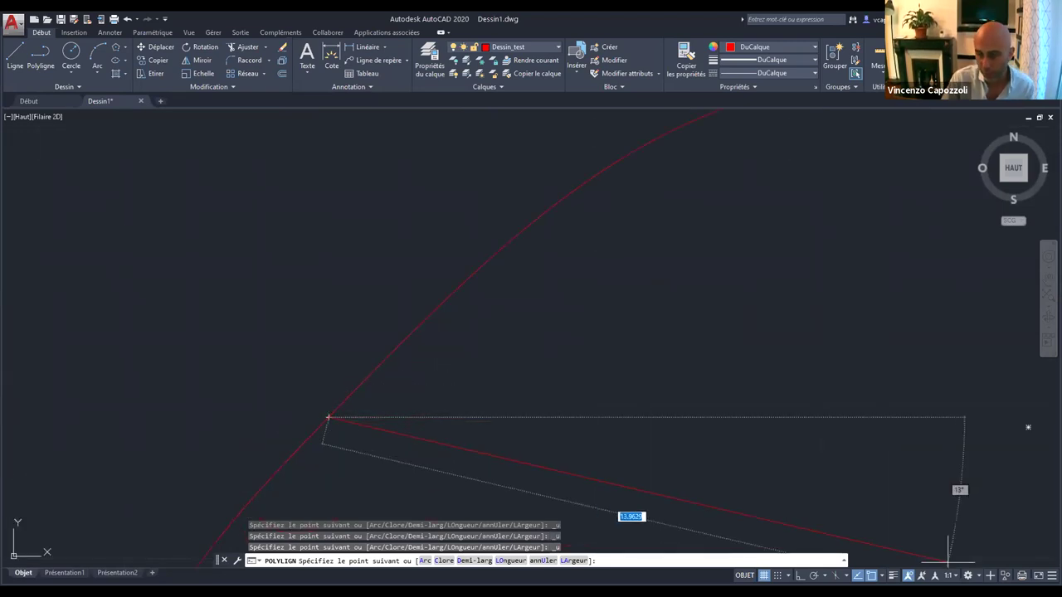
left_click(871, 576)
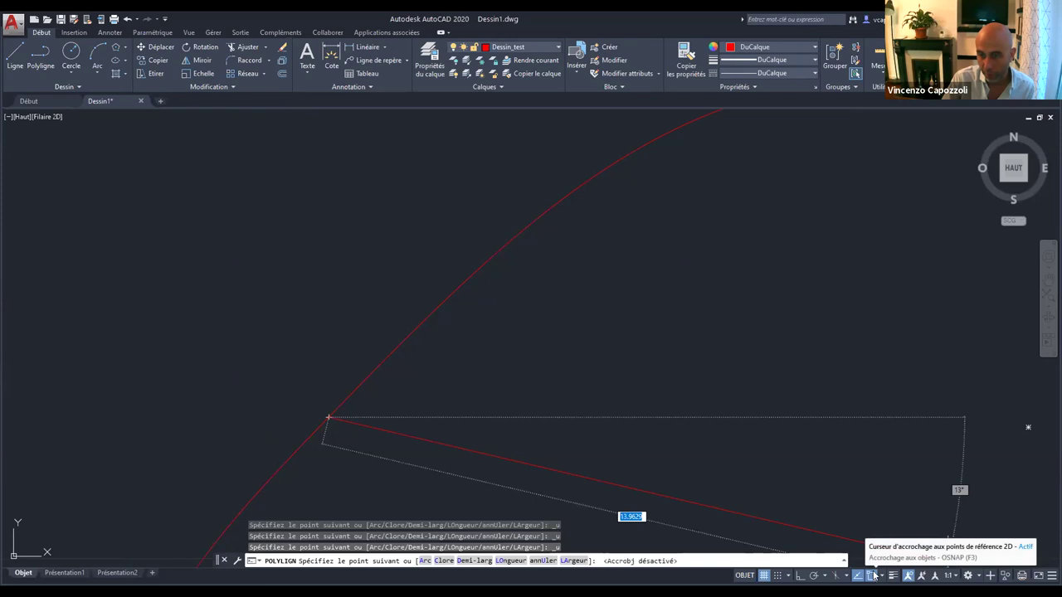
Continue placing polyline points along the red curve with snapping off.
left_click(401, 281)
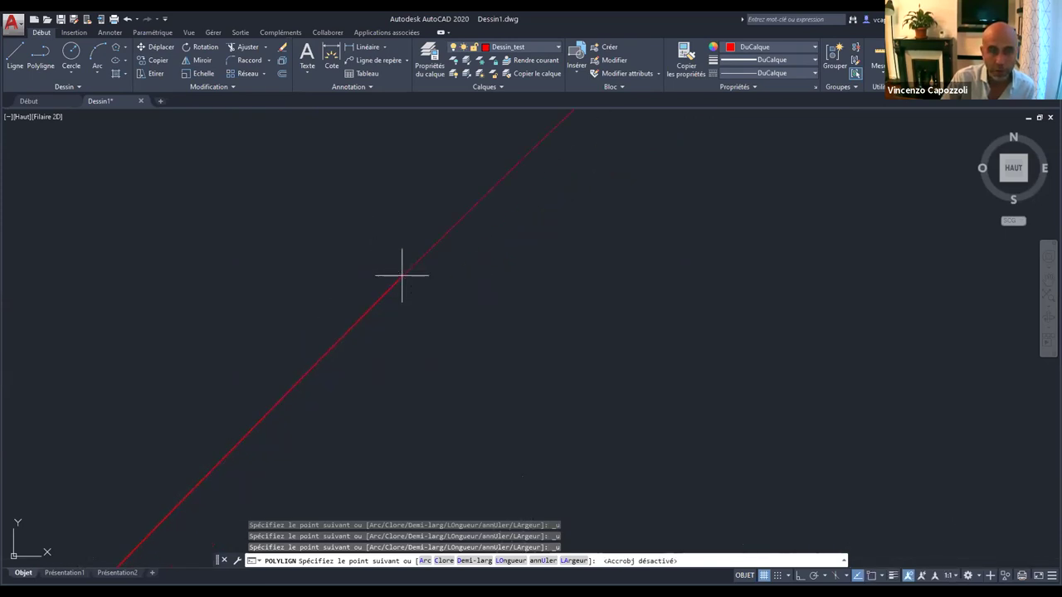
mouse_move(424, 297)
middle_mouse_down()
mouse_move(459, 263)
mouse_move(279, 379)
middle_mouse_up()
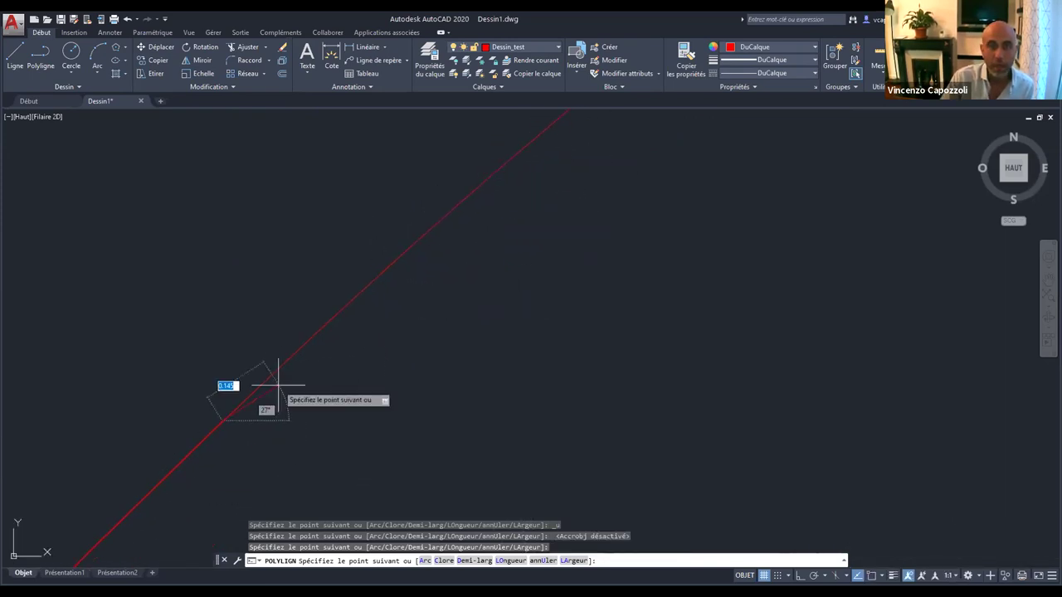
left_click(380, 280)
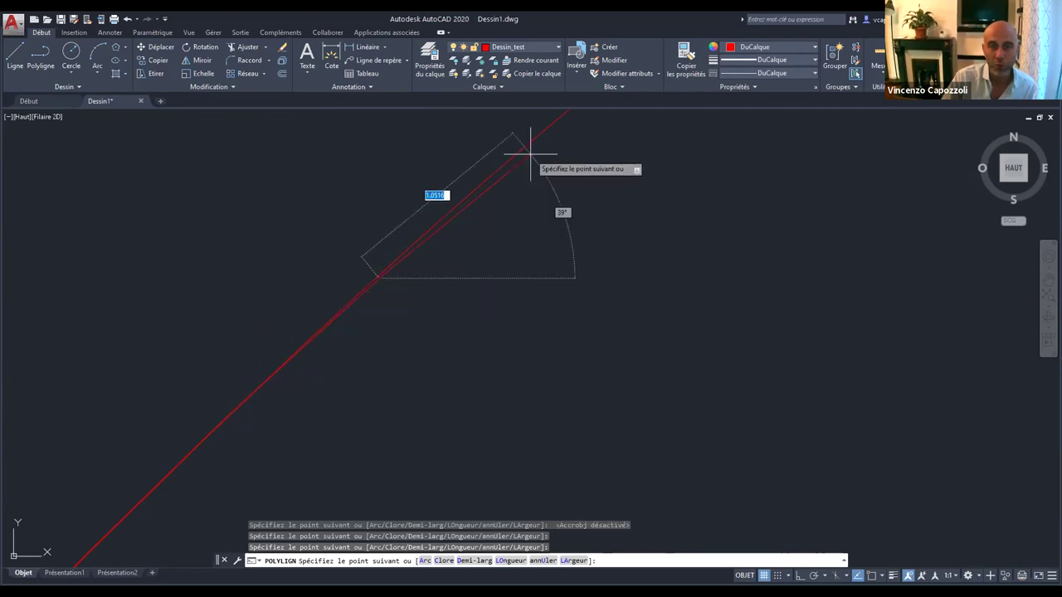
scroll(507, 170, "up", 4)
scroll(414, 249, "down", 5)
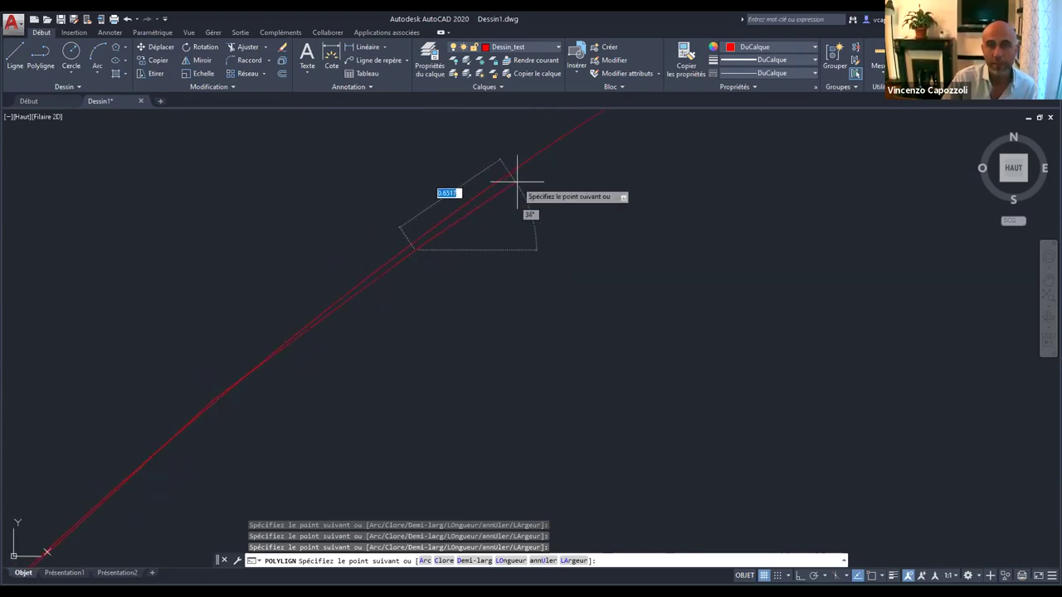
middle_click_drag(511, 182, 232, 363)
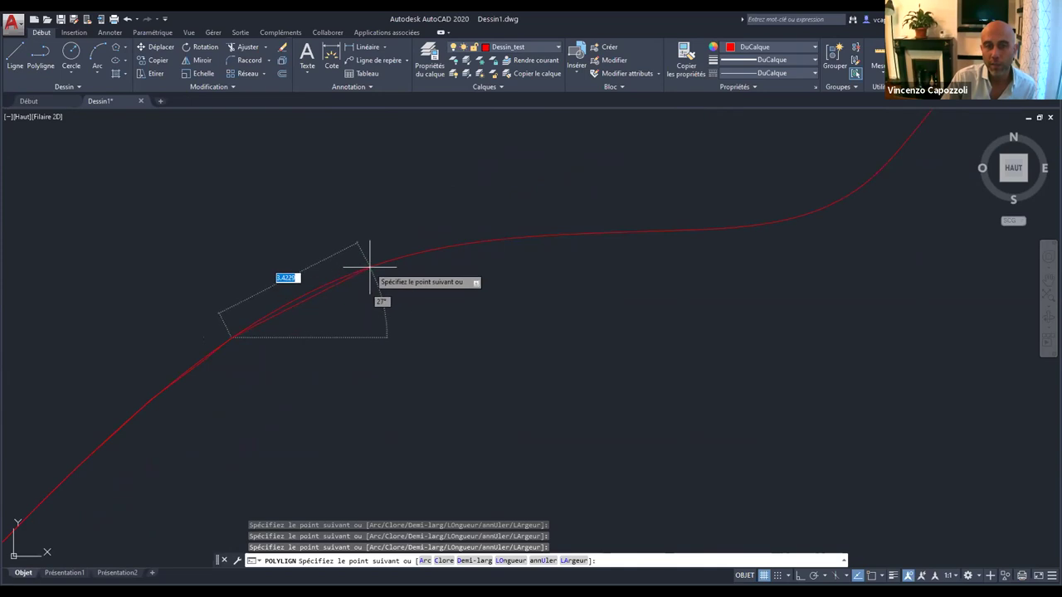
left_click(303, 297)
left_click(388, 265)
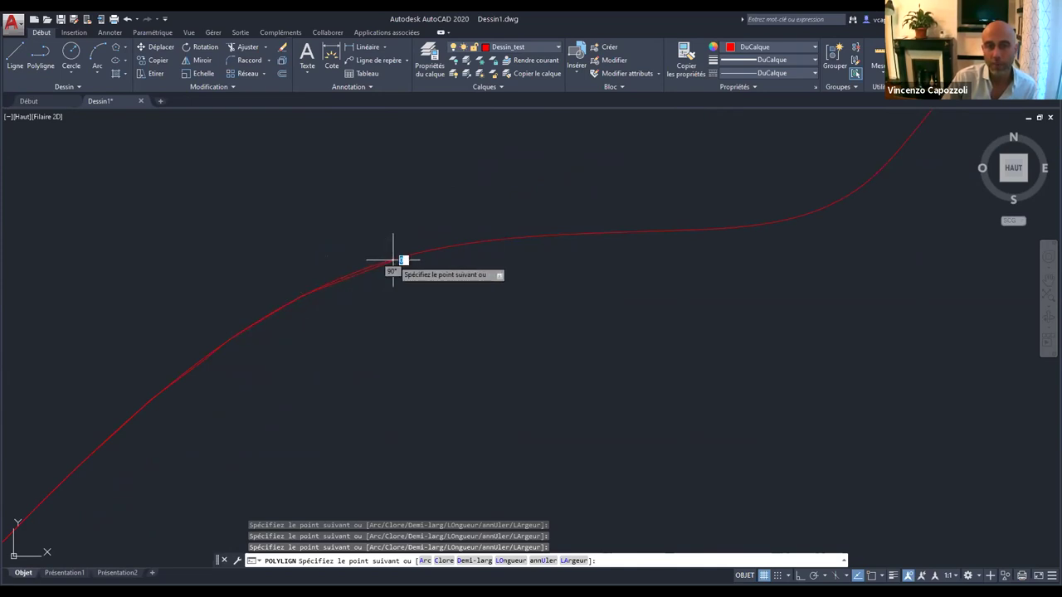
left_click(457, 246)
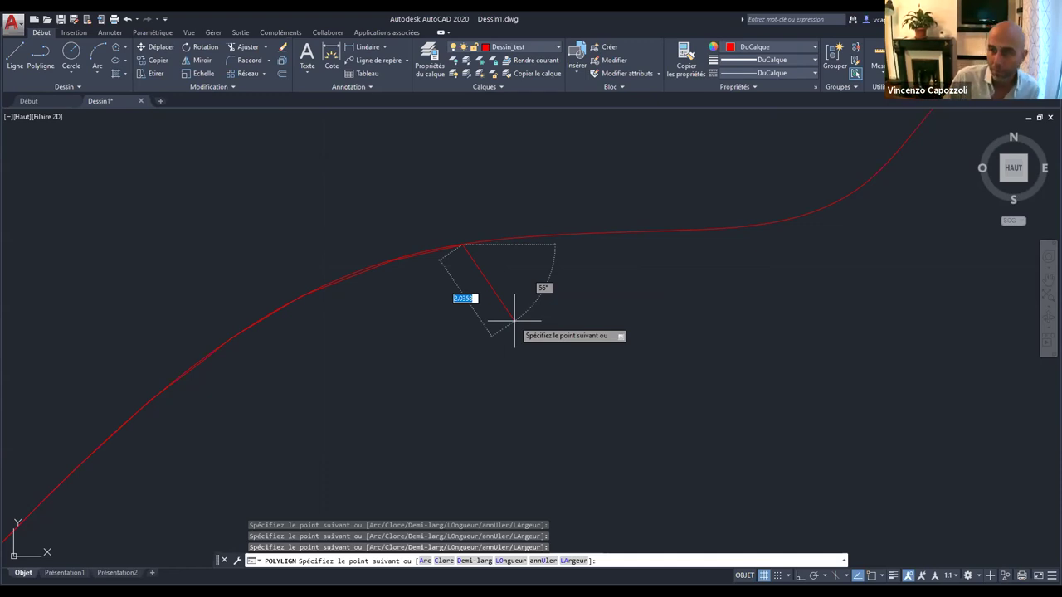
End the tracing and start a new polyline with its top and right edges, using Ortho.
key("Escape")
scroll(518, 321, "down", 6)
left_click(155, 197)
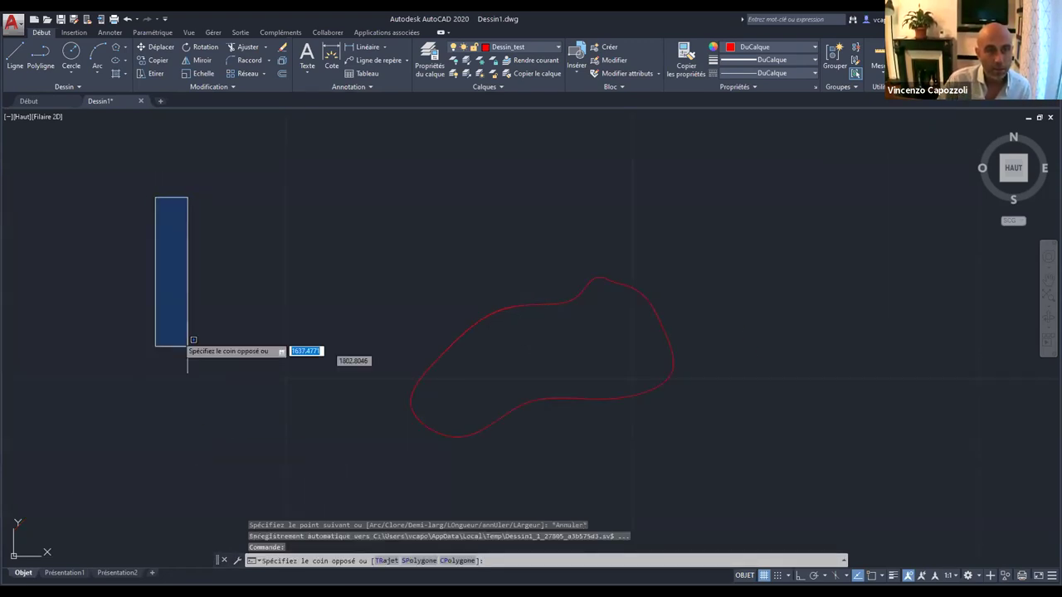
left_click(39, 59)
left_click(117, 206)
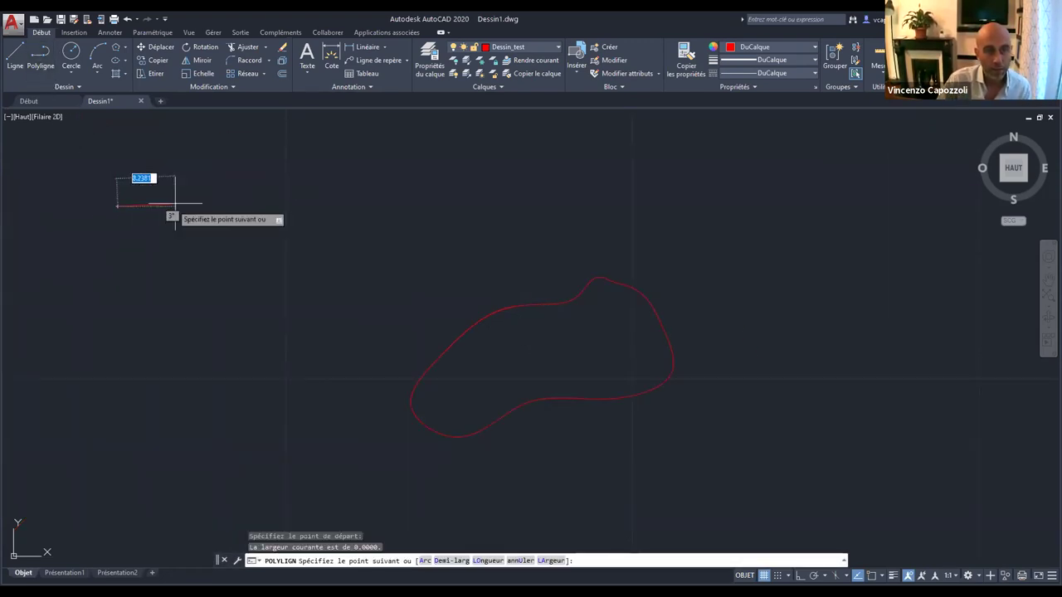
left_click(318, 206)
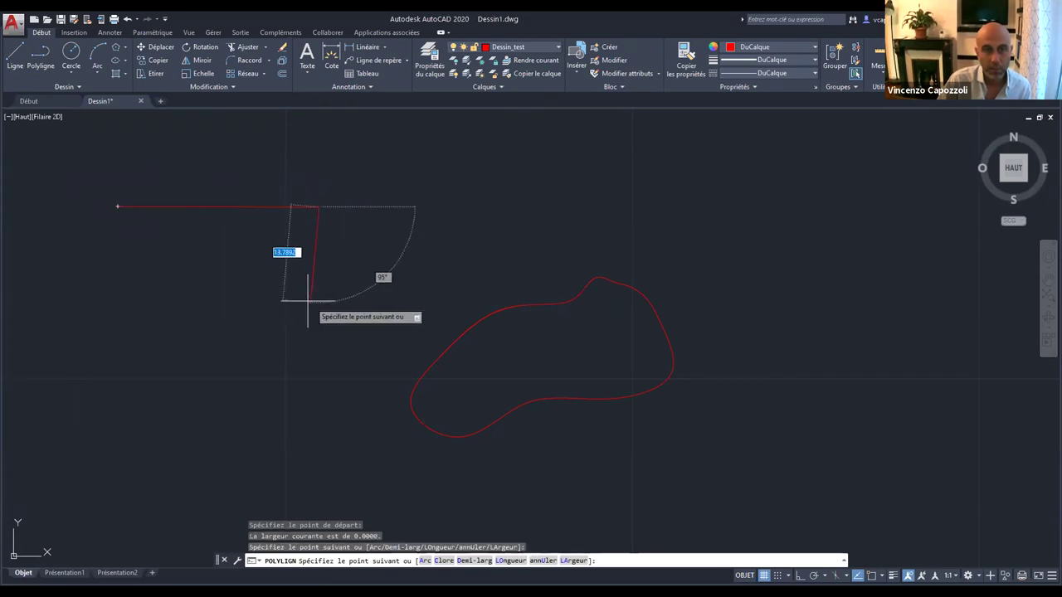
left_click(800, 575)
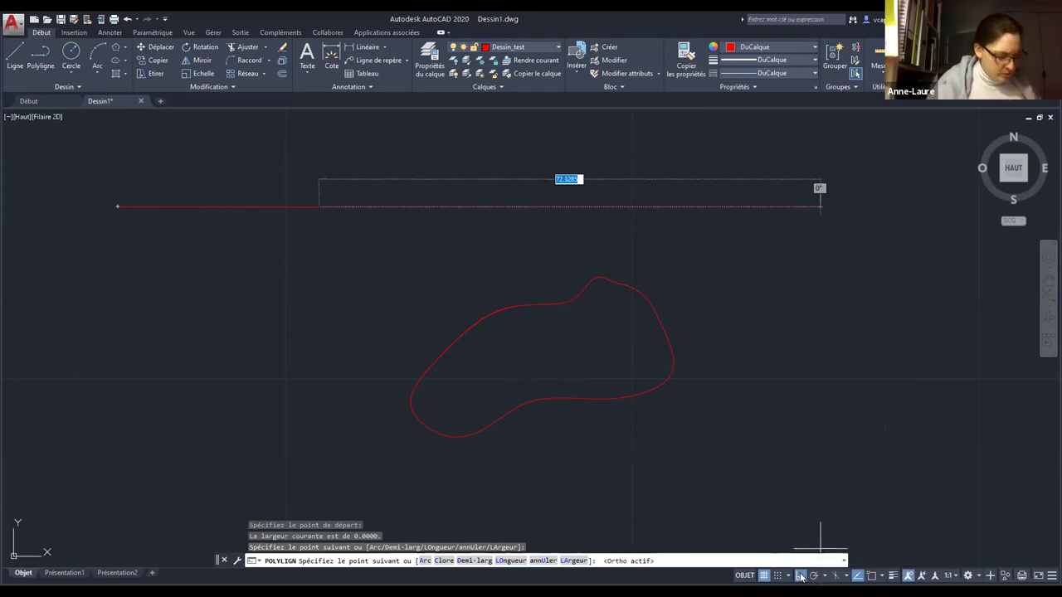
left_click(314, 280)
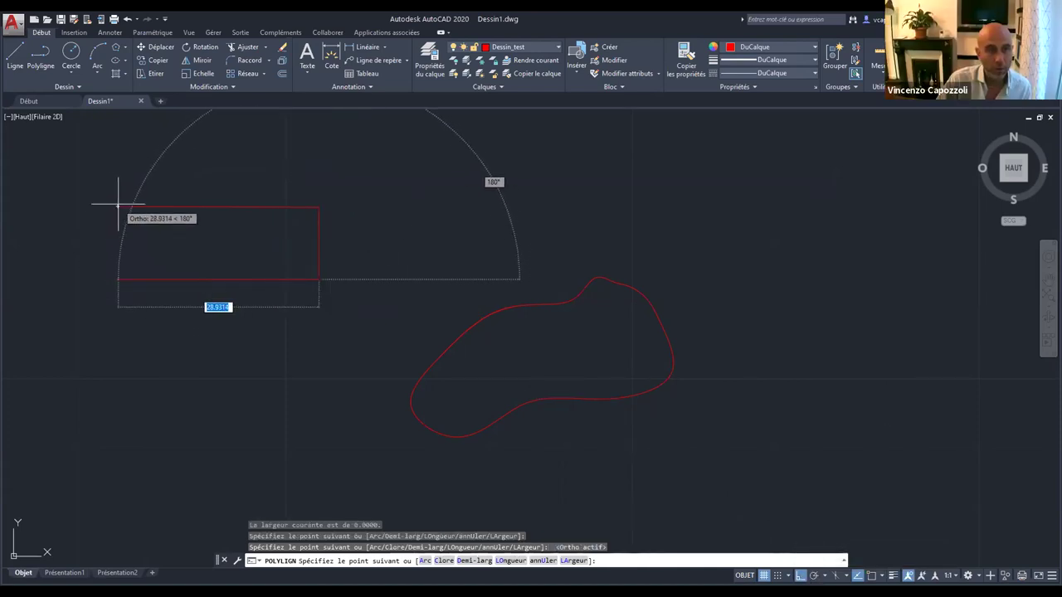
Turn polar tracking off and OSNAP back on, place the bottom-left corner, and close with CL.
left_click(813, 576)
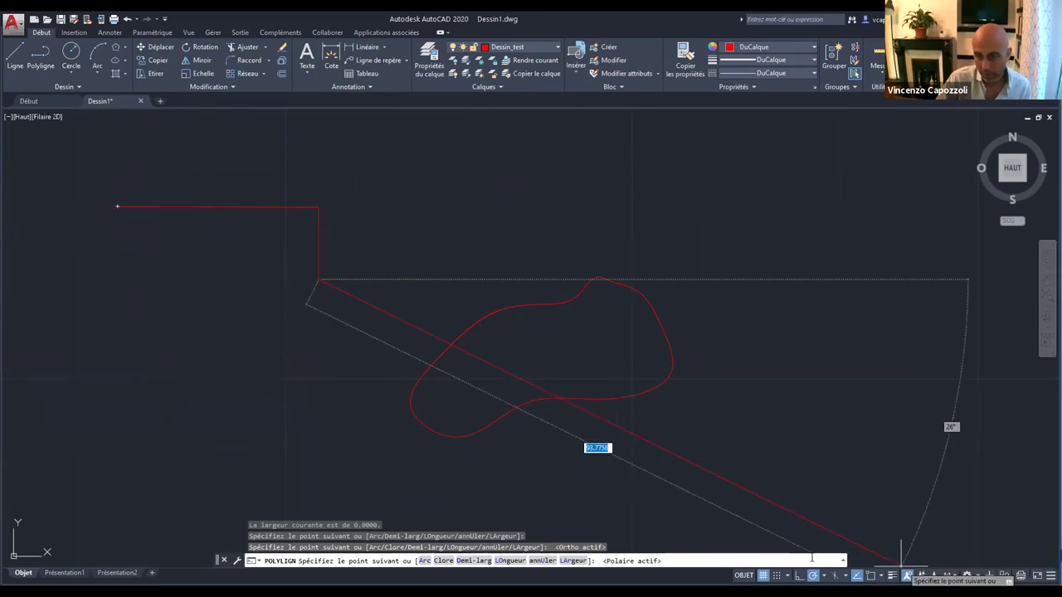
key("F10")
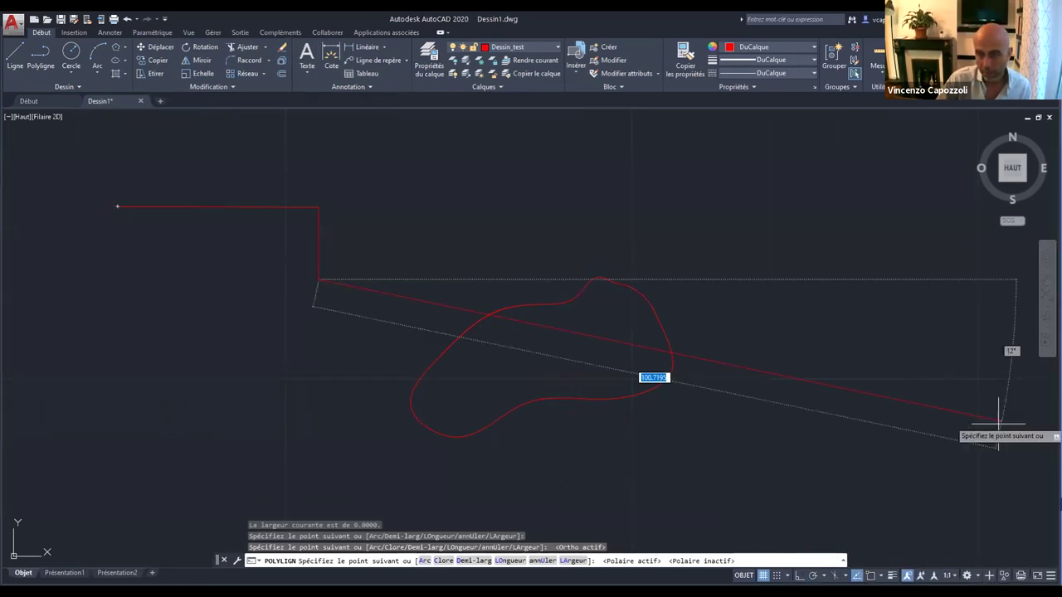
left_click(871, 576)
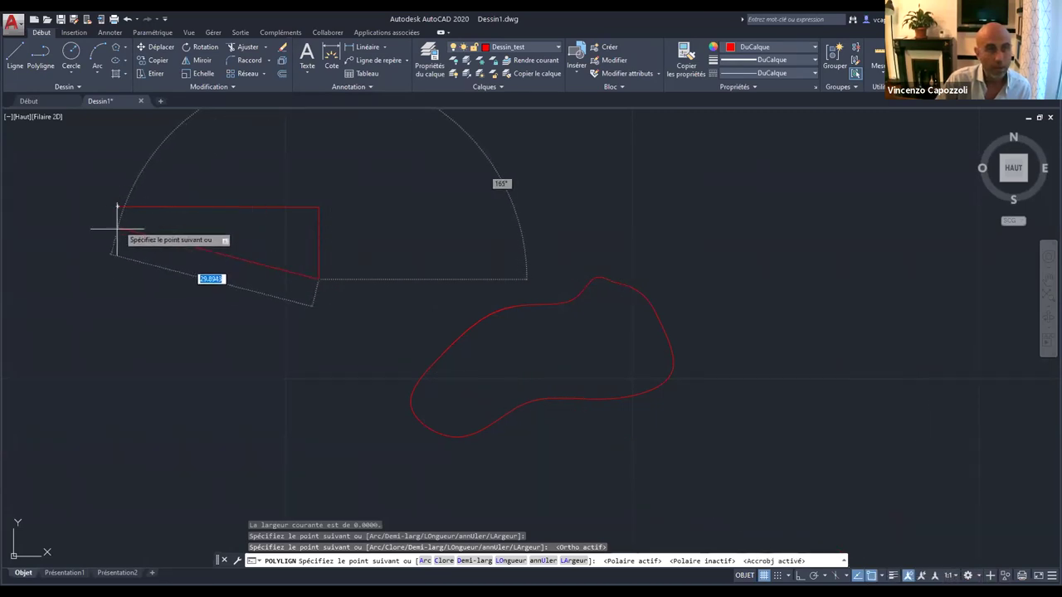
scroll(118, 197, "up", 5)
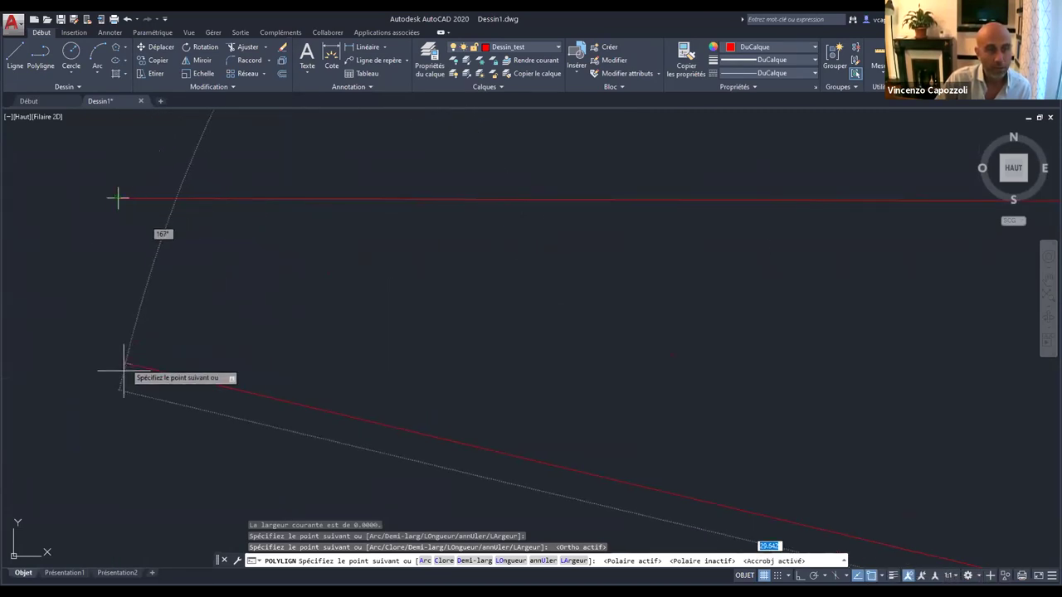
scroll(116, 447, "down", 5)
scroll(133, 390, "down", 2)
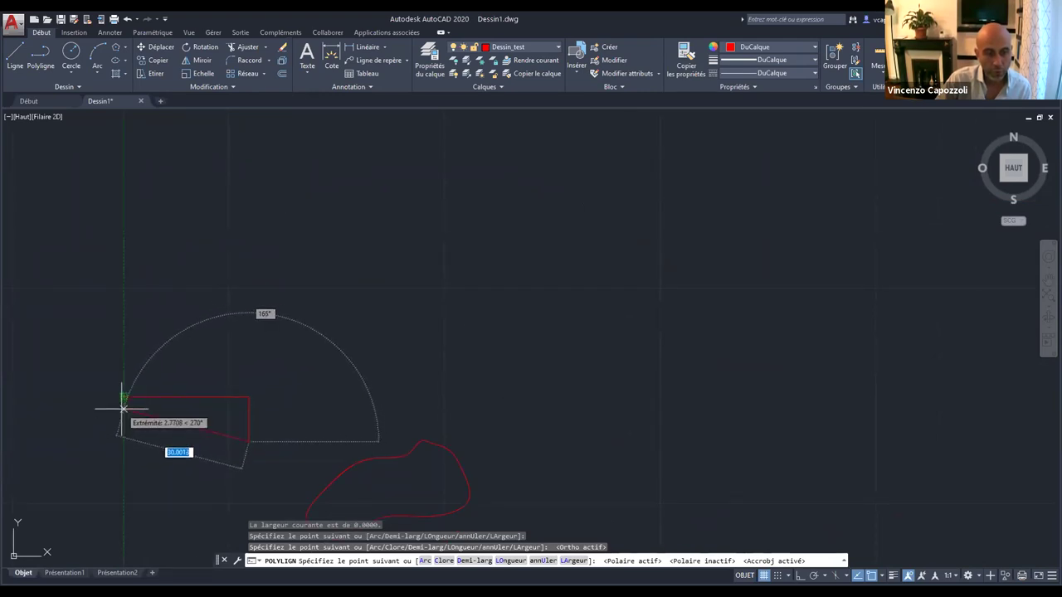
left_click(122, 442)
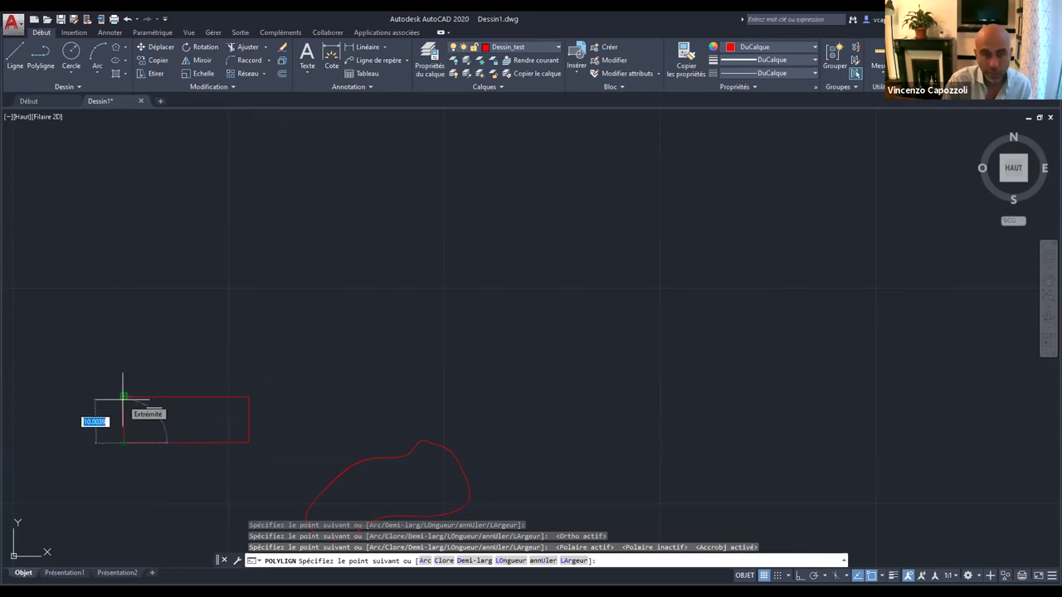
type("cl")
key("Return")
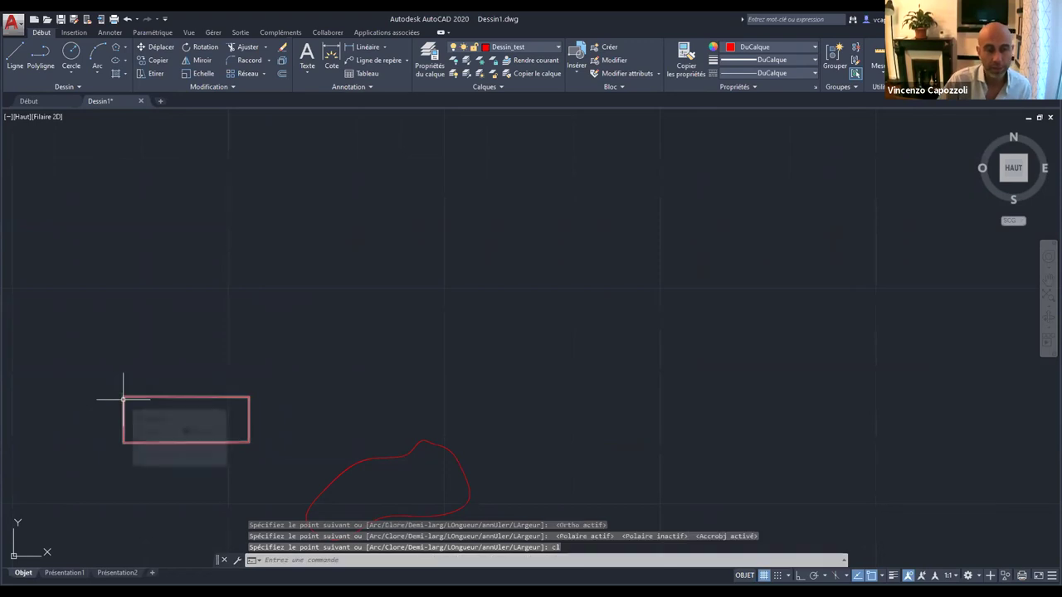
left_click(153, 397)
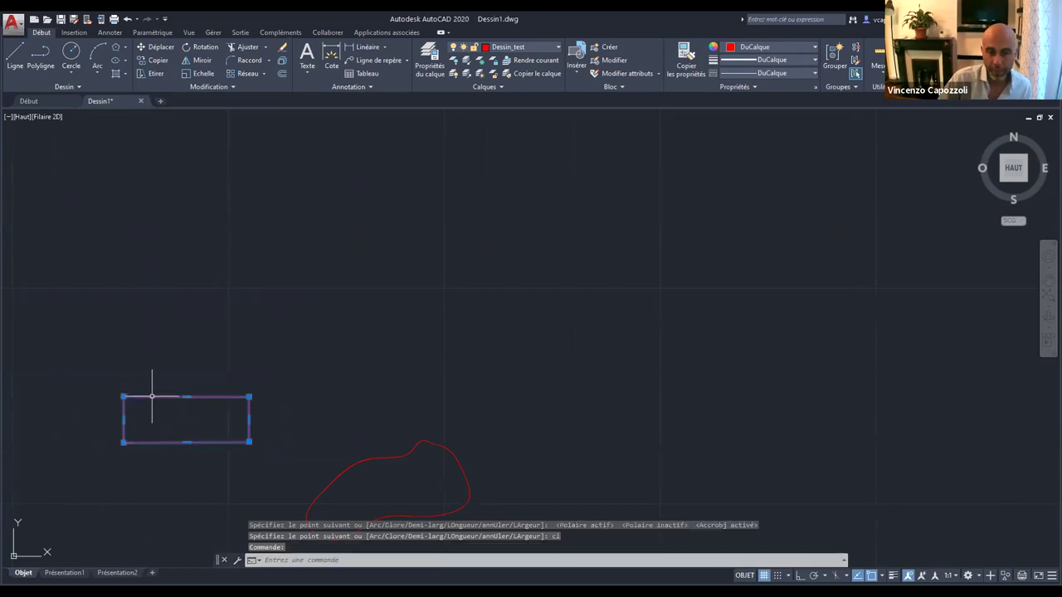
right_click(250, 399)
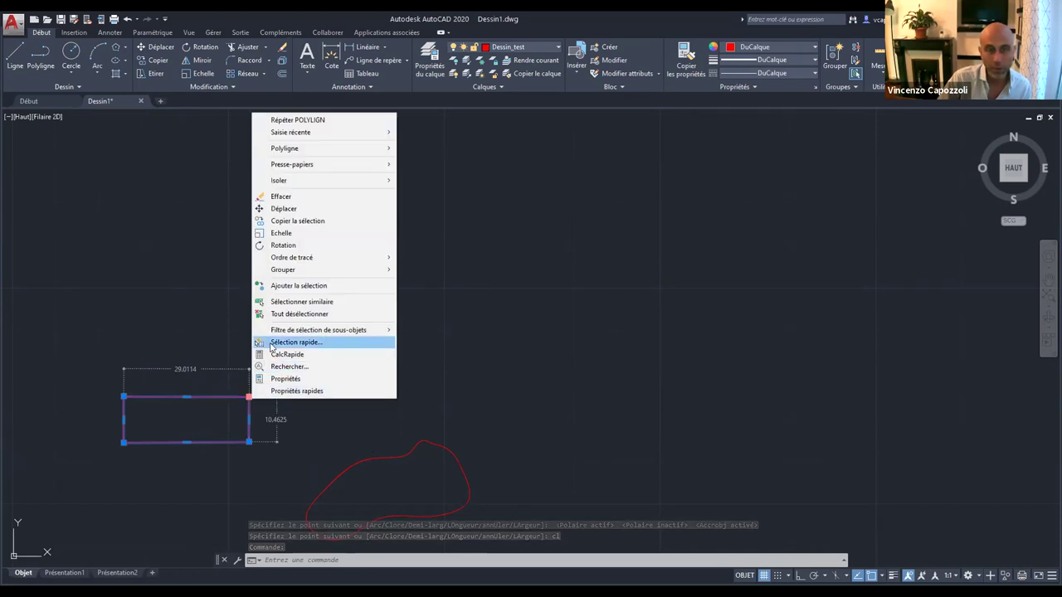
left_click(296, 378)
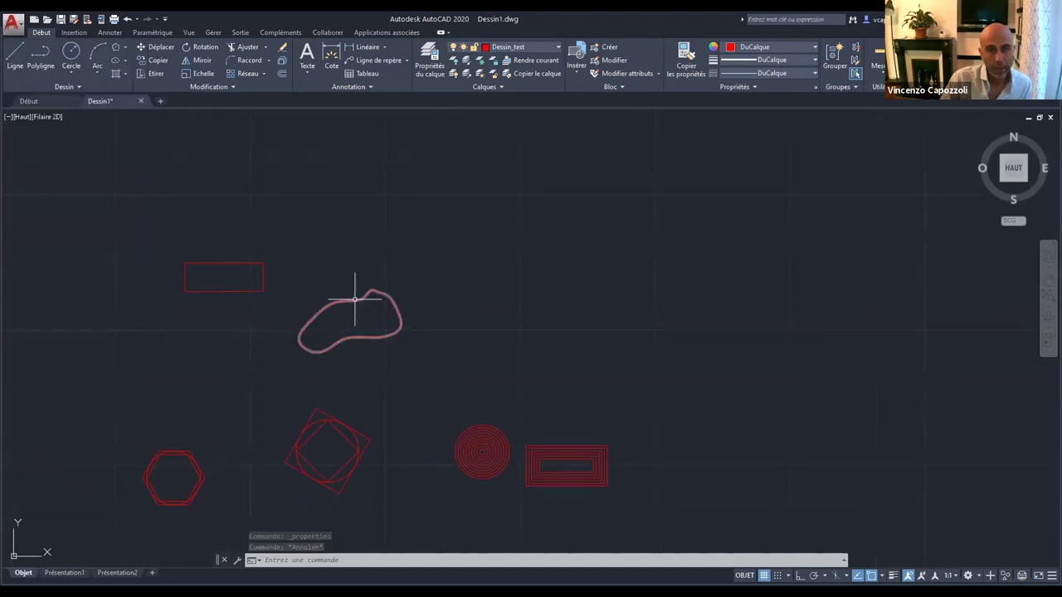
left_click(353, 300)
scroll(346, 319, "up", 2)
scroll(341, 313, "up", 2)
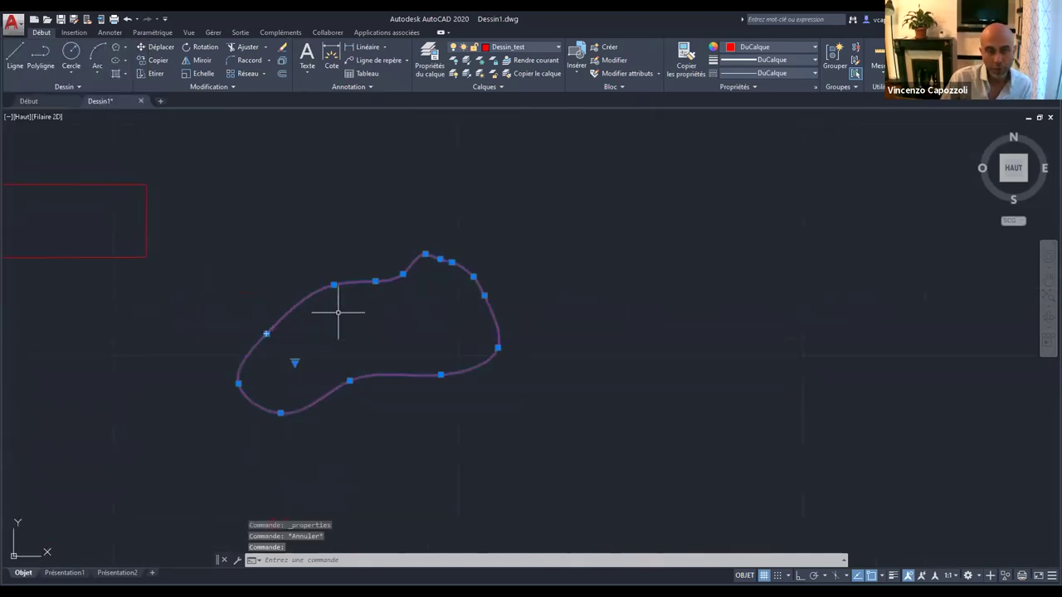
Draw a control-vertex spline with five points around the shape, then cancel it.
left_click(80, 86)
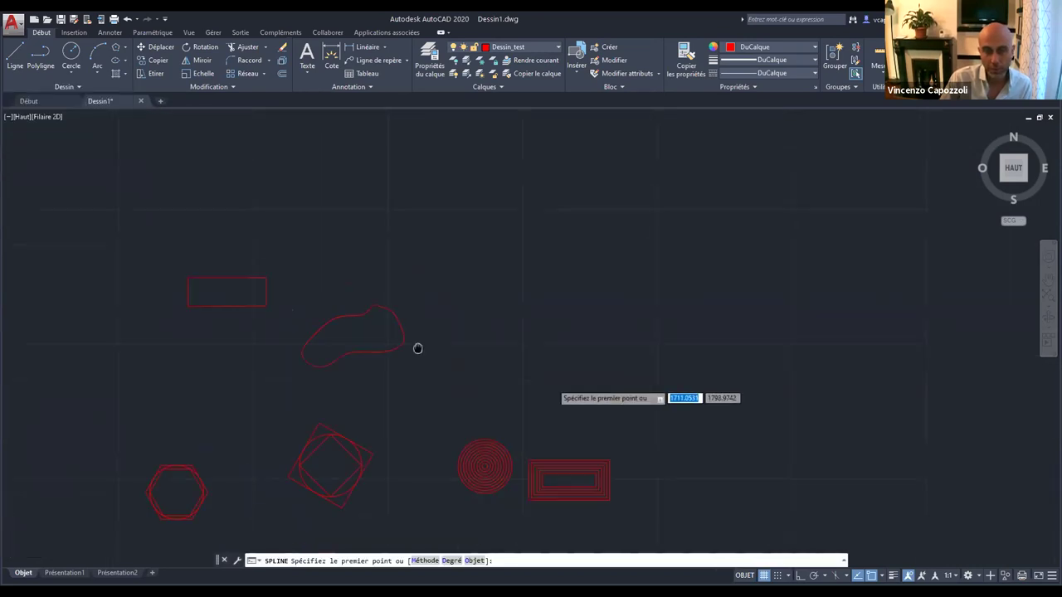
left_click(349, 283)
left_click(398, 207)
left_click(555, 297)
left_click(532, 354)
left_click(451, 365)
left_click(372, 352)
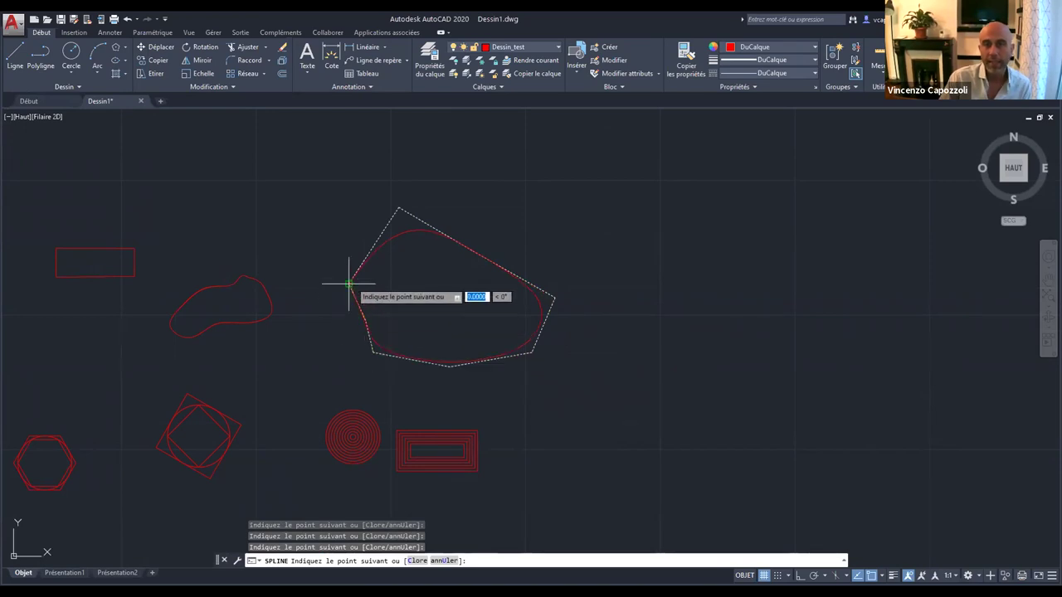
key("Escape")
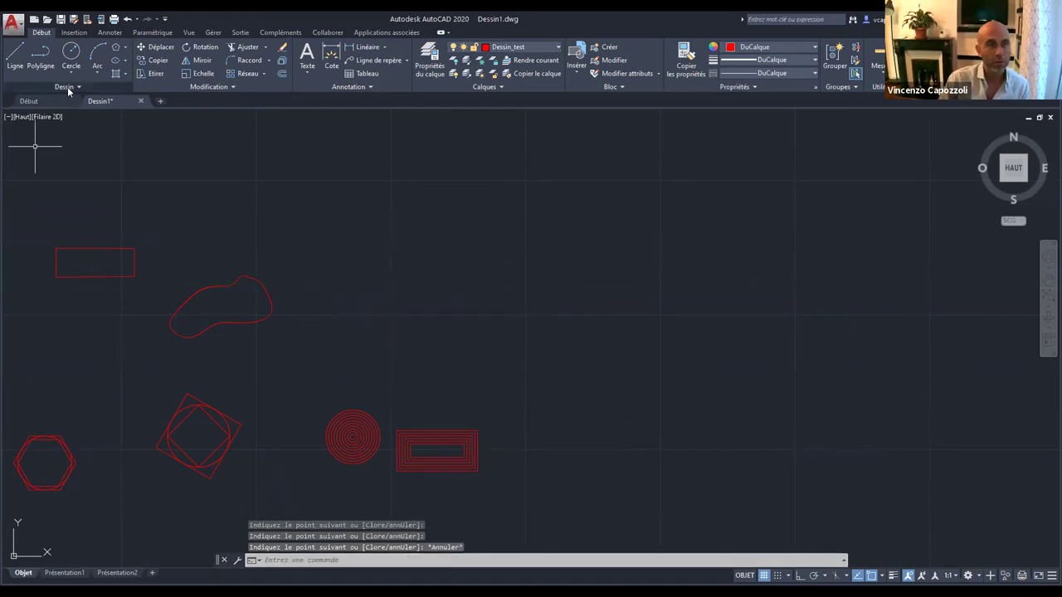
Close the red spline into an egg-shaped loop with CL and select it.
left_click(67, 86)
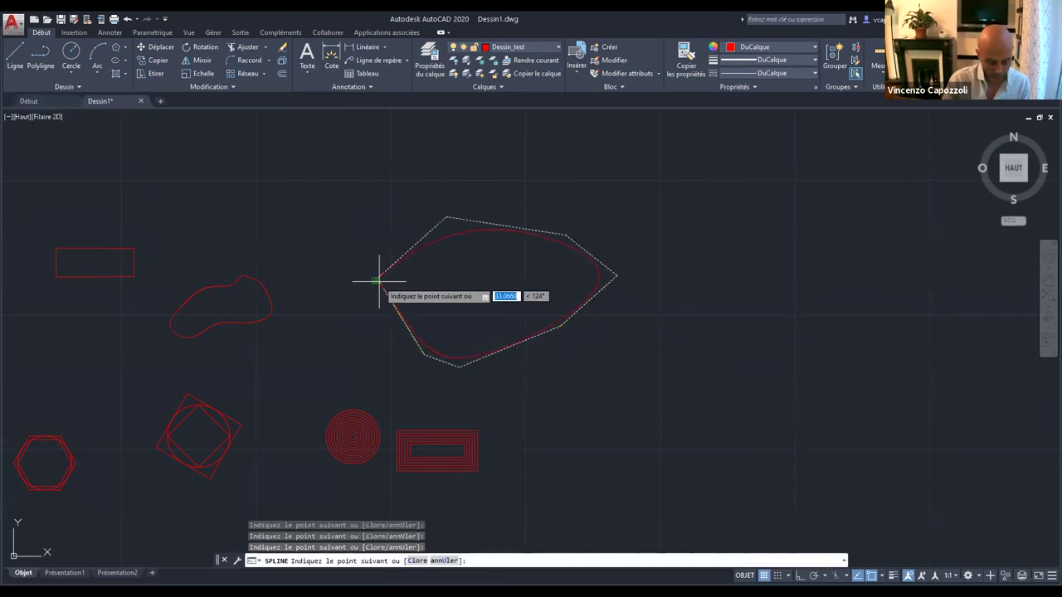
type("cl")
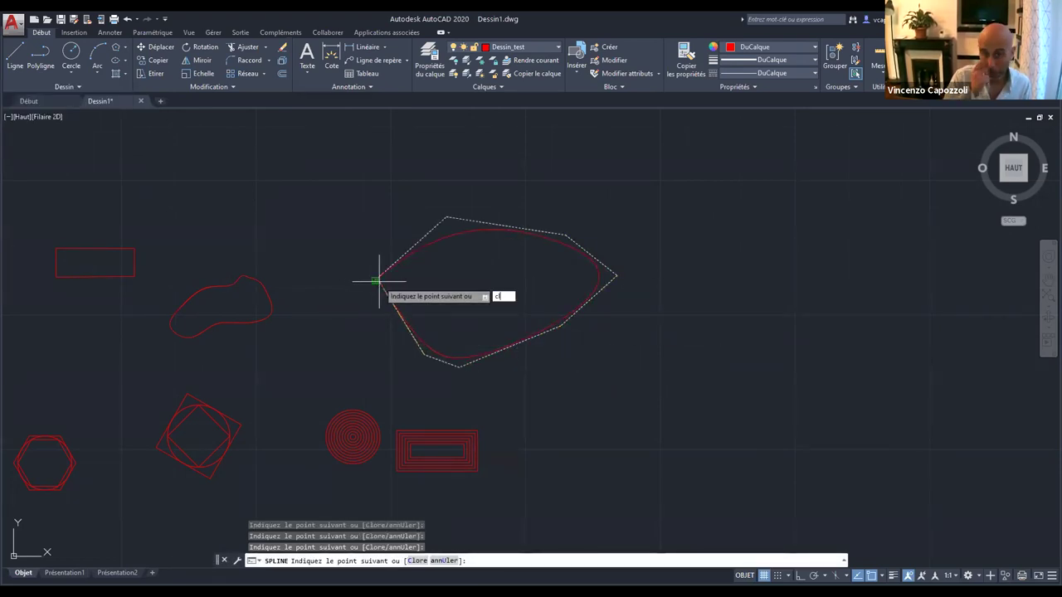
key("Return")
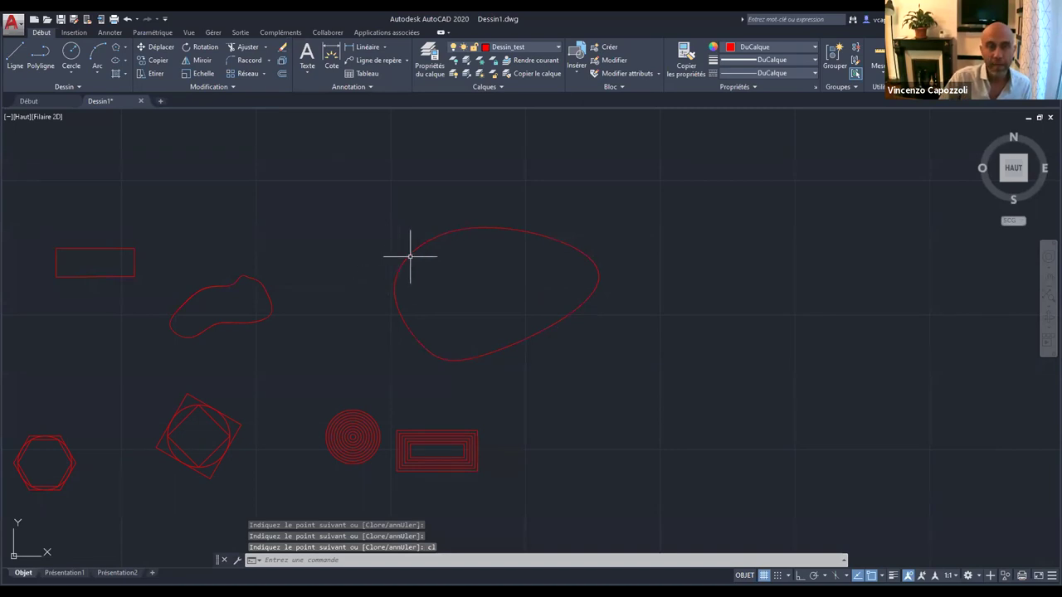
left_click(397, 268)
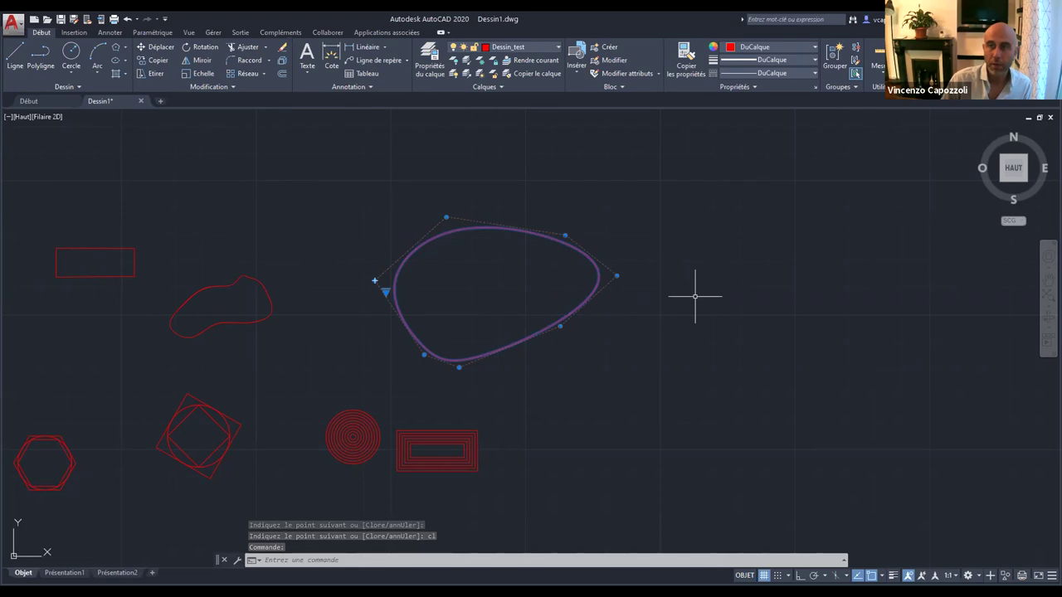
scroll(428, 186, "up", 2)
scroll(456, 264, "up", 2)
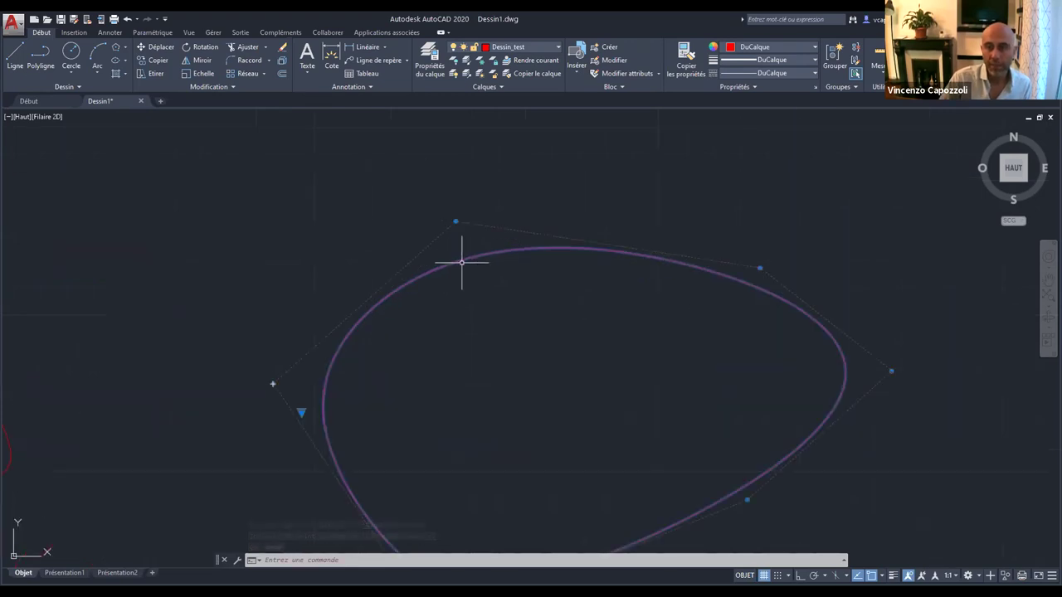
scroll(473, 261, "down", 2)
key("Escape")
left_click(109, 349)
scroll(126, 333, "up", 3)
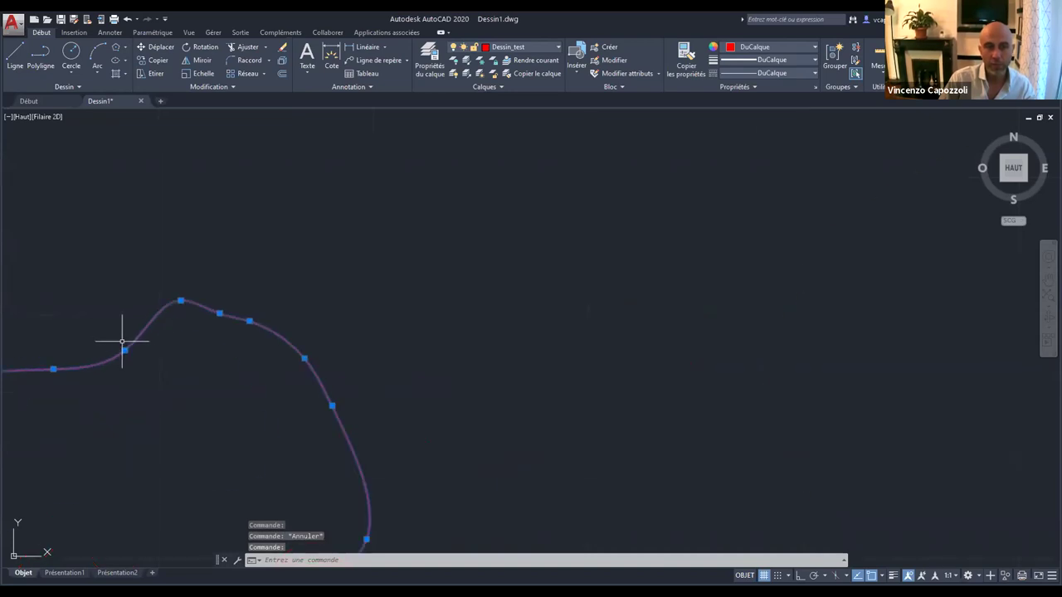
left_click(125, 350)
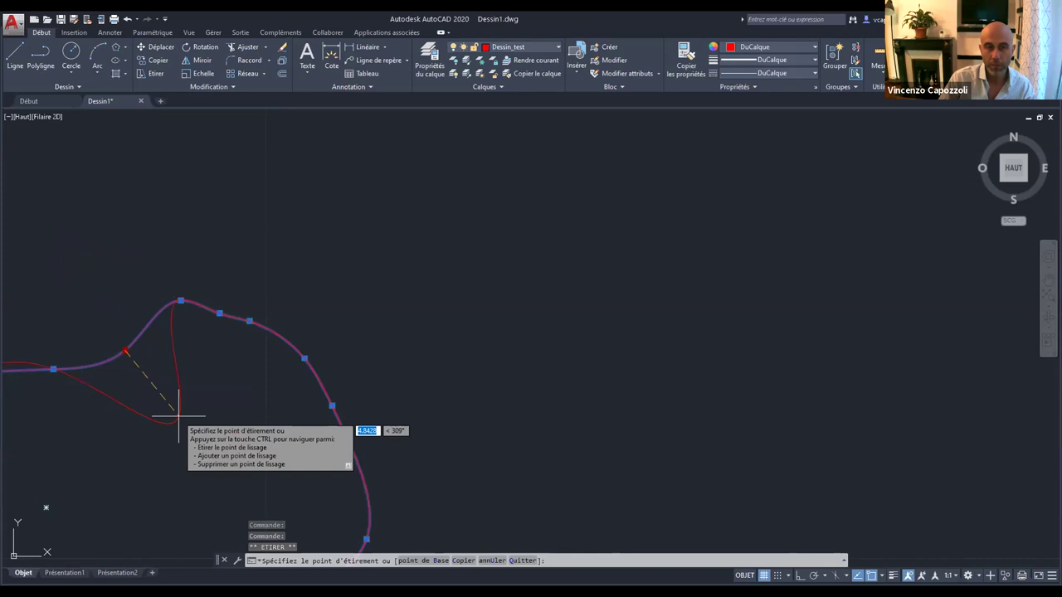
key("Escape")
scroll(600, 263, "down", 5)
middle_click_drag(600, 263, 268, 277)
key("Escape")
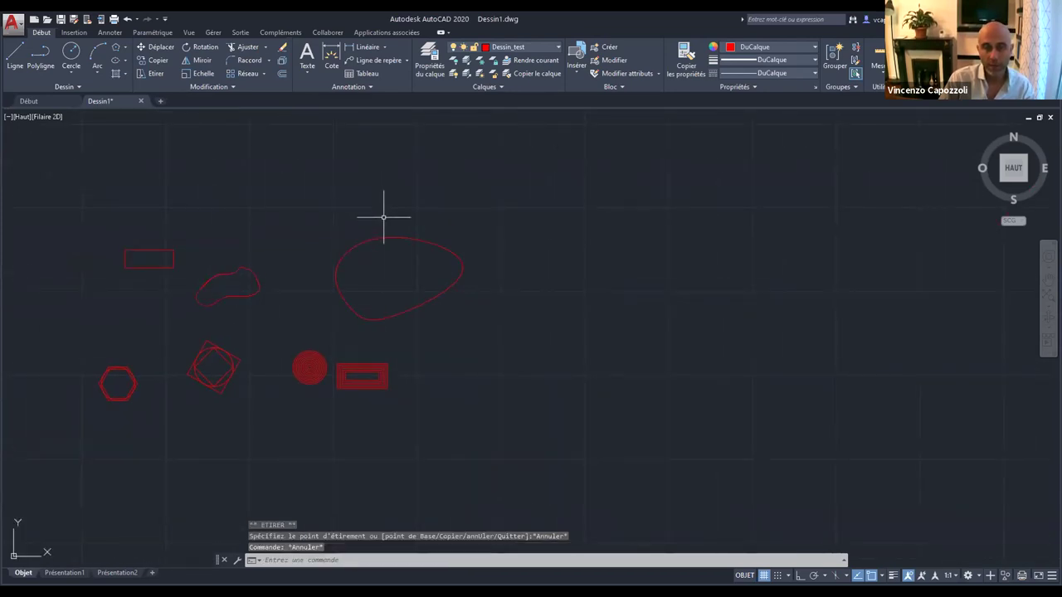
left_click(376, 239)
scroll(375, 238, "up", 4)
key("Escape")
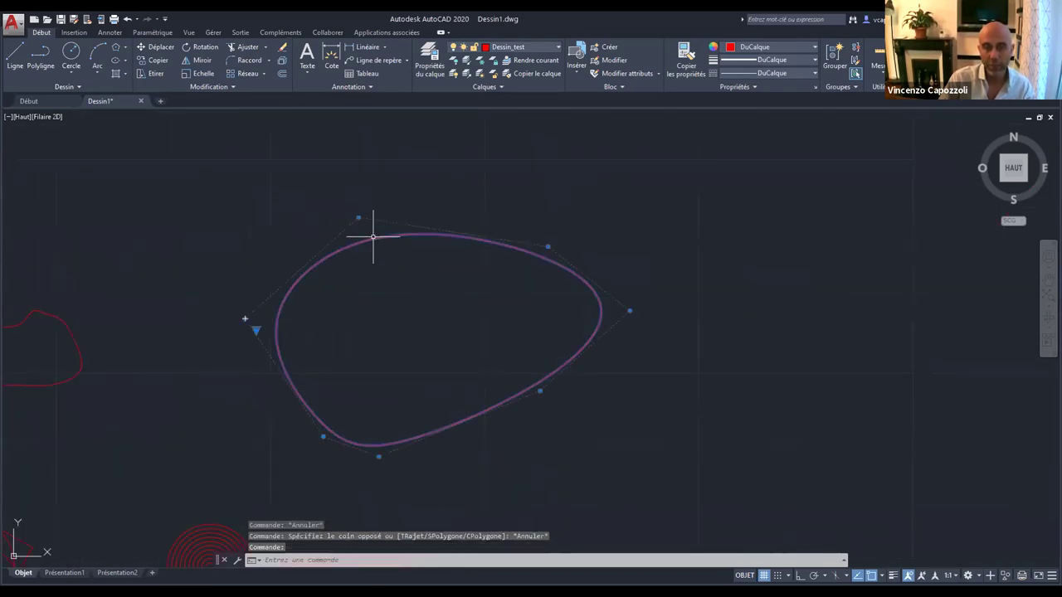
left_click(359, 217)
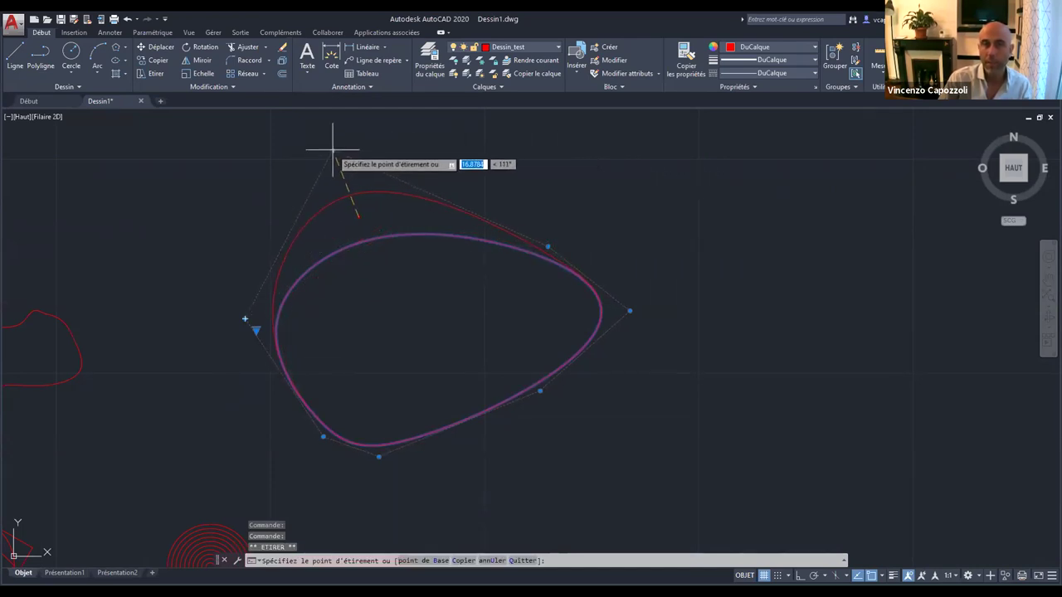
key("Escape")
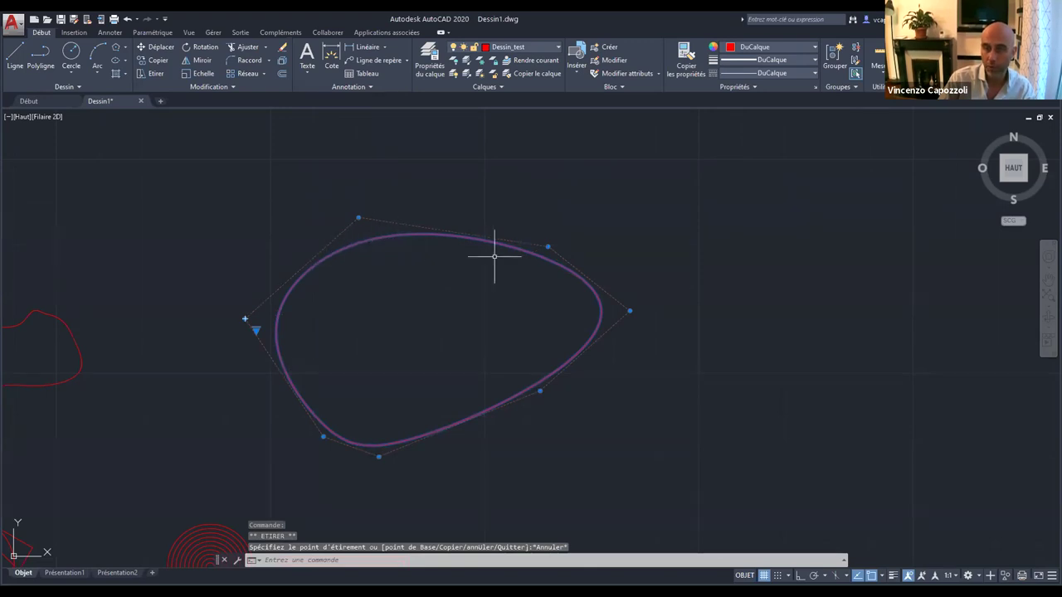
left_click(548, 246)
left_click(556, 167)
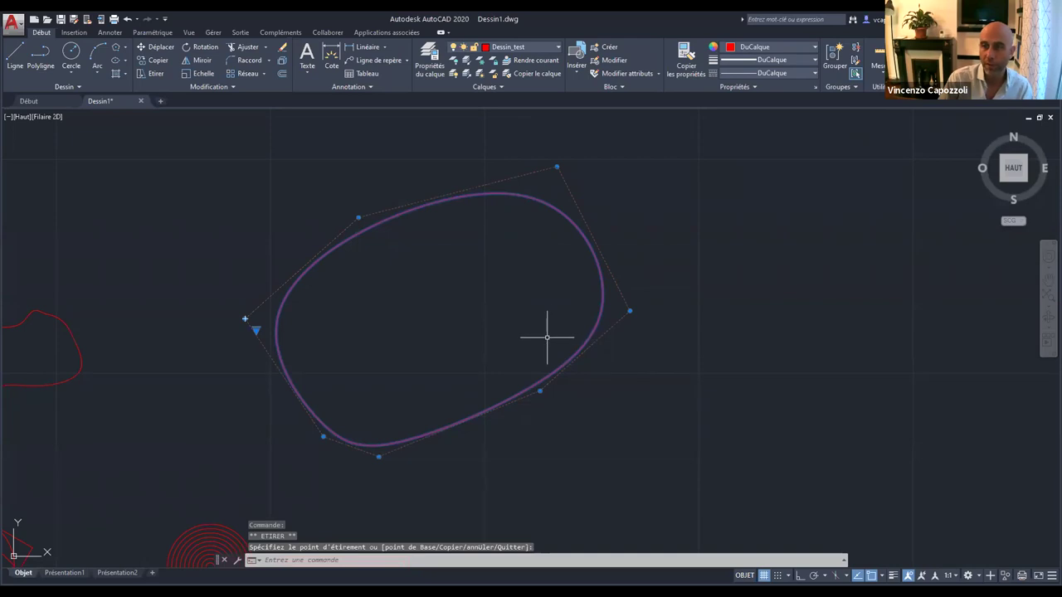
key("ctrl+z")
scroll(125, 344, "down", 4)
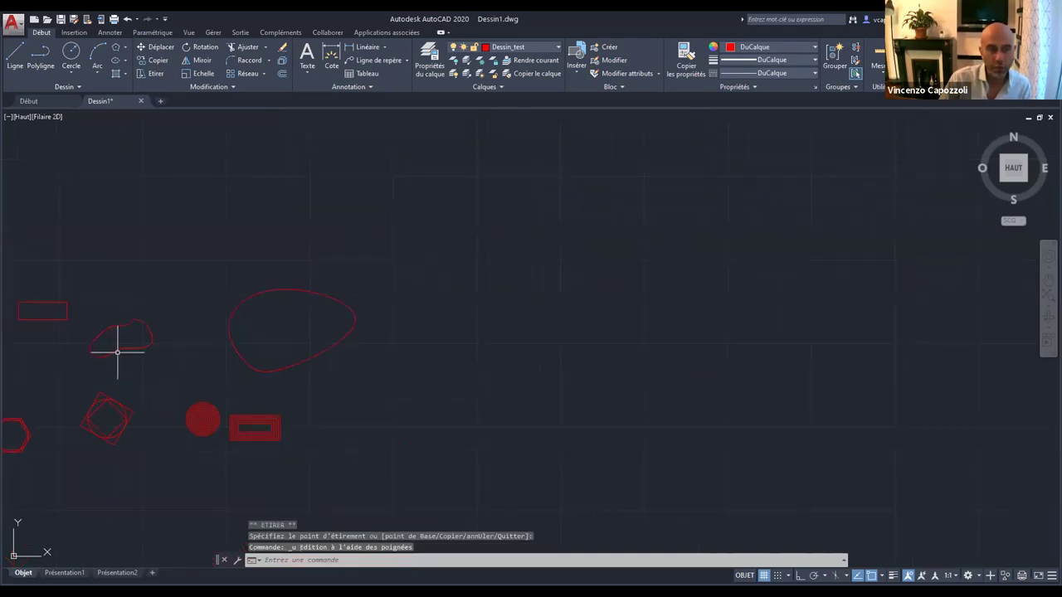
left_click(117, 351)
key("Escape")
left_click(319, 354)
middle_click_drag(289, 363, 365, 349)
scroll(365, 349, "up", 4)
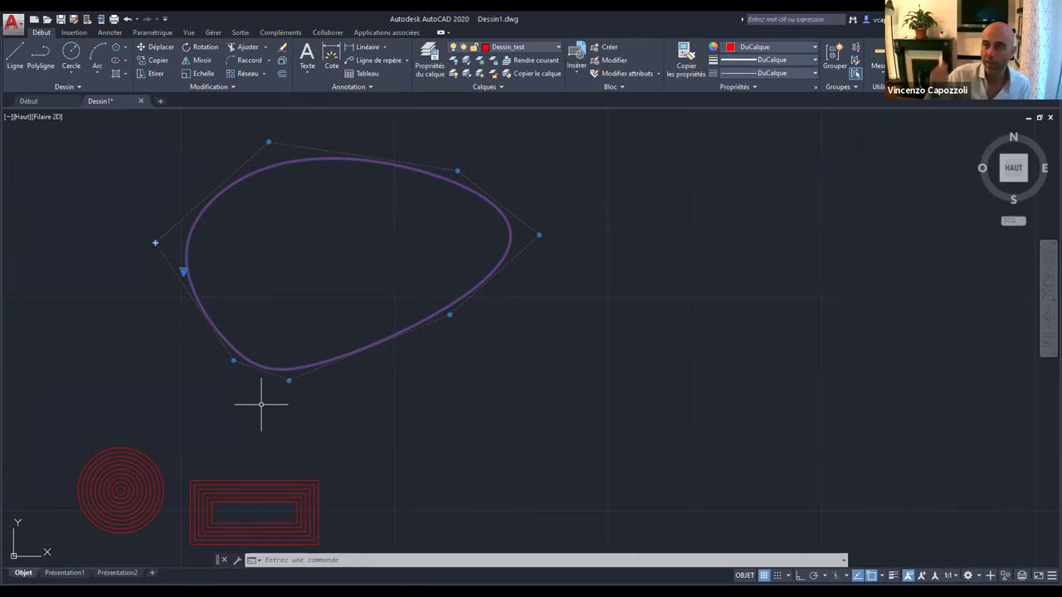
scroll(178, 249, "down", 5)
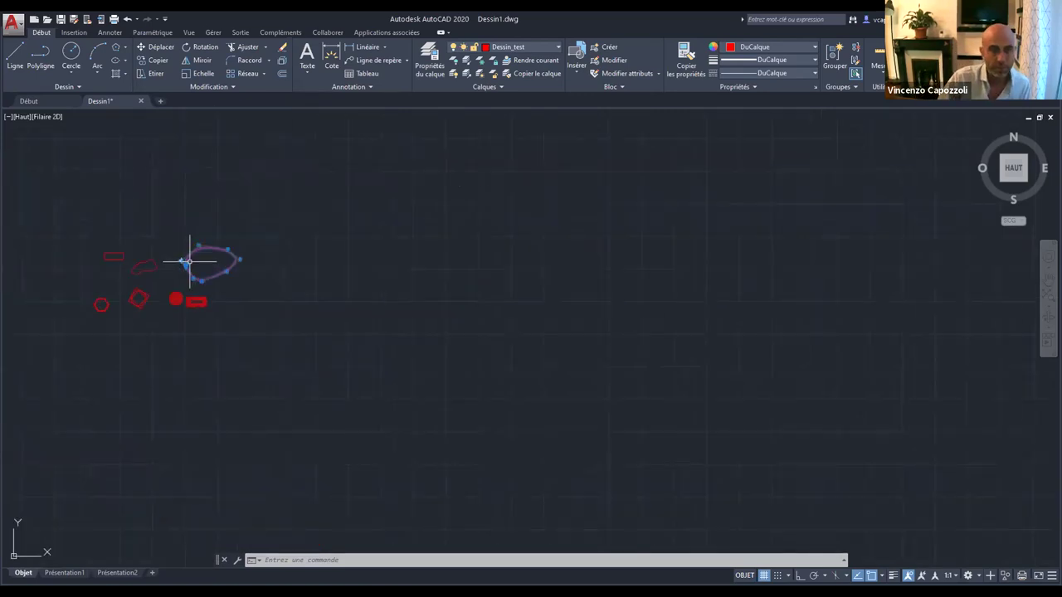
key("Escape")
scroll(403, 291, "up", 5)
left_click(402, 302)
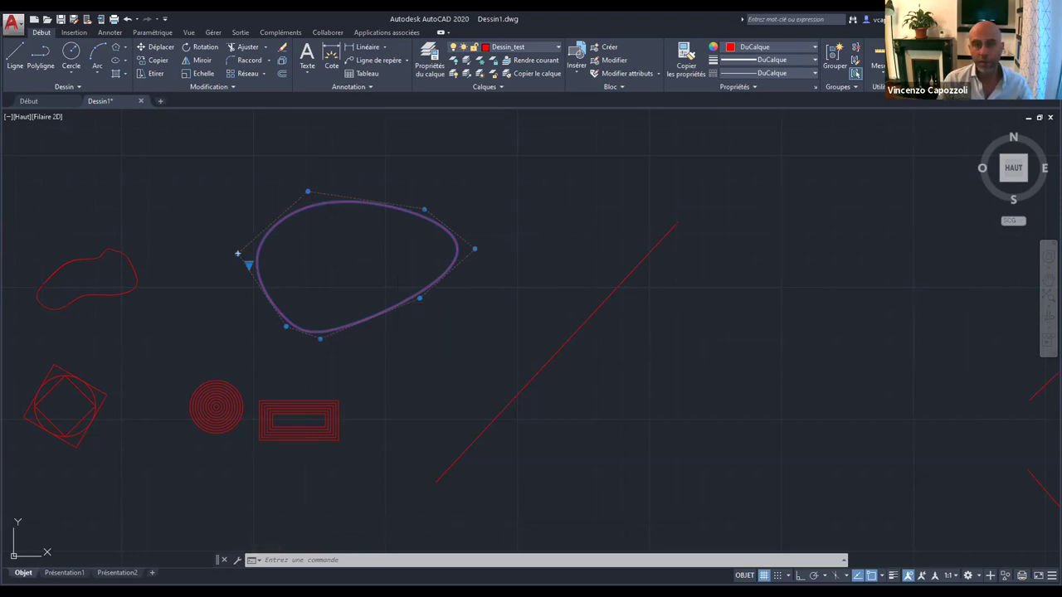
key("Escape")
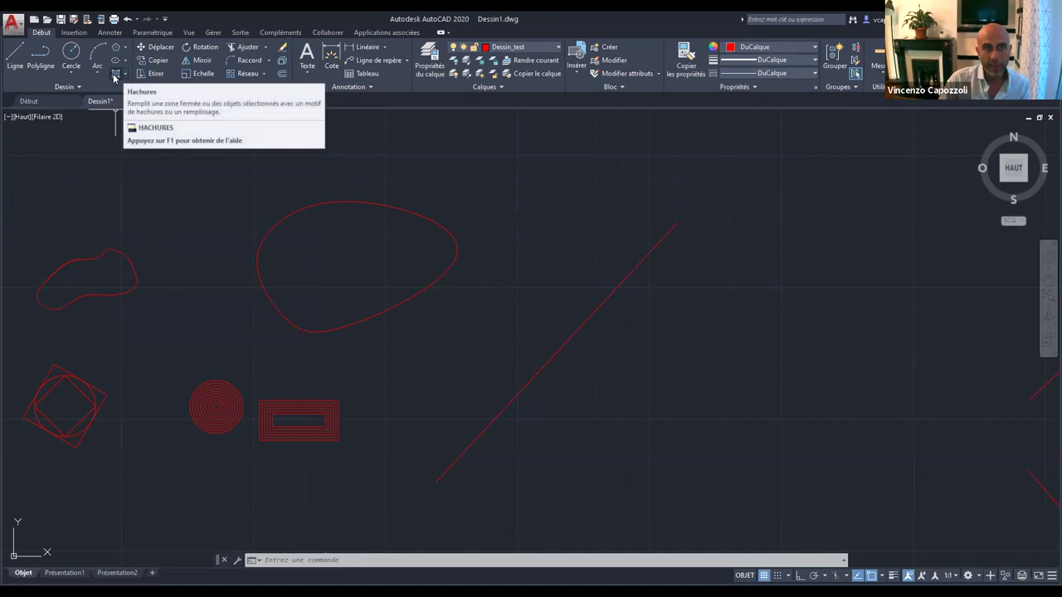
Start a Hachures hatch using the SOLID fill pattern.
left_click(113, 74)
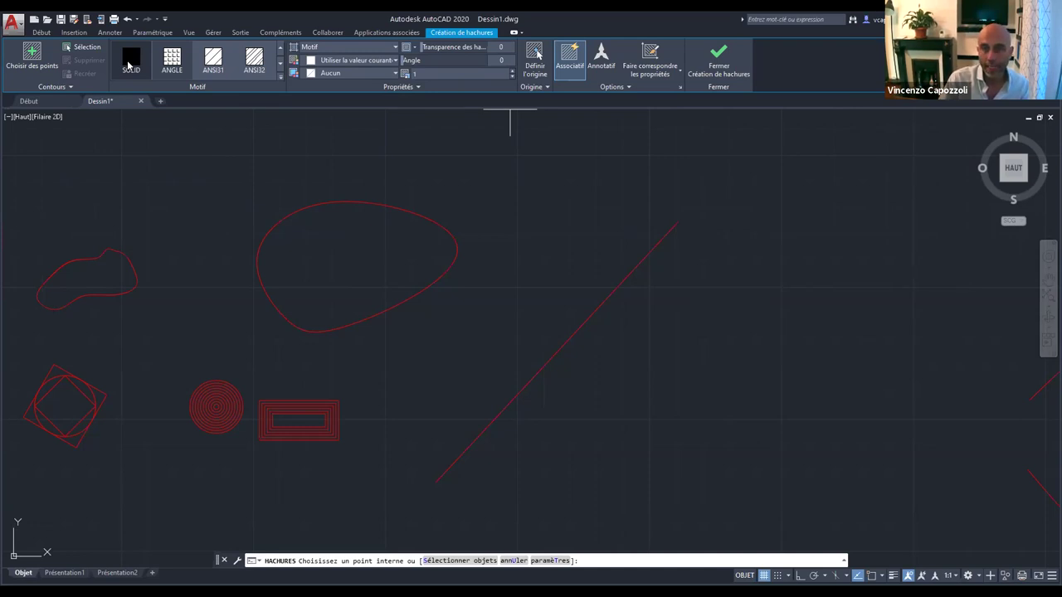
left_click(130, 65)
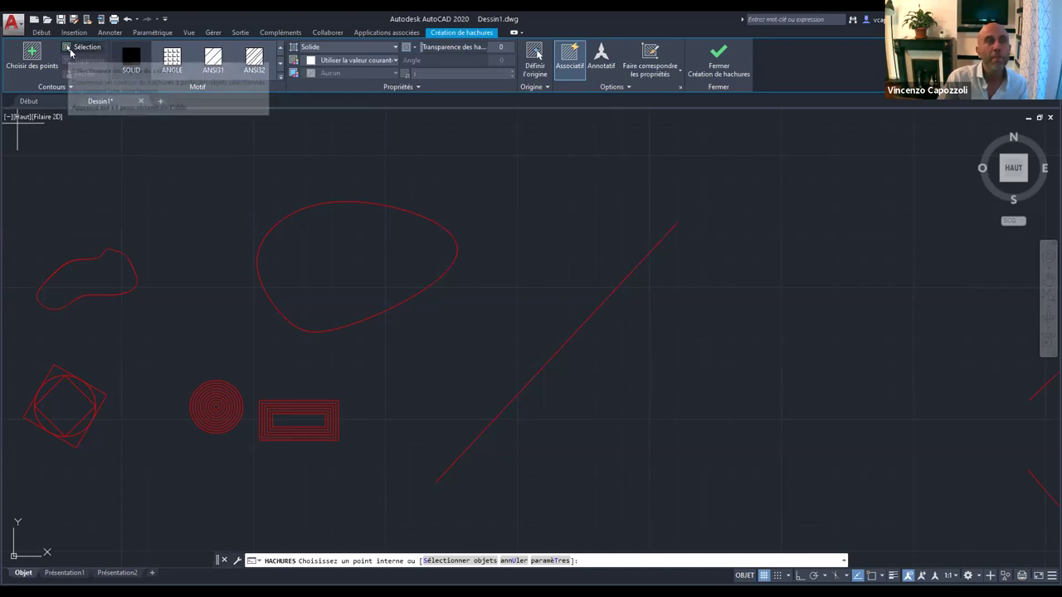
Pick the large blob, small blob, rectangle, hexagon and far ellipse for solid red fill.
left_click(83, 50)
scroll(250, 182, "down", 2)
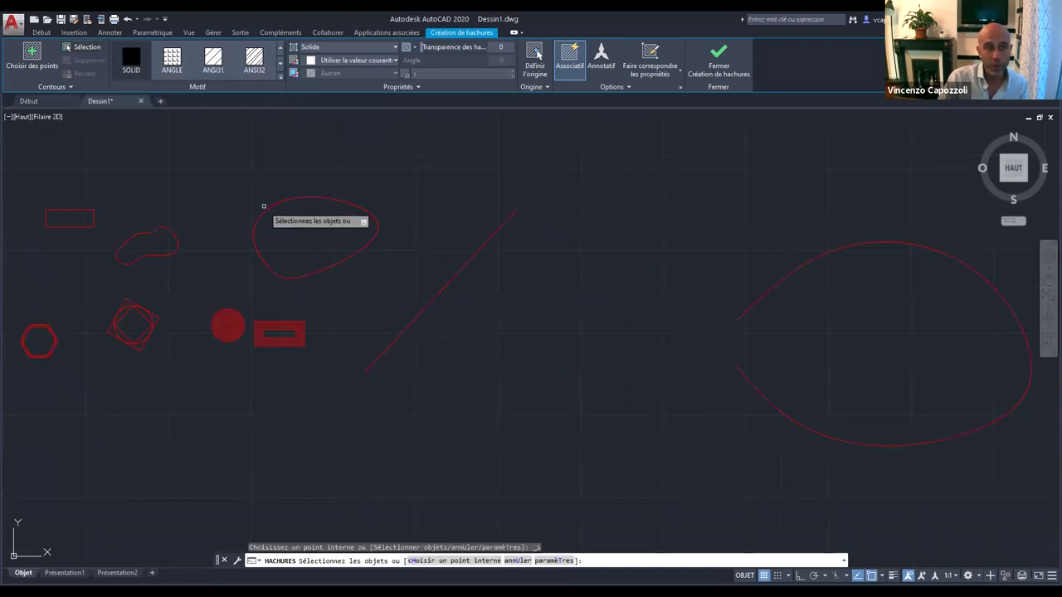
left_click(264, 210)
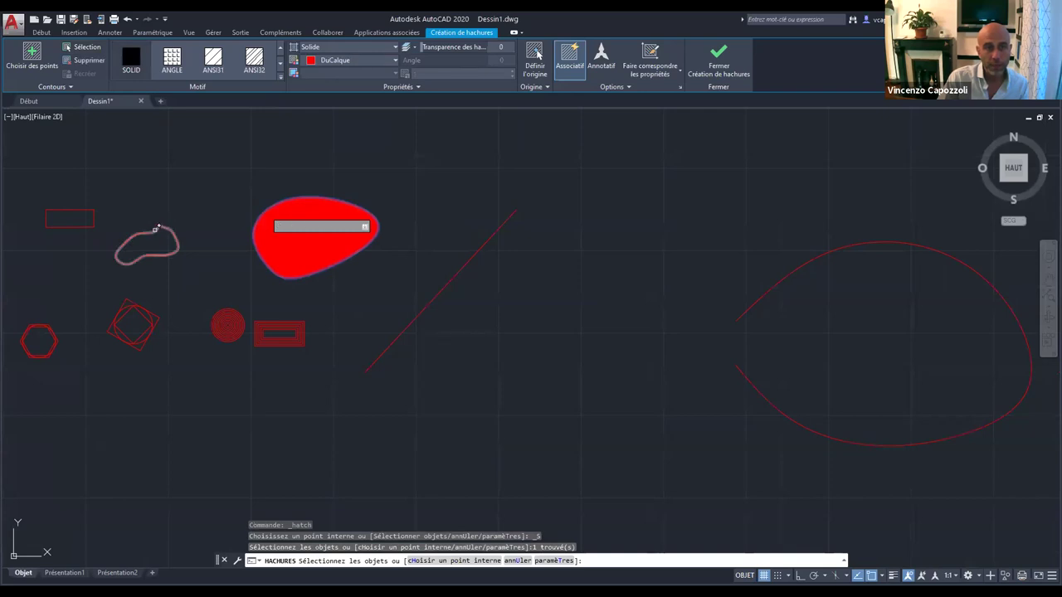
left_click(156, 231)
left_click(95, 218)
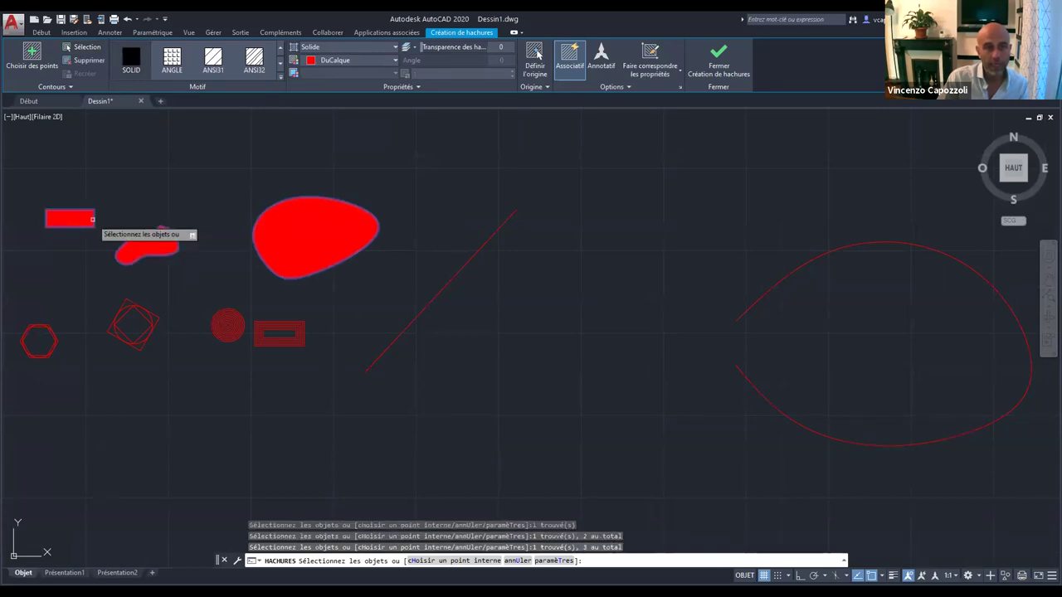
left_click(45, 324)
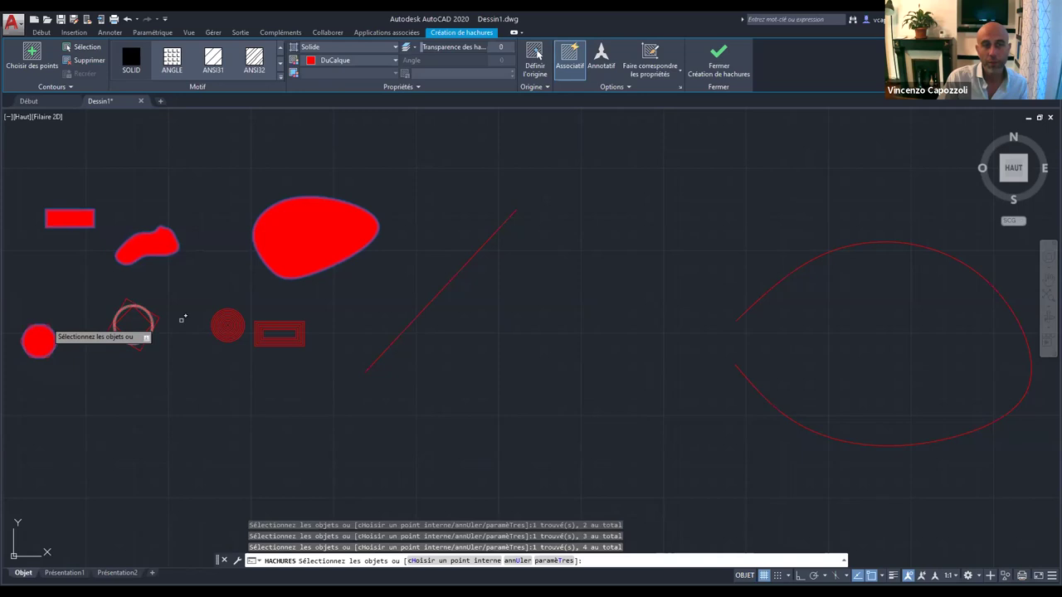
scroll(199, 329, "up", 2)
scroll(484, 350, "down", 4)
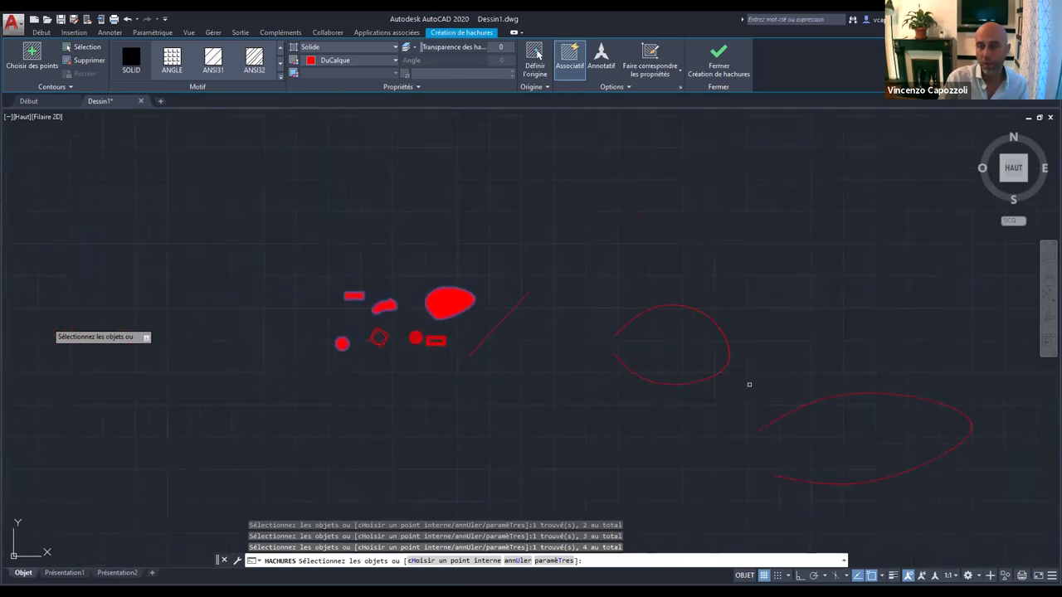
left_click(721, 373)
left_click(721, 374)
left_click(721, 374)
left_click(720, 375)
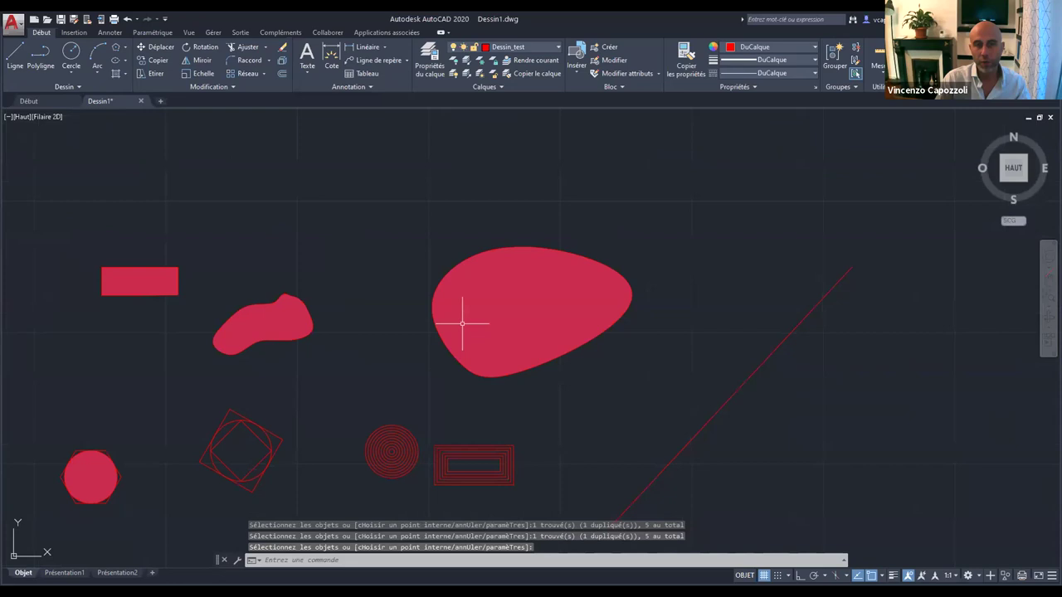
Finish the solid hatches, reselect them, and expand the full hatch pattern gallery.
key("Return")
left_click(513, 311)
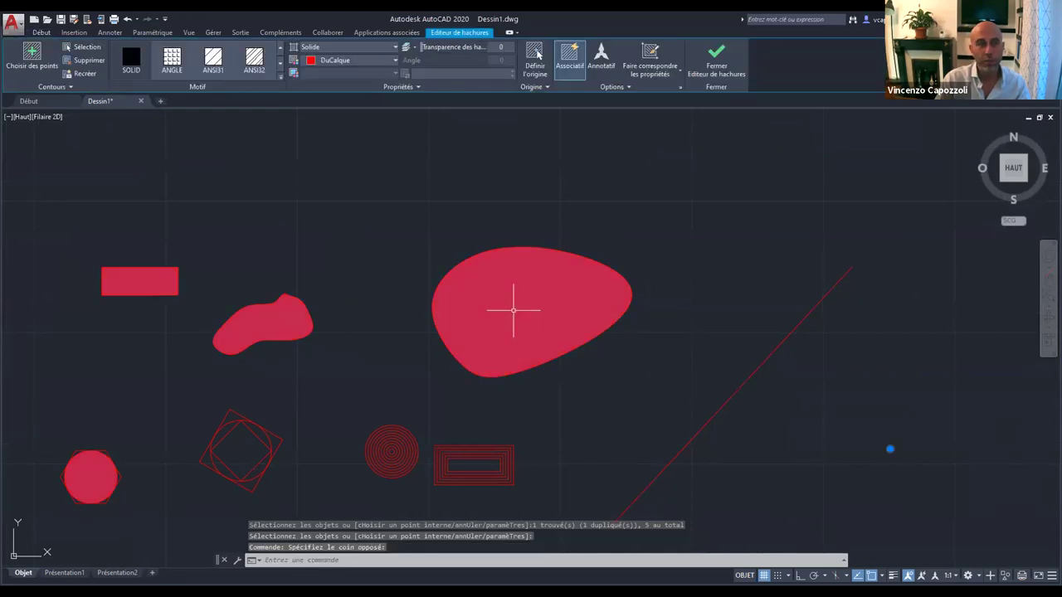
left_click(357, 46)
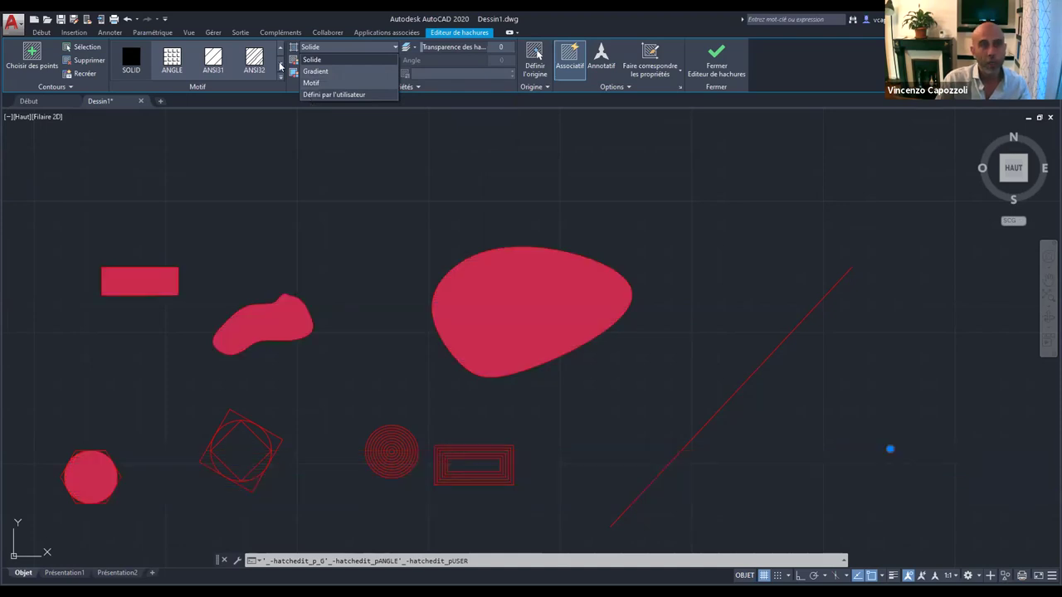
left_click(276, 76)
left_click(276, 78)
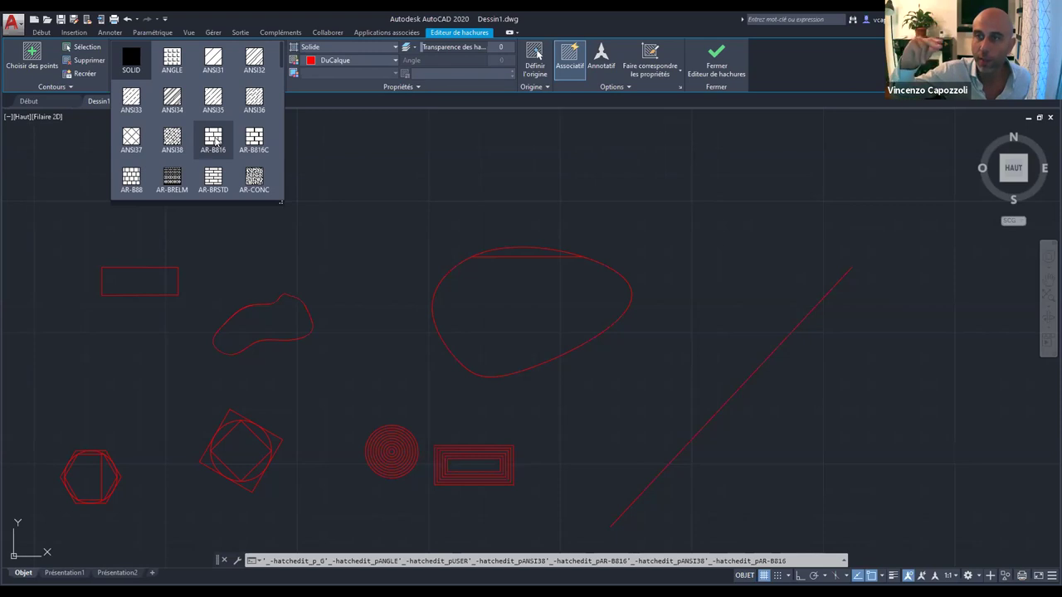
Try AR-B88, AR-BRSTD, AR-CONC, ANSI36 and ANSI38, settling on the AR-B816 brick pattern.
left_click(131, 177)
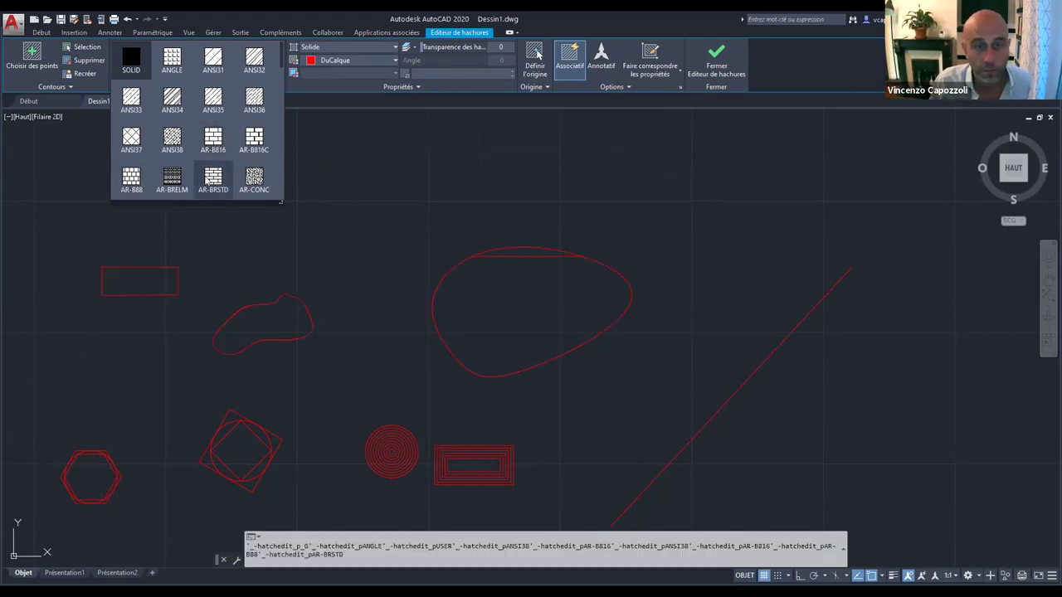
left_click(210, 178)
left_click(253, 178)
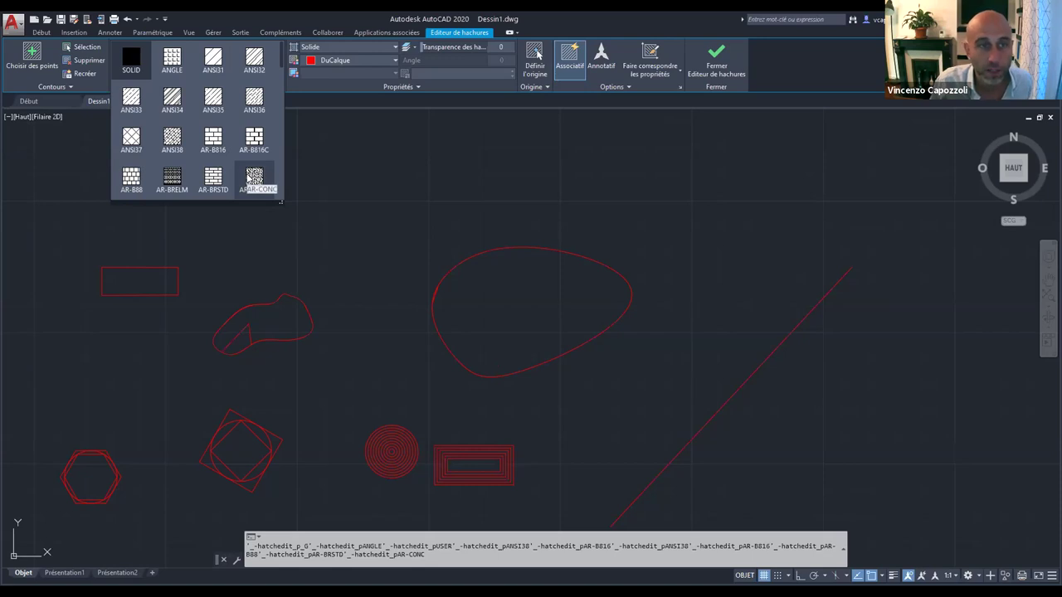
left_click(245, 110)
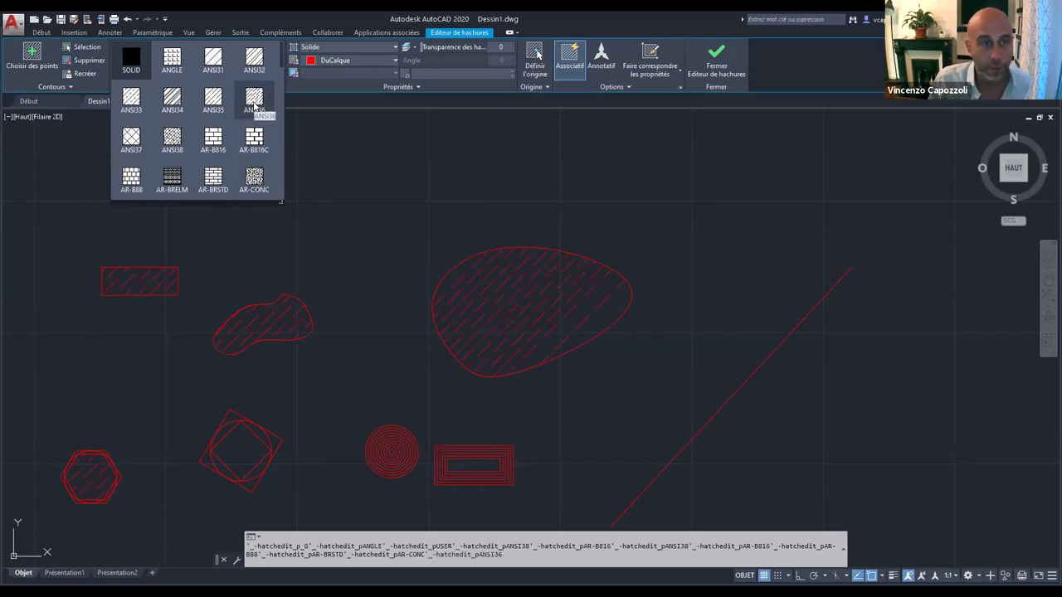
left_click(213, 138)
left_click(177, 139)
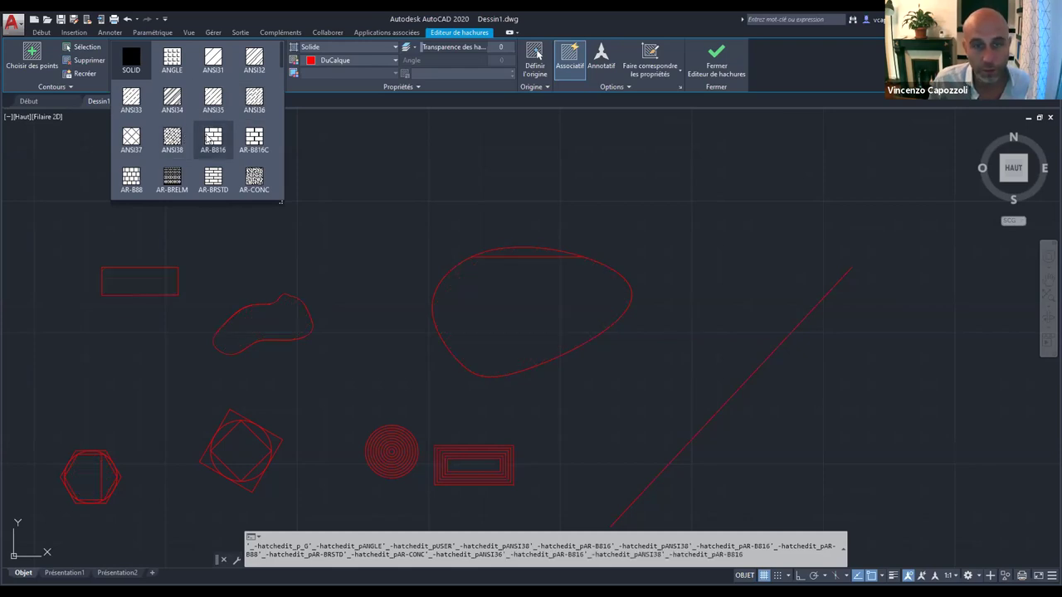
left_click(179, 153)
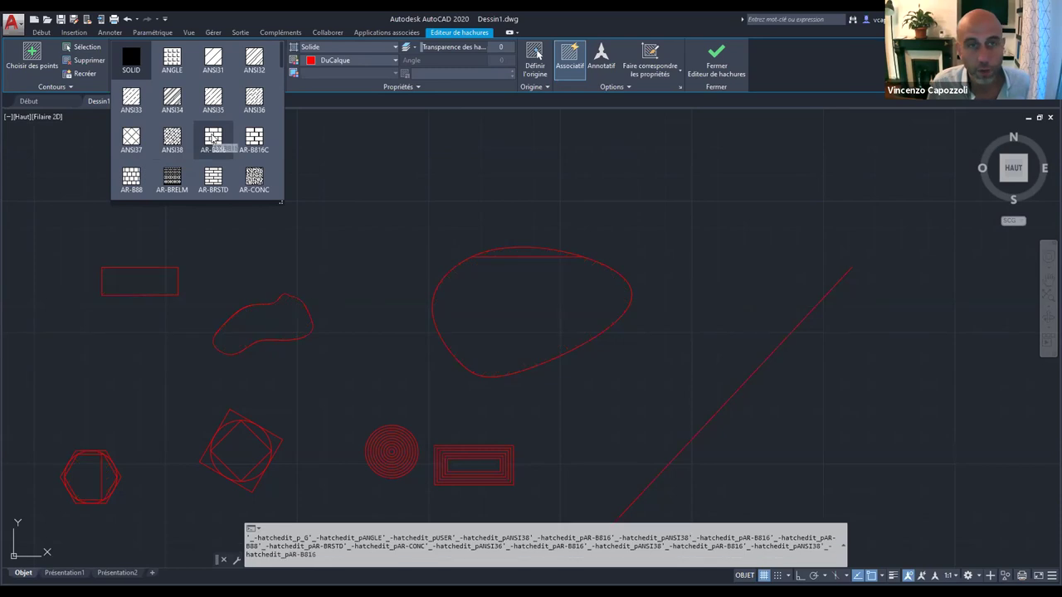
left_click(215, 141)
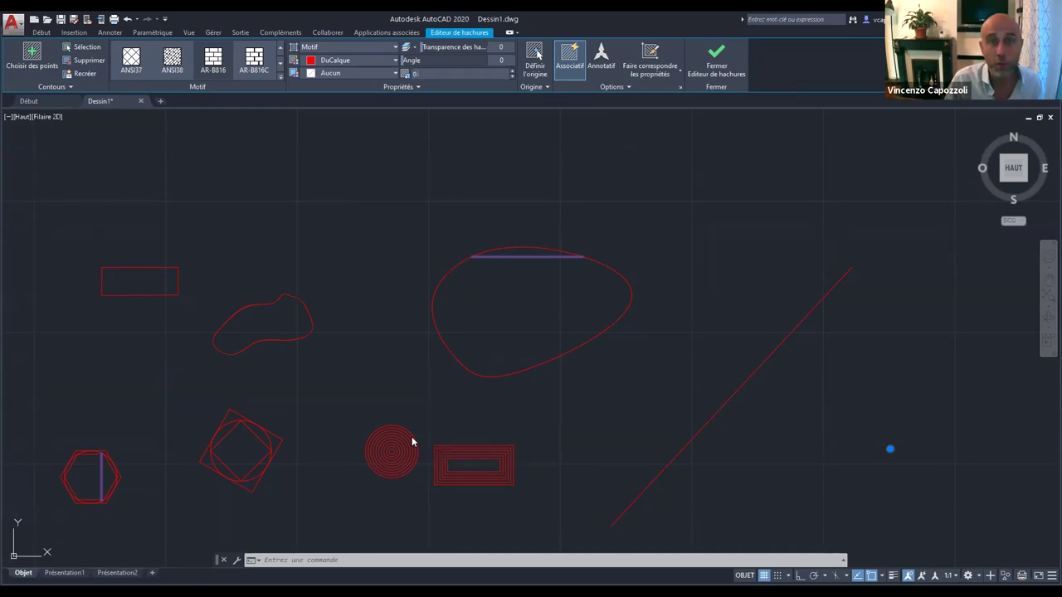
Reduce the brick hatch scale, trying values down to 0.01.
type("1")
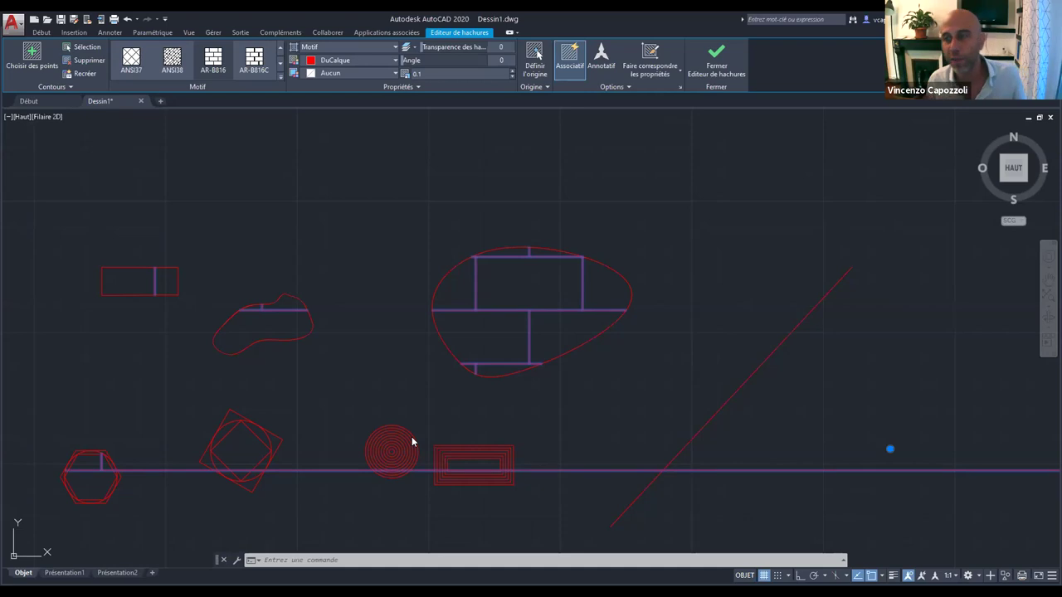
left_click(453, 74)
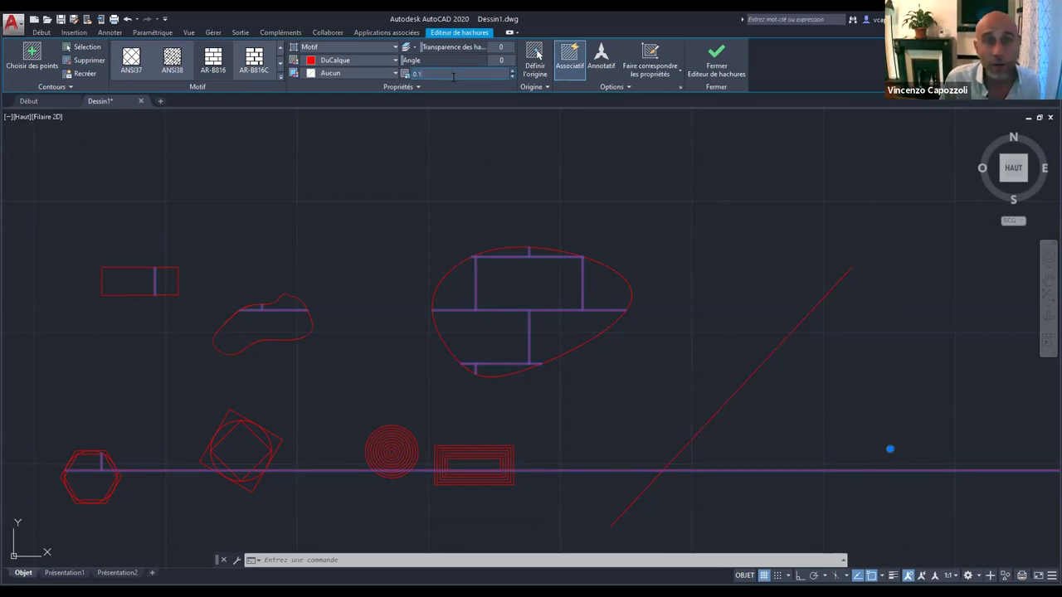
type("0.3")
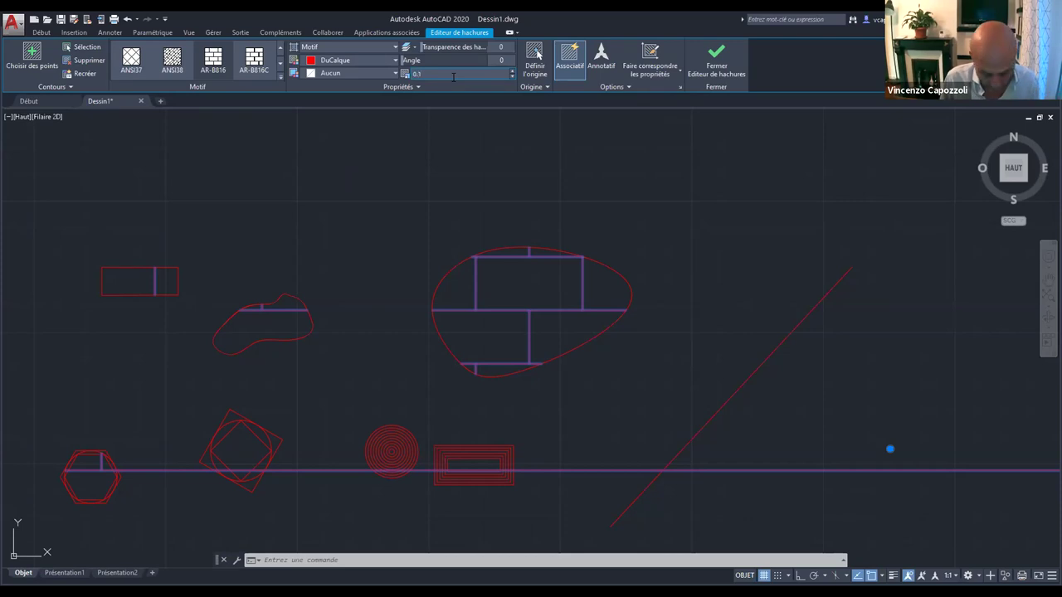
key("Return")
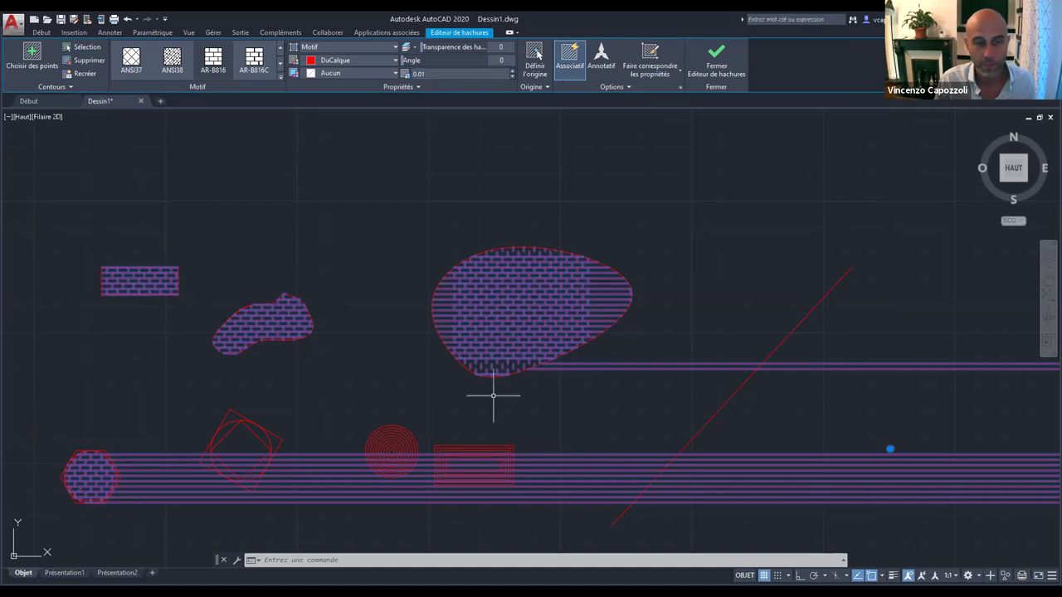
middle_click_drag(357, 463, 368, 408)
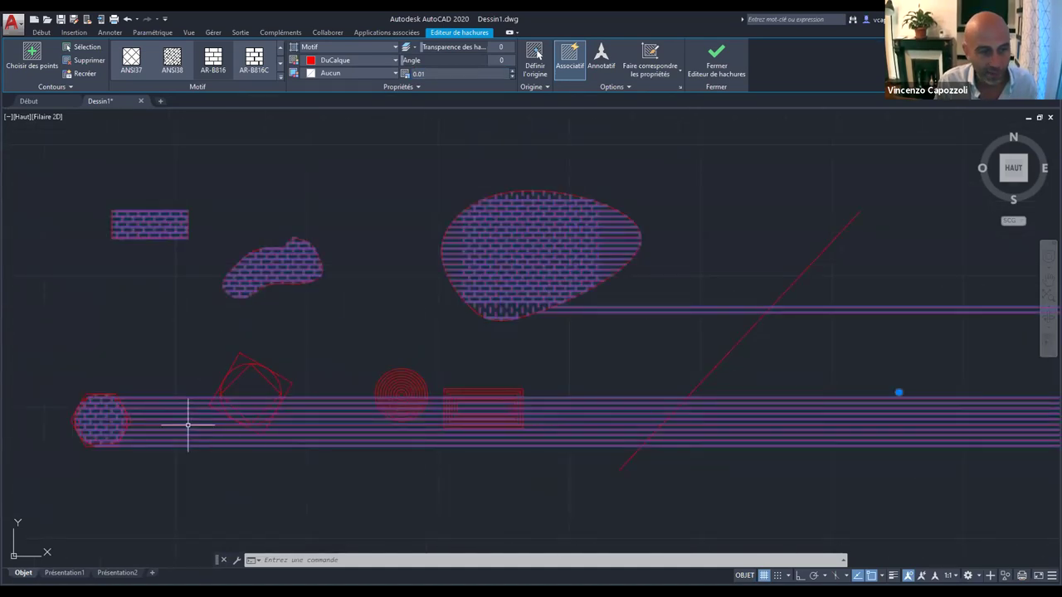
scroll(166, 438, "down", 5)
scroll(311, 443, "up", 4)
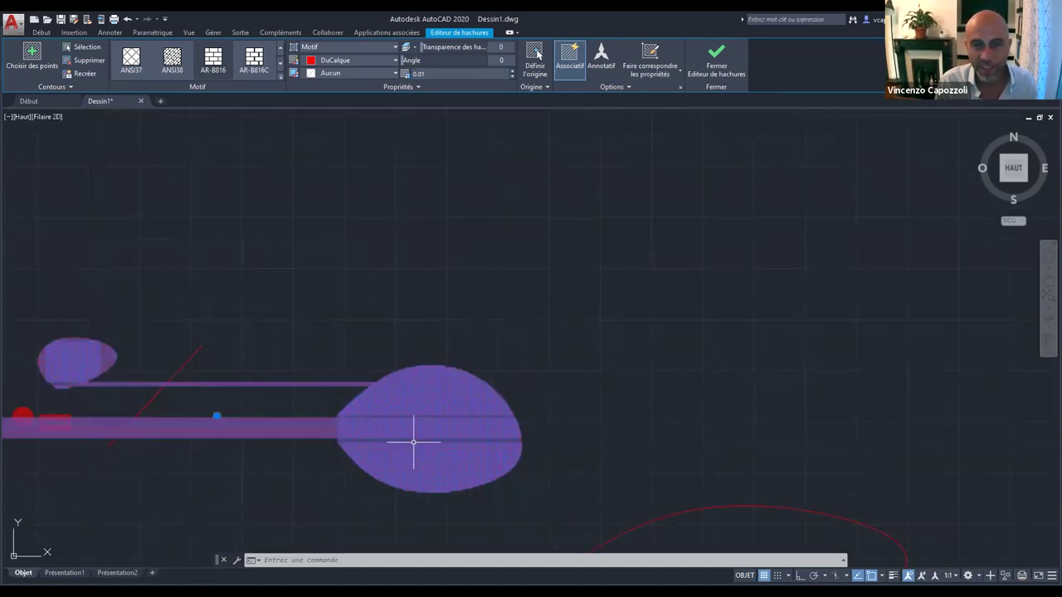
scroll(416, 444, "down", 2)
Cancel hatch editing and undo repeatedly until the shapes are plain red outlines.
key("Escape")
left_click(429, 407)
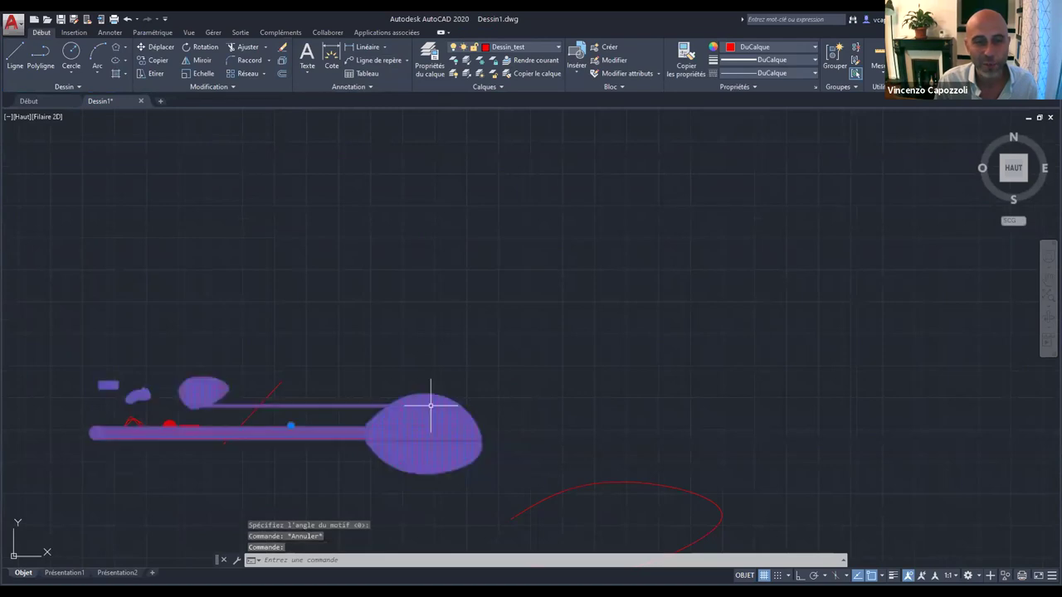
scroll(394, 438, "up", 2)
scroll(406, 436, "down", 3)
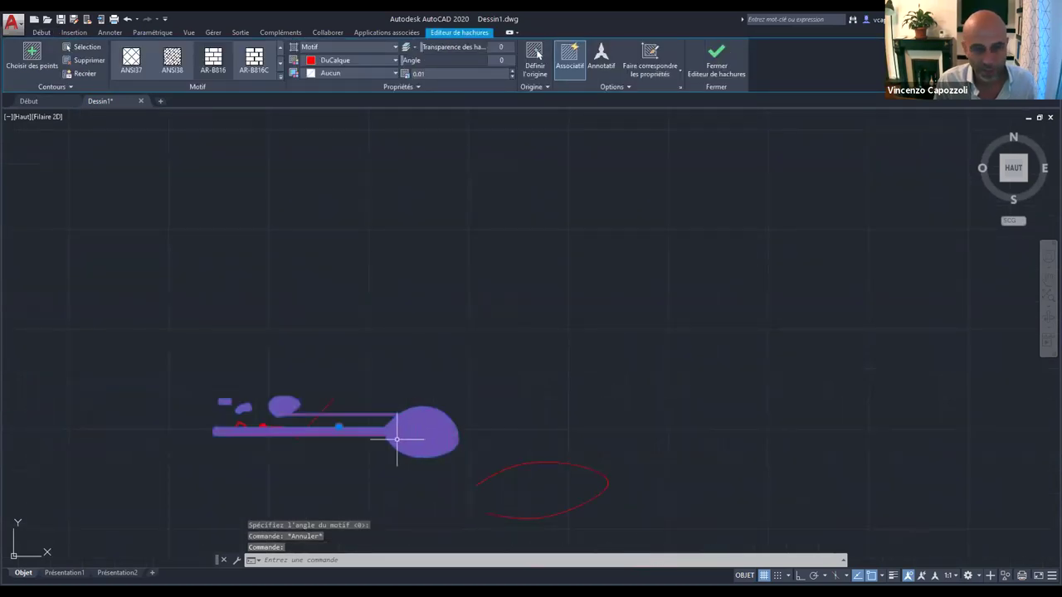
key("ctrl+z")
left_click(476, 436)
scroll(460, 446, "down", 3)
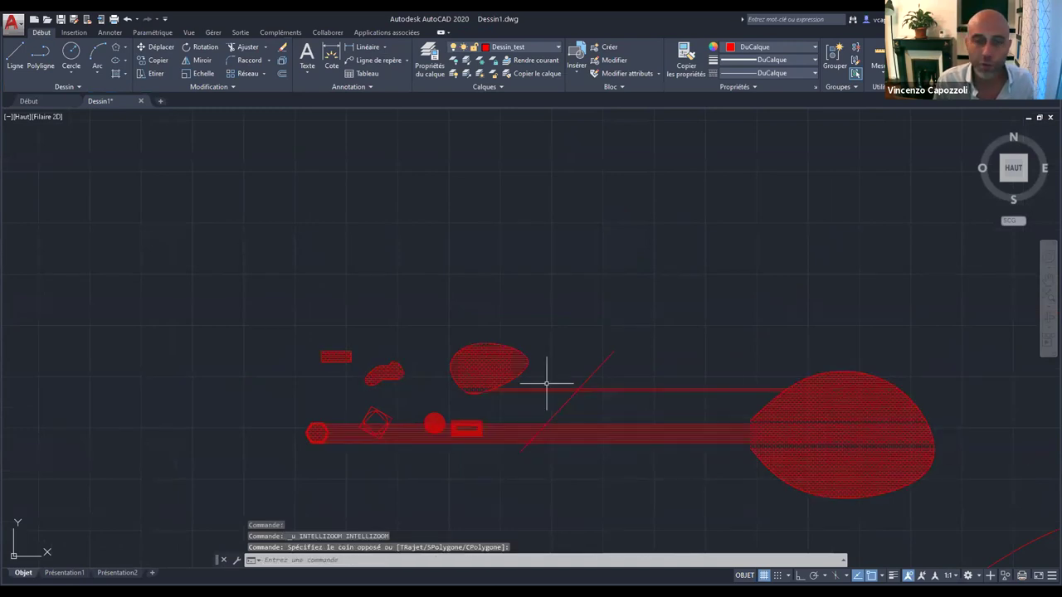
key("ctrl+z")
key("ctrl+z")
key("ctrl+z")
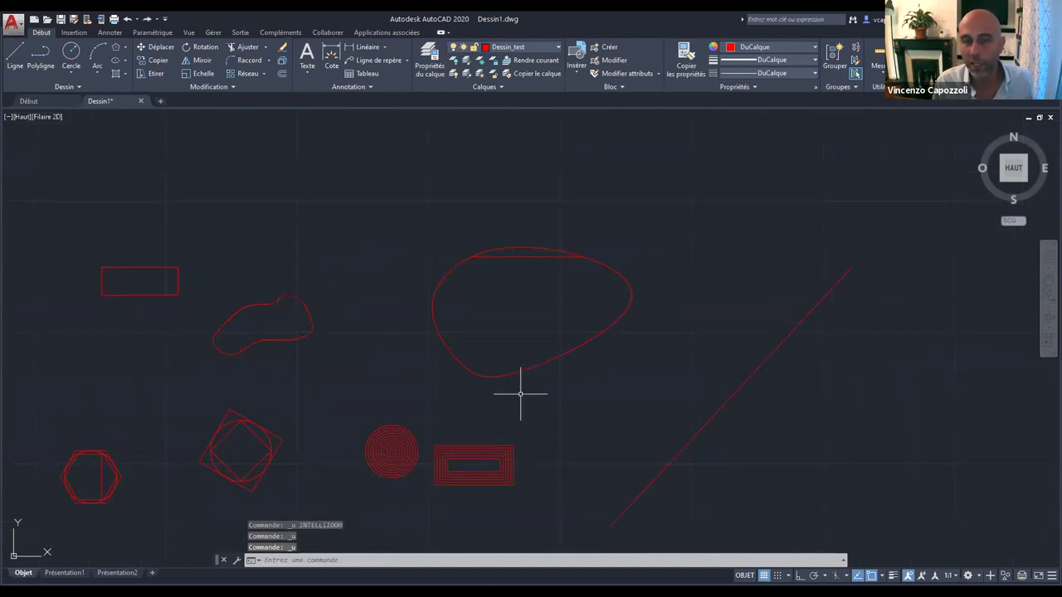
key("ctrl+z")
key("ctrl+z")
key("ctrl+z")
Fill the large egg shape with a SOLID red hatch.
scroll(177, 343, "up", 3)
scroll(303, 338, "down", 3)
middle_click_drag(315, 340, 316, 340)
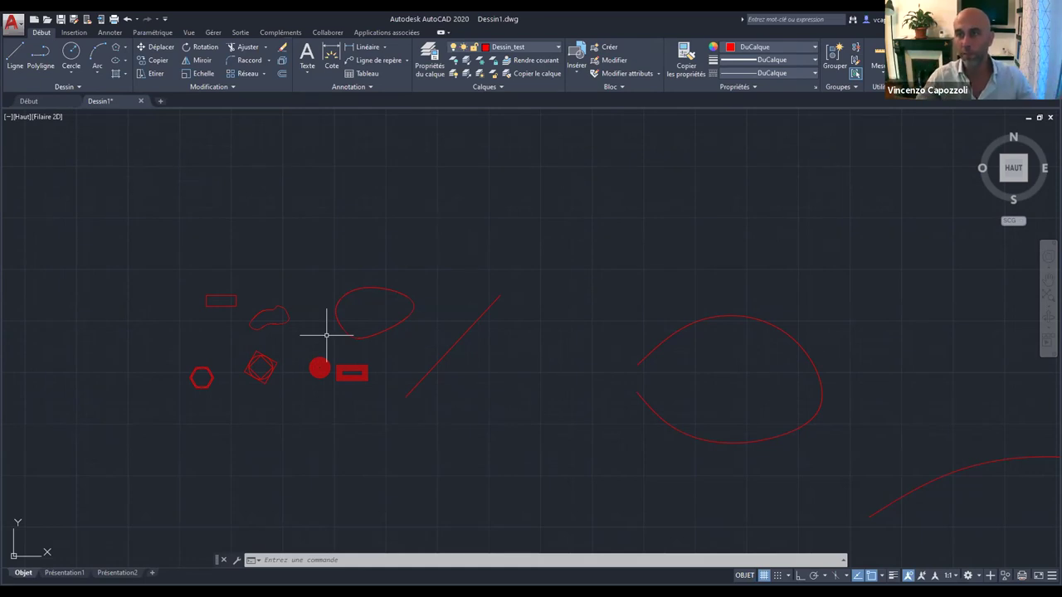
left_click(117, 74)
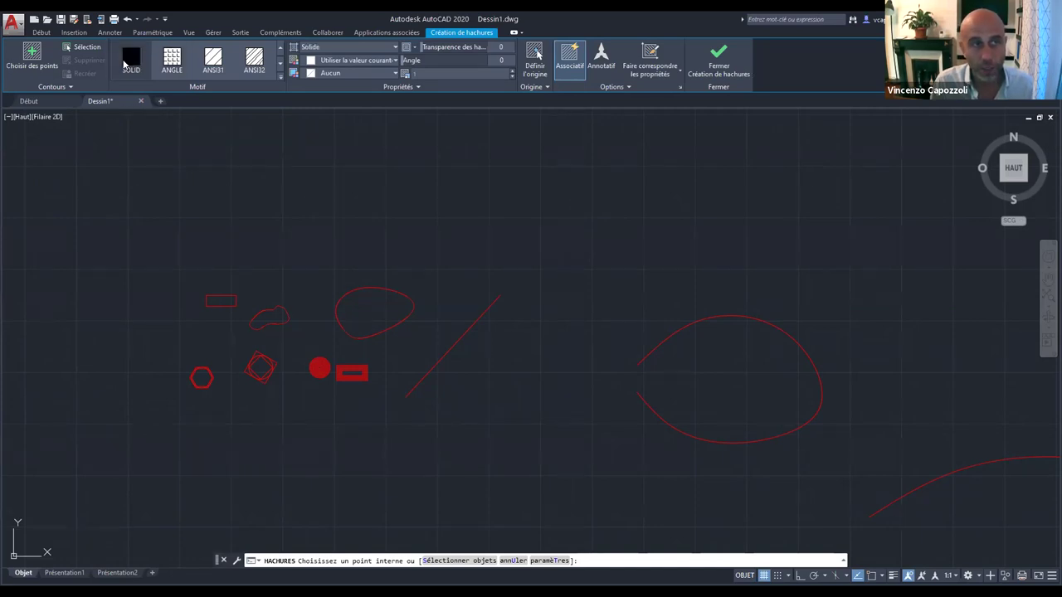
left_click(121, 73)
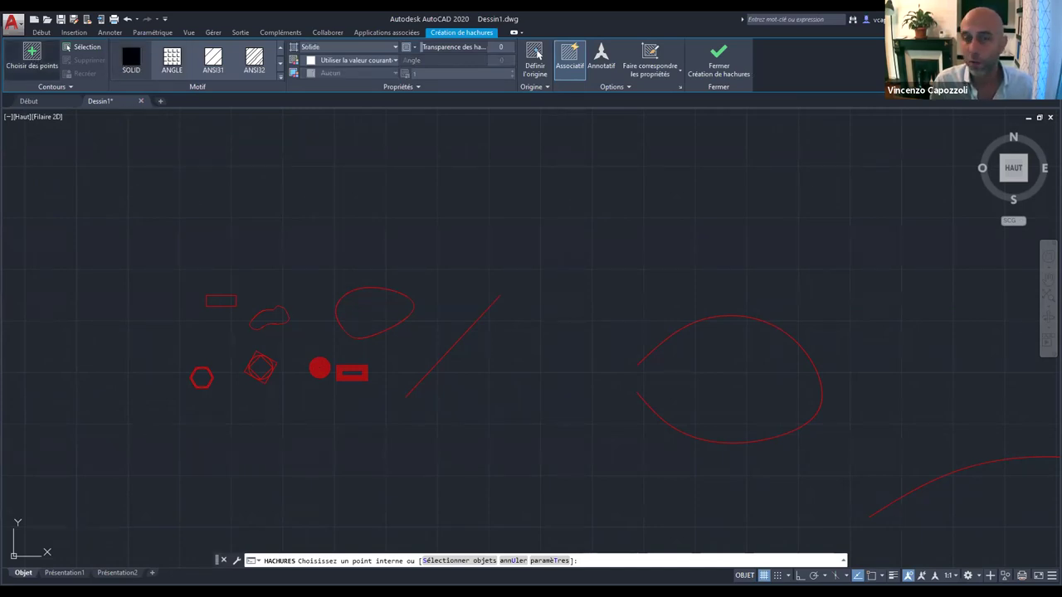
left_click(403, 304)
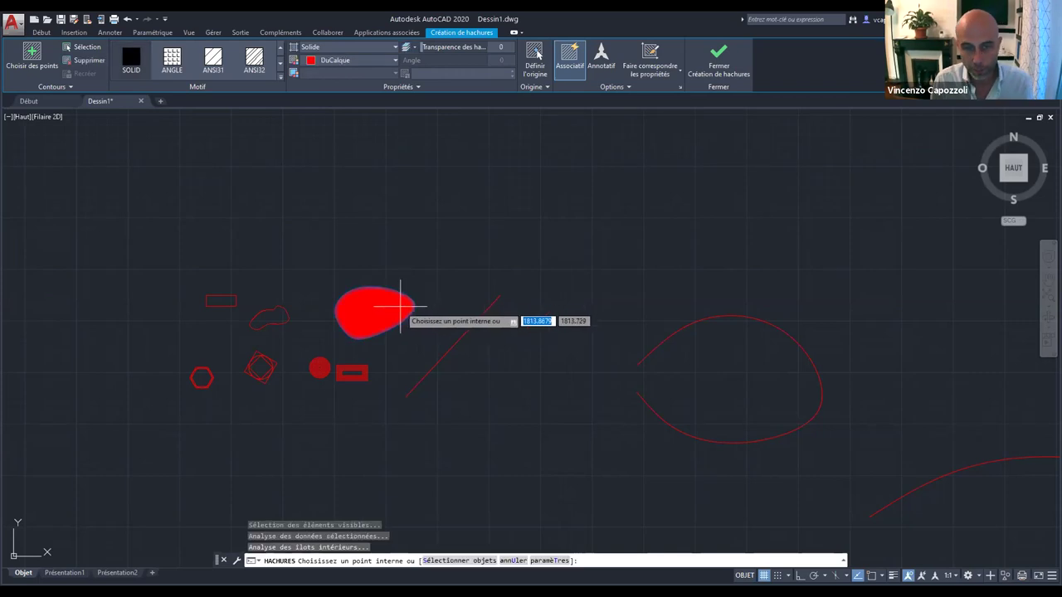
key("Return")
middle_click_drag(376, 353, 454, 313)
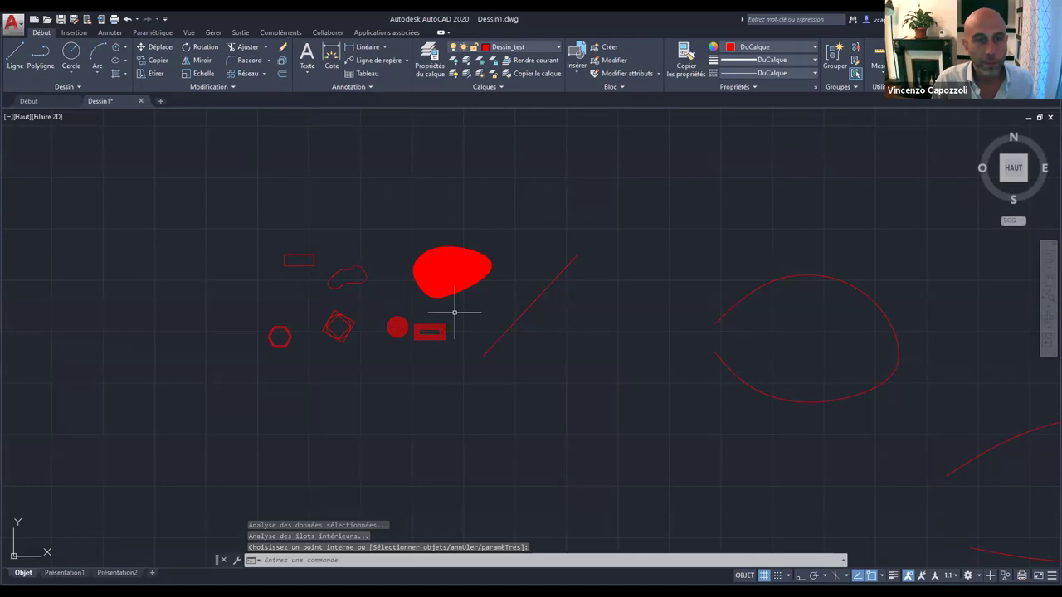
scroll(373, 286, "up", 2)
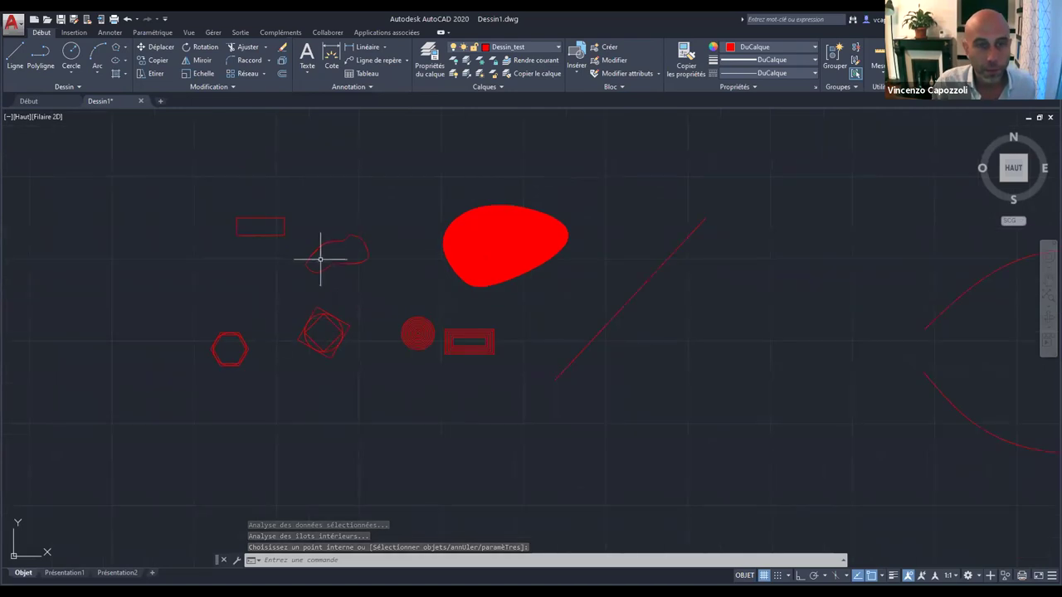
Hatch the small freeform blob with the AR-B816 brick pattern, then end the command.
left_click(118, 73)
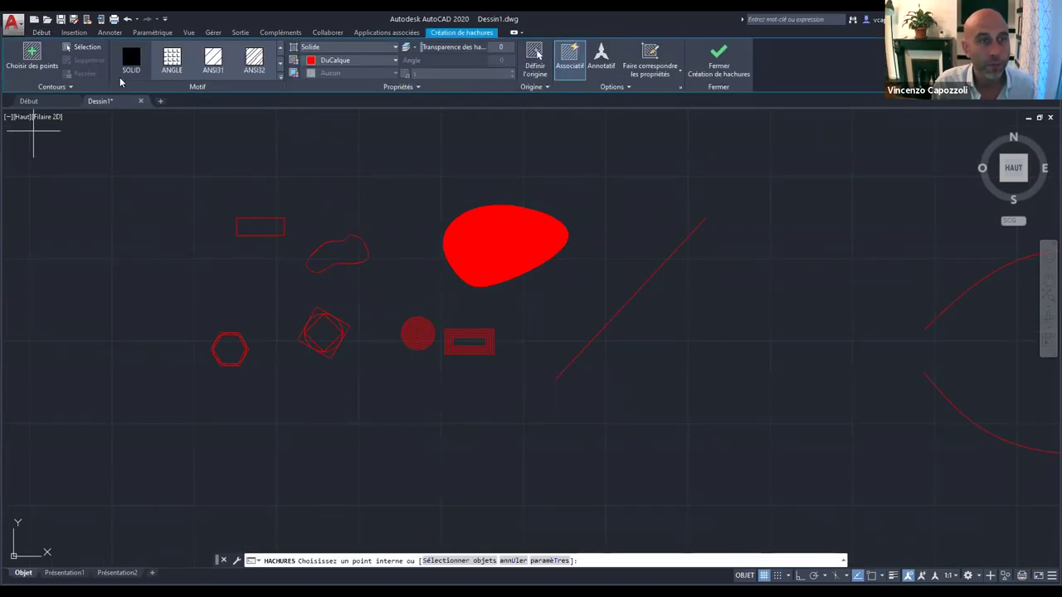
left_click(279, 79)
left_click(218, 138)
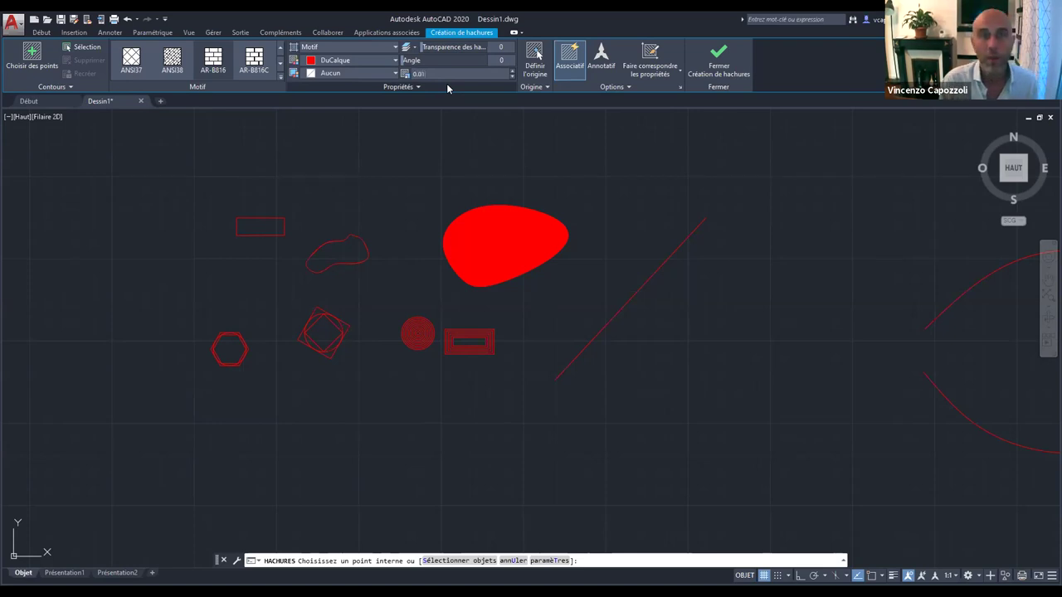
left_click(341, 256)
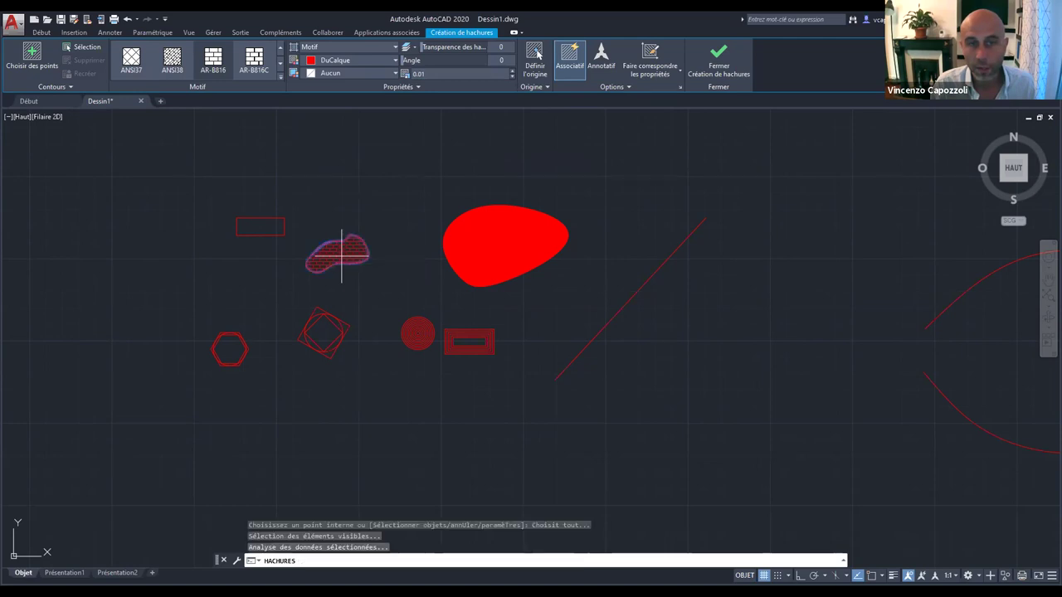
scroll(265, 283, "up", 5)
scroll(436, 301, "down", 2)
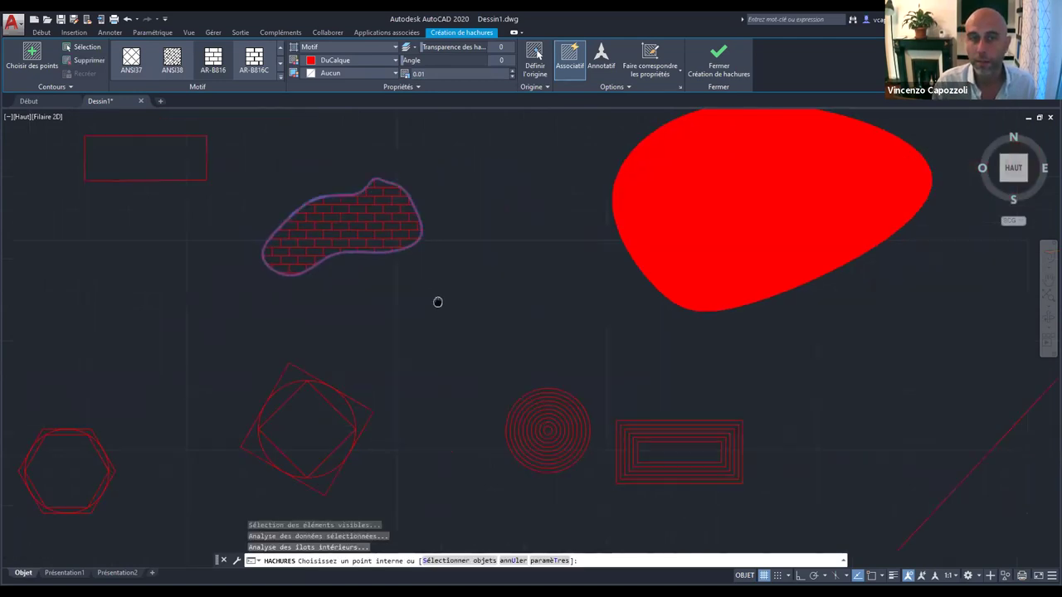
key("Escape")
scroll(419, 298, "down", 2)
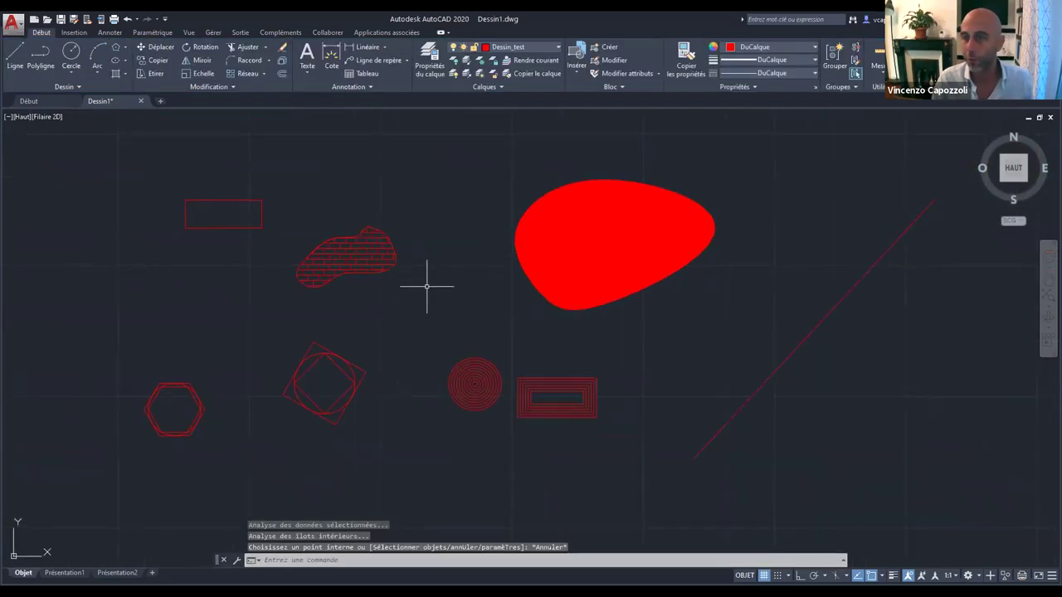
Delete the egg's solid red fill, then restore it with undo.
left_click(627, 248)
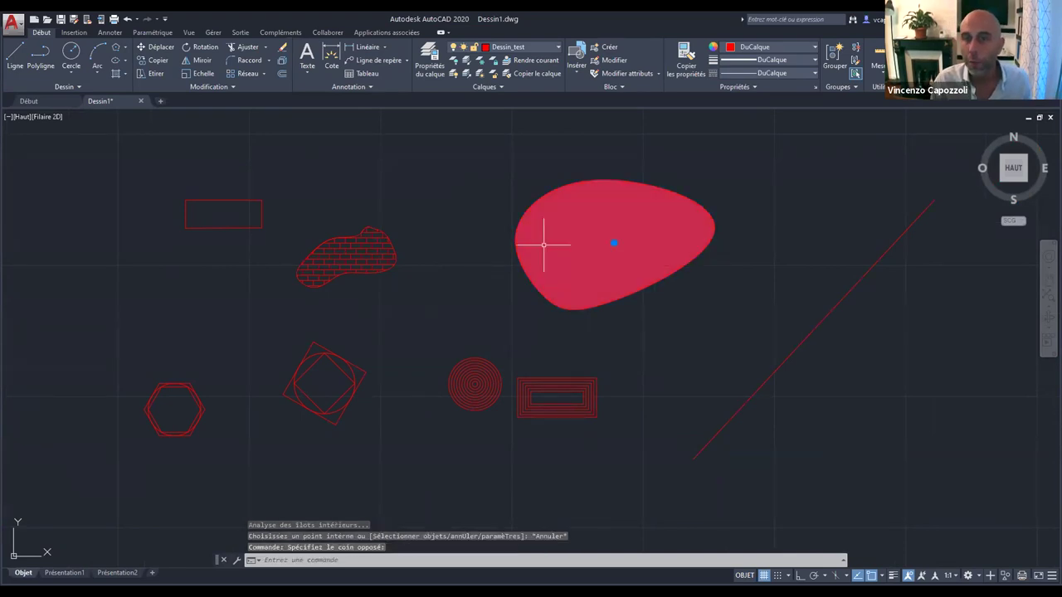
key("Delete")
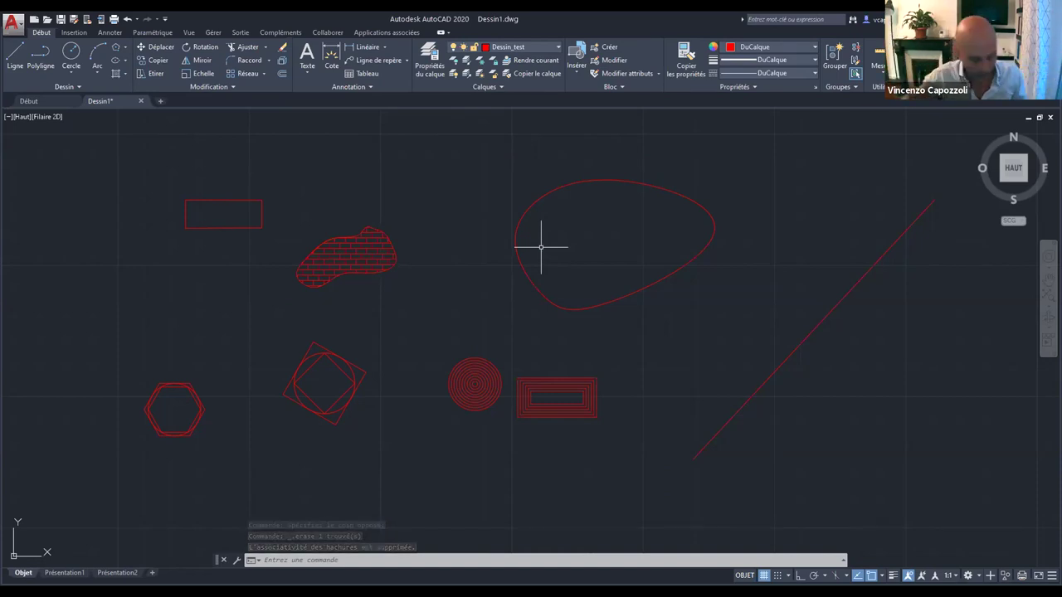
key("ctrl+z")
mouse_move(540, 247)
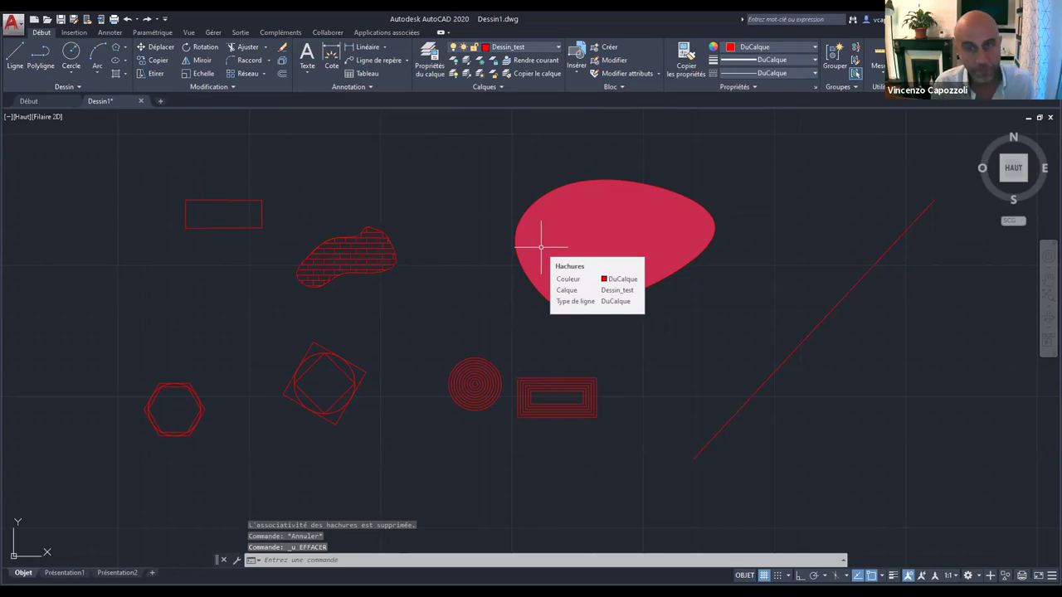
key("Escape")
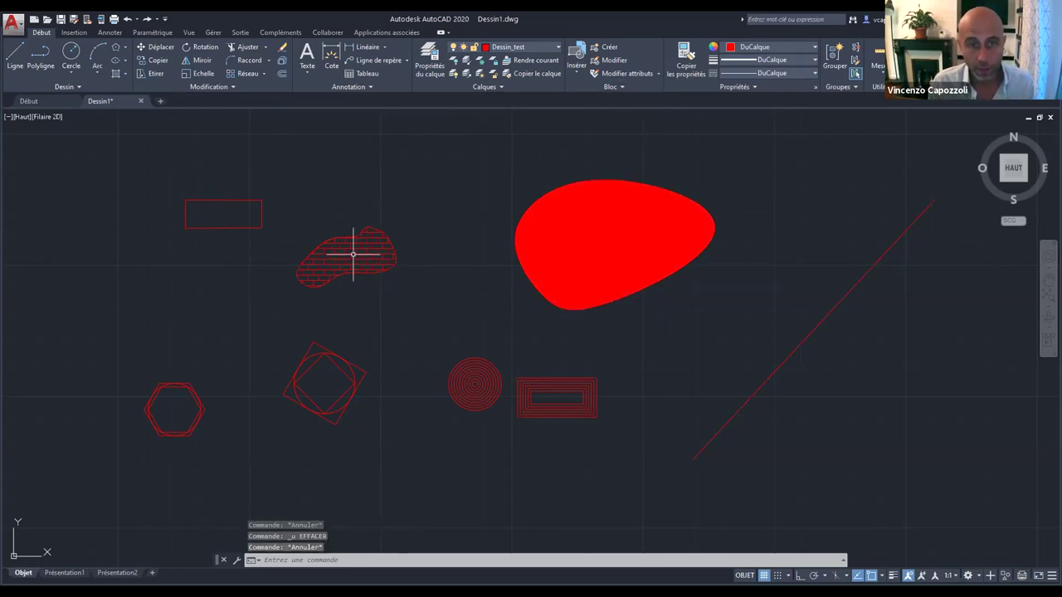
scroll(649, 251, "up", 2)
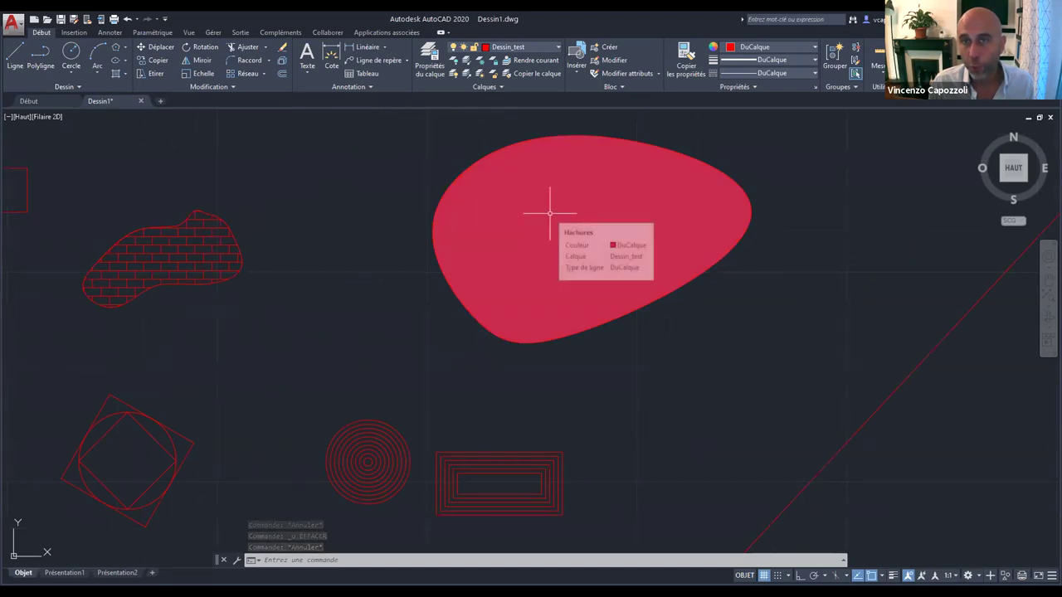
Keep the red fill's colour at DuCalque and close the hatch editor.
left_click(656, 197)
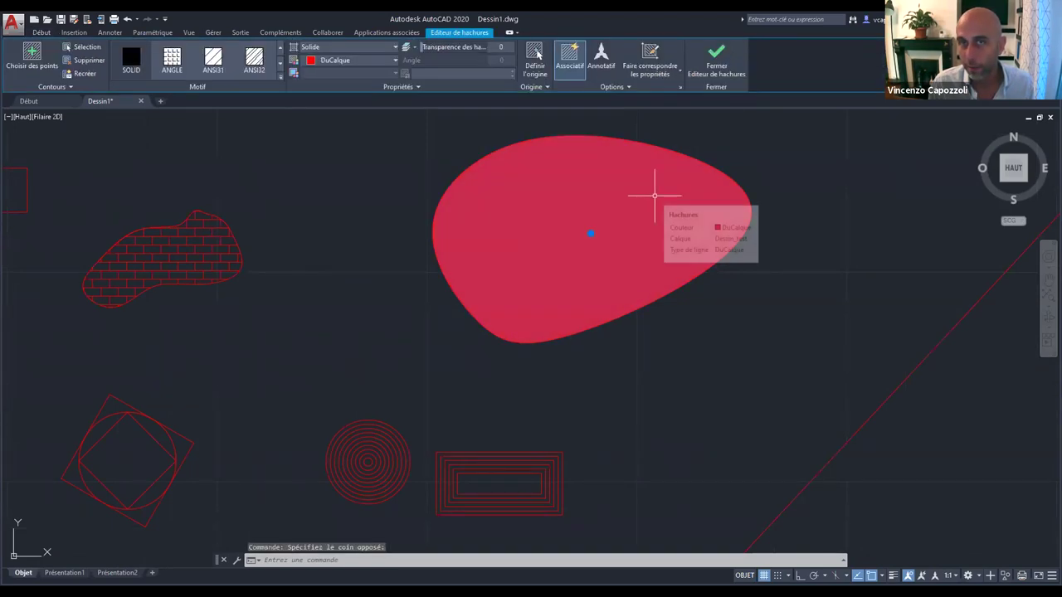
left_click(359, 61)
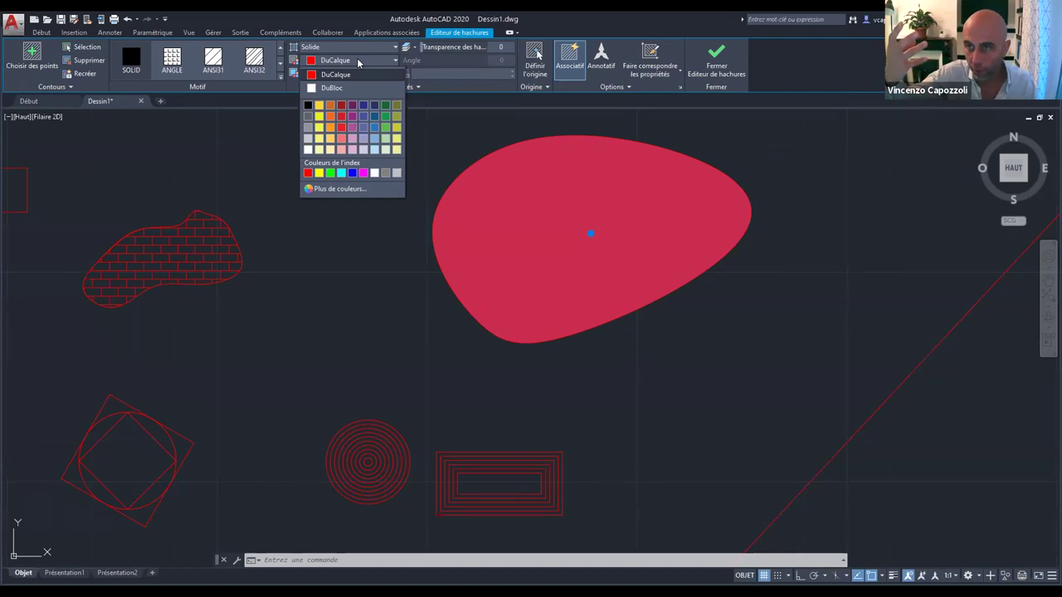
left_click(358, 61)
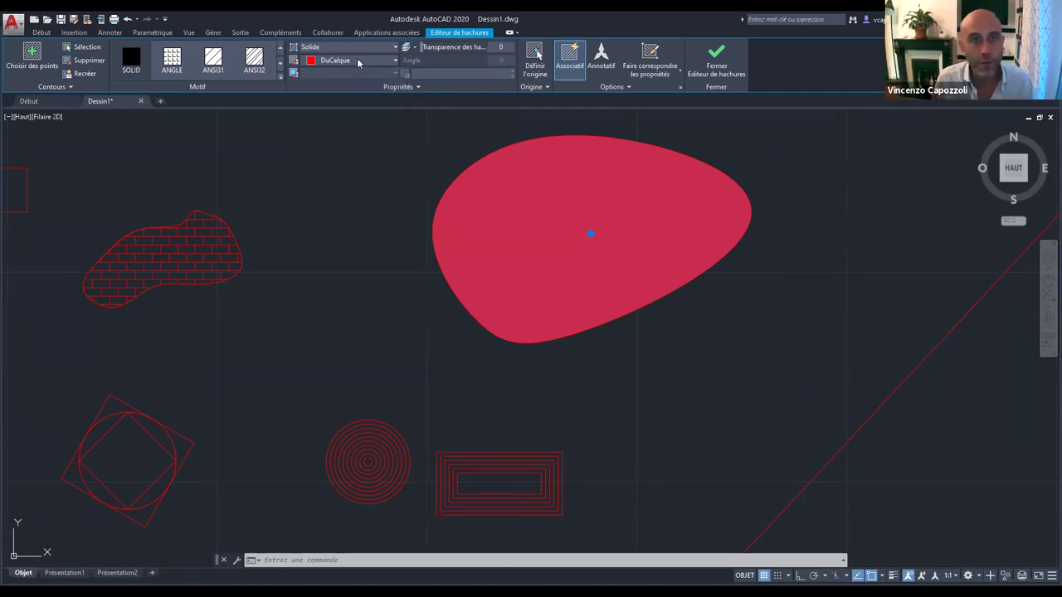
left_click(324, 273)
key("Escape")
scroll(301, 208, "down", 4)
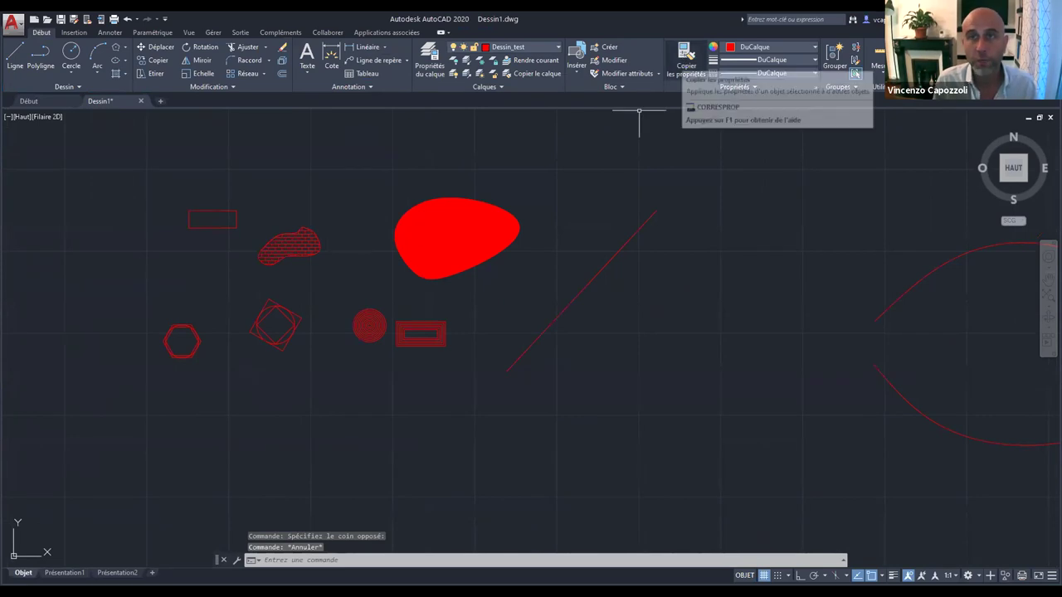
Create a layer named hachures with yellow colour index 50 via LA.
type("la")
key("Return")
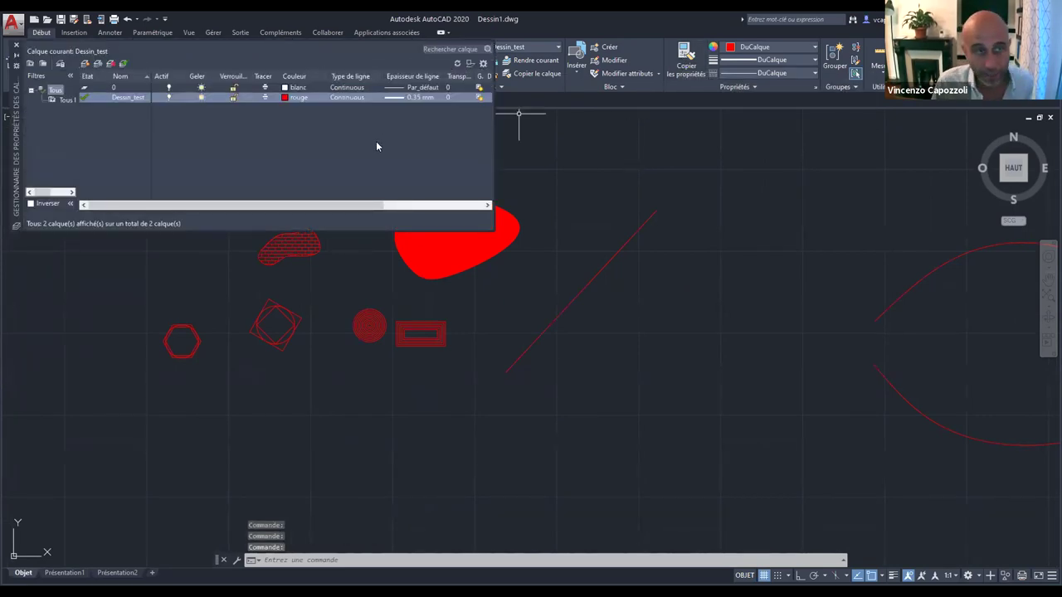
left_click(79, 67)
type("hachures")
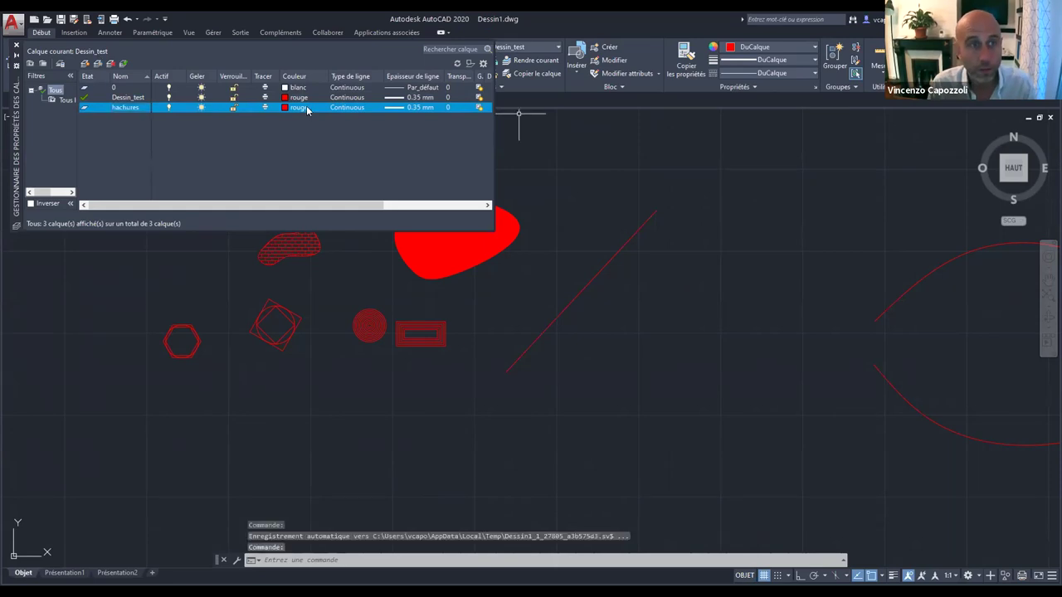
left_click(290, 110)
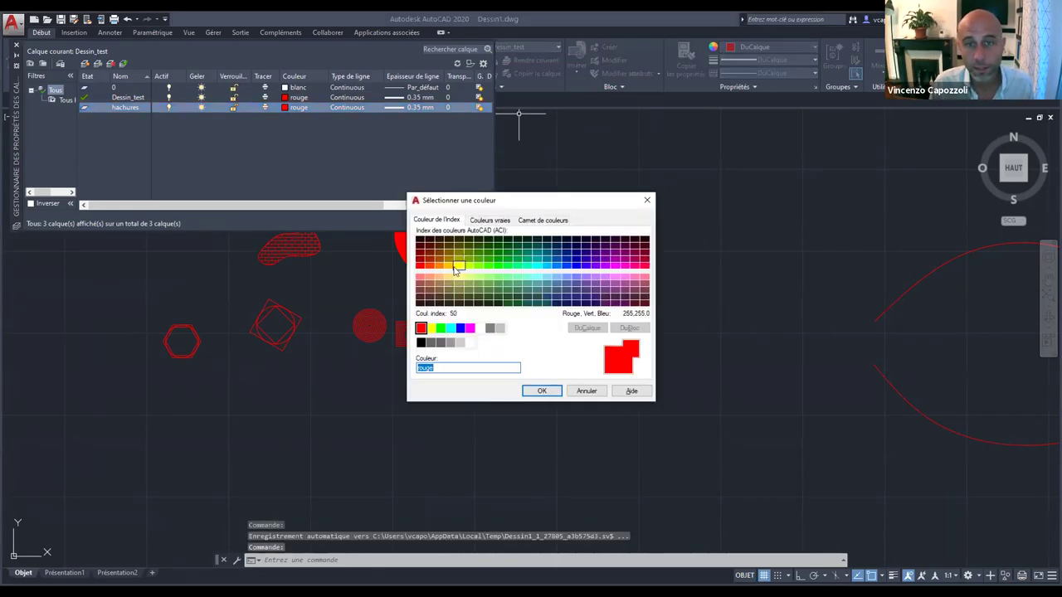
left_click(458, 265)
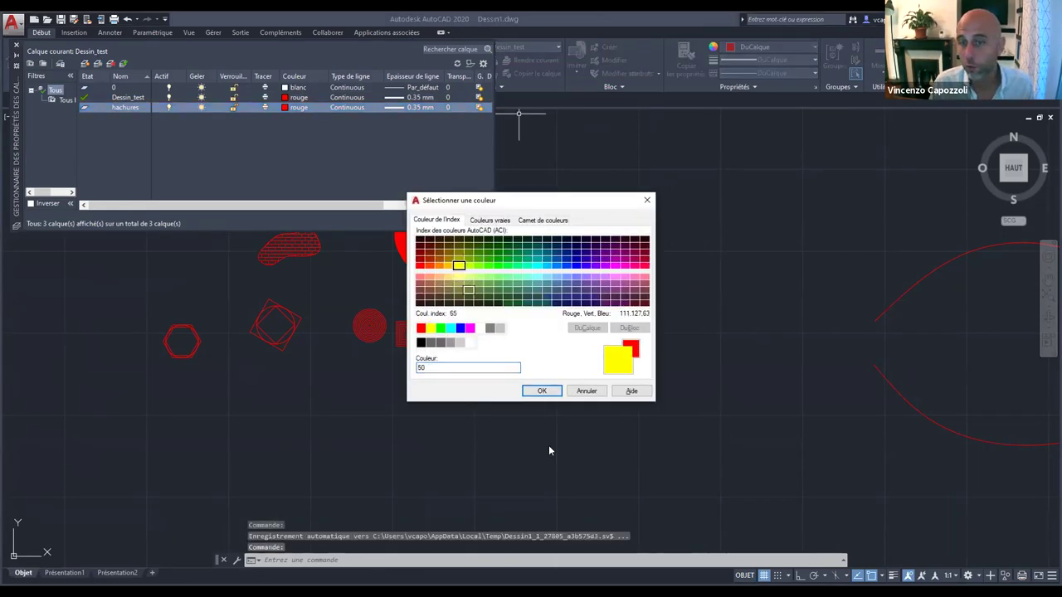
left_click(551, 394)
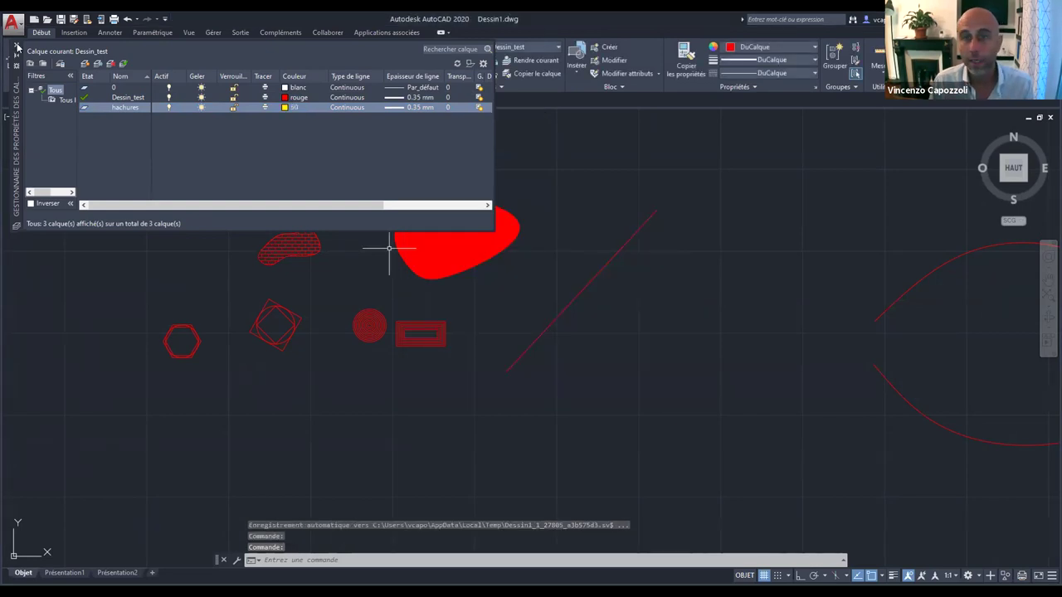
left_click(460, 240)
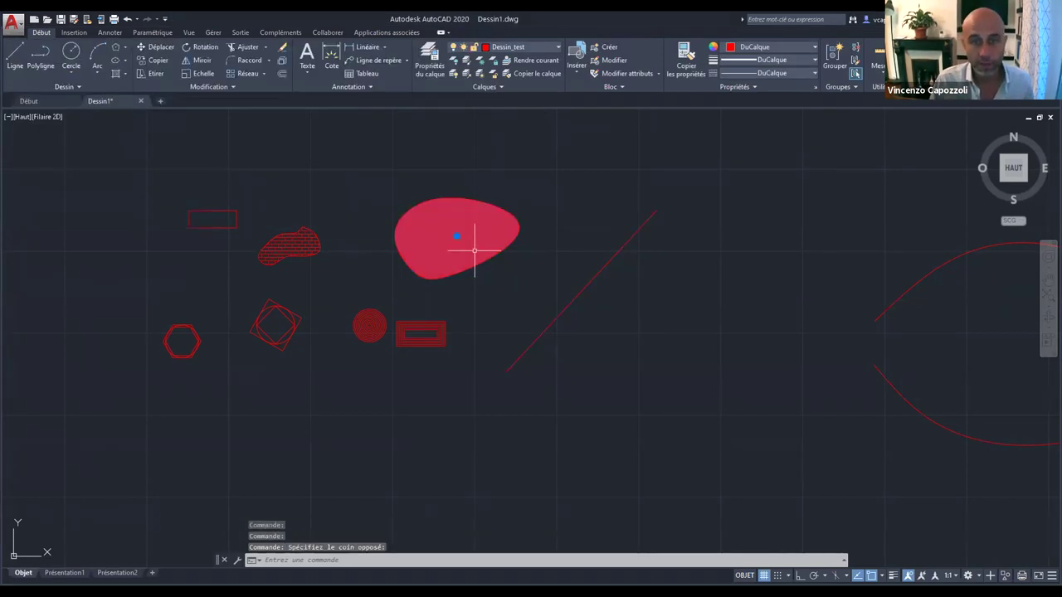
left_click(283, 249)
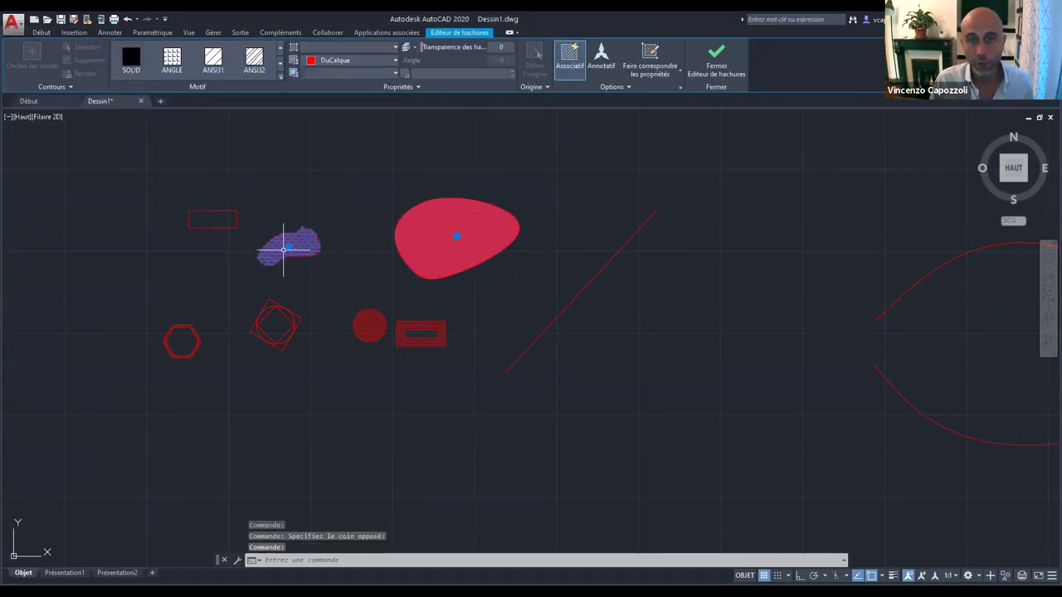
left_click(363, 61)
left_click(361, 63)
left_click(388, 50)
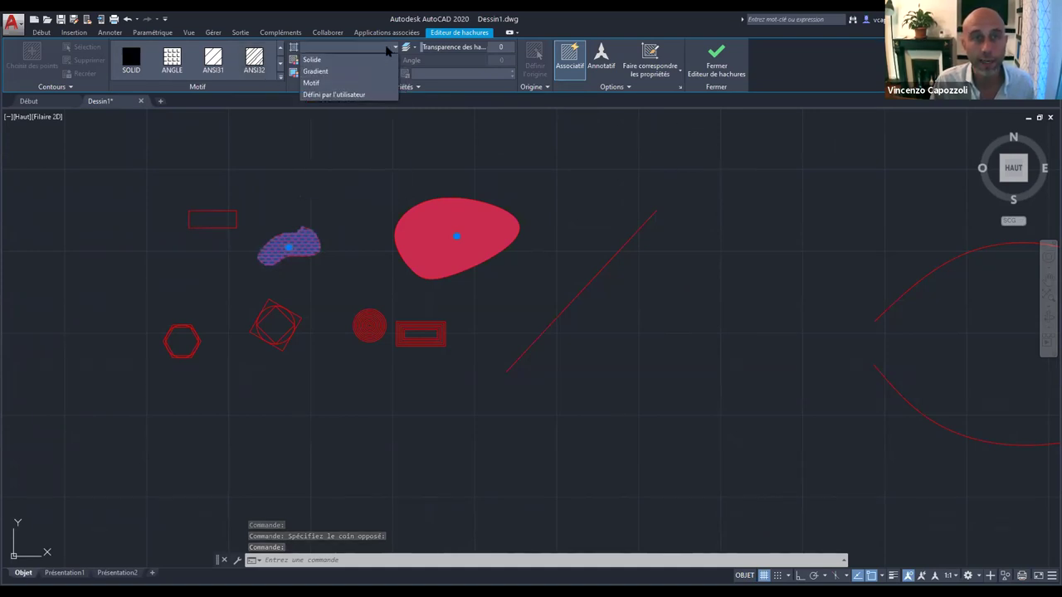
left_click(387, 50)
left_click(356, 73)
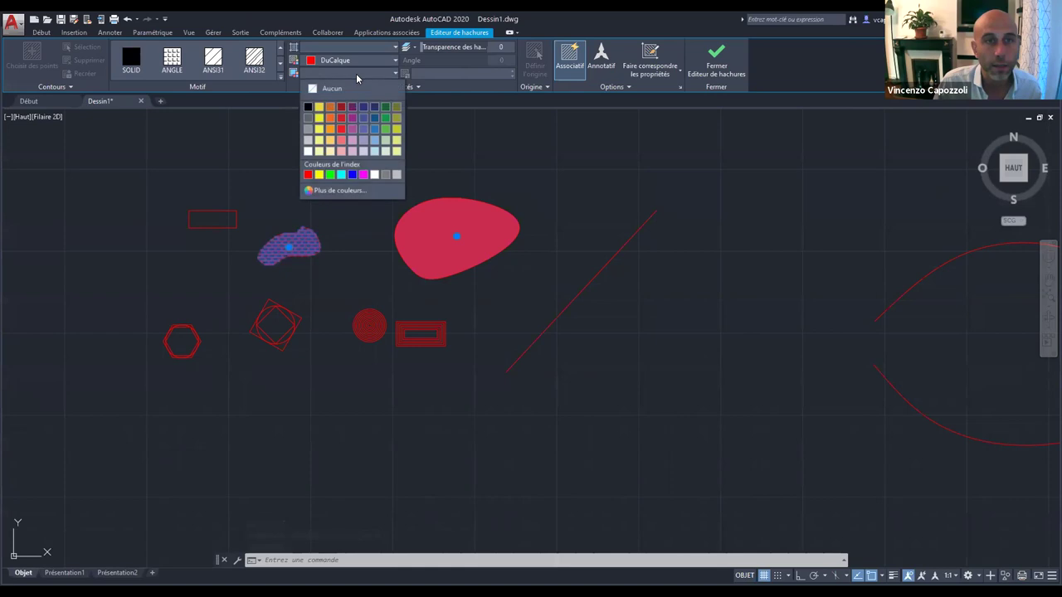
left_click(356, 73)
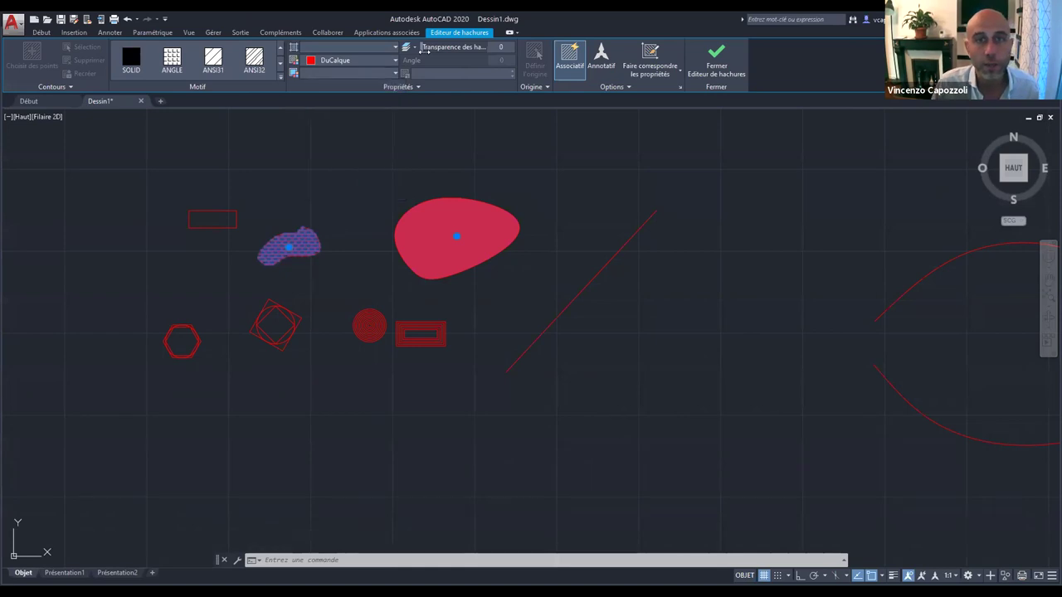
left_click(40, 32)
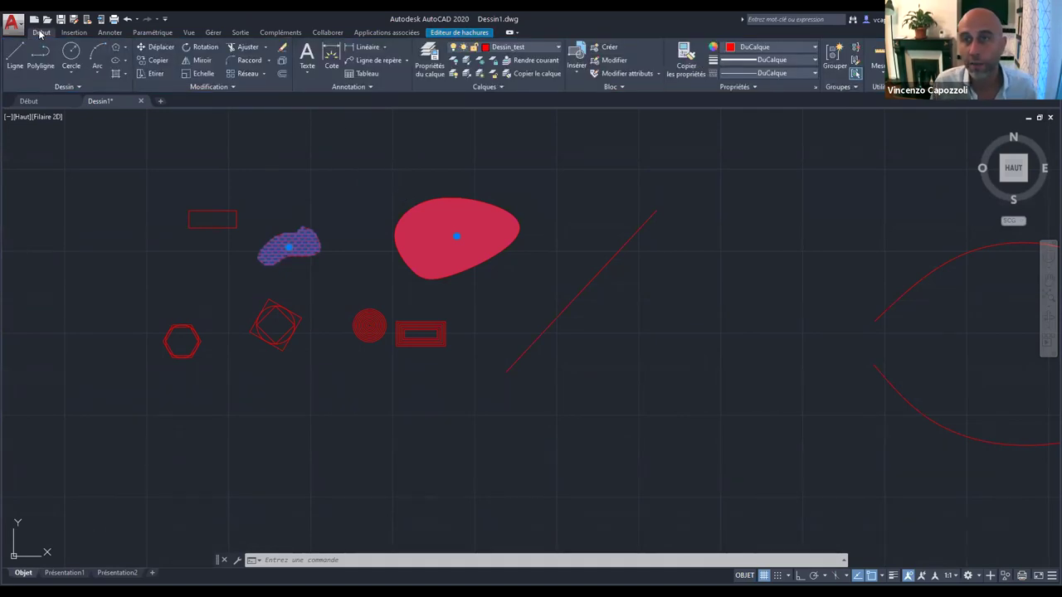
left_click(523, 47)
key("Escape")
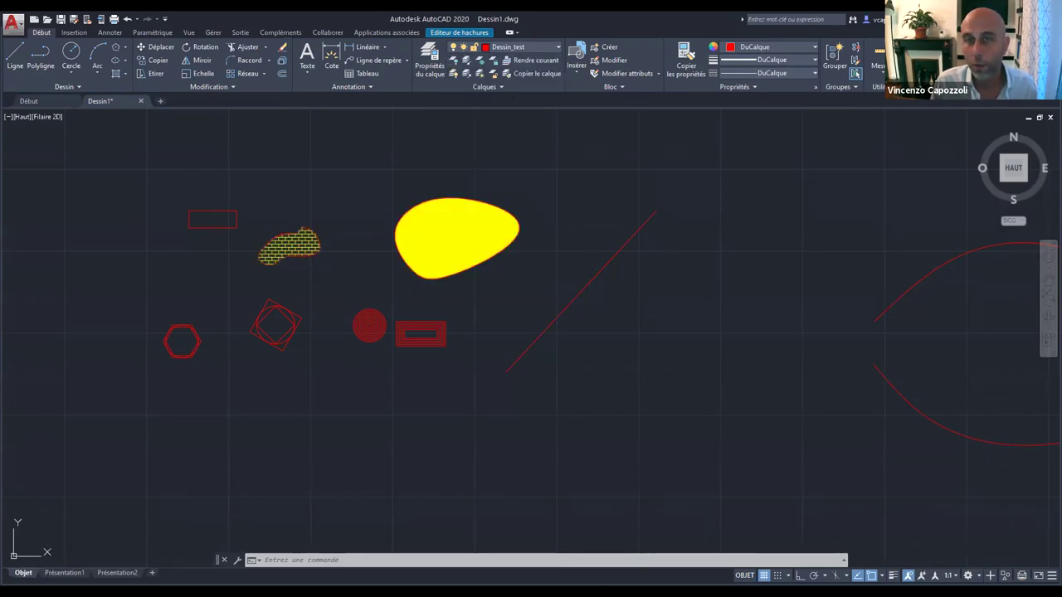
key("Escape")
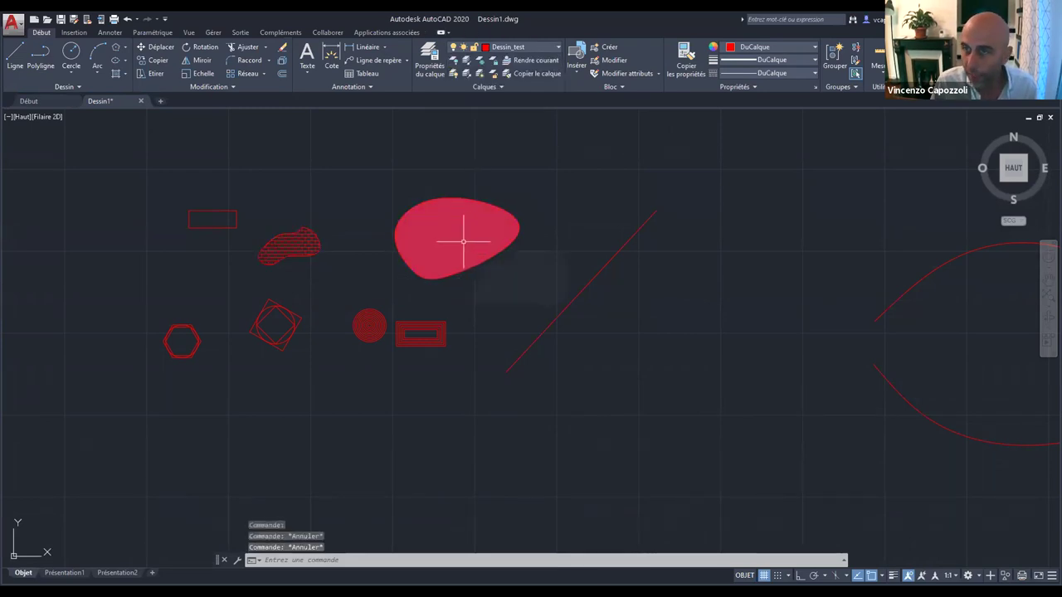
left_click(456, 237)
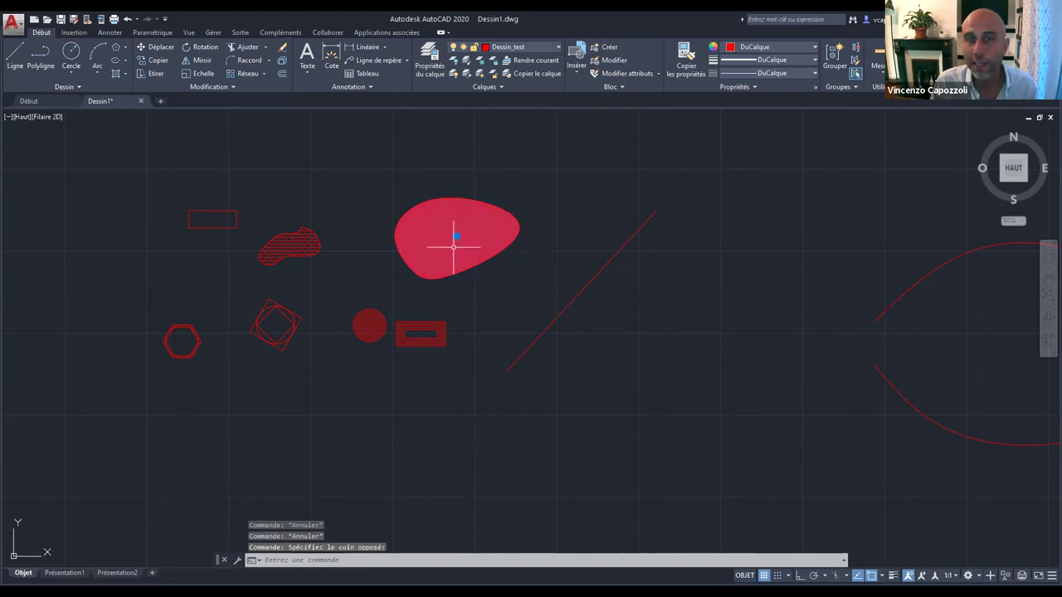
left_click(454, 246)
key("Escape")
scroll(465, 246, "up", 2)
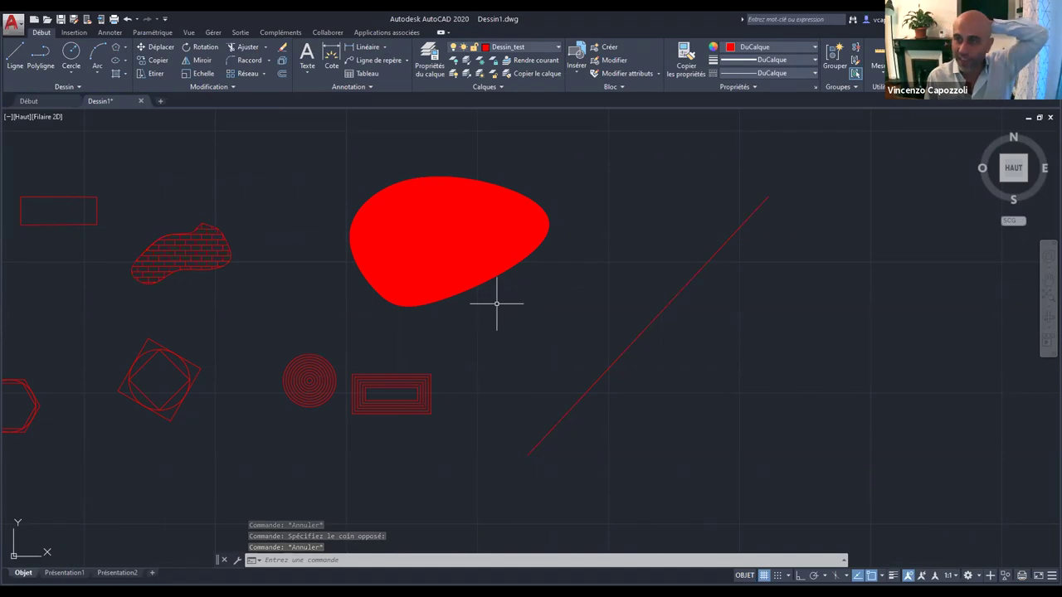
Move the solid red hatch onto the hachures layer so it displays yellow.
left_click(452, 232)
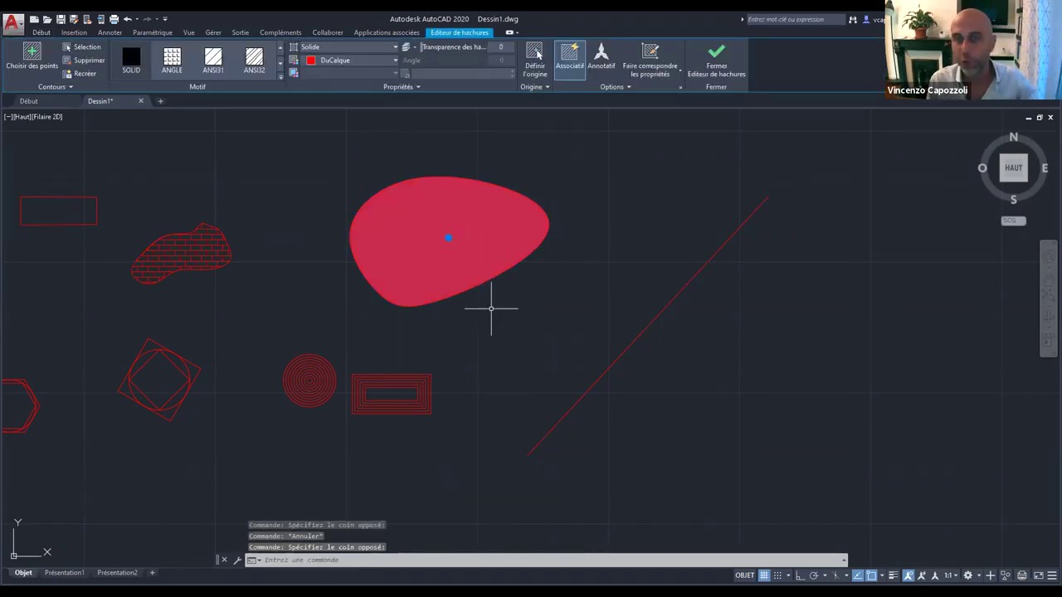
key("Escape")
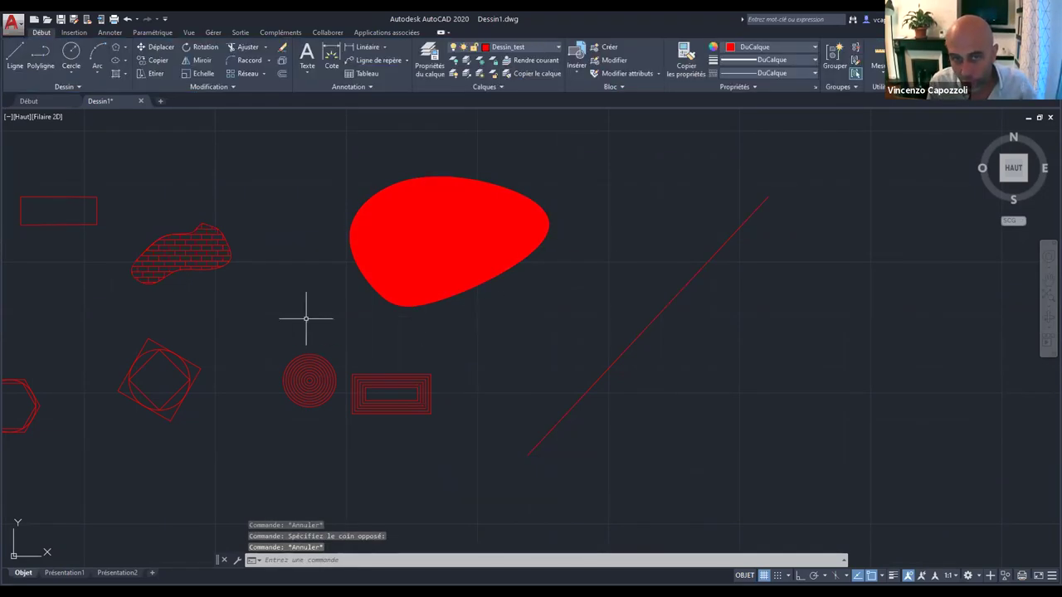
left_click(546, 238)
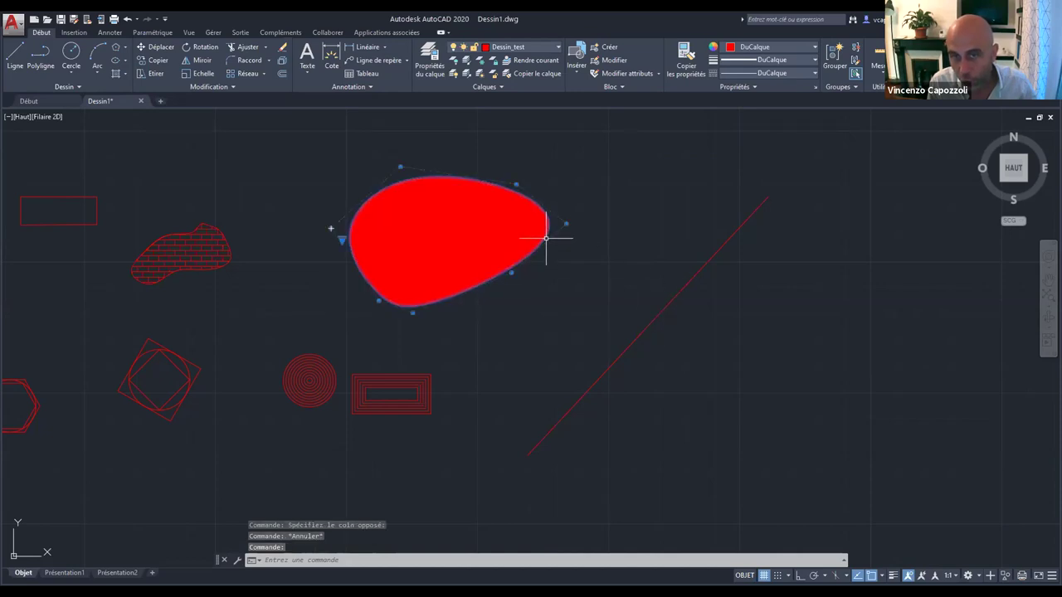
left_click(436, 218)
mouse_move(438, 221)
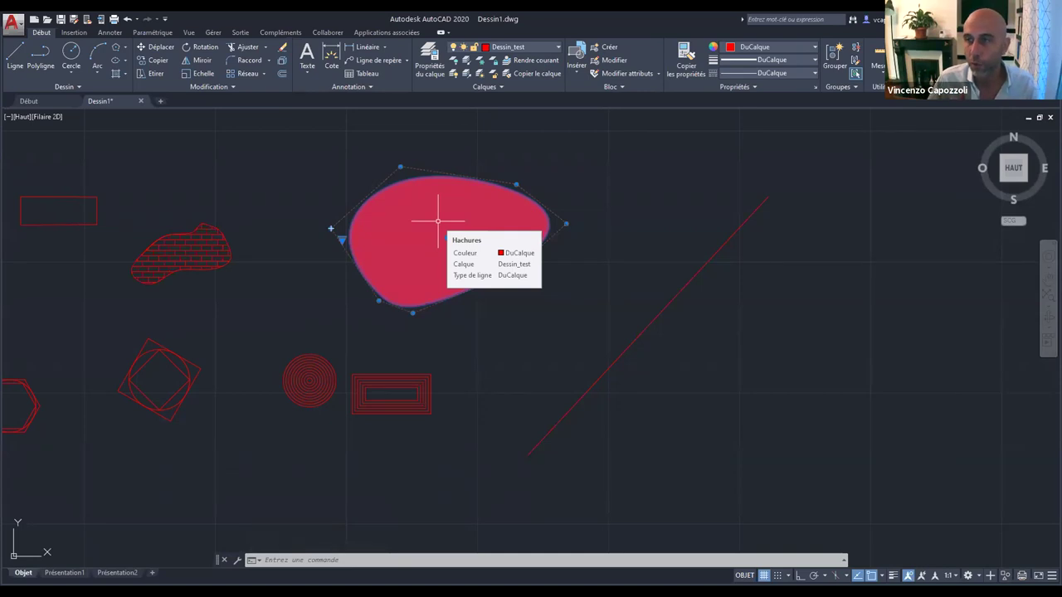
key("Escape")
key("Escape")
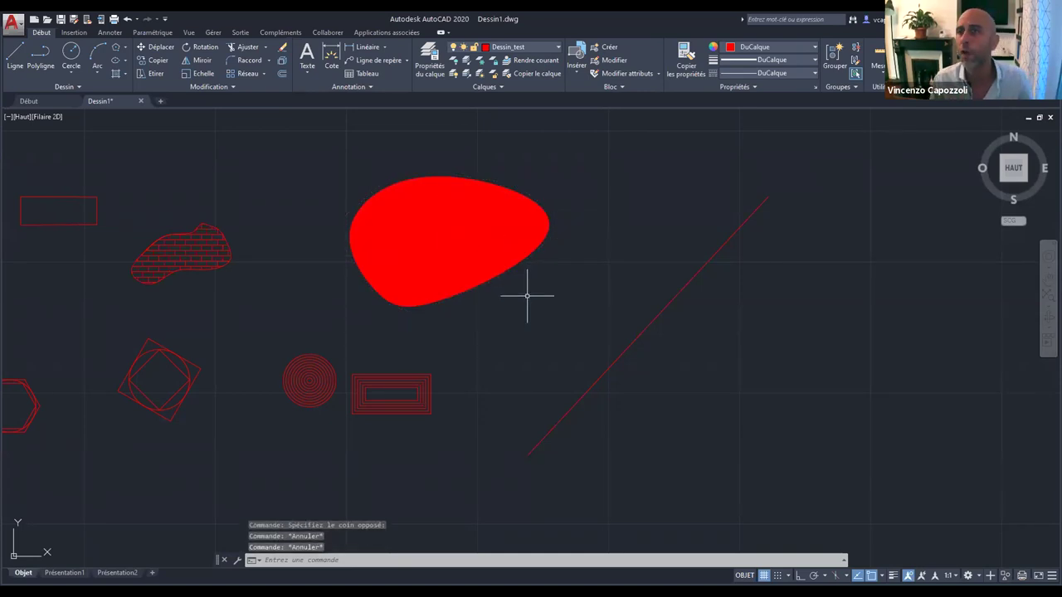
left_click(521, 282)
left_click(42, 33)
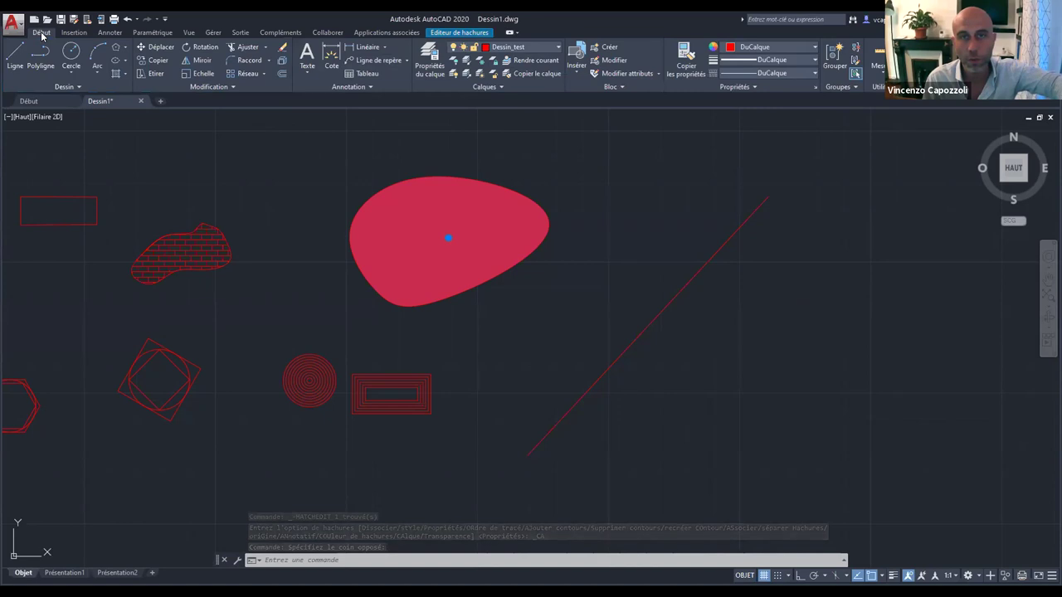
left_click(550, 52)
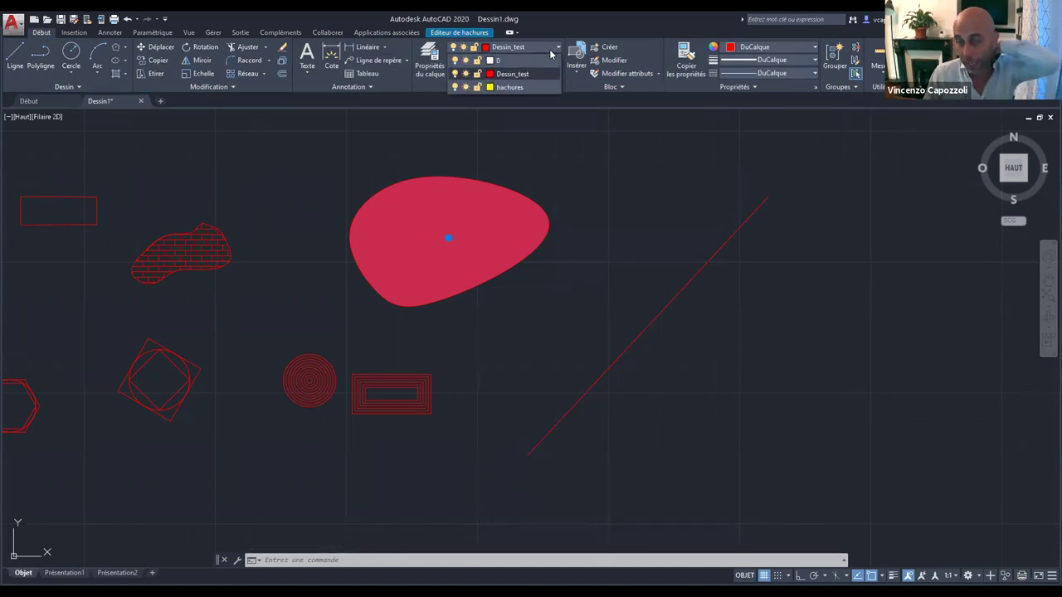
left_click(511, 87)
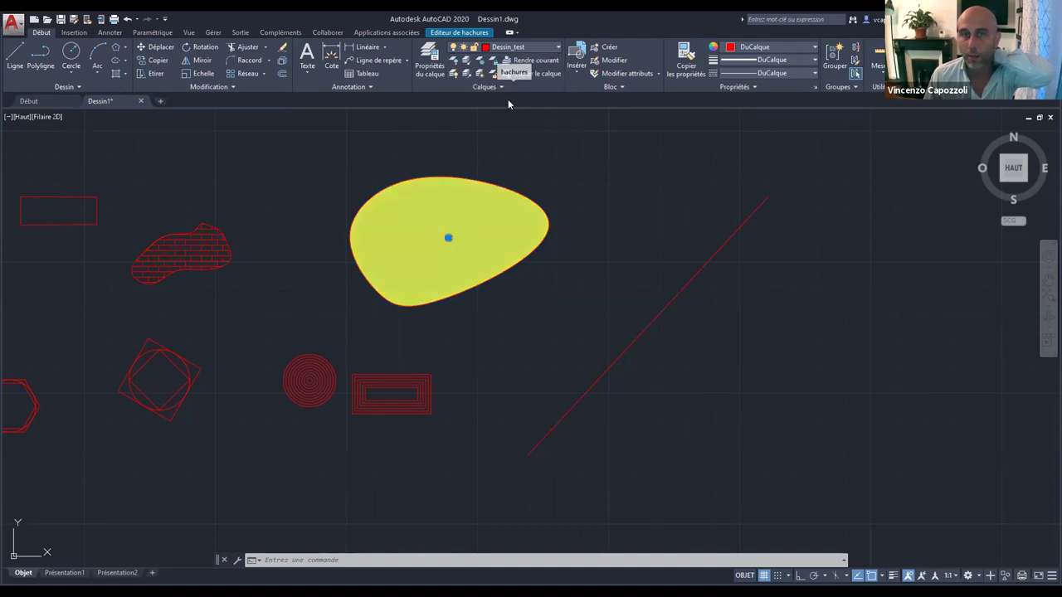
key("Escape")
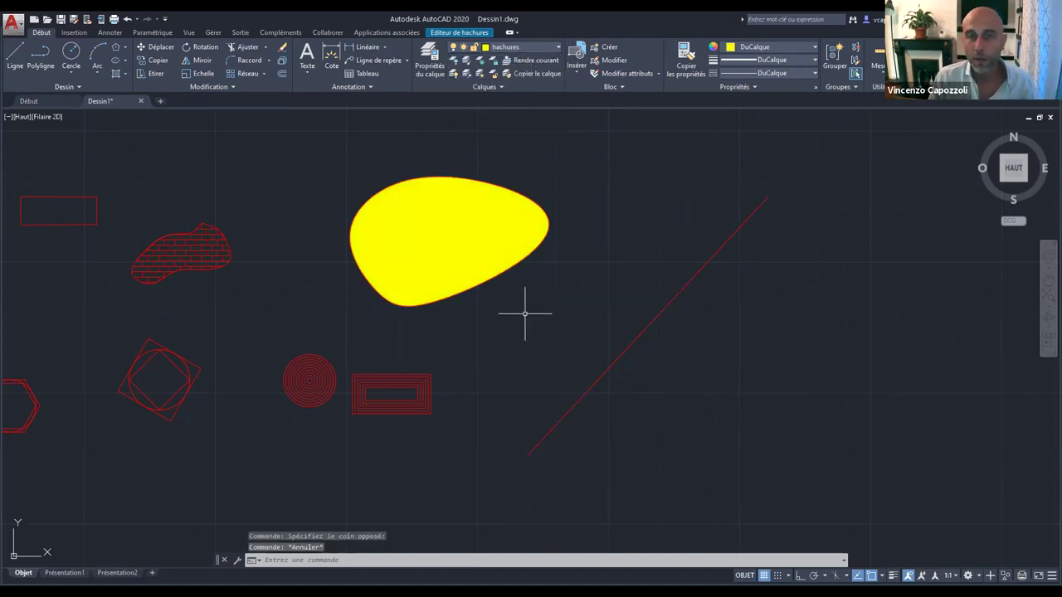
Turn on lineweight display so the red outlines appear thick.
scroll(505, 225, "up", 5)
scroll(515, 241, "up", 2)
scroll(517, 258, "down", 3)
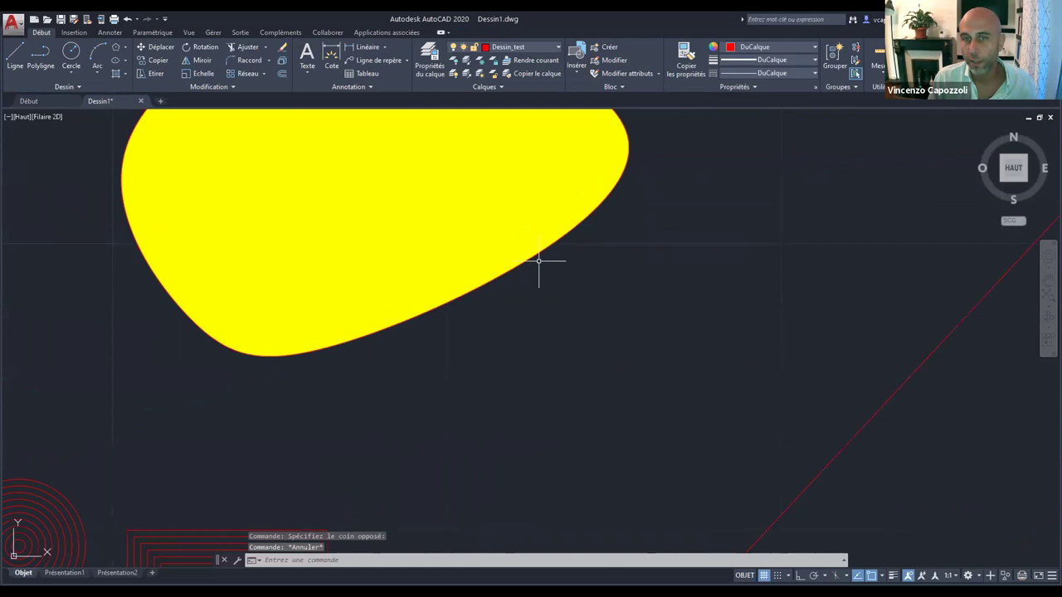
left_click(533, 270)
scroll(533, 270, "down", 4)
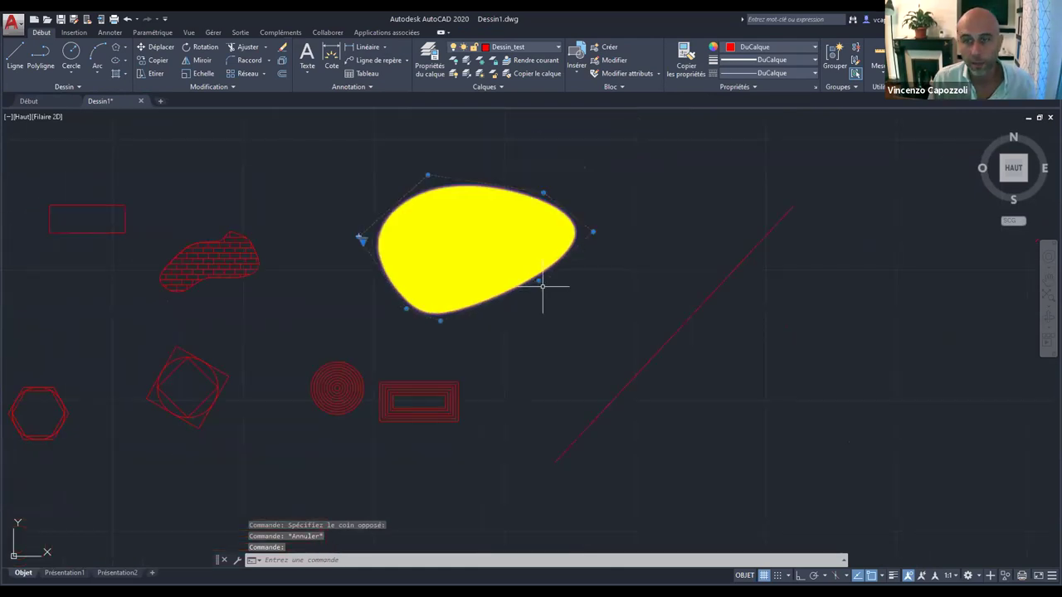
left_click(894, 575)
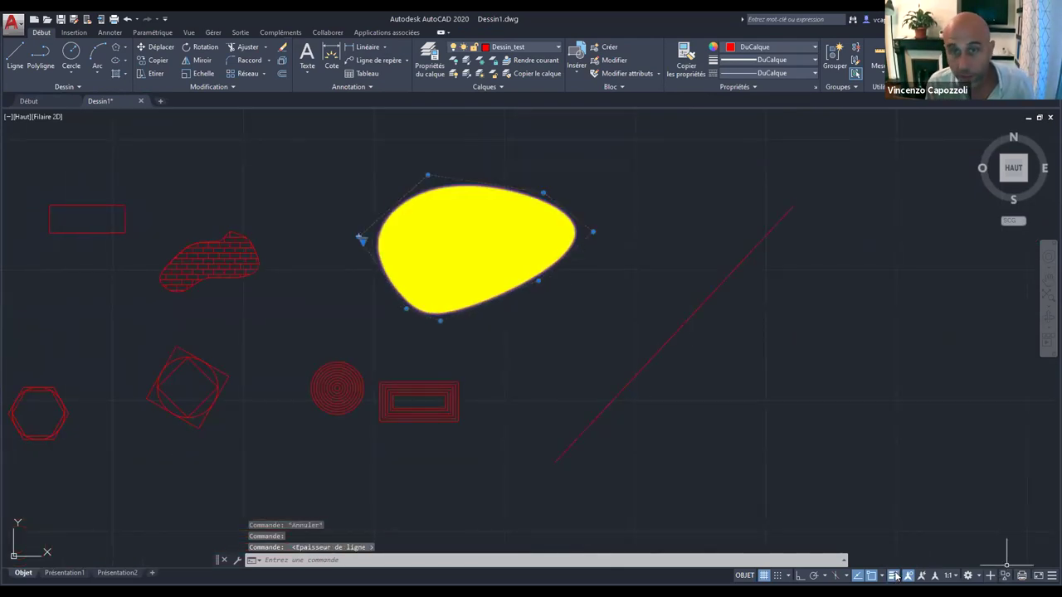
key("Escape")
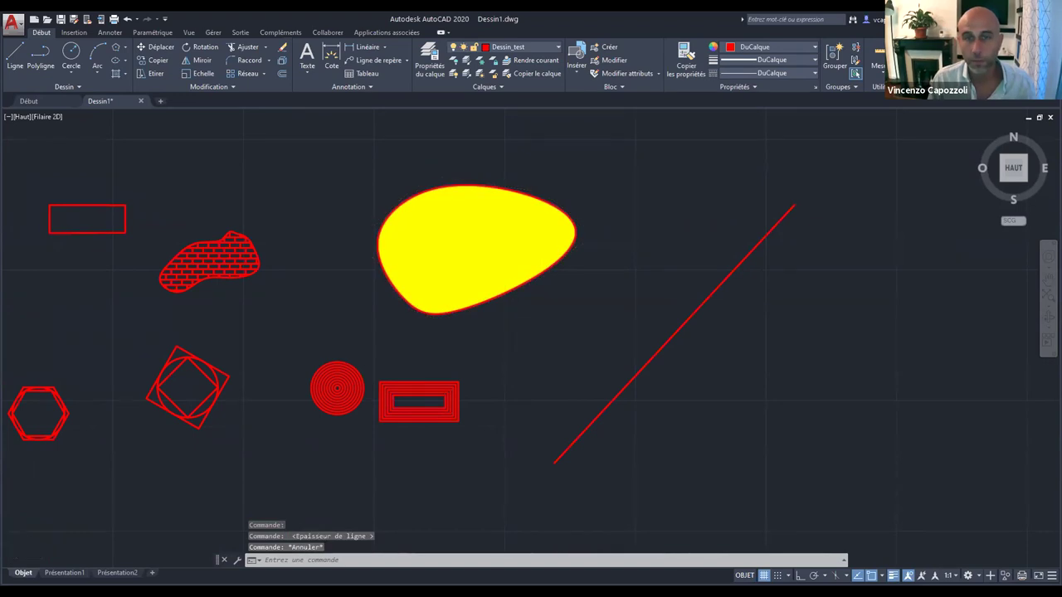
scroll(526, 277, "up", 4)
scroll(640, 364, "down", 4)
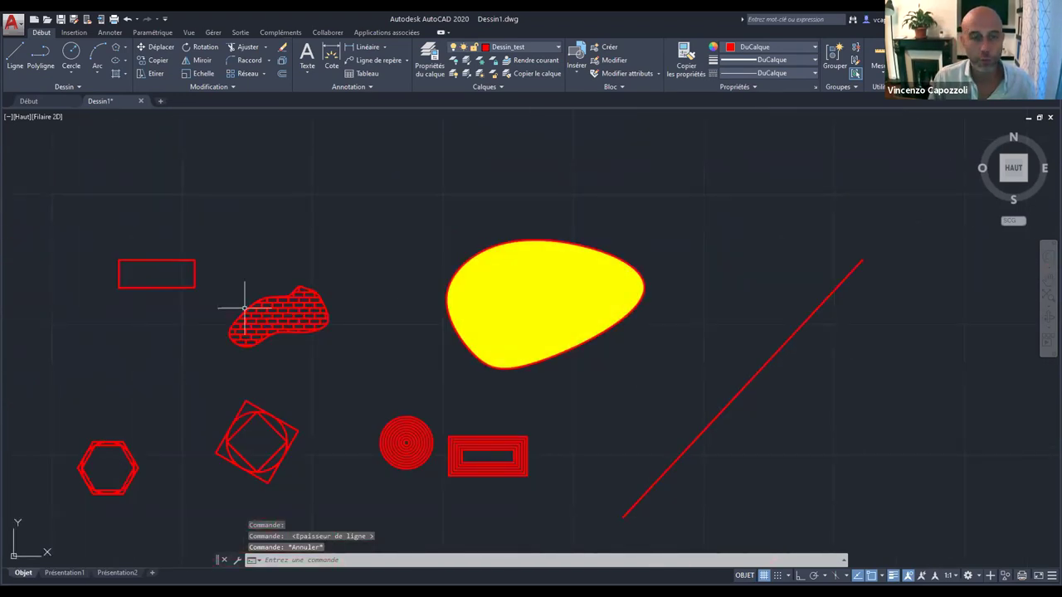
Close the Hatch Editor on the brick hatch and clear the selection.
scroll(328, 342, "up", 2)
left_click(310, 302)
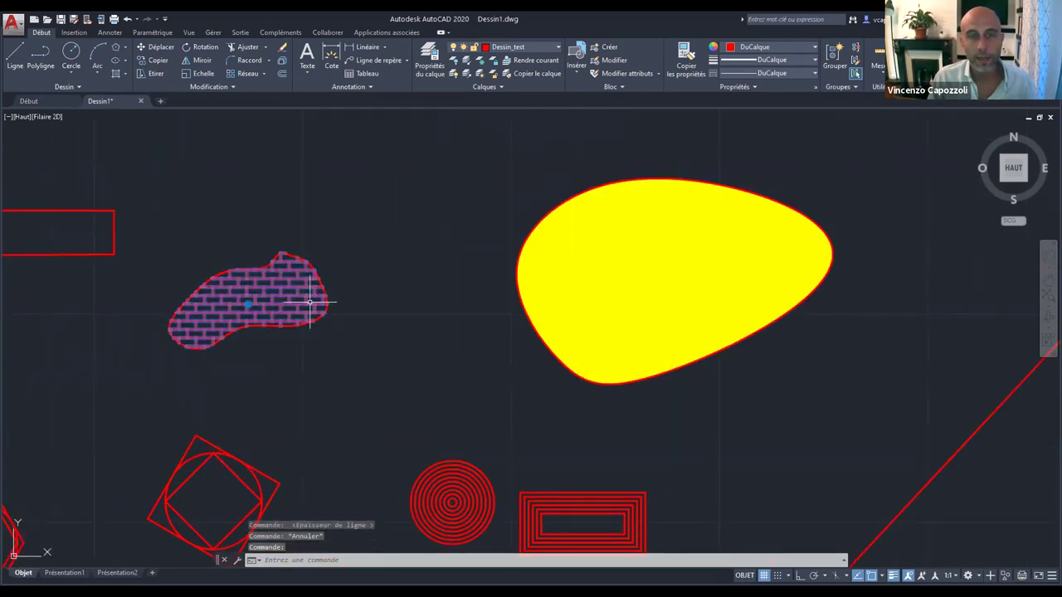
left_click(42, 32)
key("Escape")
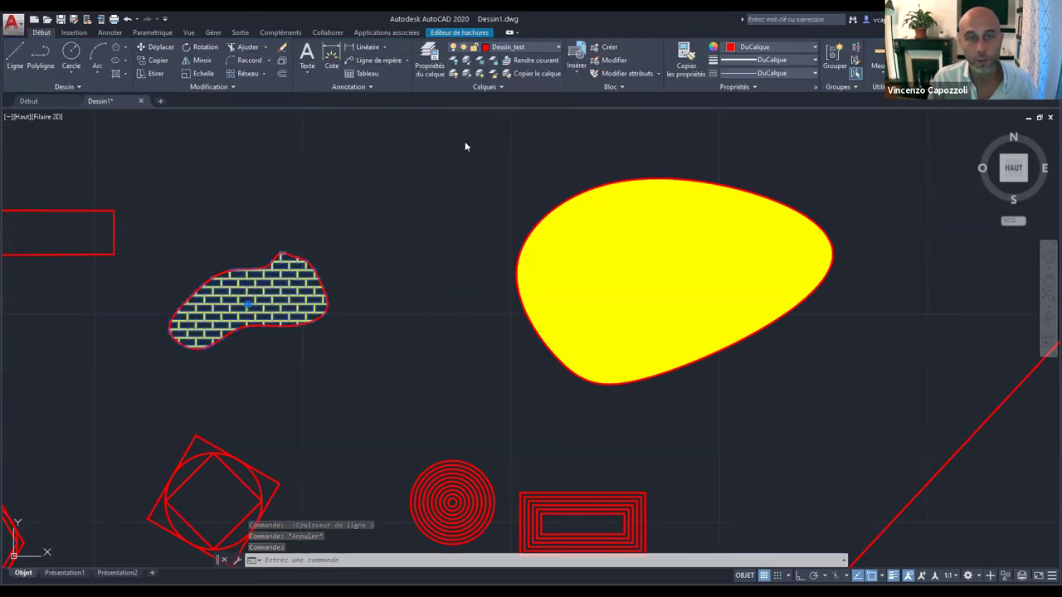
scroll(399, 278, "down", 2)
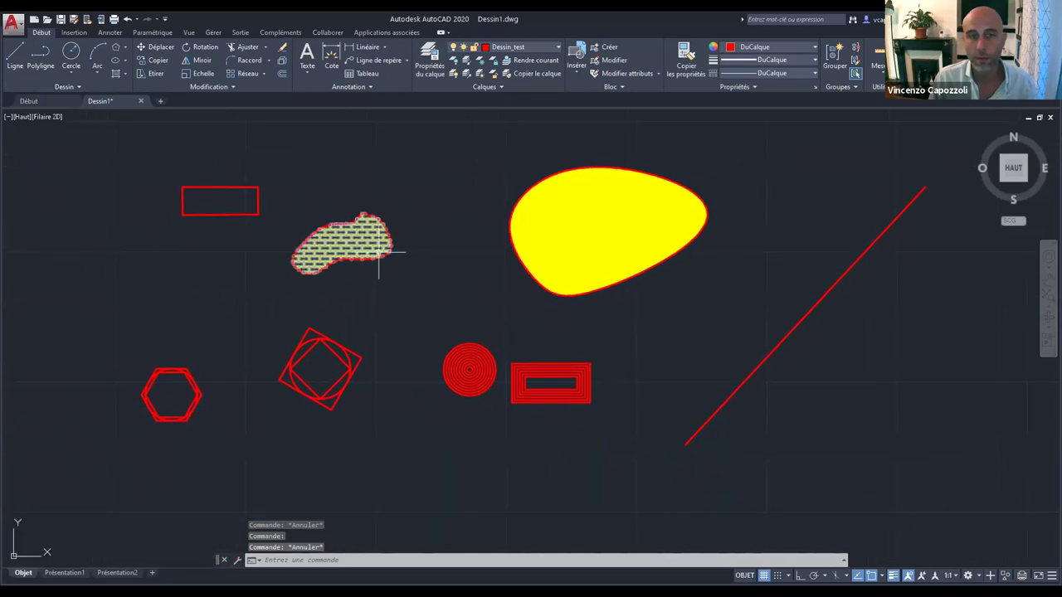
scroll(380, 254, "up", 3)
key("Escape")
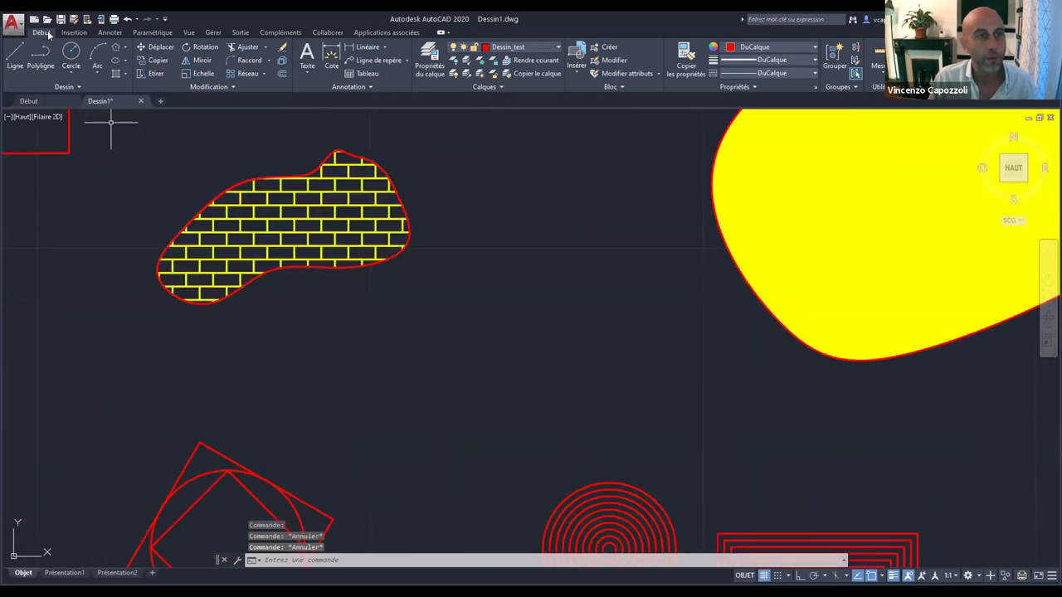
Change the hachures layer's lineweight from 0.35 mm to Par_défaut in Layer Properties.
left_click(438, 53)
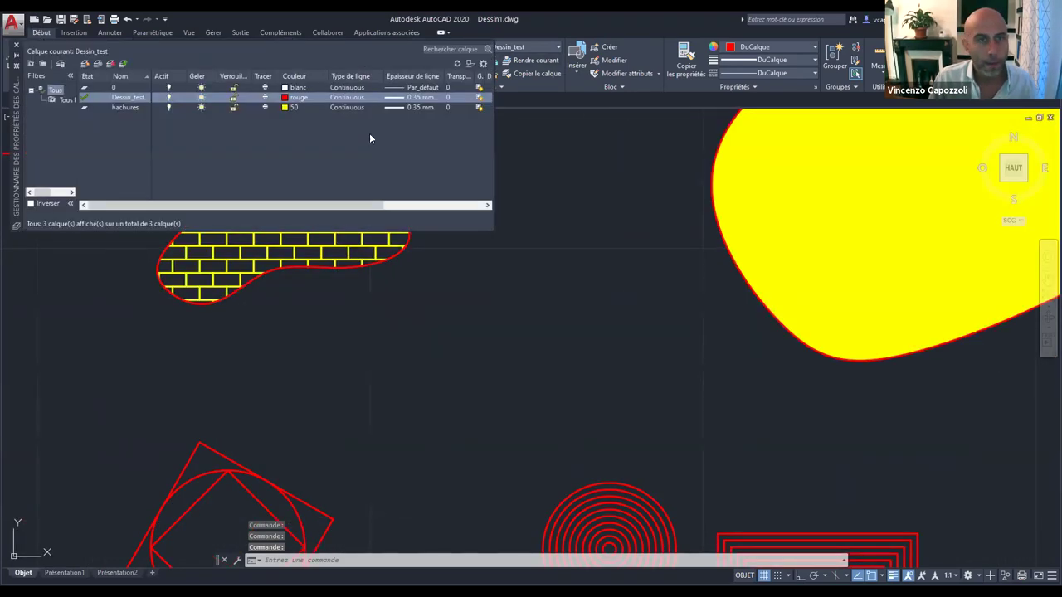
left_click(418, 110)
left_click(524, 238)
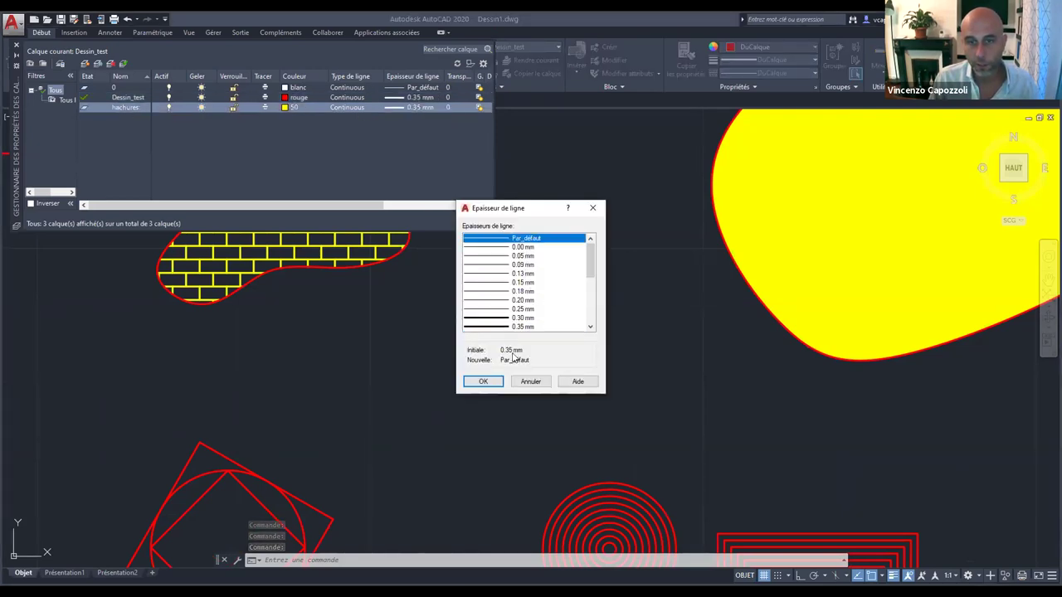
left_click(486, 383)
scroll(486, 332, "down", 3)
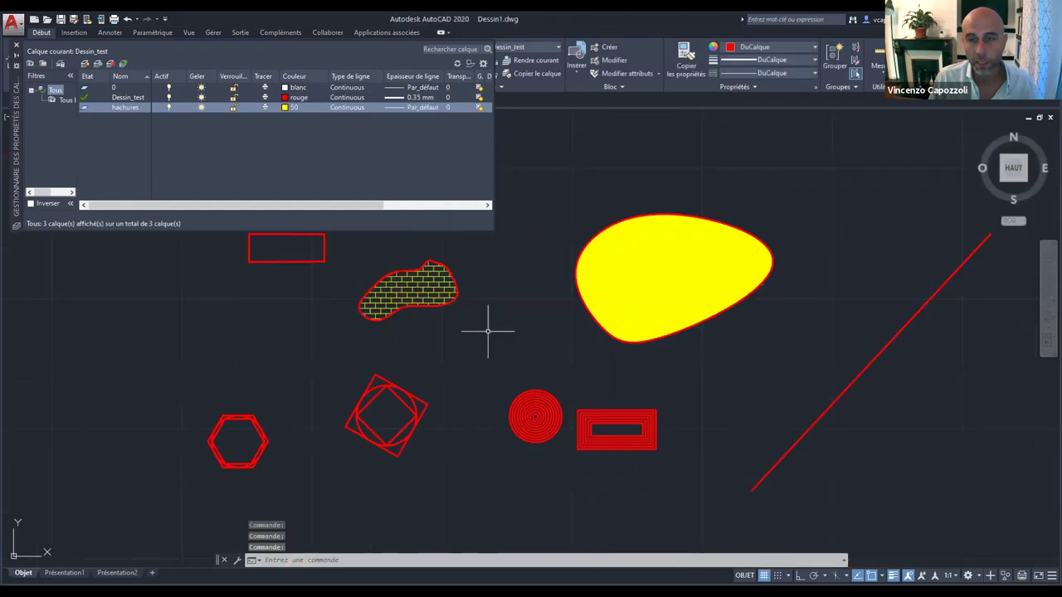
middle_click_drag(486, 332, 411, 332)
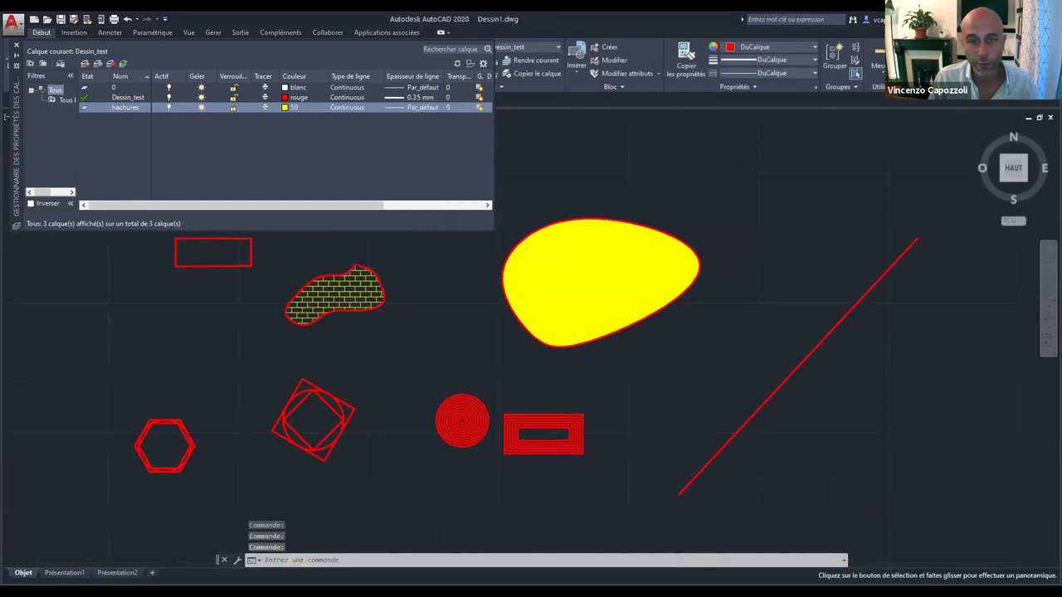
left_click(16, 46)
scroll(415, 315, "down", 2)
scroll(434, 360, "up", 2)
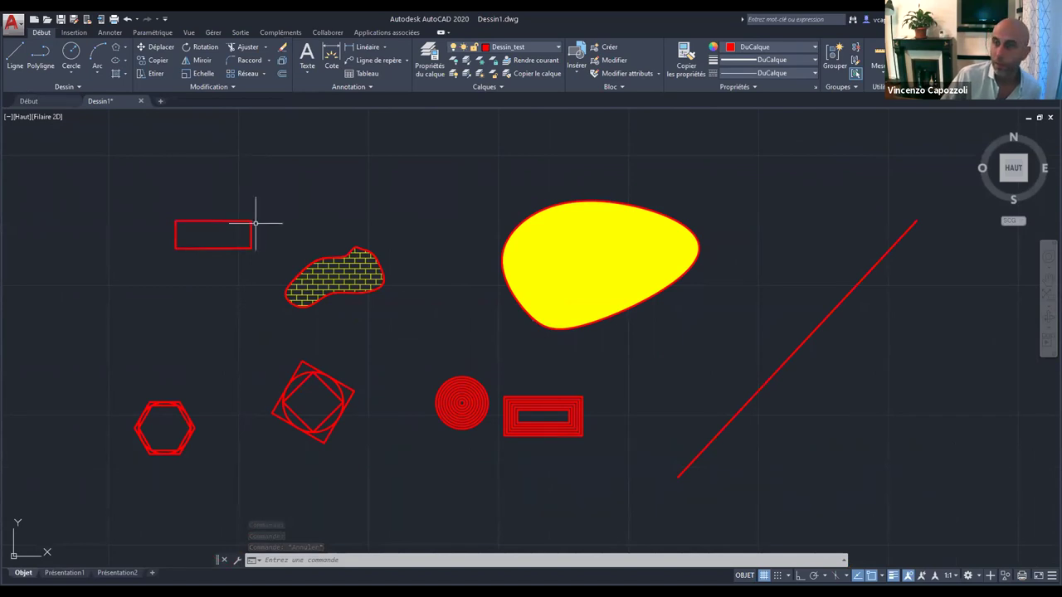
Apply a SOLID hatch to the nested rectangle, picking the rectangle as the boundary object.
mouse_move(620, 429)
middle_mouse_down()
mouse_move(536, 360)
mouse_move(555, 436)
mouse_move(573, 434)
middle_mouse_up()
scroll(536, 360, "up", 5)
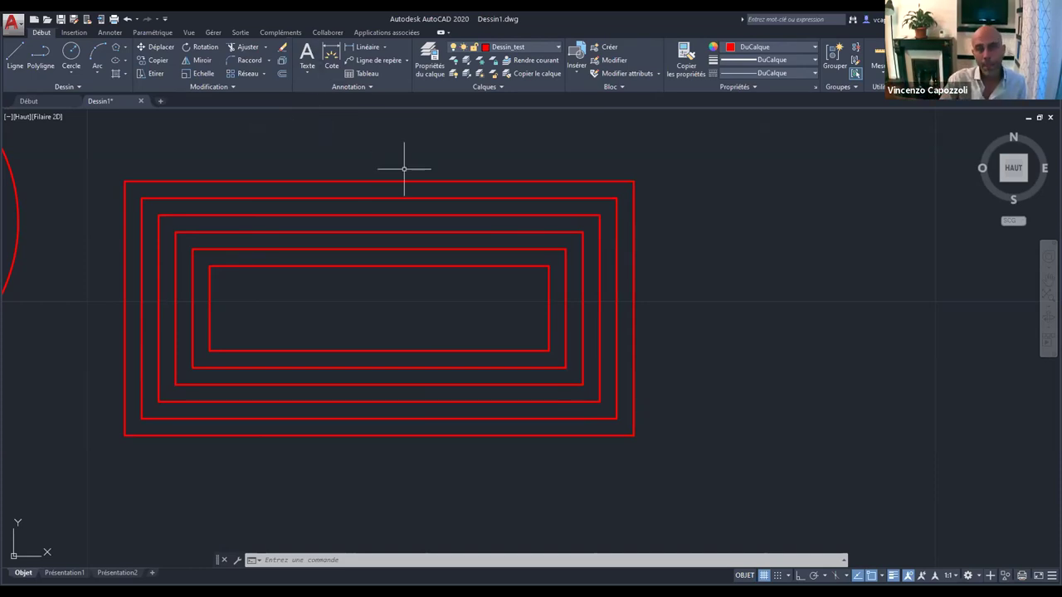
left_click(117, 73)
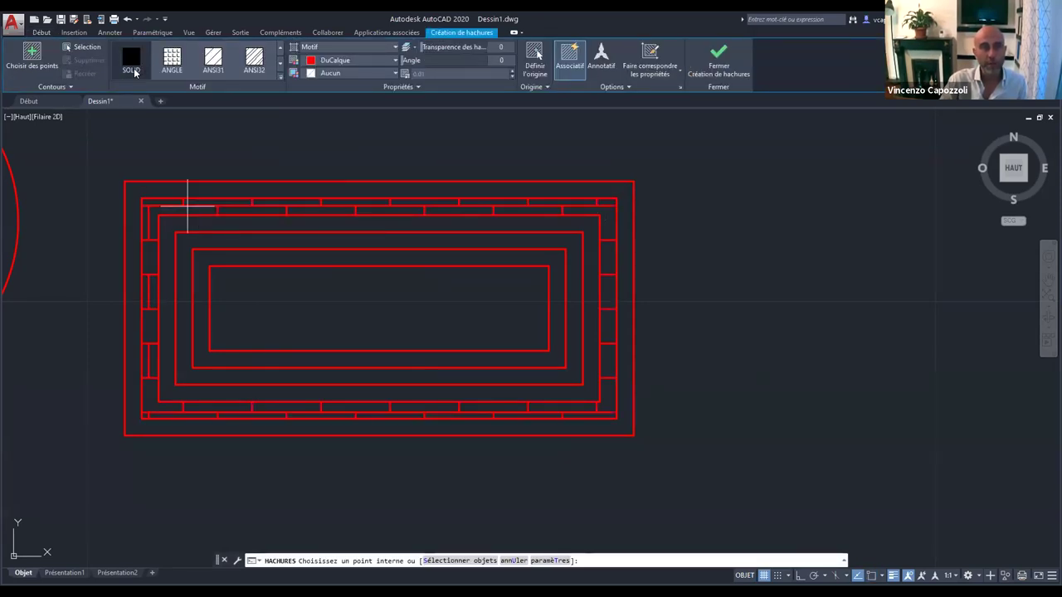
left_click(134, 57)
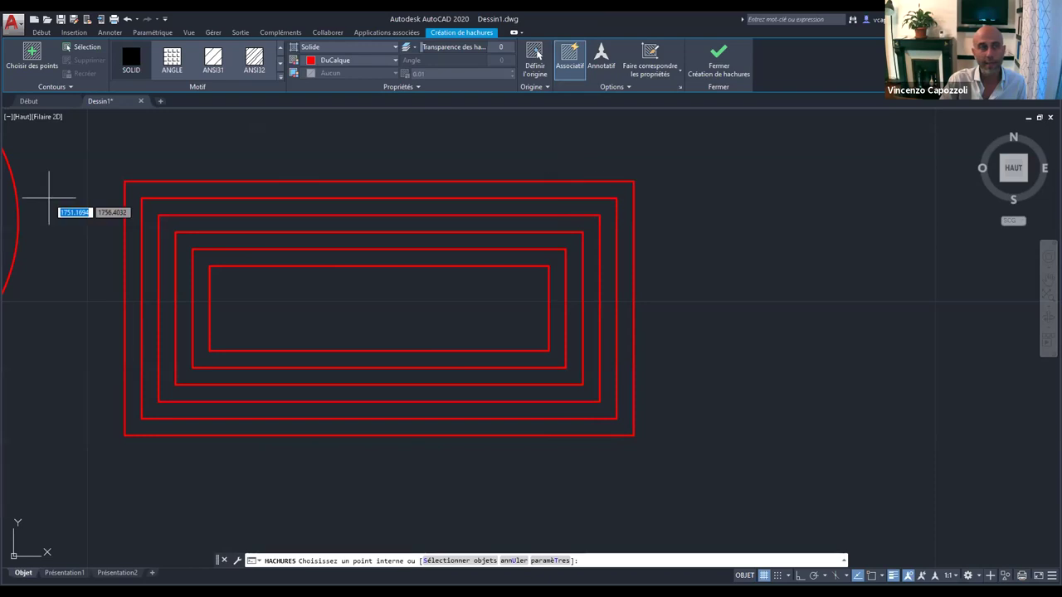
left_click(33, 62)
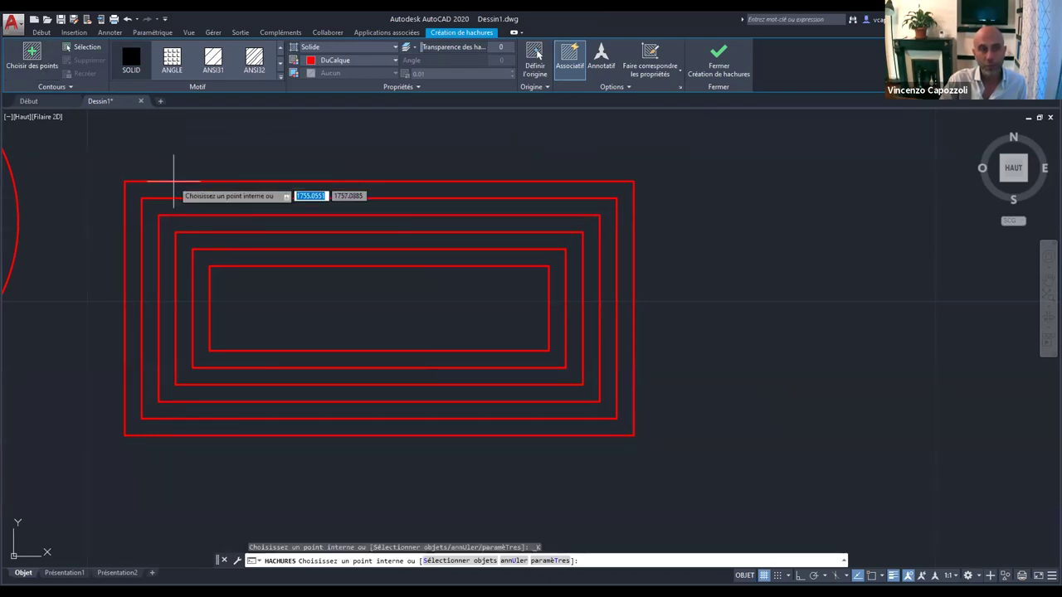
left_click(82, 47)
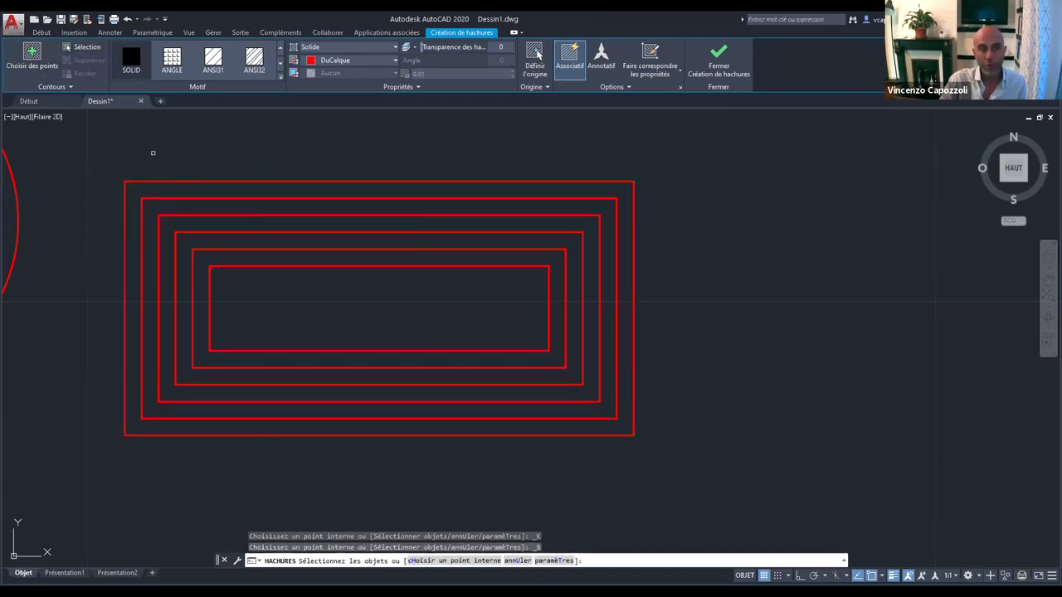
left_click(199, 214)
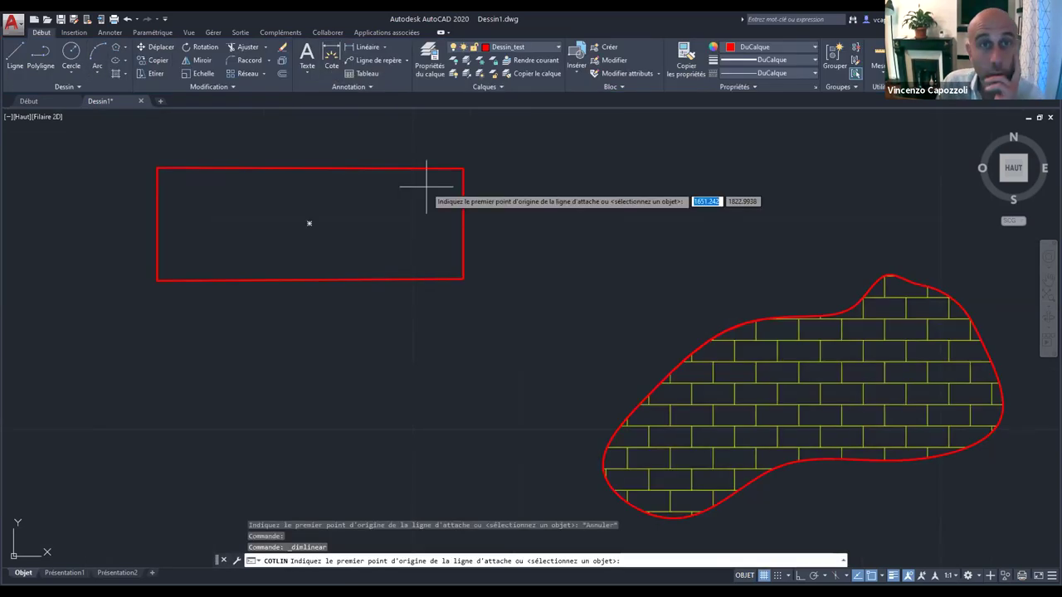
Switch to Alignée dimensions and preview 29,01 on the rectangle's bottom edge, then cancel.
left_click(385, 50)
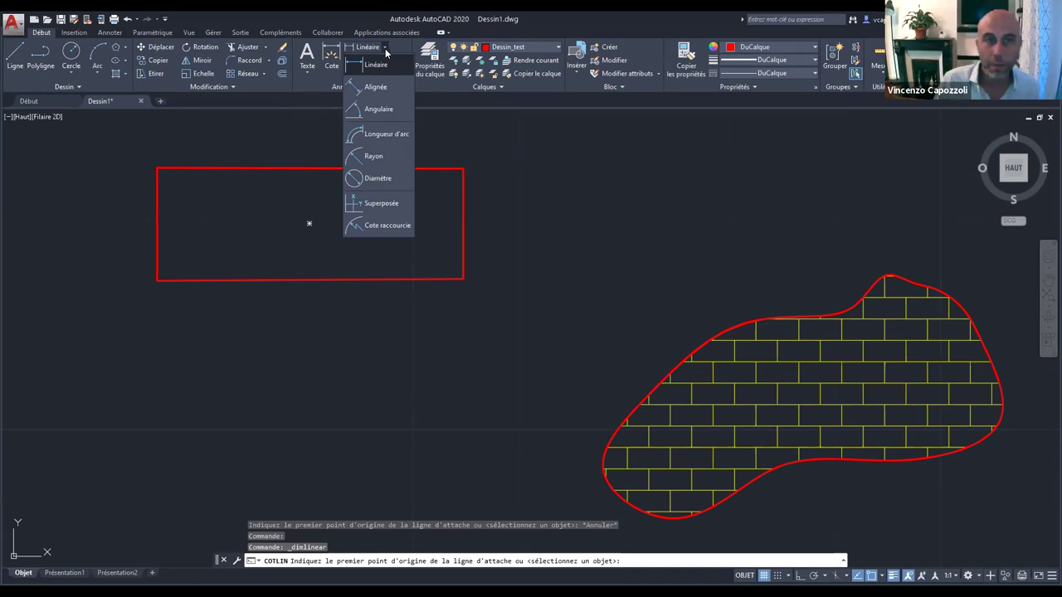
left_click(294, 335)
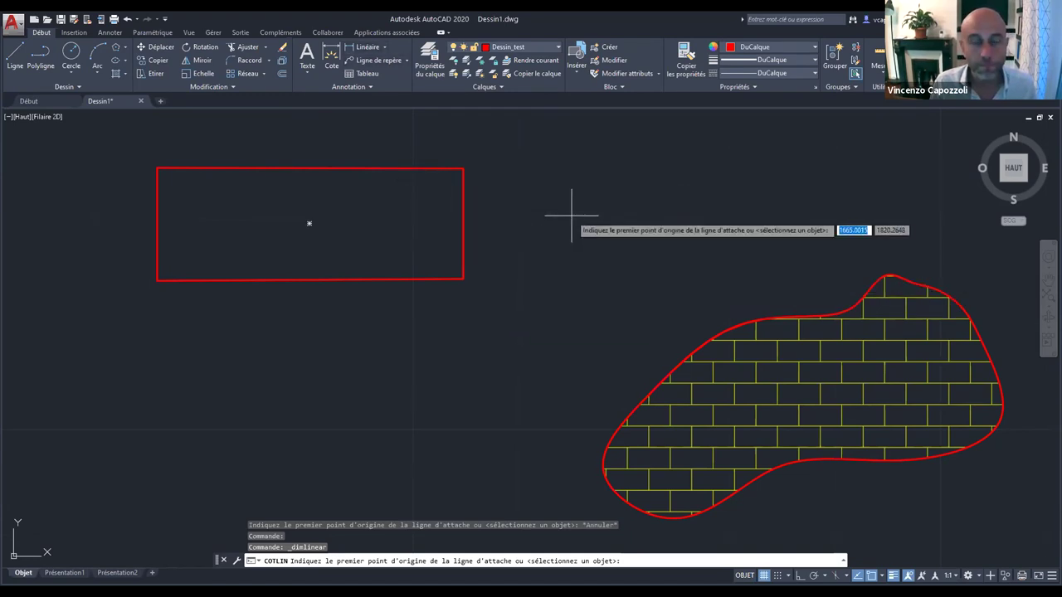
left_click(384, 47)
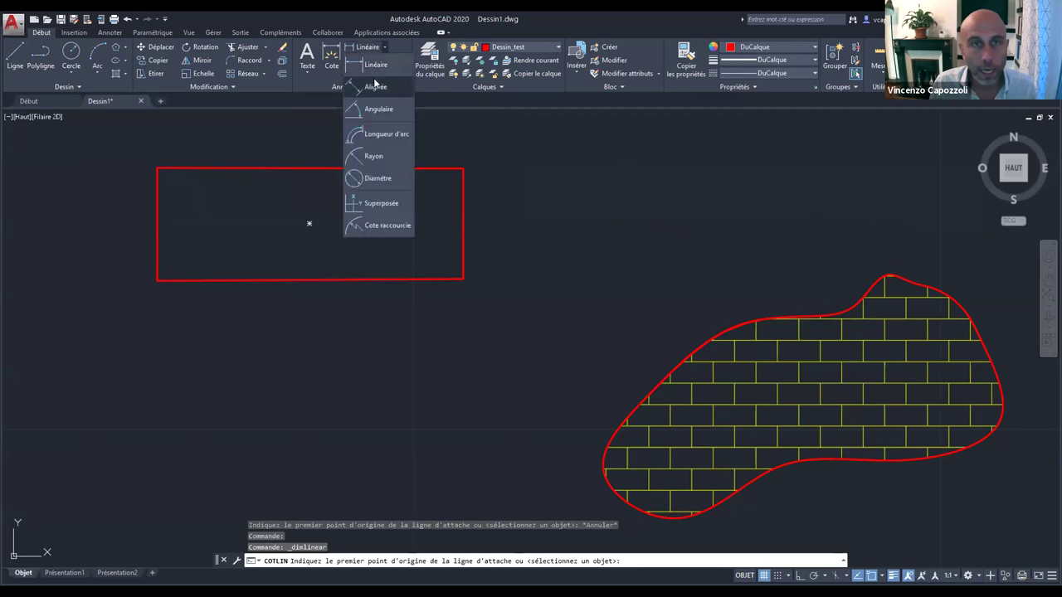
left_click(375, 118)
left_click(156, 280)
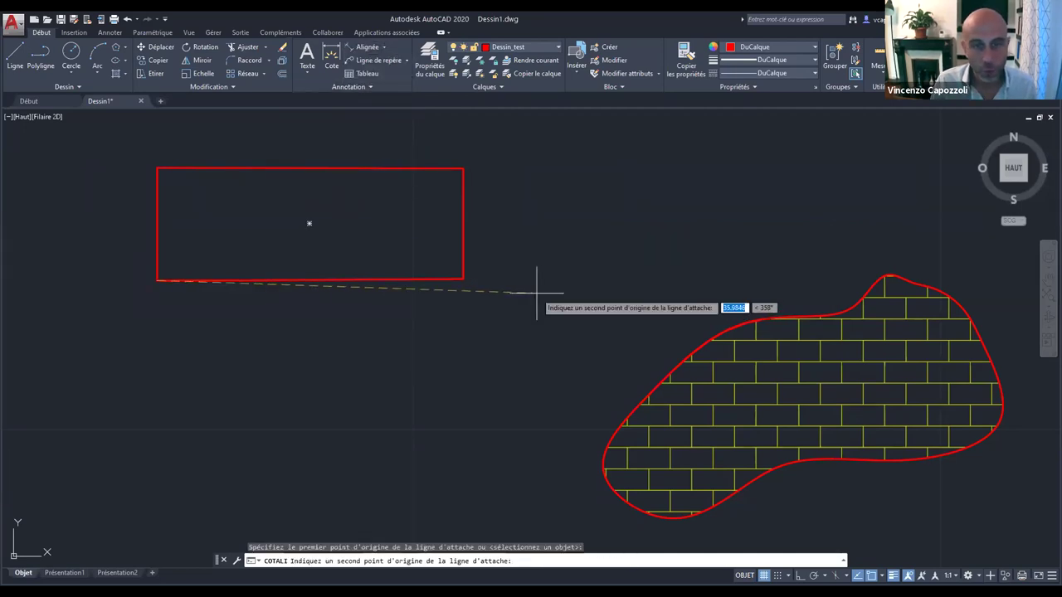
left_click(463, 280)
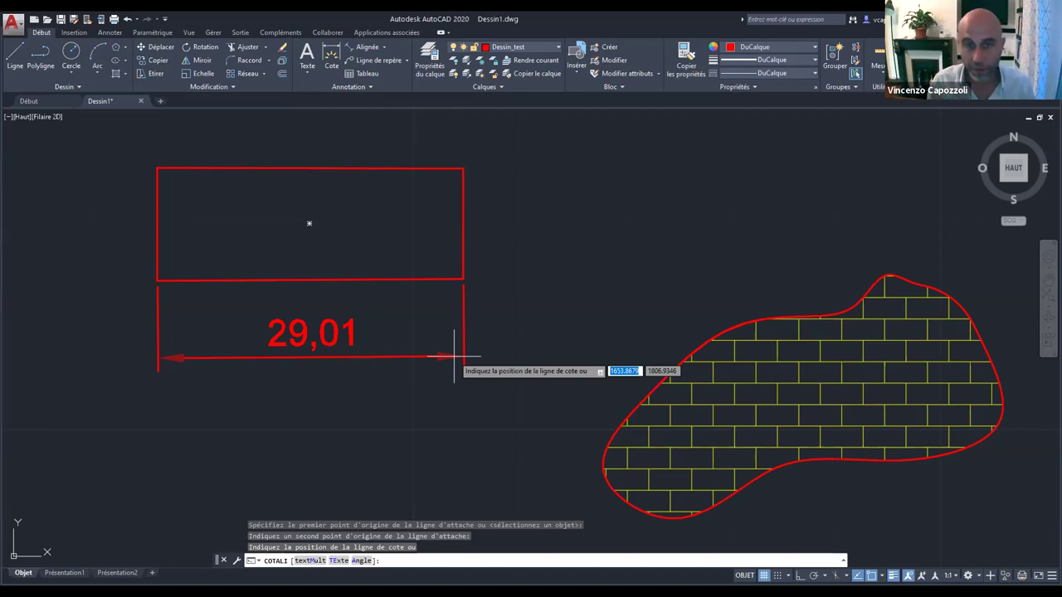
key("Escape")
scroll(453, 354, "down", 5)
Move the rotated square and its inscribed circle from their centre to an empty spot on the right.
scroll(338, 343, "up", 1)
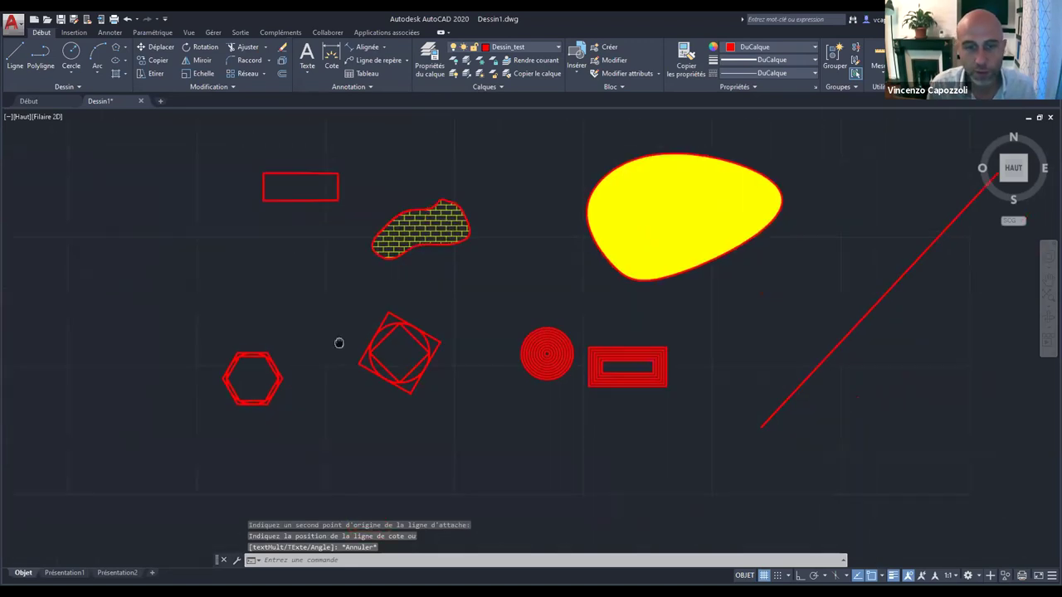
scroll(354, 329, "up", 2)
left_click(468, 425)
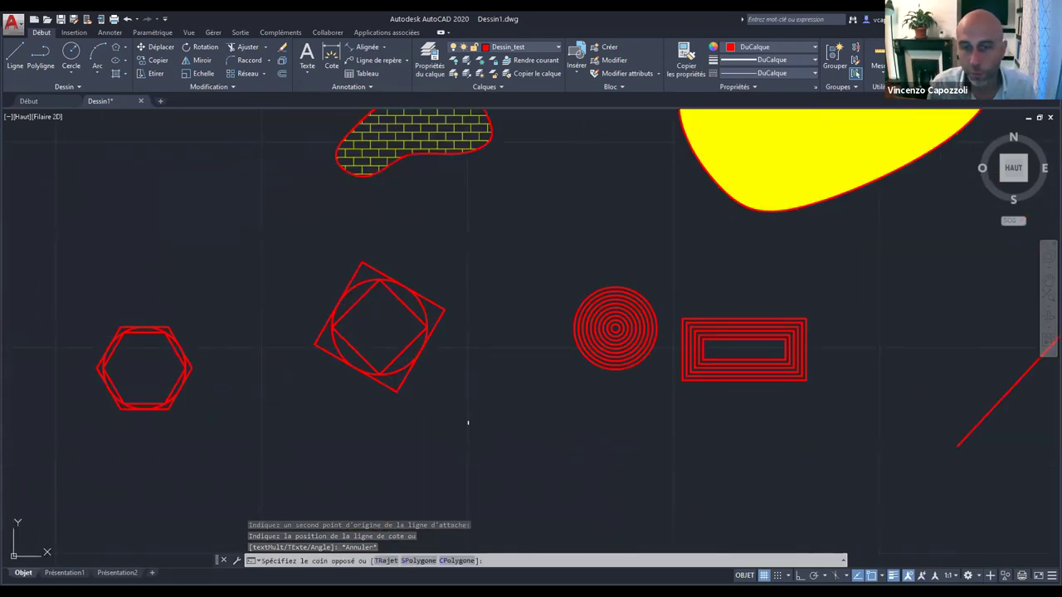
left_click(281, 248)
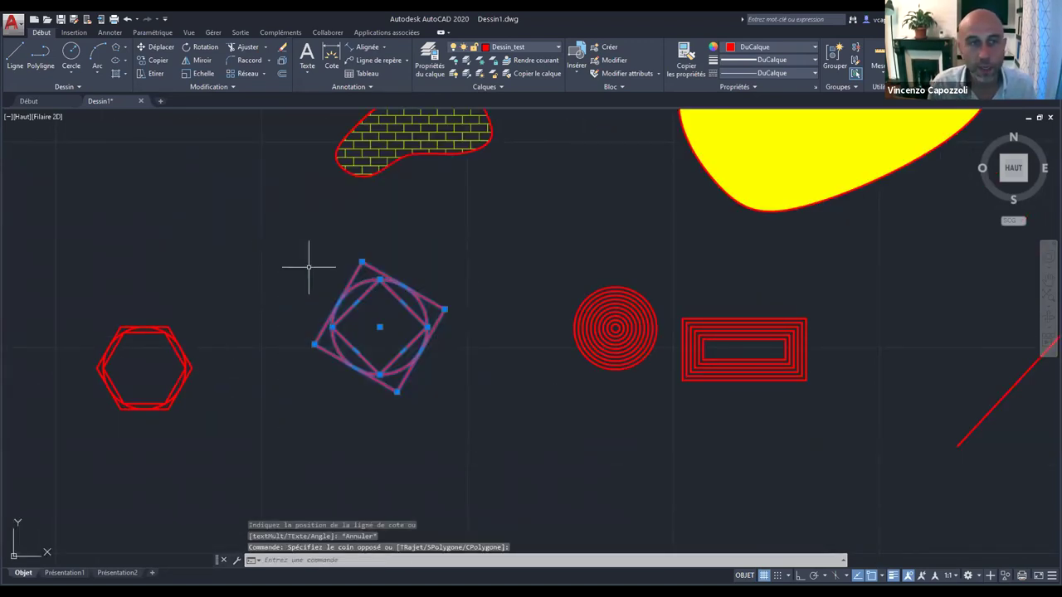
left_click(154, 47)
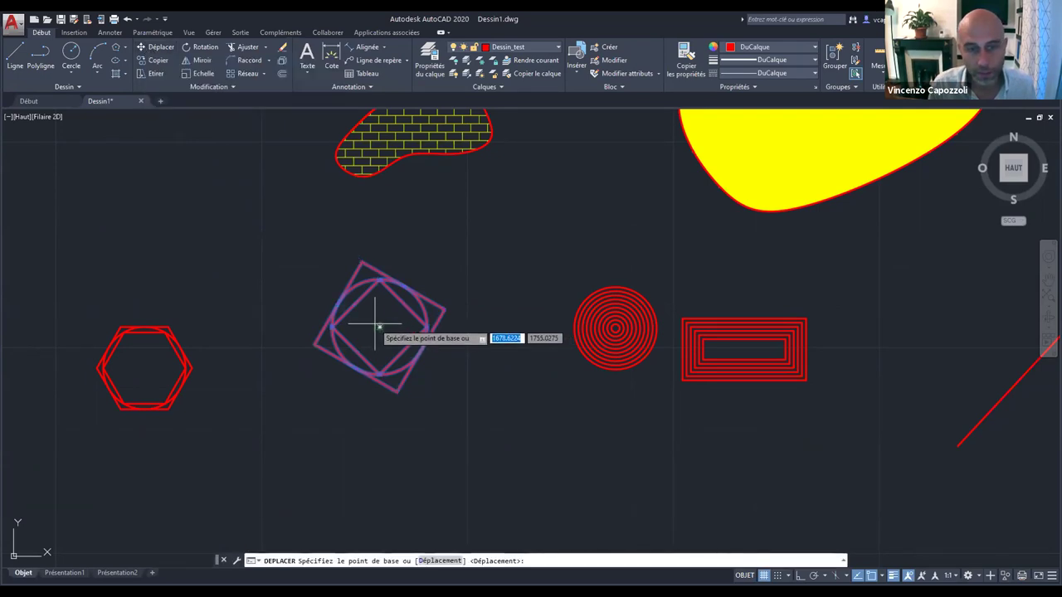
left_click(379, 326)
scroll(350, 303, "down", 5)
scroll(356, 303, "down", 5)
scroll(498, 227, "up", 5)
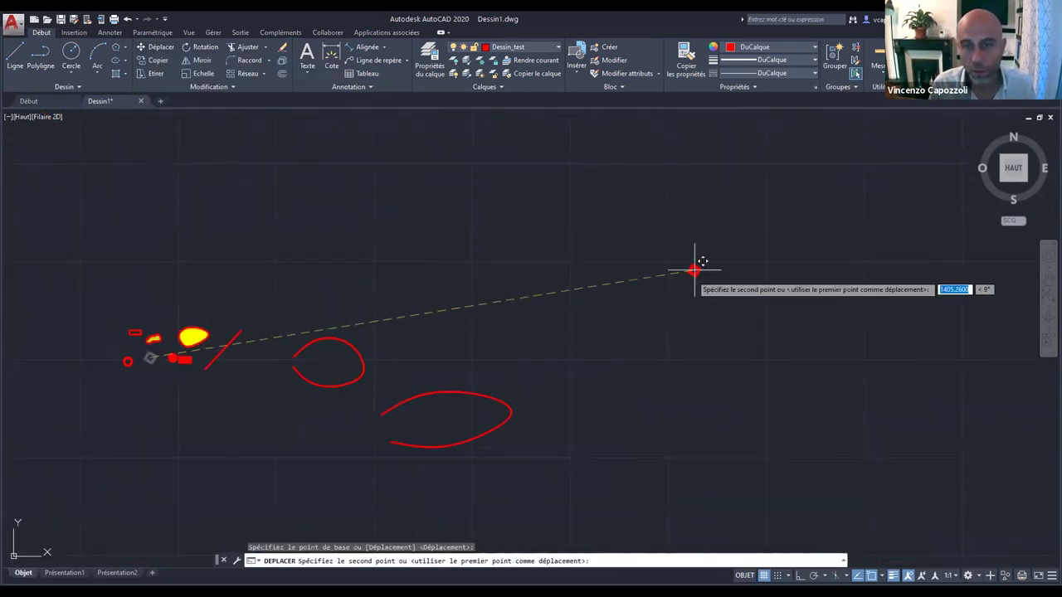
left_click(620, 213)
scroll(659, 232, "up", 2)
middle_click_drag(659, 232, 661, 331)
scroll(612, 254, "up", 3)
scroll(581, 245, "up", 2)
scroll(582, 246, "up", 4)
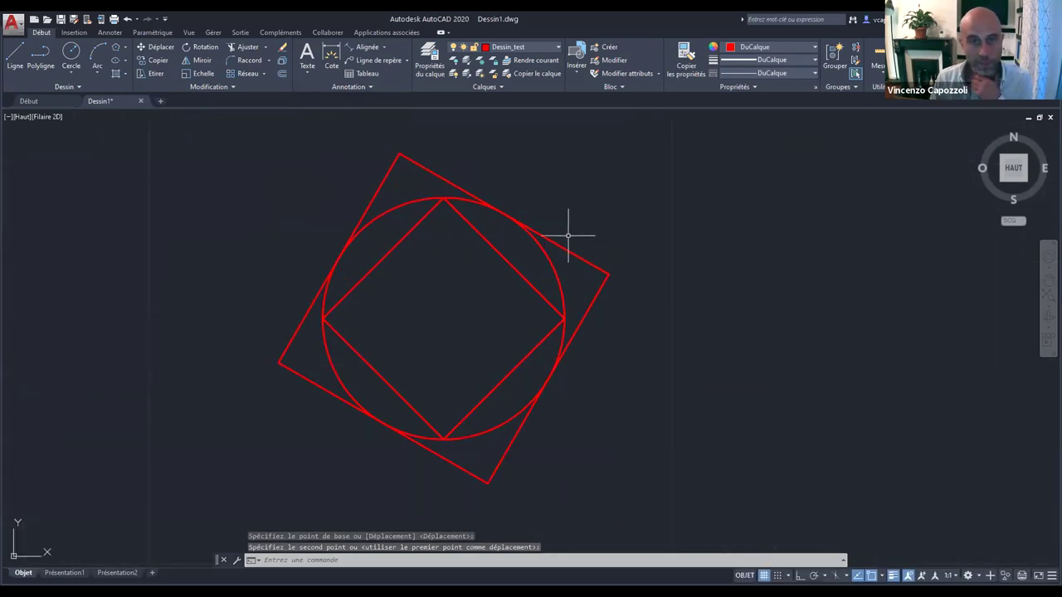
scroll(643, 253, "down", 2)
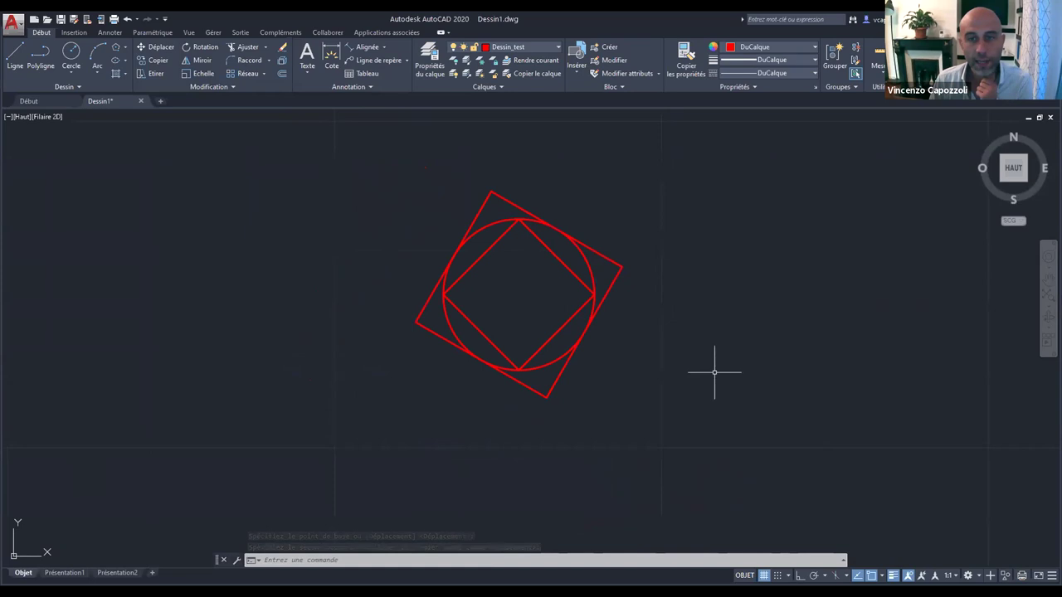
Try a dimension between the red square's left and right vertices, then cancel it.
left_click(329, 56)
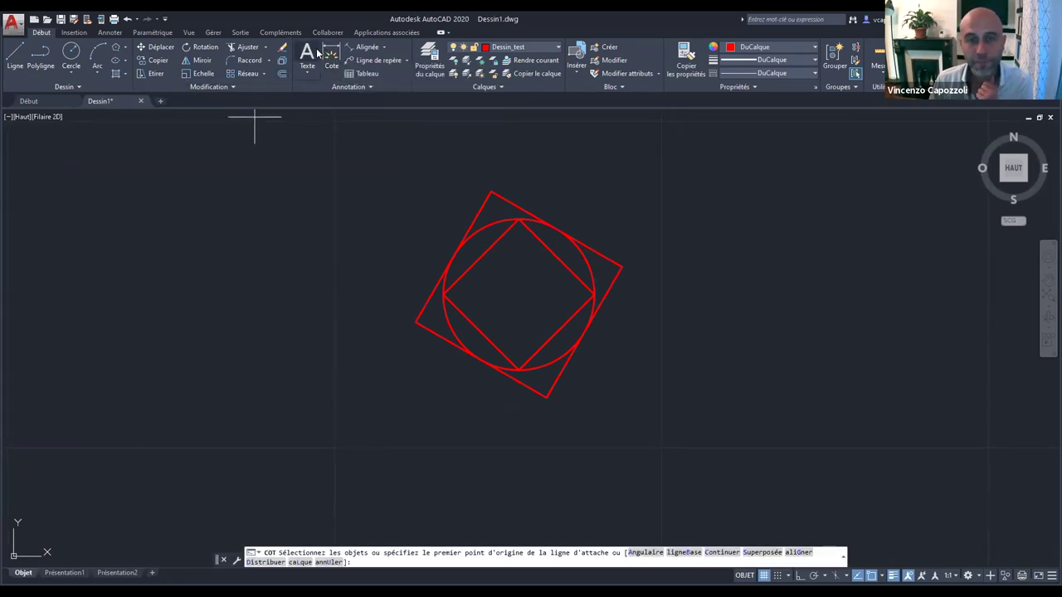
left_click(416, 320)
left_click(621, 265)
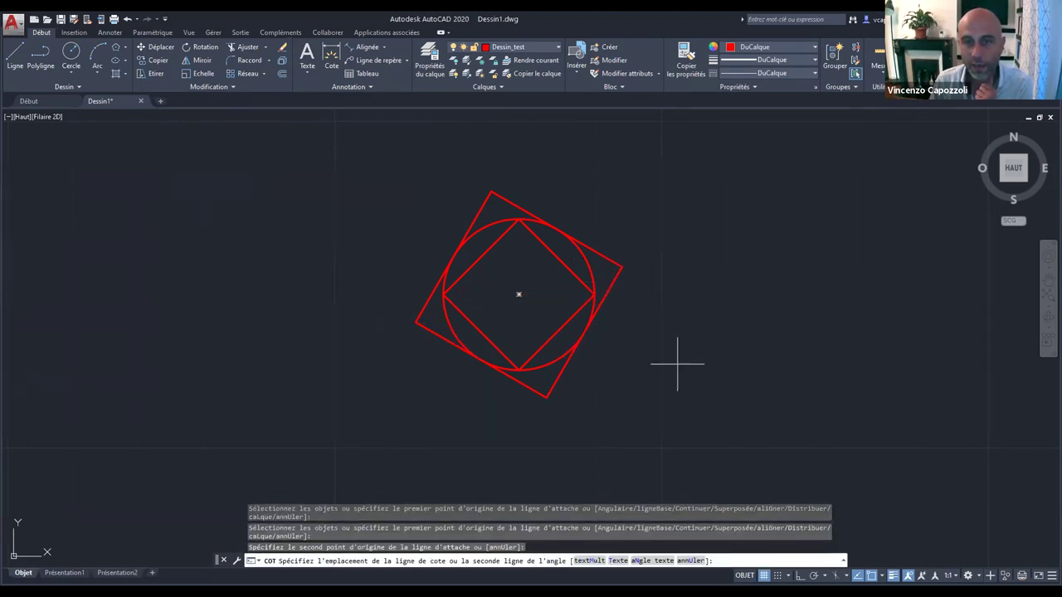
scroll(729, 381, "down", 3)
scroll(729, 381, "up", 4)
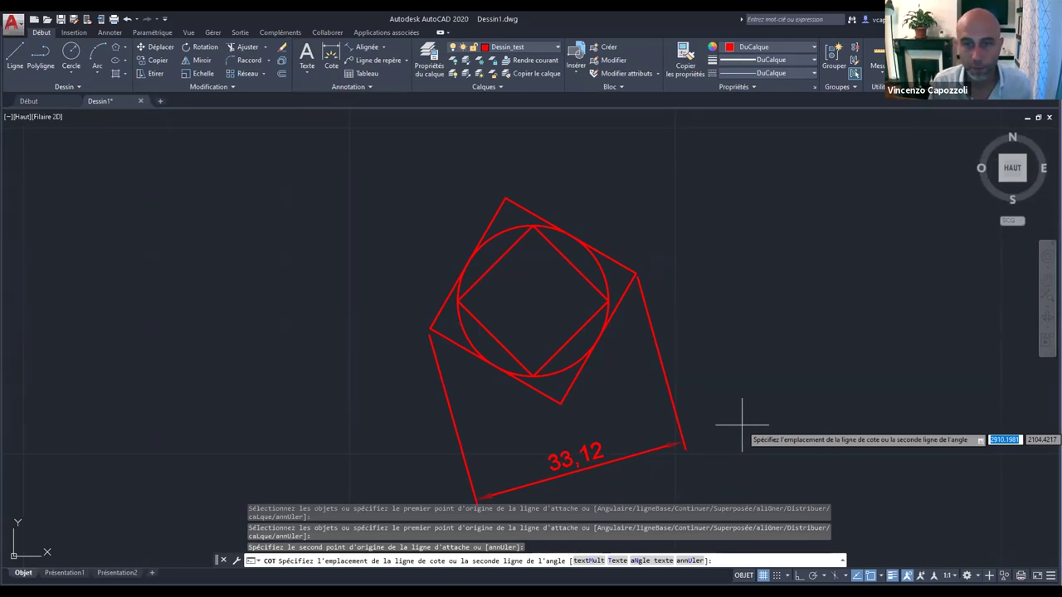
key("Escape")
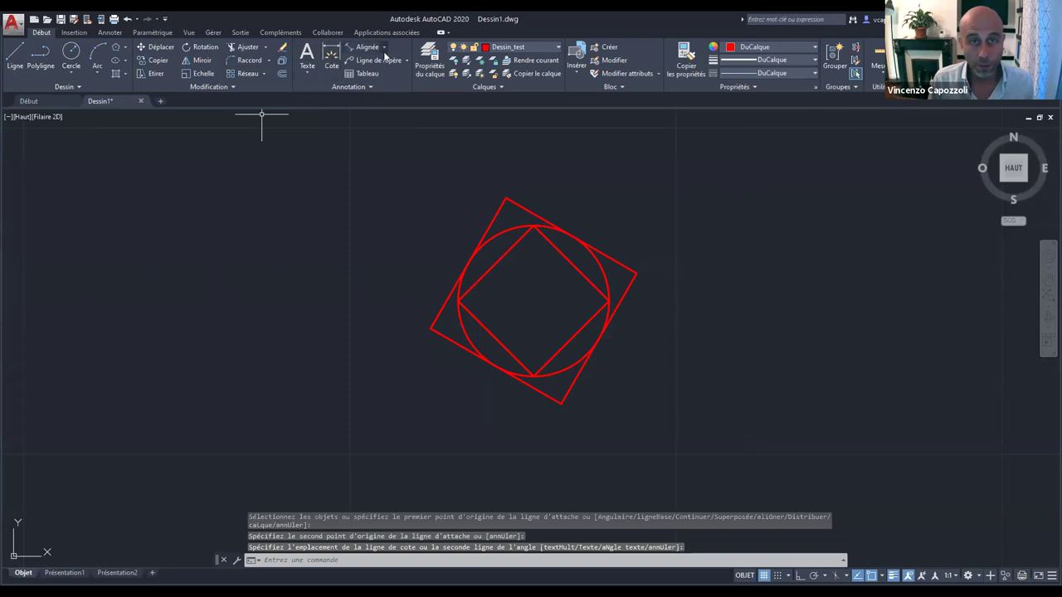
Switch to Linear dimensions, cancel a 32.71 preview across the square, and restart COTLIN.
left_click(382, 50)
left_click(383, 50)
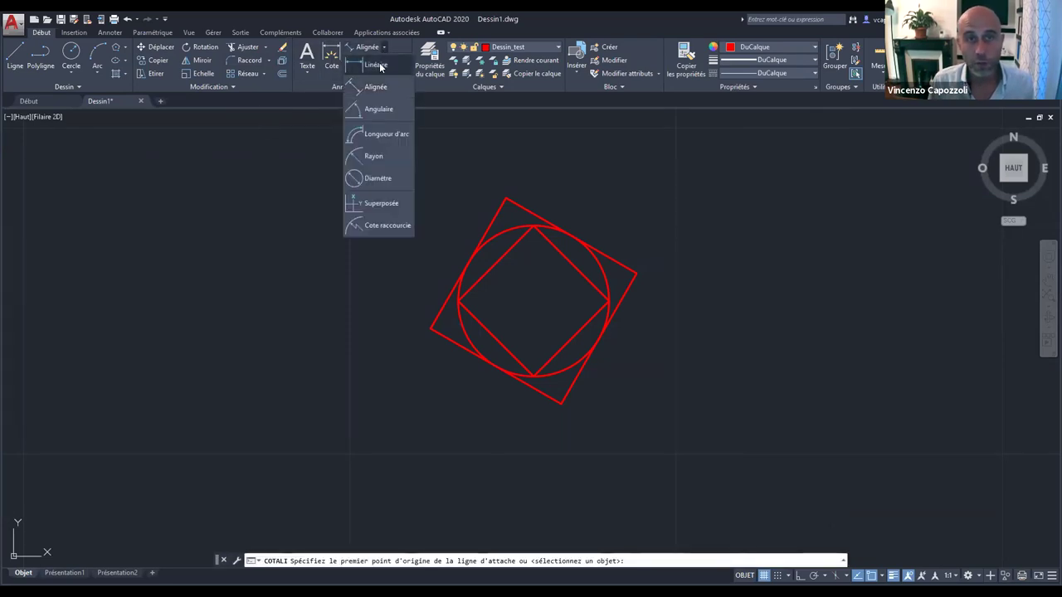
left_click(377, 66)
left_click(430, 329)
left_click(637, 272)
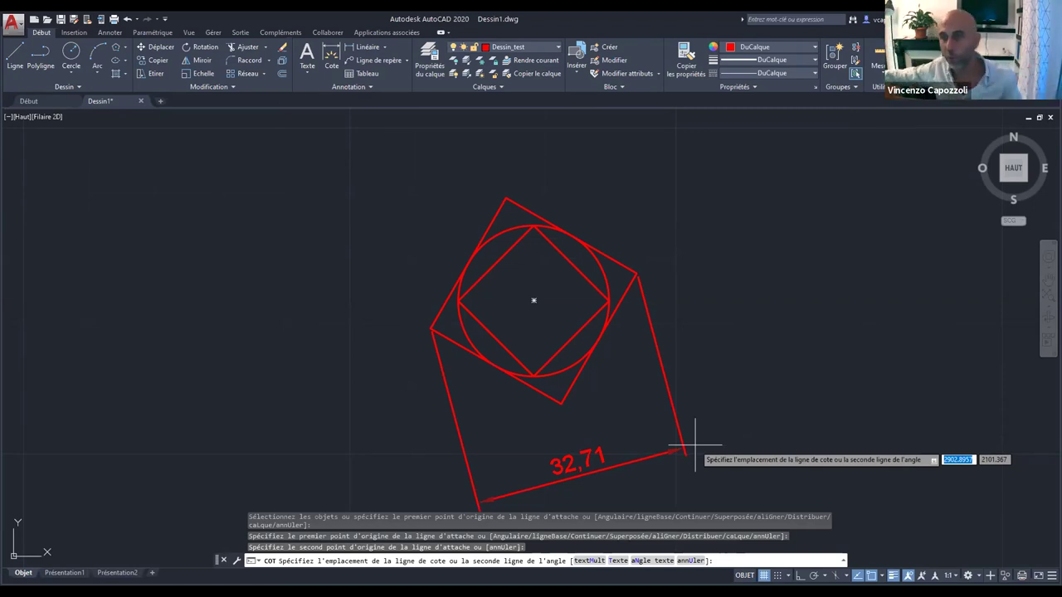
key("Escape")
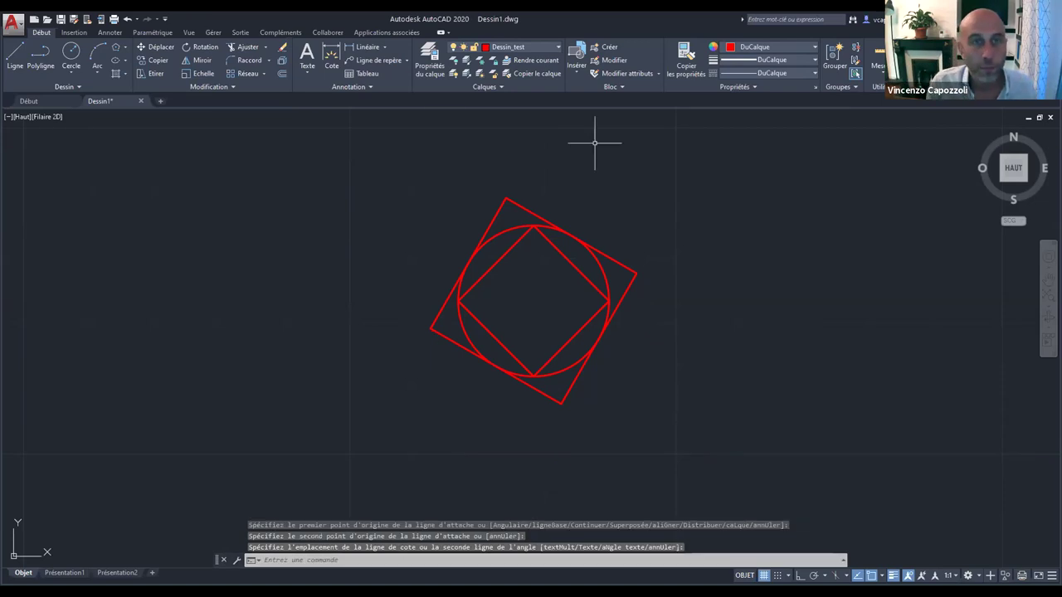
key("Return")
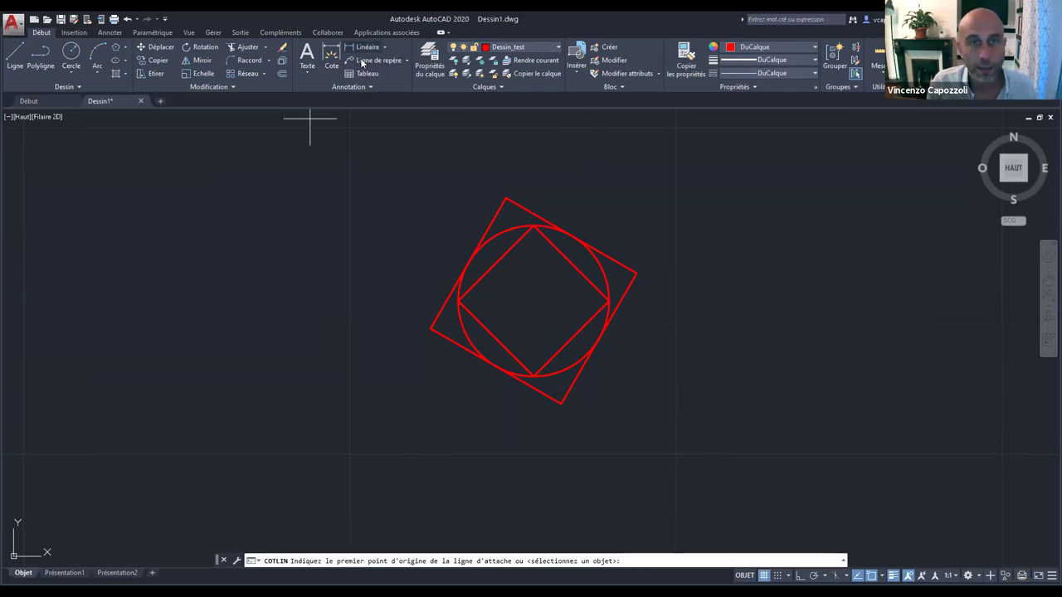
Preview an 11.56 linear and a 16,35 aligned dimension on the square, cancelling both.
left_click(535, 374)
left_click(608, 301)
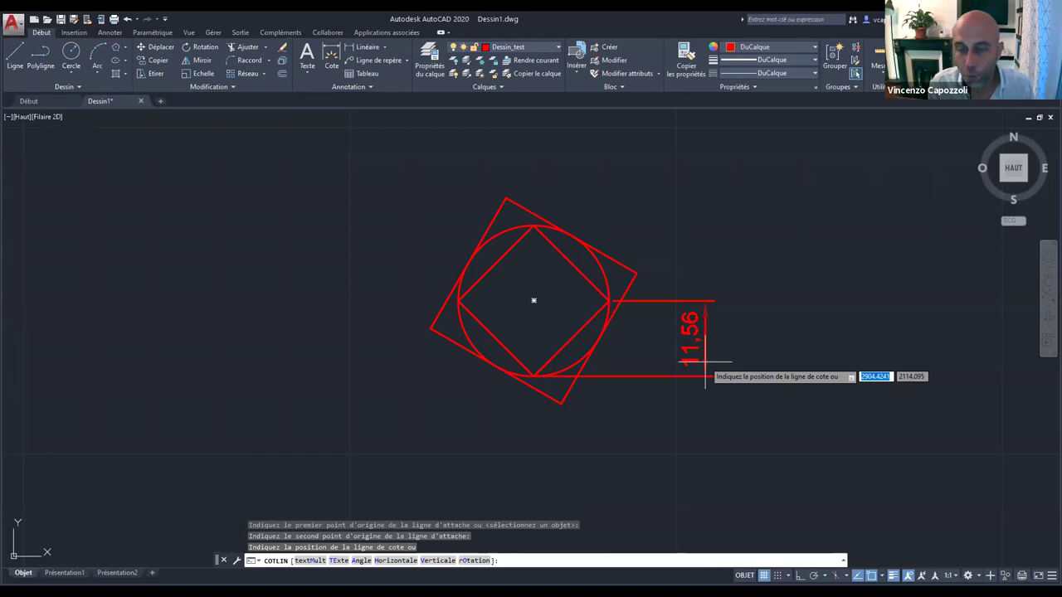
key("Escape")
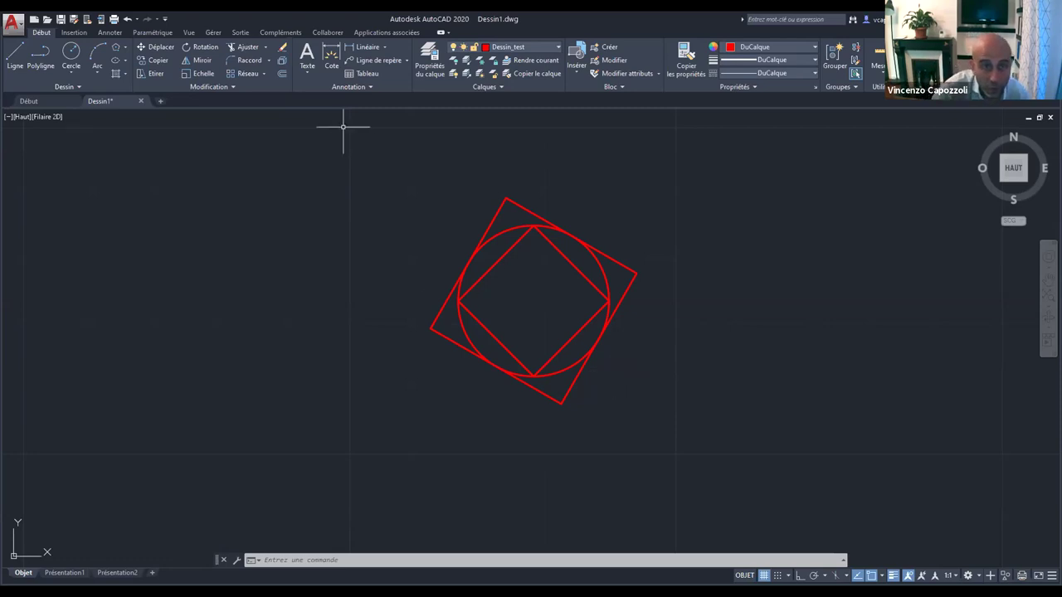
left_click(378, 48)
left_click(385, 48)
left_click(379, 105)
left_click(609, 301)
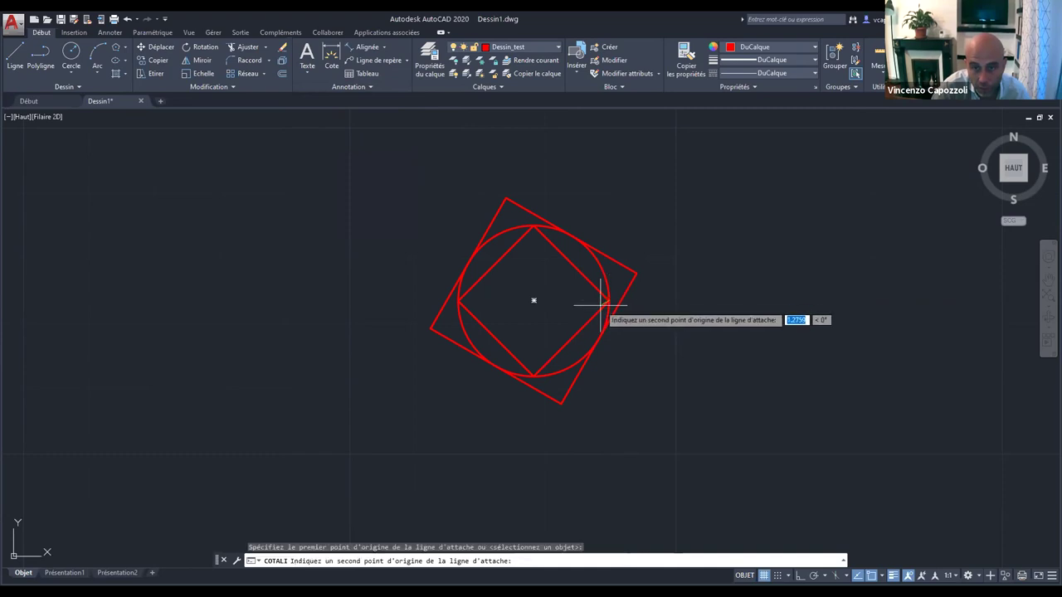
left_click(535, 377)
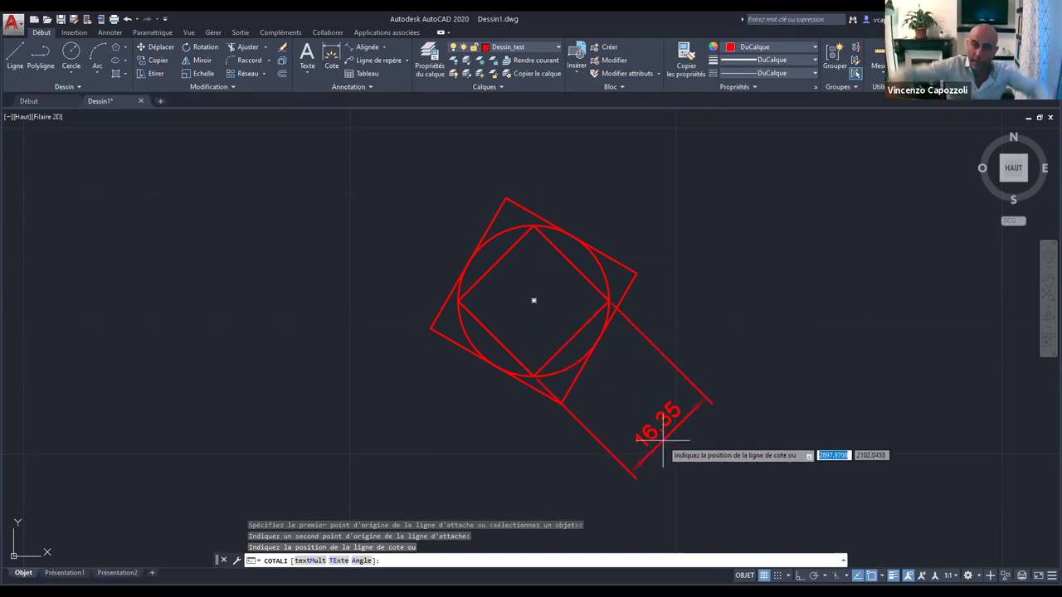
key("Escape")
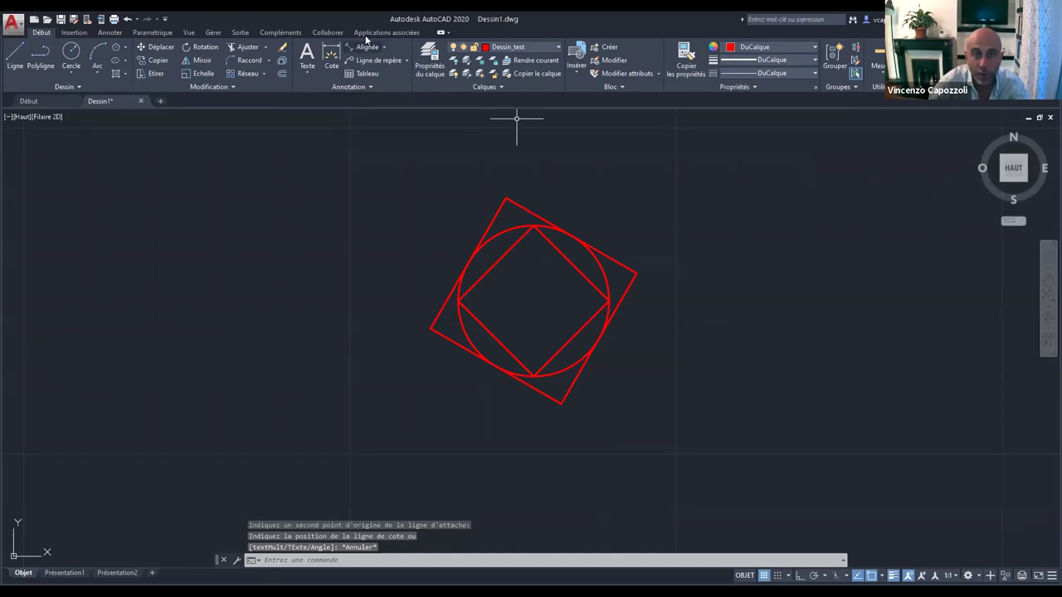
Switch back to Linear and pick two corner points on the square.
left_click(383, 48)
left_click(381, 67)
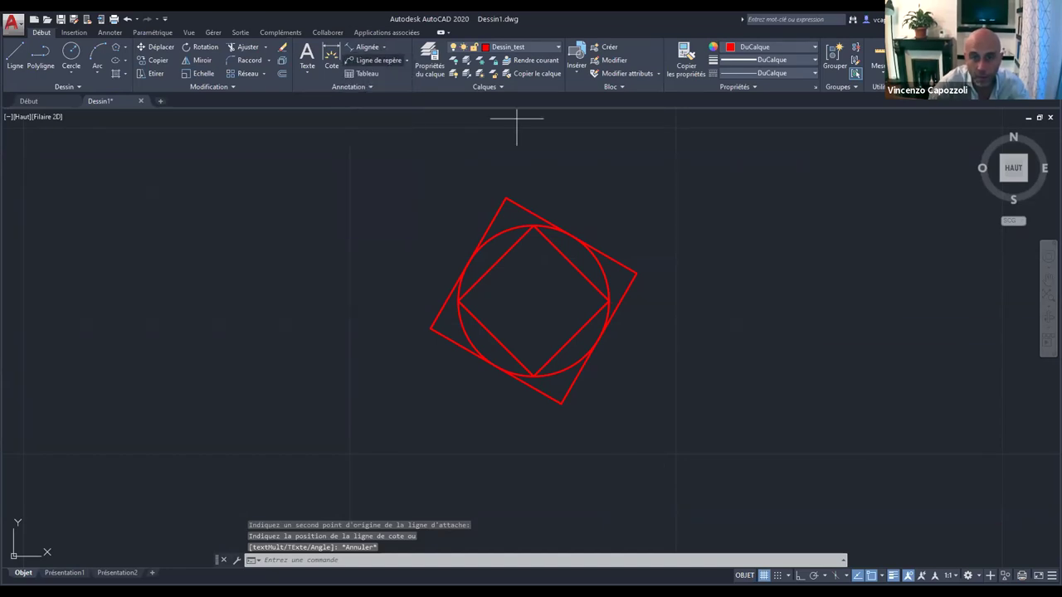
left_click(609, 300)
left_click(534, 376)
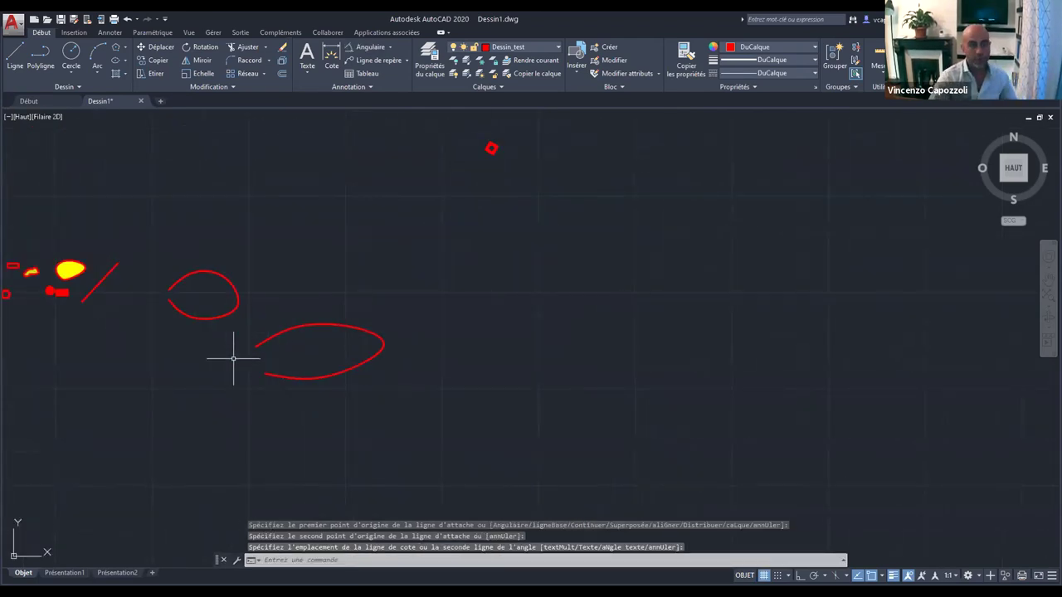
scroll(234, 359, "up", 3)
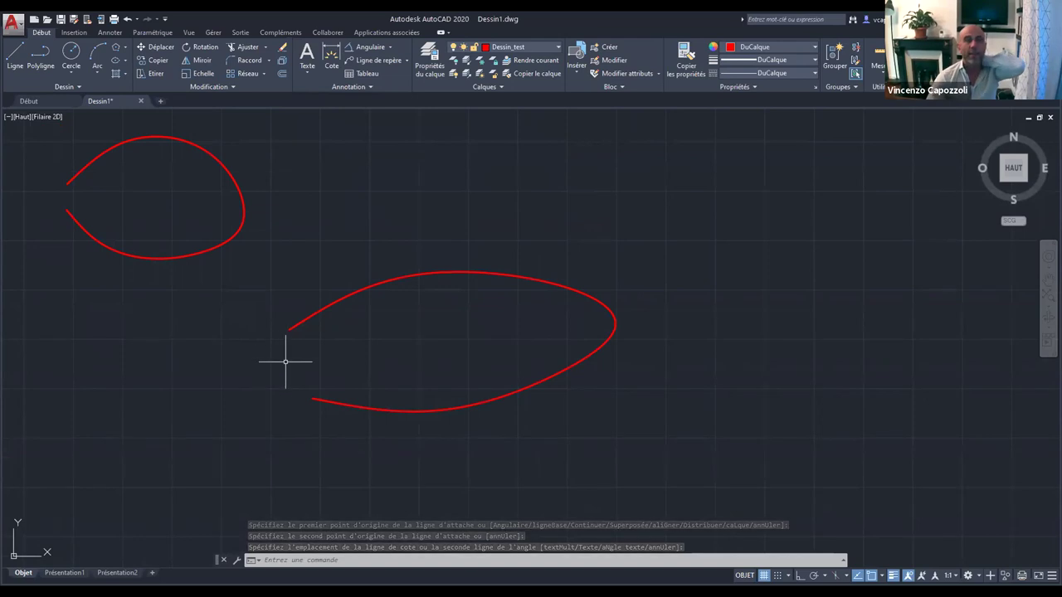
Place a 73.42 dimension along the left edge of the fish-shaped outline.
left_click(332, 68)
left_click(289, 330)
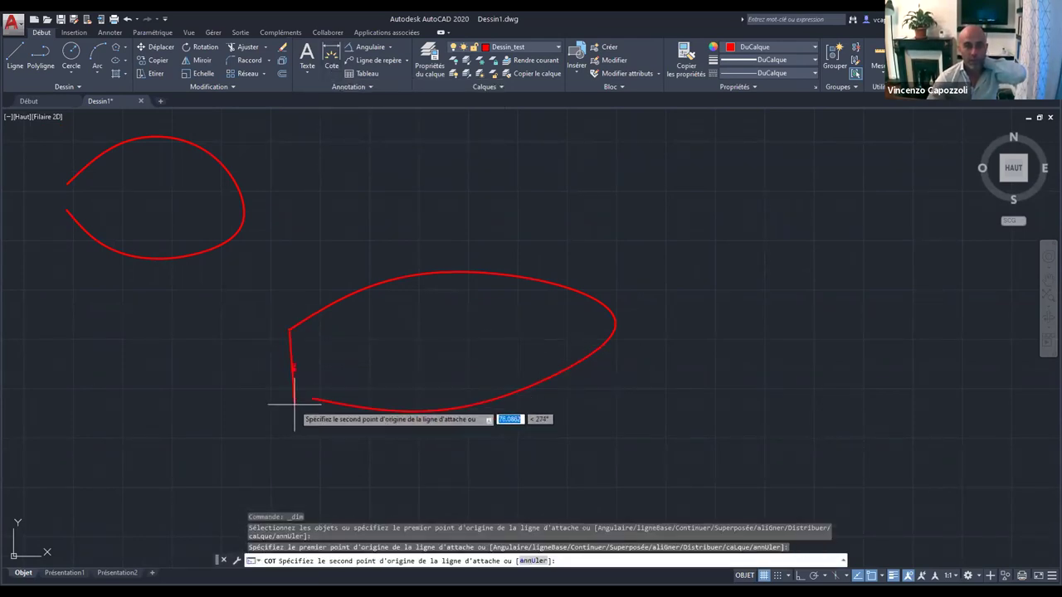
left_click(312, 398)
left_click(228, 419)
scroll(372, 438, "down", 2)
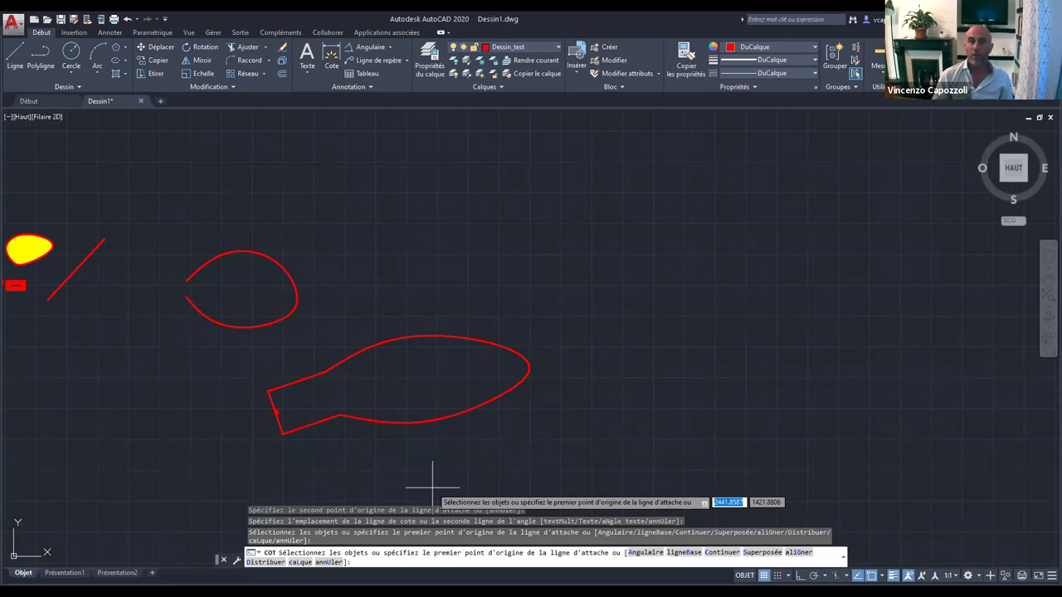
scroll(261, 431, "up", 4)
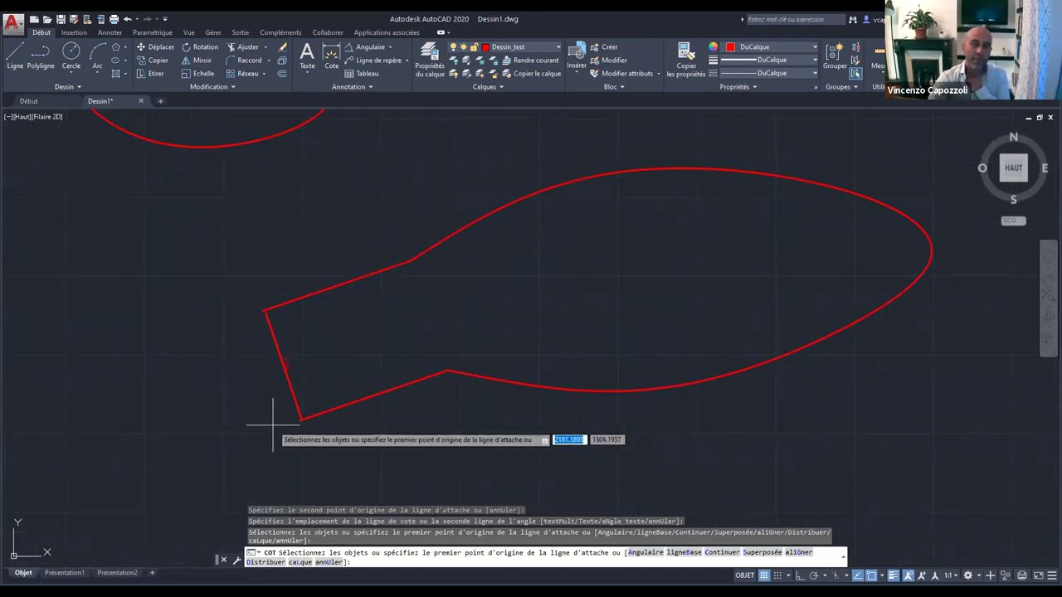
Try a continued dimension on the left edge, cancel the 13.76 preview, and end dimensioning.
left_click(283, 363)
left_click(296, 417)
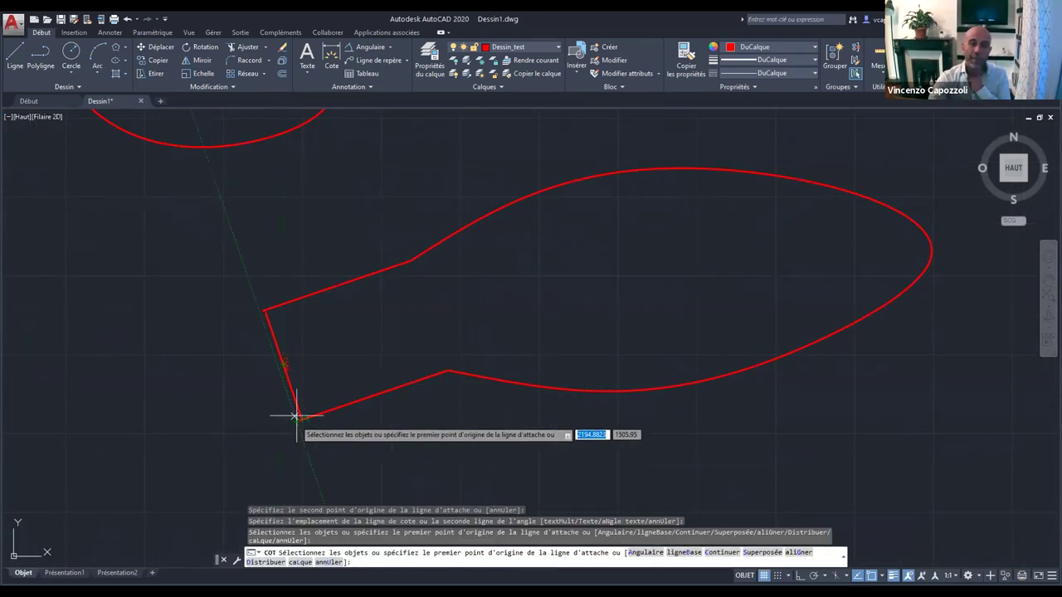
type("c")
key("Return")
scroll(189, 383, "up", 4)
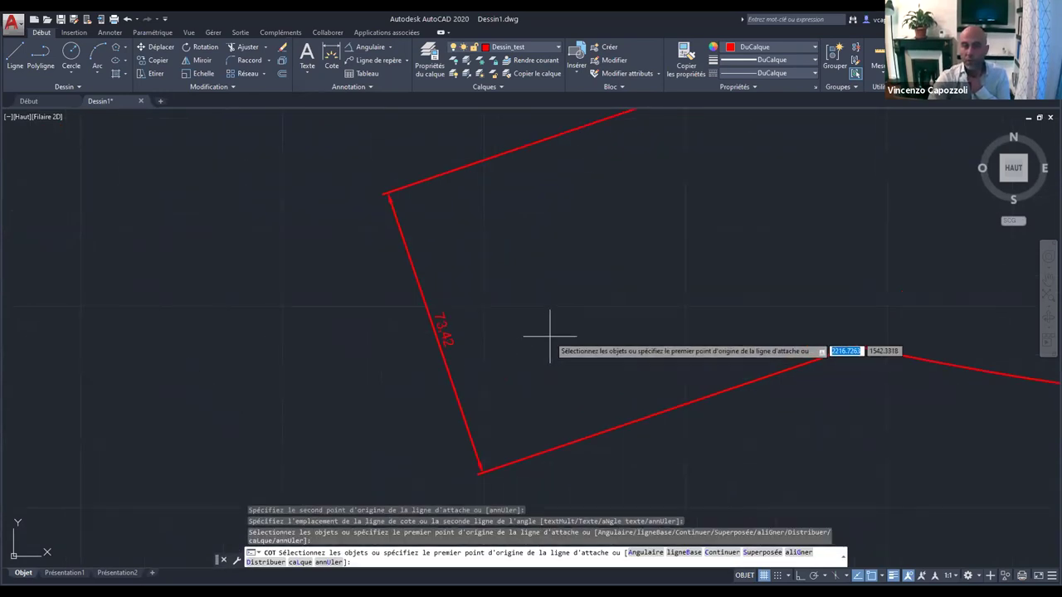
key("Return")
left_click(439, 350)
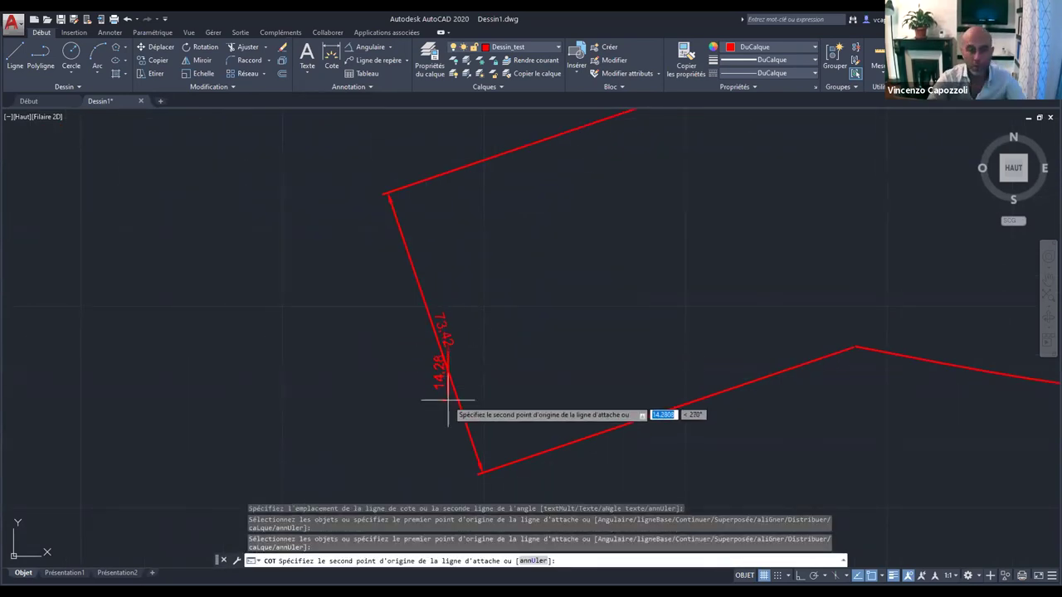
key("Escape")
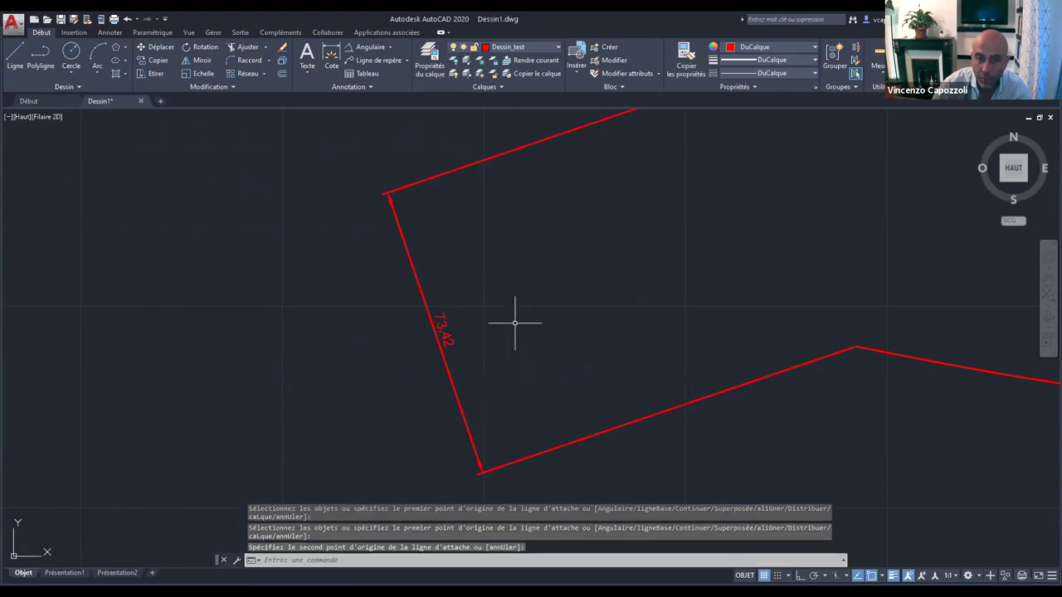
key("Escape")
Open the Properties palette for the 73.42 aligned dimension and check its ISO-25 style.
left_click(440, 322)
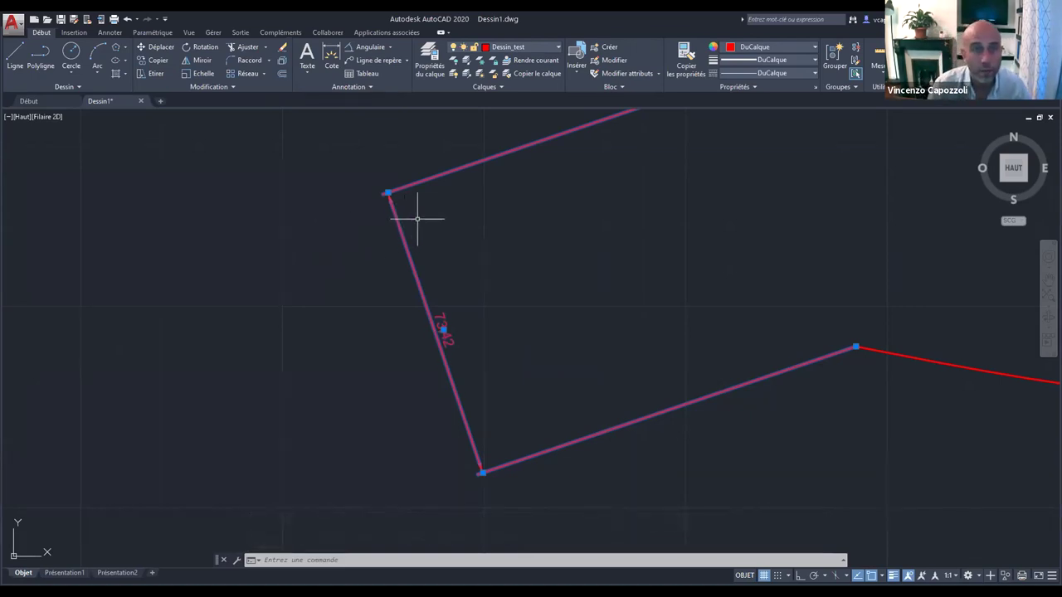
right_click(442, 330)
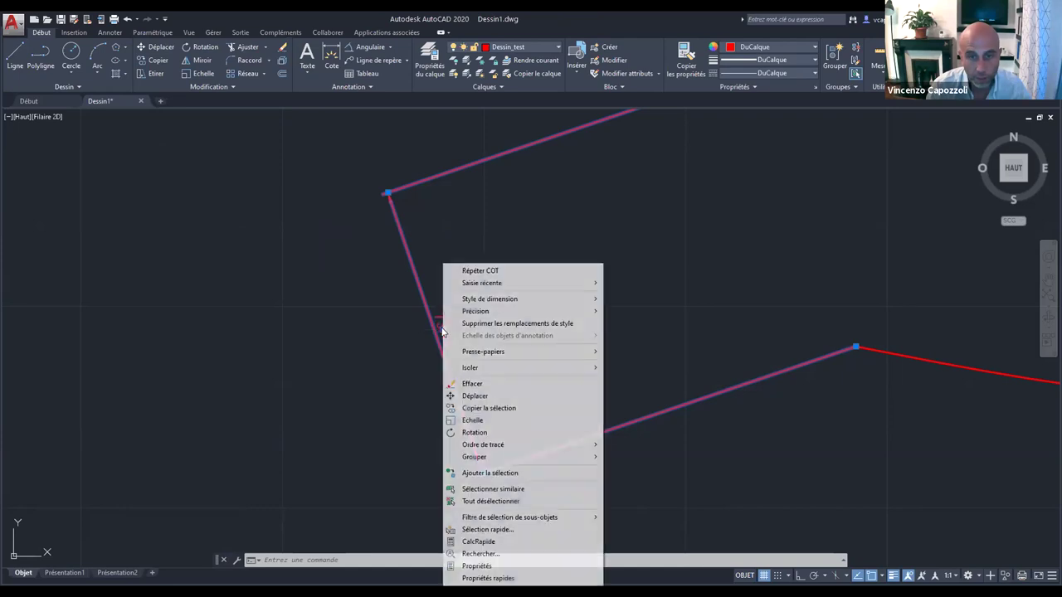
left_click(491, 566)
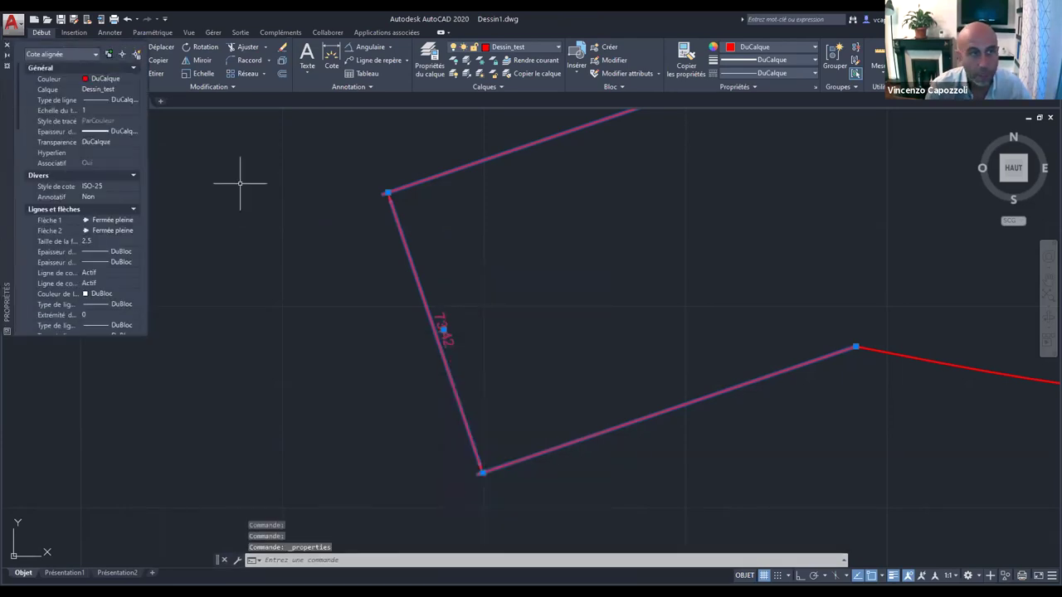
left_click(100, 187)
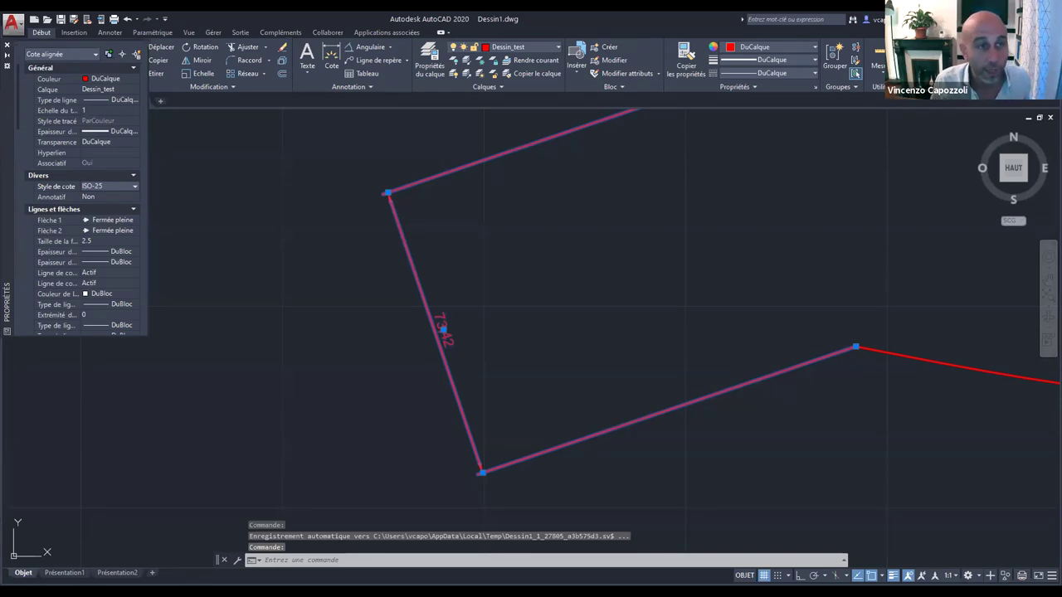
Set the 73.42 dimension's arrow size to 5 and widen the Properties palette columns.
left_click(100, 241)
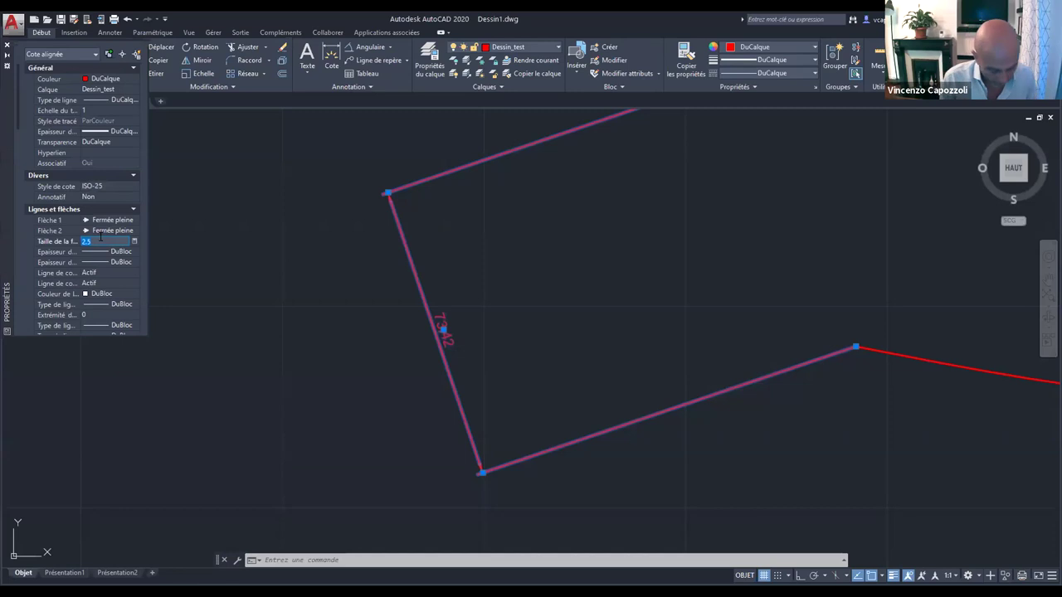
type("5")
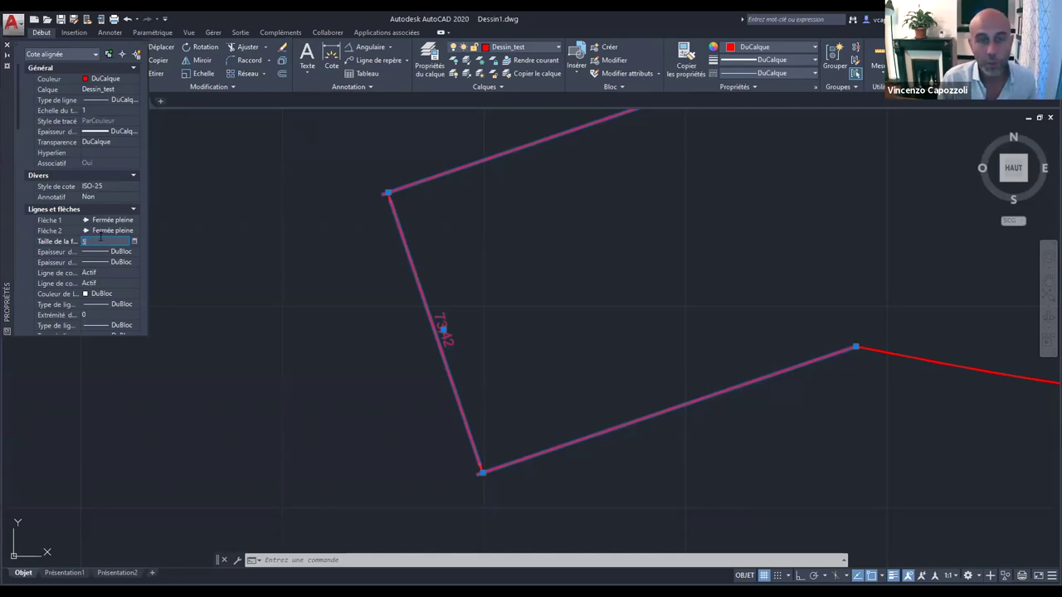
key("Return")
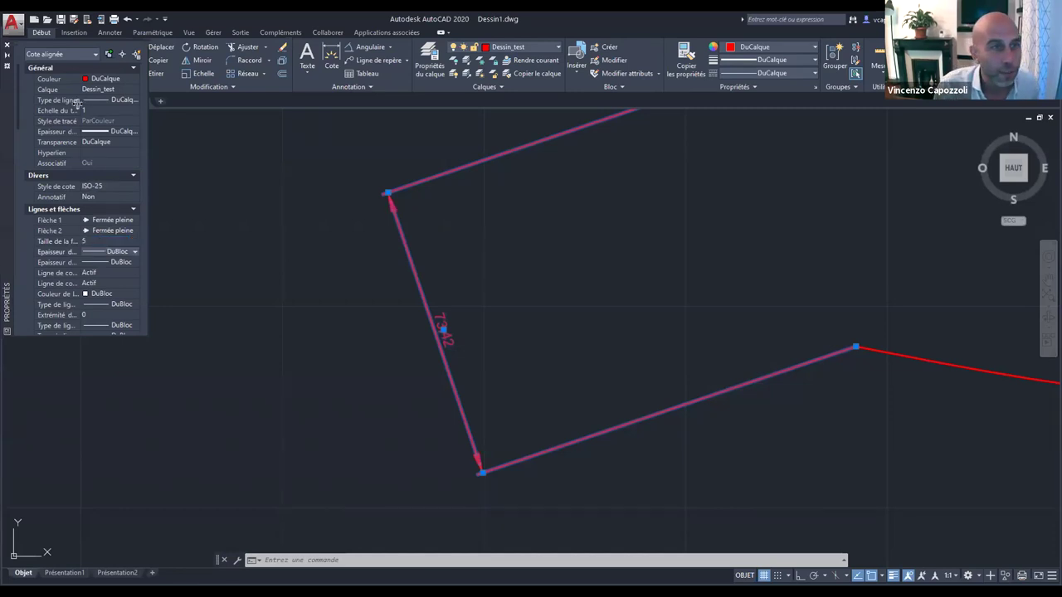
left_click_drag(82, 107, 116, 108)
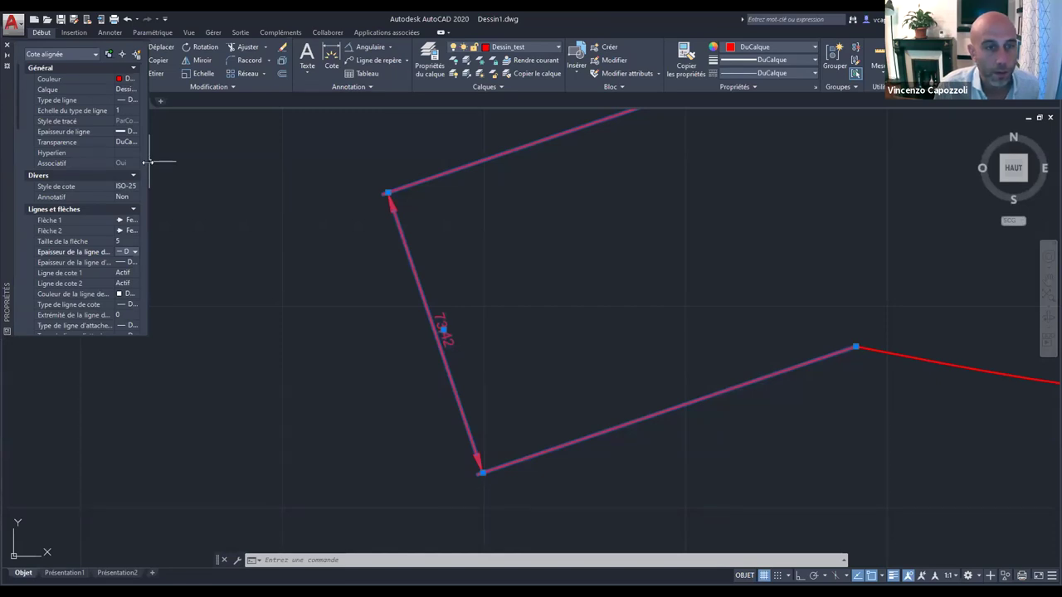
left_click_drag(147, 161, 296, 161)
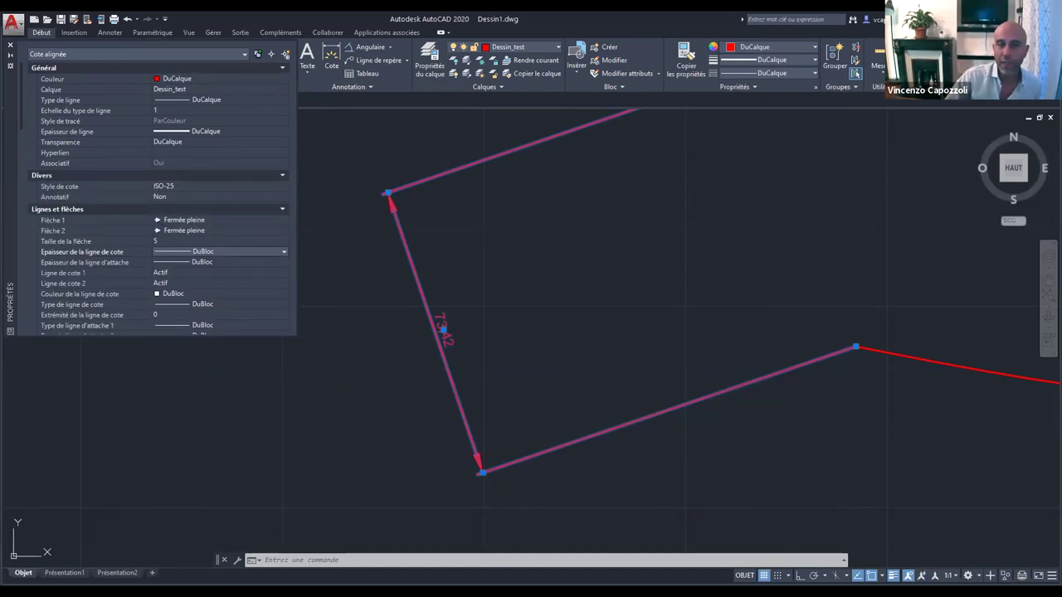
Leave the first arrowhead type unchanged and confirm the arrow size of 5.
left_click(243, 220)
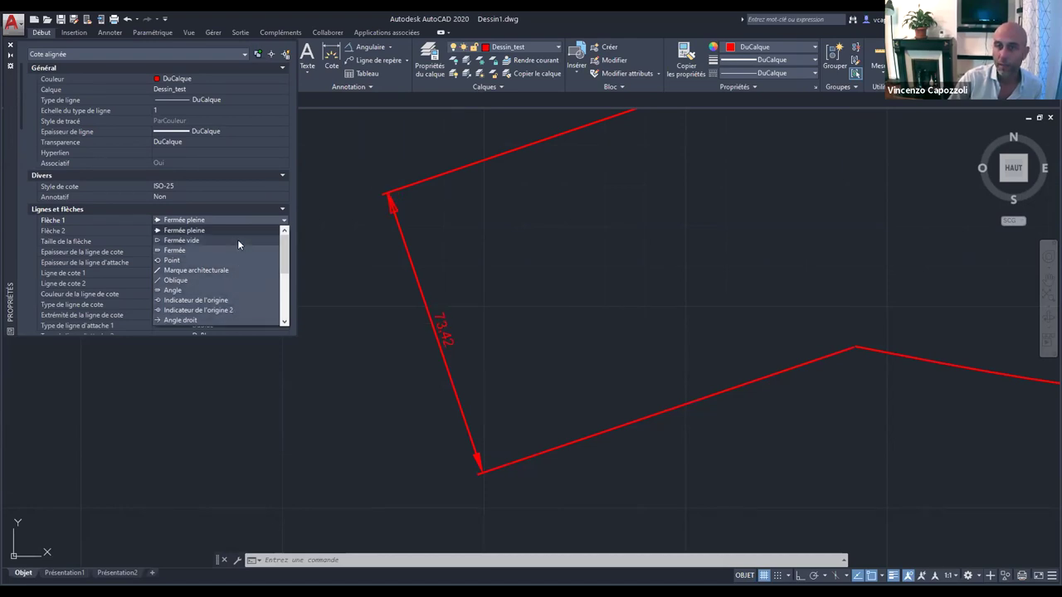
left_click_drag(282, 262, 283, 278)
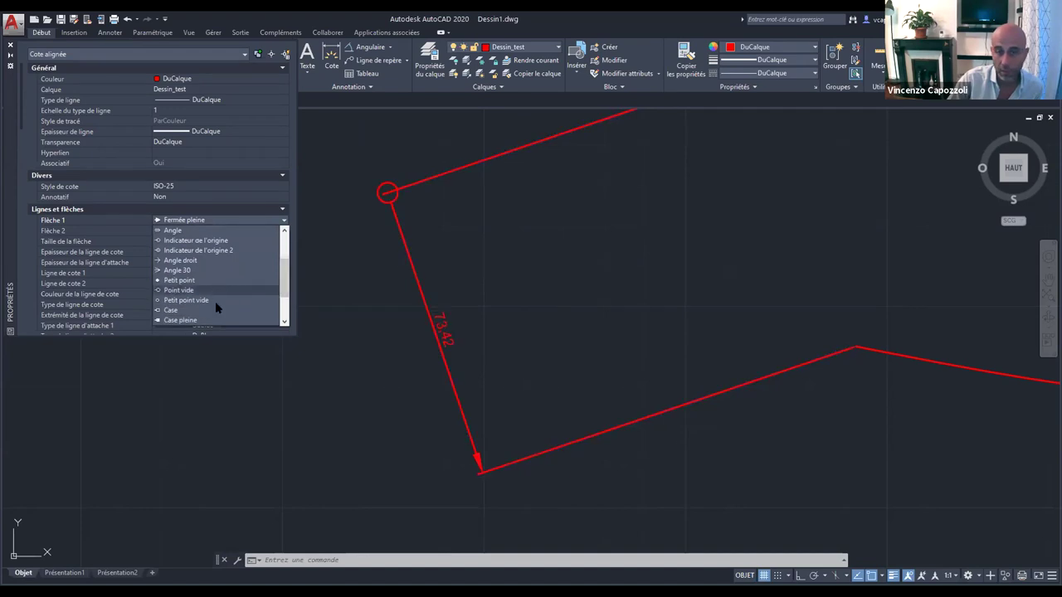
scroll(220, 259, "up", 3)
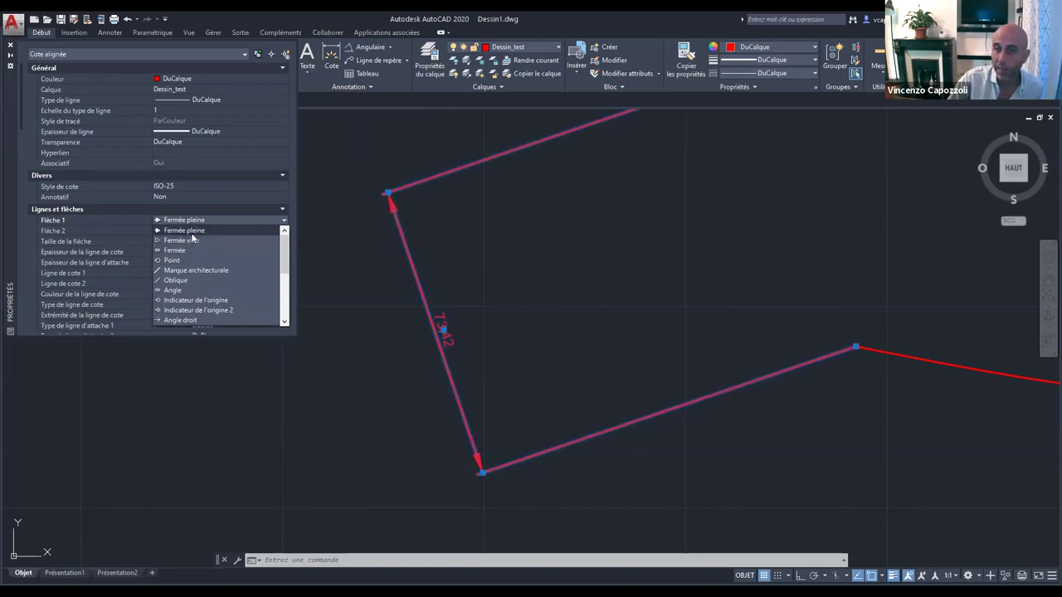
left_click(94, 236)
left_click(175, 240)
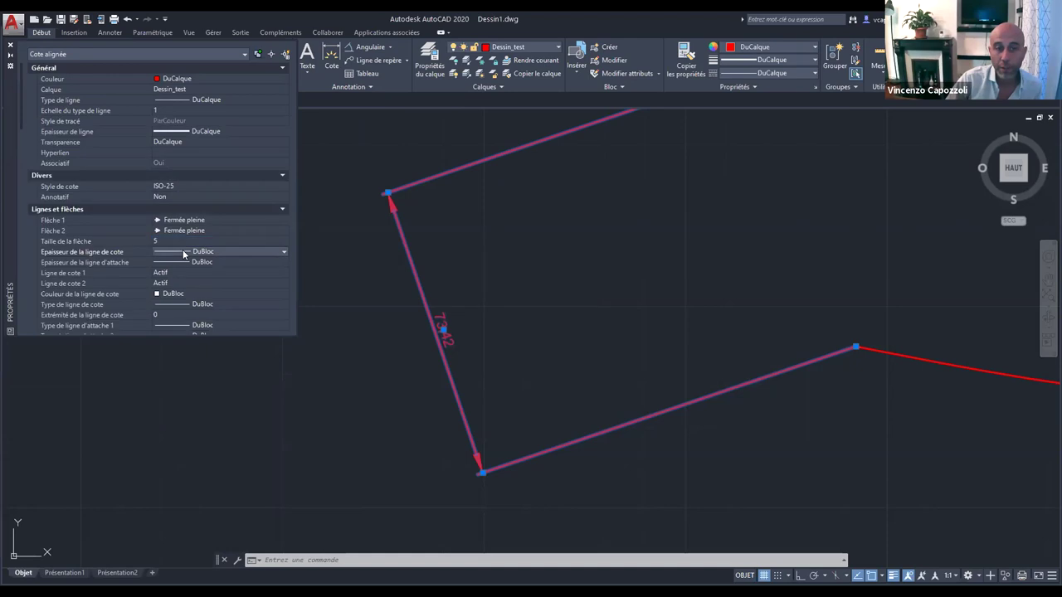
left_click(184, 250)
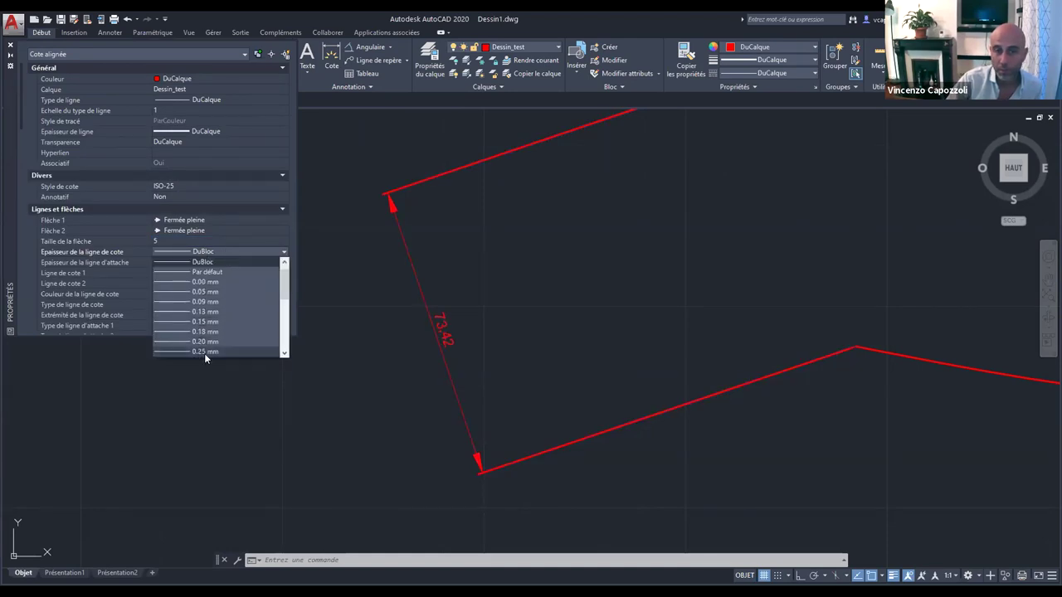
Keep the dimension line weight, colour and linetype at DuBloc.
scroll(212, 328, "down", 3)
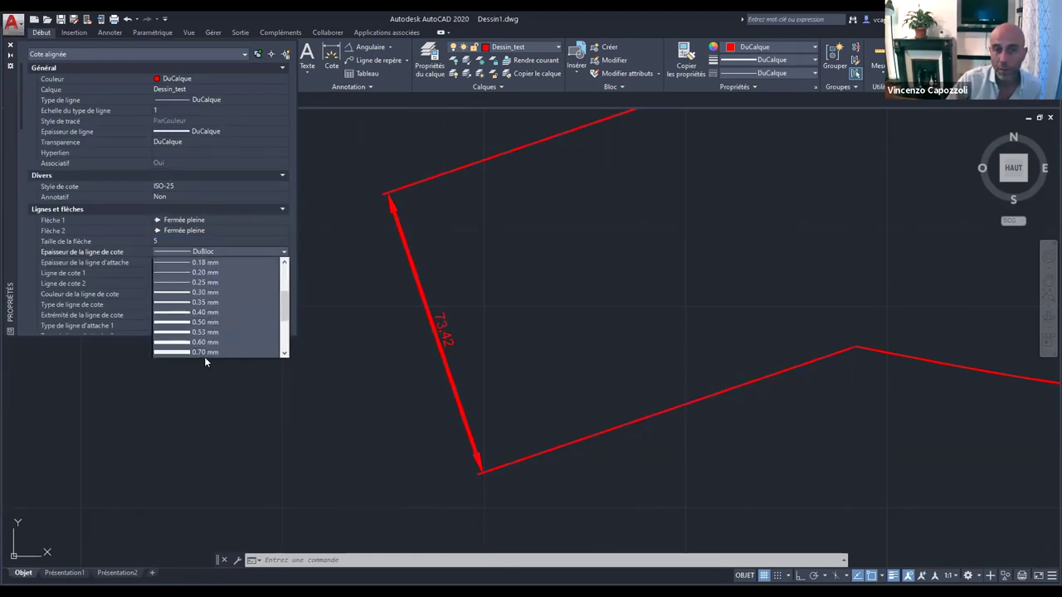
left_click(105, 263)
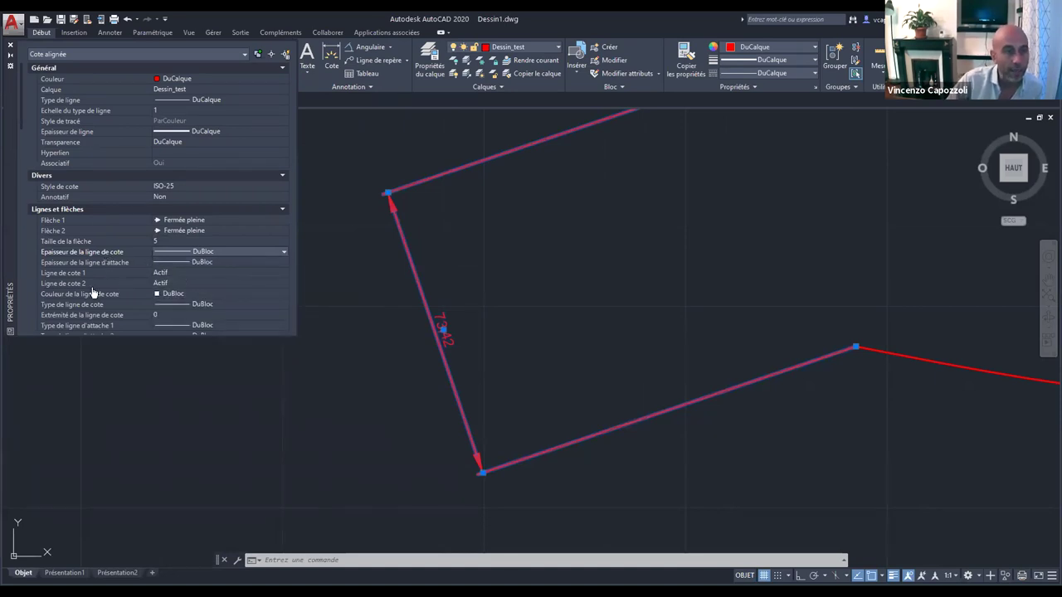
left_click(190, 290)
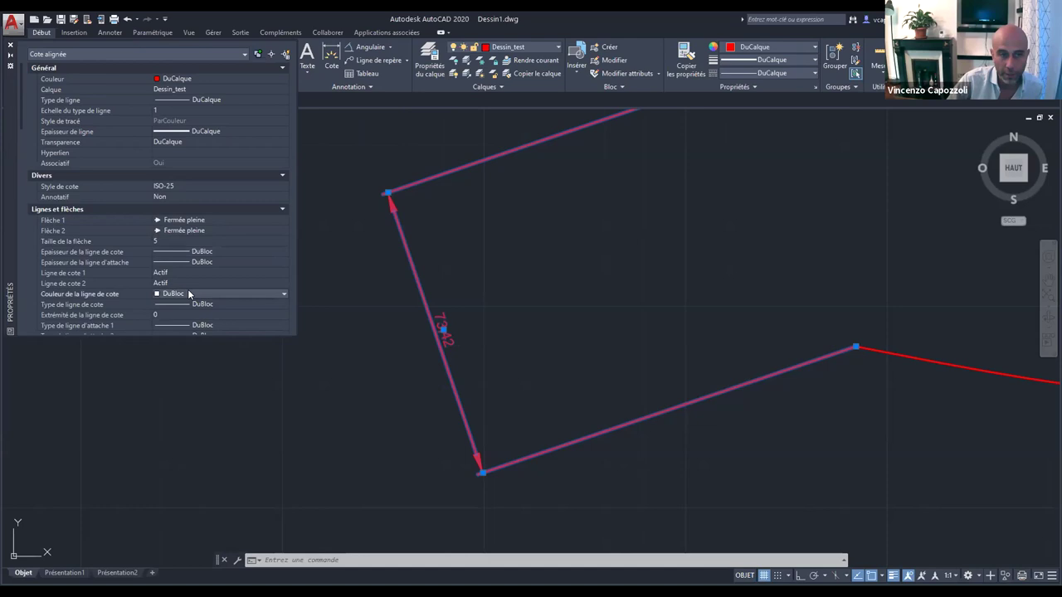
left_click(189, 290)
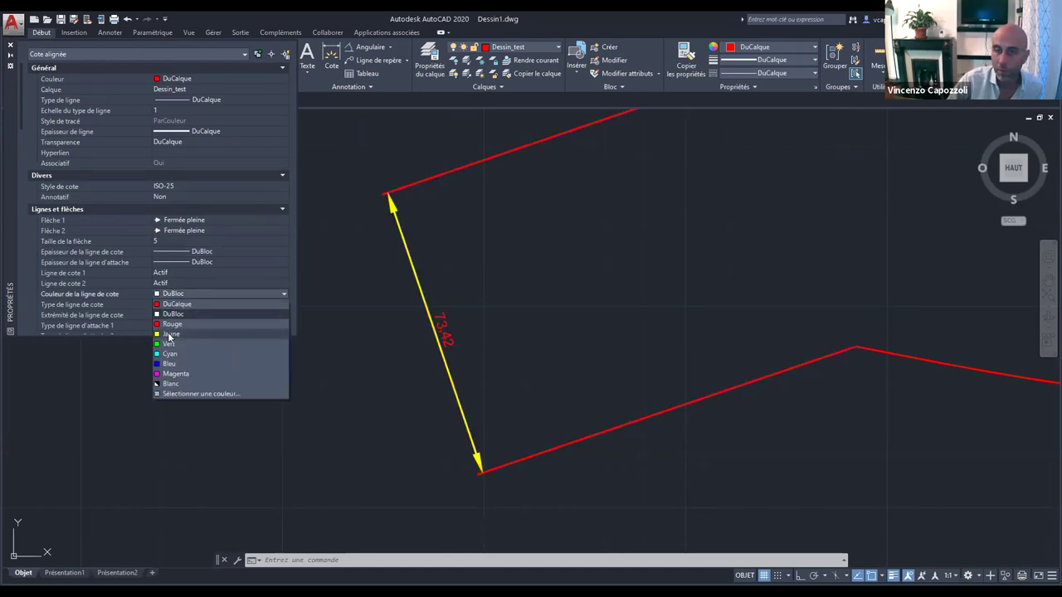
left_click(125, 290)
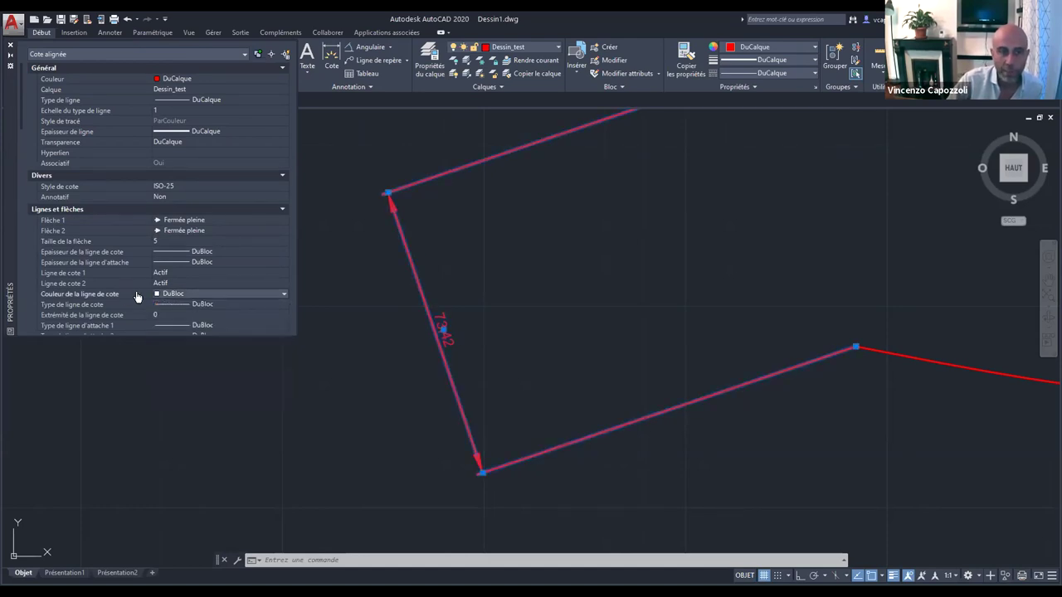
left_click(175, 296)
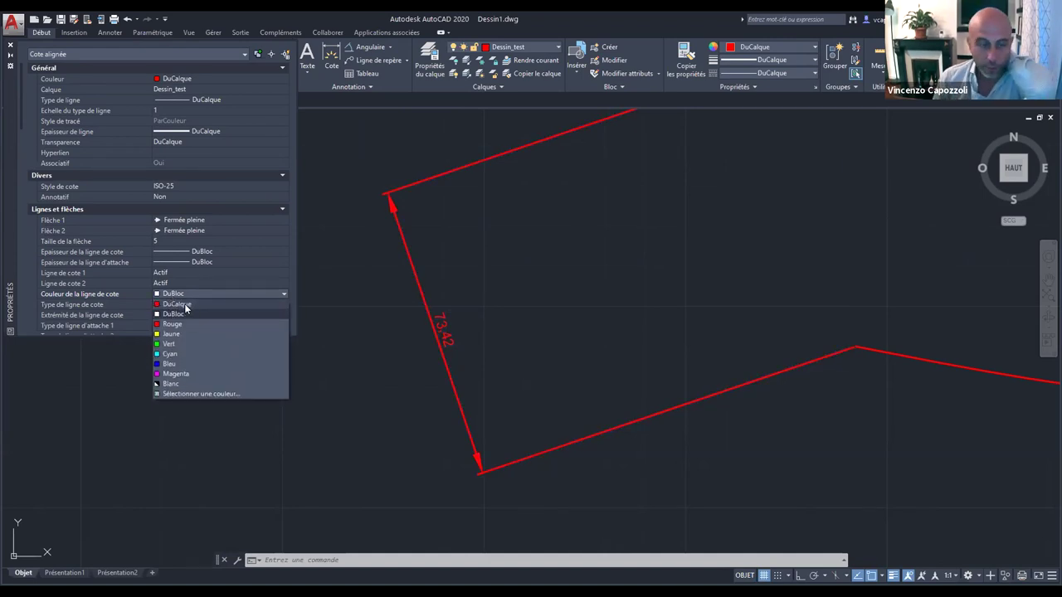
left_click(111, 304)
left_click(171, 304)
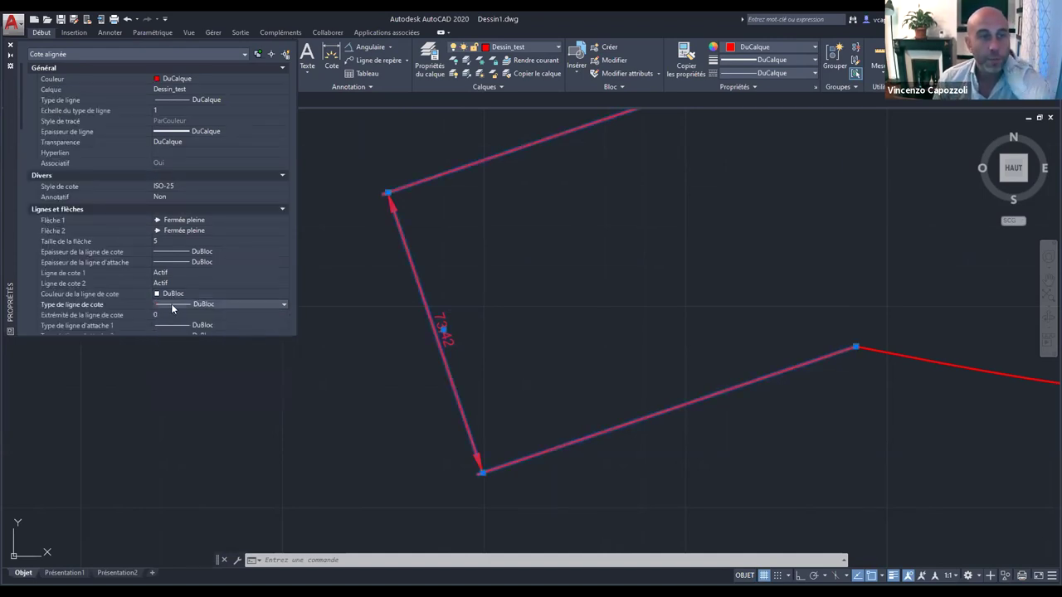
left_click(171, 303)
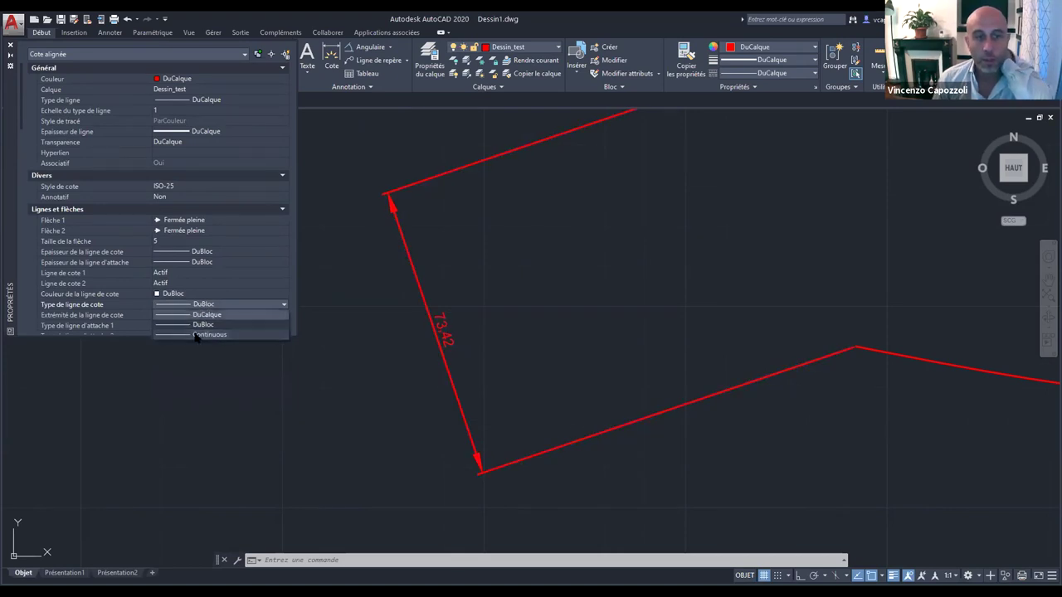
left_click(104, 310)
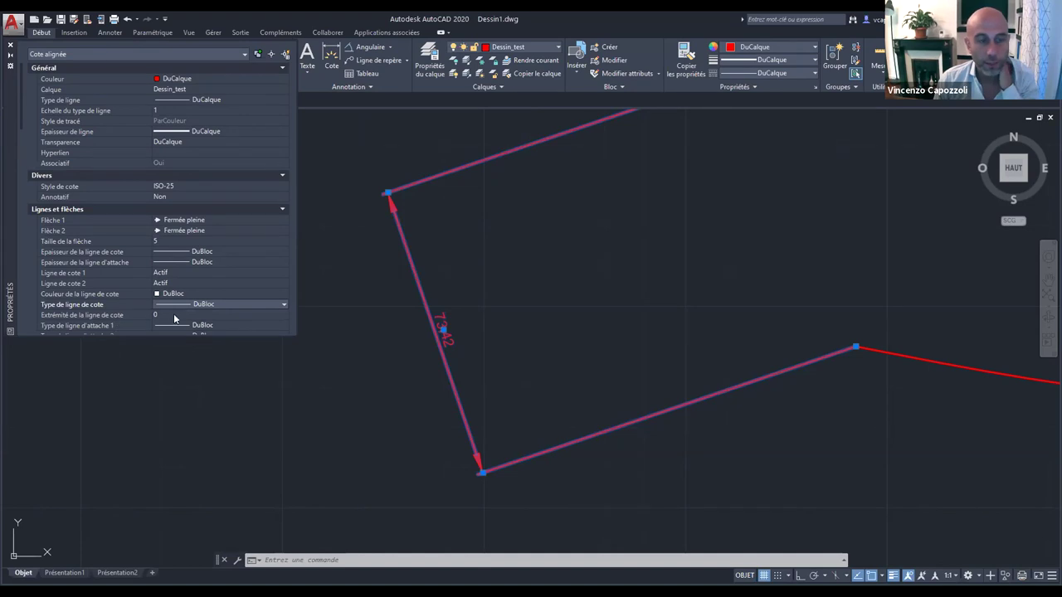
scroll(124, 315, "down", 2)
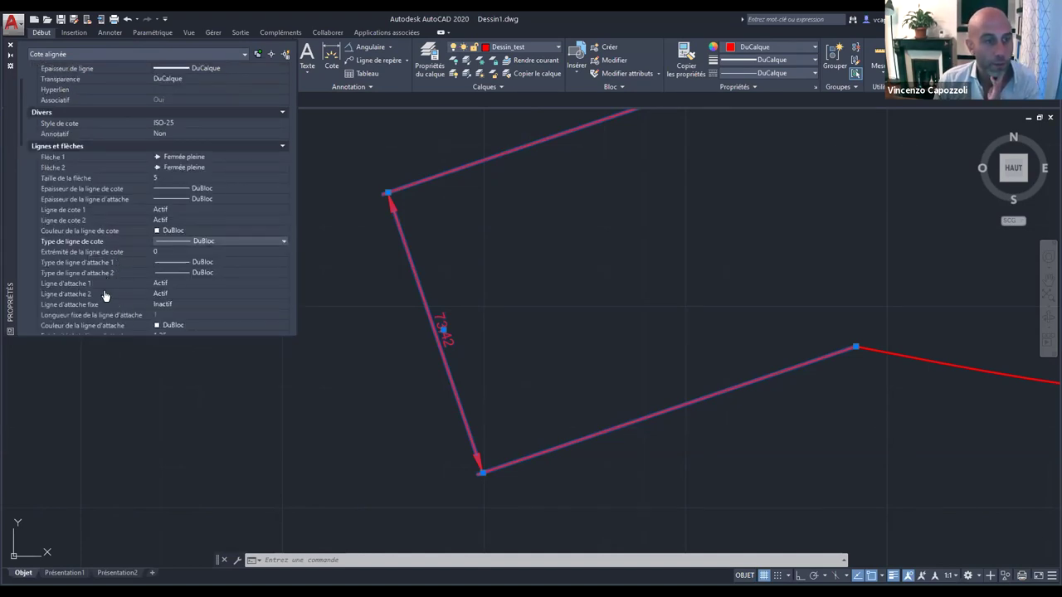
scroll(106, 296, "down", 2)
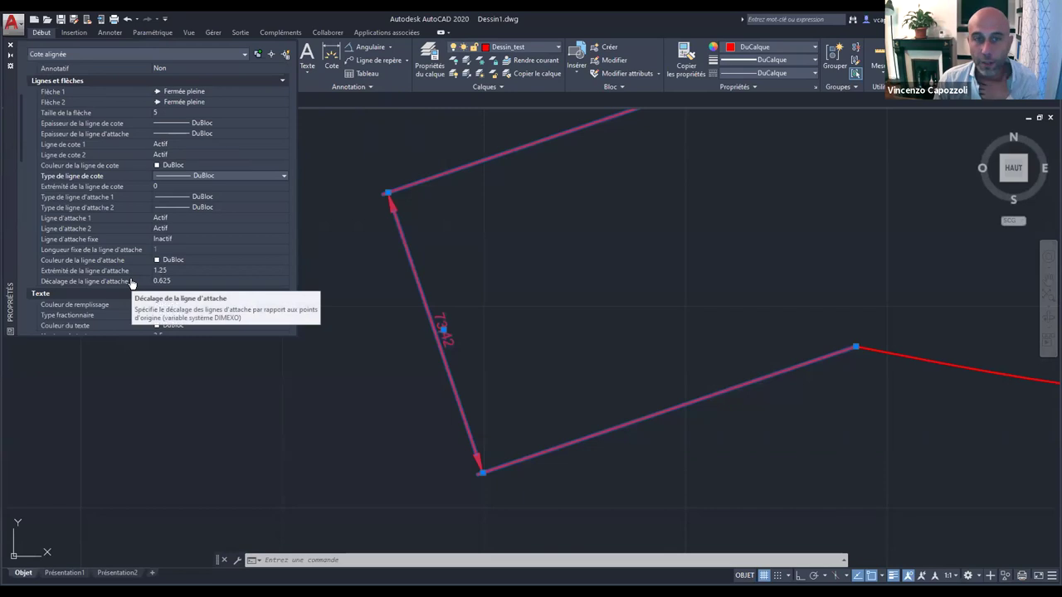
Set the aligned dimension's extension line offset to 3.
left_click(178, 281)
type("3")
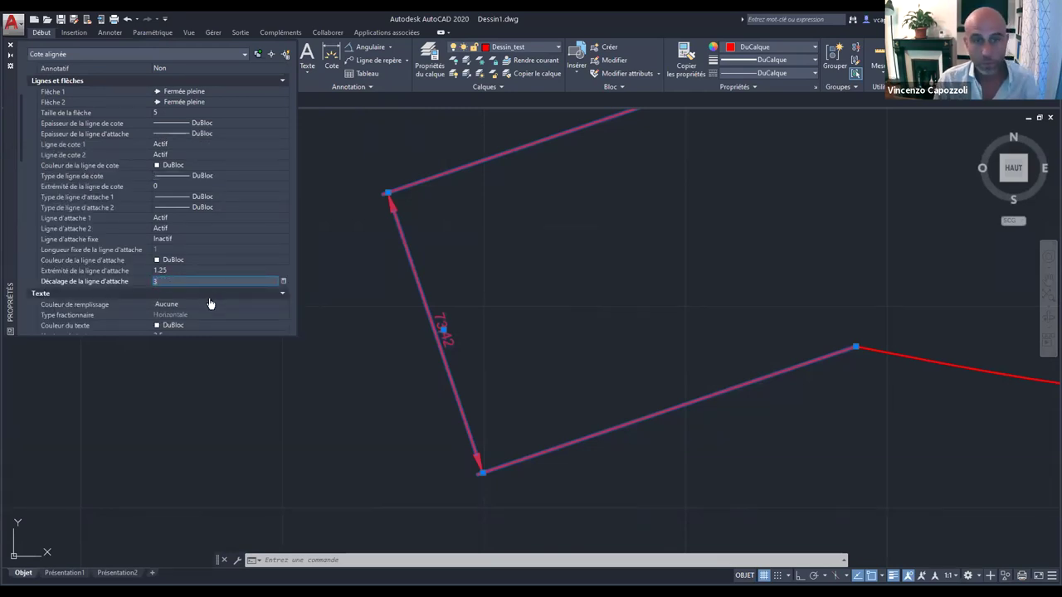
scroll(386, 307, "up", 2)
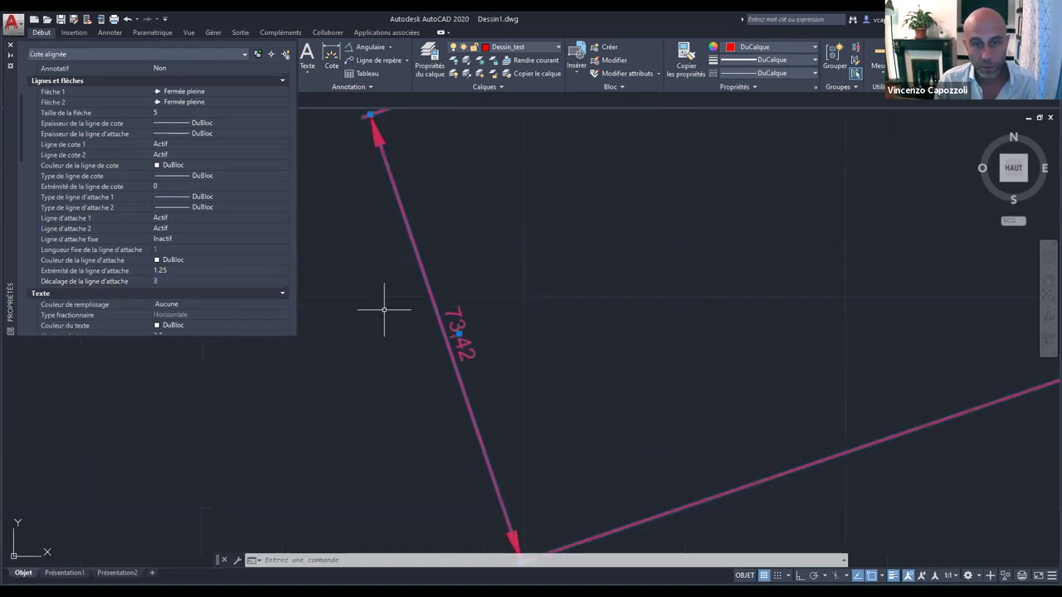
key("Escape")
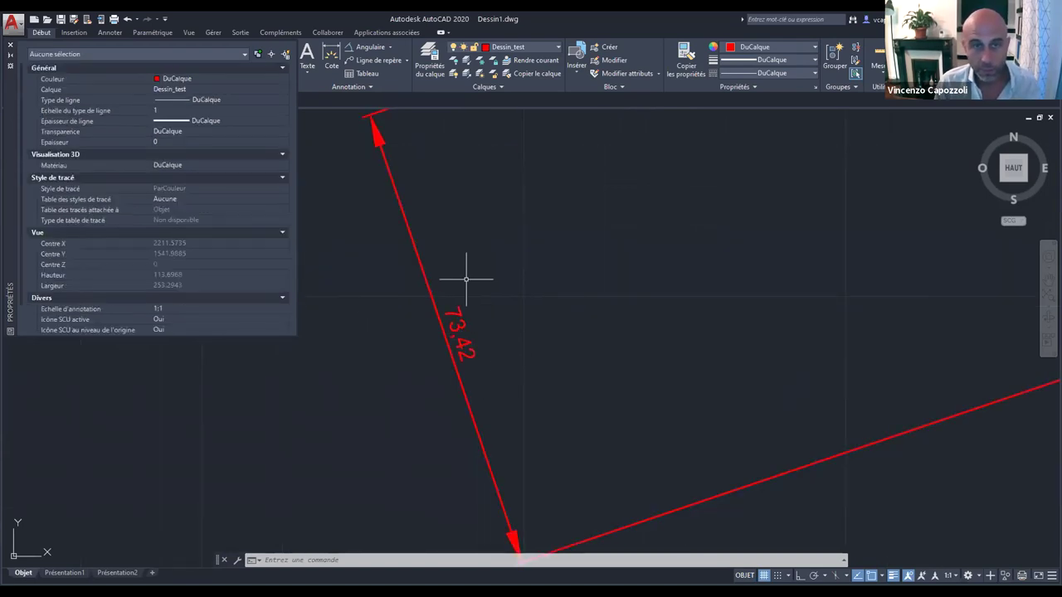
Reselect the dimension and review its horizontal text position, keeping Centré.
left_click(414, 244)
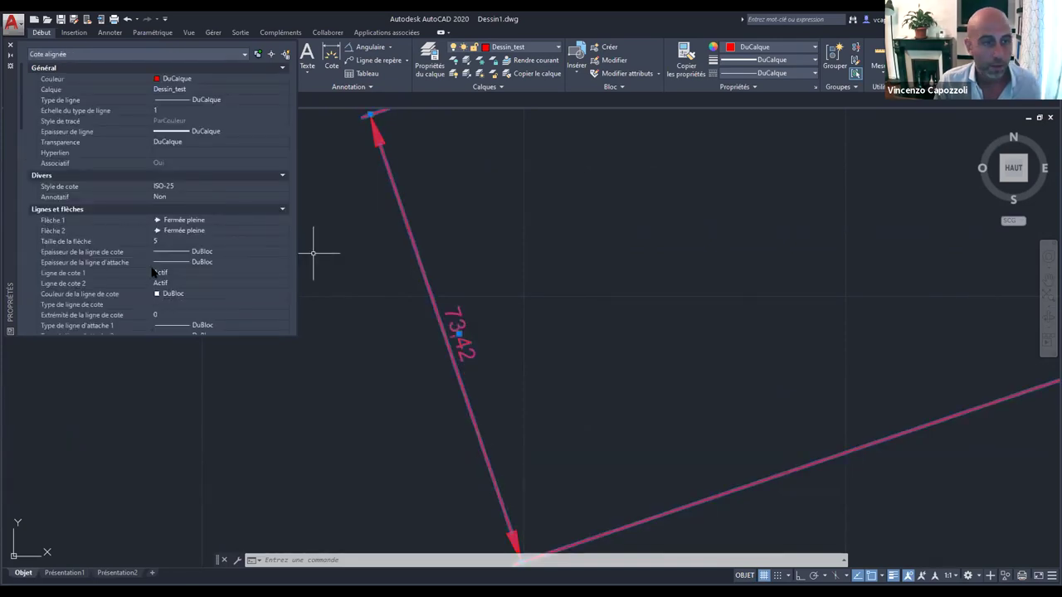
scroll(153, 264, "down", 3)
scroll(183, 259, "down", 2)
scroll(187, 255, "down", 2)
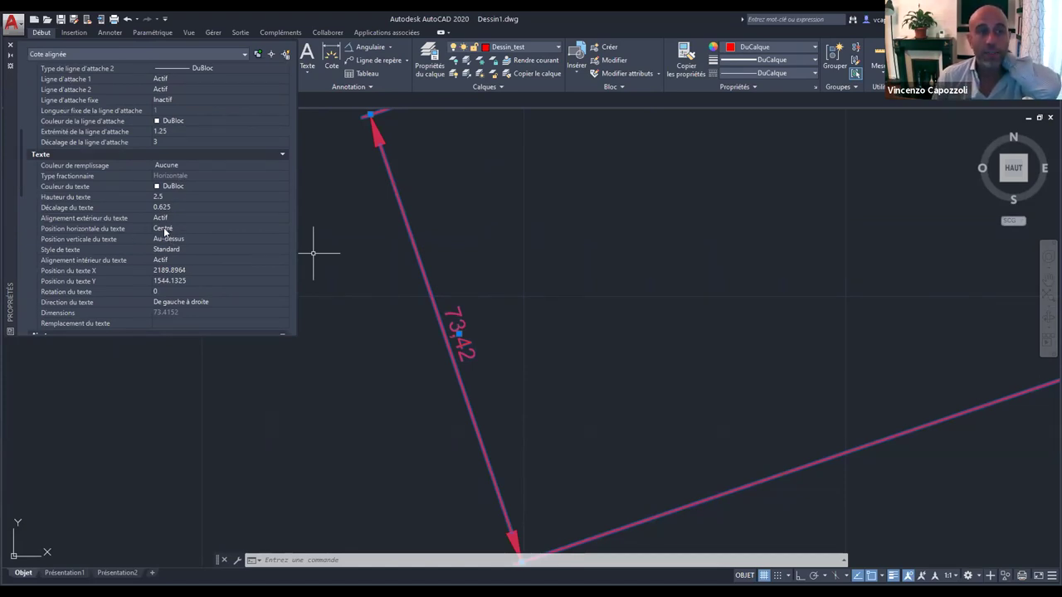
left_click(173, 226)
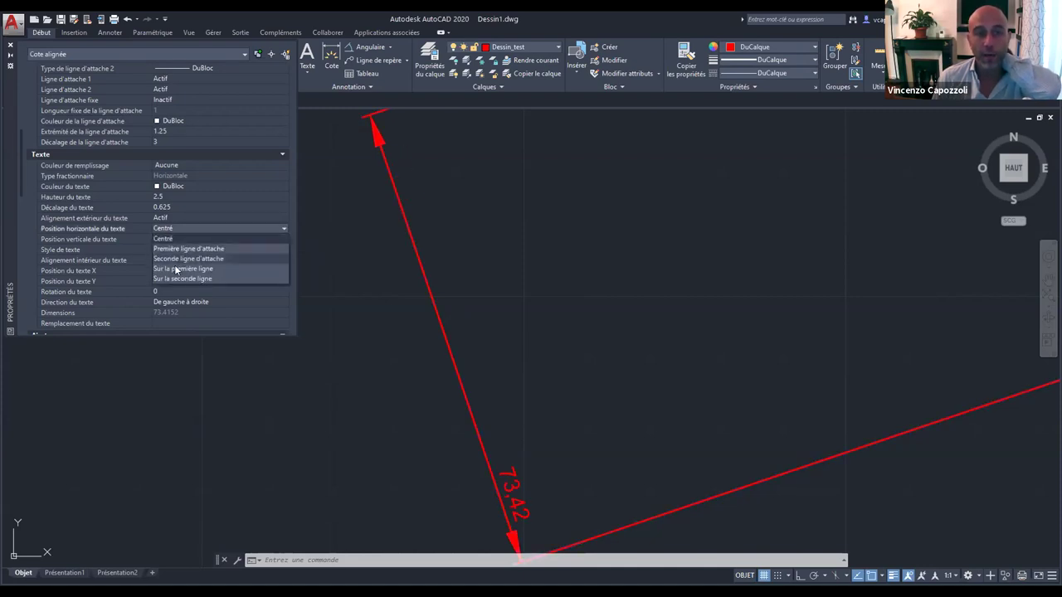
scroll(395, 258, "down", 4)
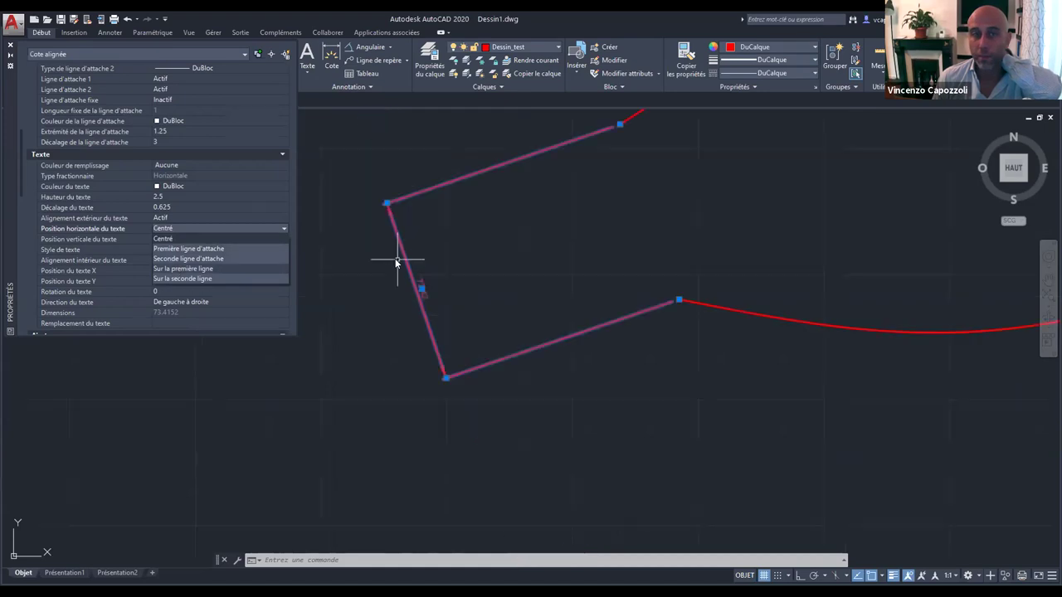
scroll(311, 243, "up", 2)
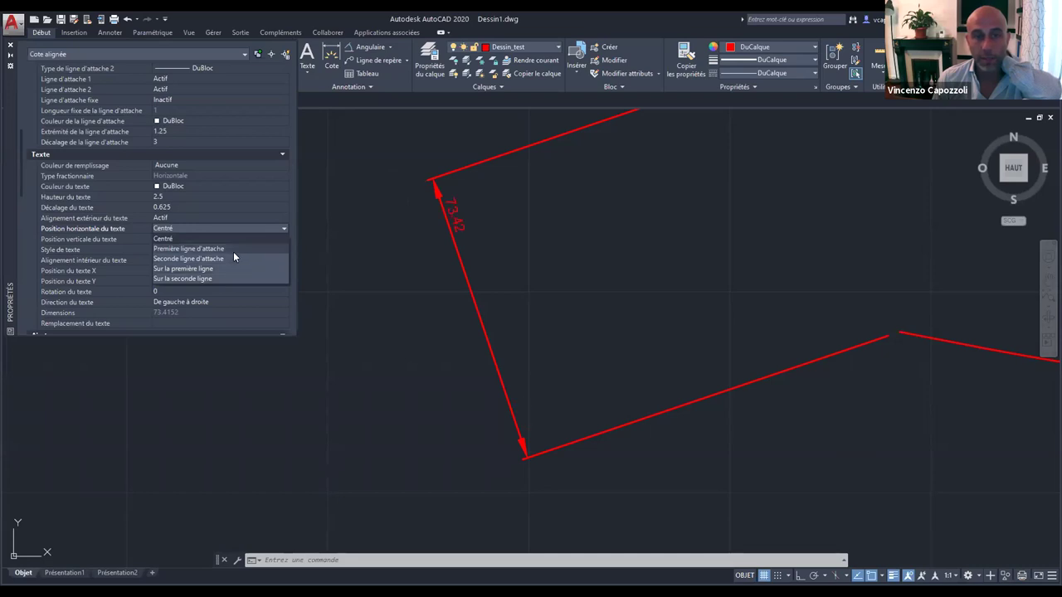
left_click(186, 227)
Review text style and outside/inside text alignment, keeping both alignments Actif.
left_click(188, 218)
left_click(196, 217)
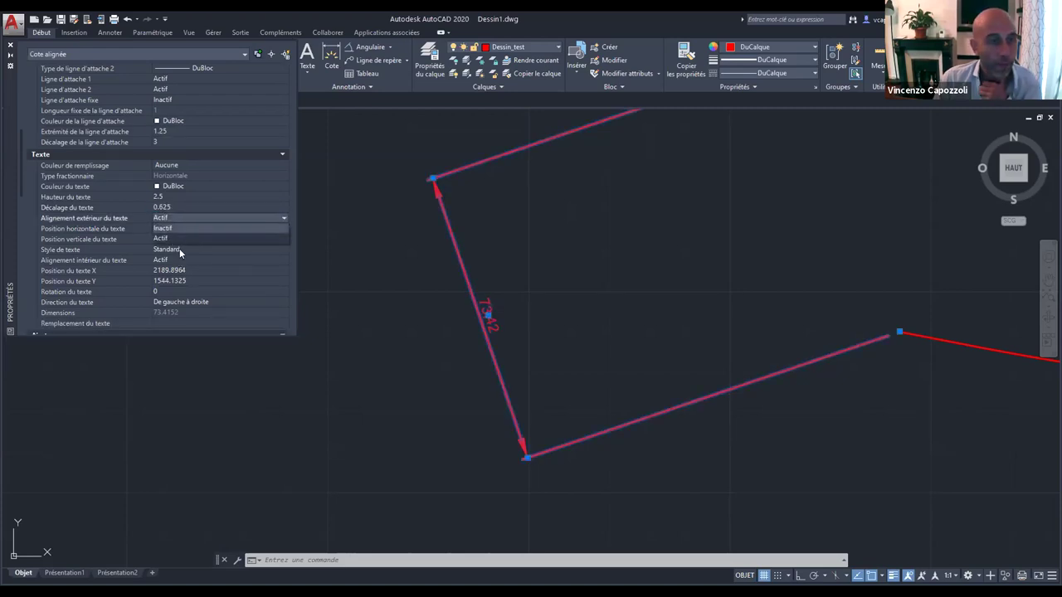
left_click(181, 245)
left_click(182, 248)
left_click(187, 251)
left_click(183, 259)
left_click(183, 259)
left_click(182, 271)
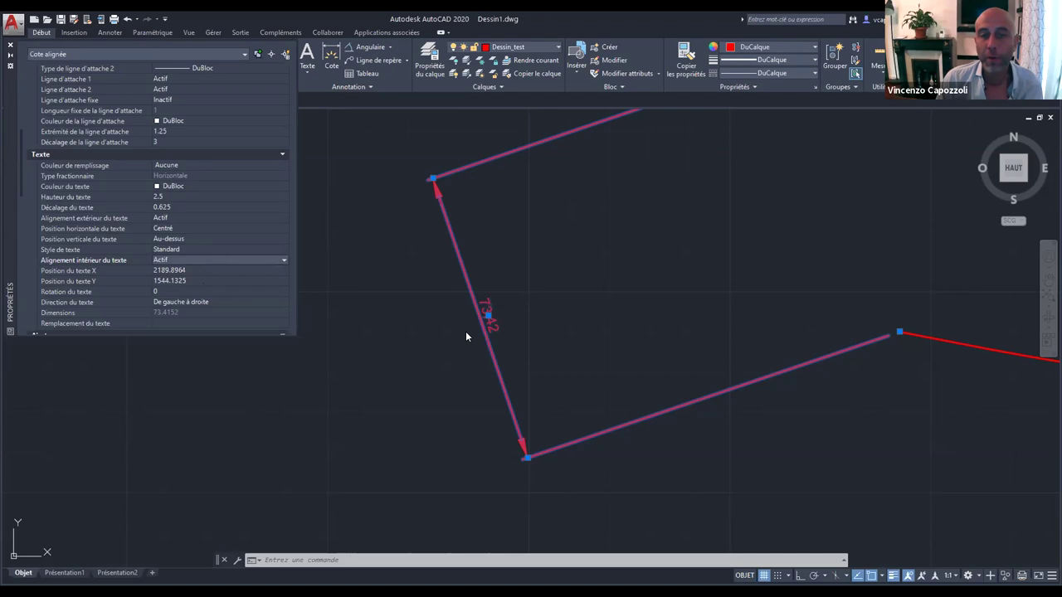
Leave text direction De gauche à droite and open the quick calculator on the 73.4152 measurement.
left_click(220, 304)
left_click(223, 301)
left_click(209, 319)
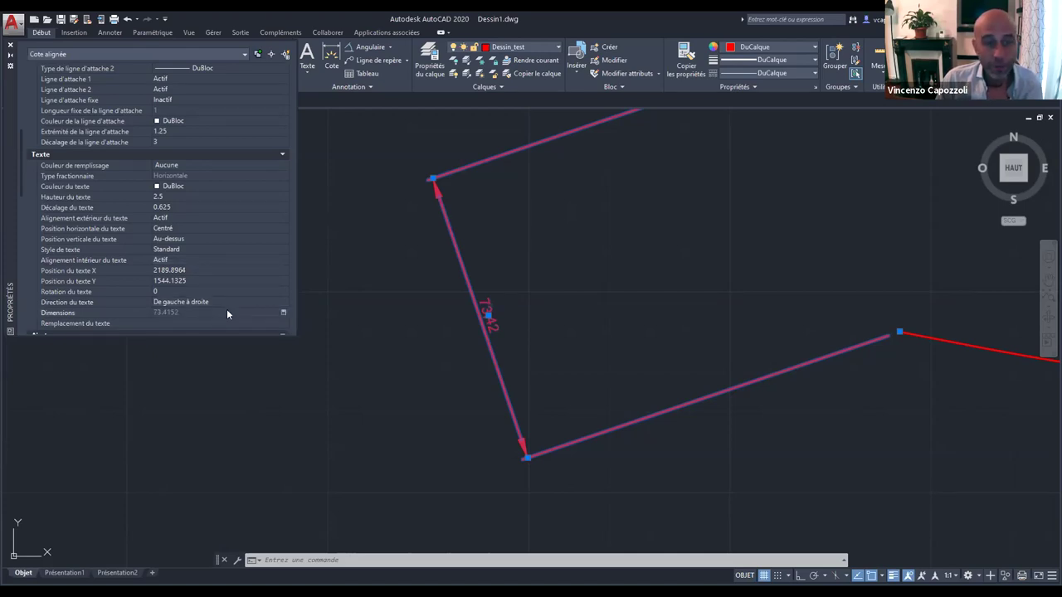
left_click(283, 312)
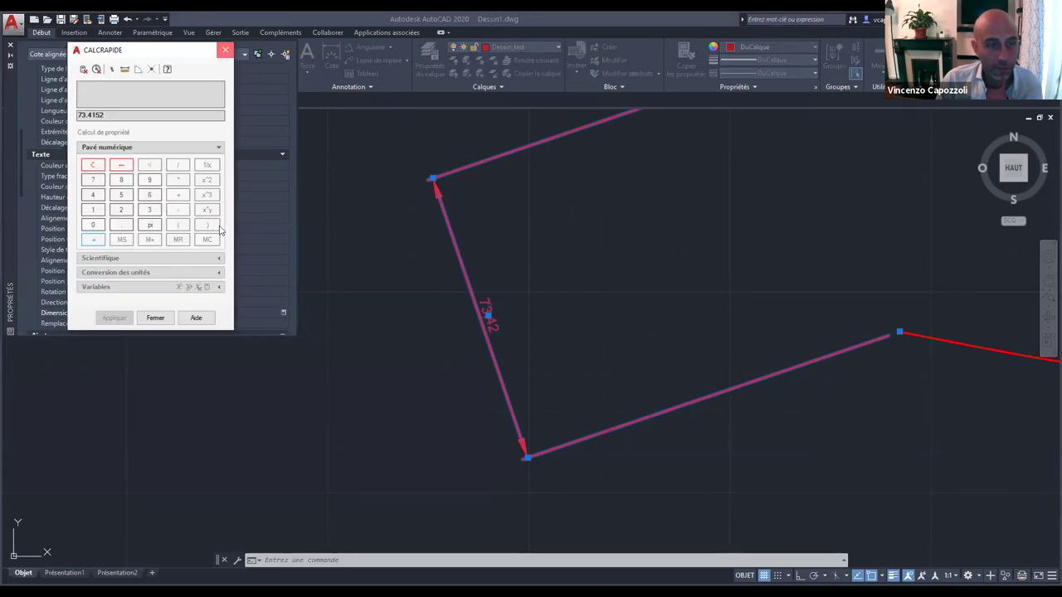
Close the quick calculator and inspect the text fill colour choices.
key("Escape")
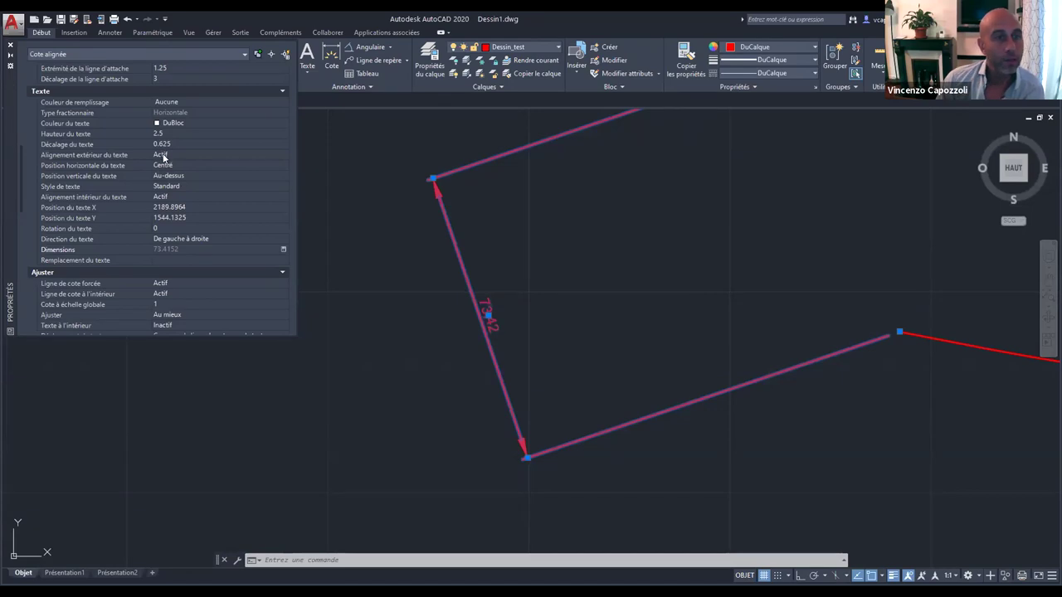
left_click(172, 103)
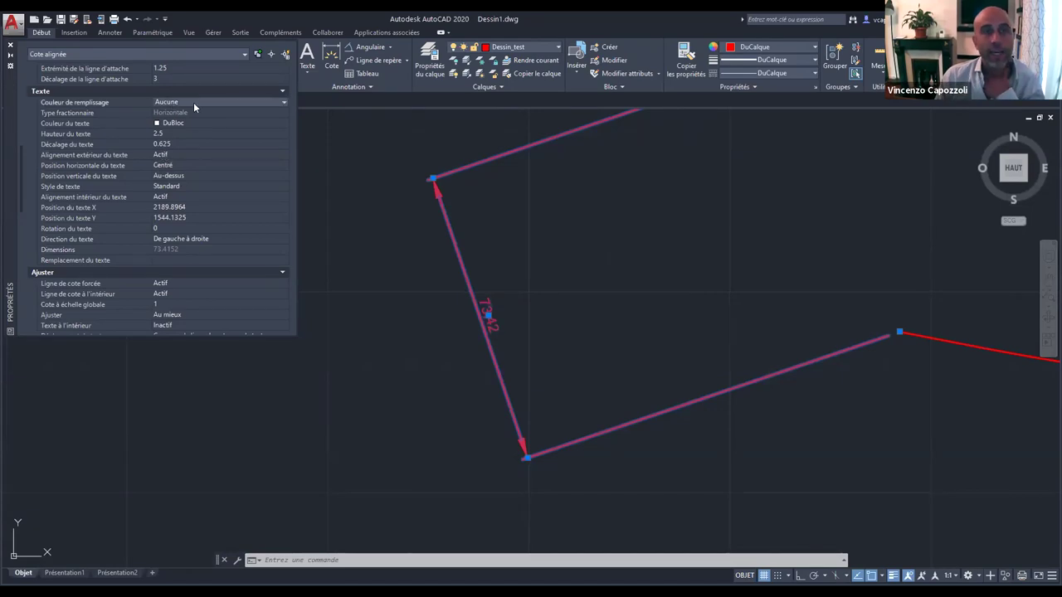
left_click(193, 102)
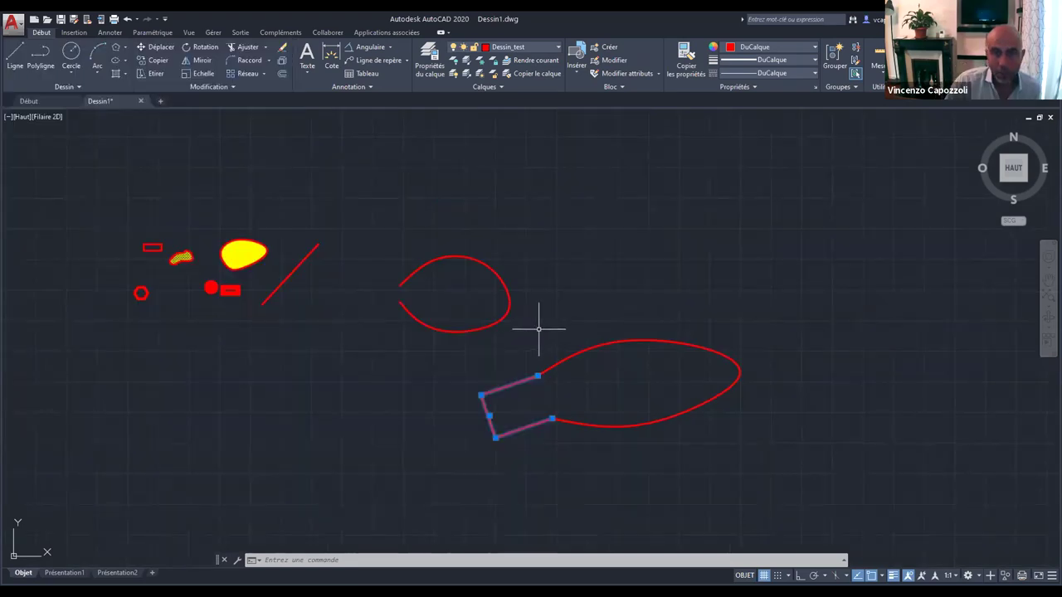
Select the red loop and start a move, then cancel it.
left_click(381, 242)
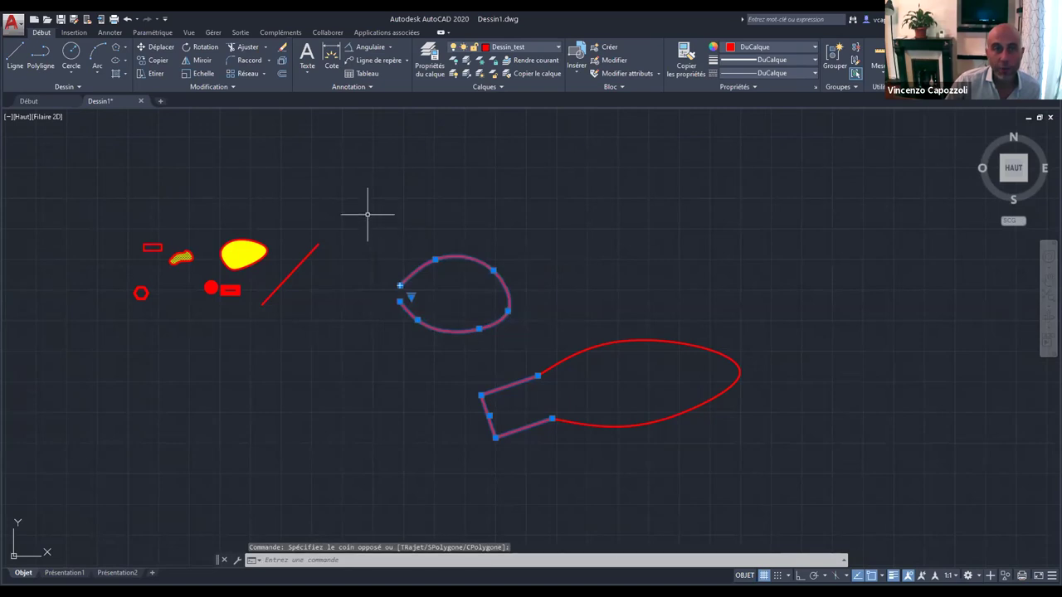
left_click(156, 47)
left_click(476, 284)
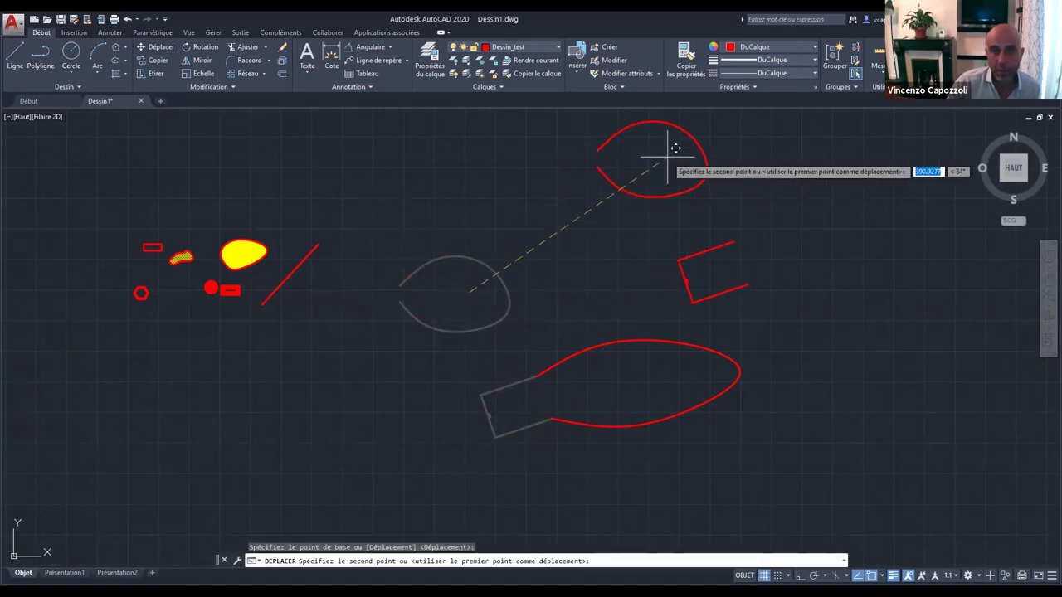
key("Escape")
key("Escape")
left_click(540, 305)
key("Escape")
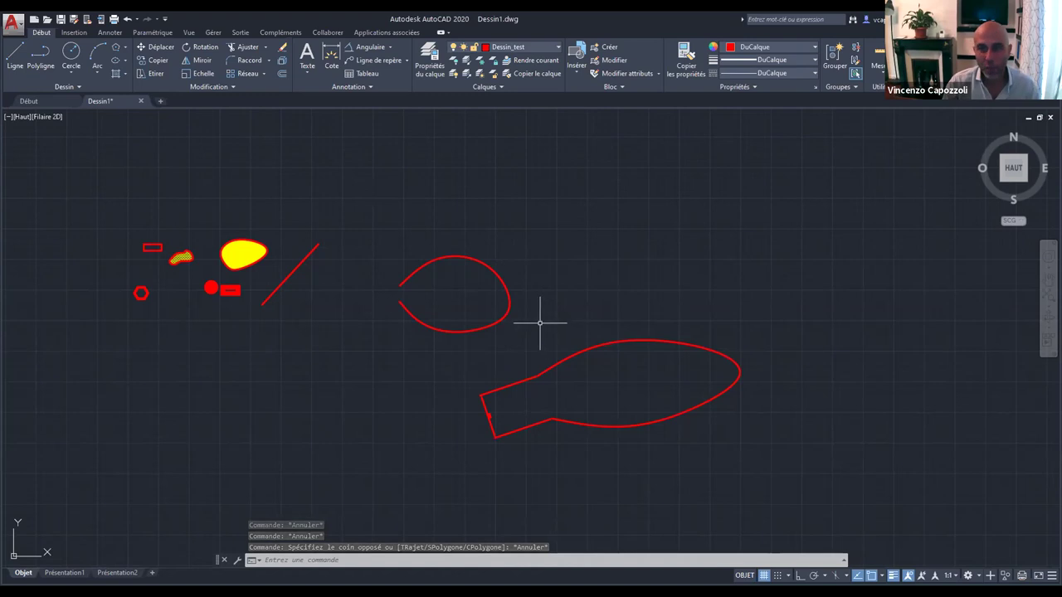
key("Escape")
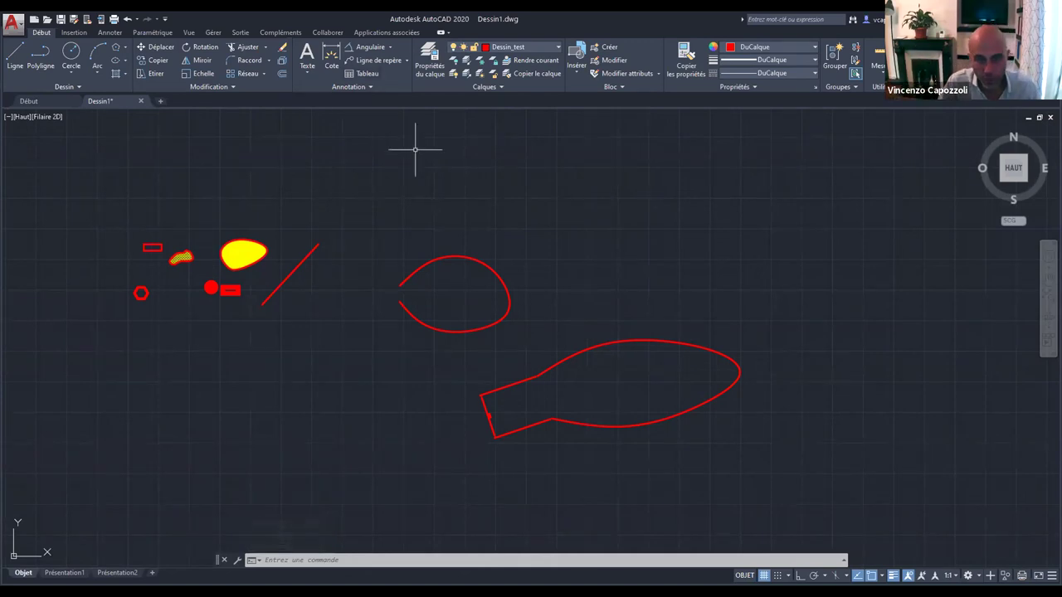
Move the red loop with Déplacer far to the upper left and reselect it.
left_click(535, 304)
left_click(370, 261)
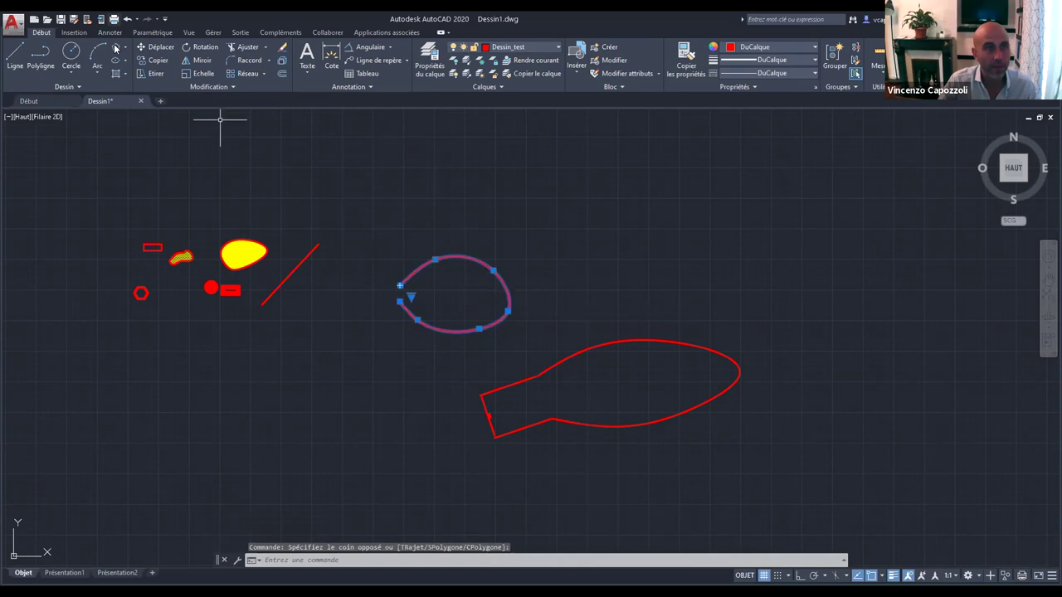
left_click(157, 46)
left_click(438, 290)
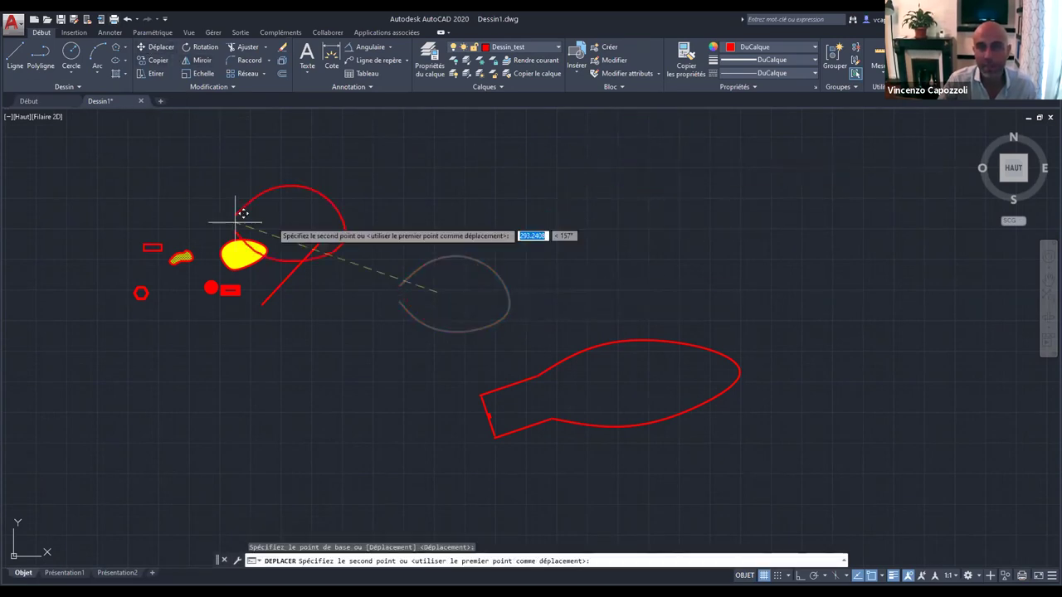
scroll(564, 365, "down", 8)
left_click(168, 202)
scroll(356, 189, "down", 2)
scroll(253, 248, "up", 4)
left_click(308, 200)
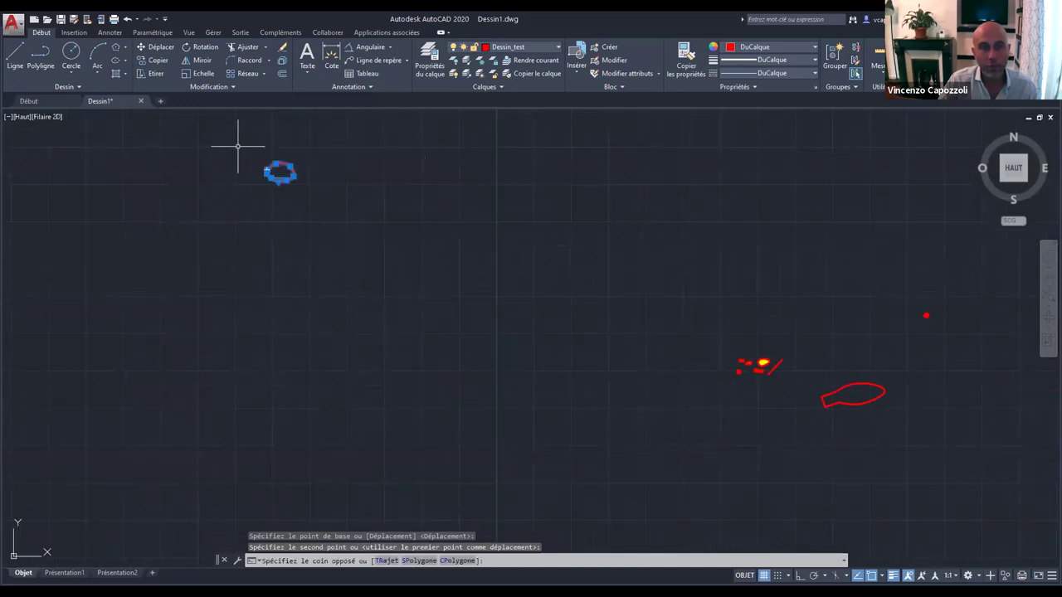
left_click(199, 62)
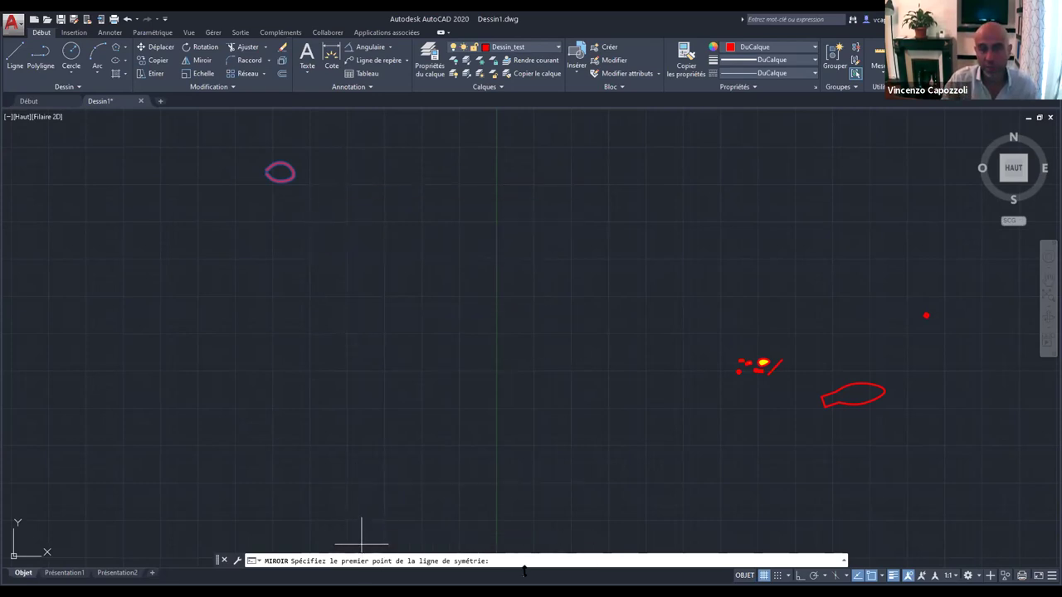
Mirror the red loop across a vertical axis through its tip, keeping the original.
scroll(286, 170, "up", 4)
scroll(191, 179, "up", 4)
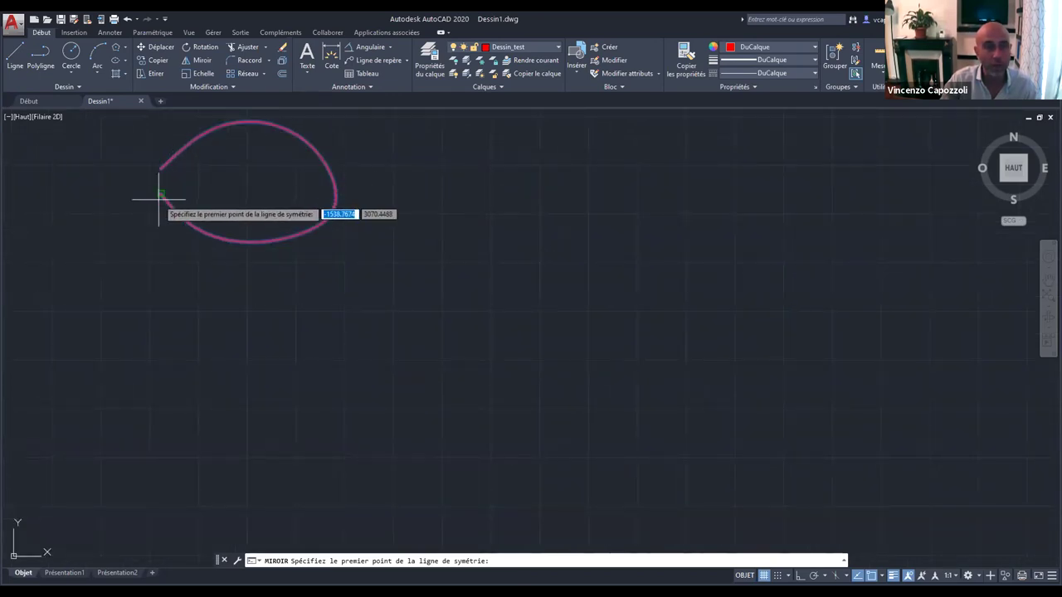
left_click(161, 194)
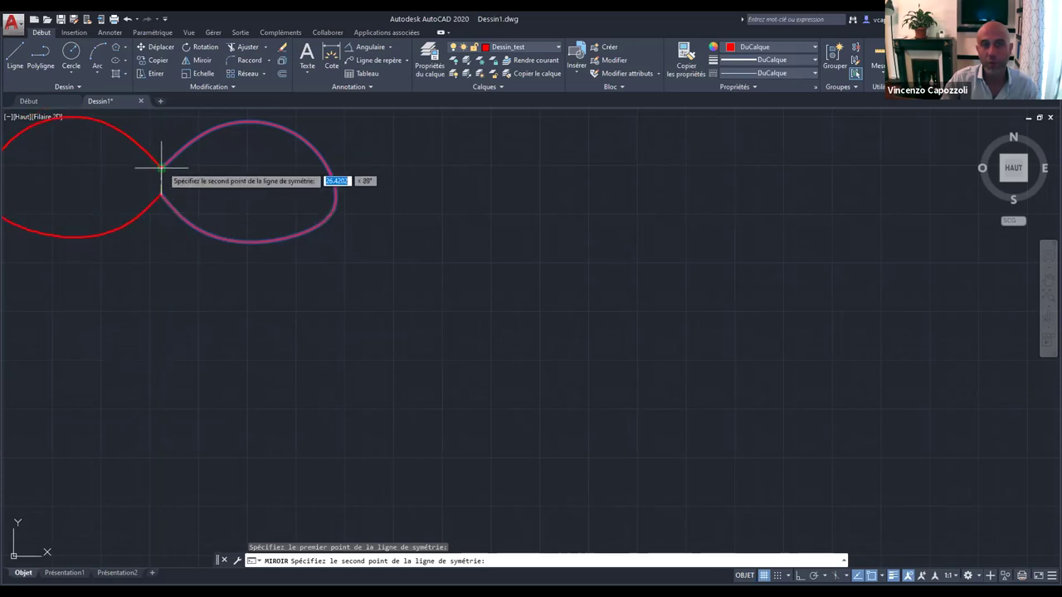
left_click(161, 168)
scroll(380, 272, "down", 4)
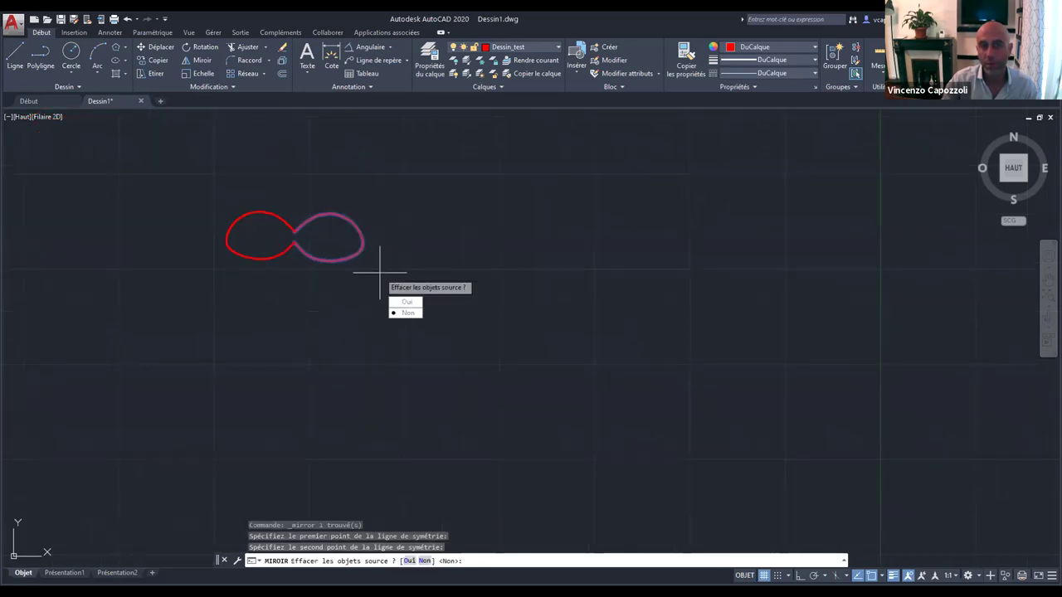
middle_click_drag(380, 272, 389, 276)
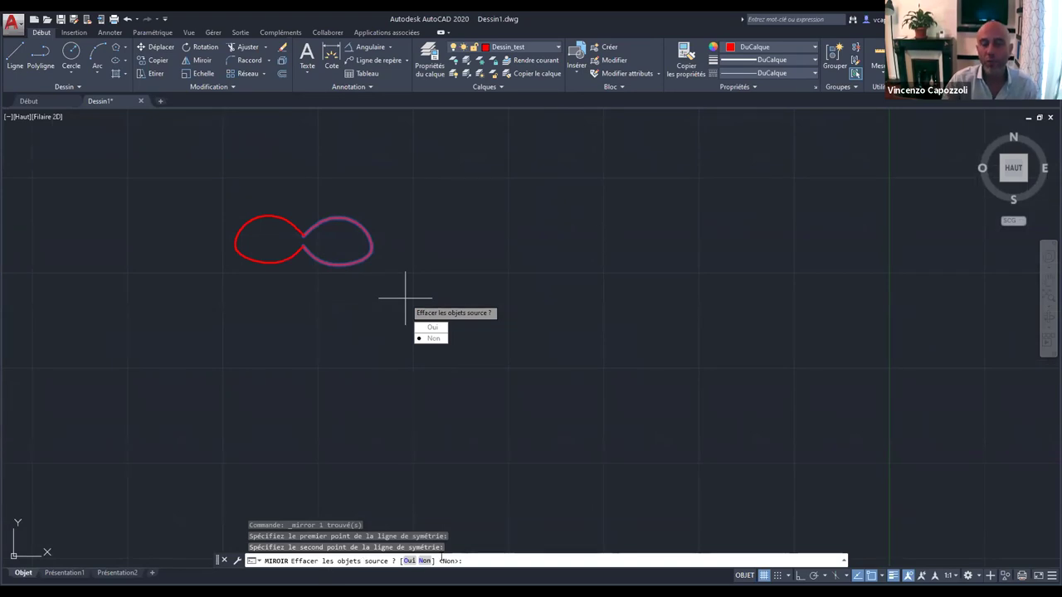
key("Return")
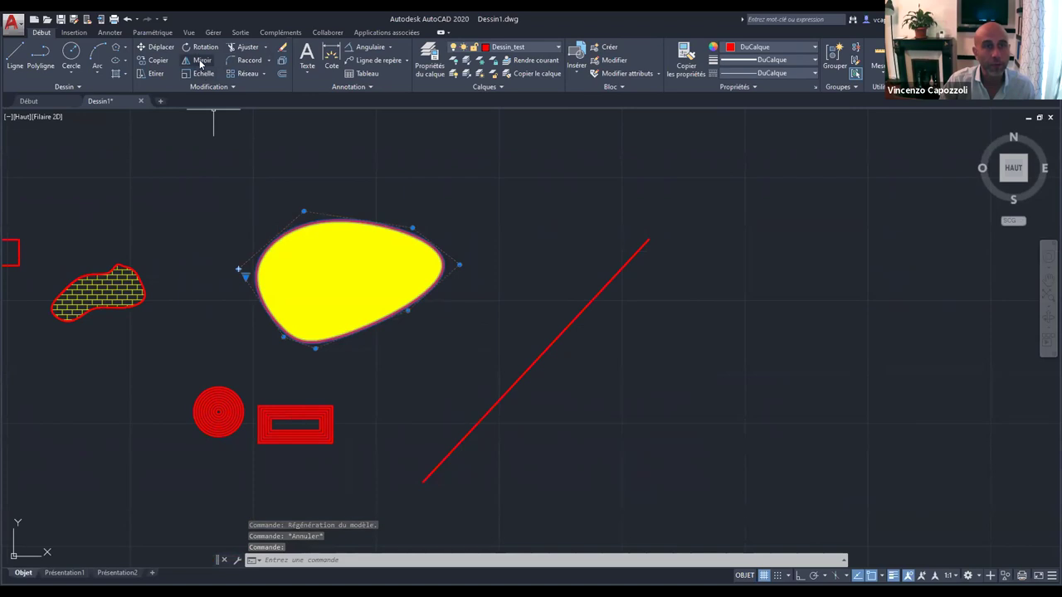
left_click(201, 65)
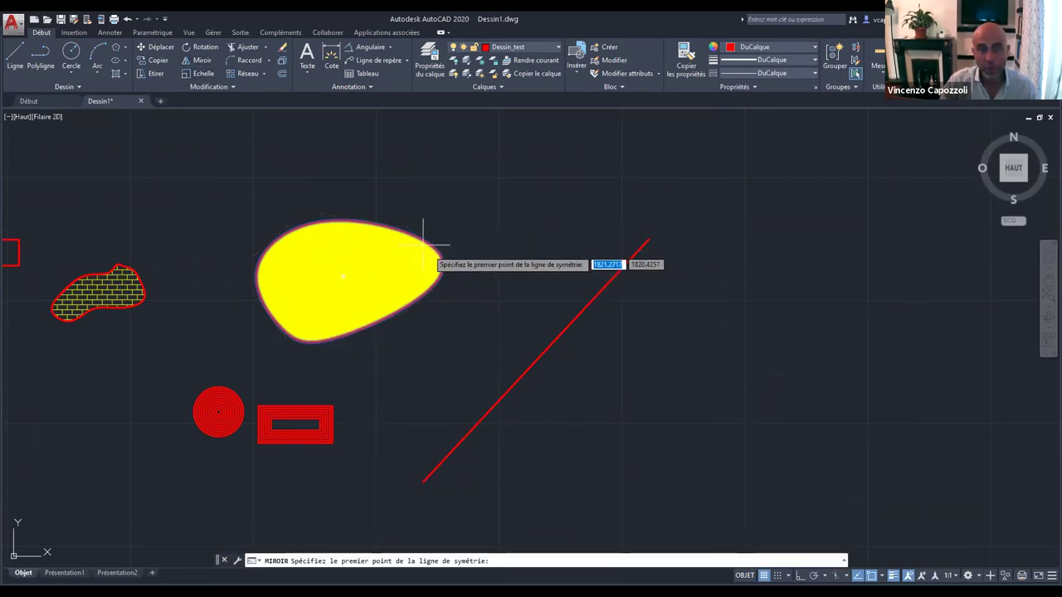
Mirror the yellow shape across a near-vertical axis, erasing the original, then recentre the view.
left_click(344, 276)
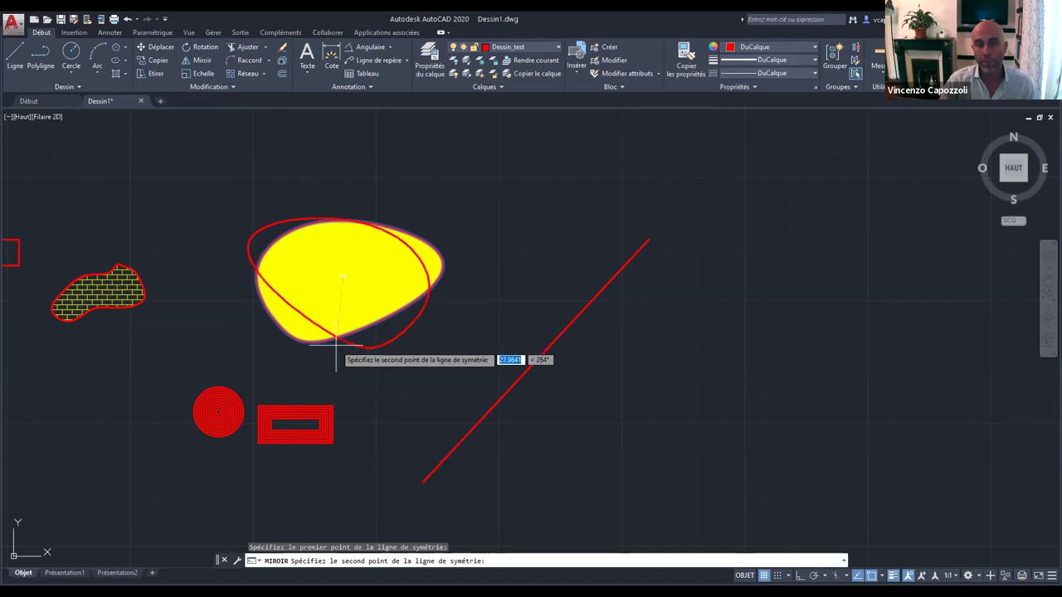
left_click(335, 352)
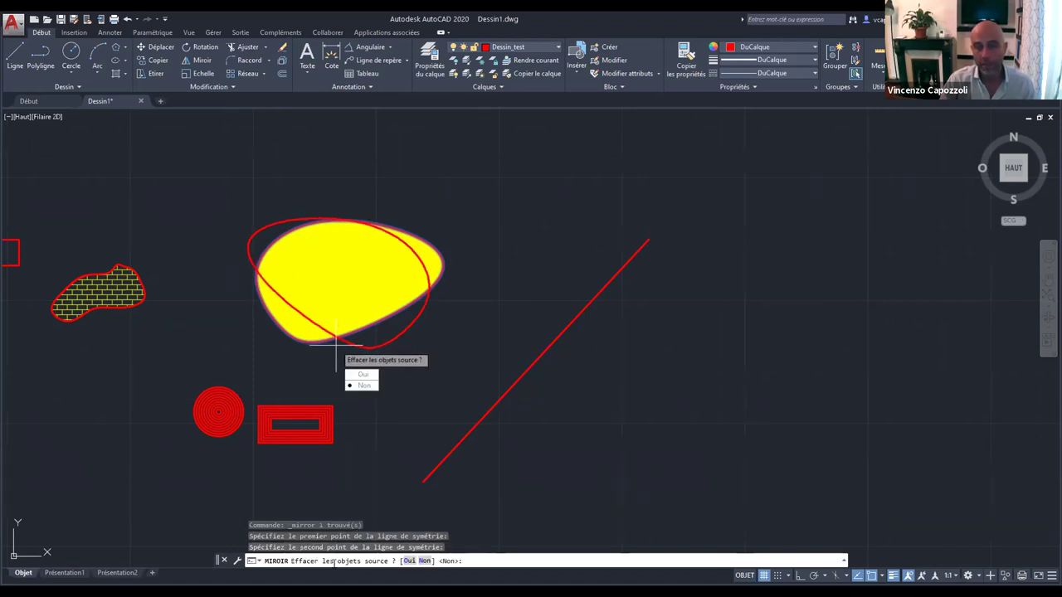
left_click(406, 561)
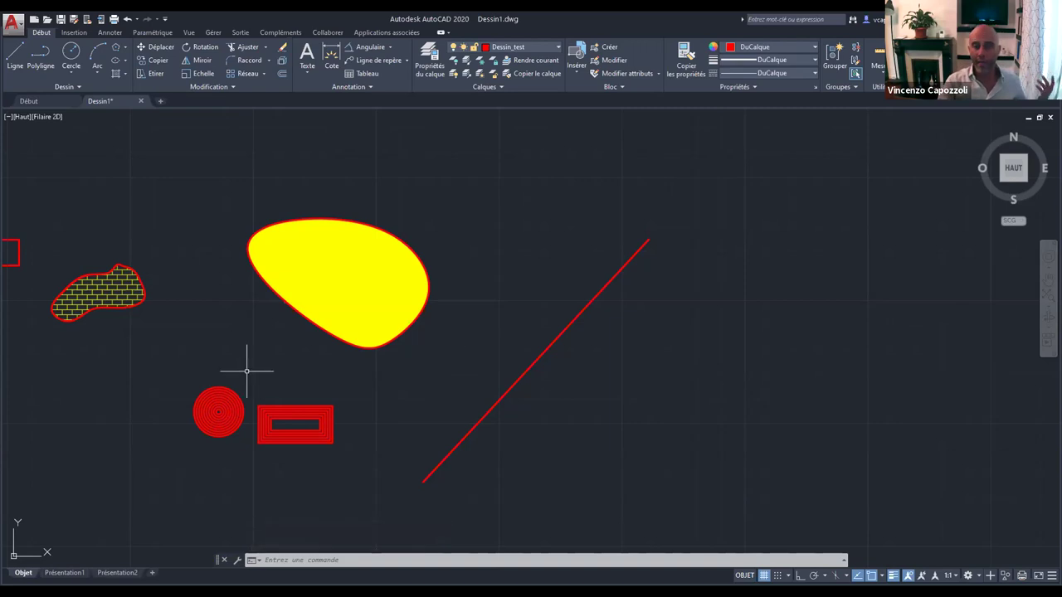
scroll(286, 358, "down", 3)
mouse_move(286, 357)
middle_mouse_down()
mouse_move(493, 333)
mouse_move(306, 465)
middle_mouse_up()
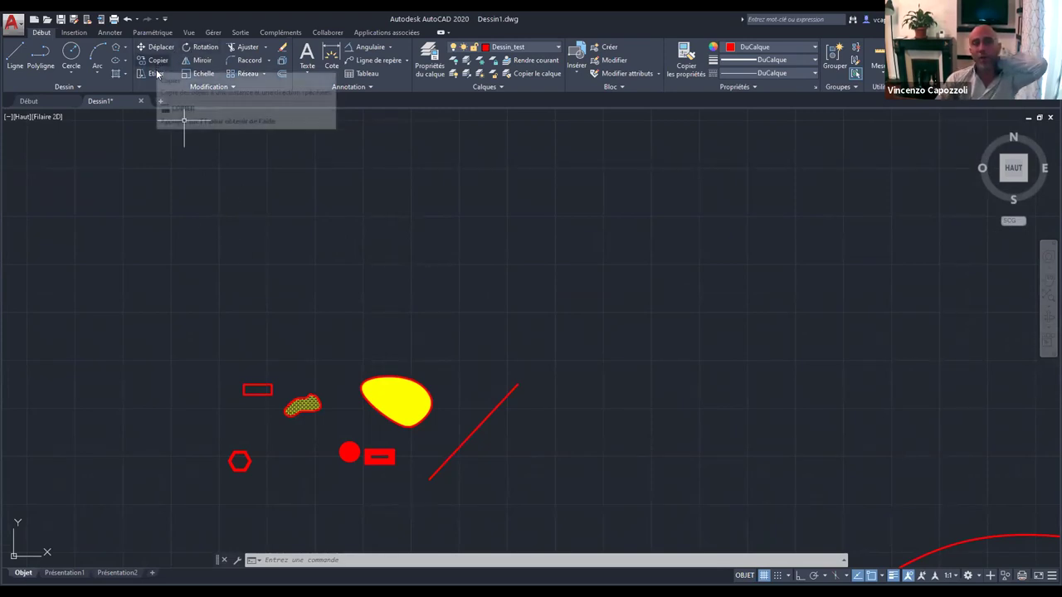
Copy and paste the small red rectangle, placing the copy above the other shapes.
scroll(296, 398, "up", 2)
scroll(316, 343, "up", 4)
left_click(367, 335)
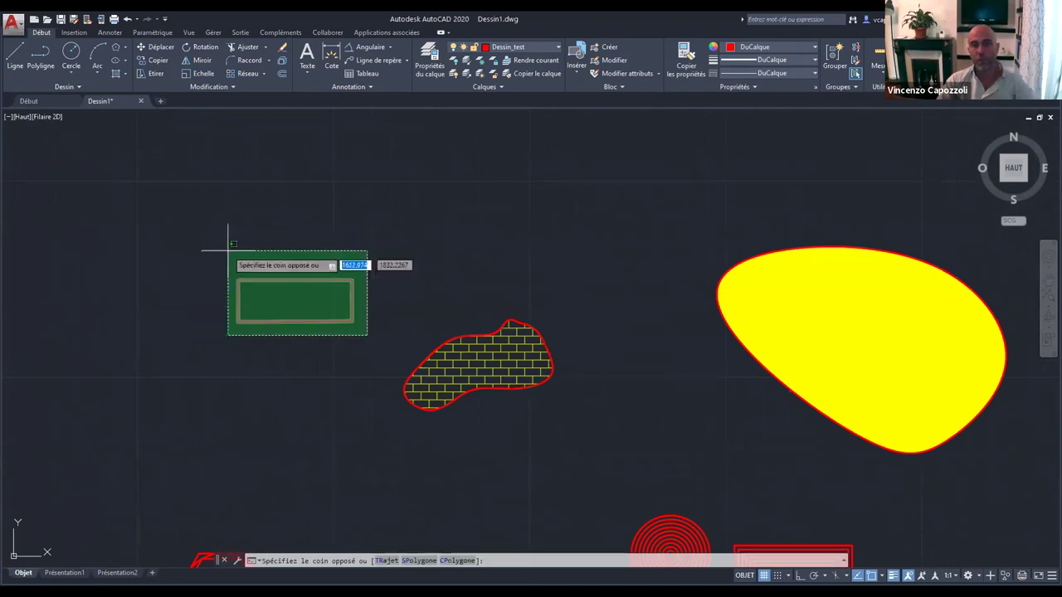
left_click(229, 255)
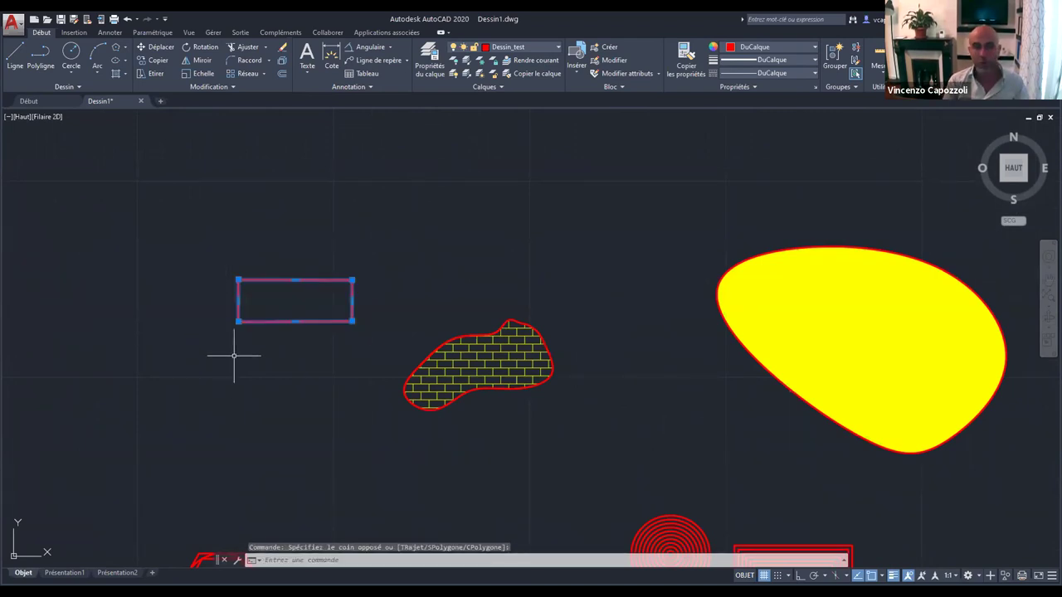
key("ctrl+c")
key("ctrl+v")
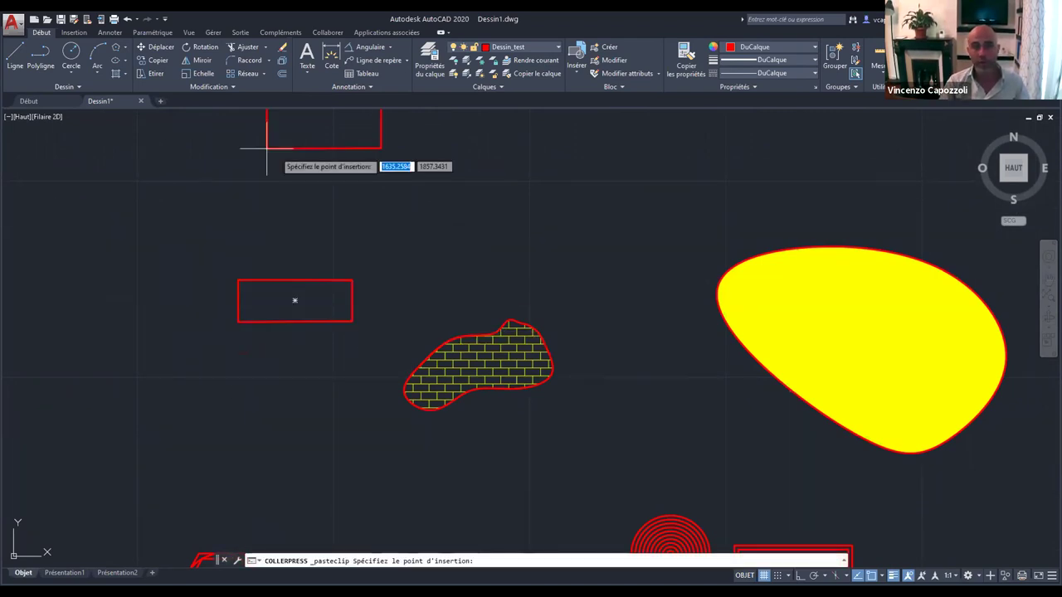
scroll(252, 241, "down", 4)
left_click(553, 162)
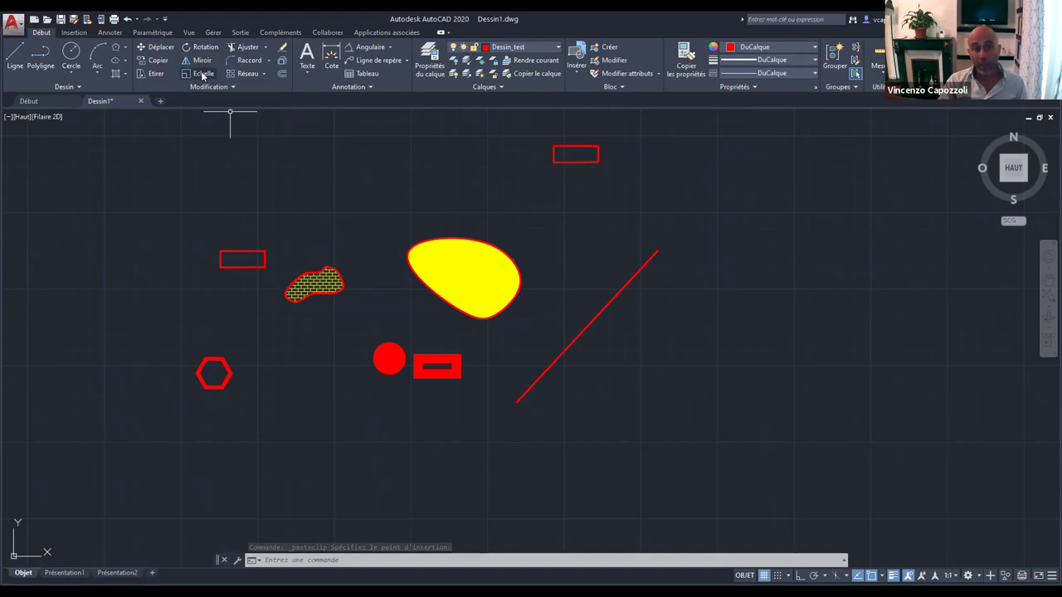
Reframe the view and select the pasted rectangle for scaling.
middle_click_drag(430, 160, 323, 239)
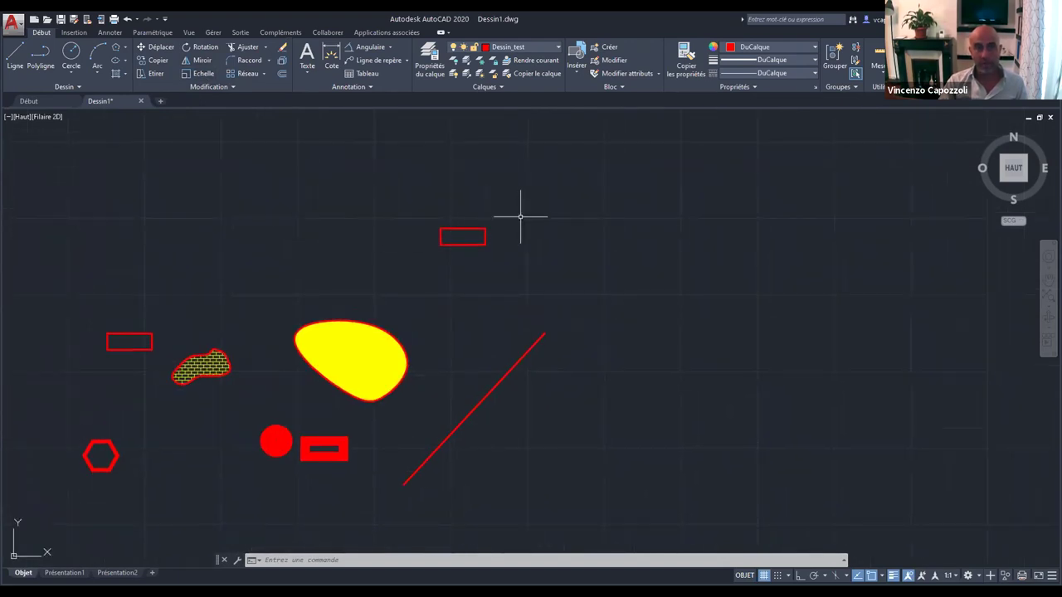
scroll(487, 246, "up", 4)
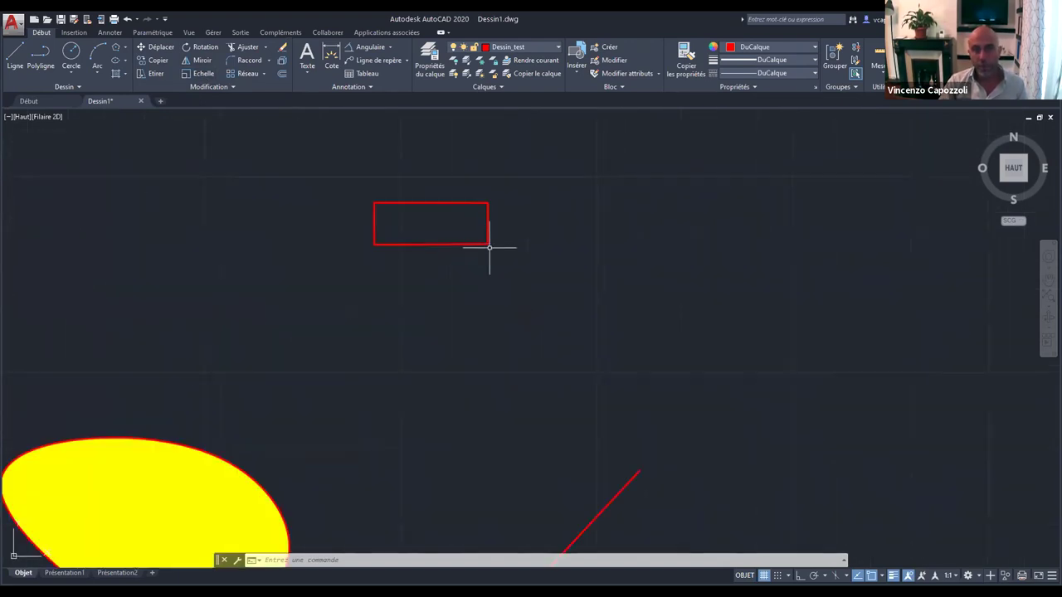
left_click(486, 241)
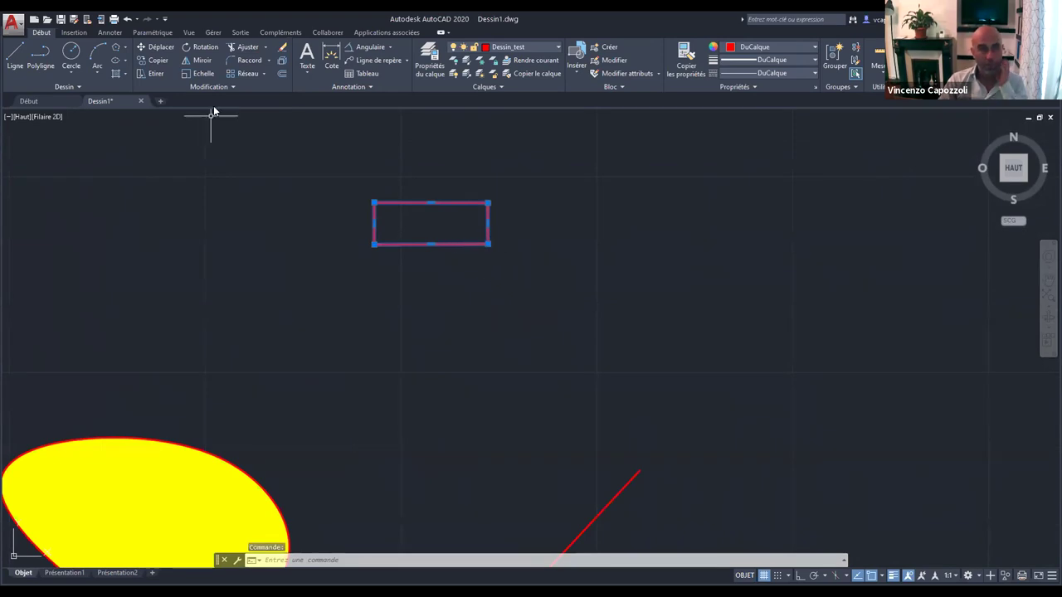
left_click(199, 73)
Close Dessin1 without saving and open Casa_Pompeiana_2d_1.dwg despite the student-version warning.
left_click(490, 244)
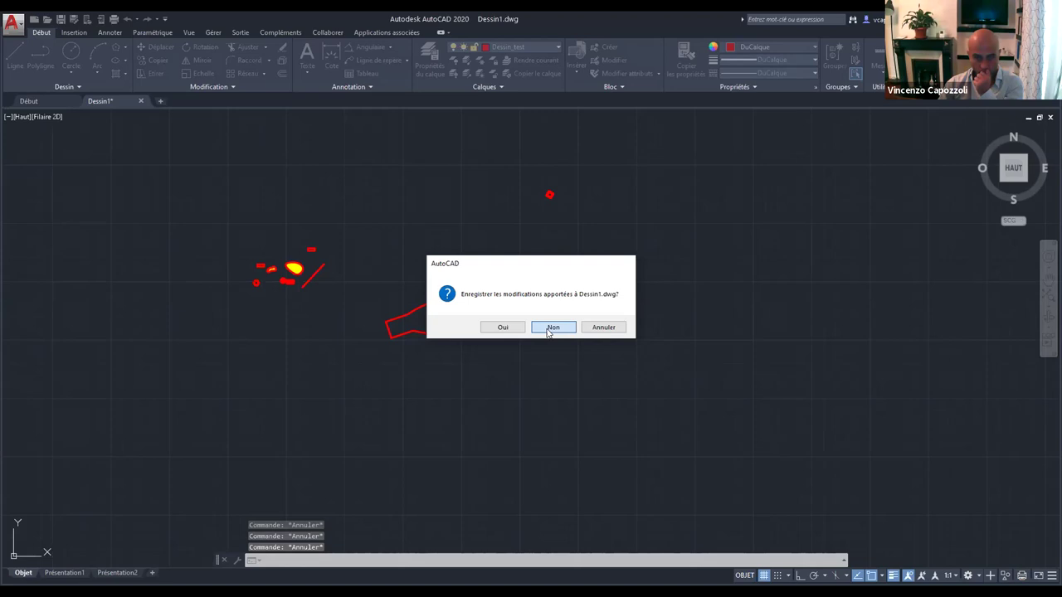
left_click(550, 328)
left_click(591, 330)
left_click(590, 330)
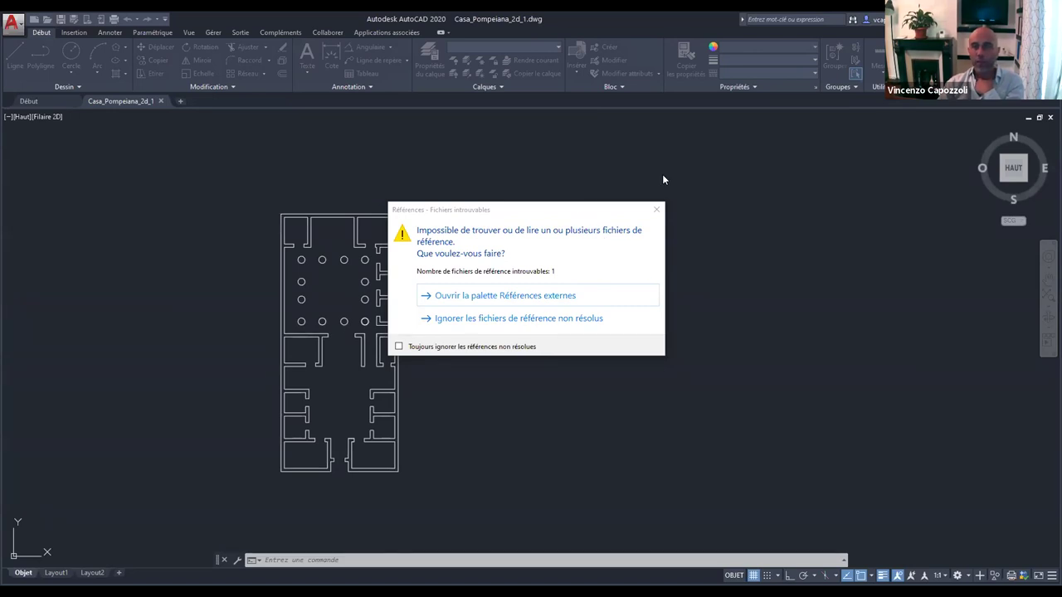
left_click_drag(586, 209, 663, 177)
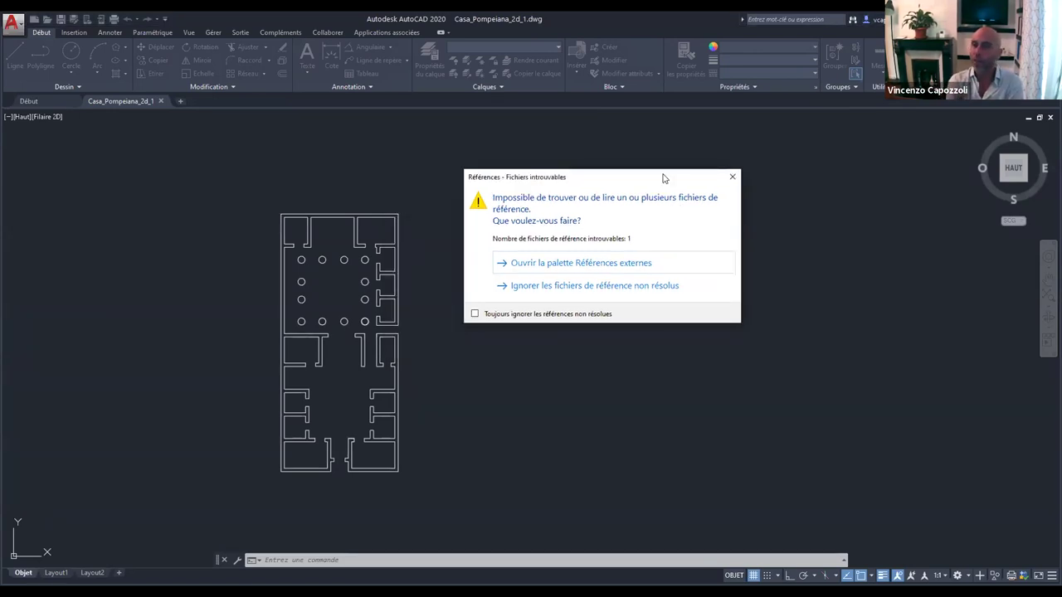
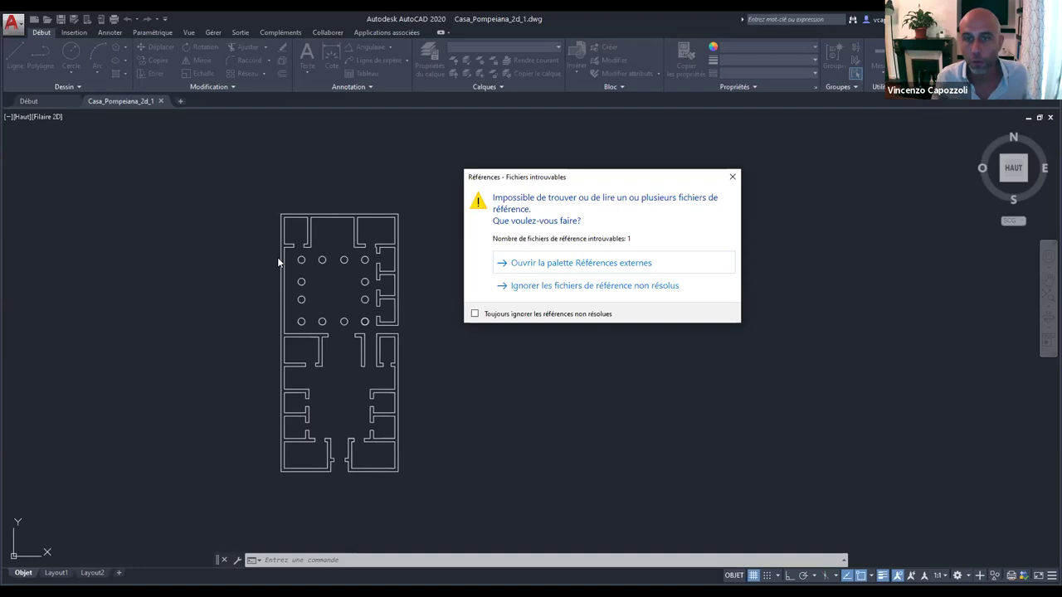
Inspect the unreferenced 1998.jpg image in the External References palette, then close the palette.
left_click(549, 263)
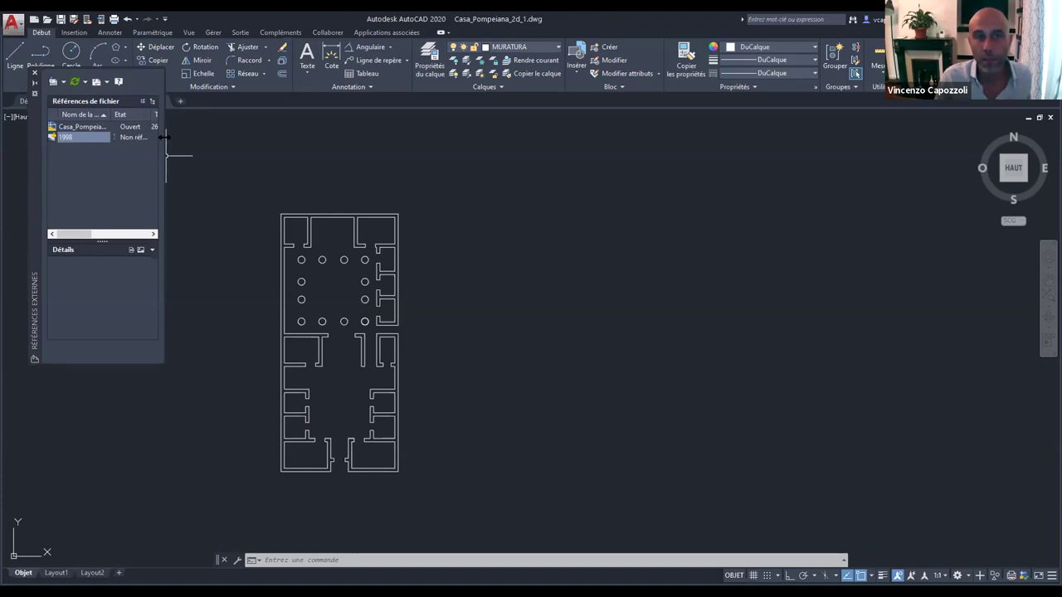
left_click_drag(164, 136, 551, 136)
left_click(305, 137)
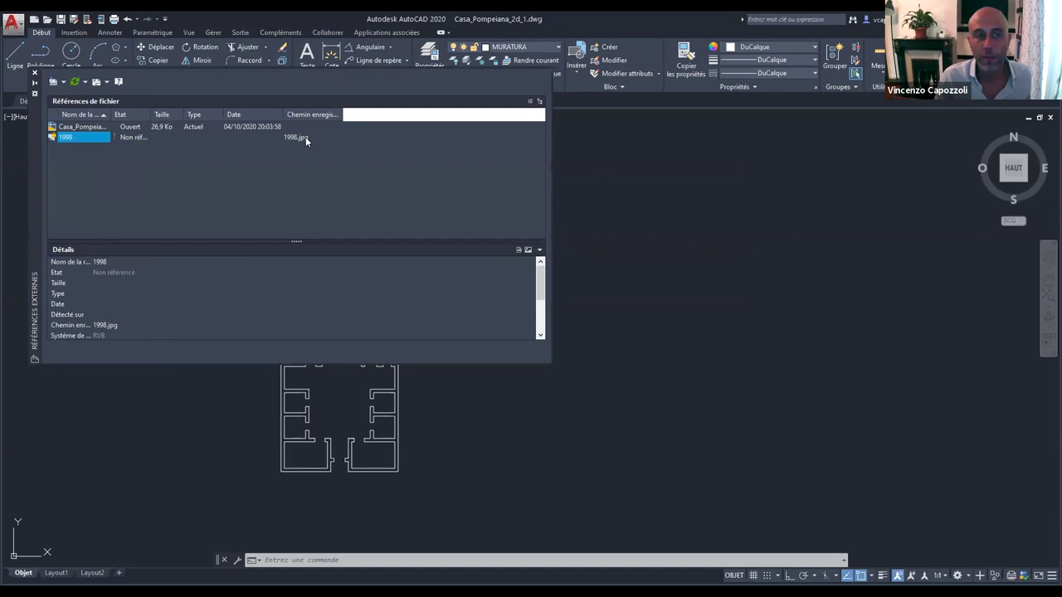
left_click(34, 74)
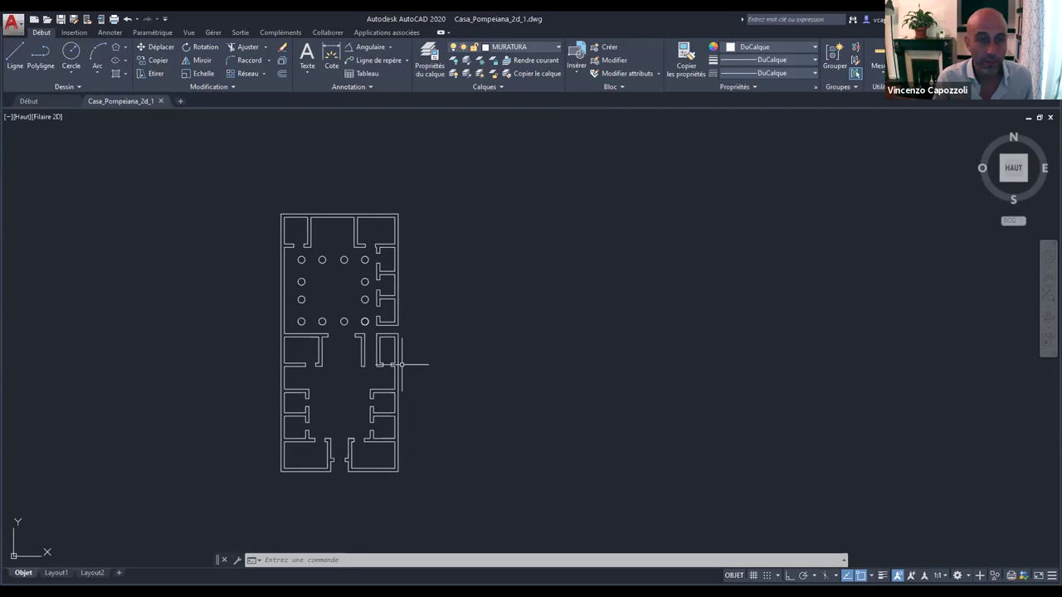
scroll(249, 265, "up", 4)
scroll(560, 343, "down", 2)
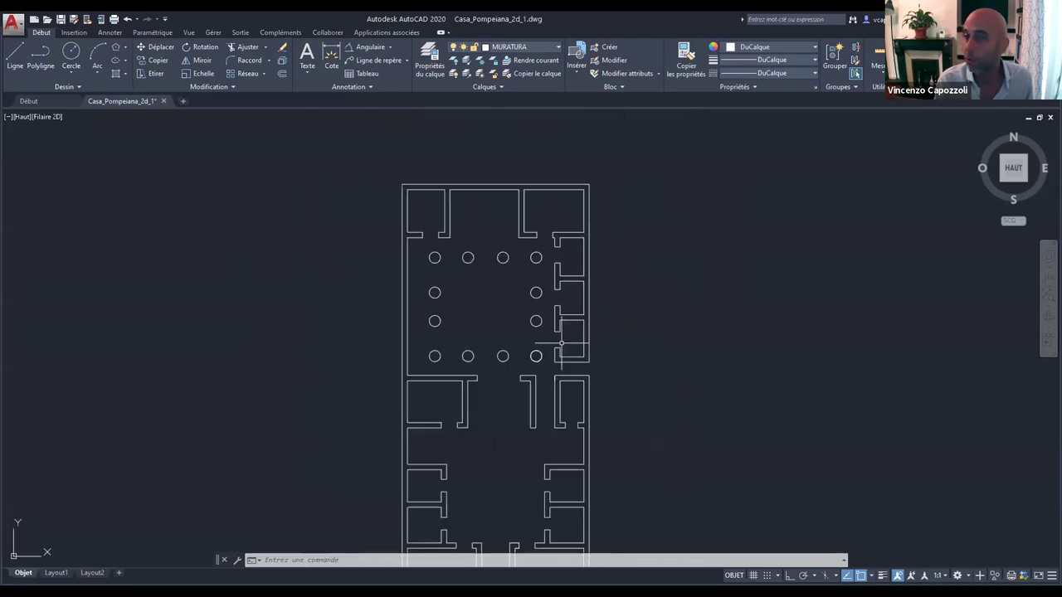
scroll(561, 342, "down", 2)
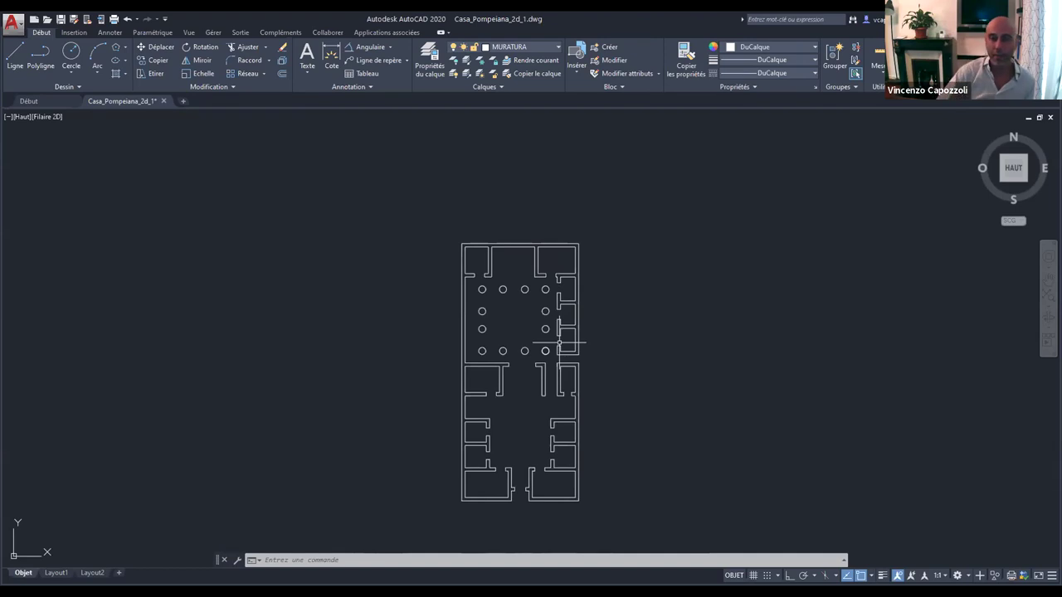
scroll(632, 318, "up", 5)
middle_click_drag(379, 327, 467, 356)
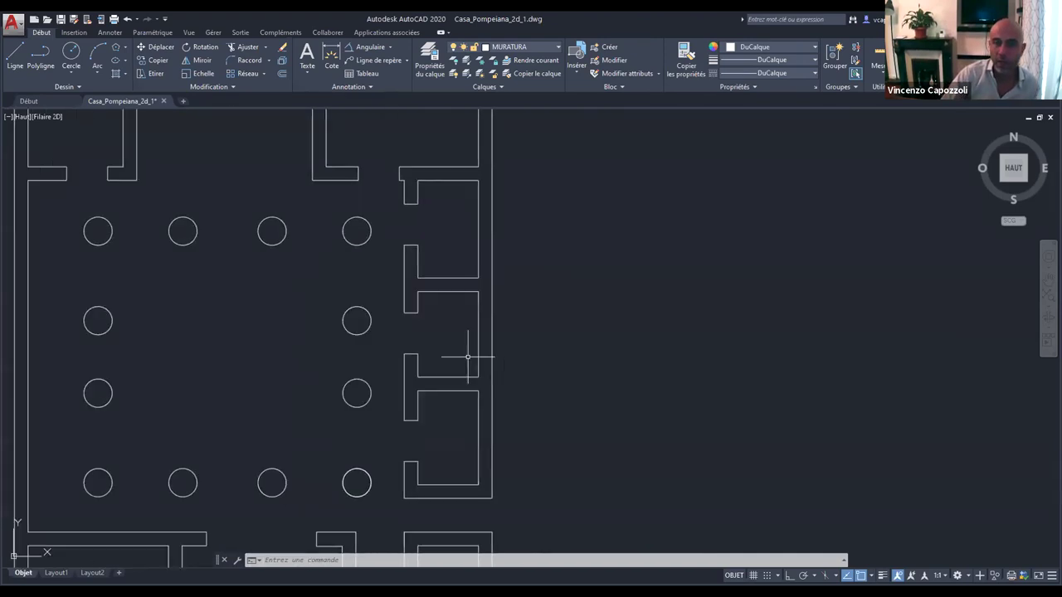
scroll(467, 356, "down", 4)
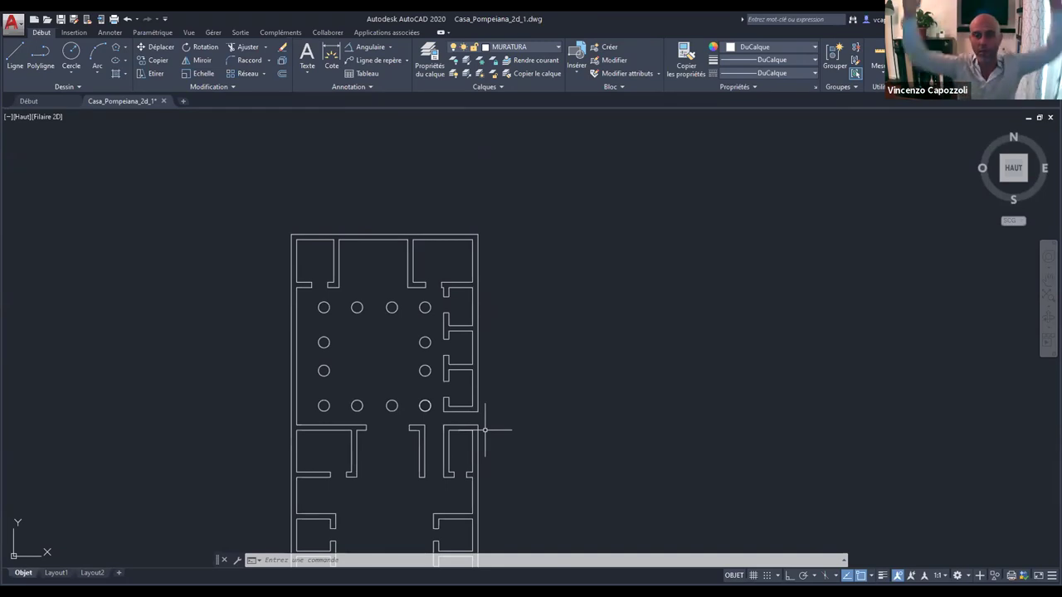
mouse_move(314, 342)
middle_mouse_down()
mouse_move(273, 226)
mouse_move(331, 236)
middle_mouse_up()
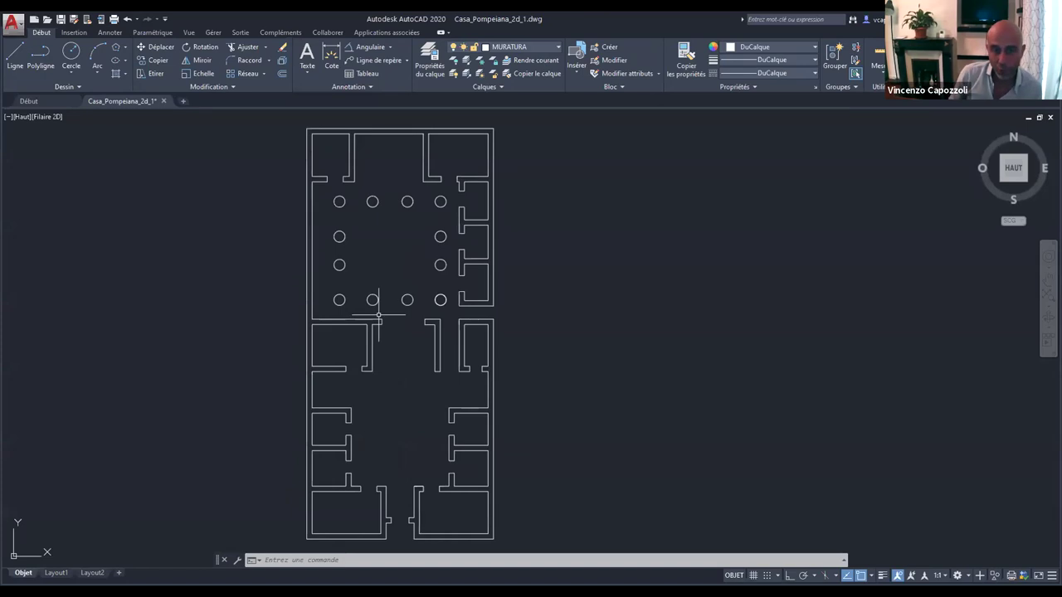
scroll(372, 315, "up", 2)
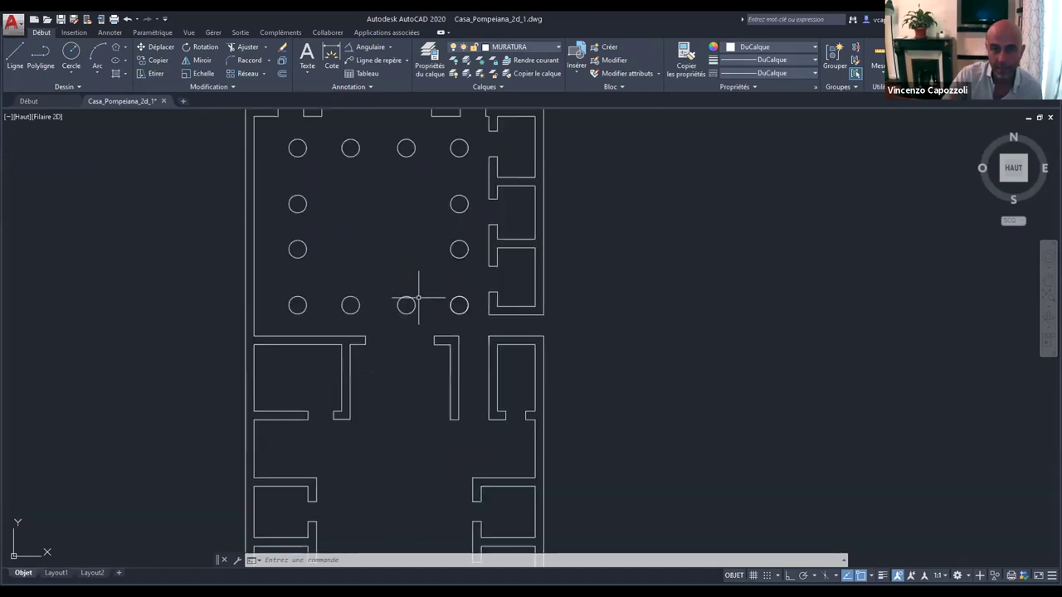
middle_click_drag(440, 270, 460, 314)
scroll(450, 214, "up", 4)
middle_click_drag(450, 214, 503, 274)
scroll(502, 275, "down", 4)
left_click(522, 248)
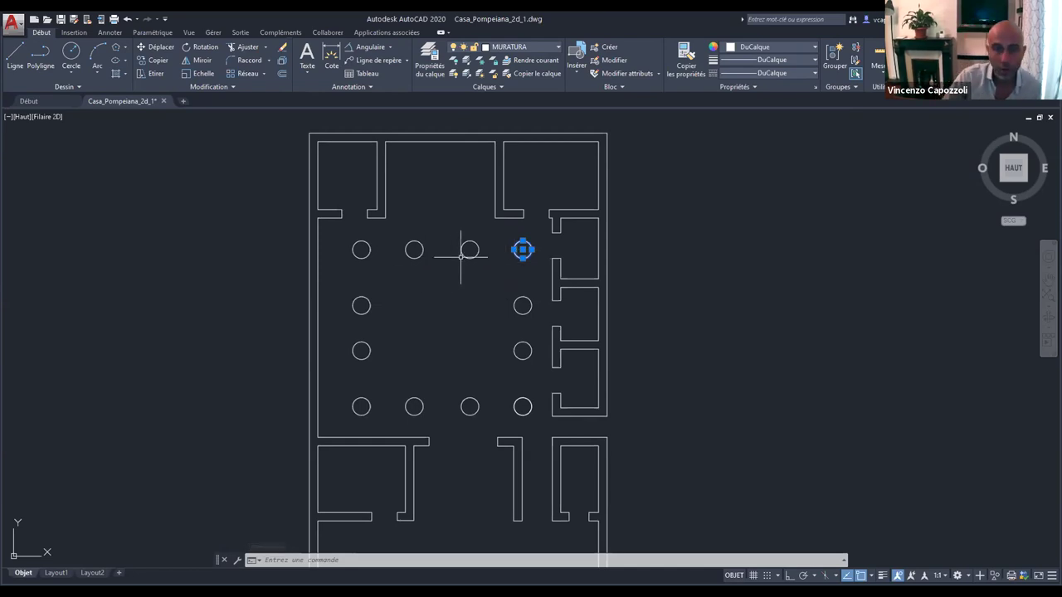
key("Escape")
key("Escape")
scroll(432, 290, "down", 4)
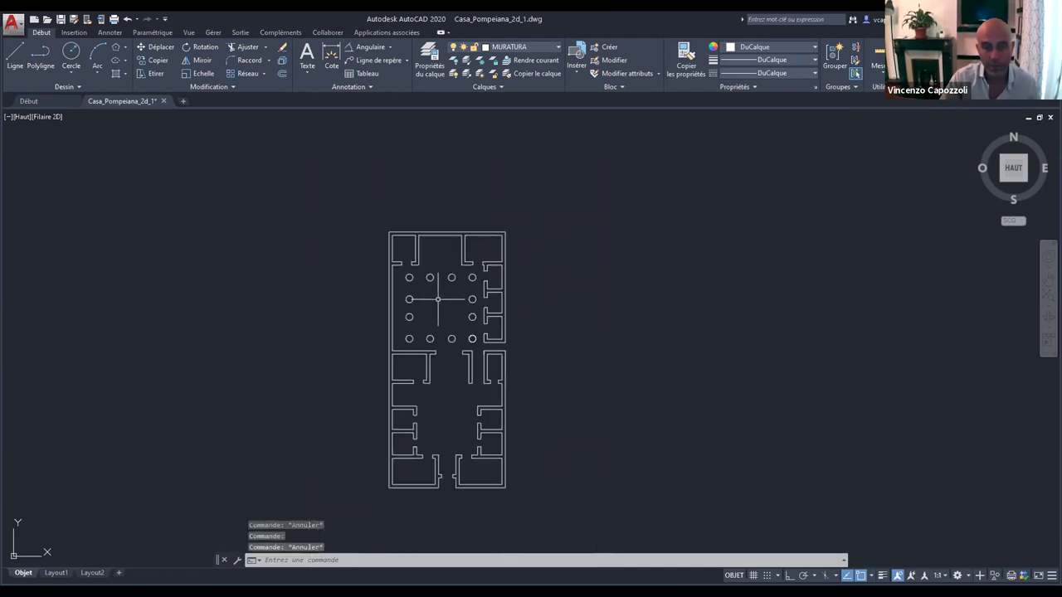
scroll(432, 295, "up", 2)
left_click(410, 250)
key("Escape")
left_click(410, 251)
left_click(409, 251)
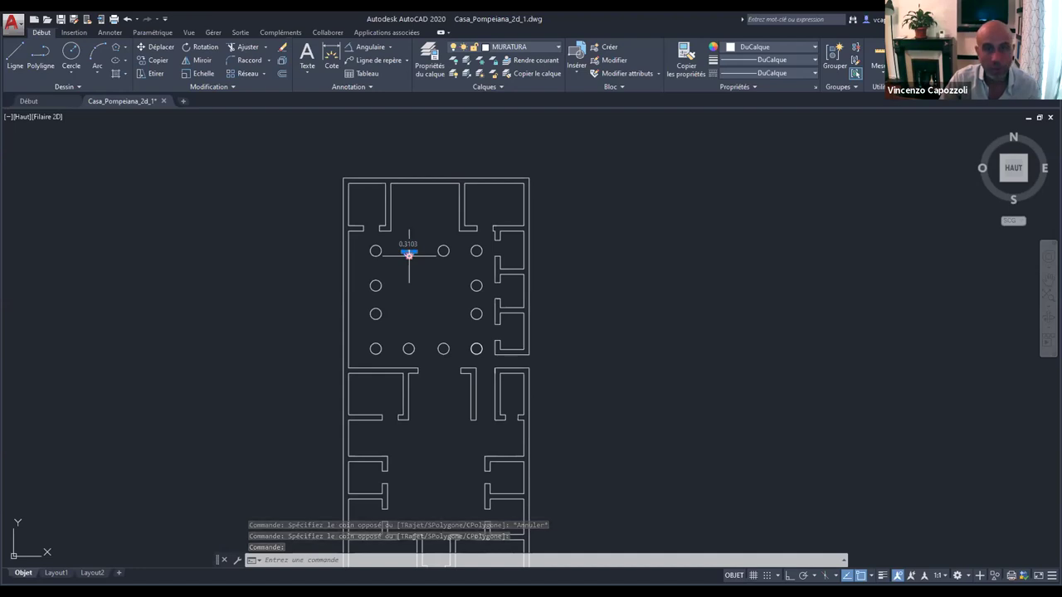
Measure a column circle's radius with MESURERGEOM, then end the measuring command.
key("Escape")
left_click(876, 56)
scroll(483, 206, "up", 4)
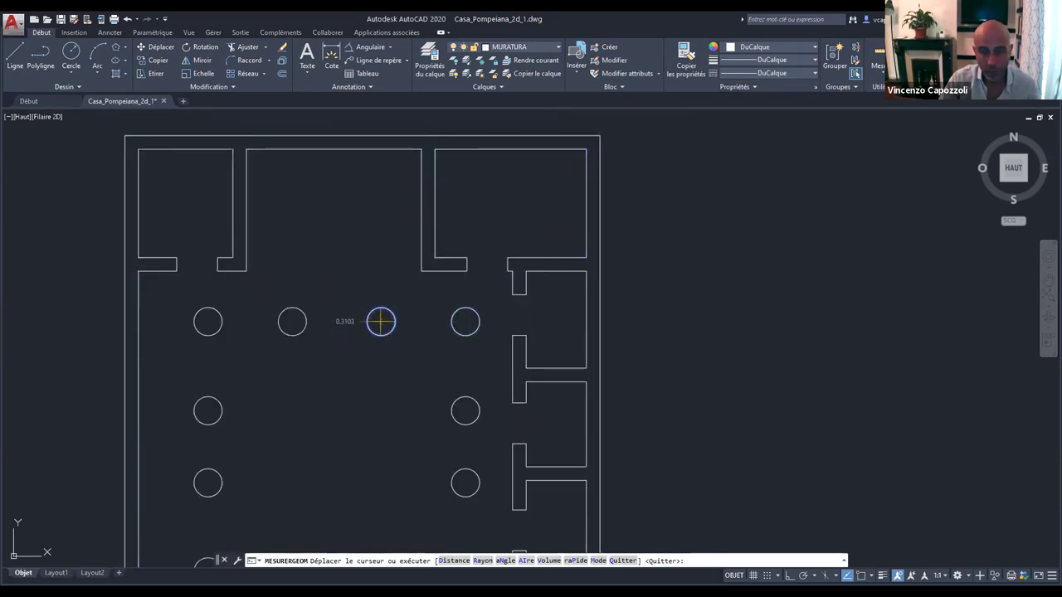
scroll(380, 322, "up", 4)
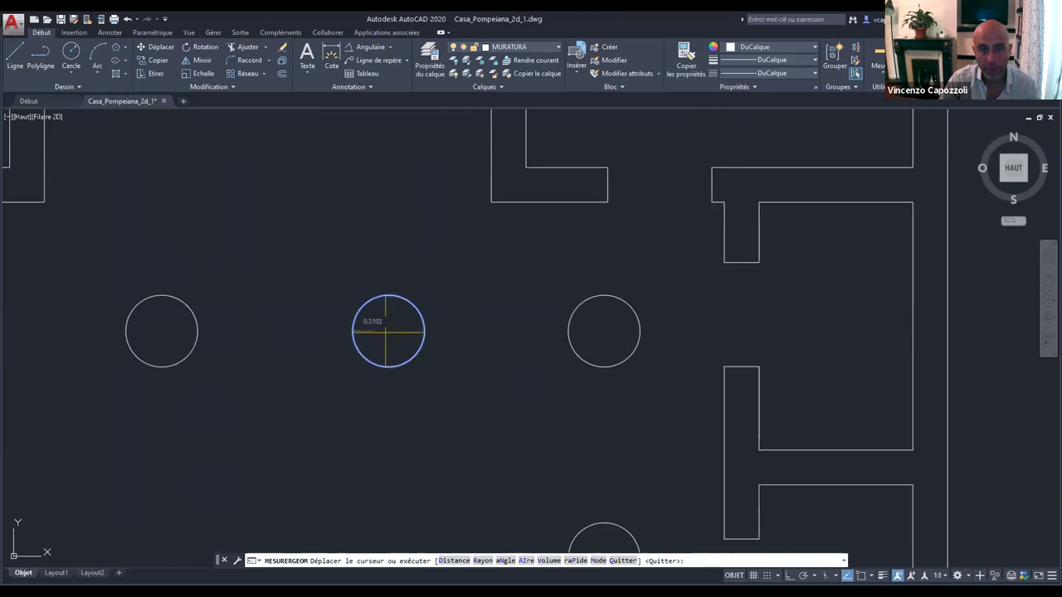
key("Escape")
Show Properties for the column circle: radius 0.3103, diameter 0.6207.
left_click(423, 349)
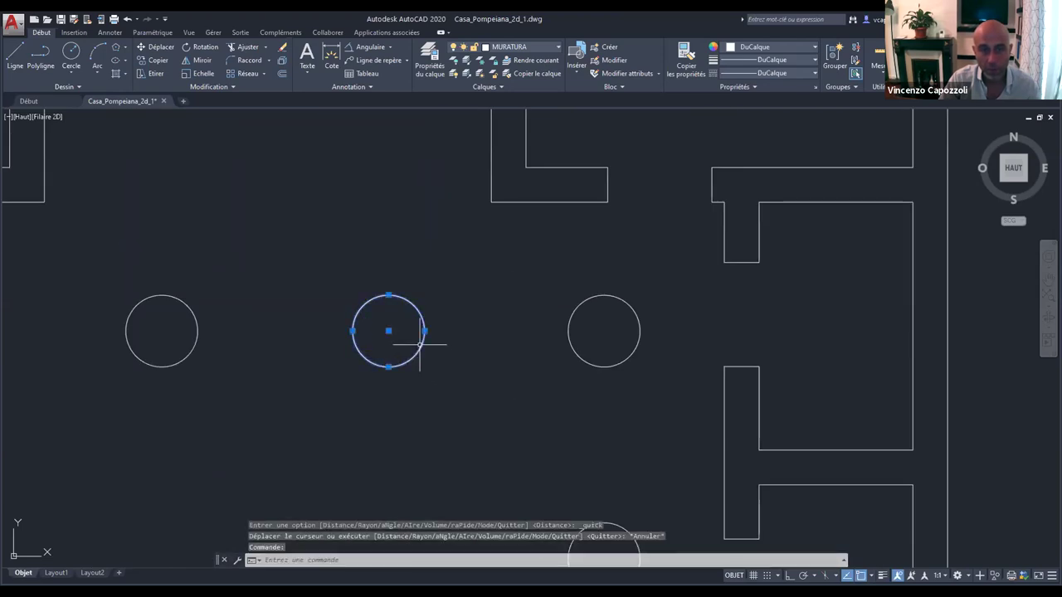
right_click(388, 331)
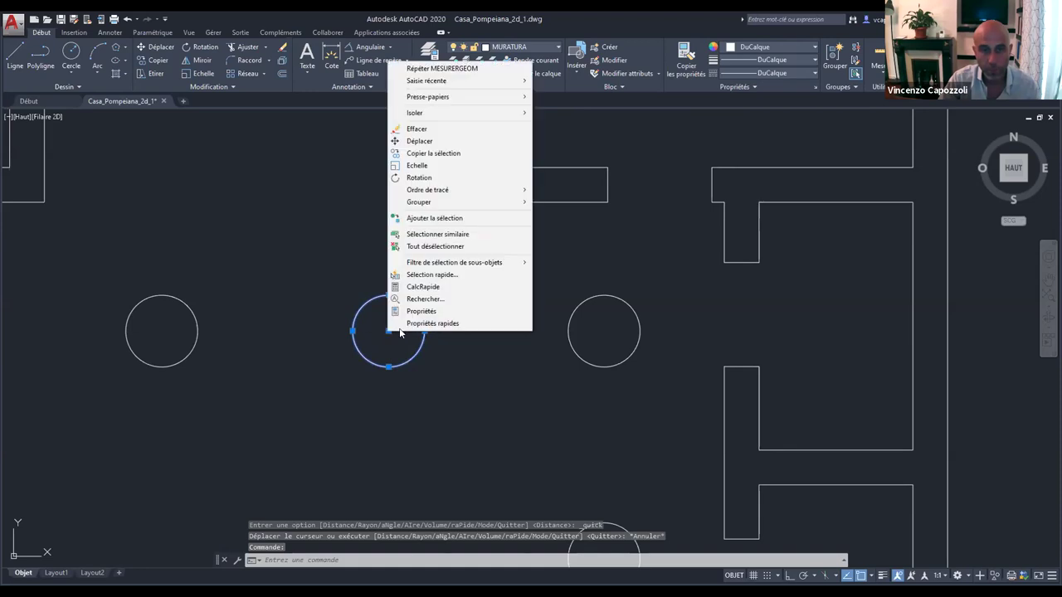
left_click(410, 310)
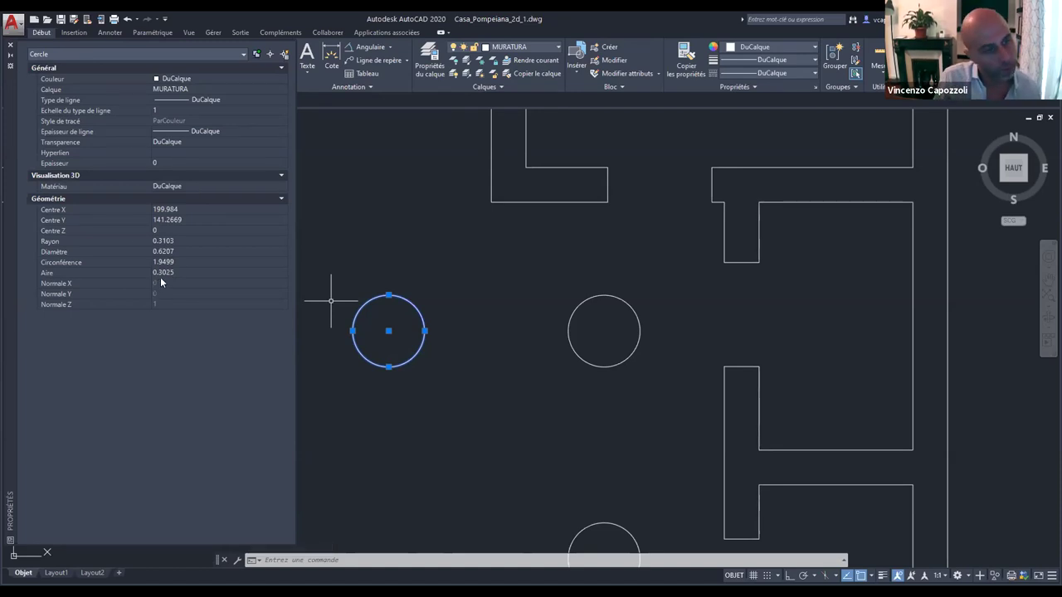
Review the Drawing Units (decimal, 0.0000, millimetres) and close them, accepting the lighting warning.
left_click(13, 21)
mouse_move(45, 286)
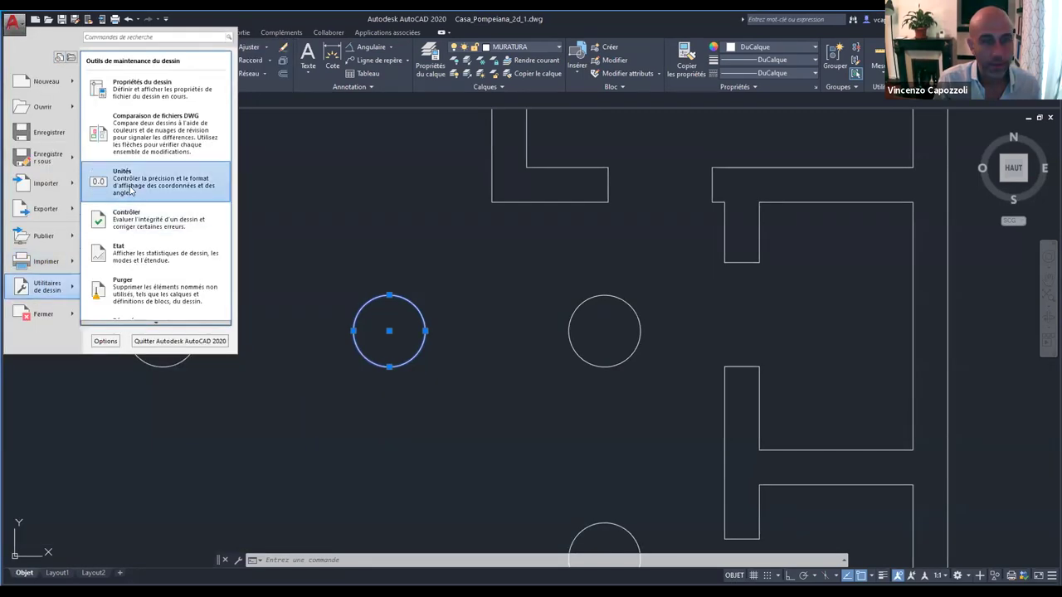
left_click(130, 189)
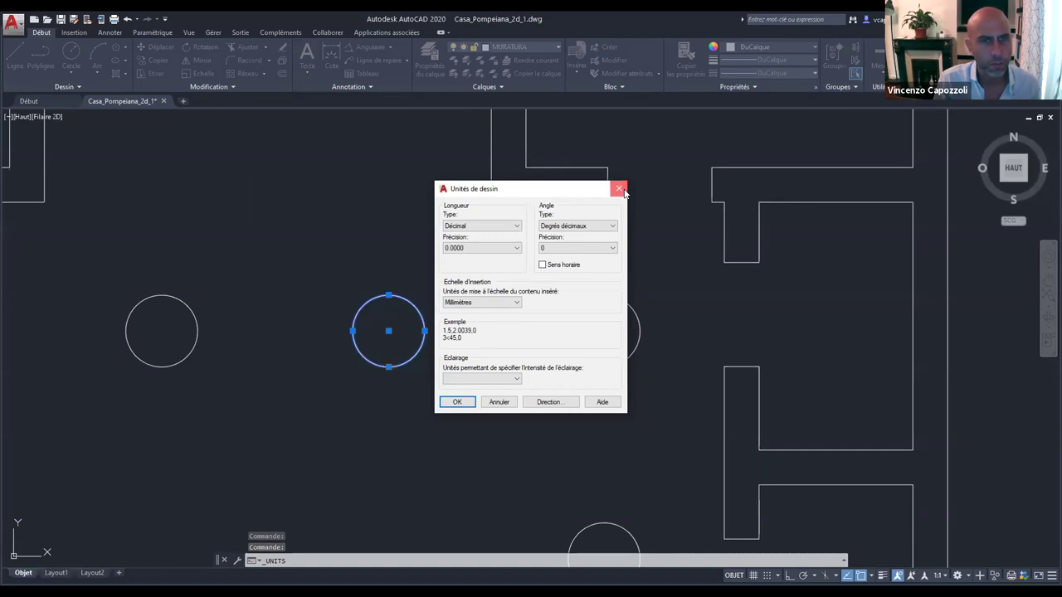
left_click(622, 191)
left_click(597, 323)
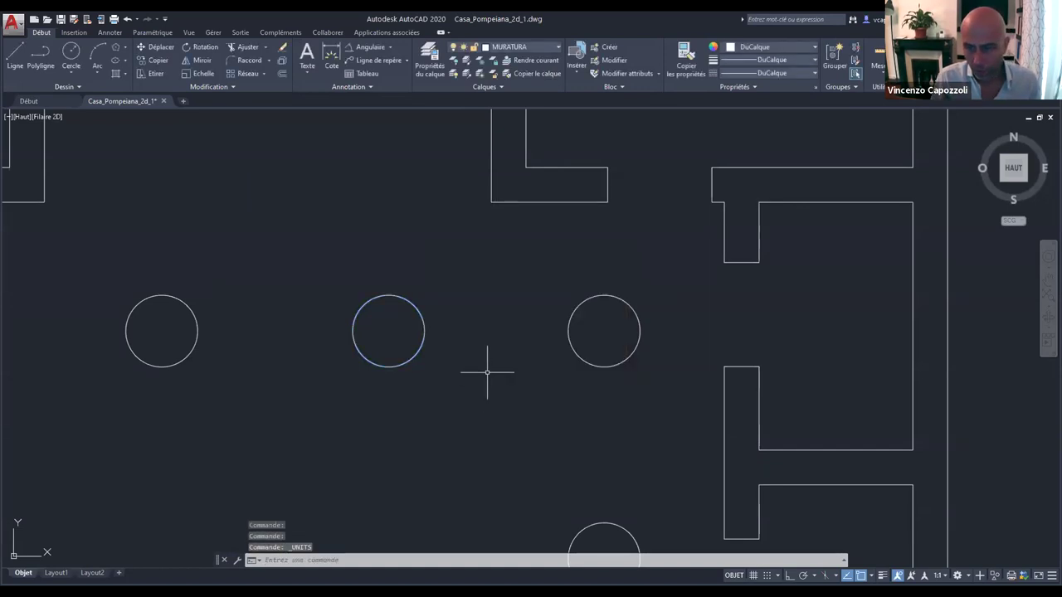
Bring the whole plan into view and select a top-row column circle.
scroll(473, 324, "down", 2)
mouse_move(485, 357)
middle_mouse_down()
mouse_move(446, 343)
mouse_move(446, 282)
mouse_move(407, 283)
middle_mouse_up()
scroll(445, 344, "down", 2)
scroll(443, 304, "down", 2)
left_click(394, 242)
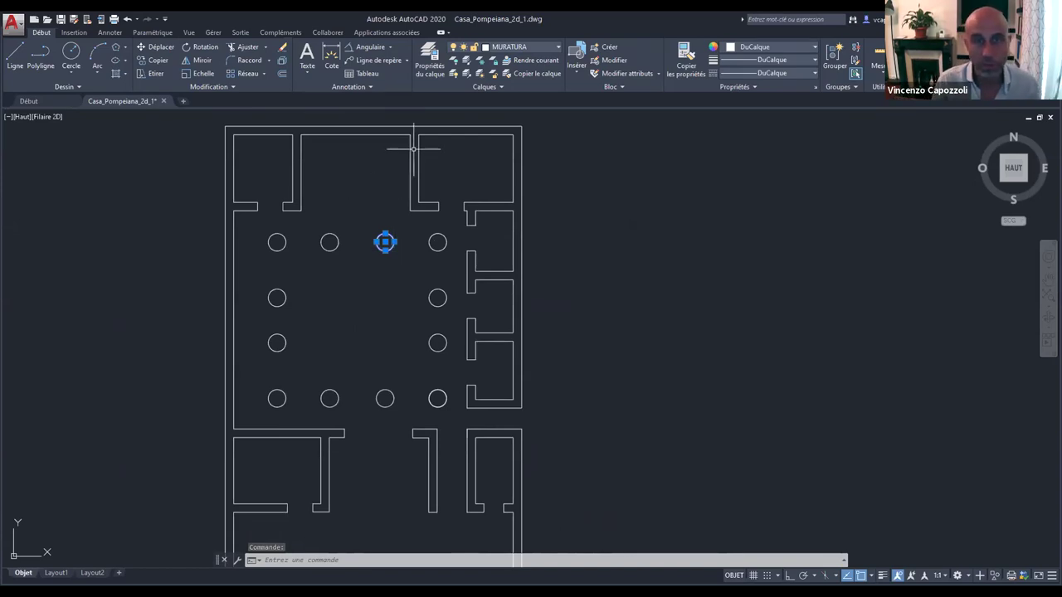
Deselect the circle and check the layer list without changing the current layer.
key("Escape")
scroll(432, 166, "down", 2)
middle_click_drag(440, 163, 464, 136)
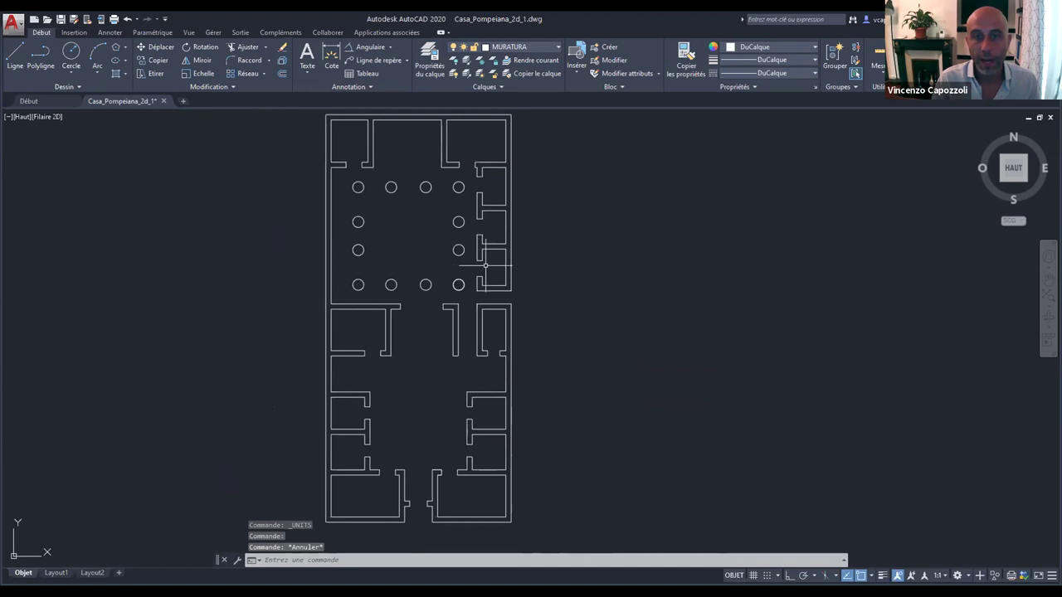
left_click(556, 47)
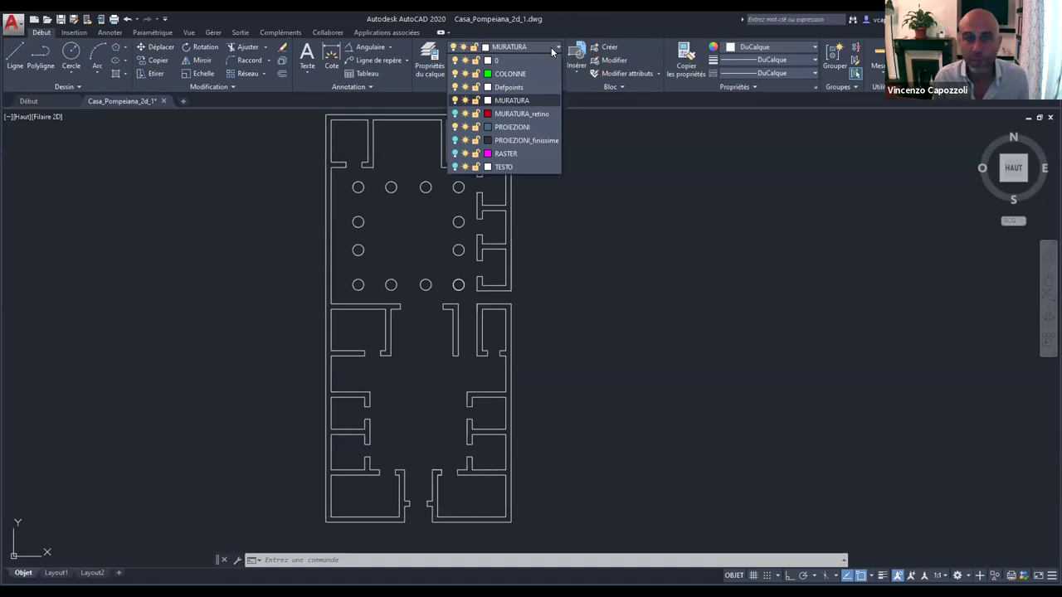
left_click(550, 48)
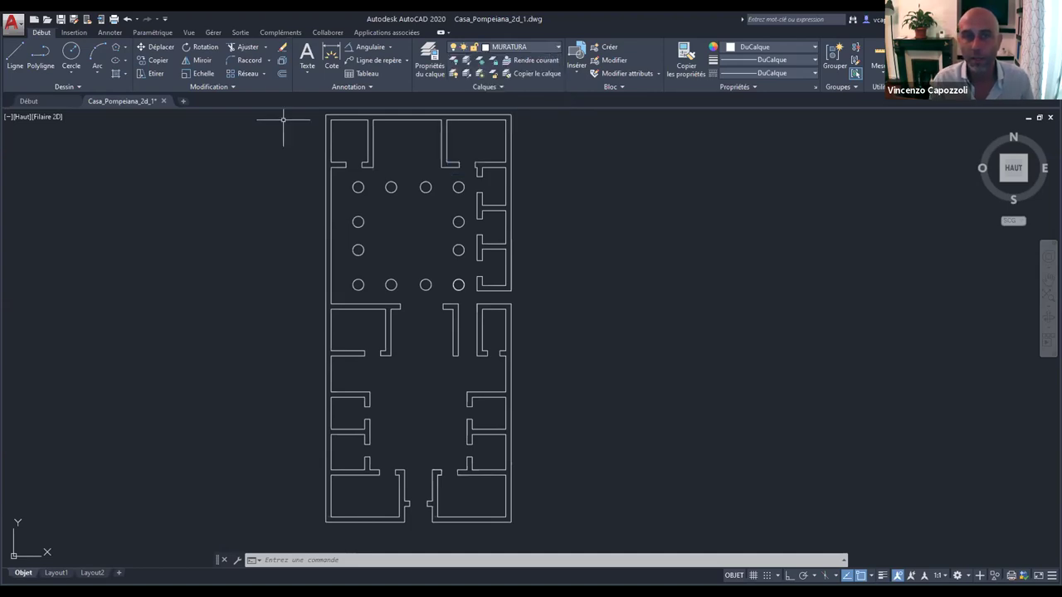
Fit the whole house plan in view and start a hatch with the SOLID pattern.
scroll(349, 225, "up", 2)
middle_click_drag(379, 140, 367, 173)
mouse_move(590, 317)
middle_mouse_down()
mouse_move(408, 218)
mouse_move(433, 242)
middle_mouse_up()
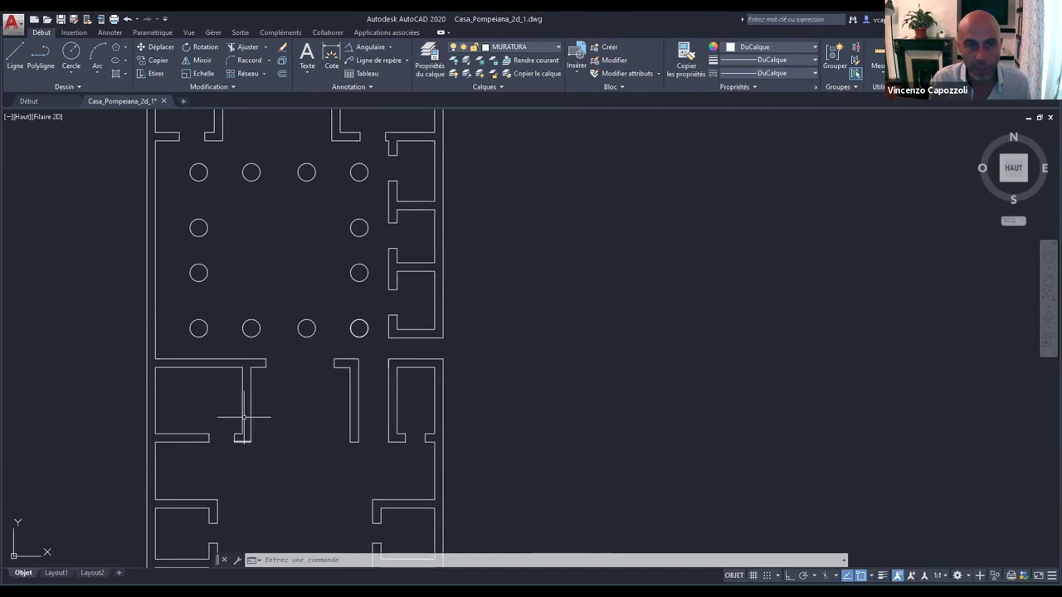
scroll(324, 330, "up", 4)
middle_click_drag(320, 340, 433, 379)
scroll(431, 379, "down", 2)
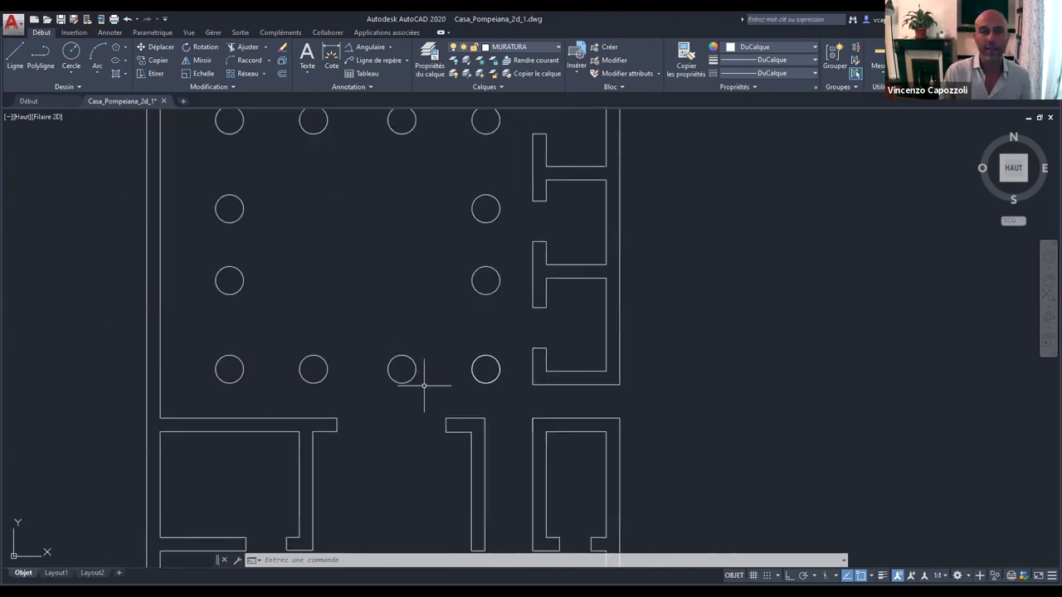
scroll(418, 351, "down", 3)
middle_click_drag(391, 351, 362, 251)
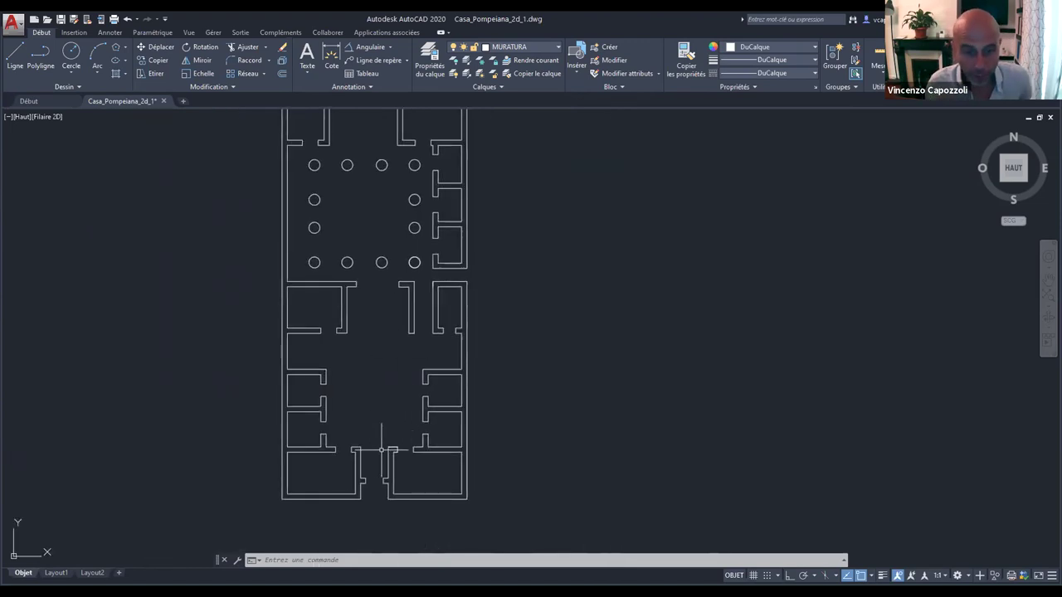
scroll(379, 503, "up", 2)
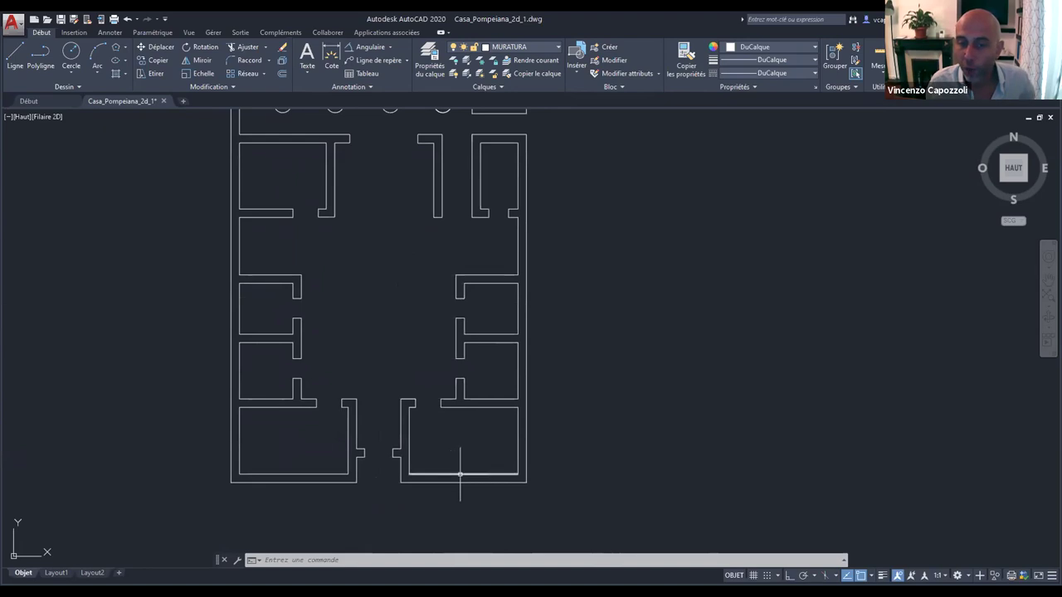
middle_click_drag(530, 440, 527, 471)
scroll(569, 417, "down", 2)
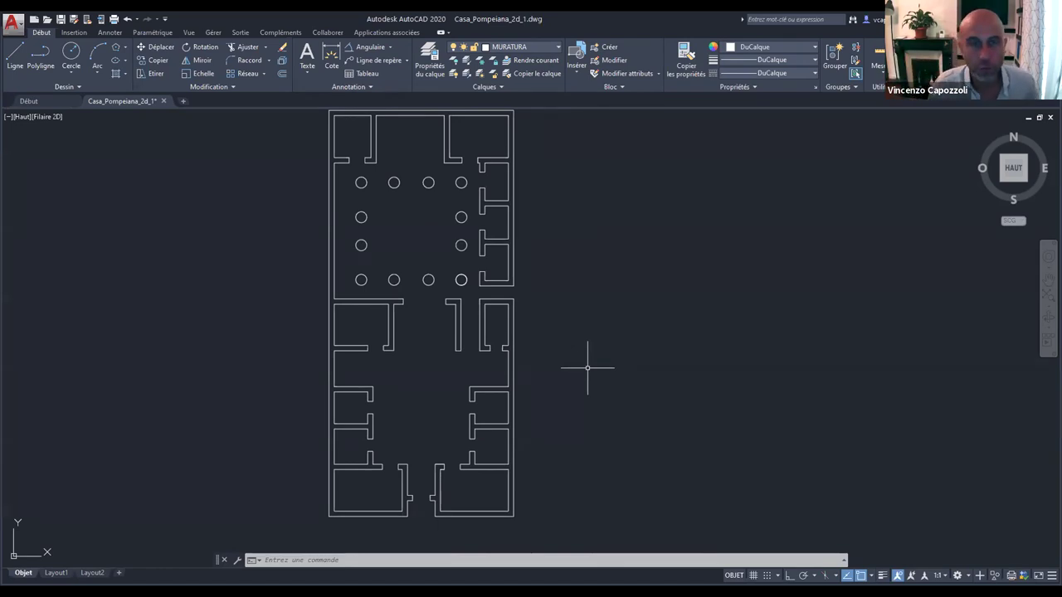
middle_click_drag(585, 185, 580, 204)
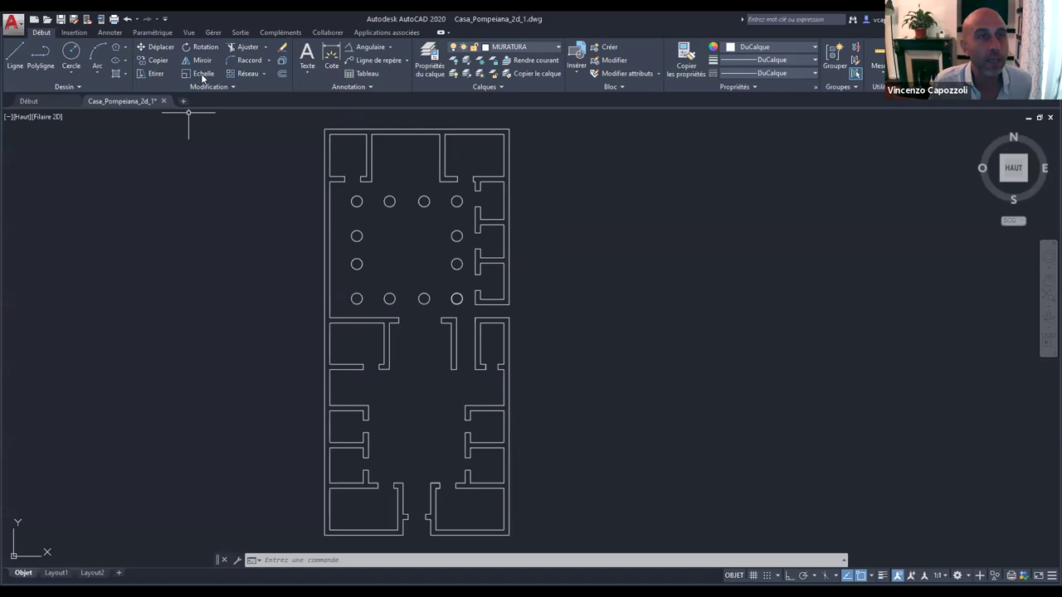
left_click(116, 73)
left_click(131, 60)
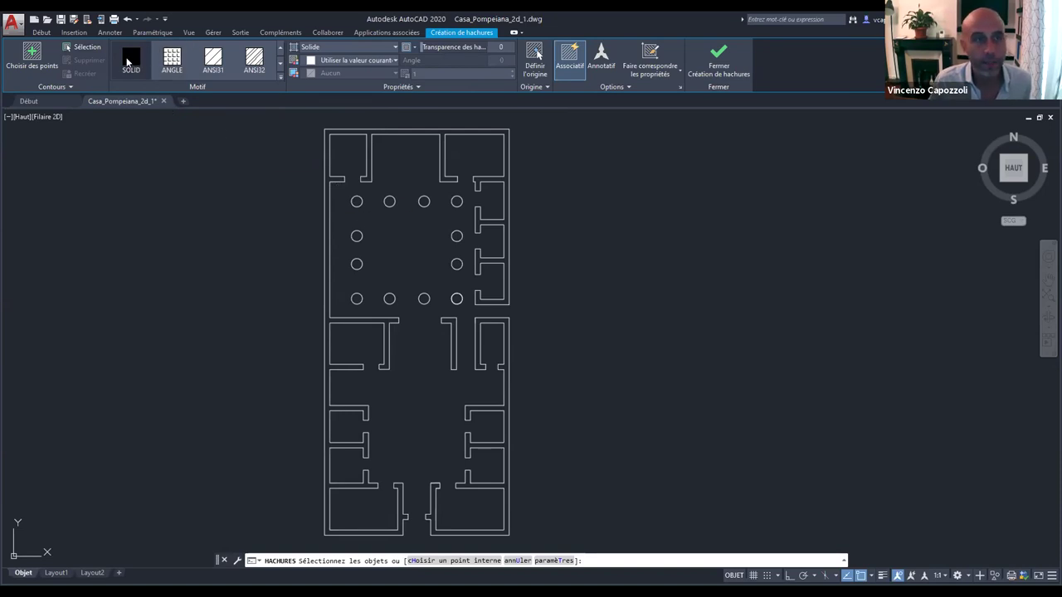
Make yellow 241,235,31 the current drawing colour.
left_click(38, 33)
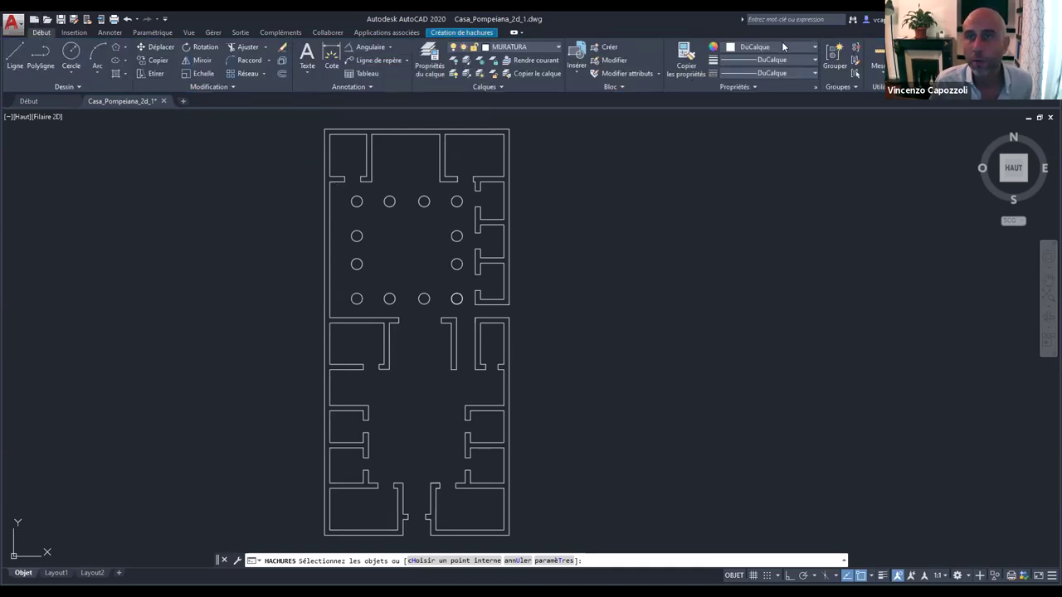
left_click(791, 45)
left_click(793, 45)
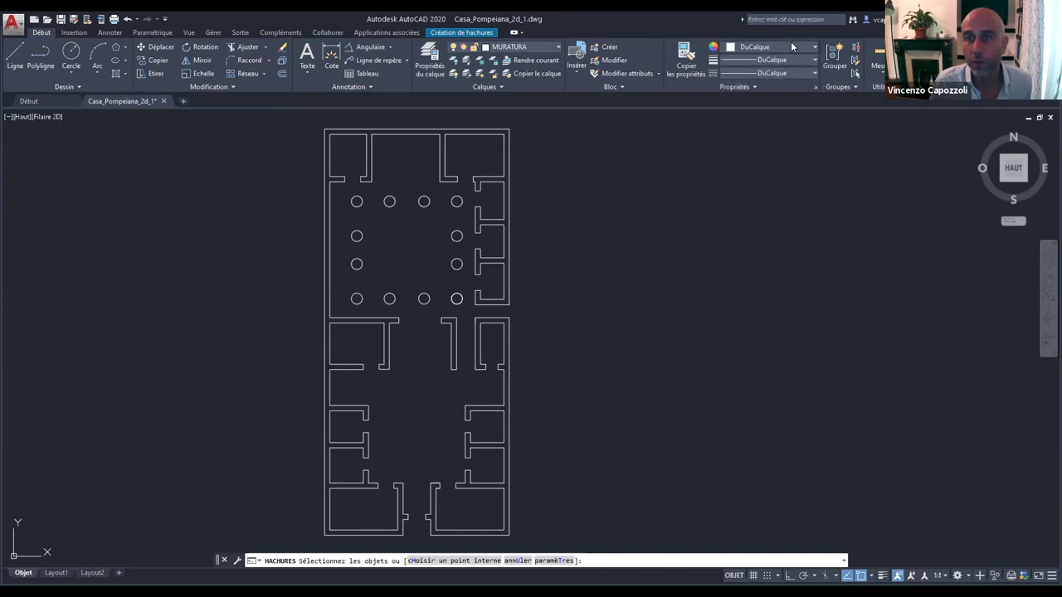
left_click(790, 46)
left_click(739, 98)
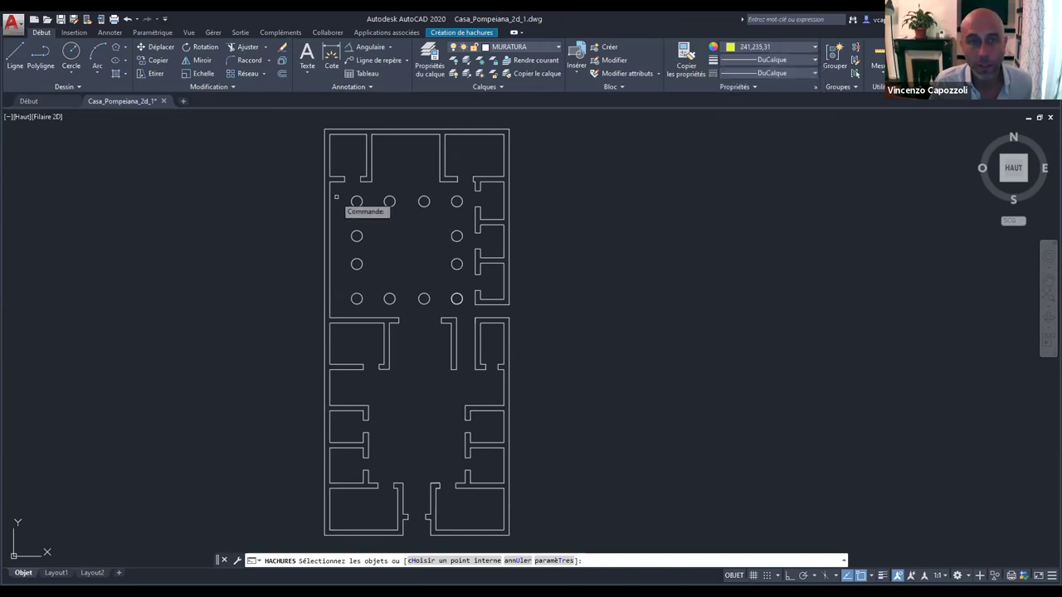
left_click(362, 202)
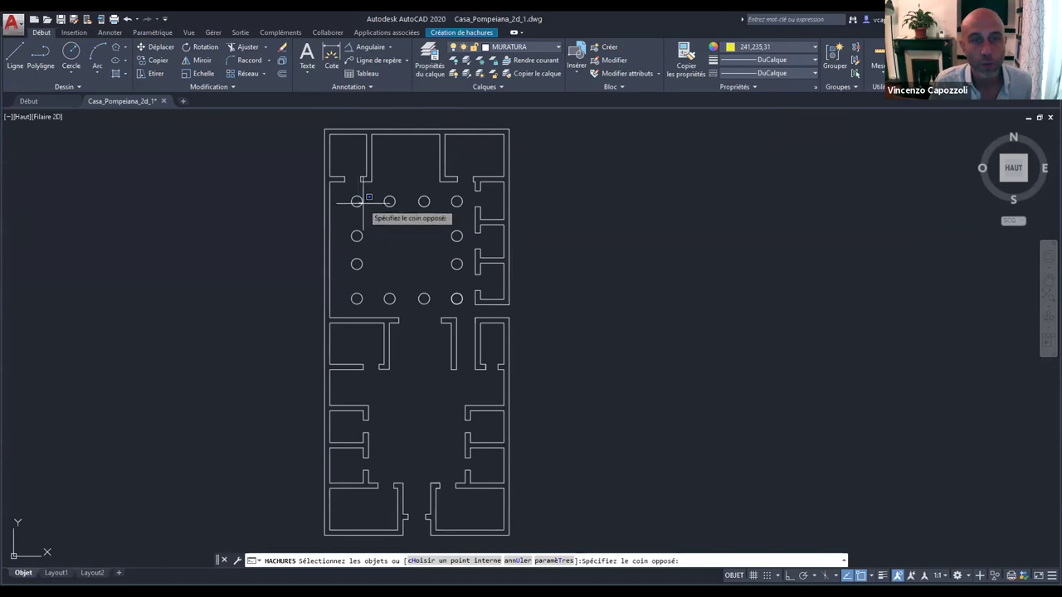
key("Escape")
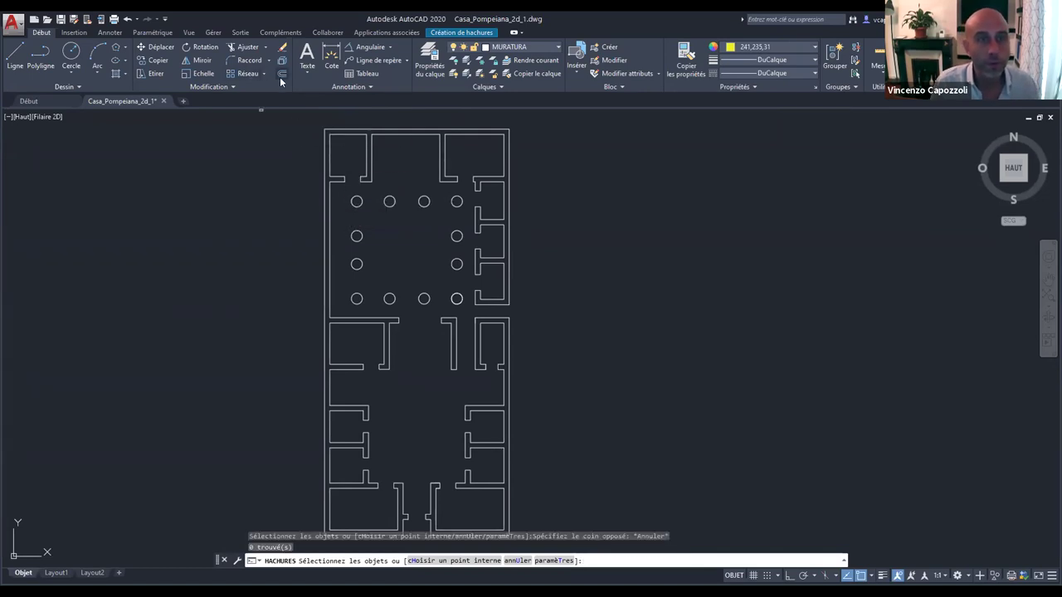
Hatch six atrium column circles, top row and right side, with solid yellow.
left_click(112, 75)
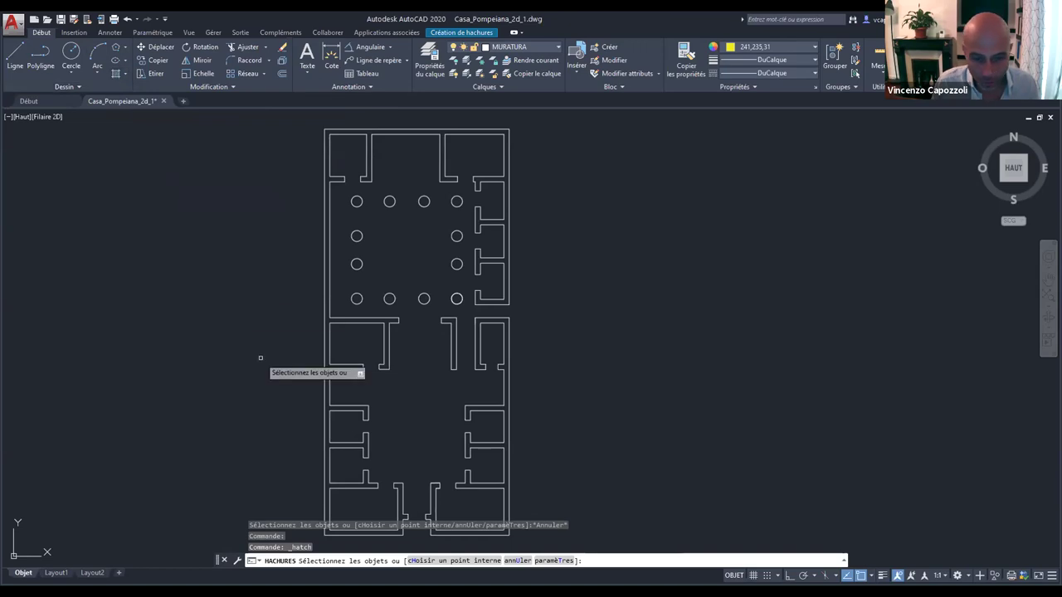
left_click(390, 202)
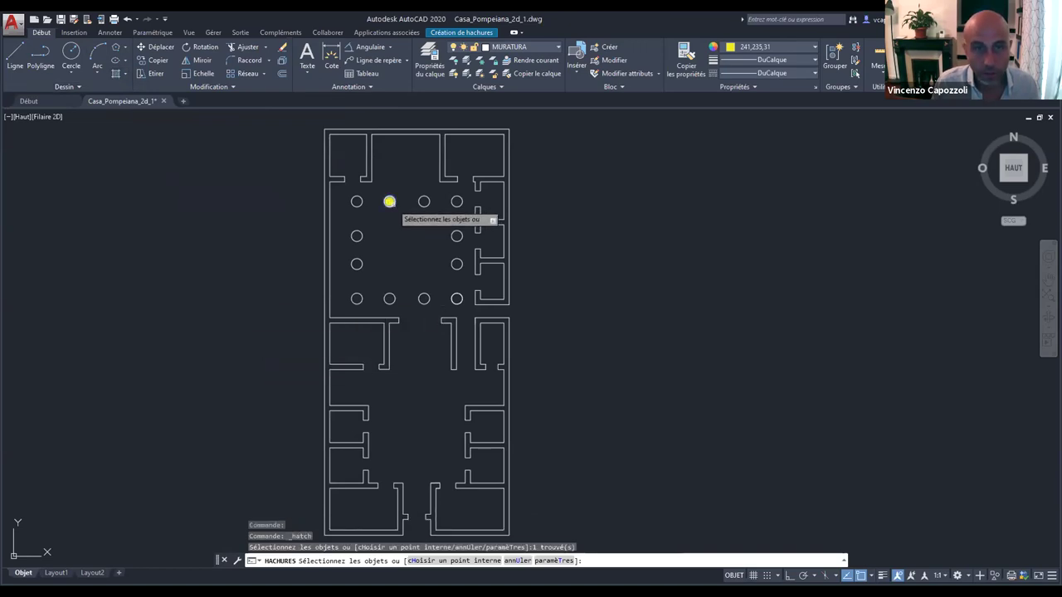
left_click(424, 201)
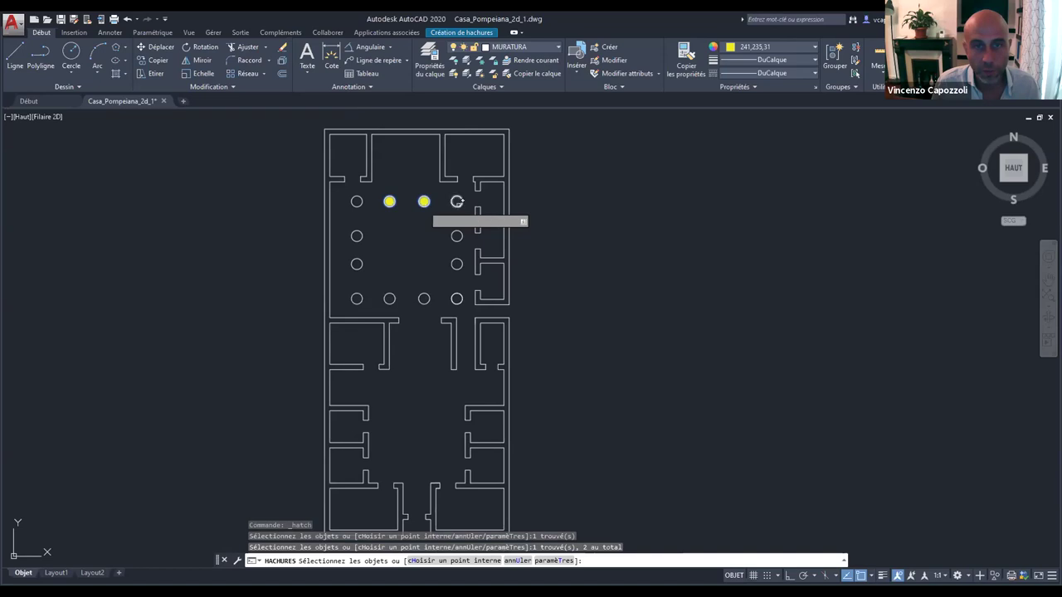
left_click(457, 201)
left_click(457, 238)
left_click(452, 265)
left_click(457, 270)
left_click(456, 265)
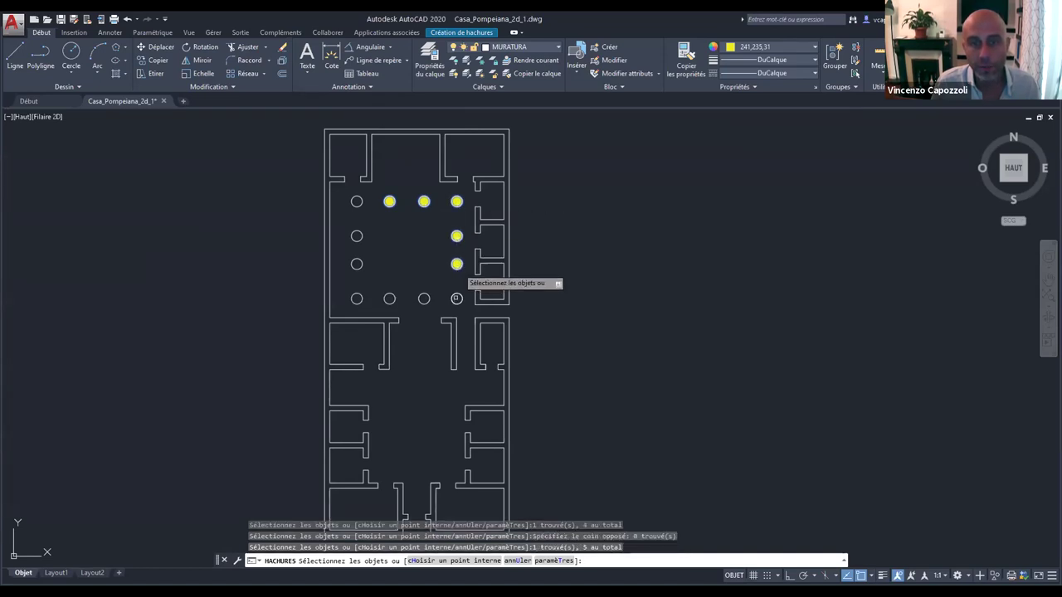
left_click(456, 298)
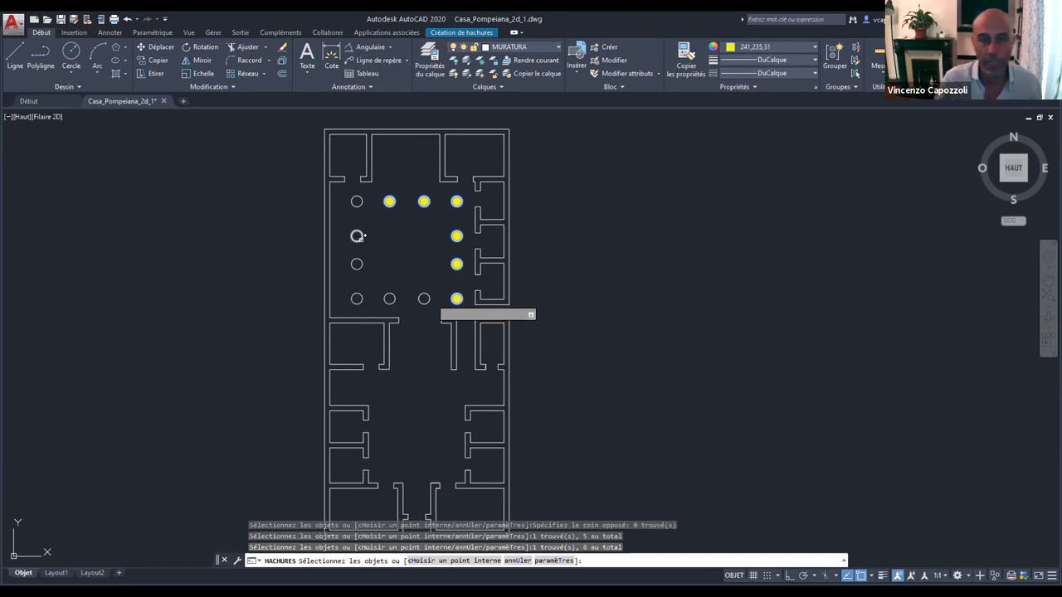
key("Escape")
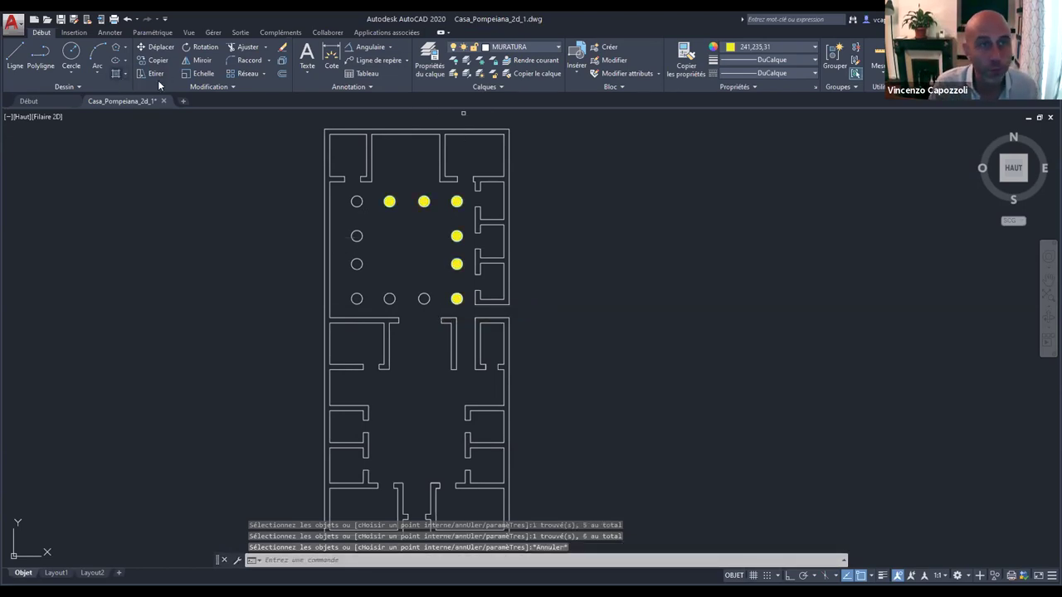
Start another solid hatch coloured red 237,31,36.
key("Return")
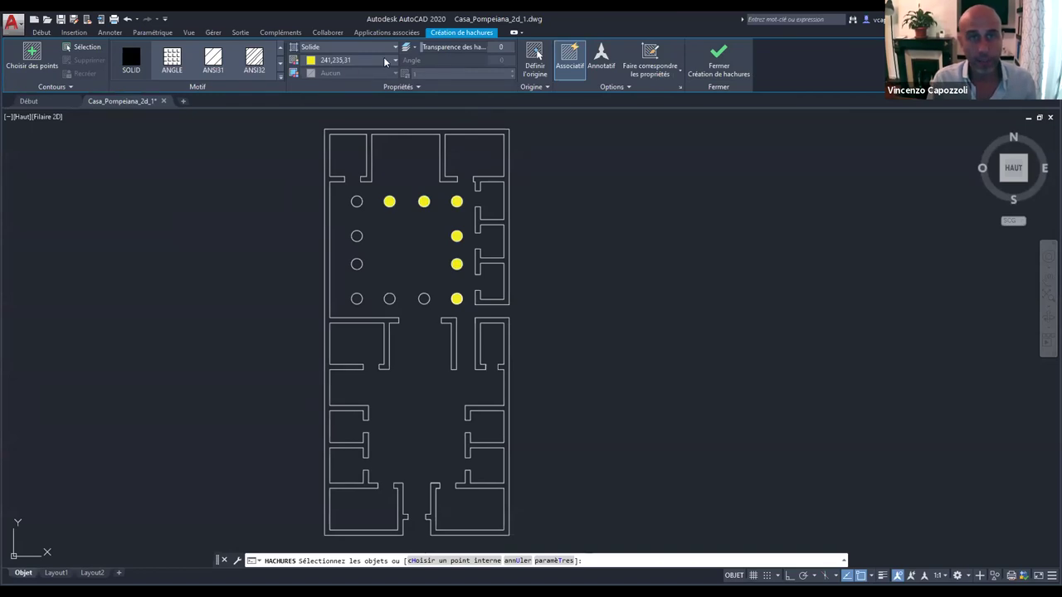
left_click(385, 60)
left_click(343, 144)
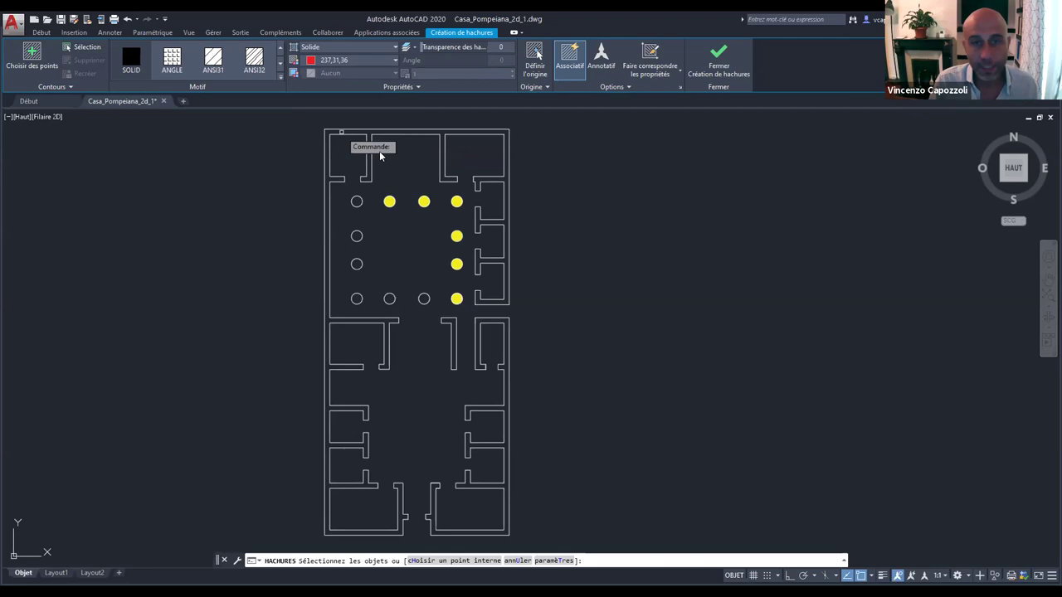
middle_click_drag(419, 108, 471, 184)
Pick the top, left and bottom outer walls plus entrance wall segments for the red hatch.
scroll(471, 184, "up", 2)
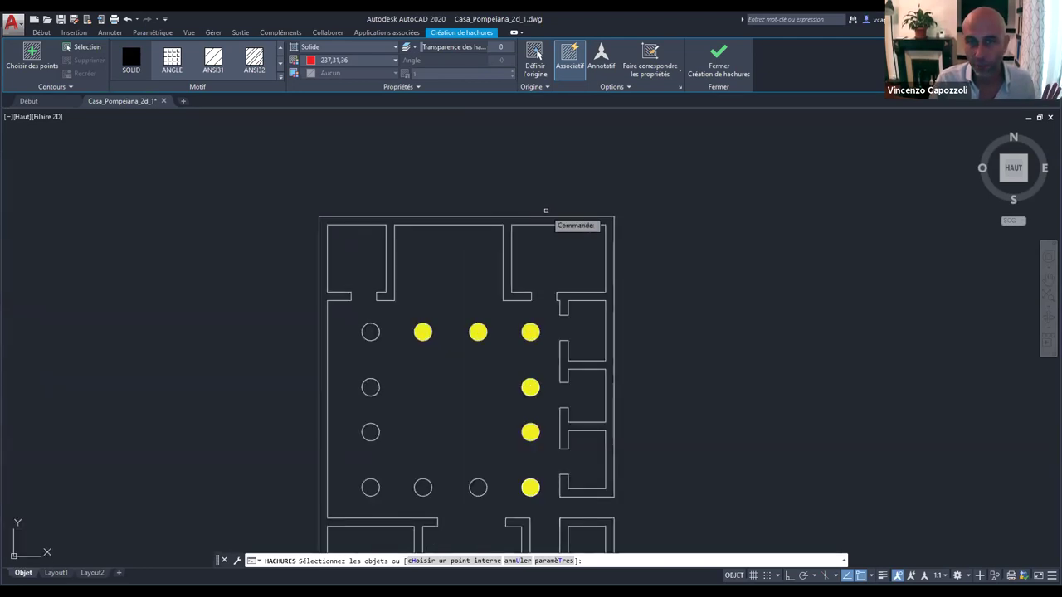
left_click(543, 218)
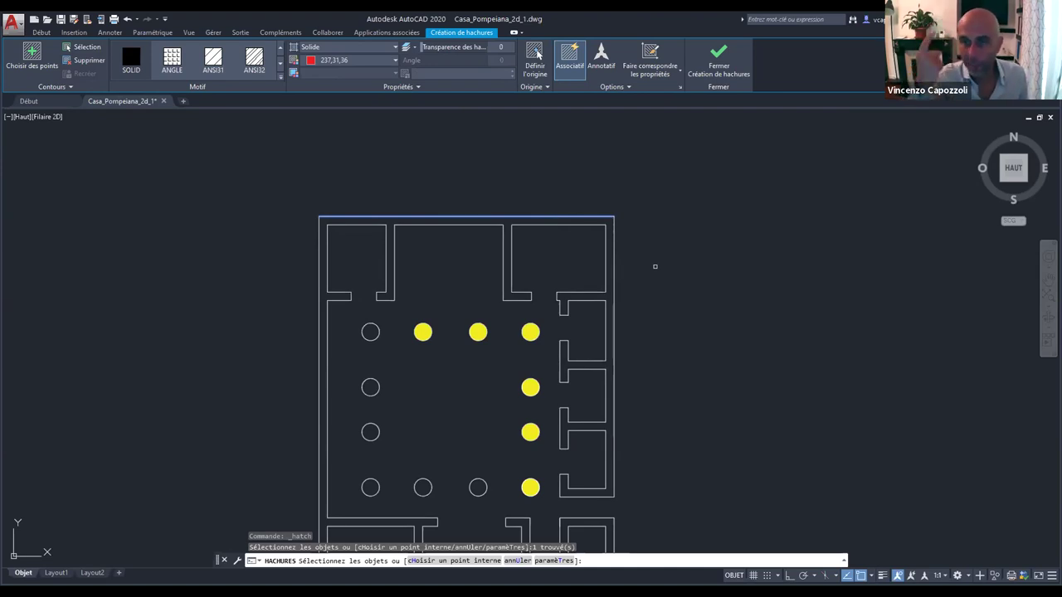
scroll(654, 267, "down", 2)
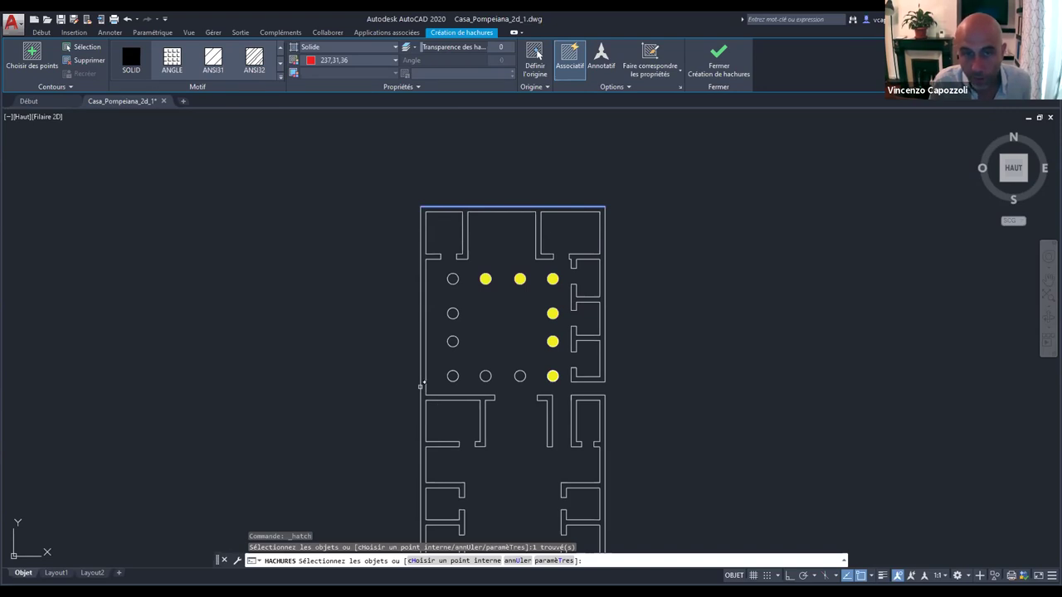
left_click(421, 385)
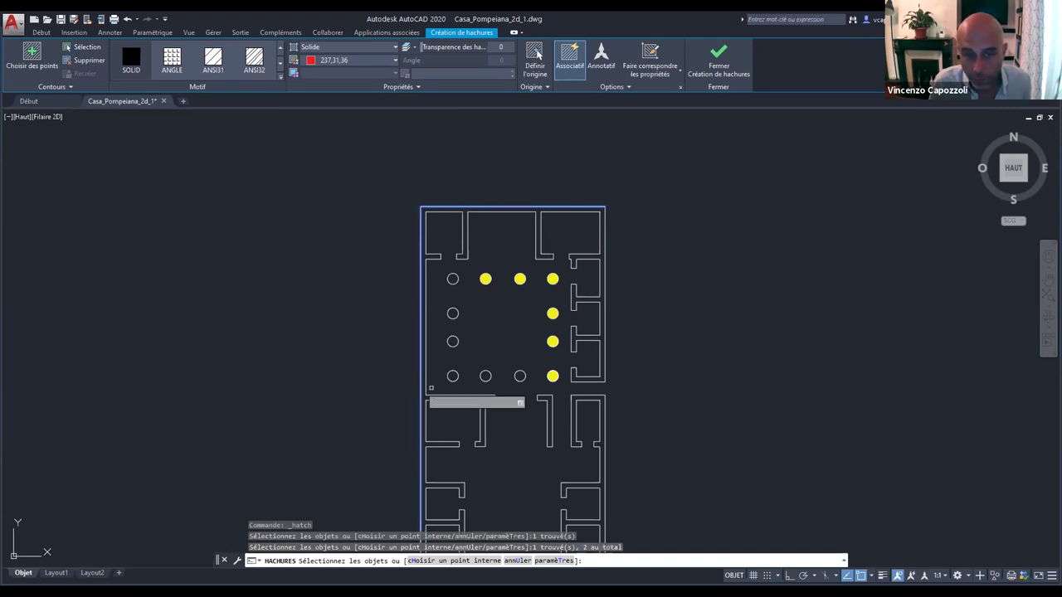
middle_click_drag(462, 352, 401, 182)
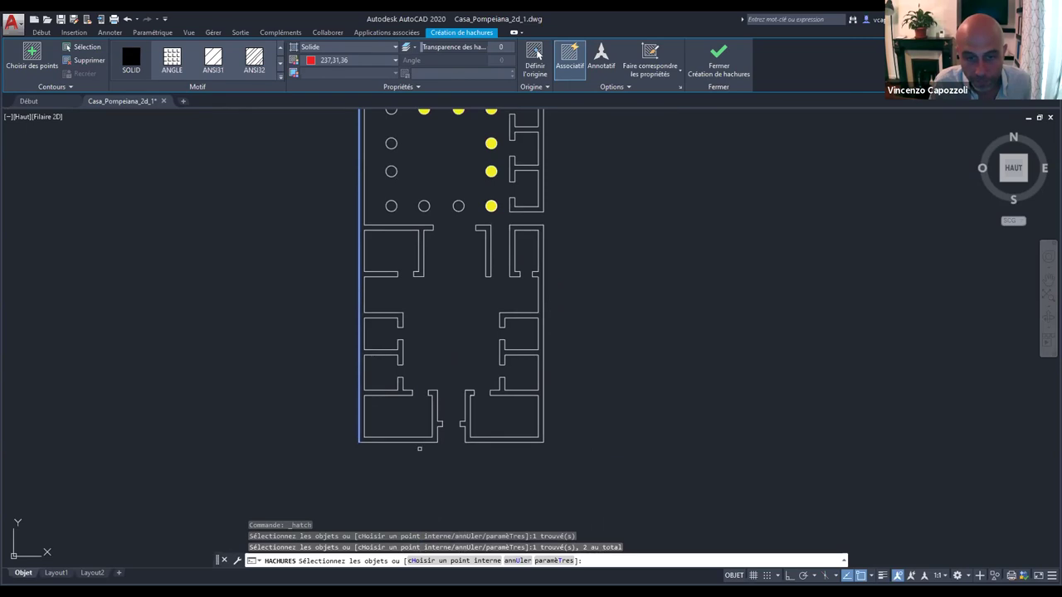
left_click(423, 441)
scroll(431, 436, "up", 4)
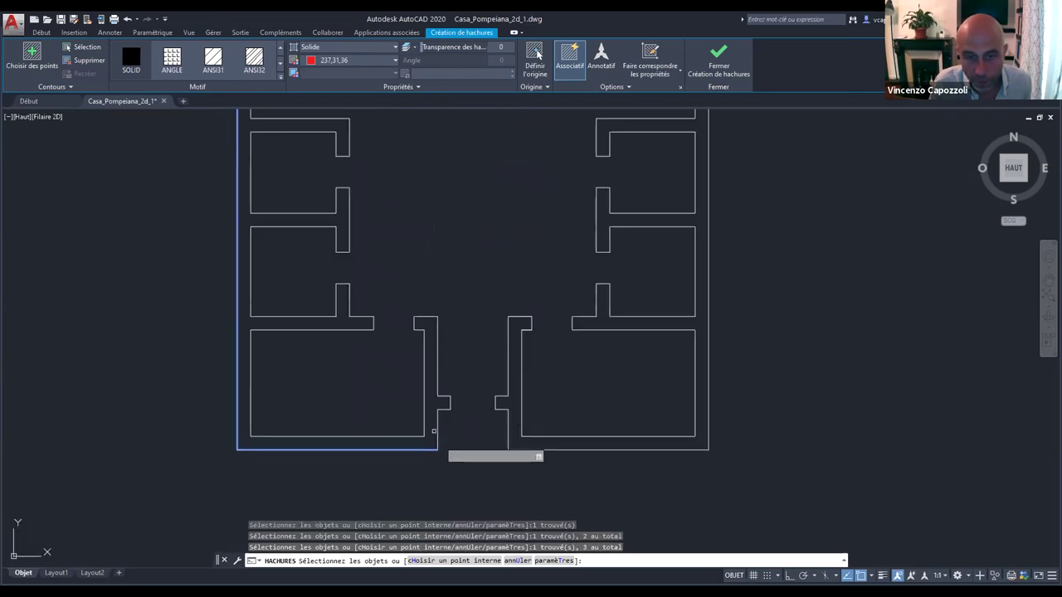
left_click(439, 434)
left_click(448, 404)
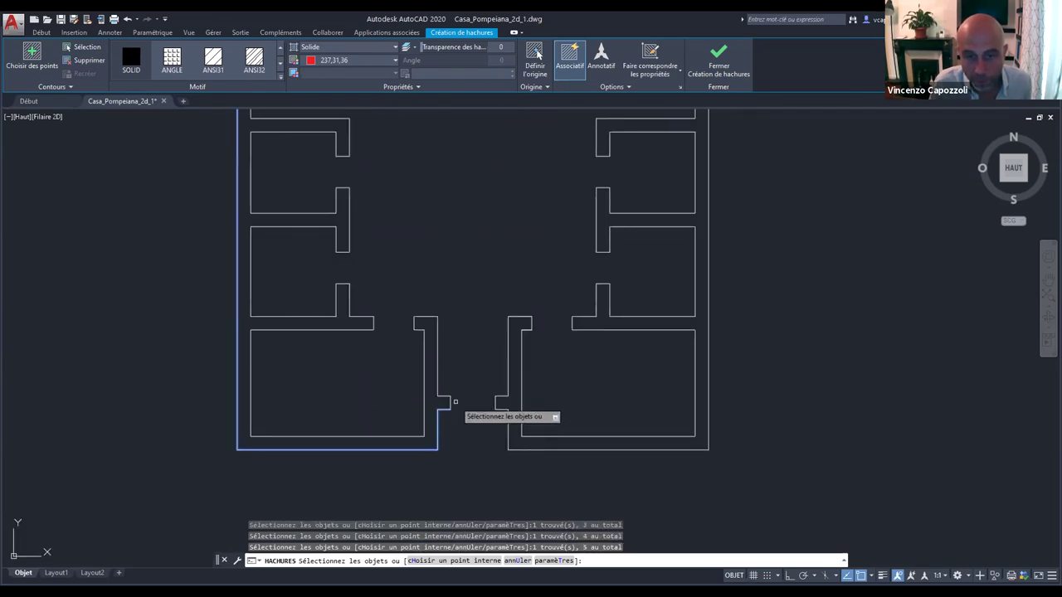
Window-select the entrance, doorway and inner bottom wall lines, then cancel the failed solid fill.
left_click(448, 414)
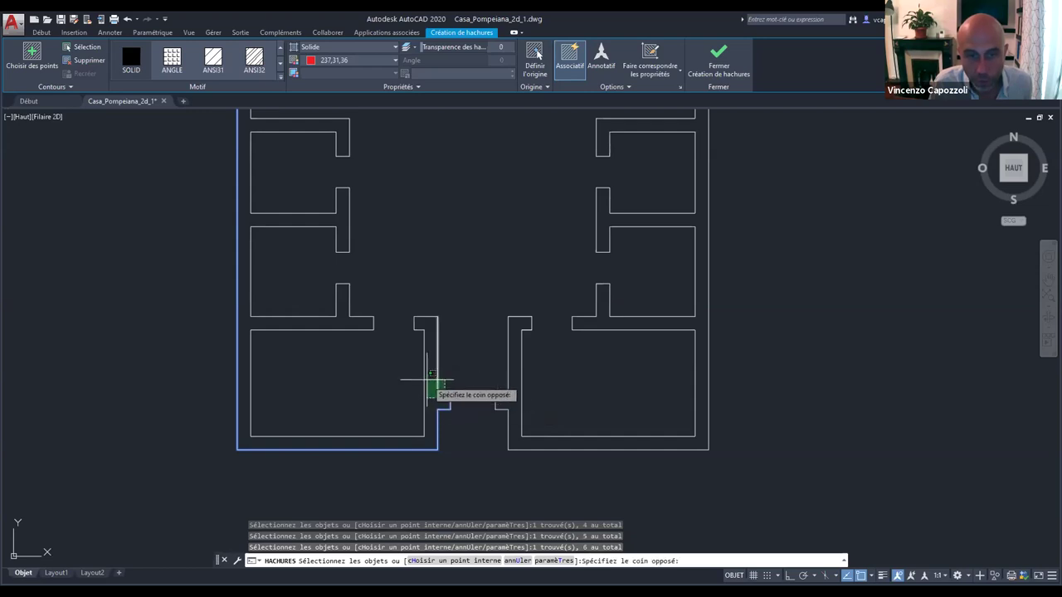
left_click(397, 318)
left_click(466, 326)
left_click(410, 311)
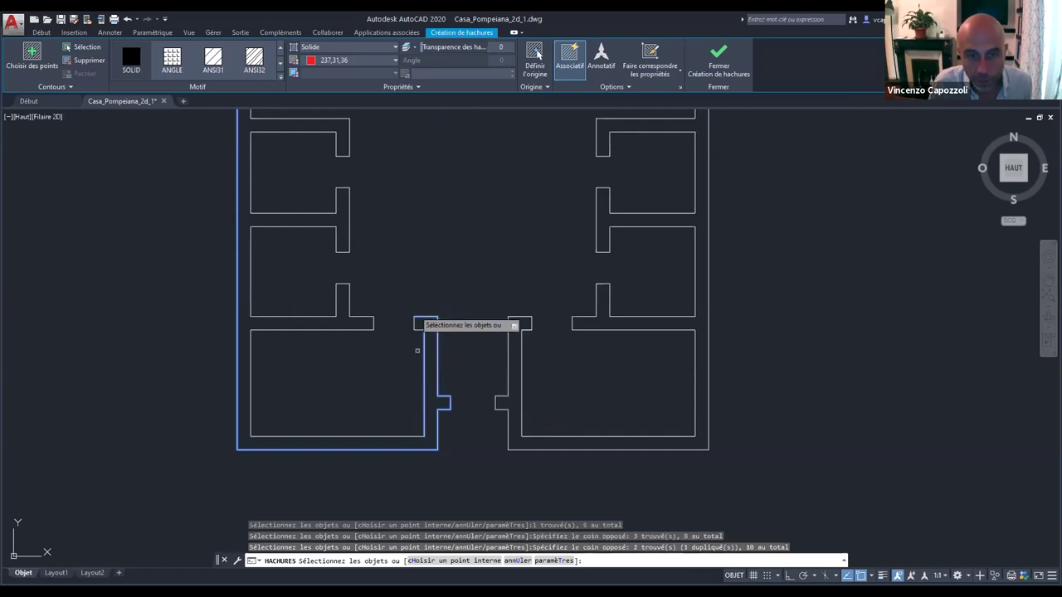
left_click(432, 341)
left_click(412, 316)
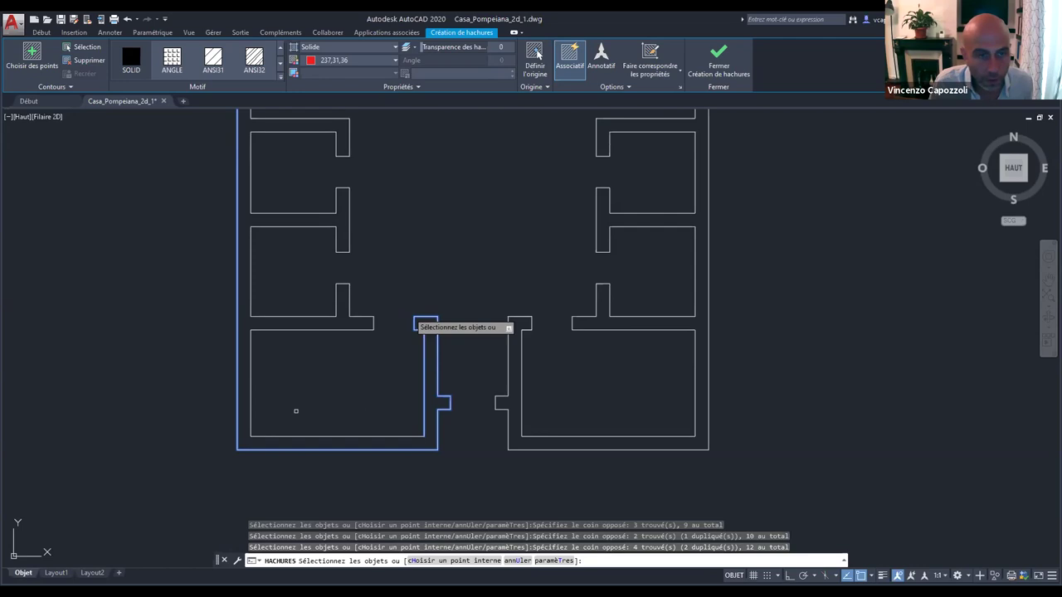
left_click(388, 420)
left_click(249, 439)
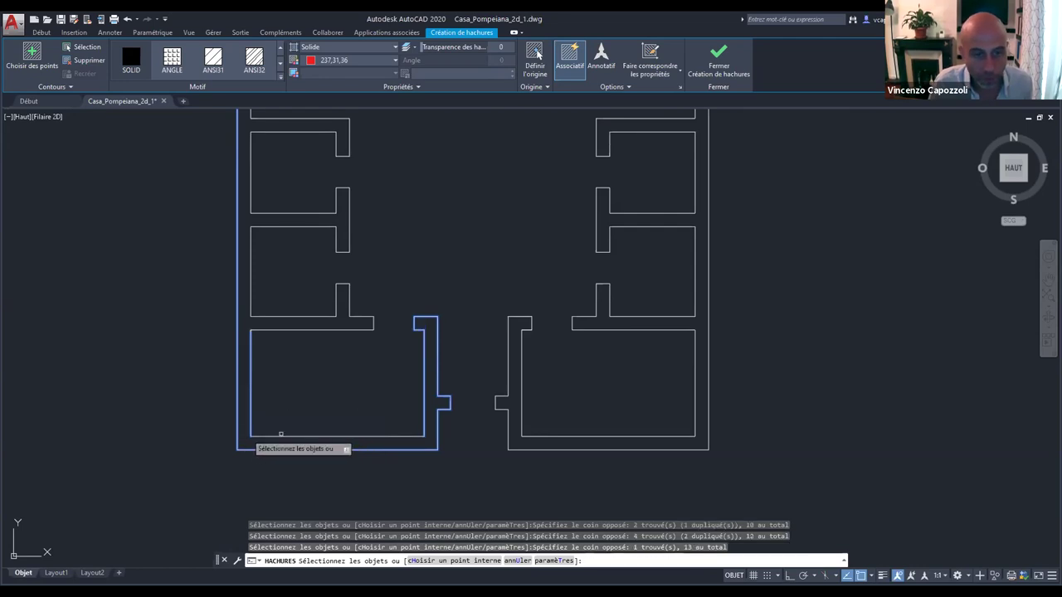
left_click(283, 432)
scroll(284, 415, "down", 2)
scroll(287, 389, "down", 2)
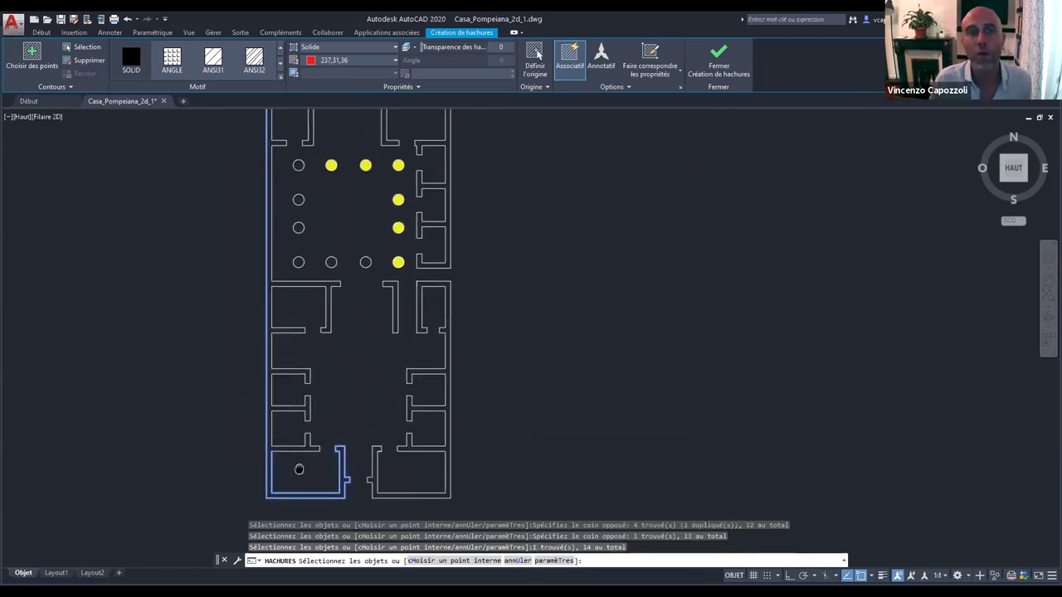
scroll(561, 341, "down", 2)
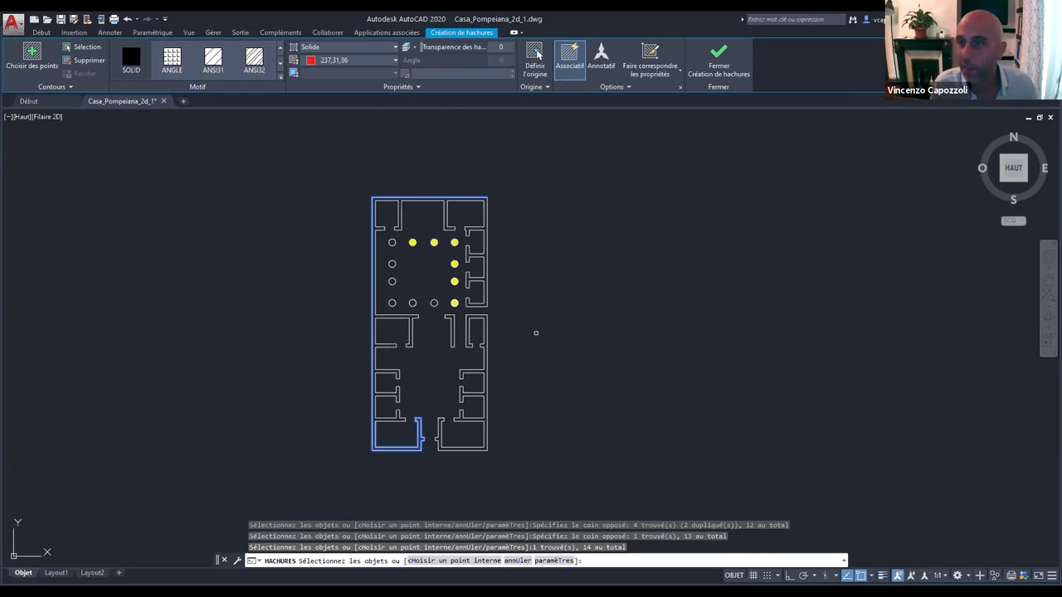
key("Escape")
Restart the hatch, pick six edges of the L-shaped wall, then undo the last pick with U.
scroll(452, 342, "up", 4)
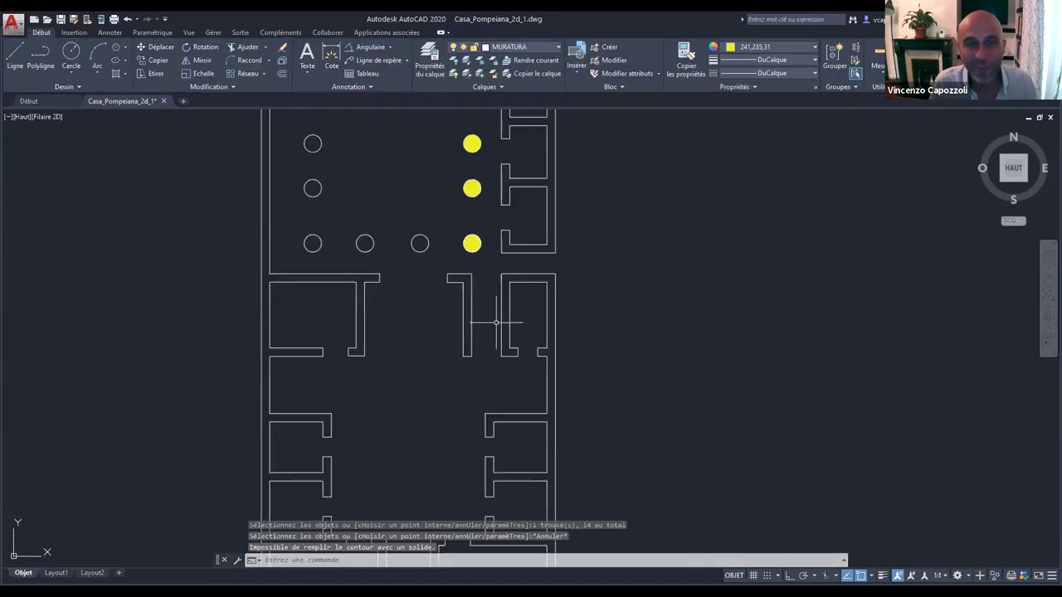
left_click(116, 75)
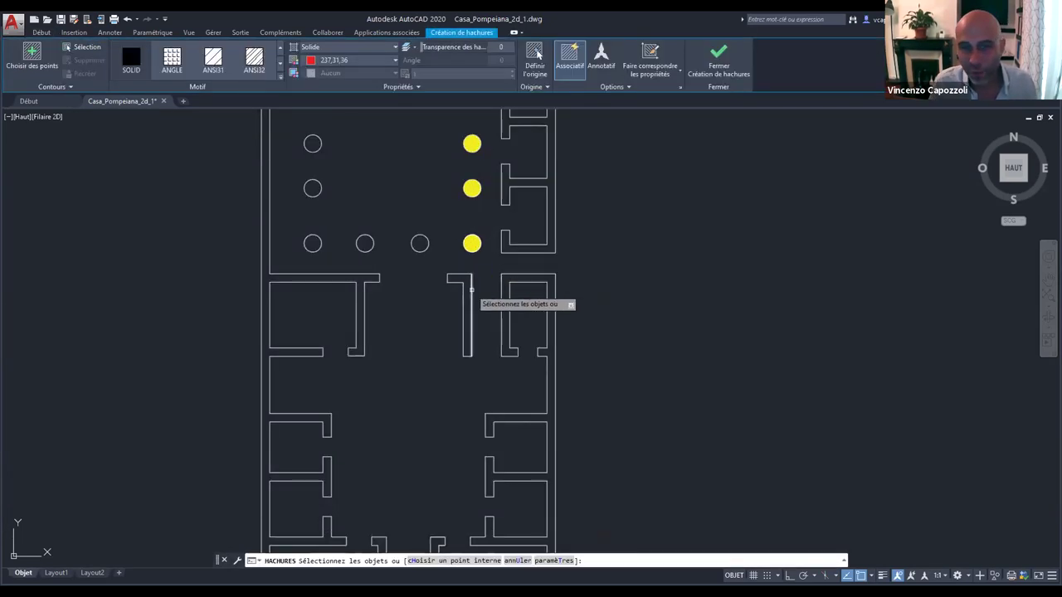
scroll(483, 290, "up", 2)
left_click(463, 310)
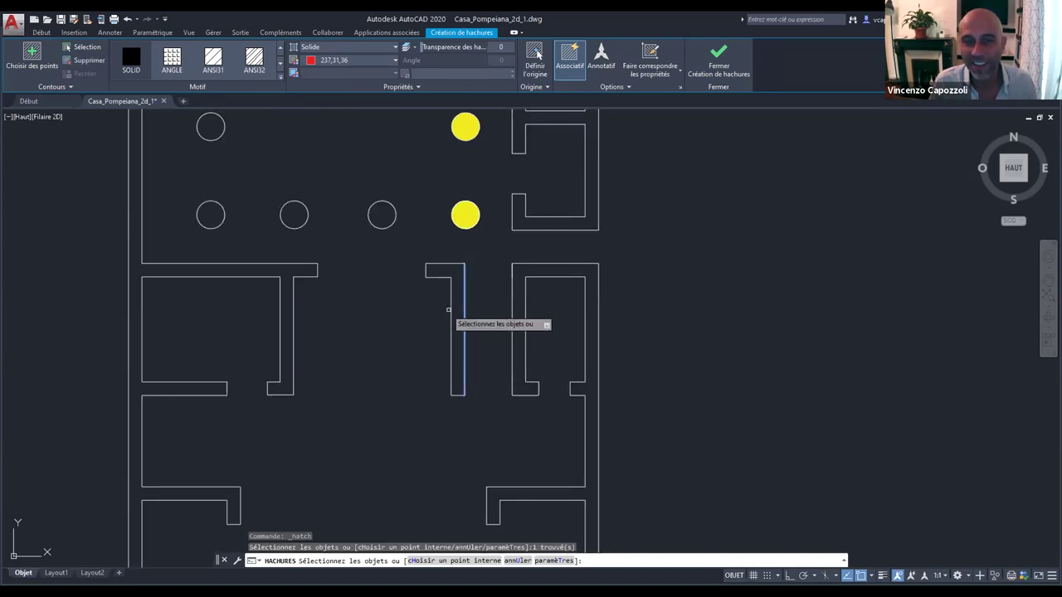
left_click(448, 290)
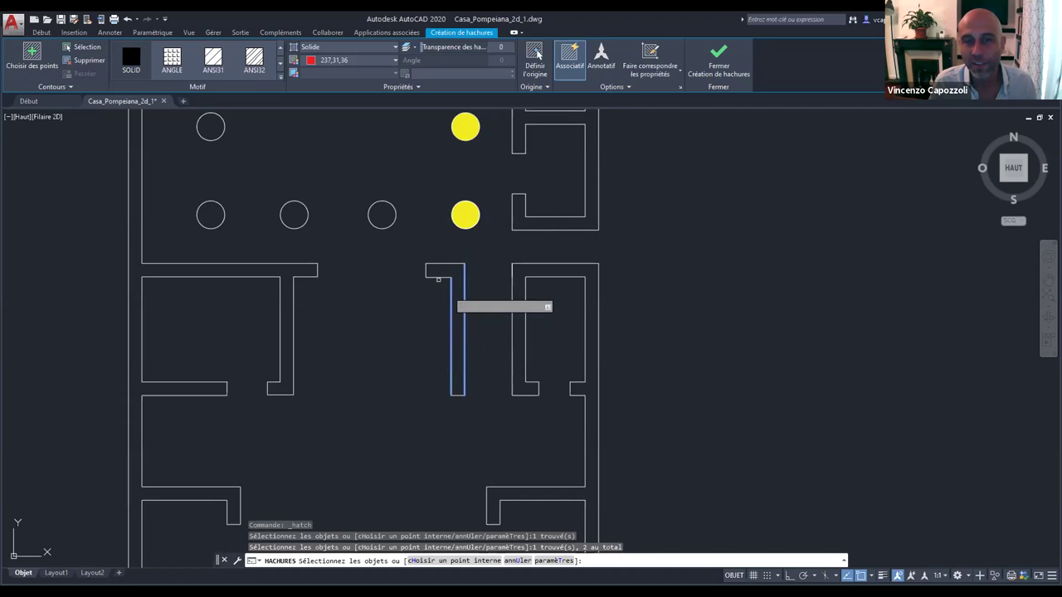
left_click(439, 275)
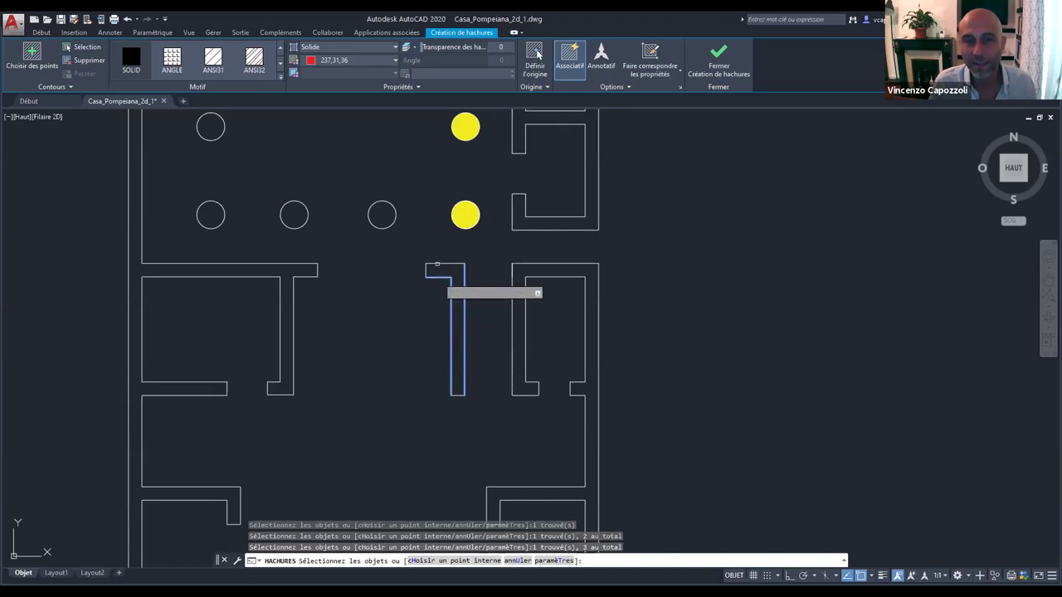
left_click(428, 273)
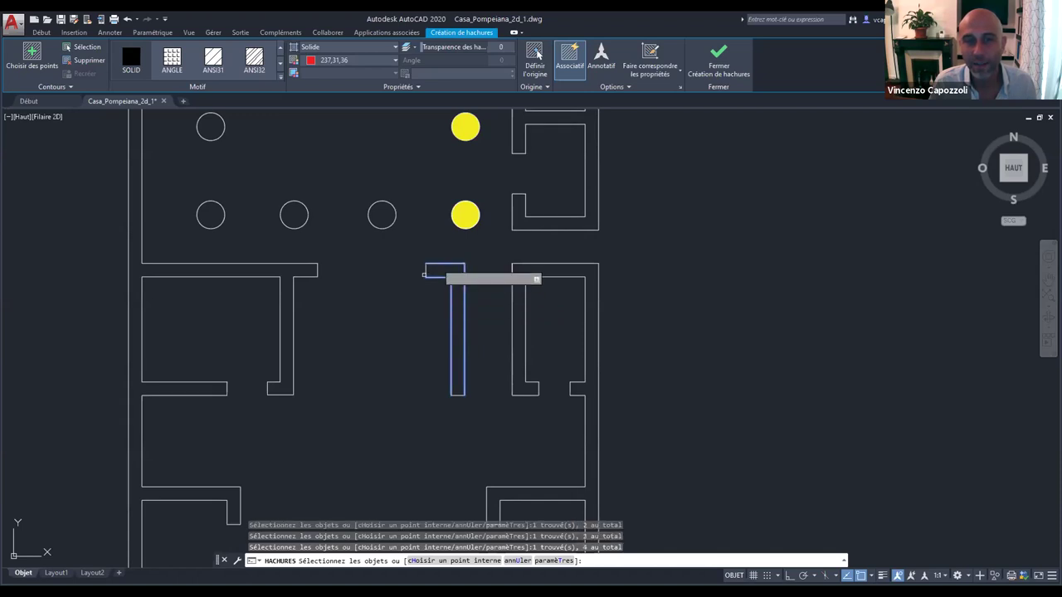
left_click(443, 333)
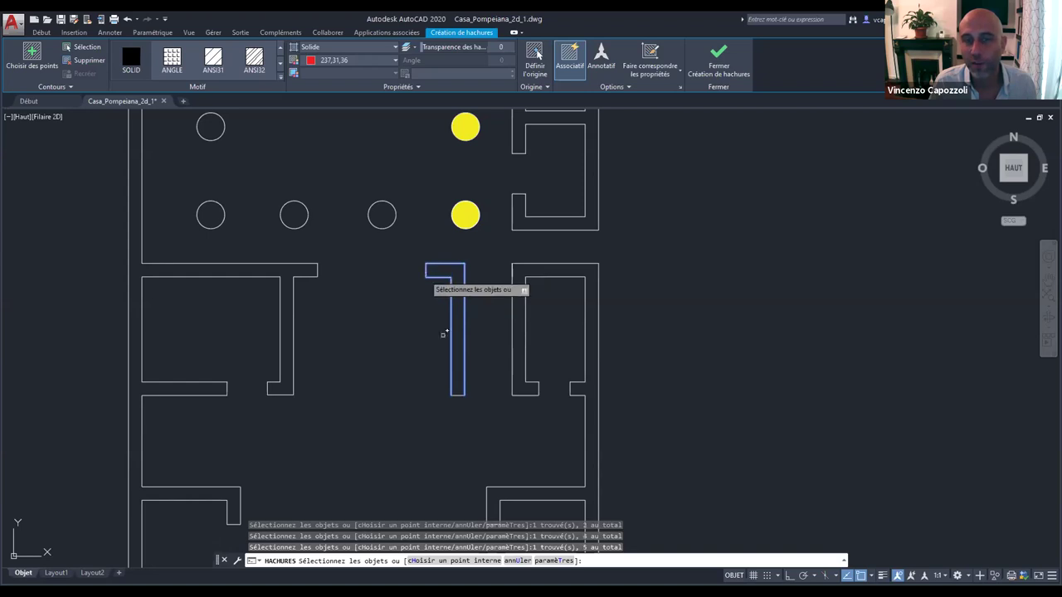
left_click(457, 393)
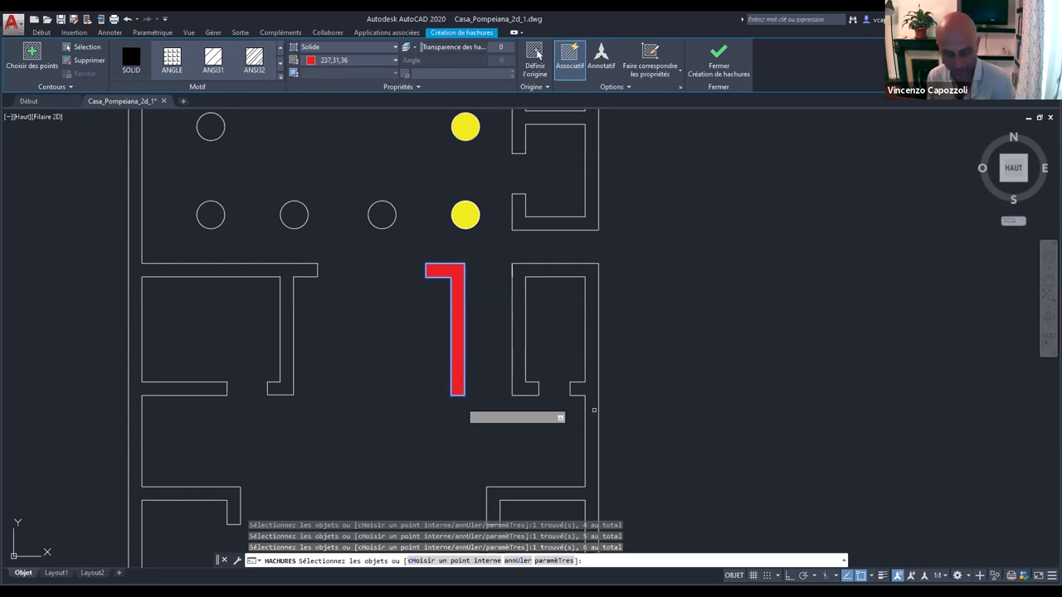
type("u")
key("Return")
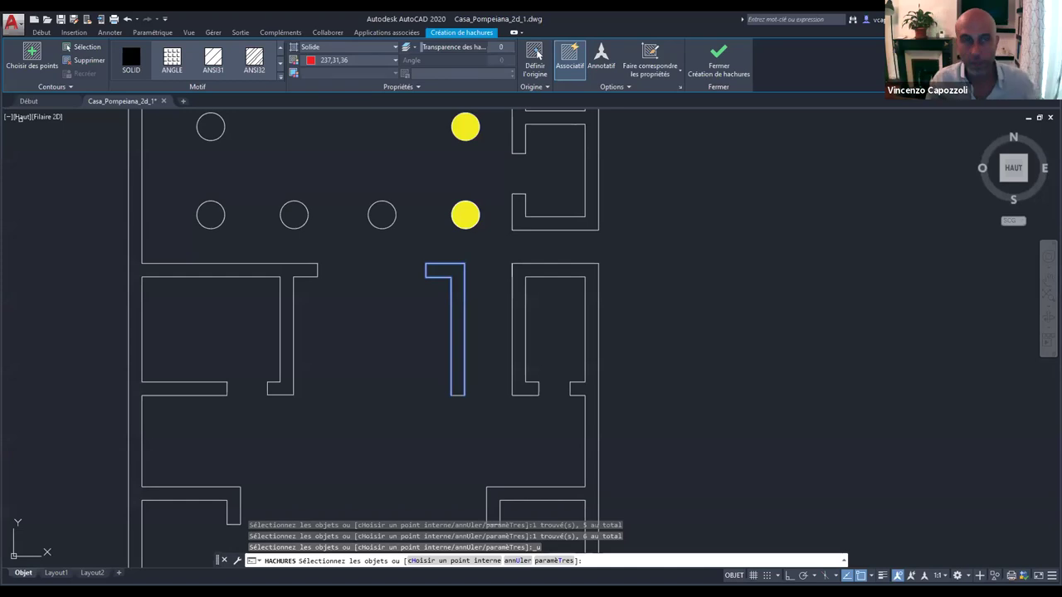
Fill the L-shaped wall, left/outer walls and right-hand walls red by picking internal points.
left_click(32, 58)
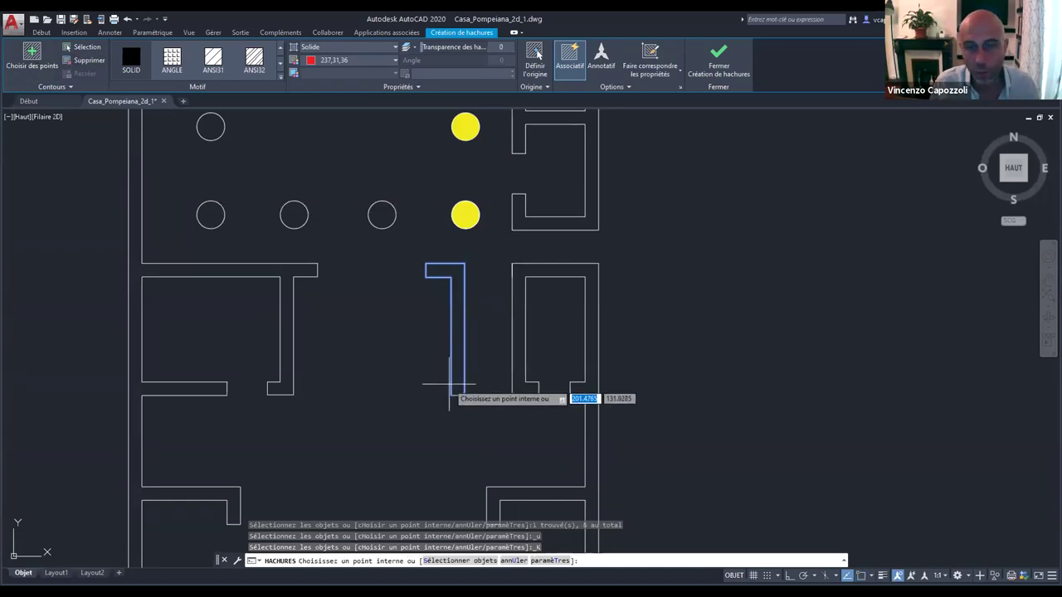
left_click(462, 345)
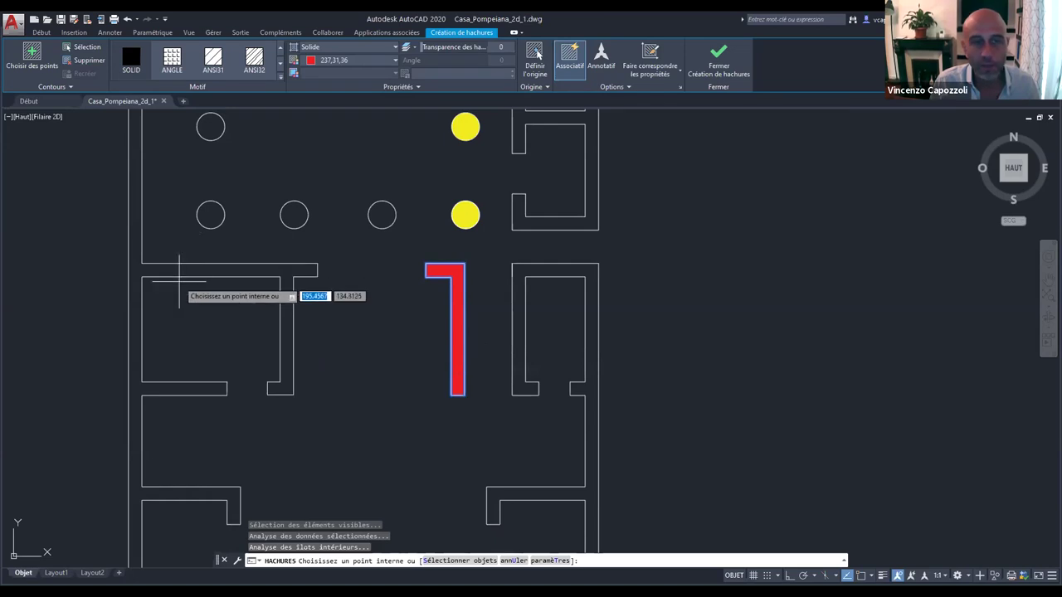
scroll(193, 252, "down", 4)
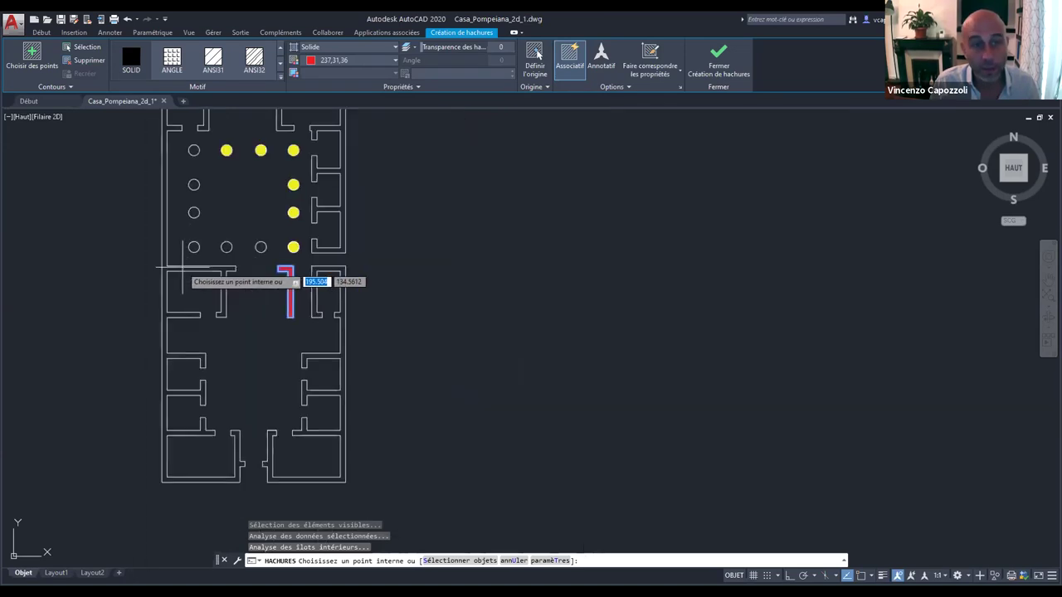
left_click(343, 209)
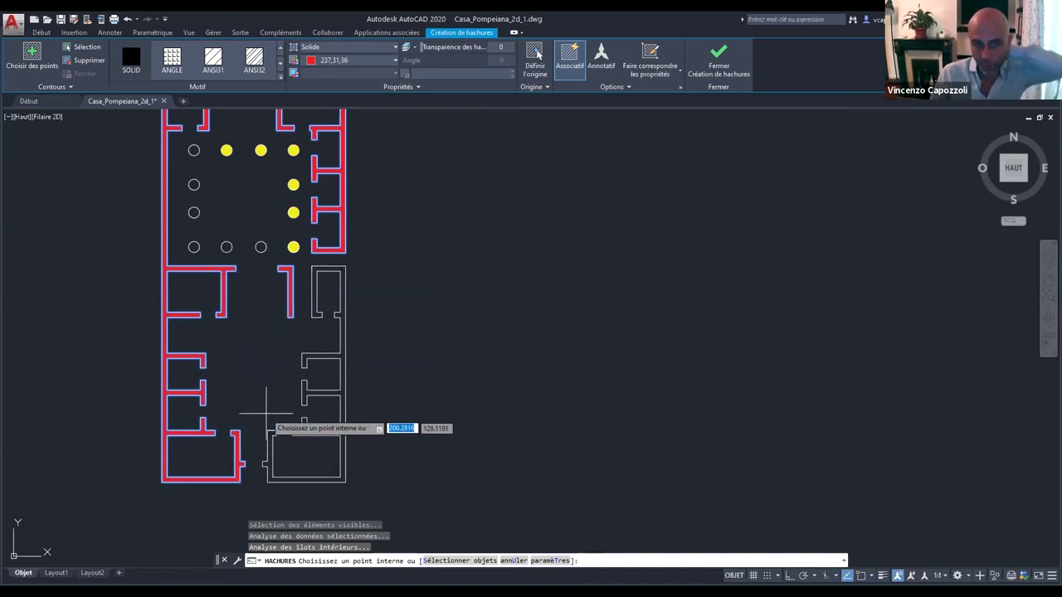
left_click(331, 266)
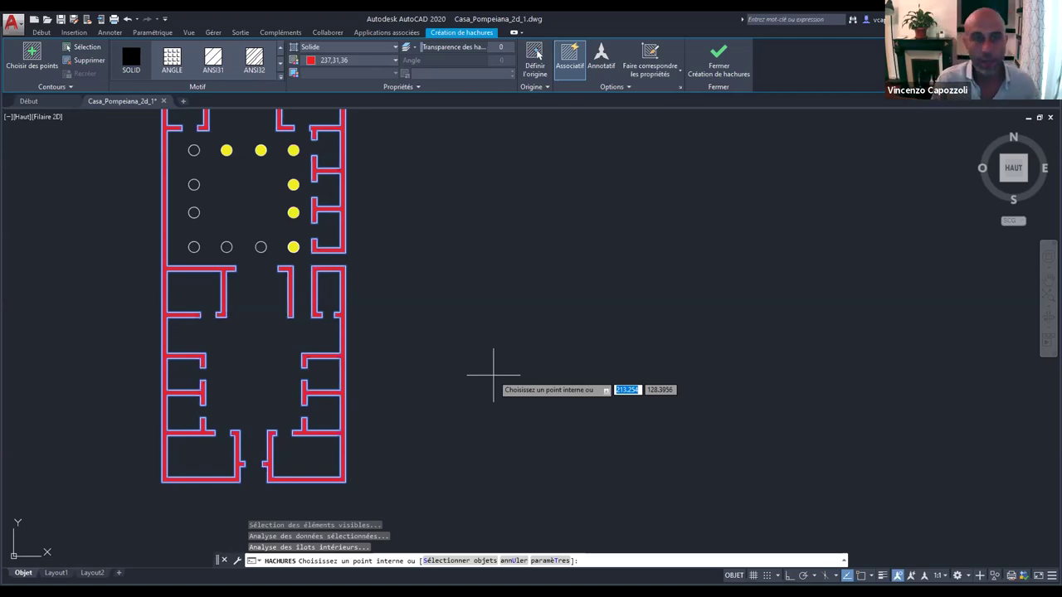
key("Escape")
scroll(431, 304, "down", 6)
scroll(416, 292, "up", 2)
mouse_move(416, 292)
middle_mouse_down()
mouse_move(633, 279)
mouse_move(713, 294)
mouse_move(617, 279)
middle_mouse_up()
scroll(611, 274, "up", 8)
scroll(708, 305, "down", 4)
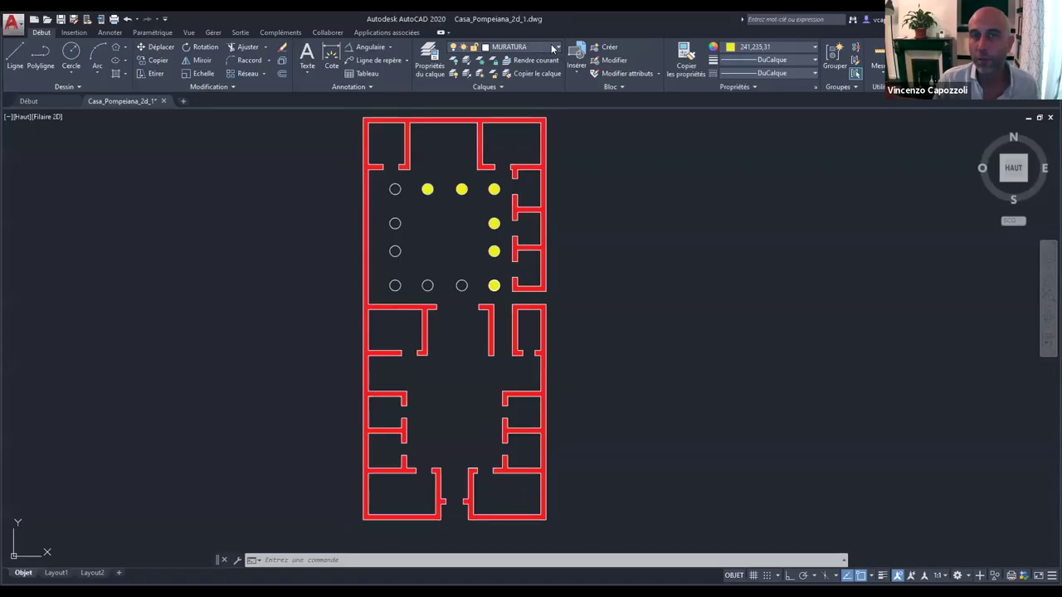
Undo the red wall and yellow column hatches with Ctrl+Z and open Layer Properties.
left_click(549, 47)
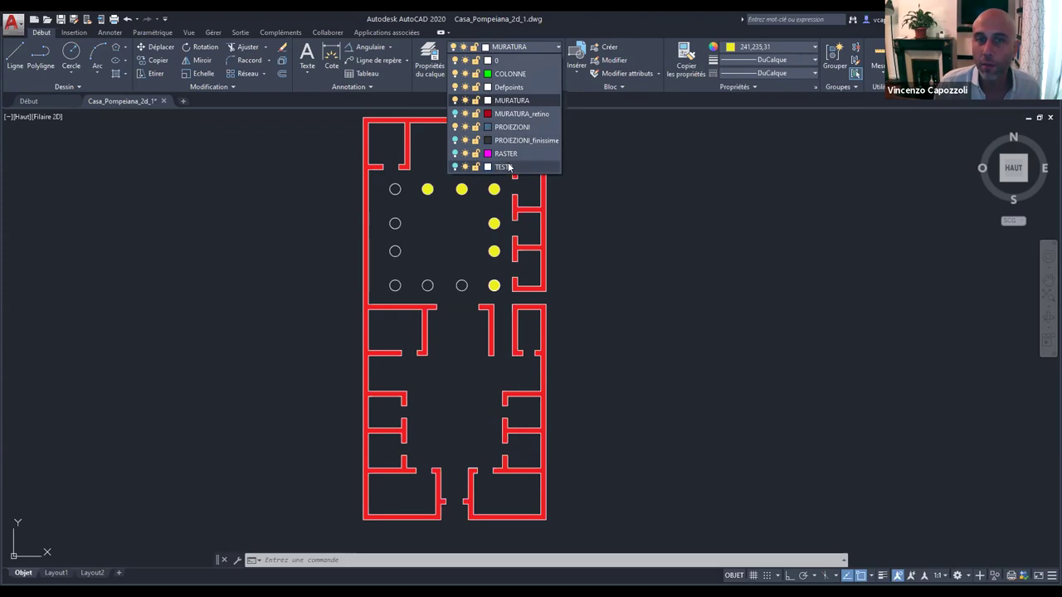
key("Escape")
key("ctrl+z")
key("ctrl+z")
key("ctrl+z")
key("ctrl+z")
key("ctrl+z")
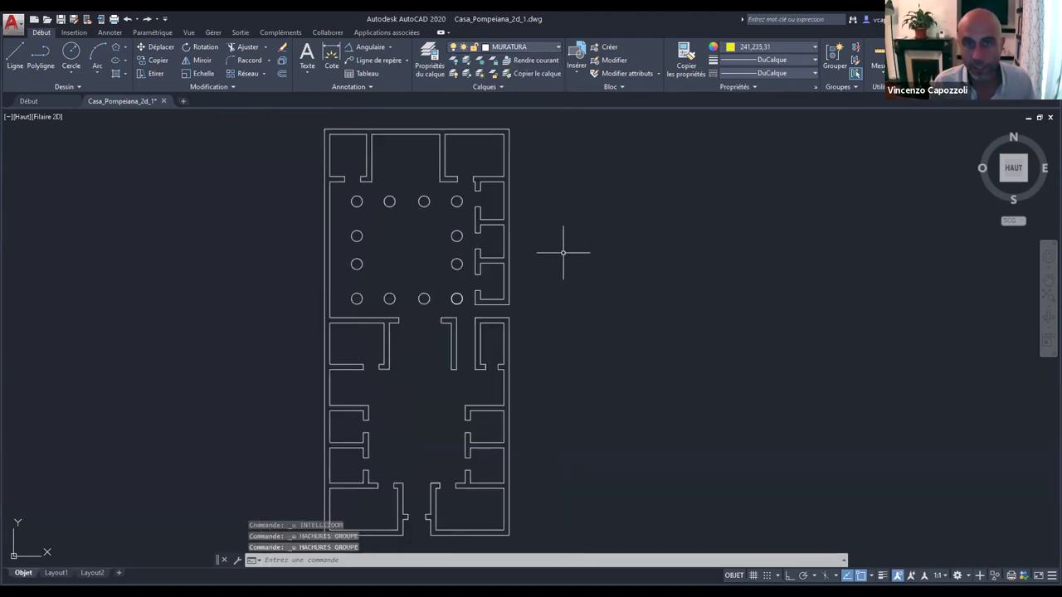
left_click(428, 56)
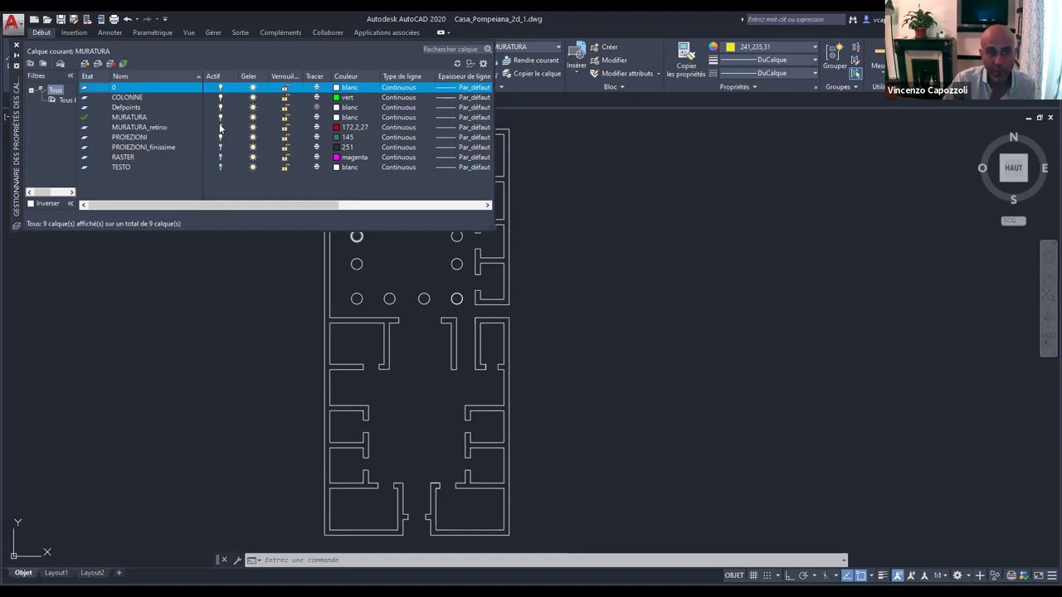
Browse the MURATURA_retino, PROIEZIONI, RASTER, TESTO and COLONNE layers, then return to the drawing.
left_click(219, 127)
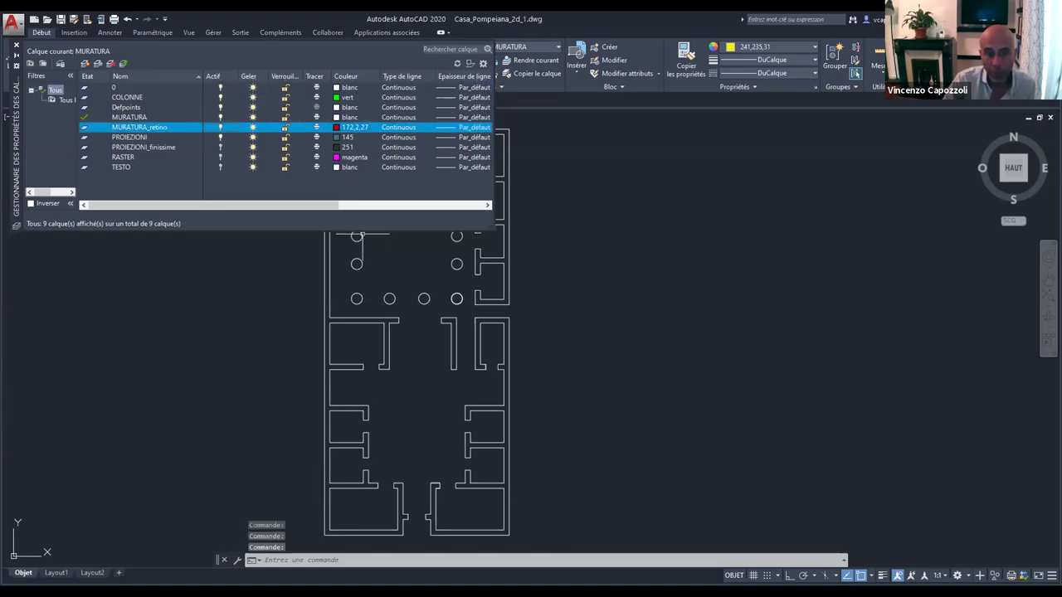
scroll(364, 464, "down", 2)
scroll(365, 465, "down", 1)
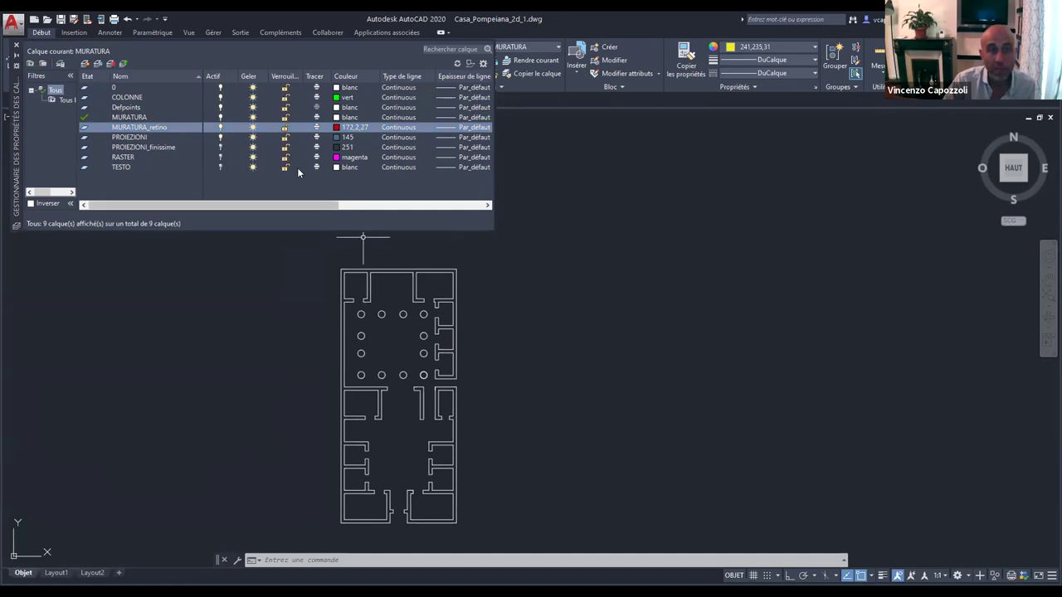
left_click(220, 128)
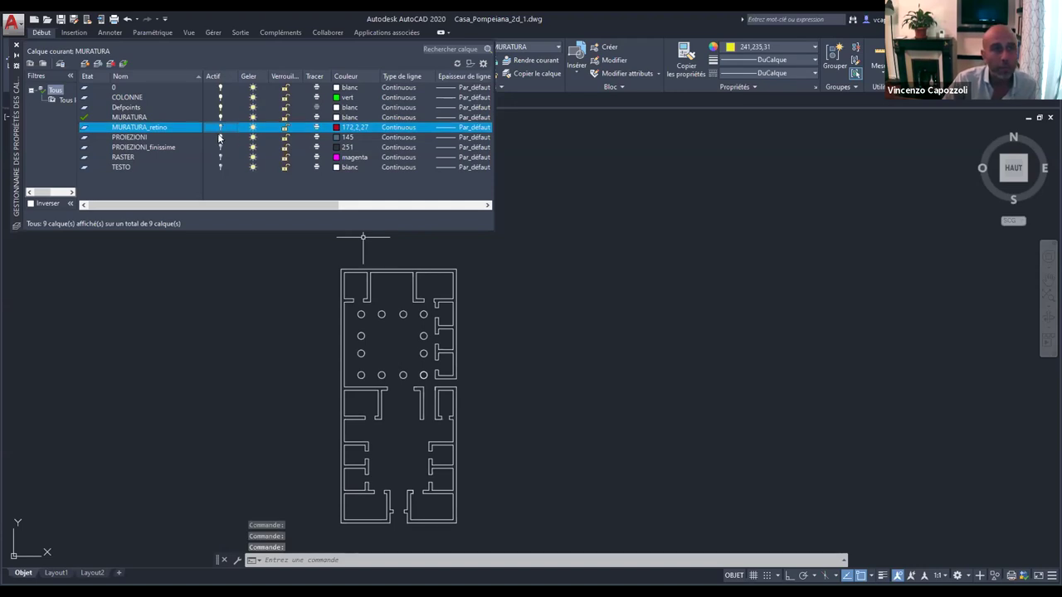
left_click(220, 138)
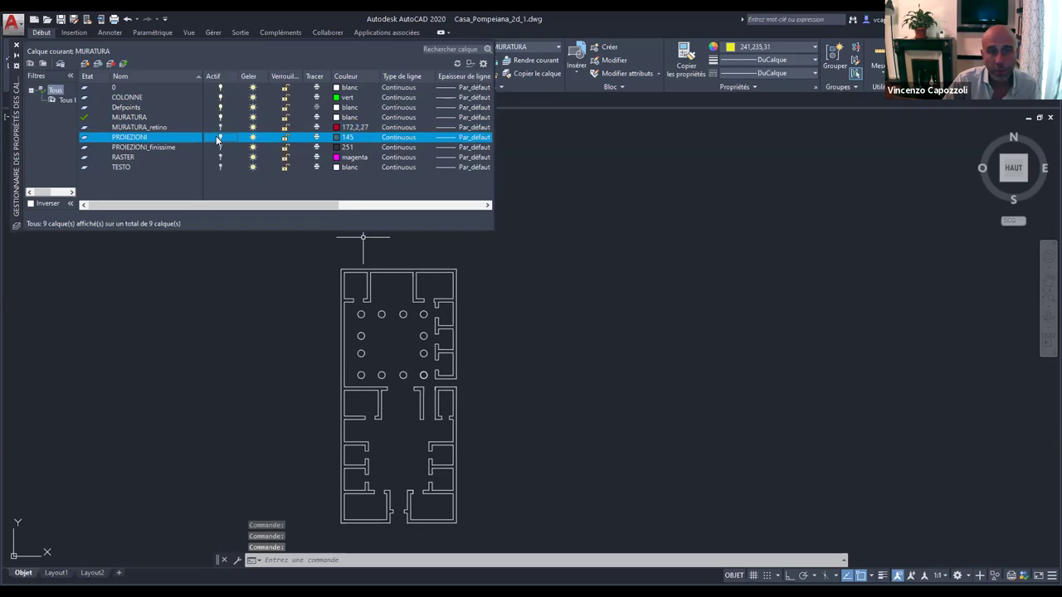
left_click(221, 148)
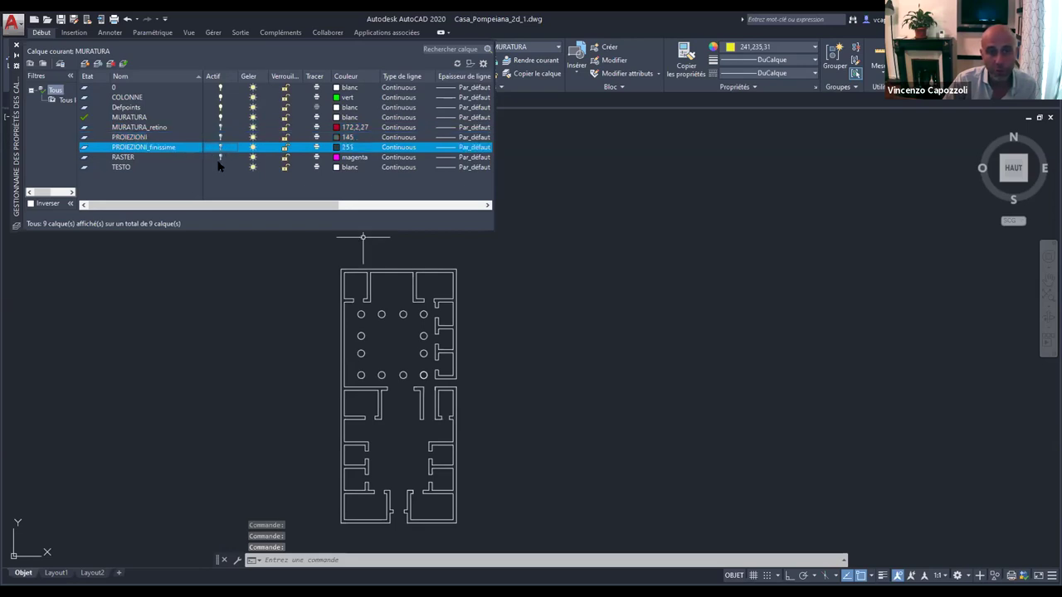
left_click(220, 158)
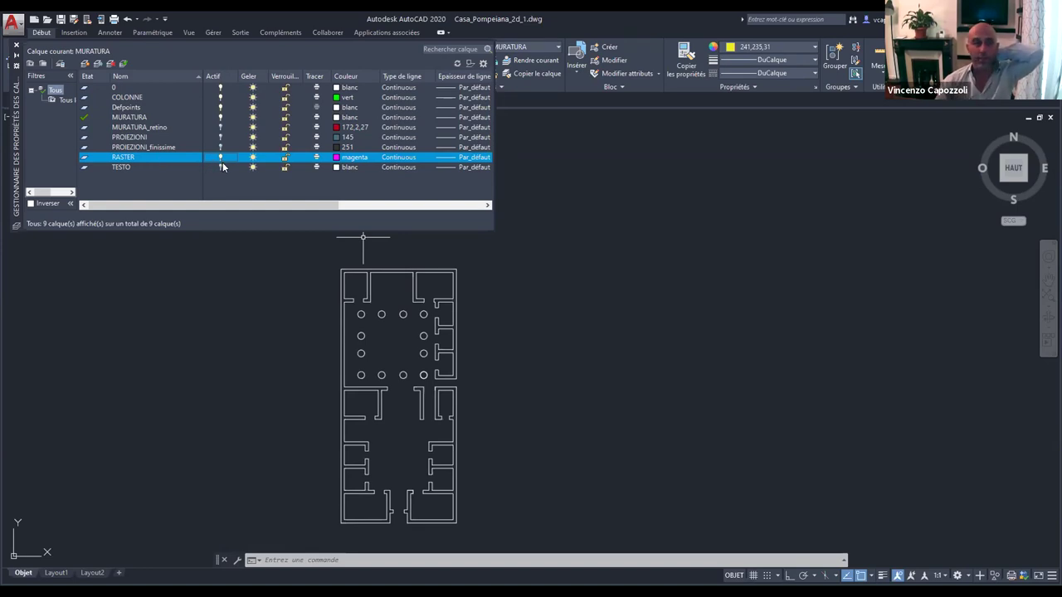
left_click(219, 168)
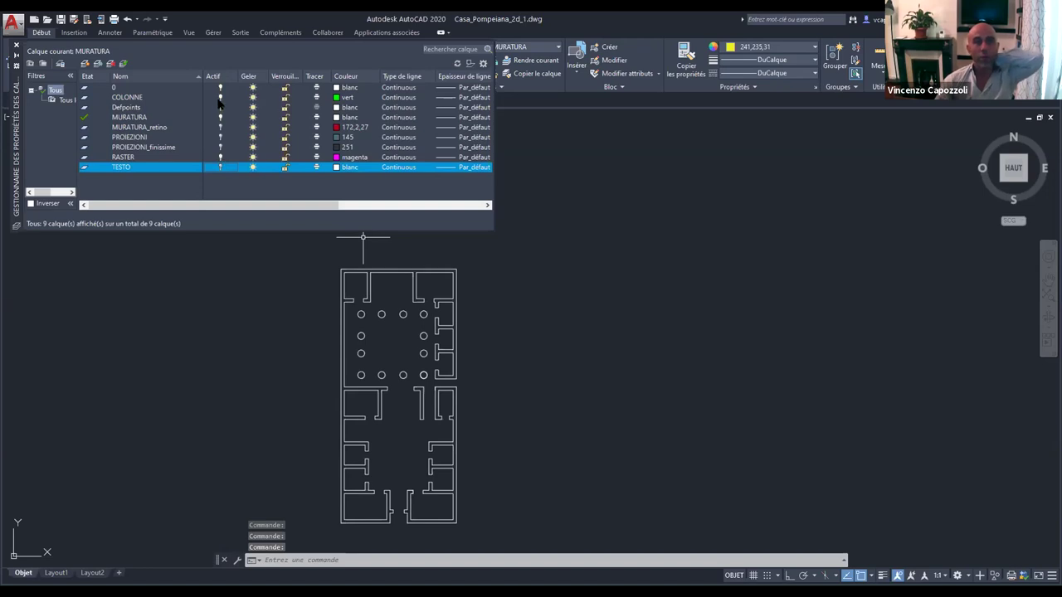
left_click(219, 100)
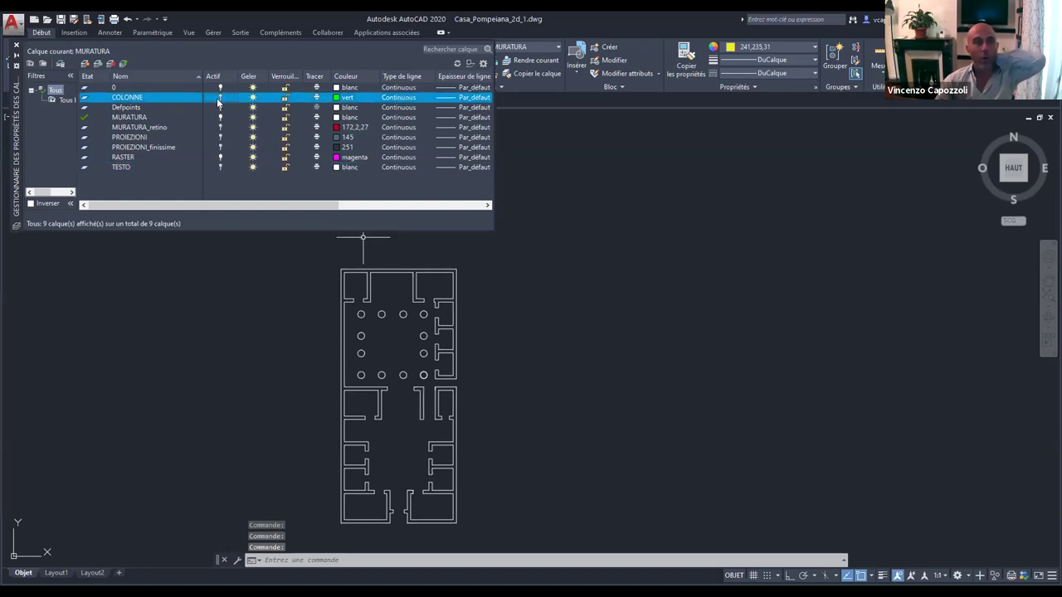
left_click(167, 304)
left_click(167, 304)
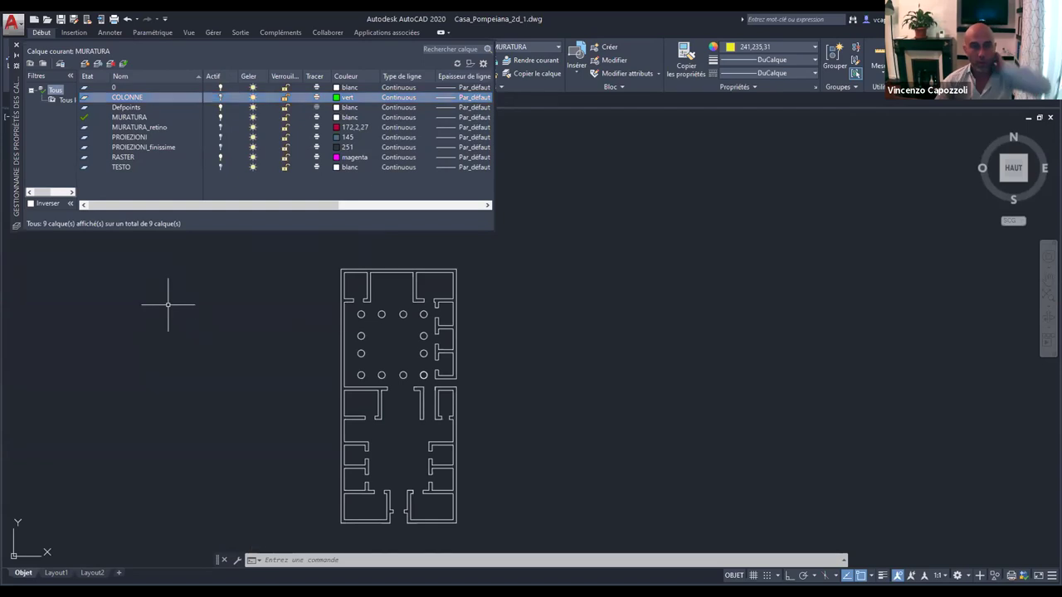
In the Layer Properties Manager, switch off the current MURATURA layer and confirm the warning.
left_click(16, 46)
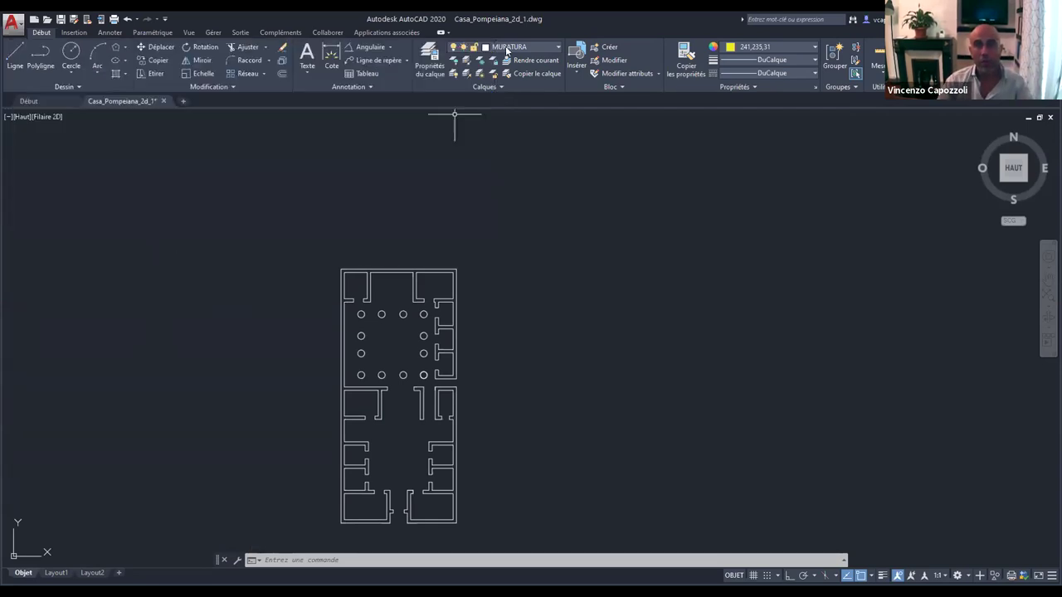
left_click(508, 47)
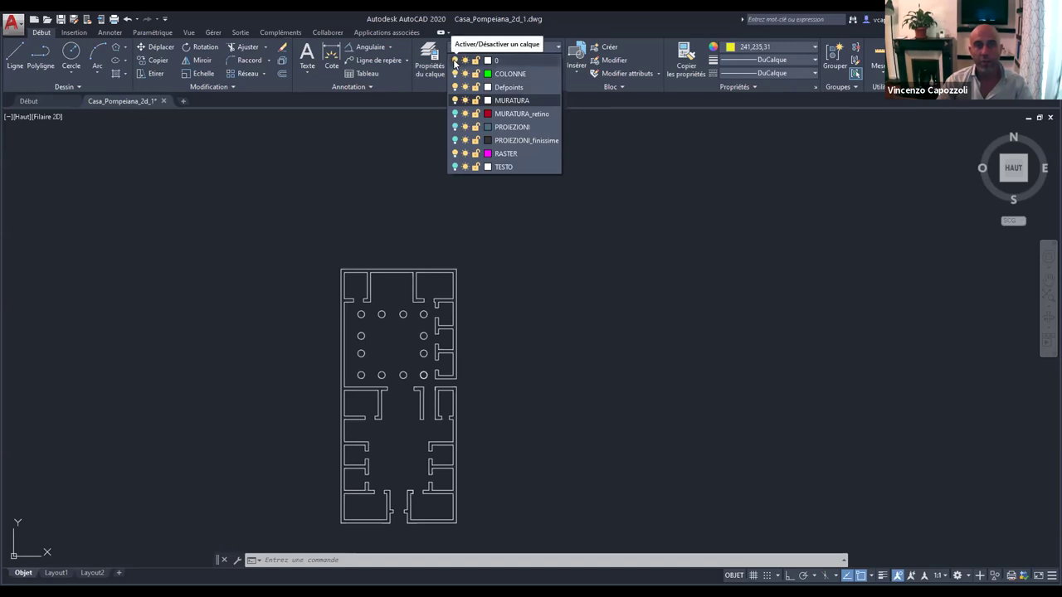
left_click(443, 57)
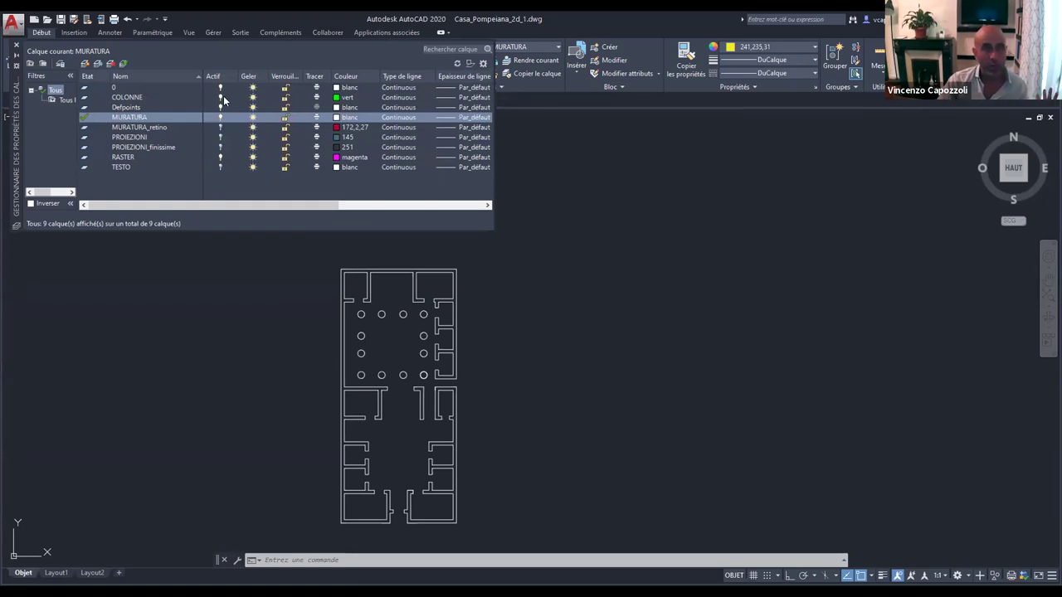
left_click(220, 117)
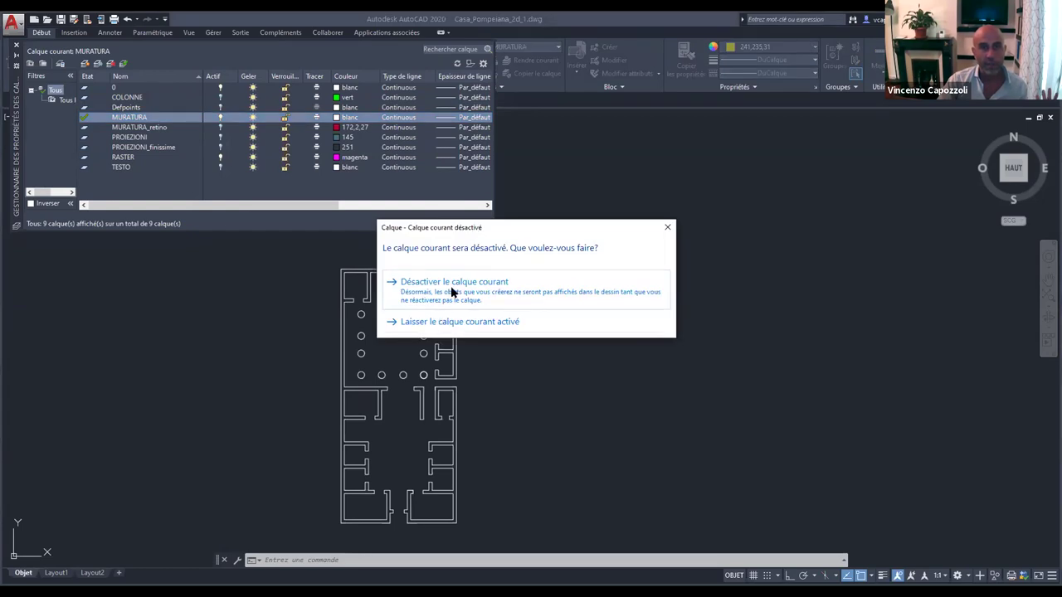
left_click(453, 290)
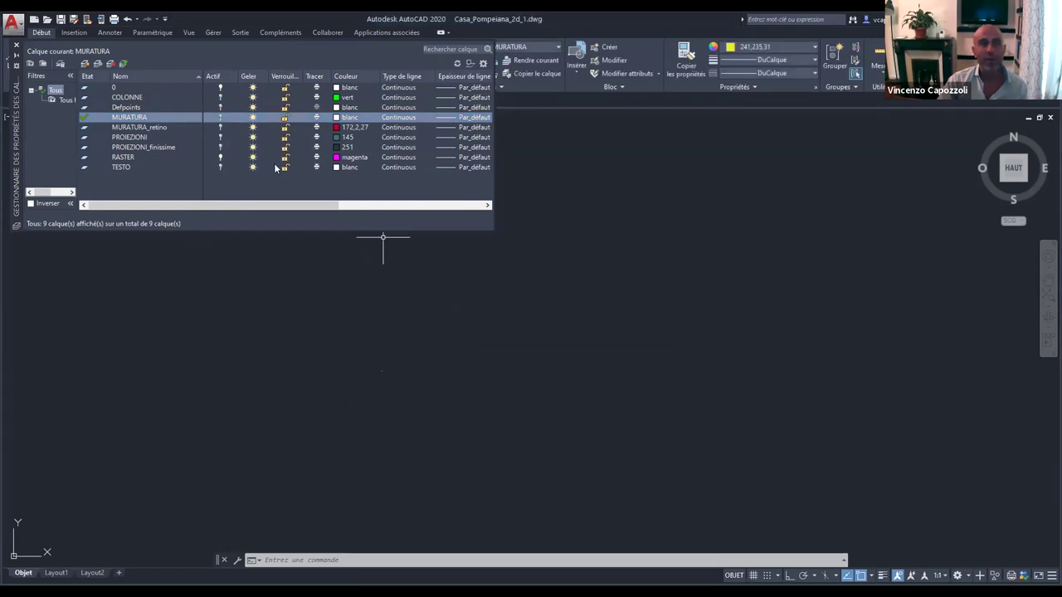
Toggle MURATURA back on, then off again with confirmation, and select the Defpoints layer.
left_click(219, 117)
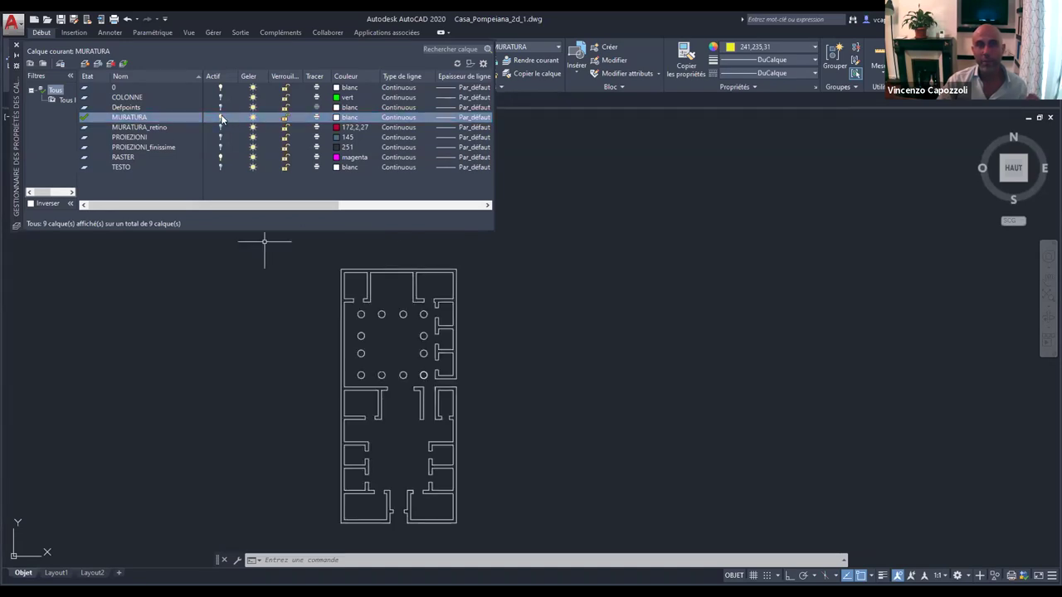
left_click(220, 117)
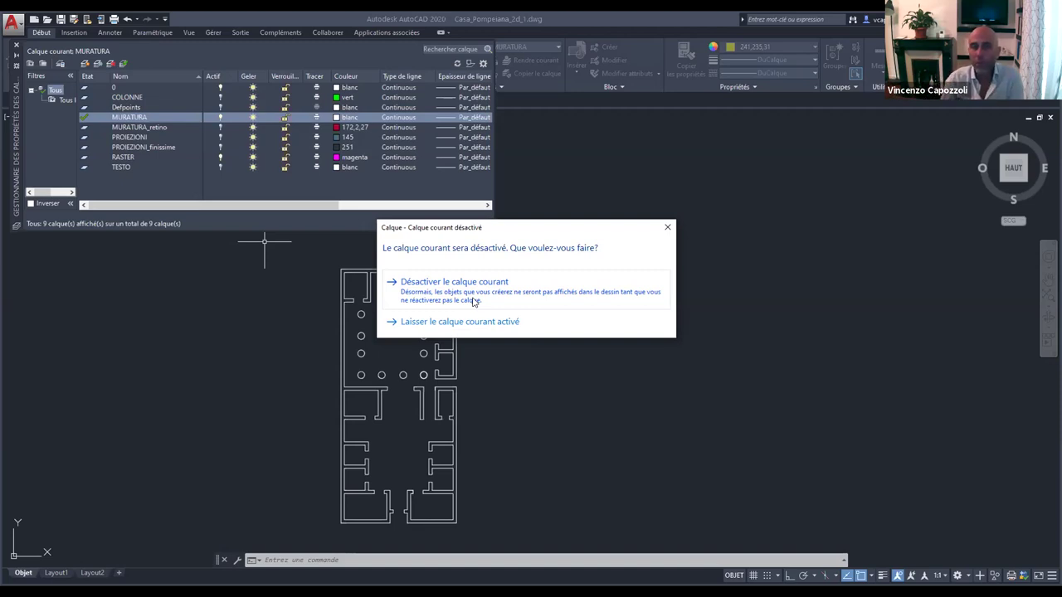
left_click(485, 300)
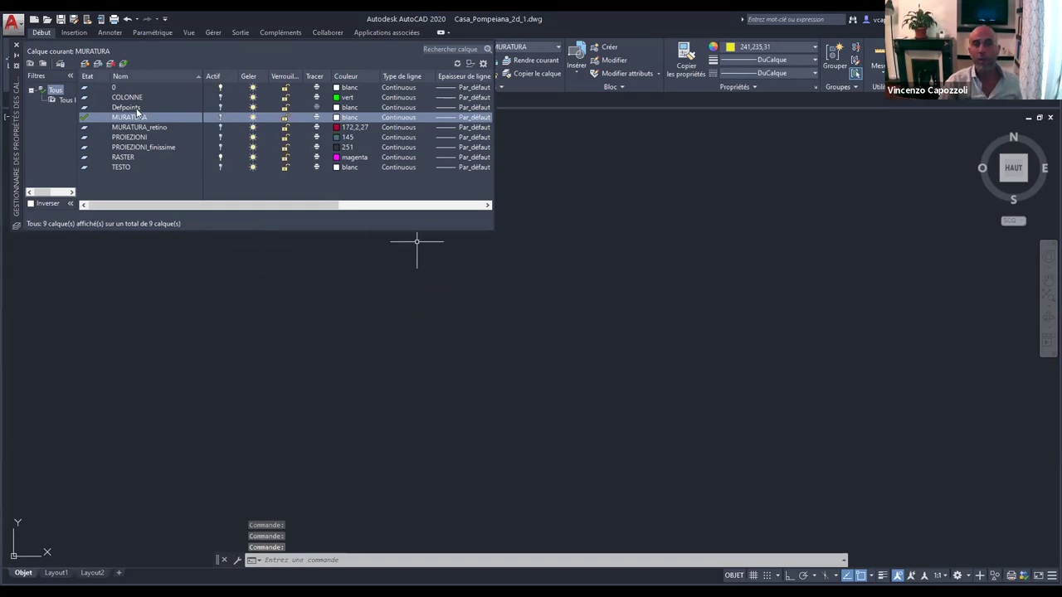
left_click(220, 107)
Set Defpoints as current, turn MURATURA back on, and recentre and zoom the floor plan.
key("Escape")
double_click(220, 107)
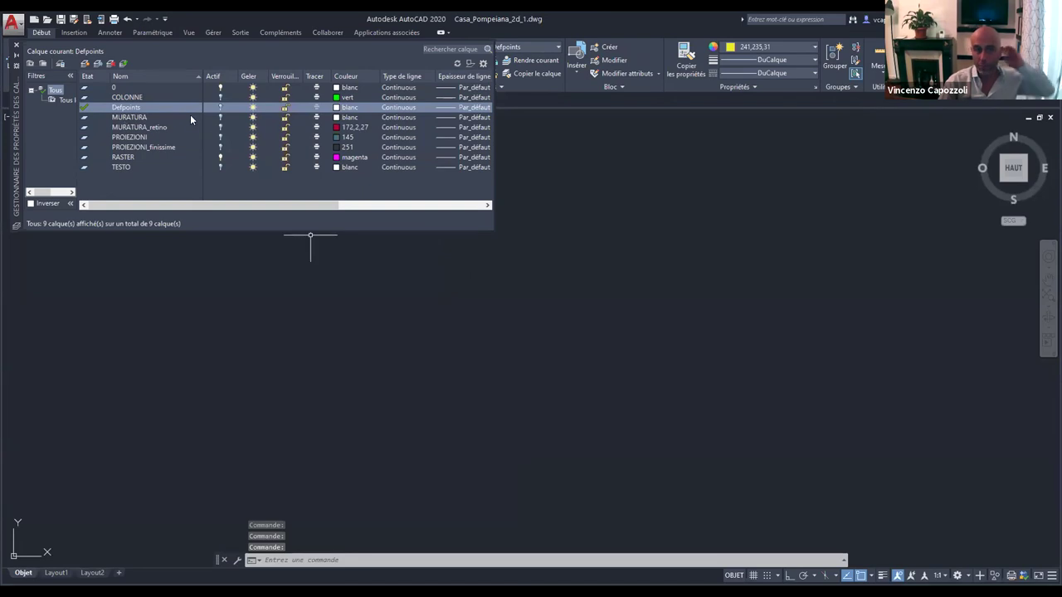
left_click(220, 118)
scroll(504, 301, "down", 2)
scroll(504, 343, "up", 2)
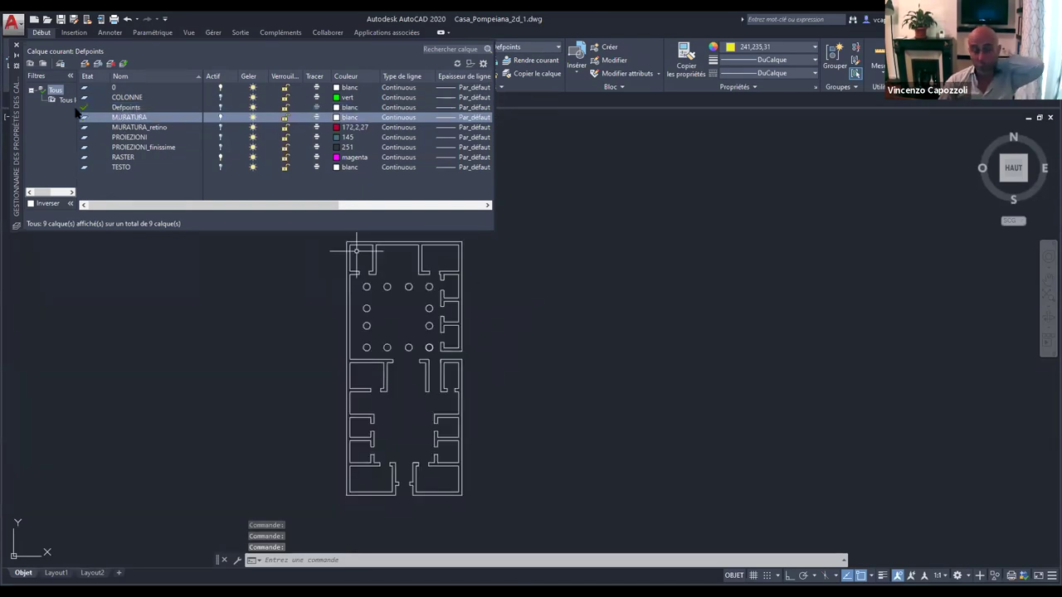
middle_click_drag(568, 334, 744, 306)
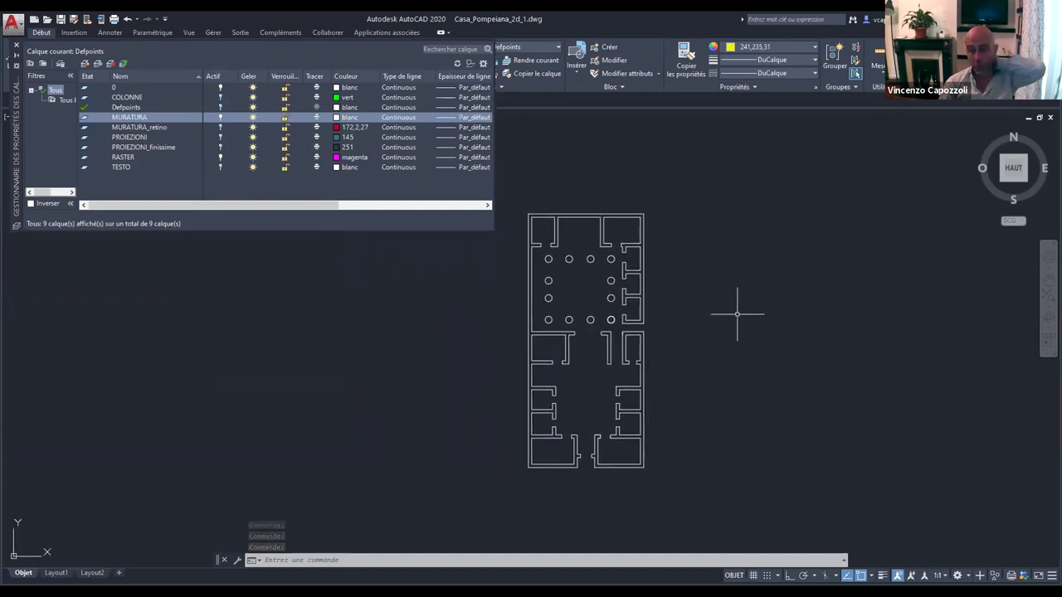
scroll(664, 318, "up", 2)
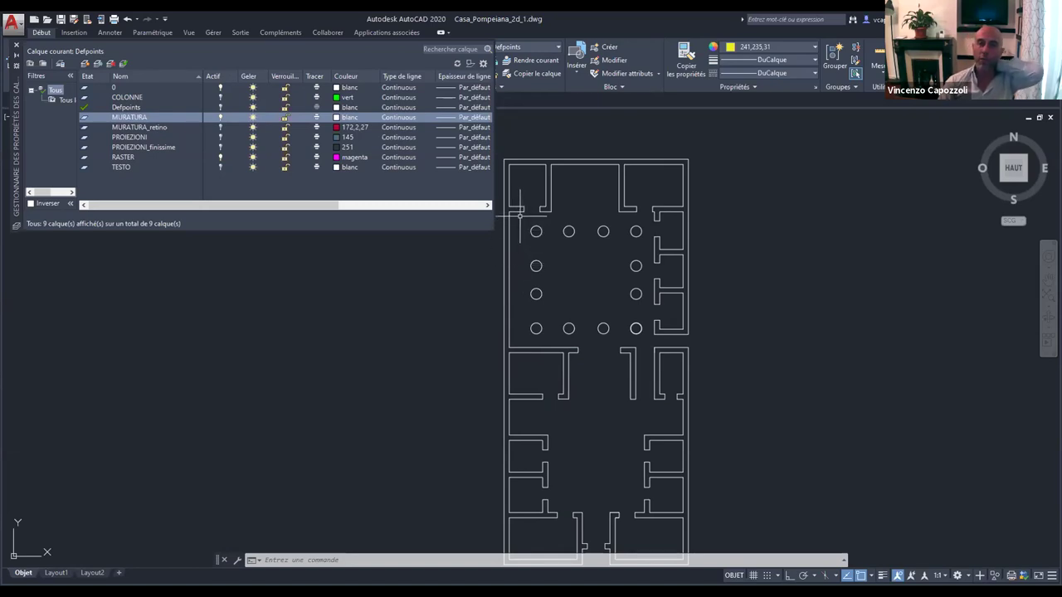
Window-select only the twelve atrium columns, discarding the stray wall selection and grip stretch.
left_click(651, 335)
left_click(502, 232)
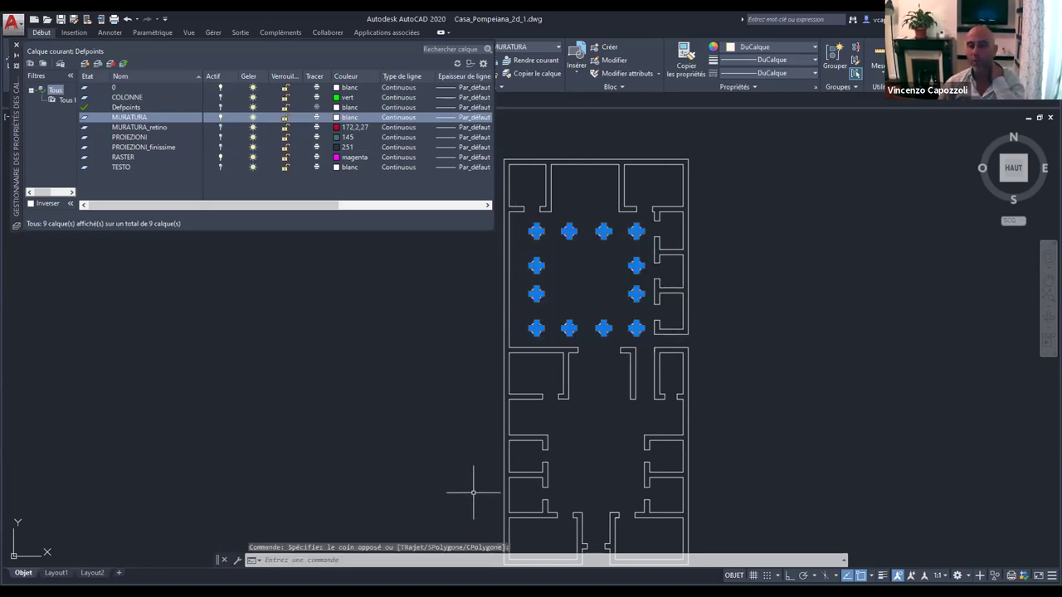
key("Escape")
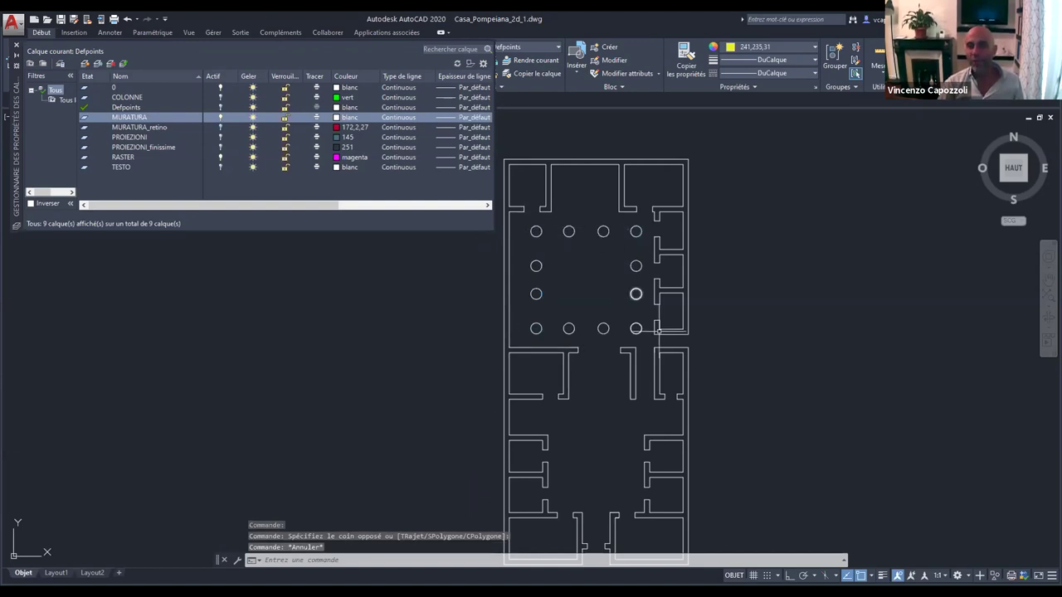
left_click(691, 336)
left_click(537, 232)
left_click(537, 231)
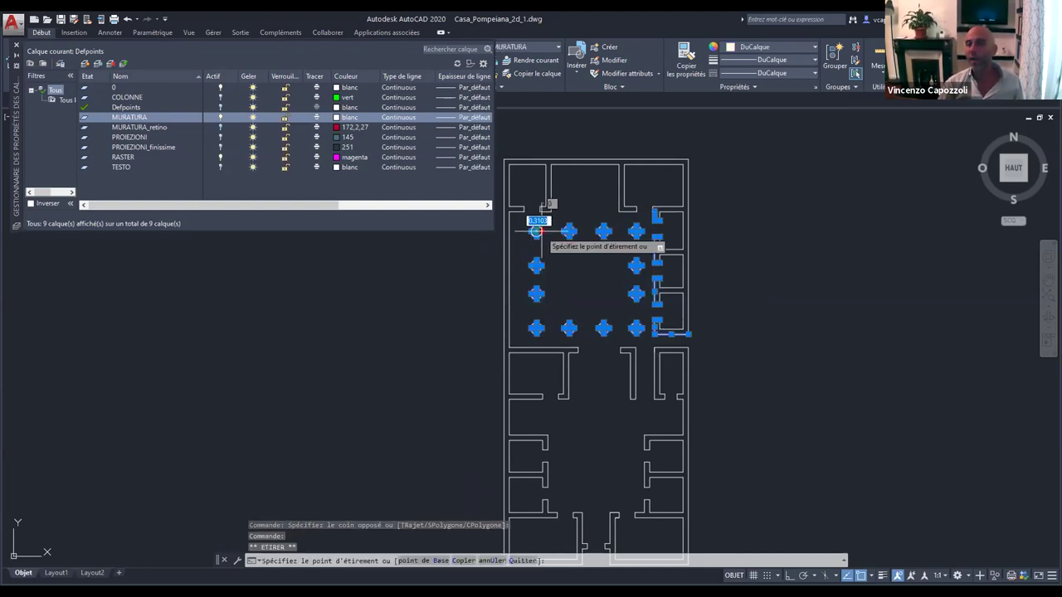
key("Escape")
key("Escape")
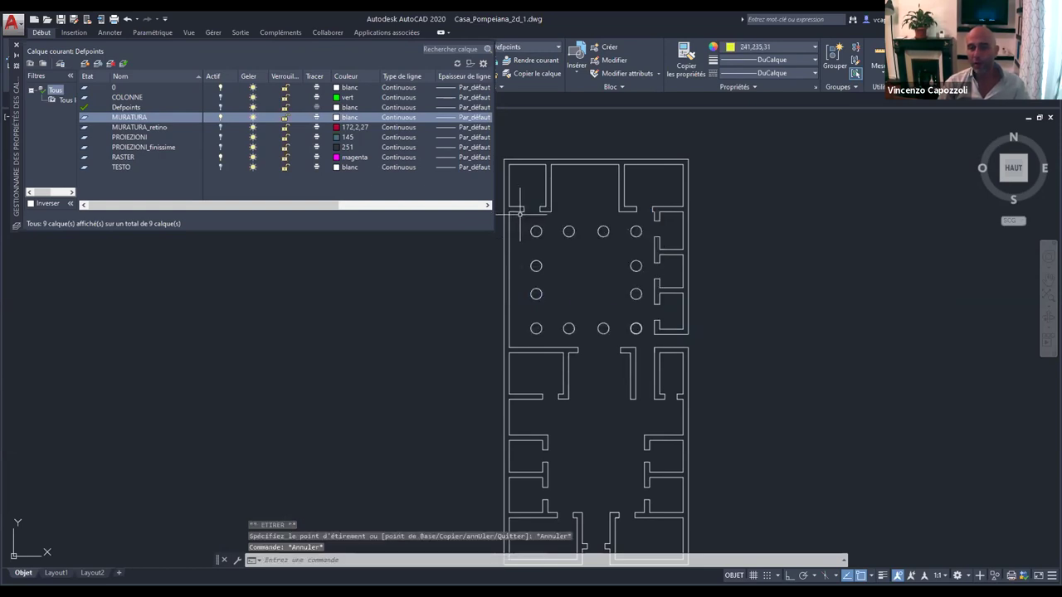
left_click(519, 214)
left_click(670, 365)
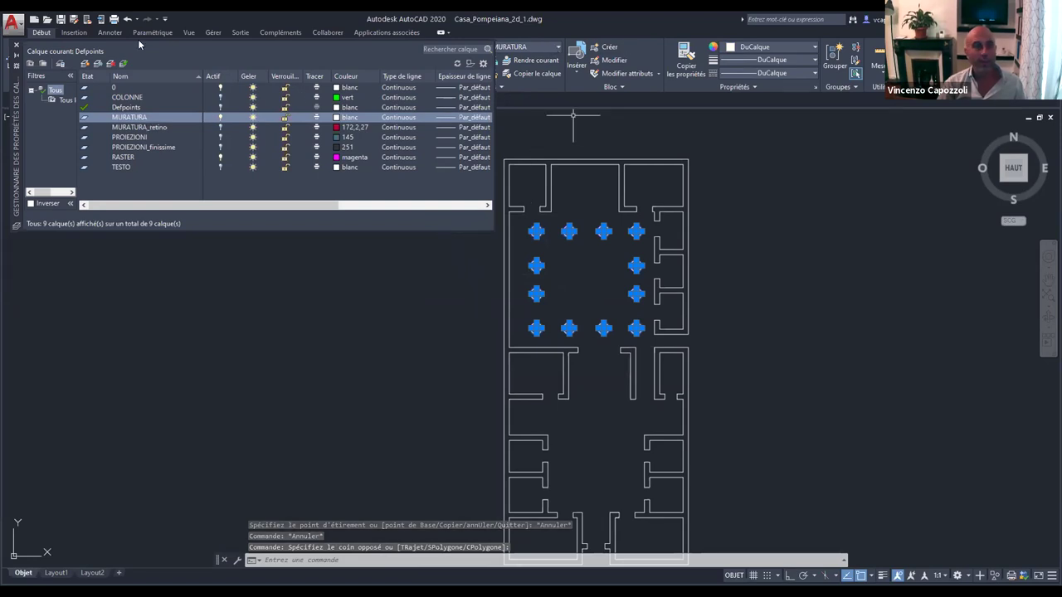
Turn the COLONNE layer off in the ribbon layer list, then make COLONNE current.
left_click(17, 47)
left_click(543, 46)
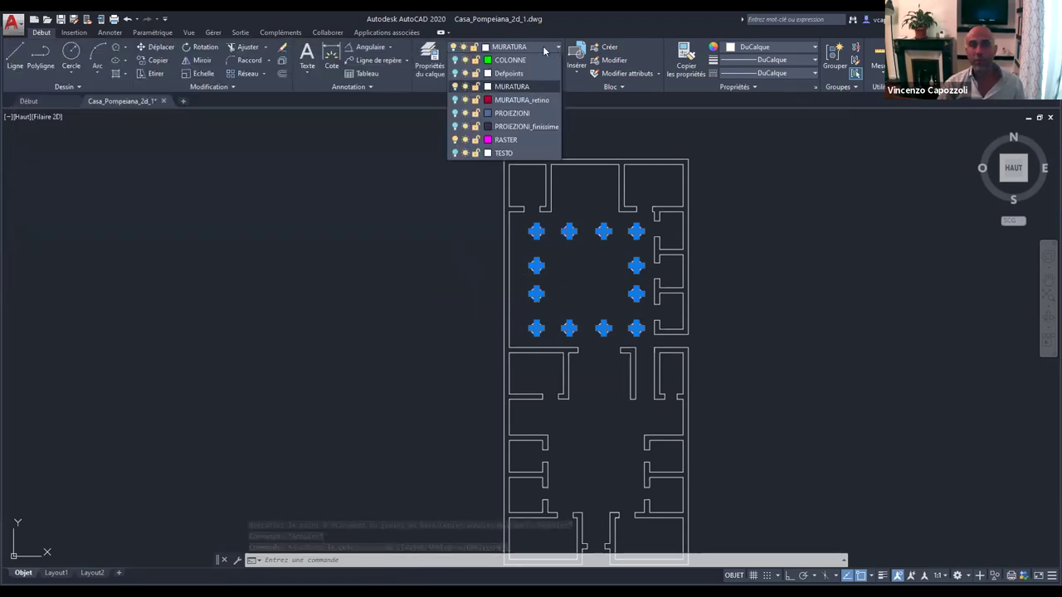
left_click(454, 74)
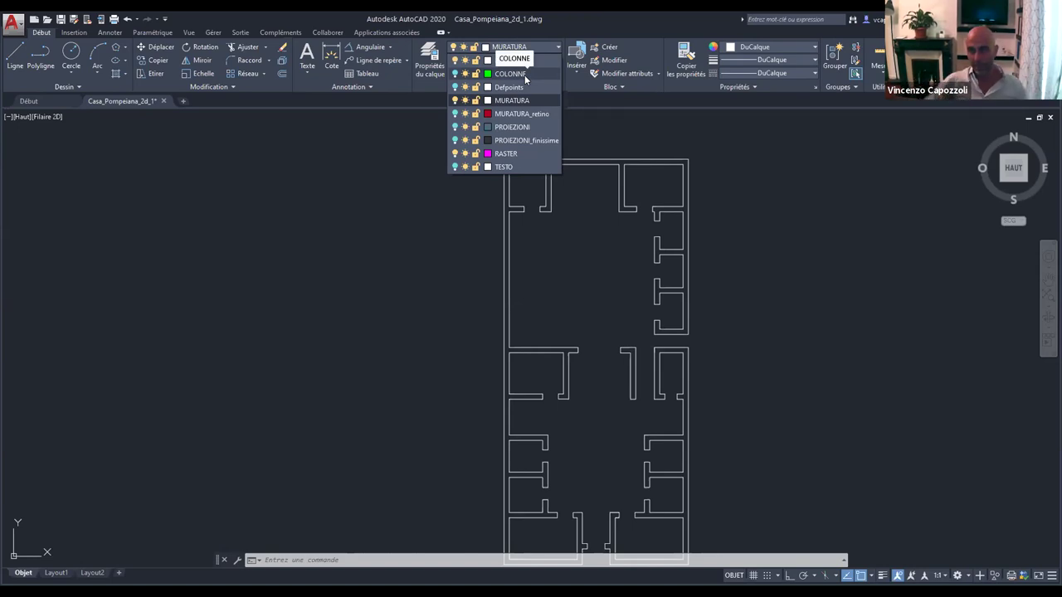
left_click(524, 75)
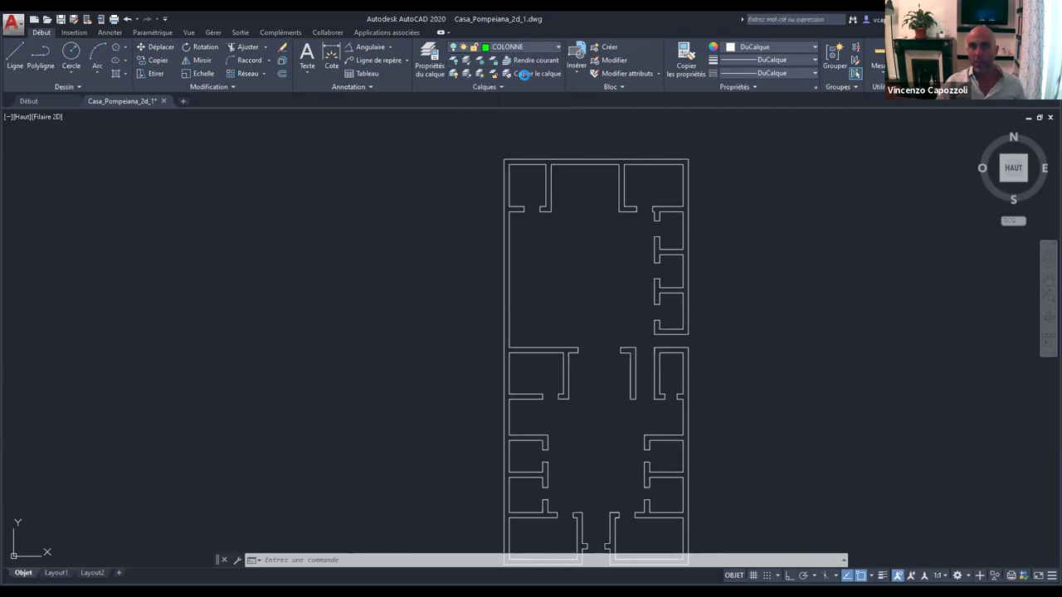
left_click(598, 313)
scroll(505, 207, "down", 2)
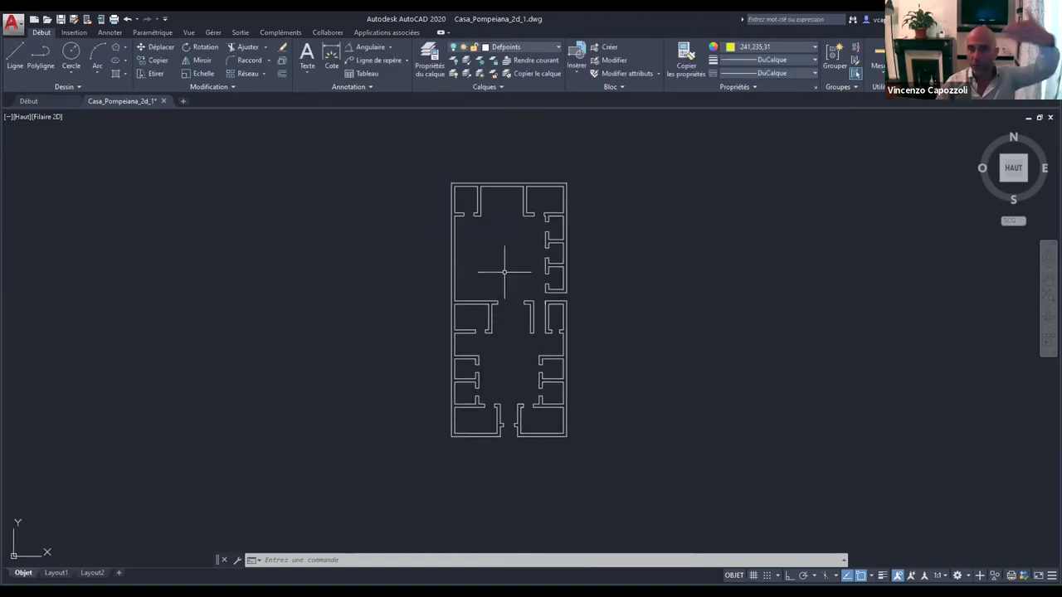
scroll(516, 296, "up", 2)
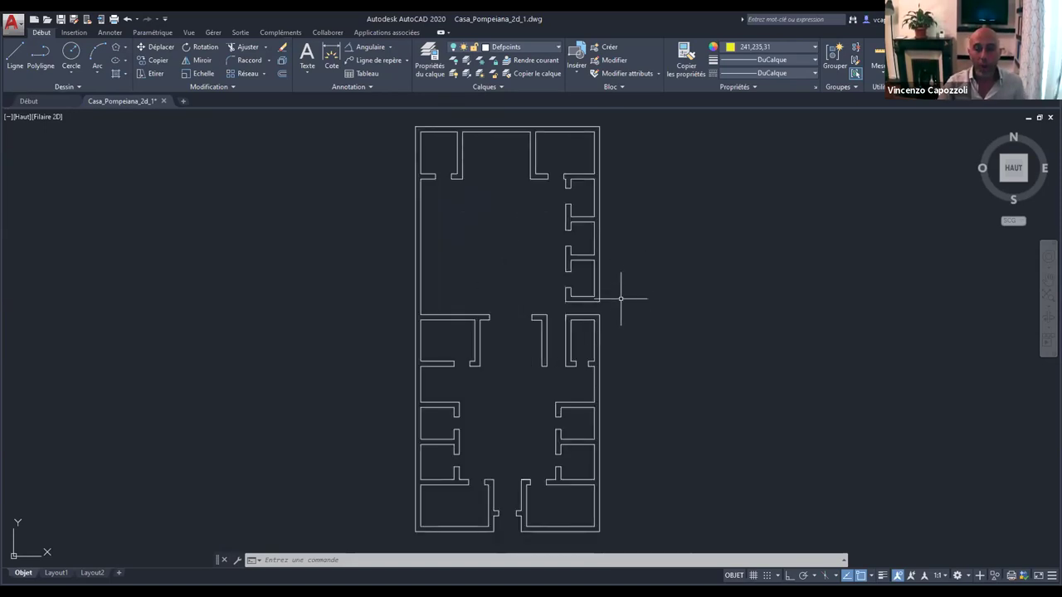
scroll(690, 456, "down", 3)
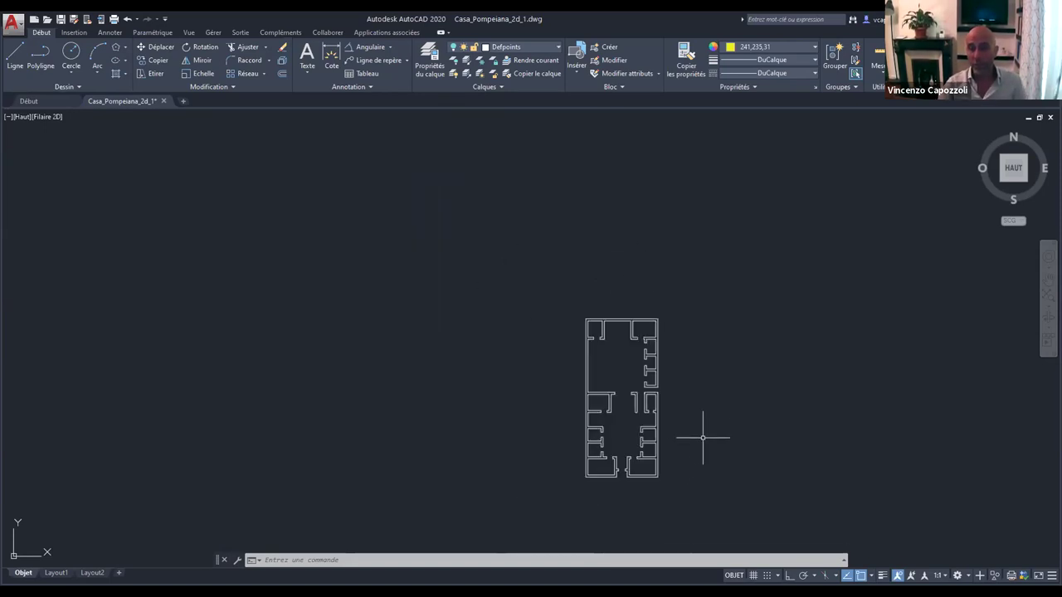
left_click(704, 495)
left_click(440, 198)
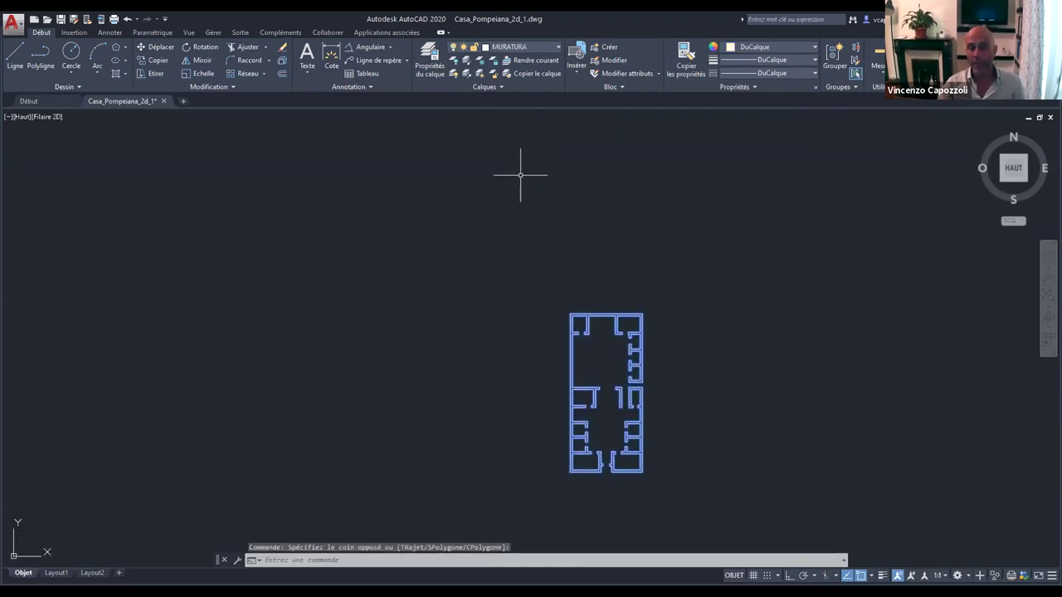
middle_click_drag(645, 290, 574, 219)
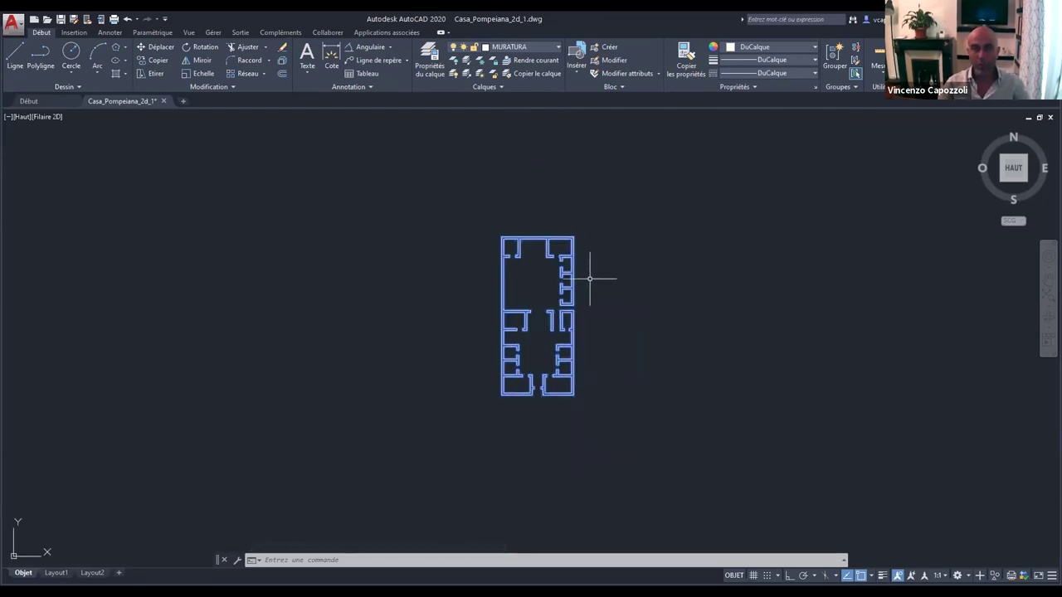
scroll(589, 278, "up", 2)
key("Escape")
left_click(426, 202)
left_click(590, 316)
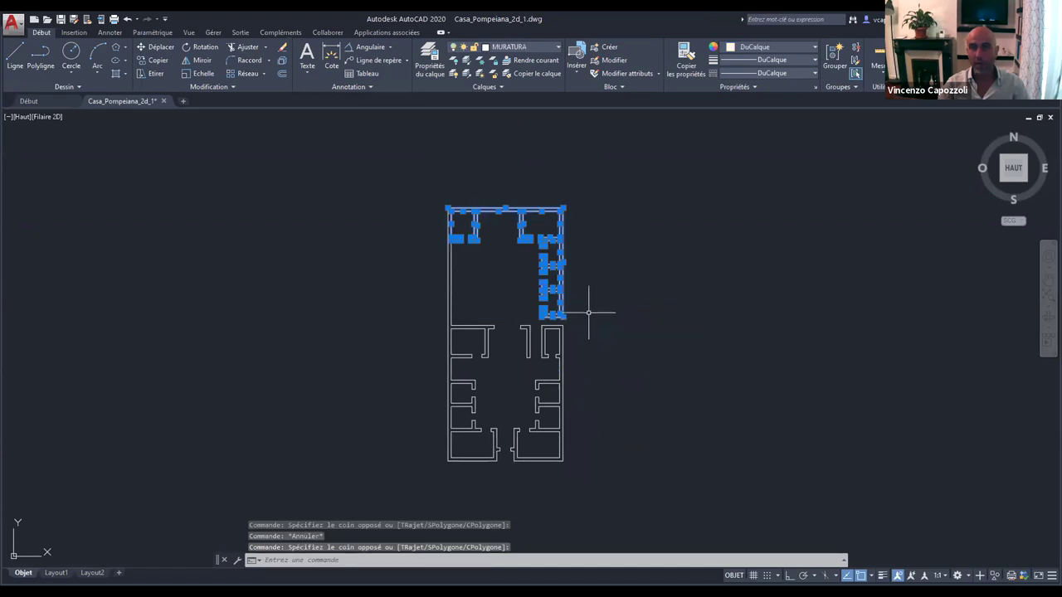
key("Escape")
left_click(630, 319)
left_click(510, 224)
key("Escape")
left_click(426, 190)
left_click(504, 279)
key("Escape")
left_click(426, 173)
left_click(539, 301)
key("Escape")
left_click(597, 315)
left_click(539, 248)
key("Escape")
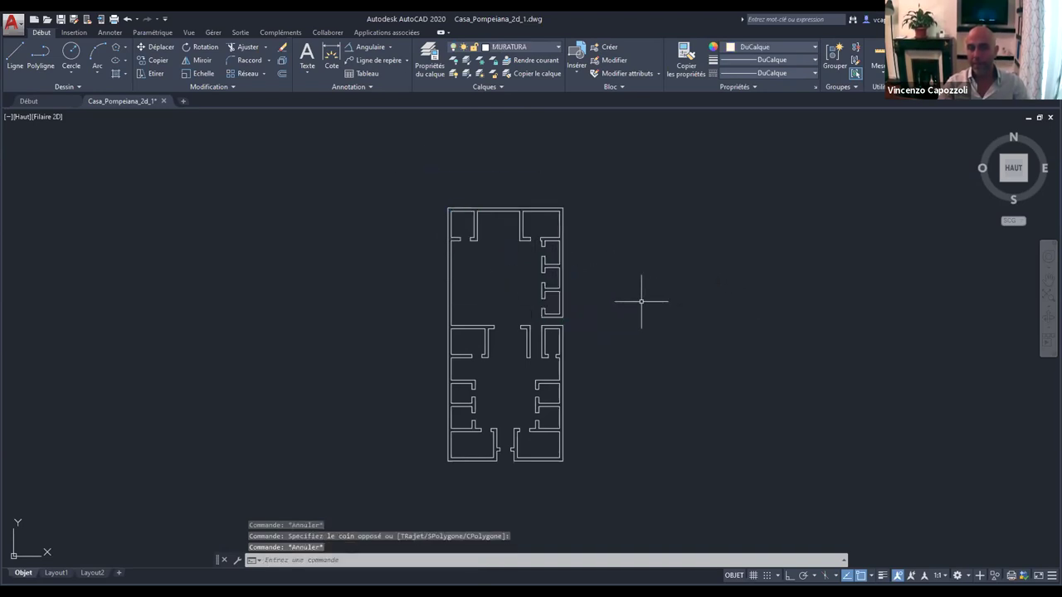
scroll(560, 292, "up", 2)
left_click(350, 157)
key("Escape")
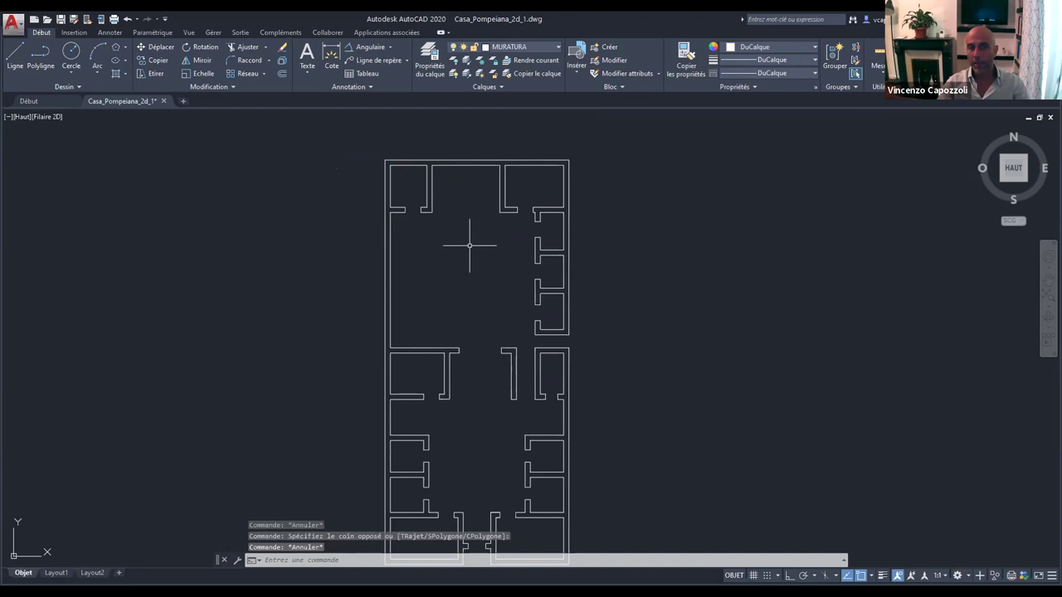
left_click(527, 252)
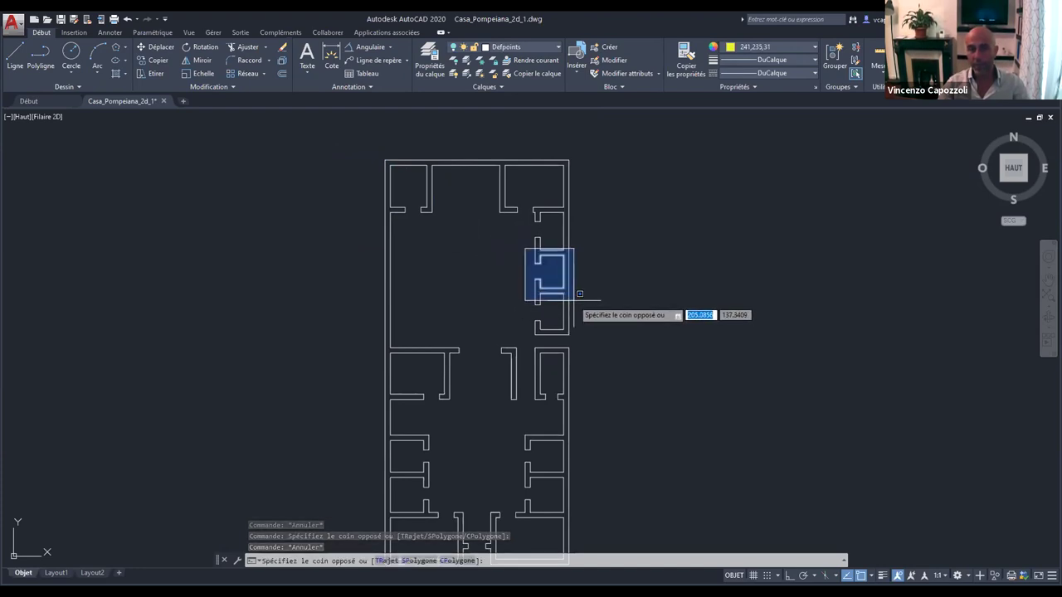
left_click(582, 292)
scroll(583, 293, "up", 3)
scroll(582, 293, "up", 3)
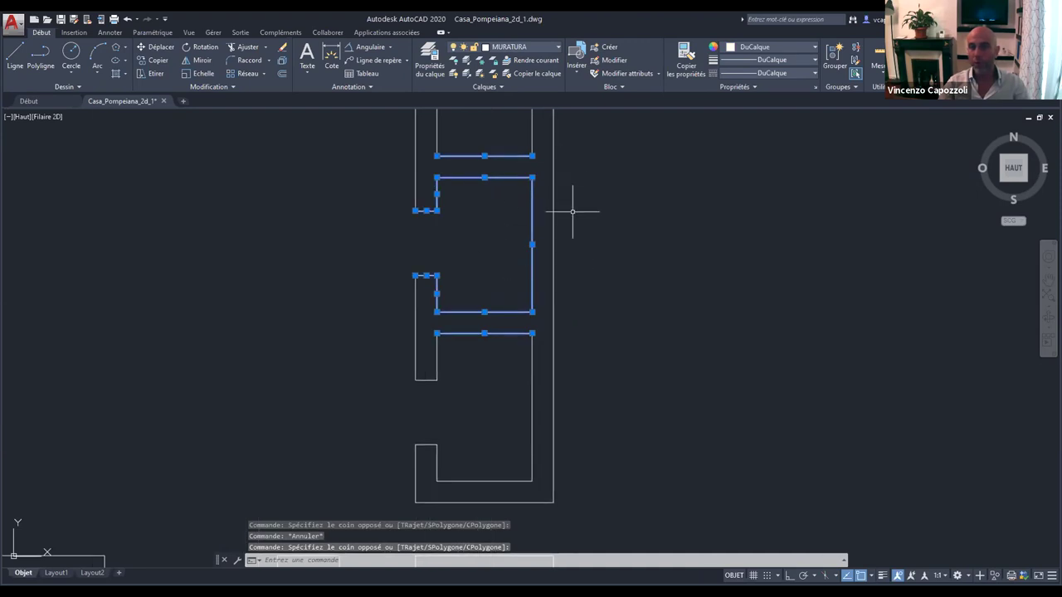
key("Escape")
left_click(532, 264)
key("Escape")
left_click(466, 177)
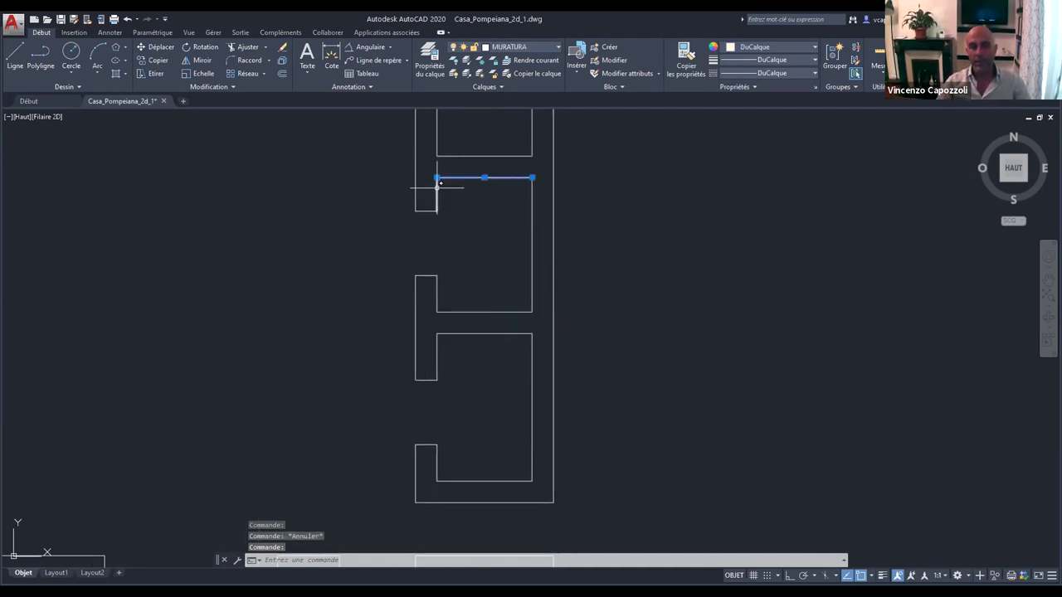
key("Escape")
left_click(436, 293)
key("Escape")
left_click(427, 278)
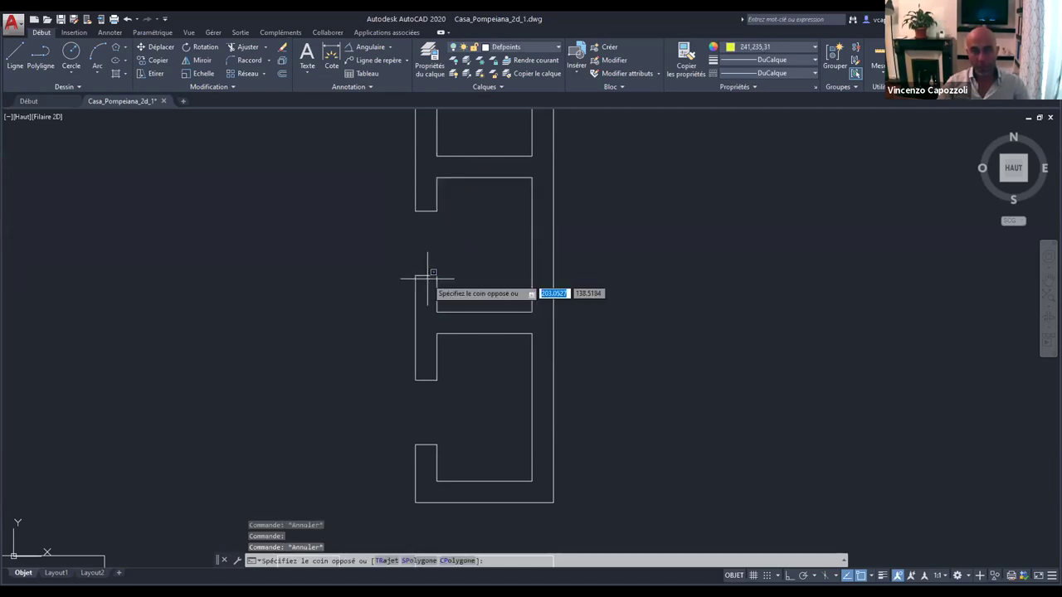
key("Escape")
scroll(477, 265, "down", 3)
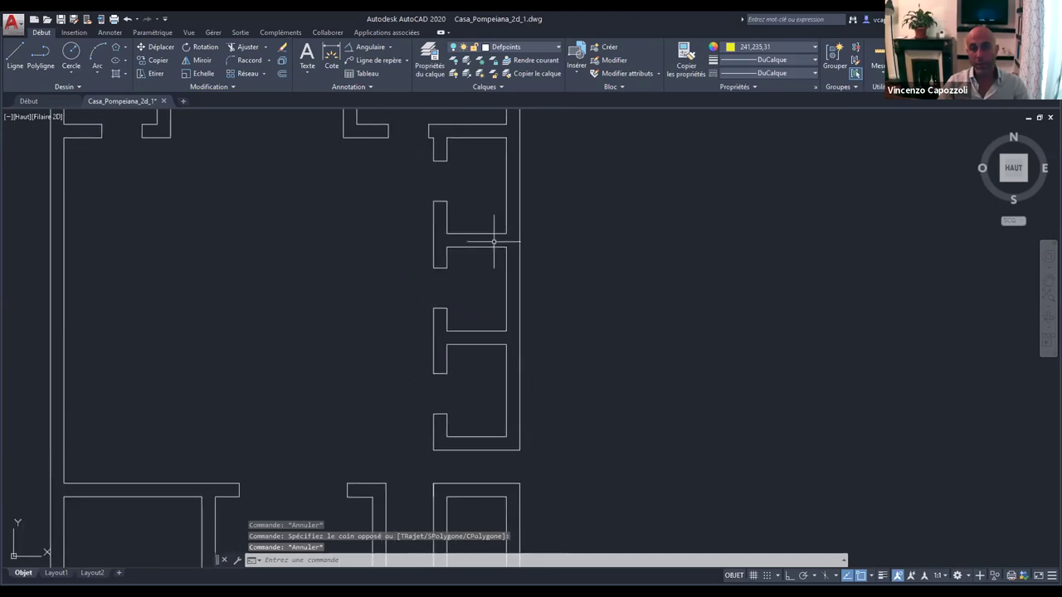
scroll(514, 240, "down", 2)
scroll(559, 251, "down", 1)
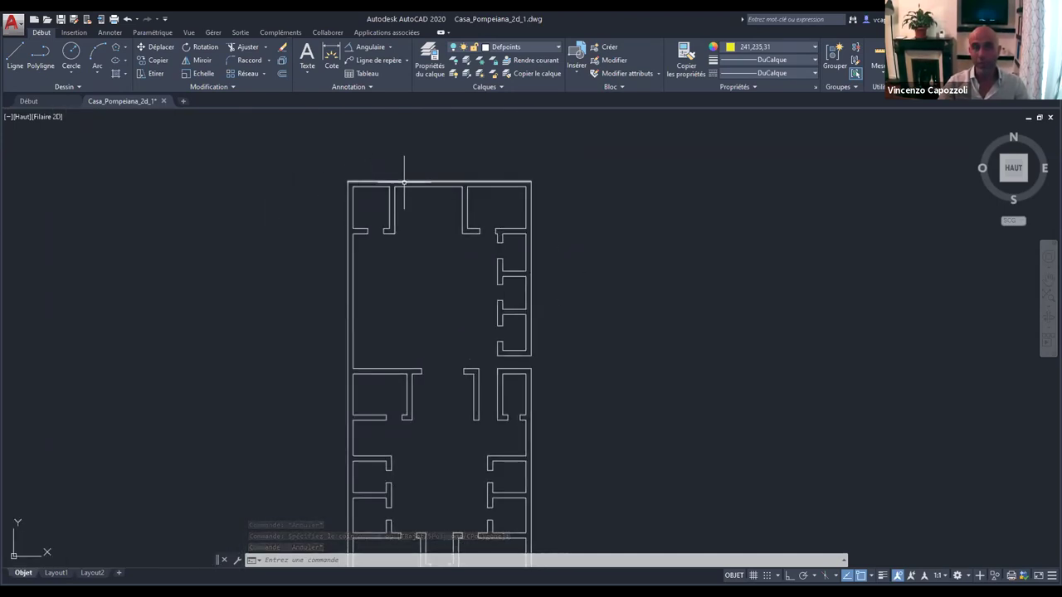
left_click(406, 181)
key("Escape")
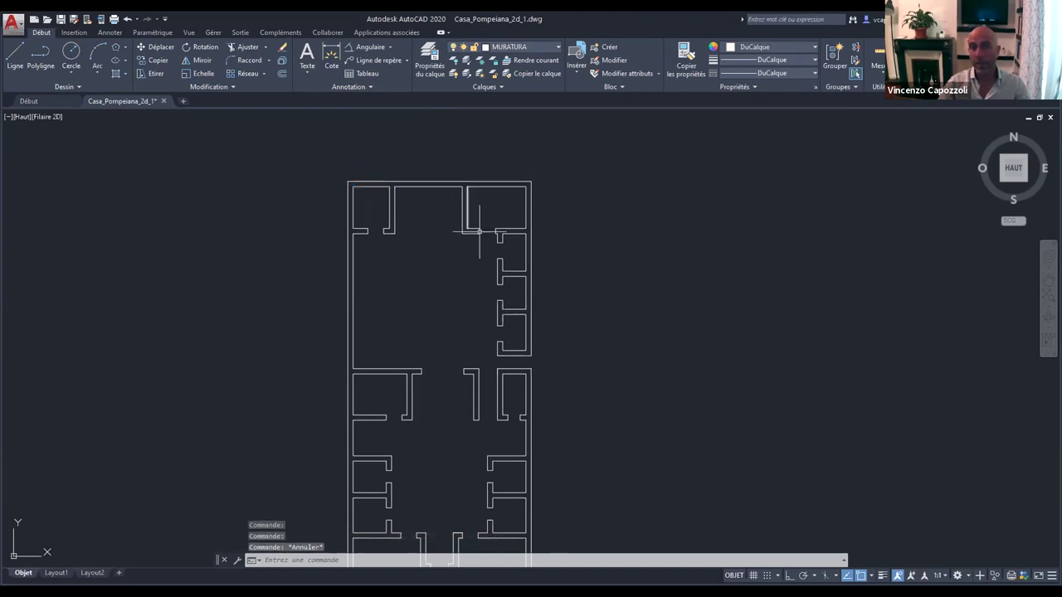
scroll(541, 242, "down", 3)
middle_click_drag(595, 280, 579, 282)
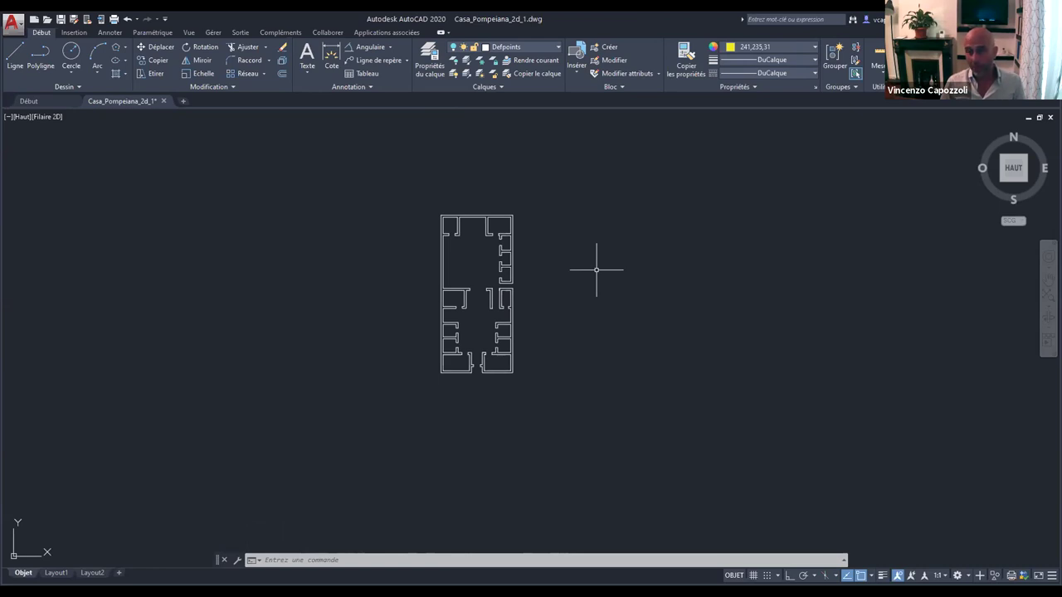
scroll(596, 270, "up", 4)
middle_click_drag(440, 300, 569, 221)
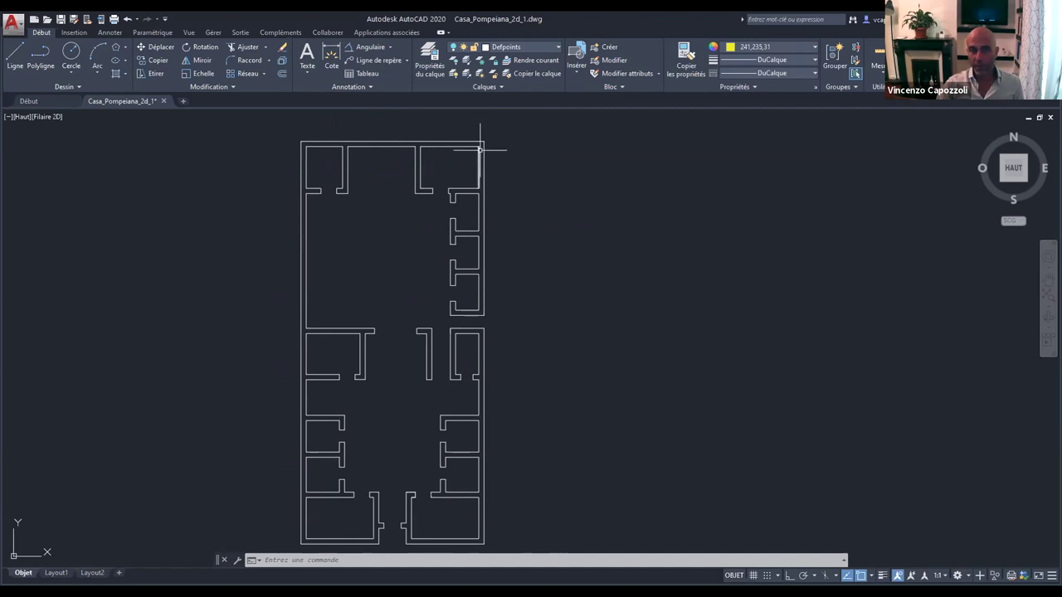
scroll(317, 174, "up", 4)
middle_click_drag(332, 204, 336, 239)
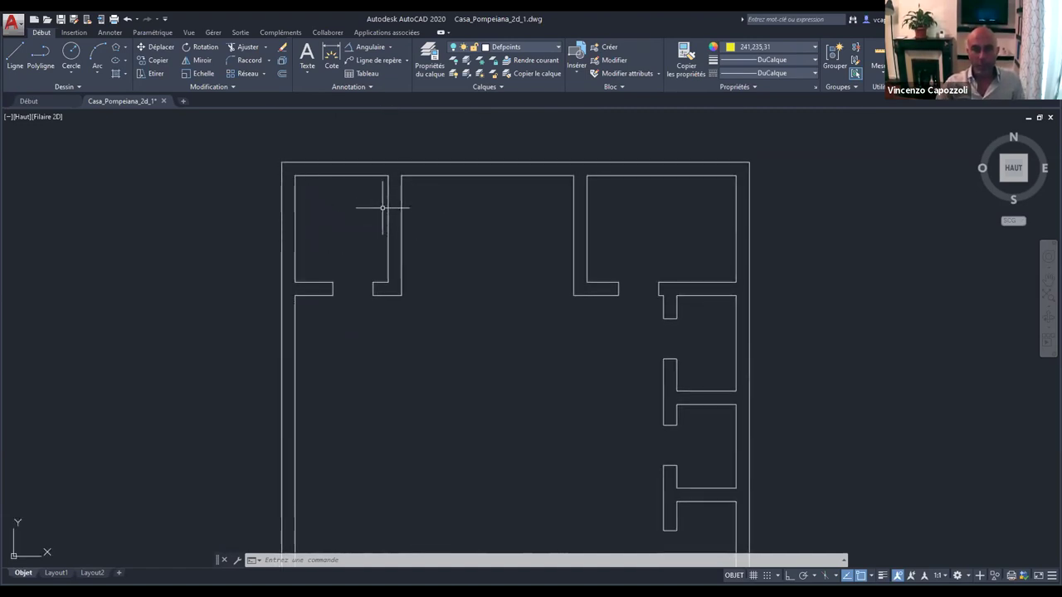
left_click(387, 220)
left_click(401, 224)
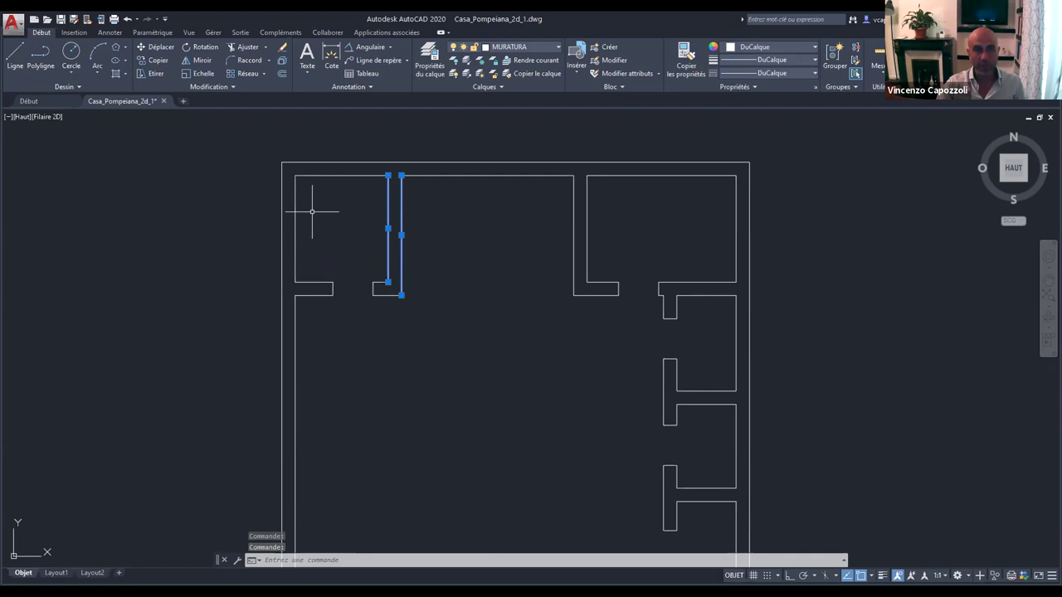
scroll(569, 230, "up", 2)
scroll(571, 275, "down", 1)
scroll(250, 205, "up", 1)
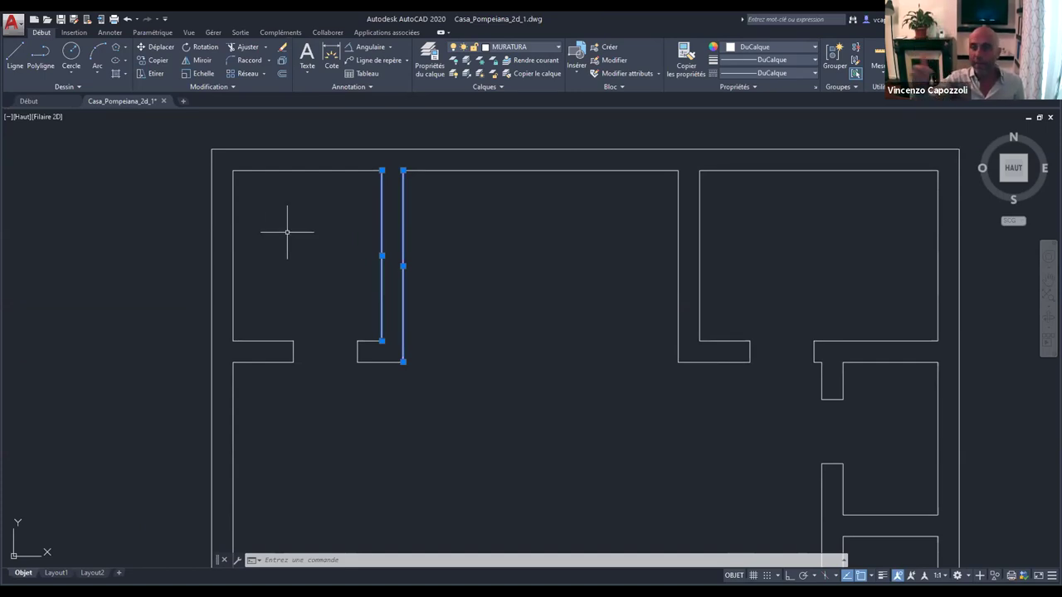
scroll(209, 199, "down", 2)
key("Escape")
scroll(398, 265, "down", 2)
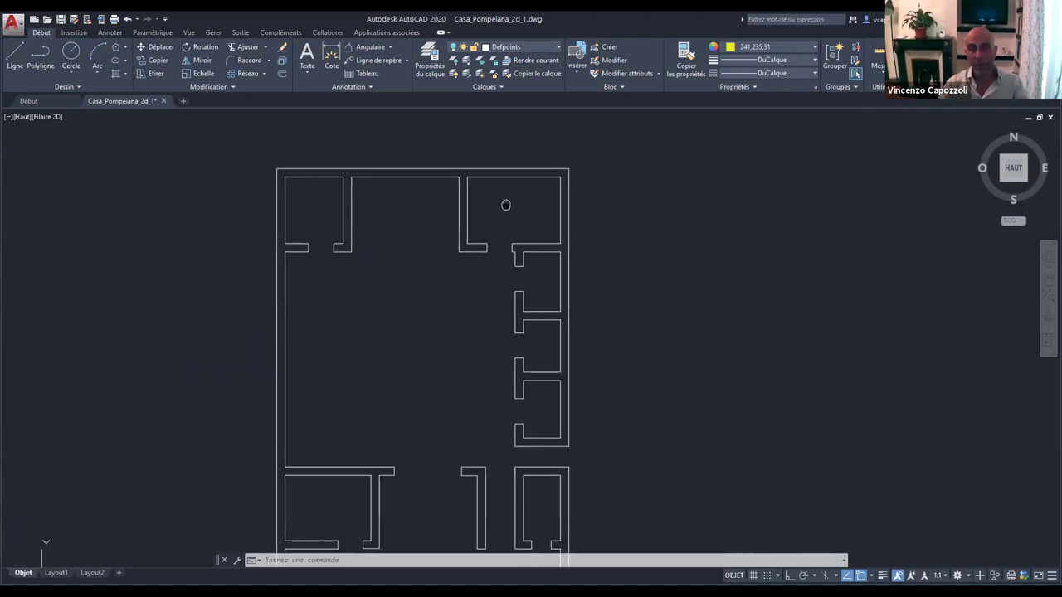
scroll(320, 199, "up", 2)
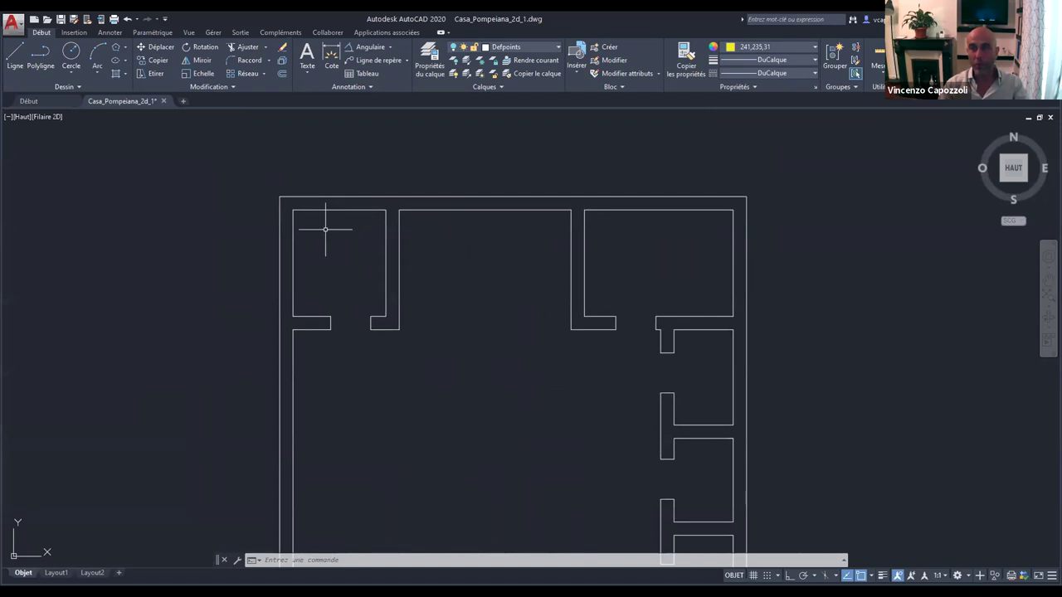
scroll(327, 223, "up", 2)
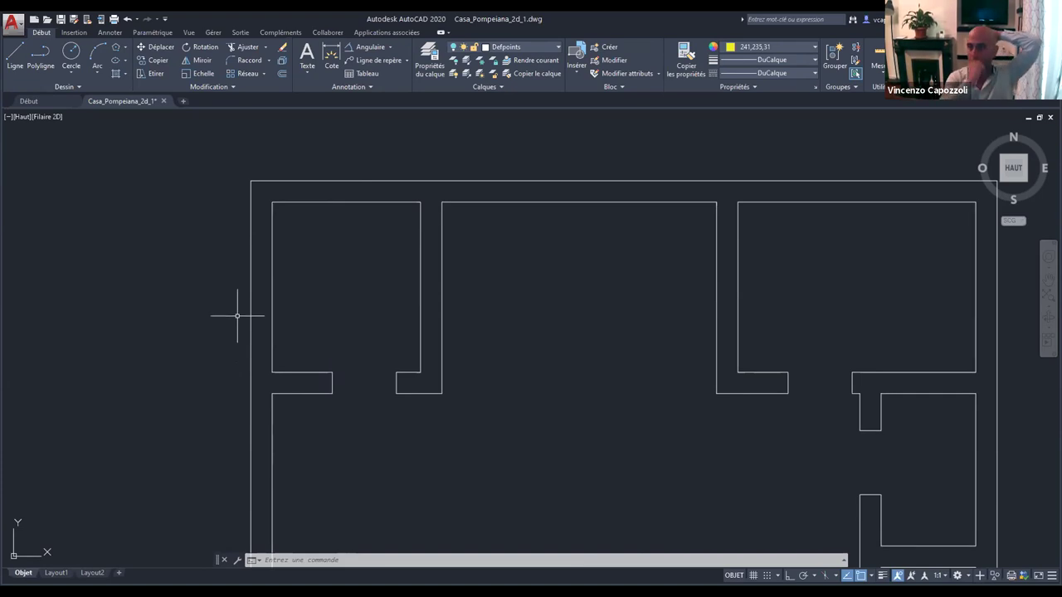
scroll(638, 277, "down", 2)
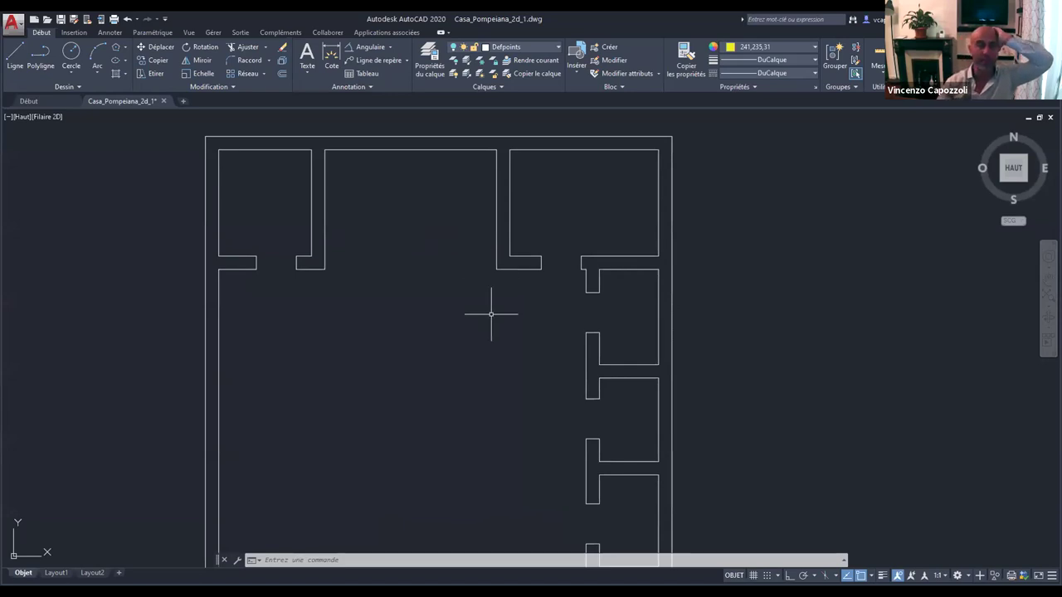
scroll(570, 237, "up", 1)
scroll(648, 282, "up", 1)
scroll(539, 273, "down", 1)
scroll(574, 268, "up", 3)
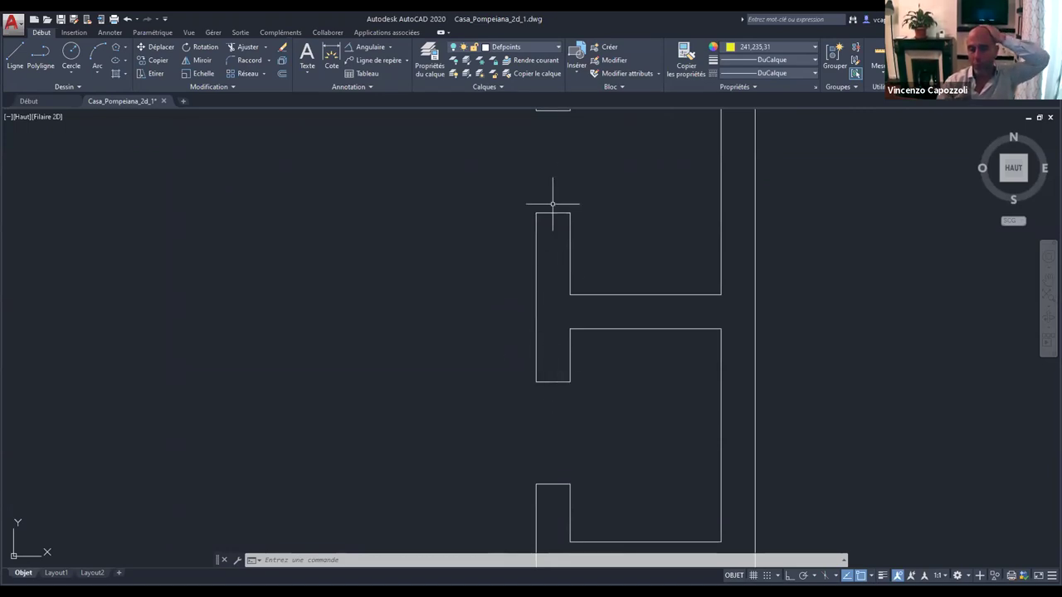
scroll(560, 390, "down", 1)
scroll(585, 312, "down", 2)
mouse_move(550, 335)
middle_mouse_down()
mouse_move(424, 266)
mouse_move(413, 194)
mouse_move(415, 290)
middle_mouse_up()
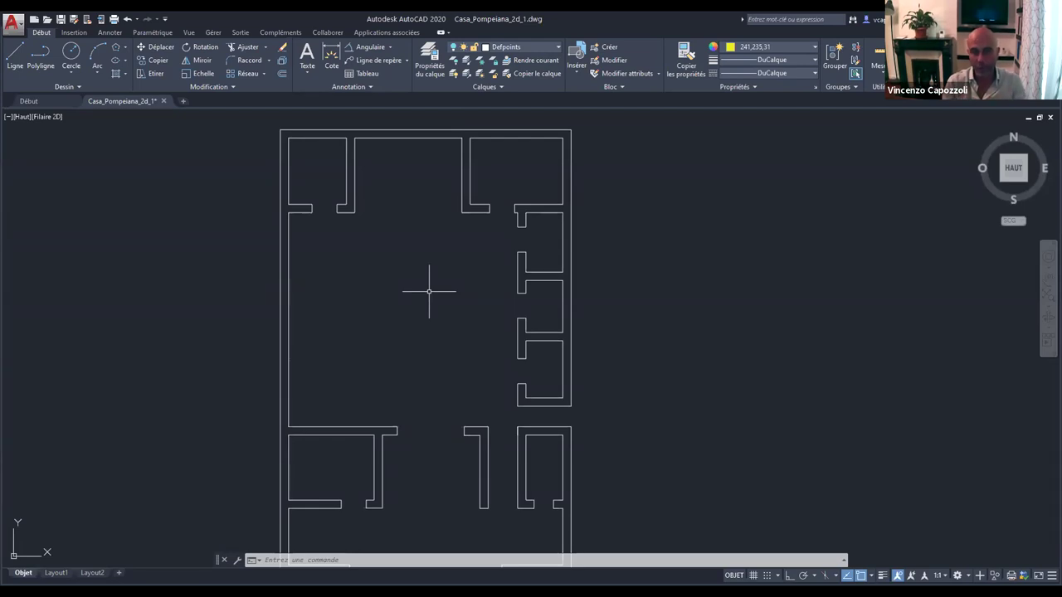
scroll(428, 291, "down", 3)
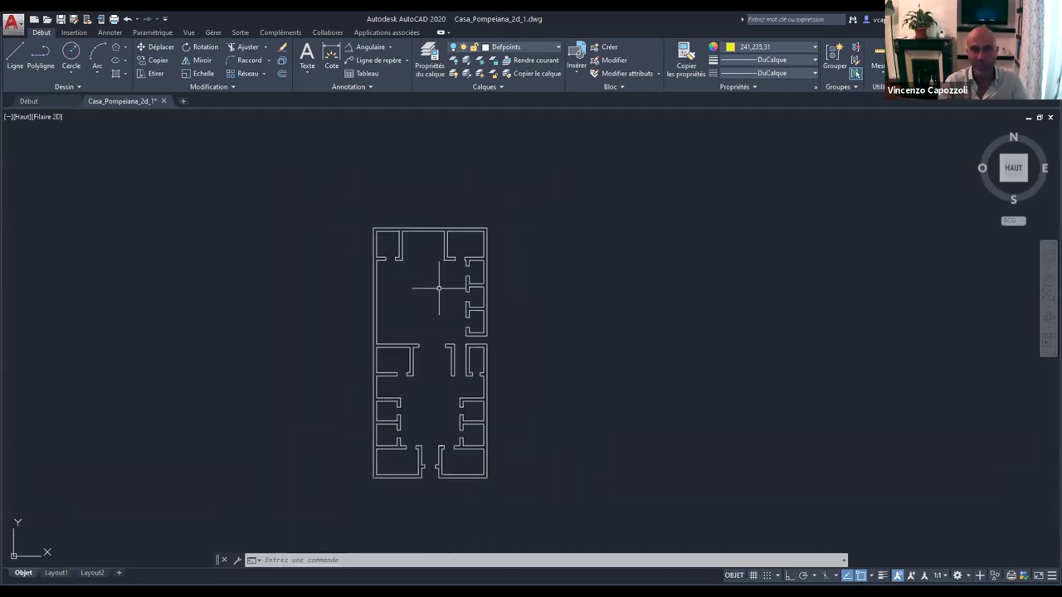
middle_click_drag(431, 294, 424, 272)
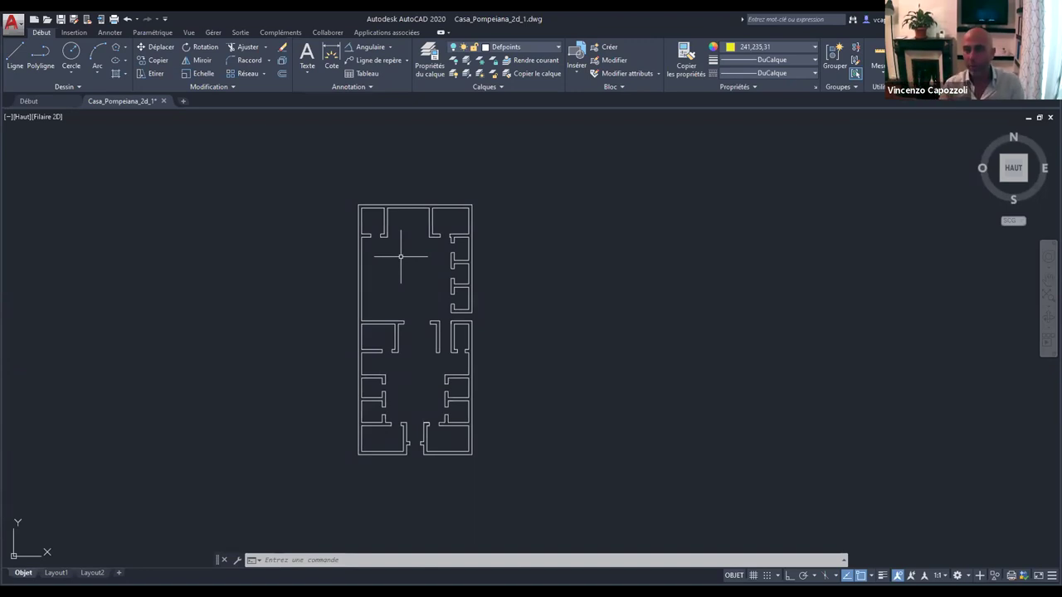
scroll(401, 257, "up", 3)
middle_click_drag(552, 258, 727, 230)
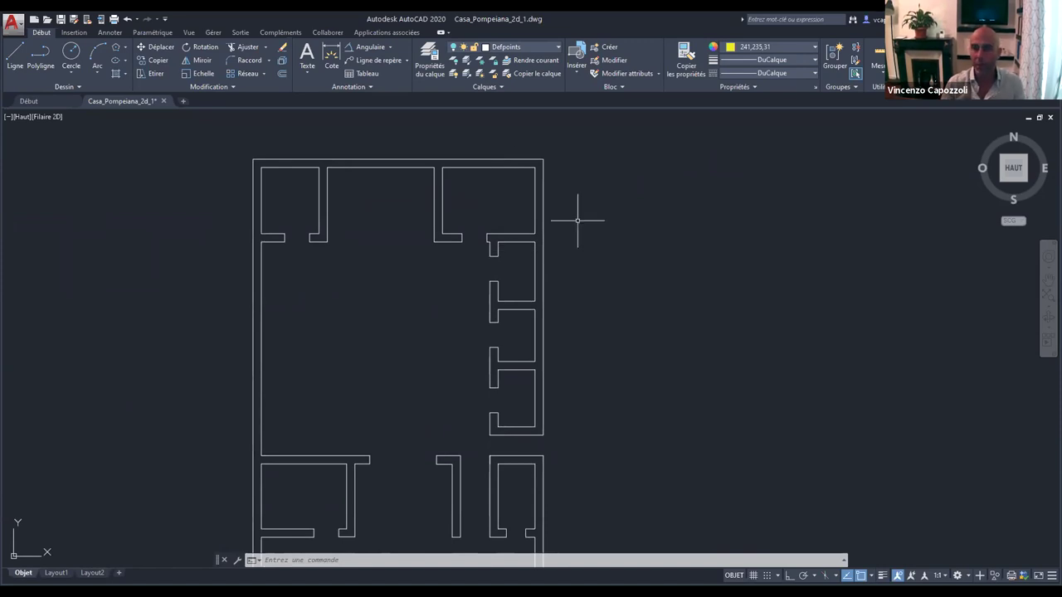
scroll(580, 218, "up", 2)
scroll(573, 212, "up", 2)
left_click(545, 213)
left_click(462, 194)
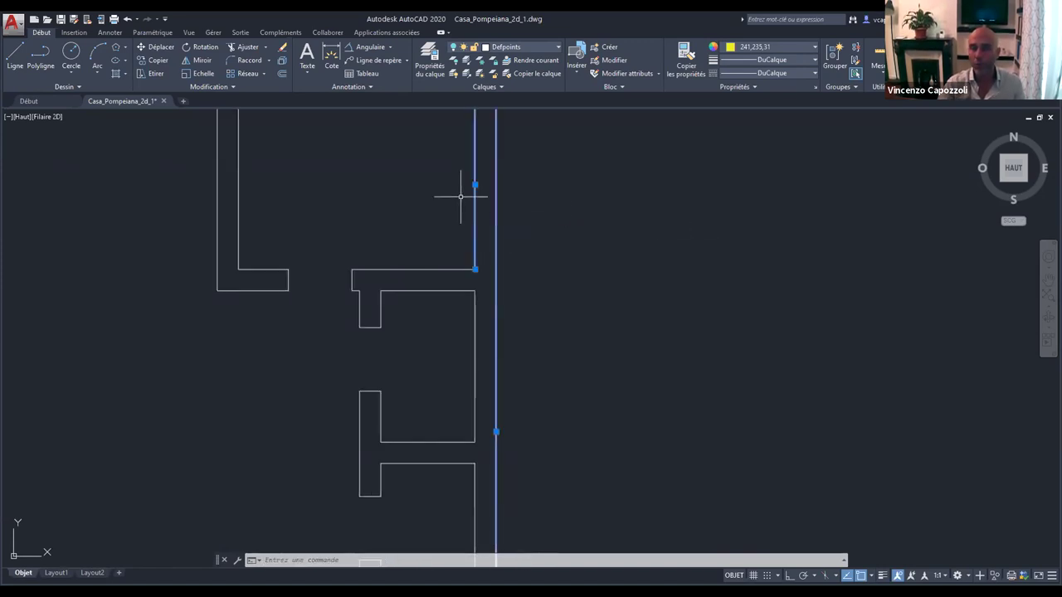